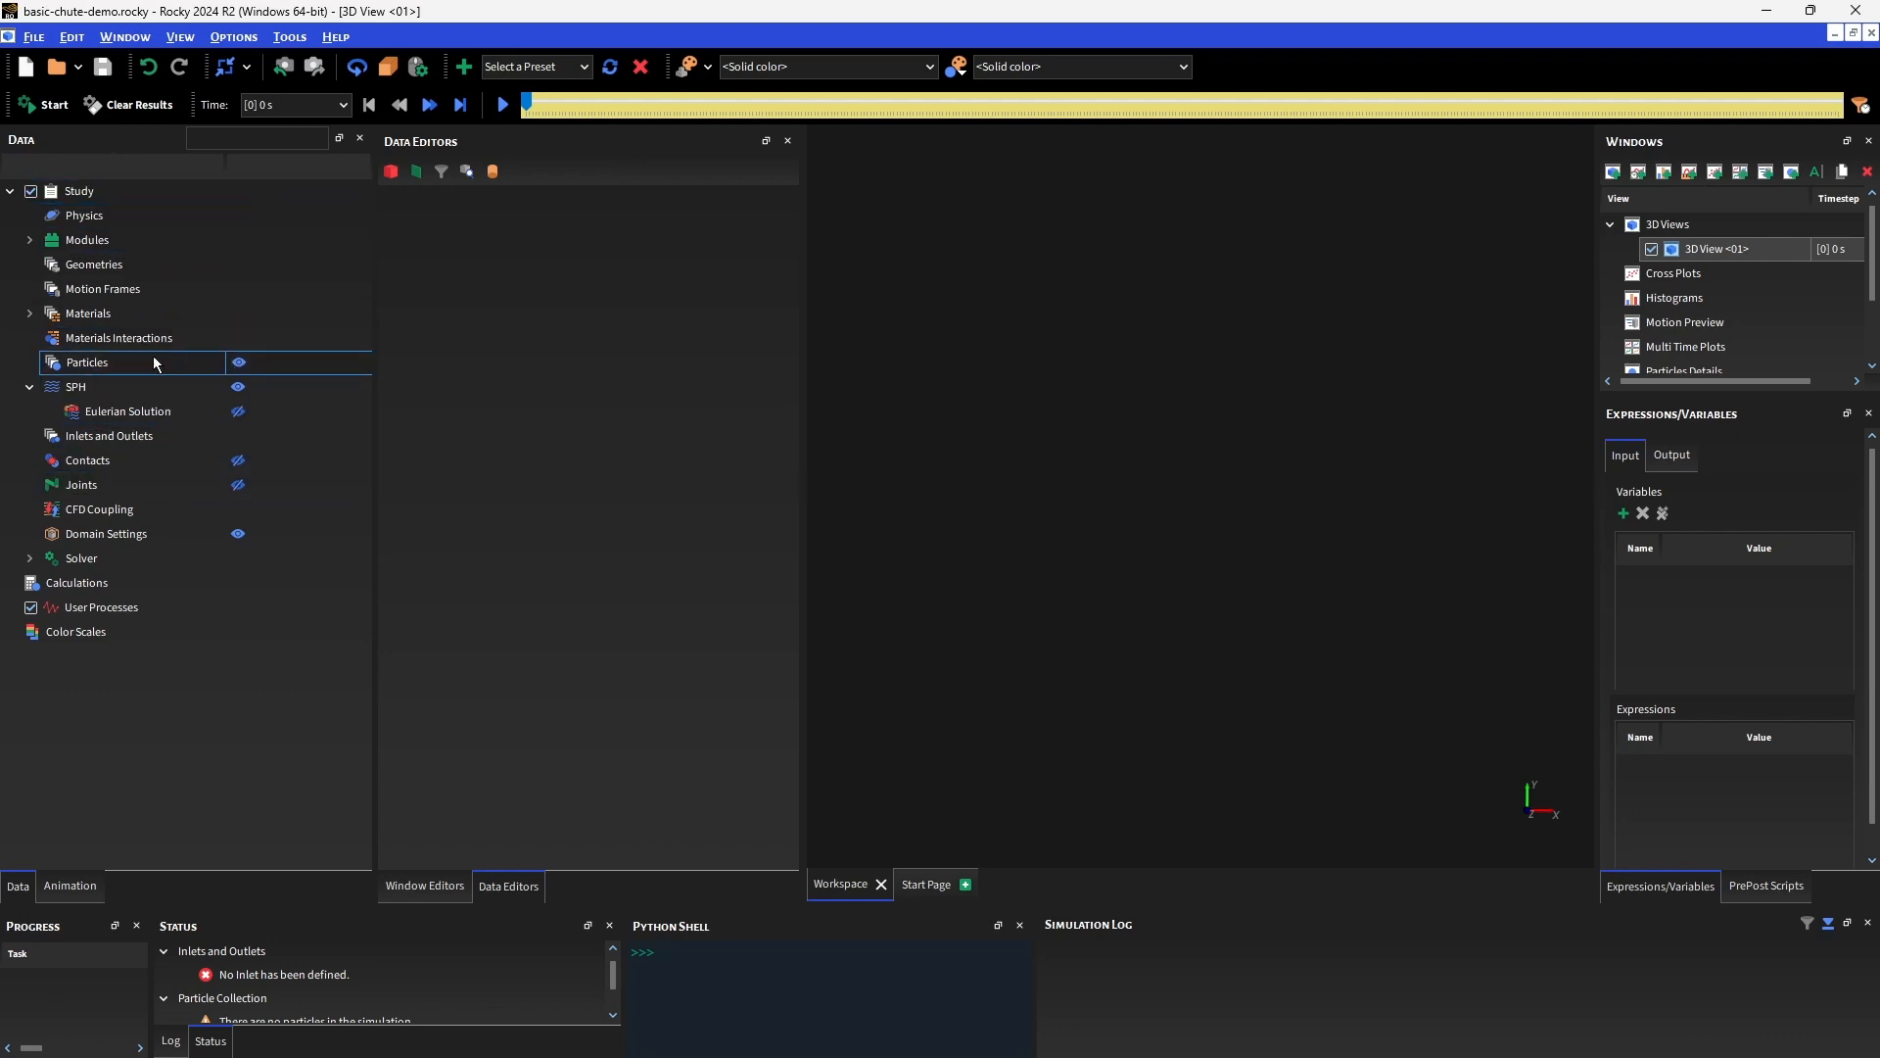
# Set the physics Rolling Resistance Model to Type C: Linear Spring Rolling Limit.
pyautogui.click(89, 220)
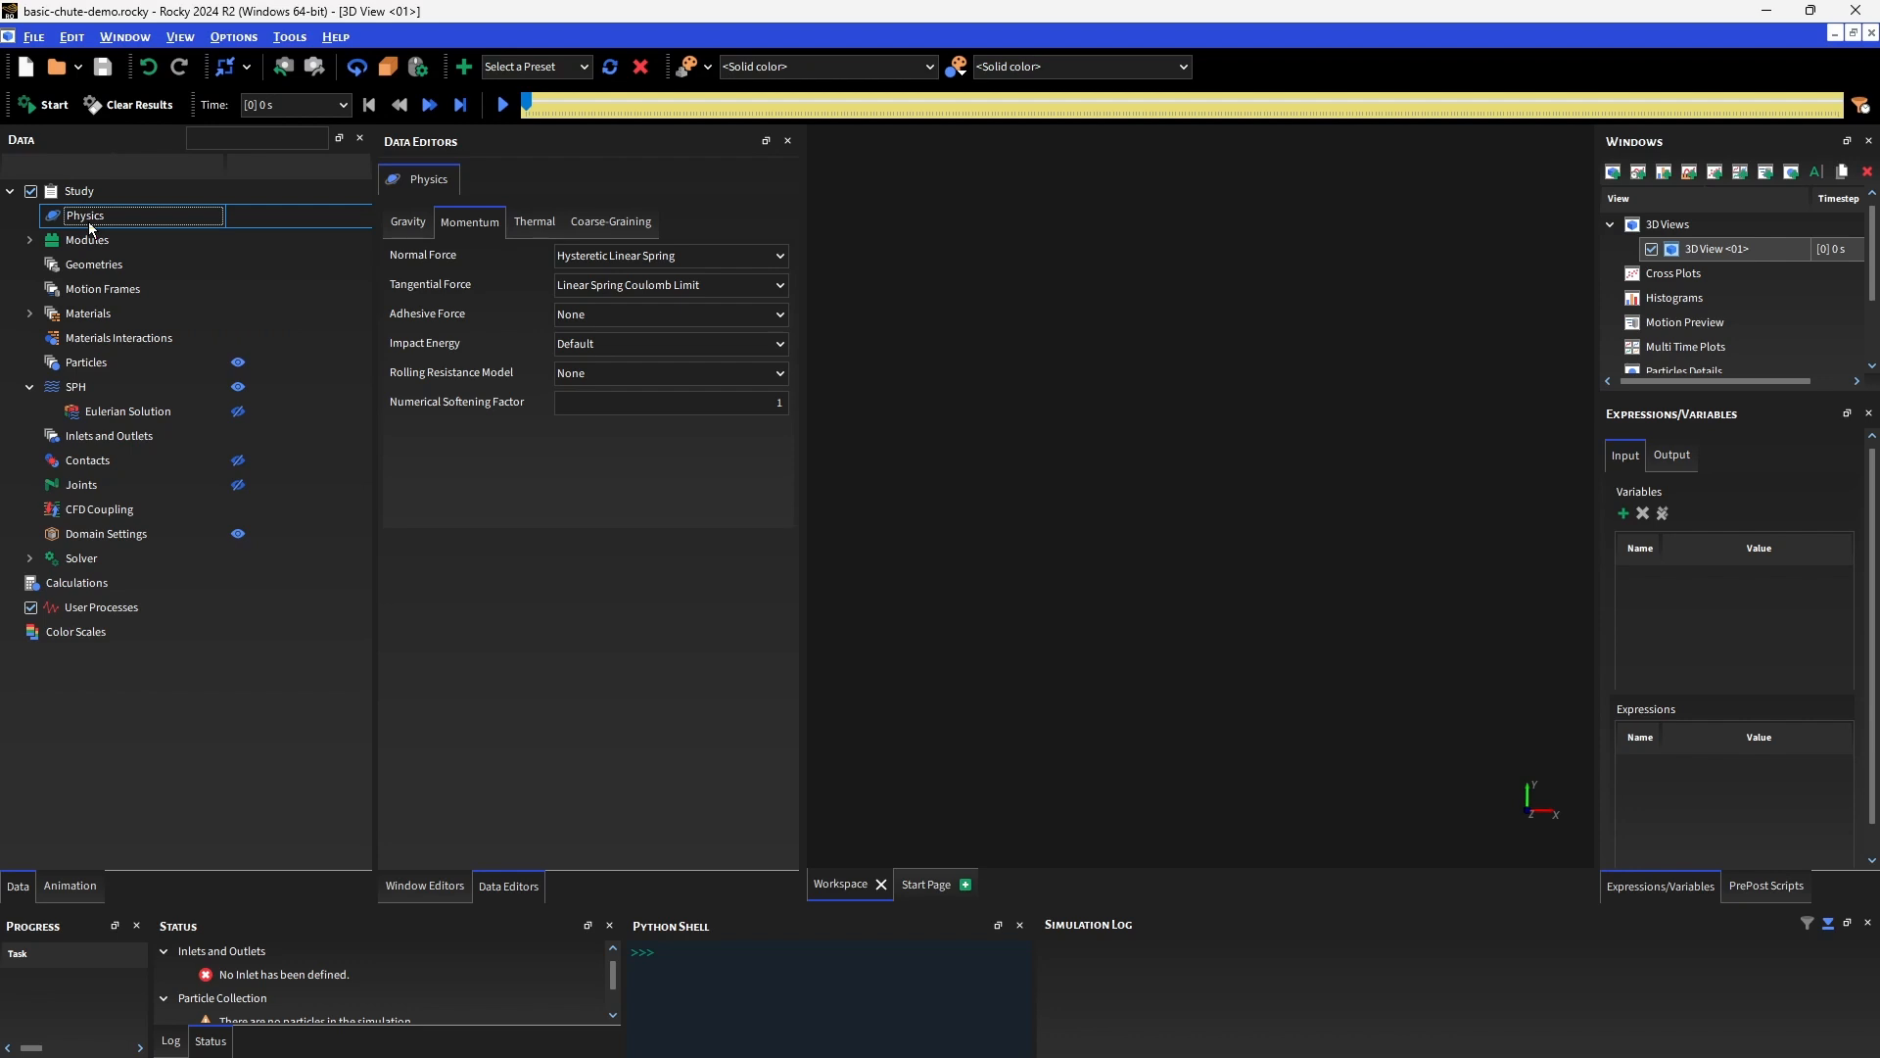
pyautogui.click(406, 224)
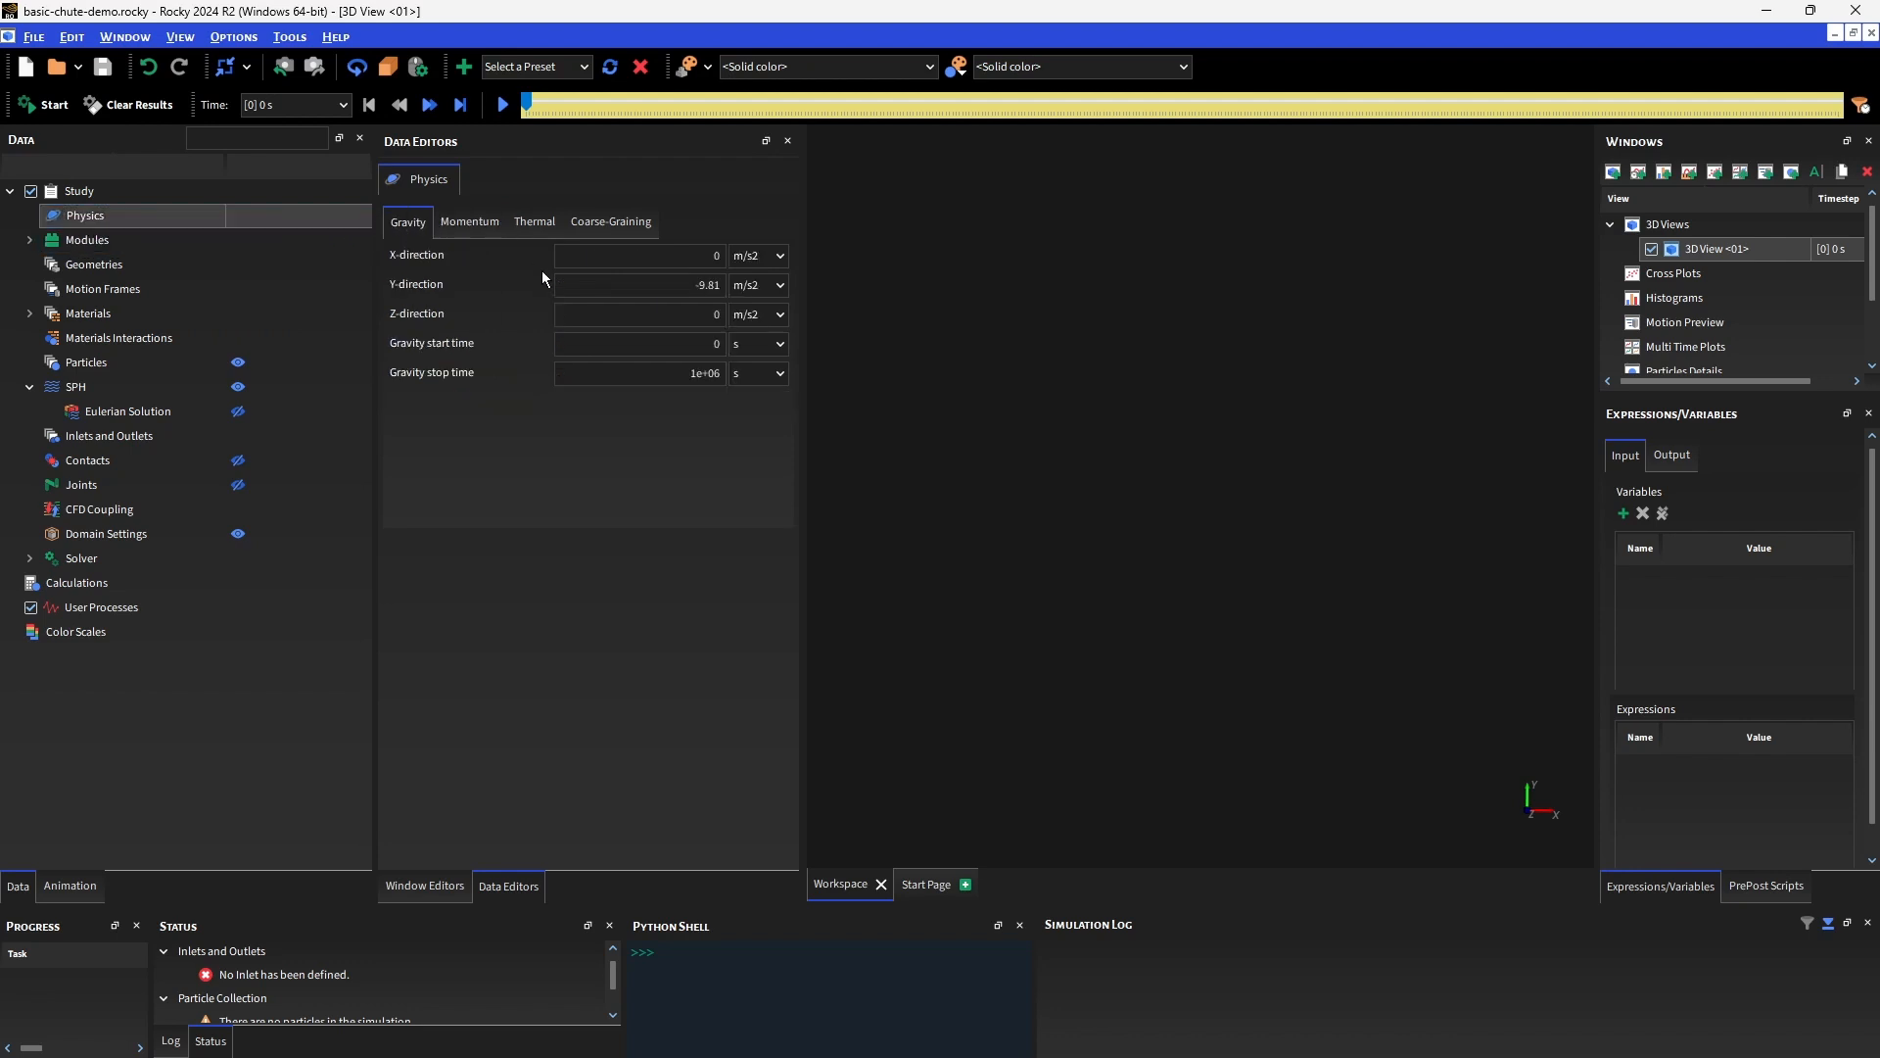
pyautogui.click(479, 233)
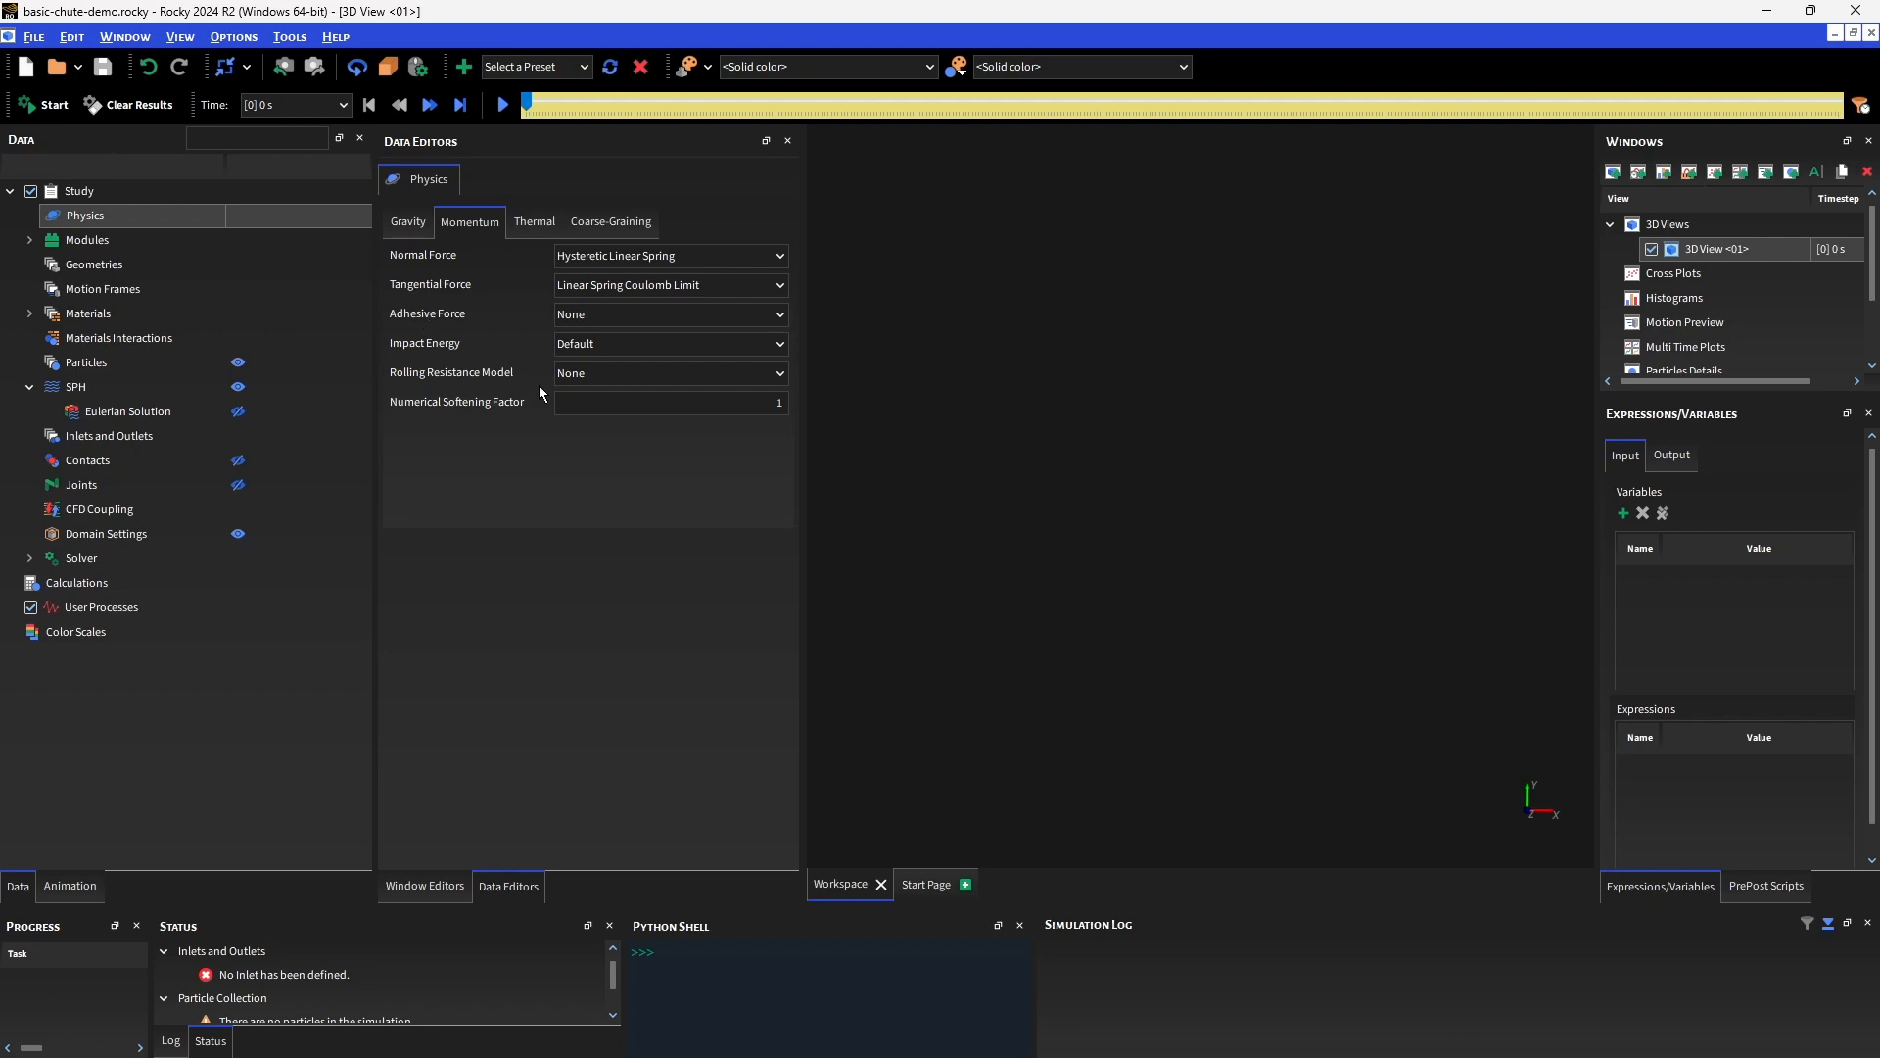
pyautogui.click(583, 373)
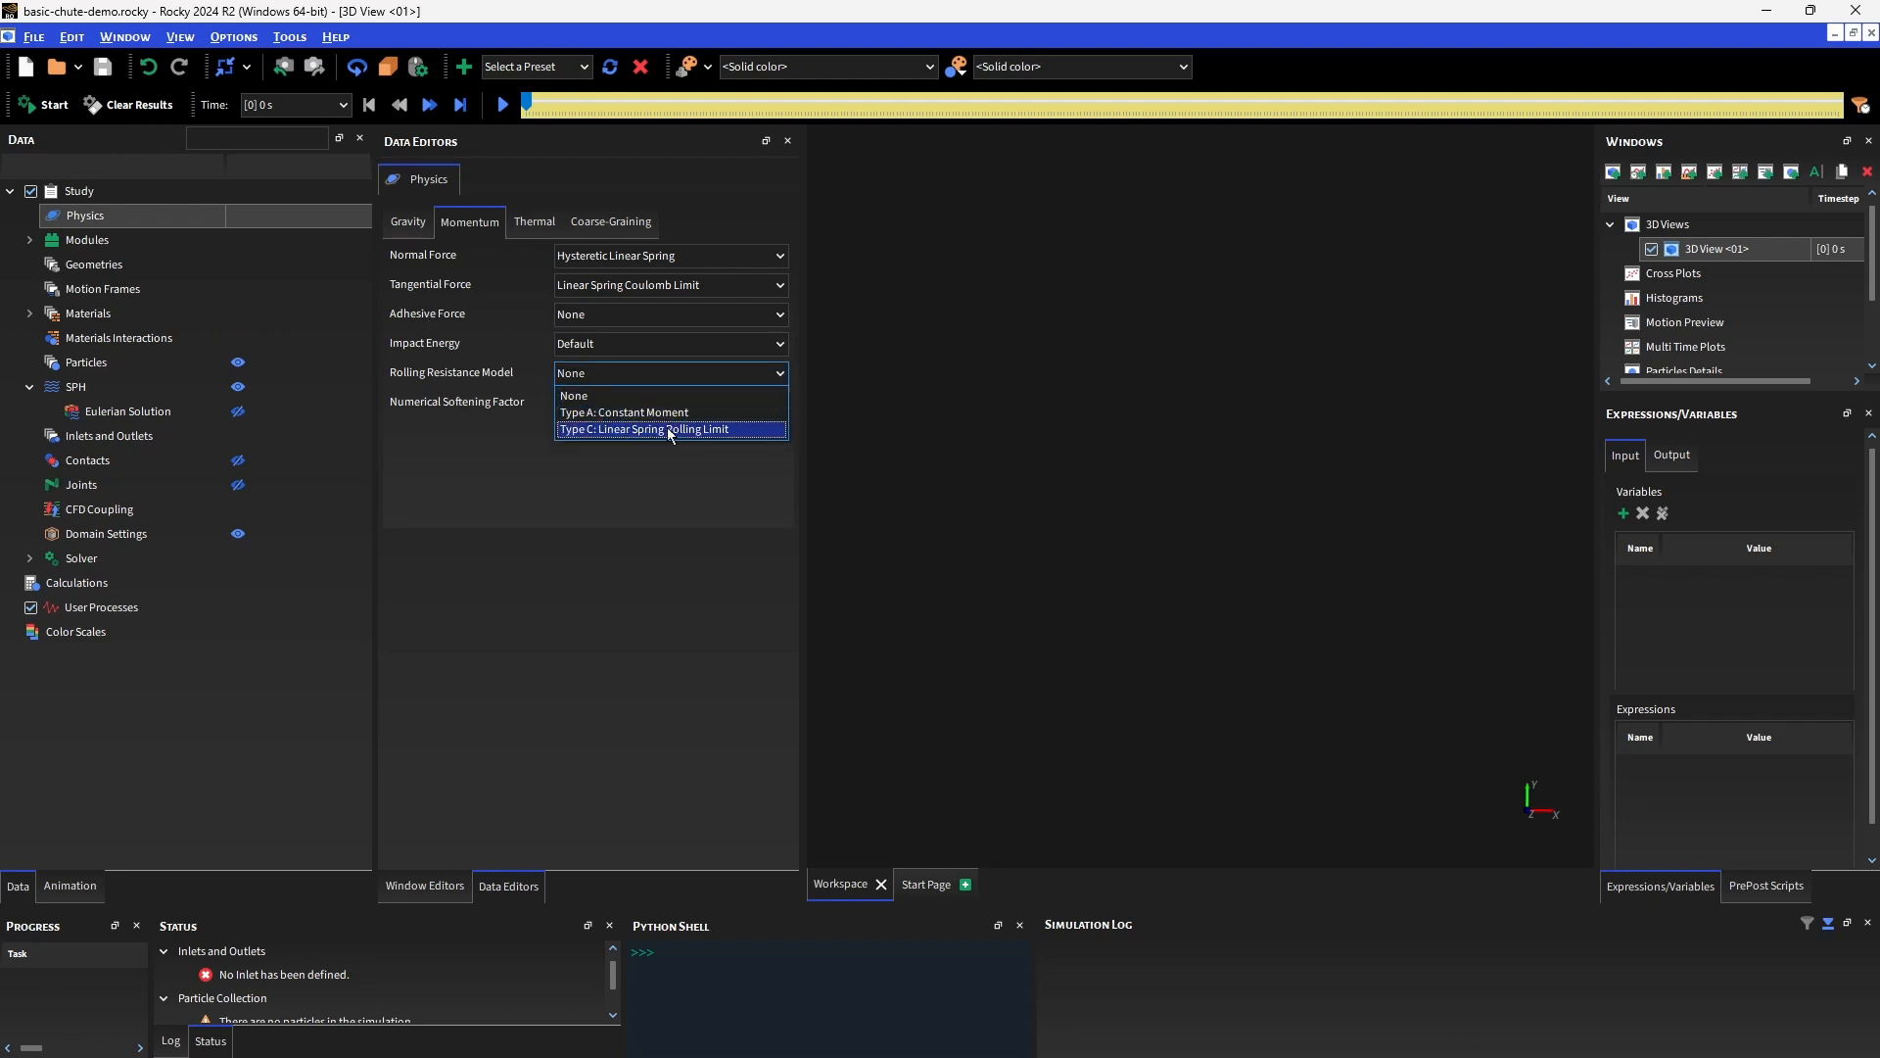
pyautogui.click(666, 427)
pyautogui.click(582, 405)
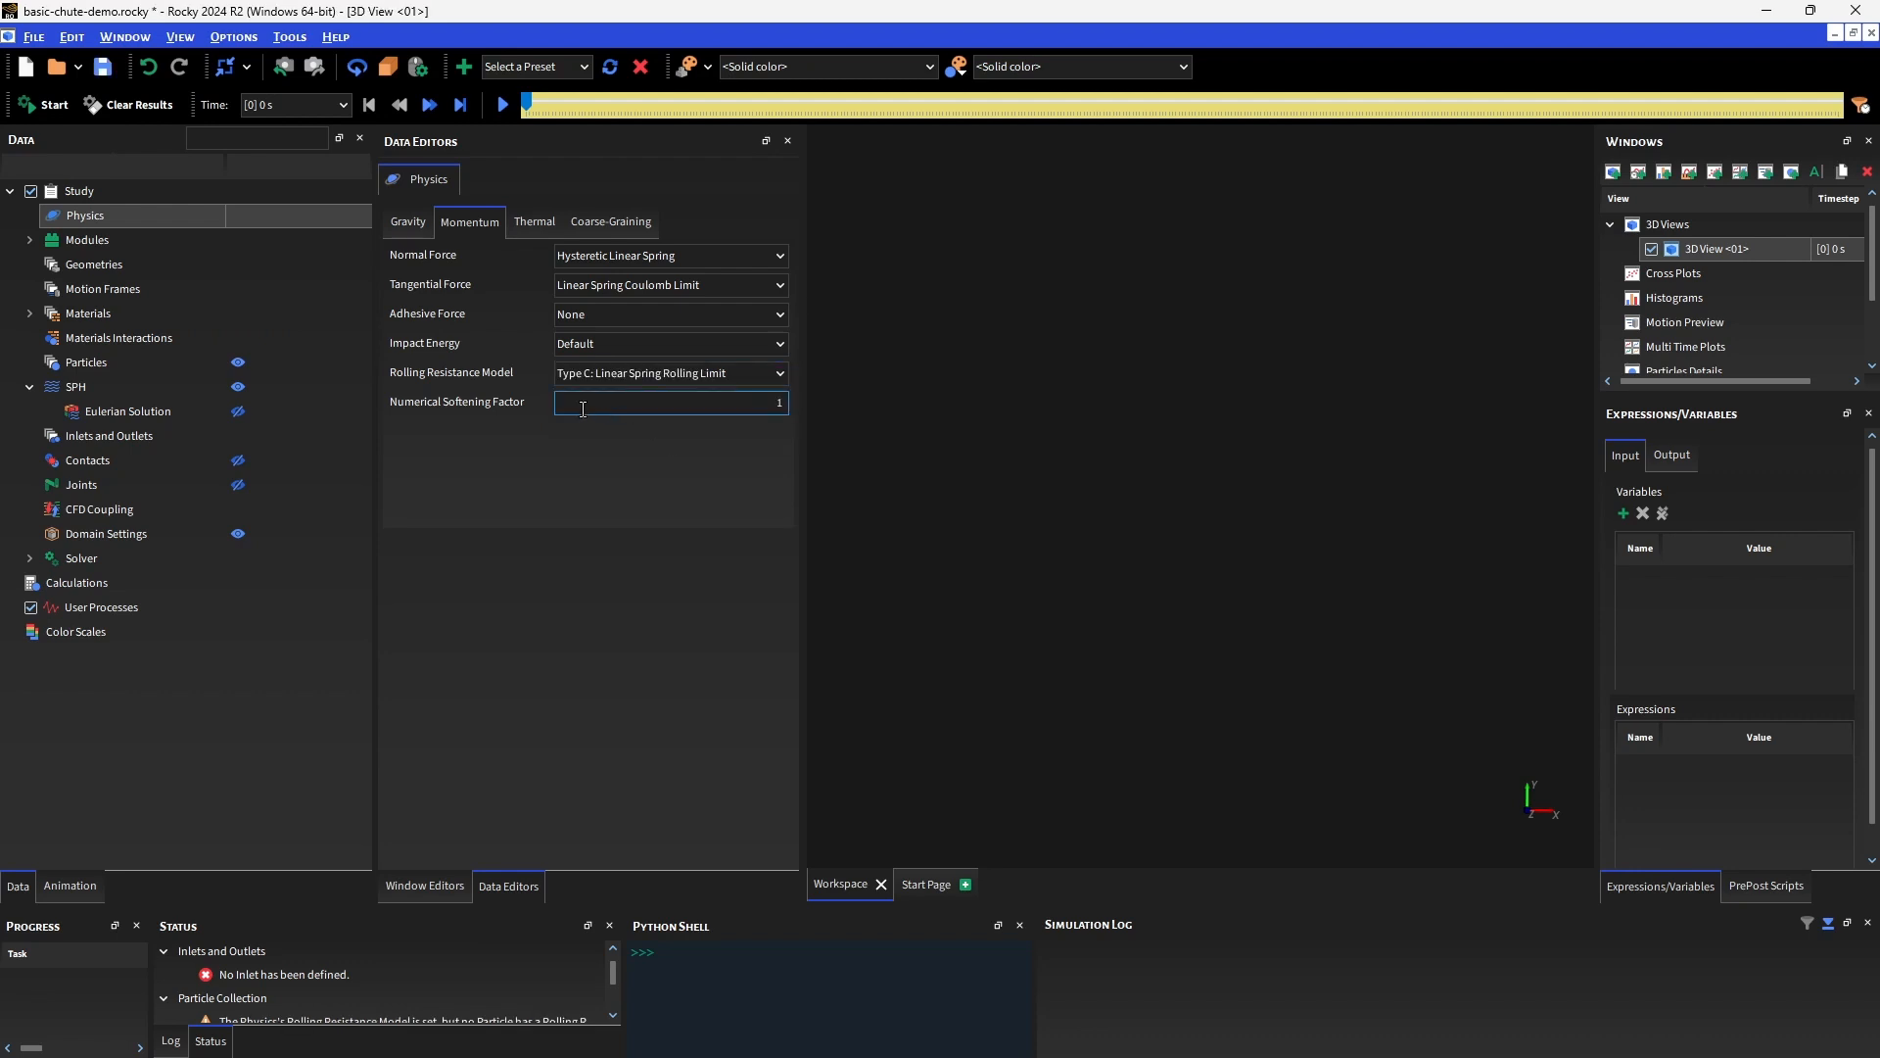
# Enable the Boundary Collision Statistics and Inter-particle Collision Statistics modules.
pyautogui.click(55, 243)
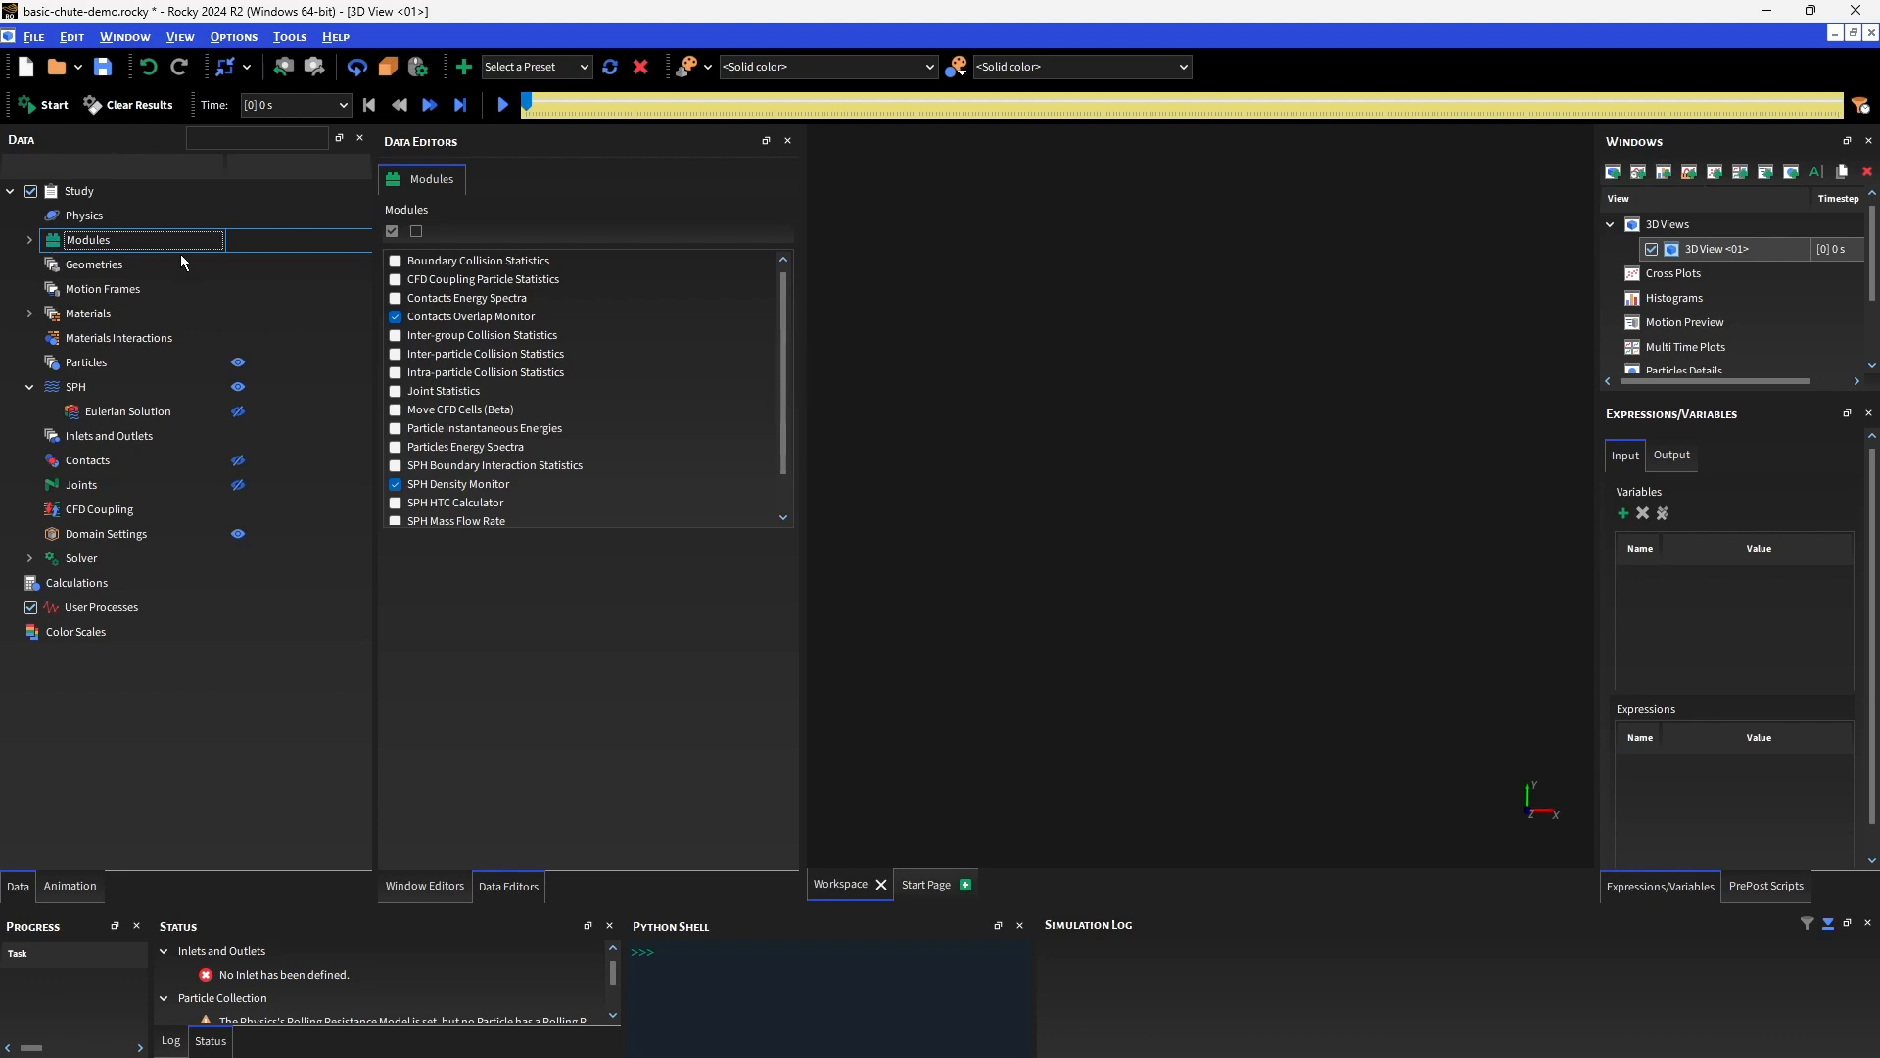
pyautogui.click(396, 262)
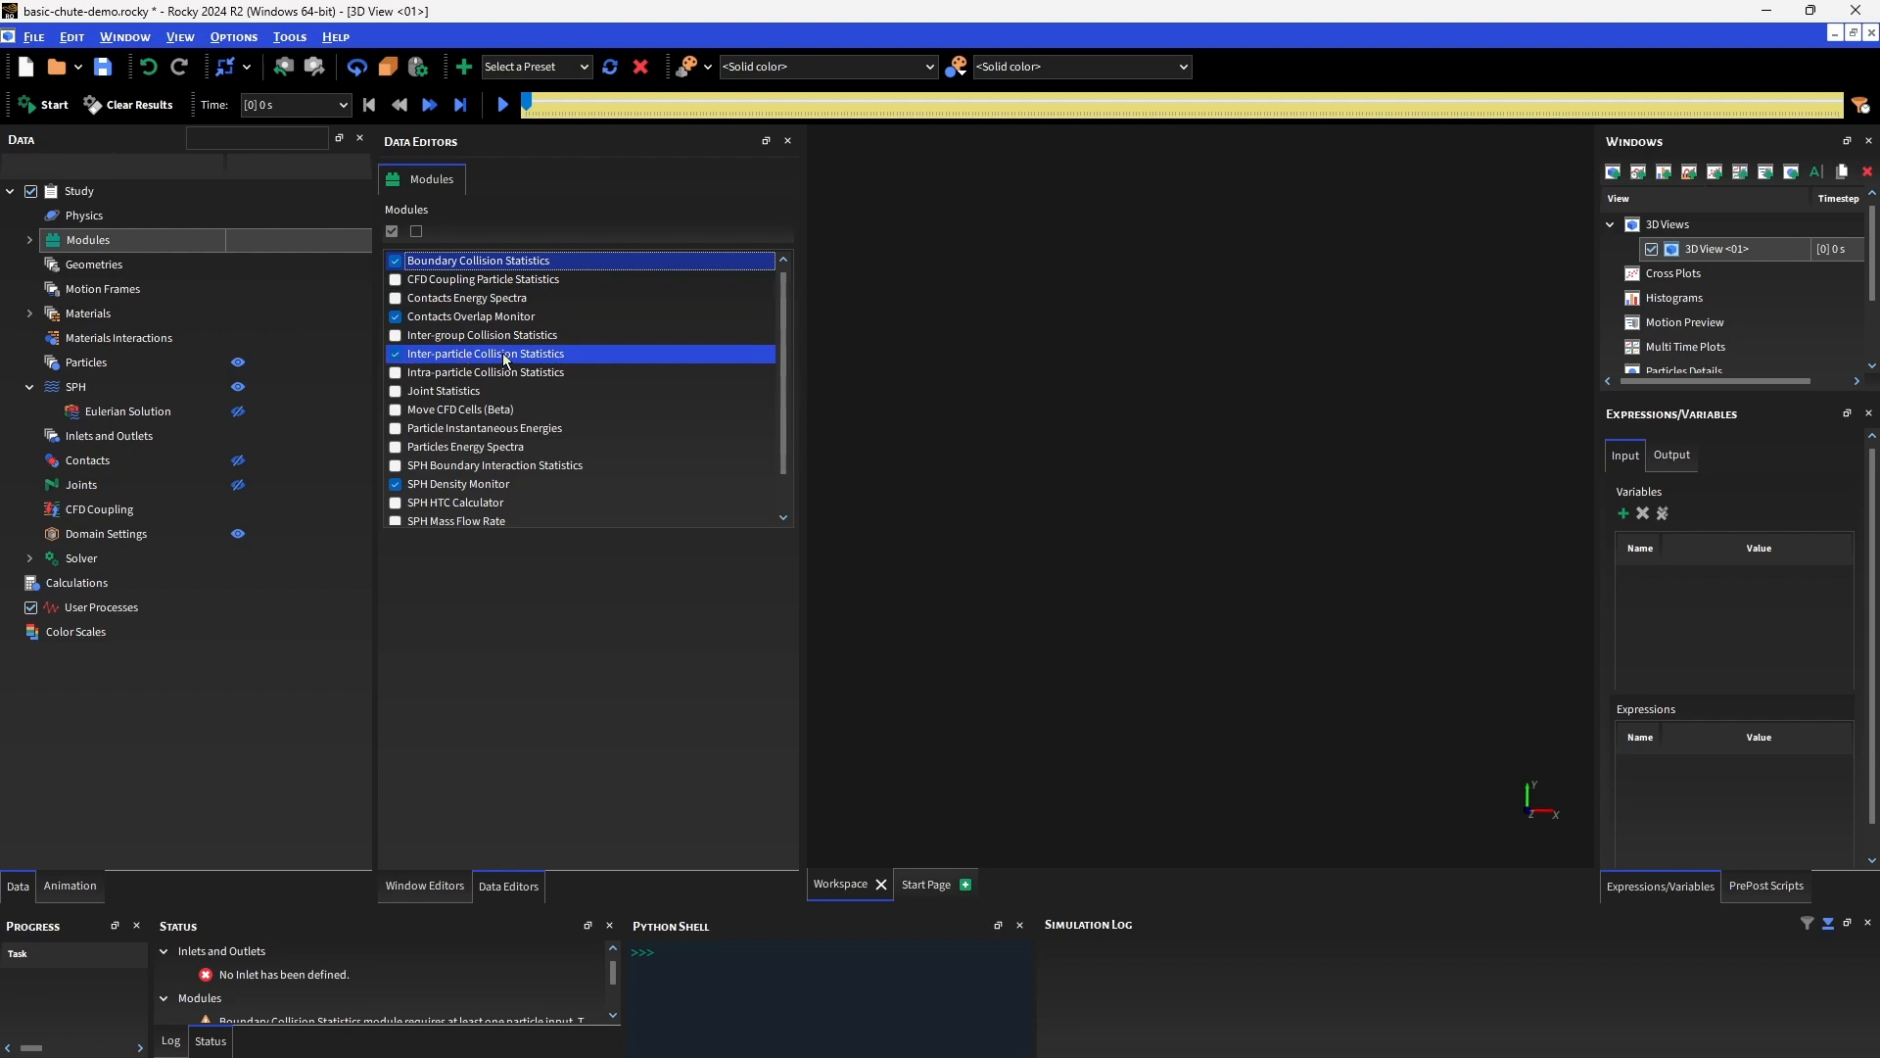
# Turn on Frequency, Intensities, Stresses and Forces for FEM Analysis in the Boundary Collision Statistics module.
pyautogui.doubleClick(104, 245)
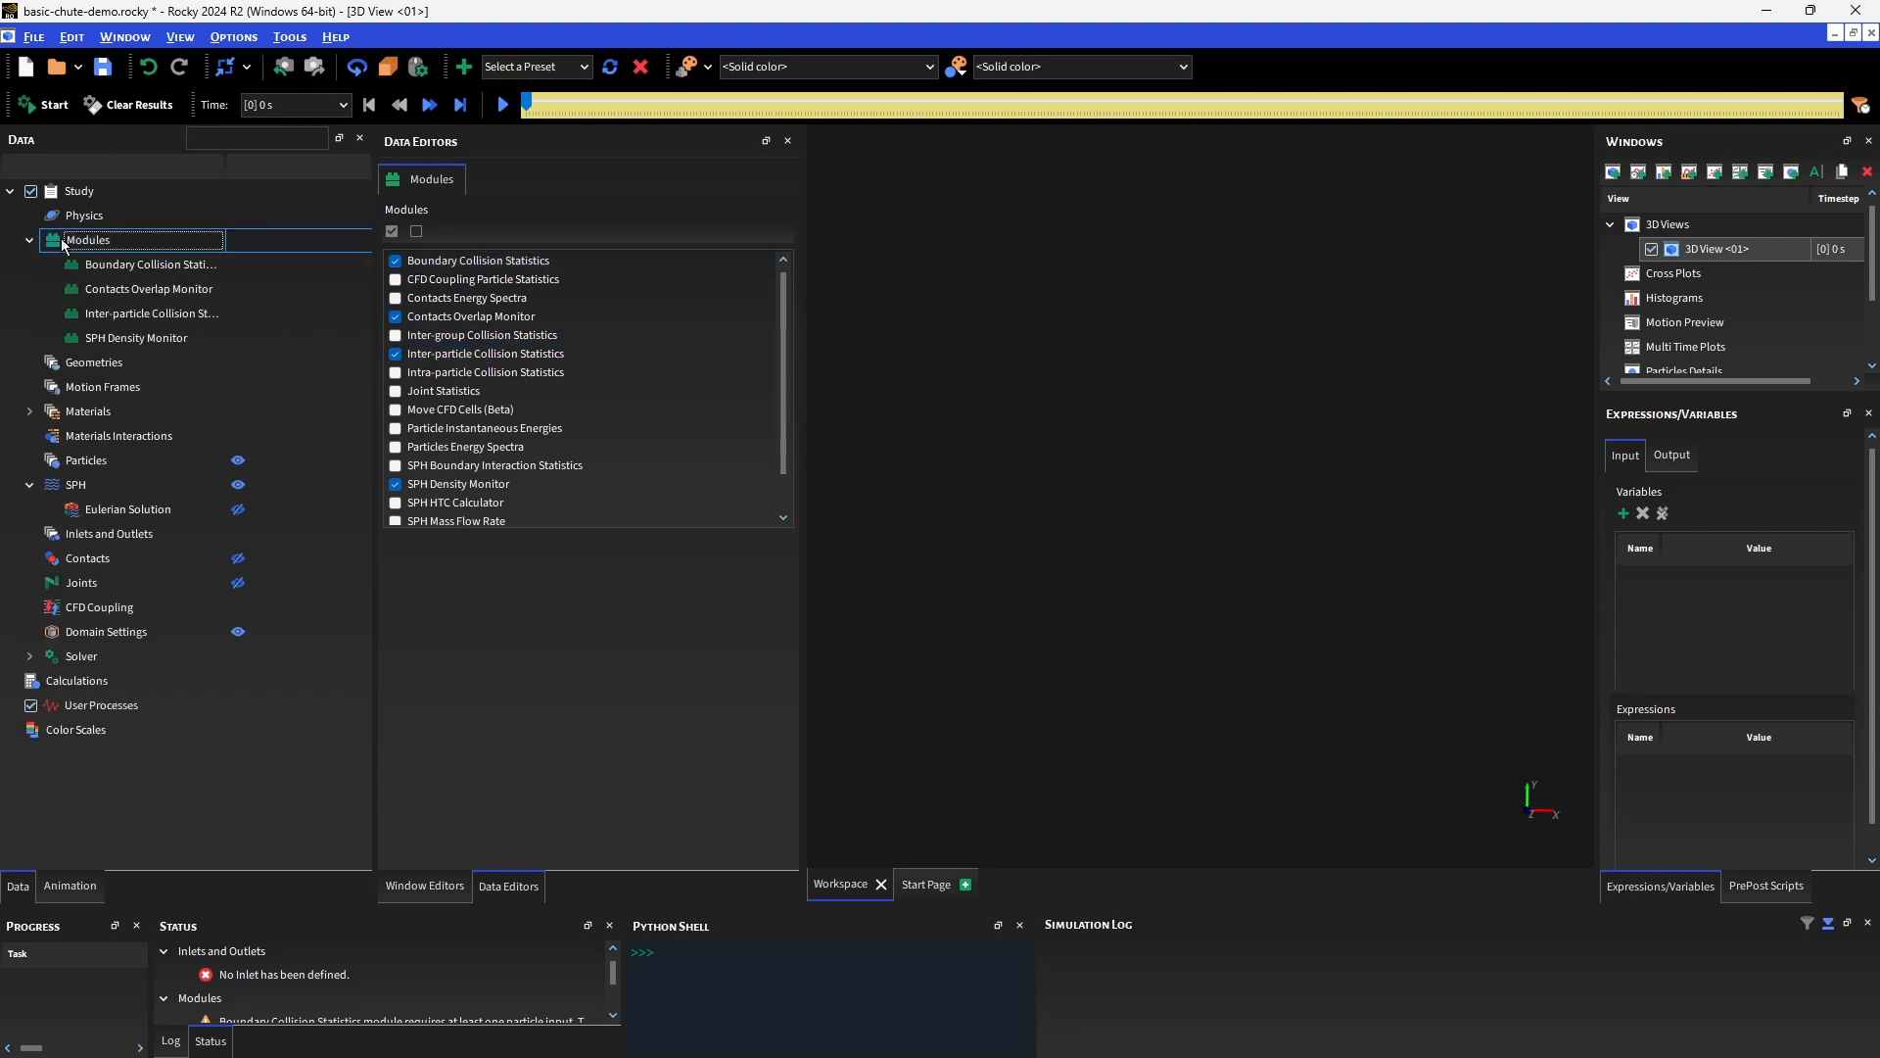
pyautogui.click(119, 266)
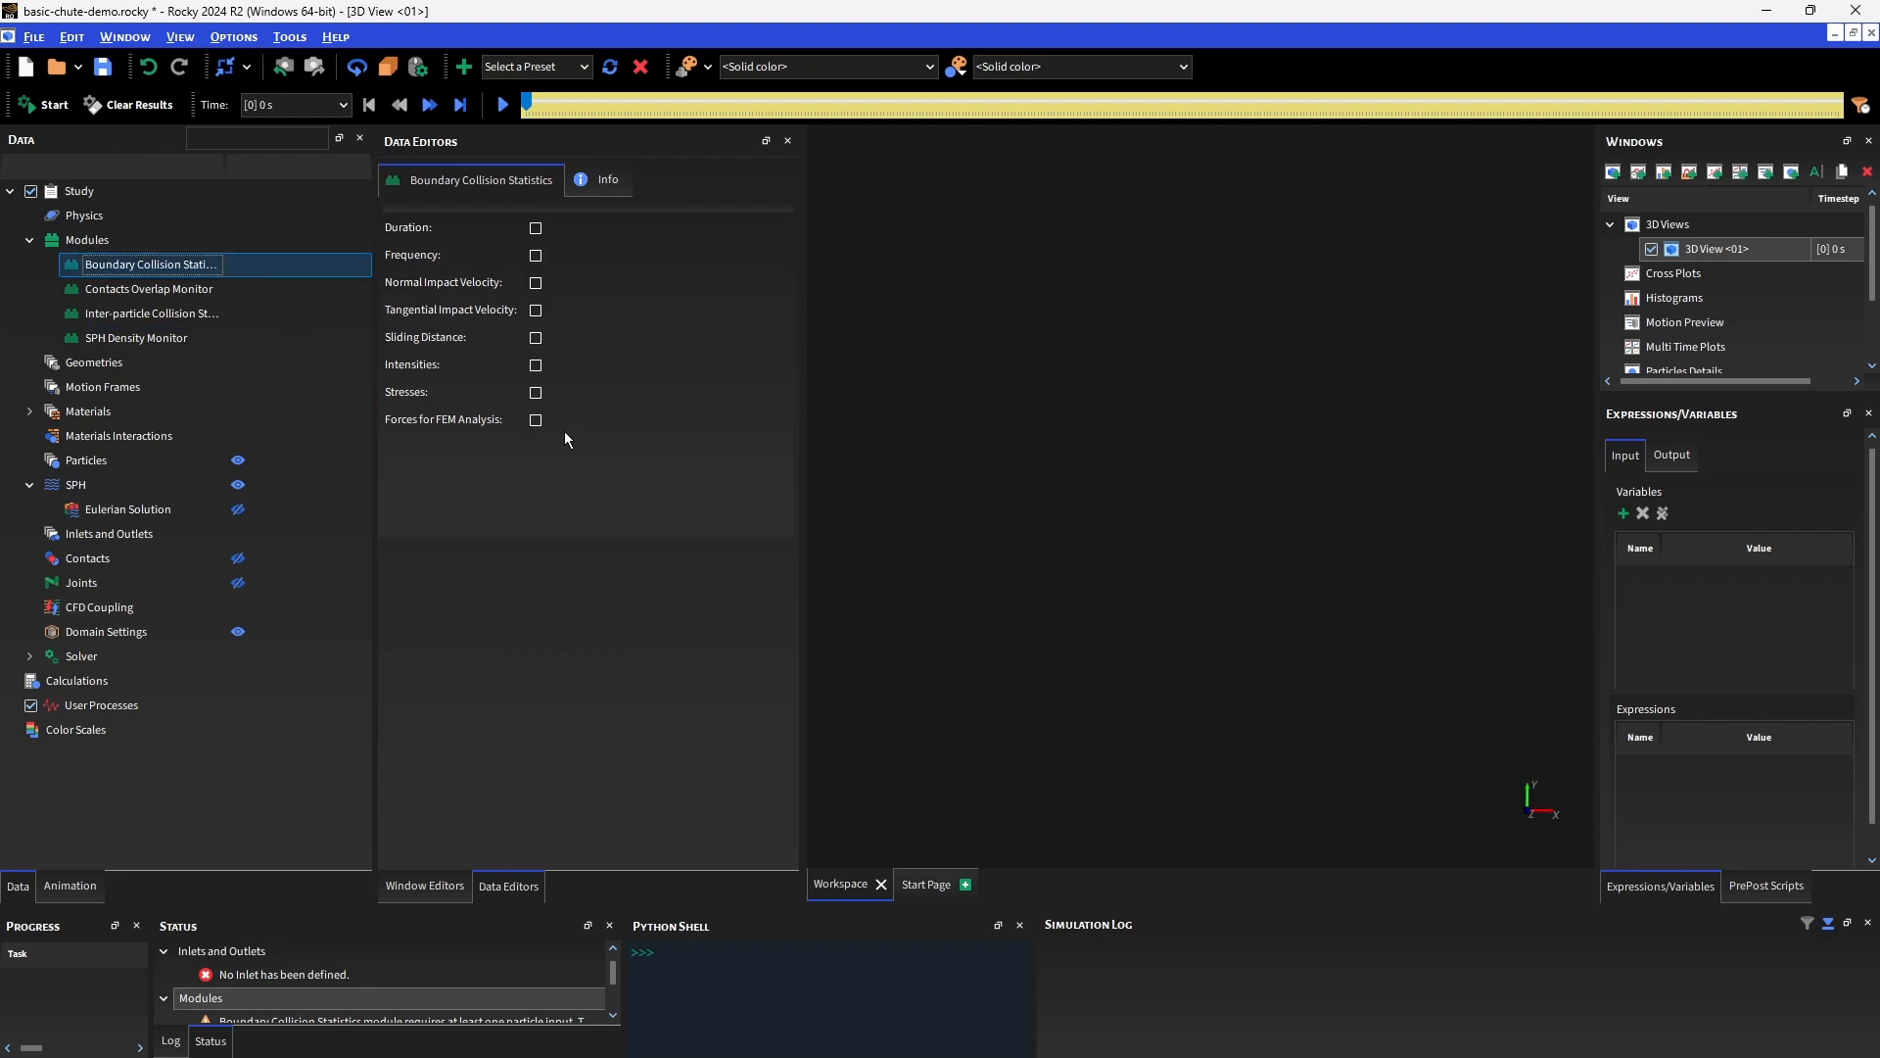
pyautogui.click(537, 421)
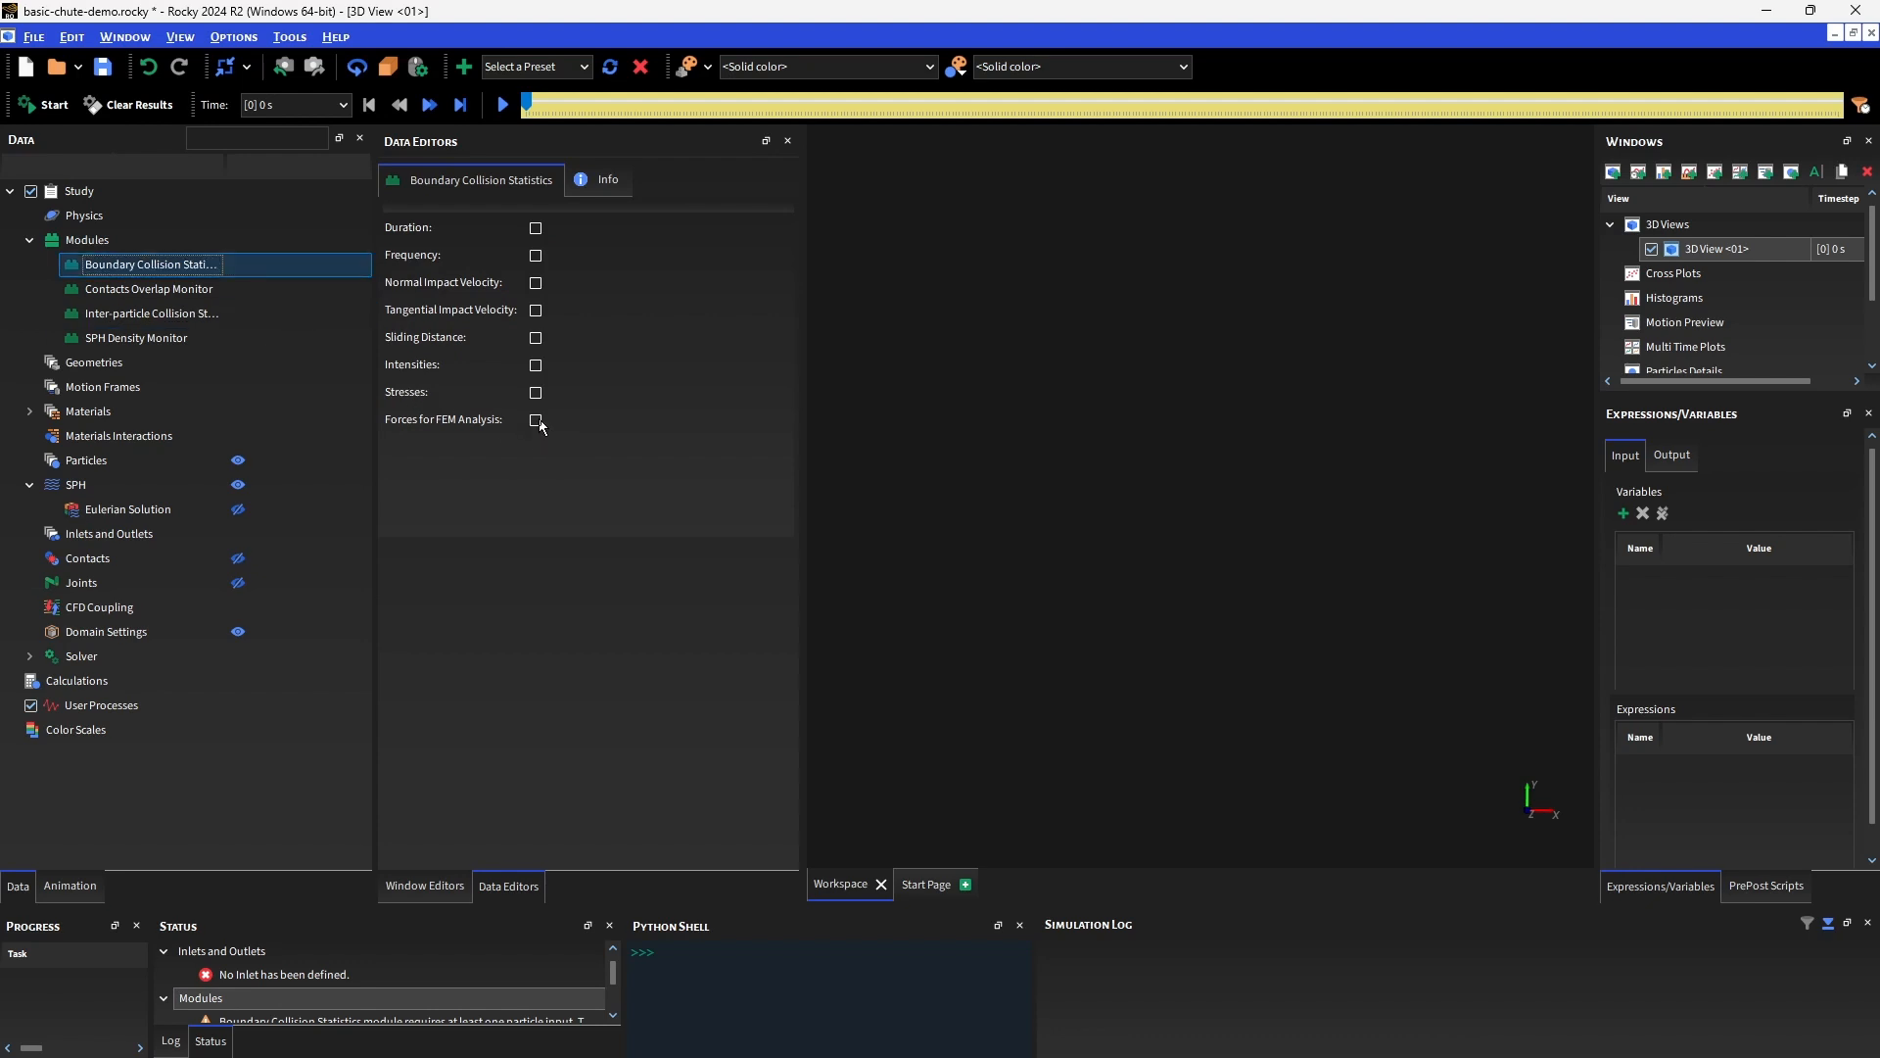
pyautogui.click(536, 365)
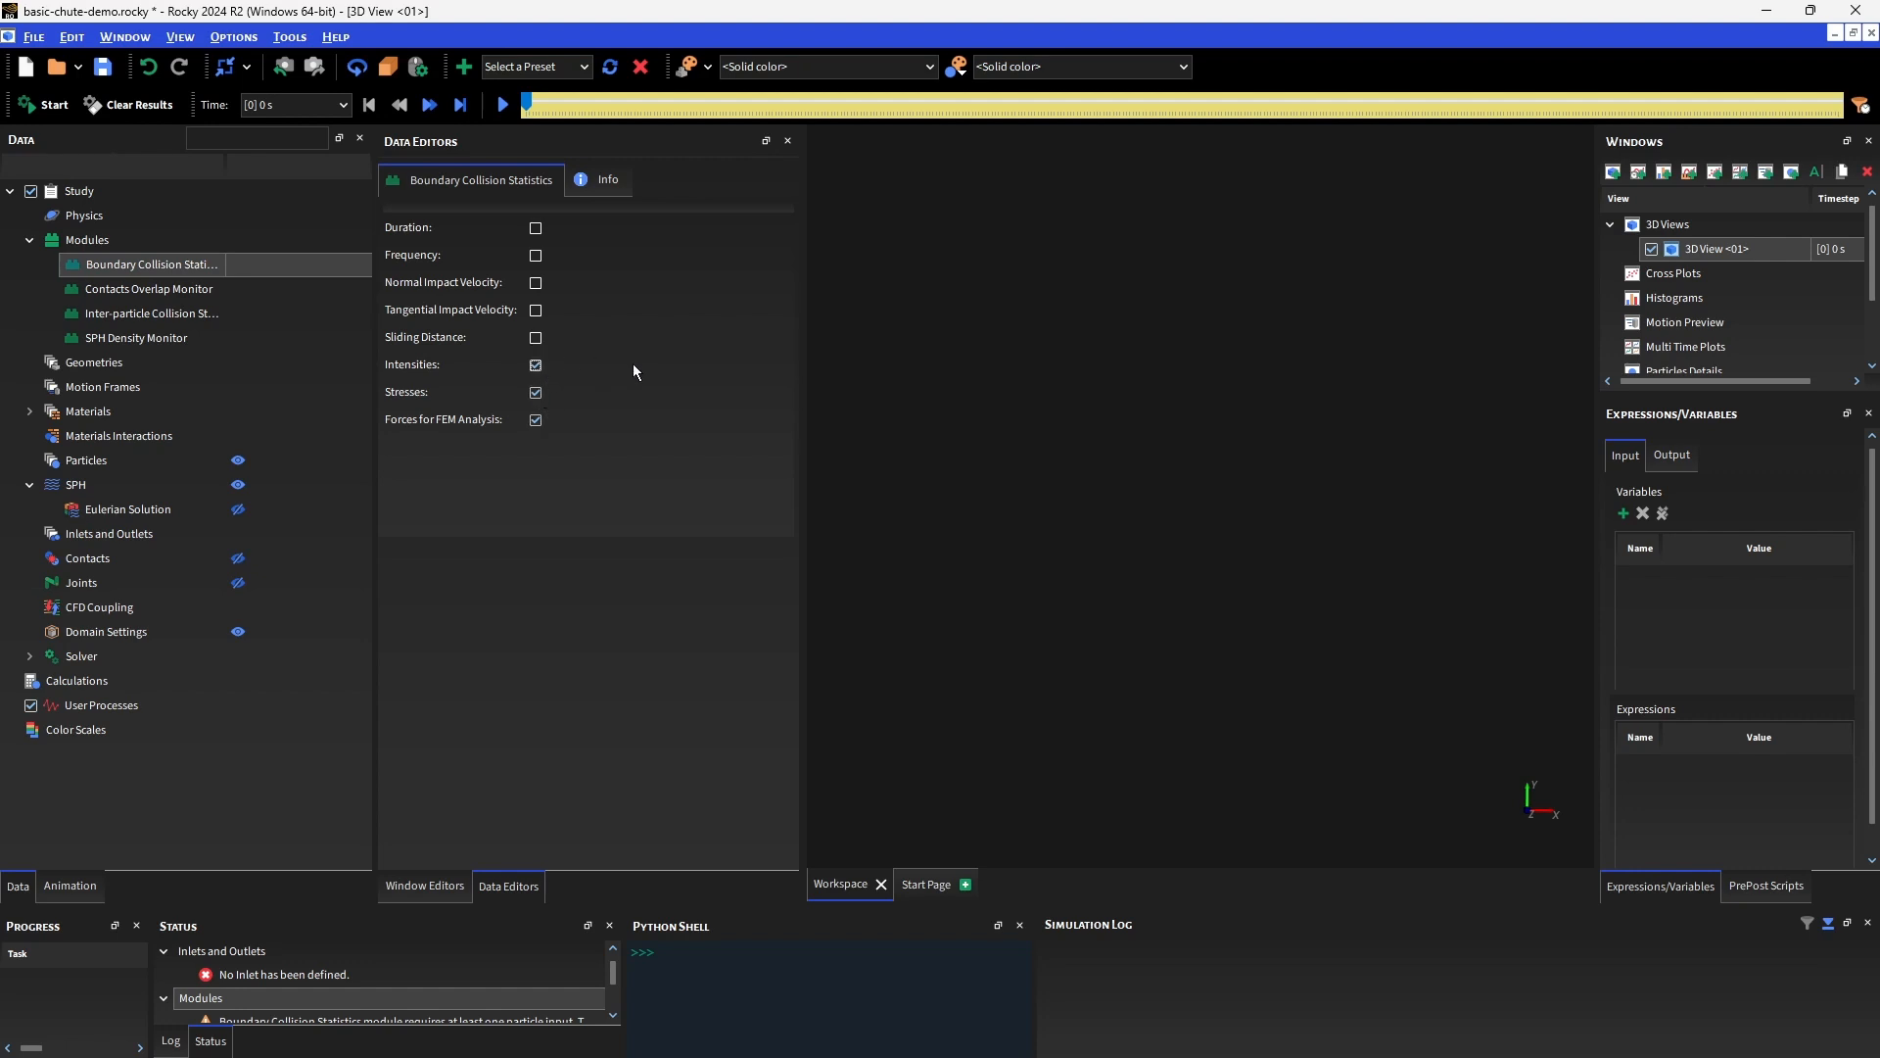
pyautogui.click(535, 256)
# Turn on Power and Force in the Inter-particle Collision Statistics module.
pyautogui.click(166, 312)
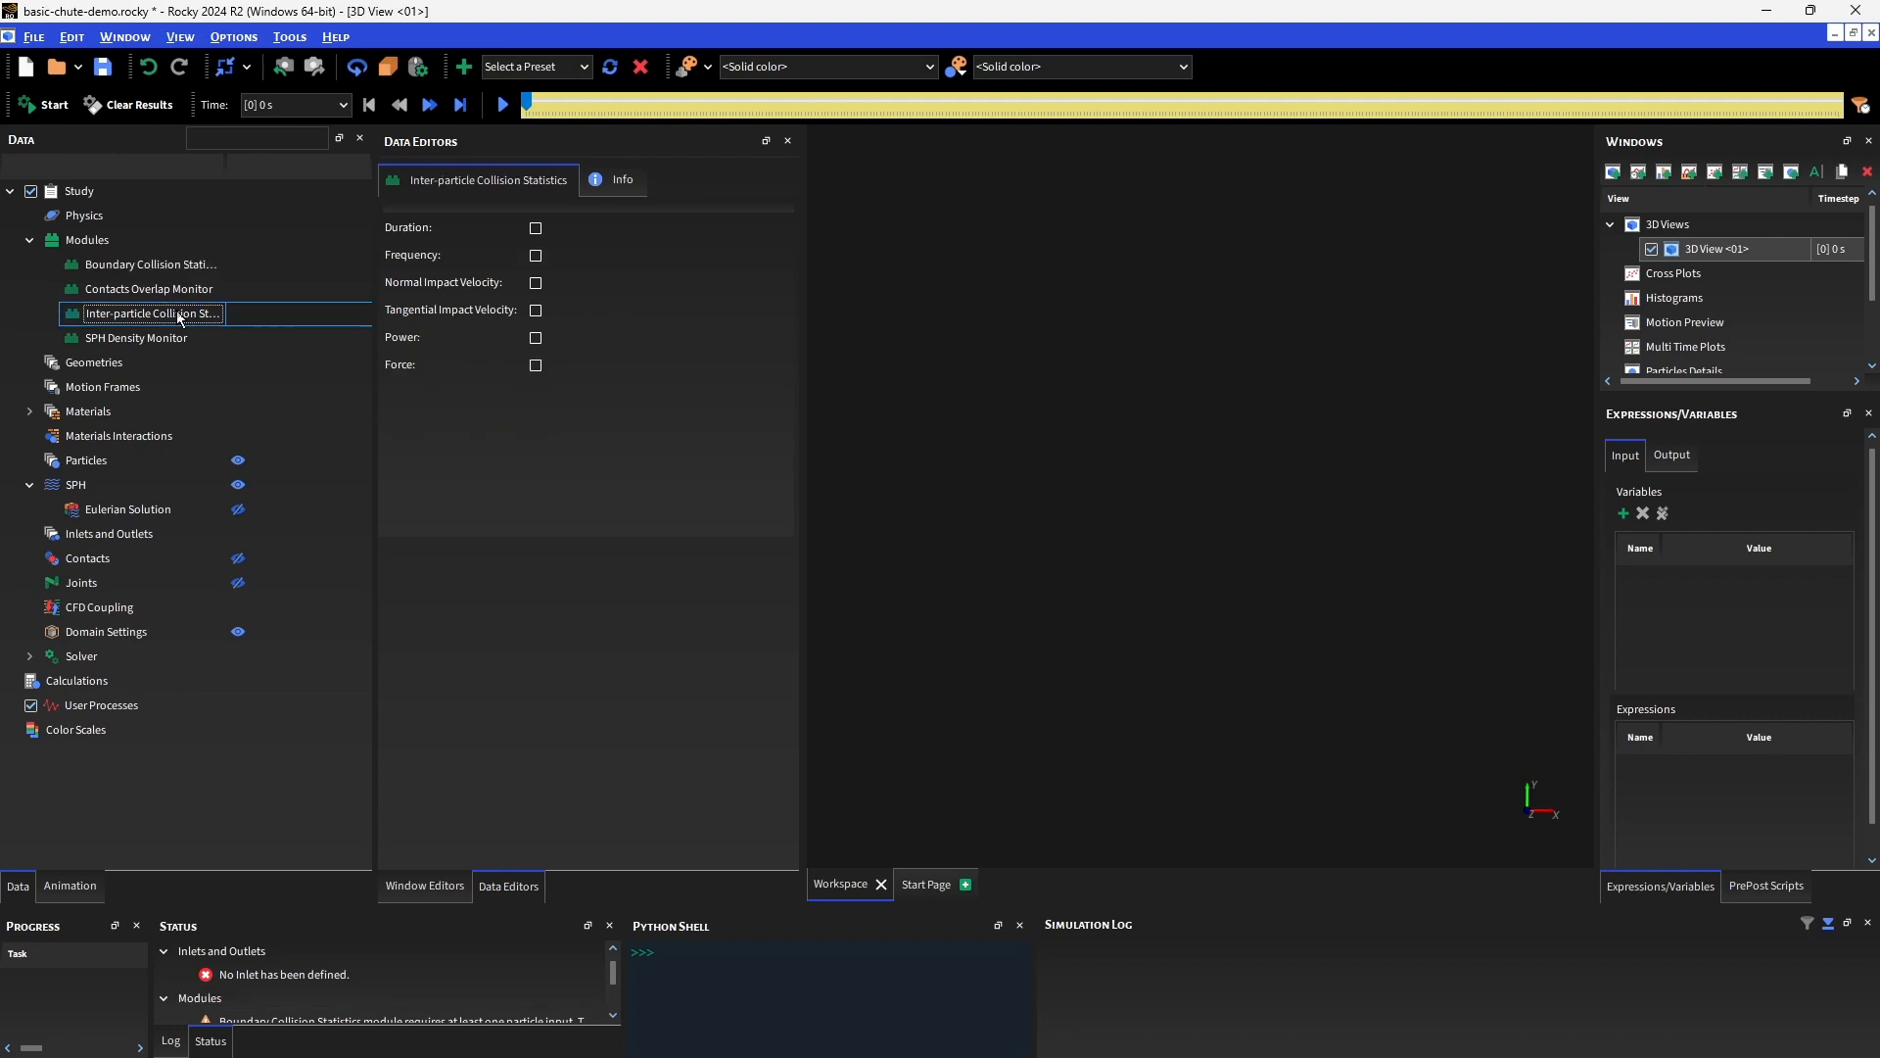
pyautogui.click(536, 338)
pyautogui.click(535, 365)
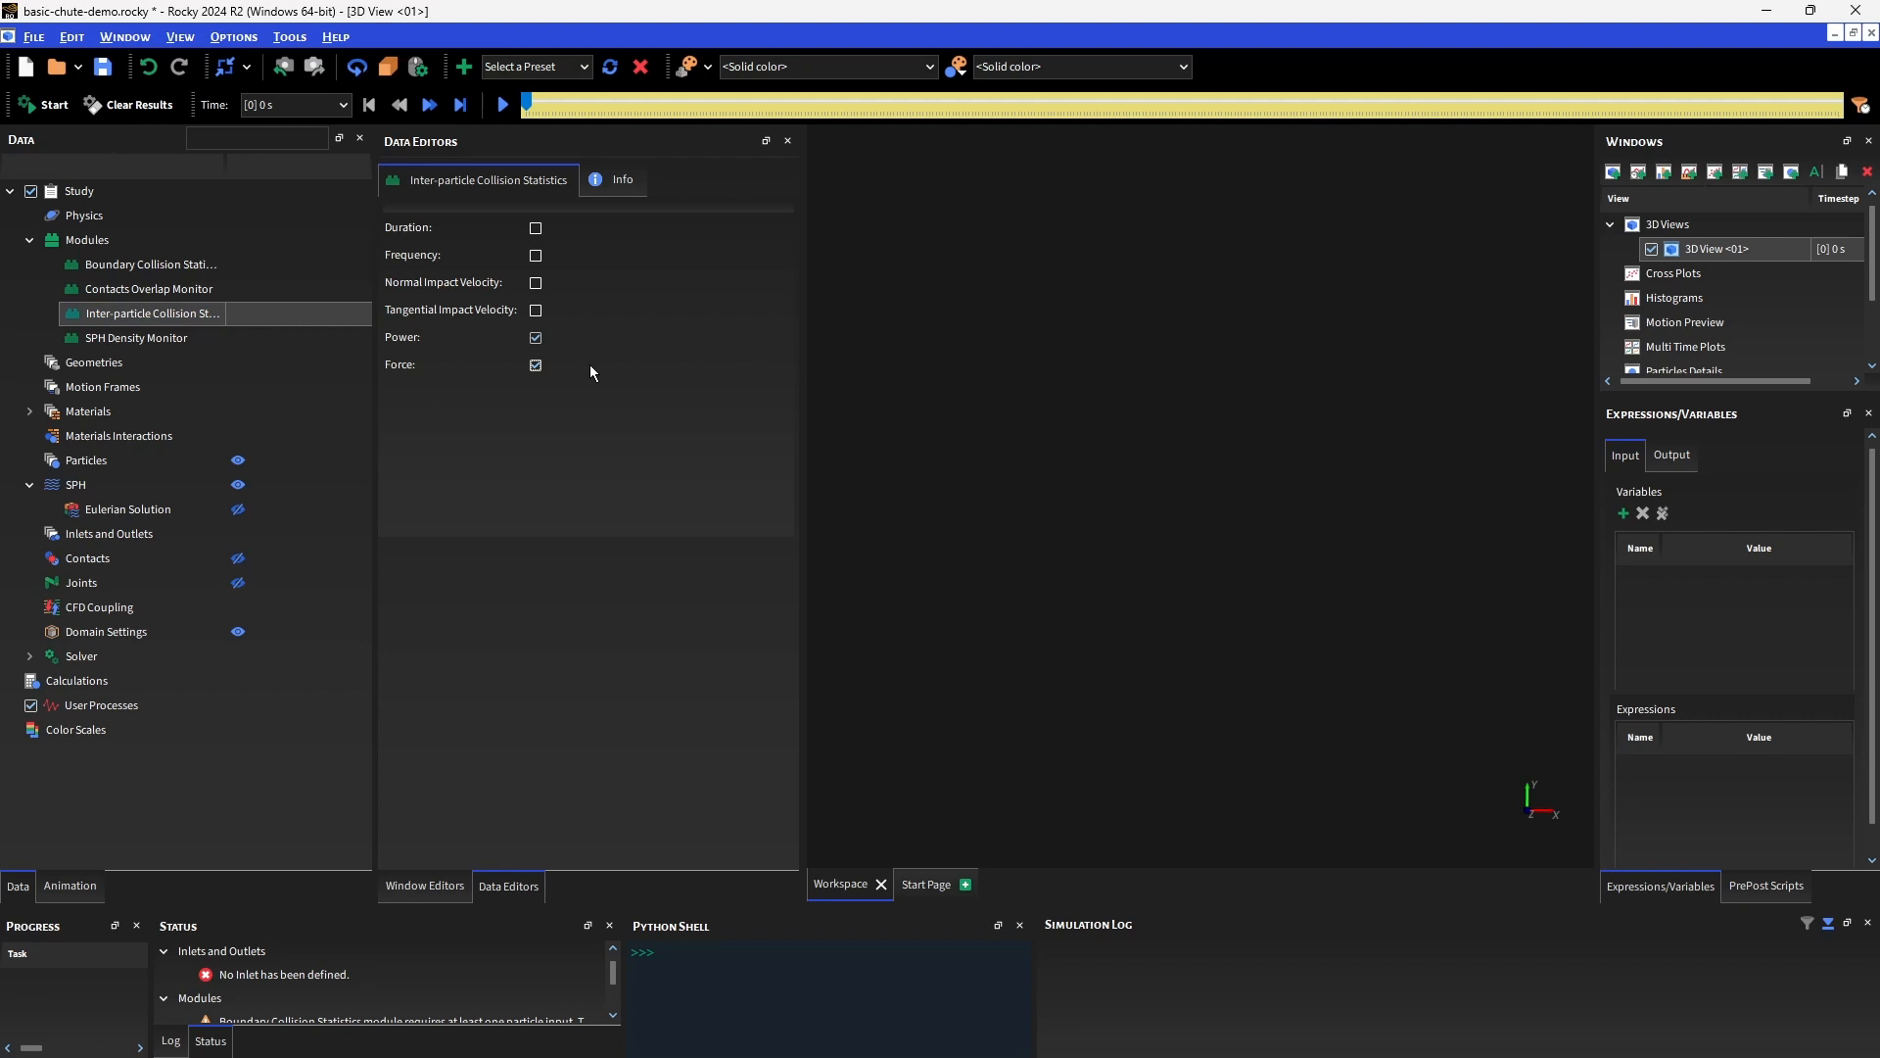
# Import demo_drop-chute.stl, demo_head-chute.stl, demo_receiving-belt.stl and demo_settling-zone.stl as walls with mm as the import unit.
pyautogui.click(110, 367)
pyautogui.rightClick(110, 368)
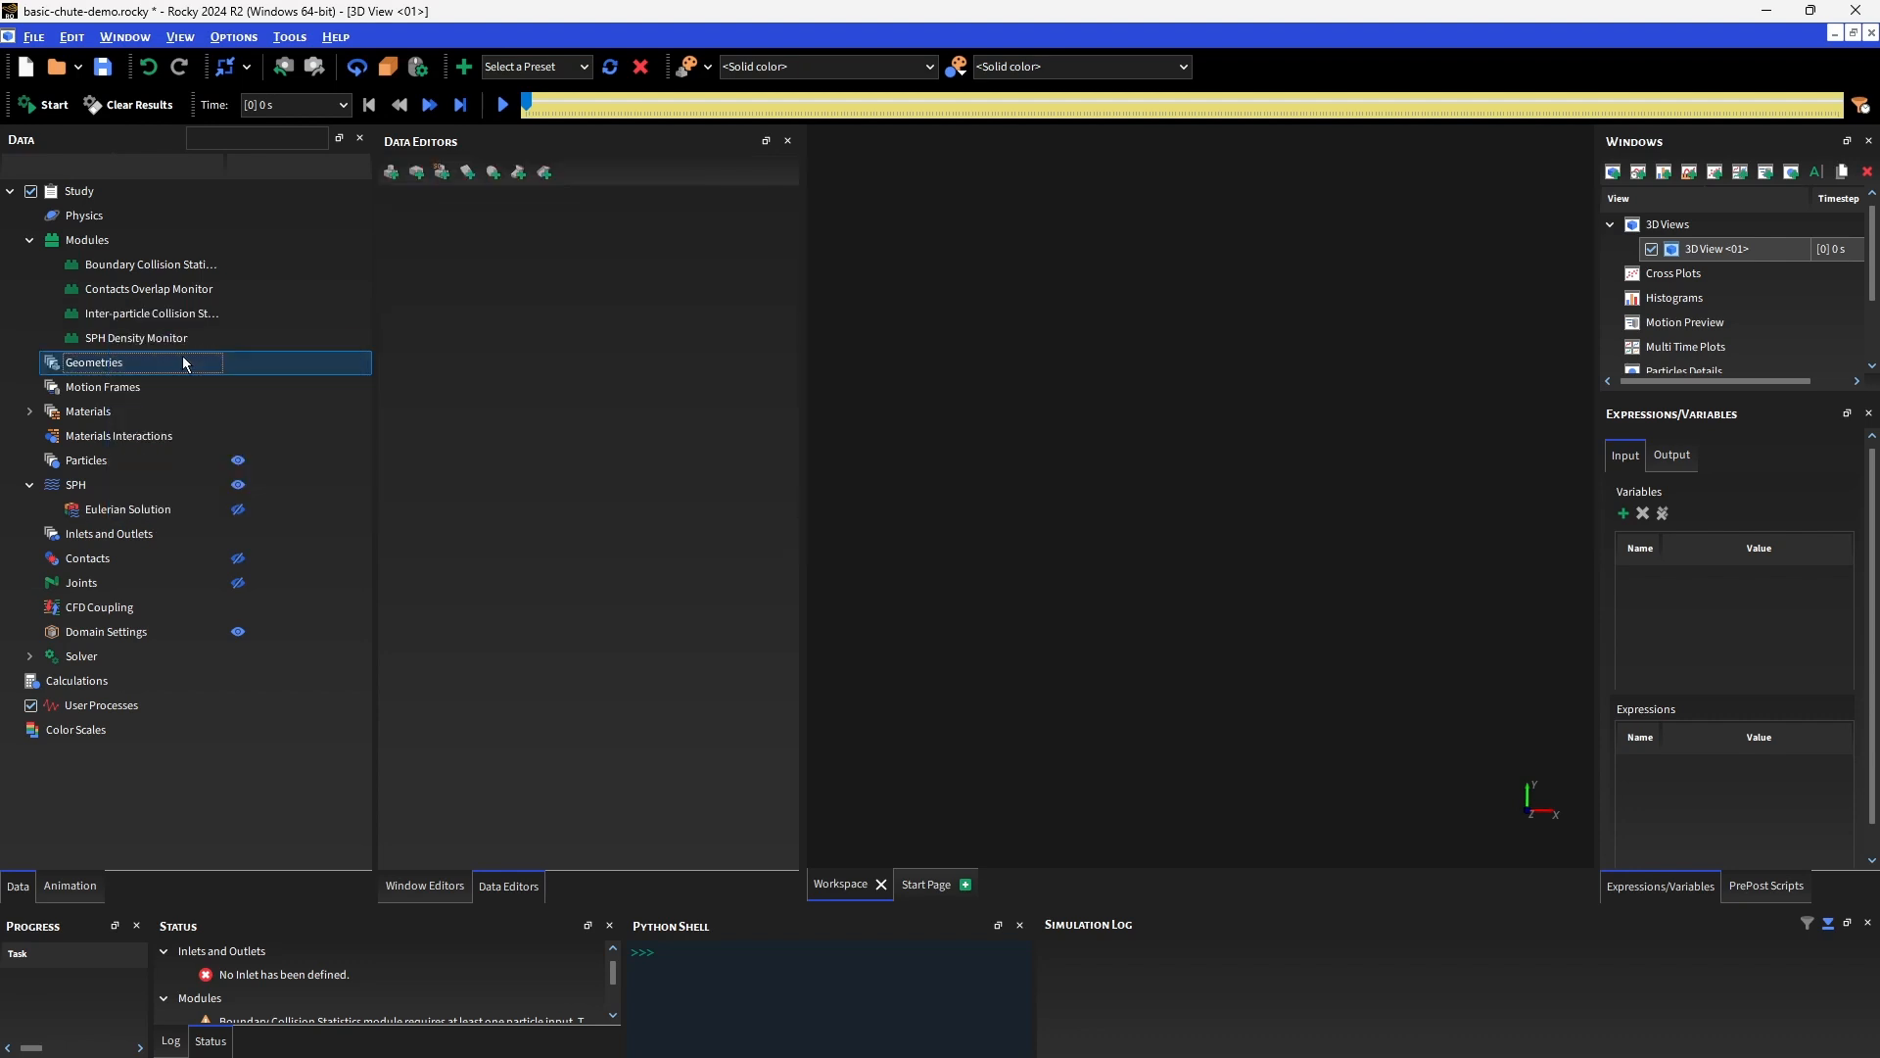
pyautogui.click(182, 355)
pyautogui.moveTo(532, 353); pyautogui.dragTo(397, 182)
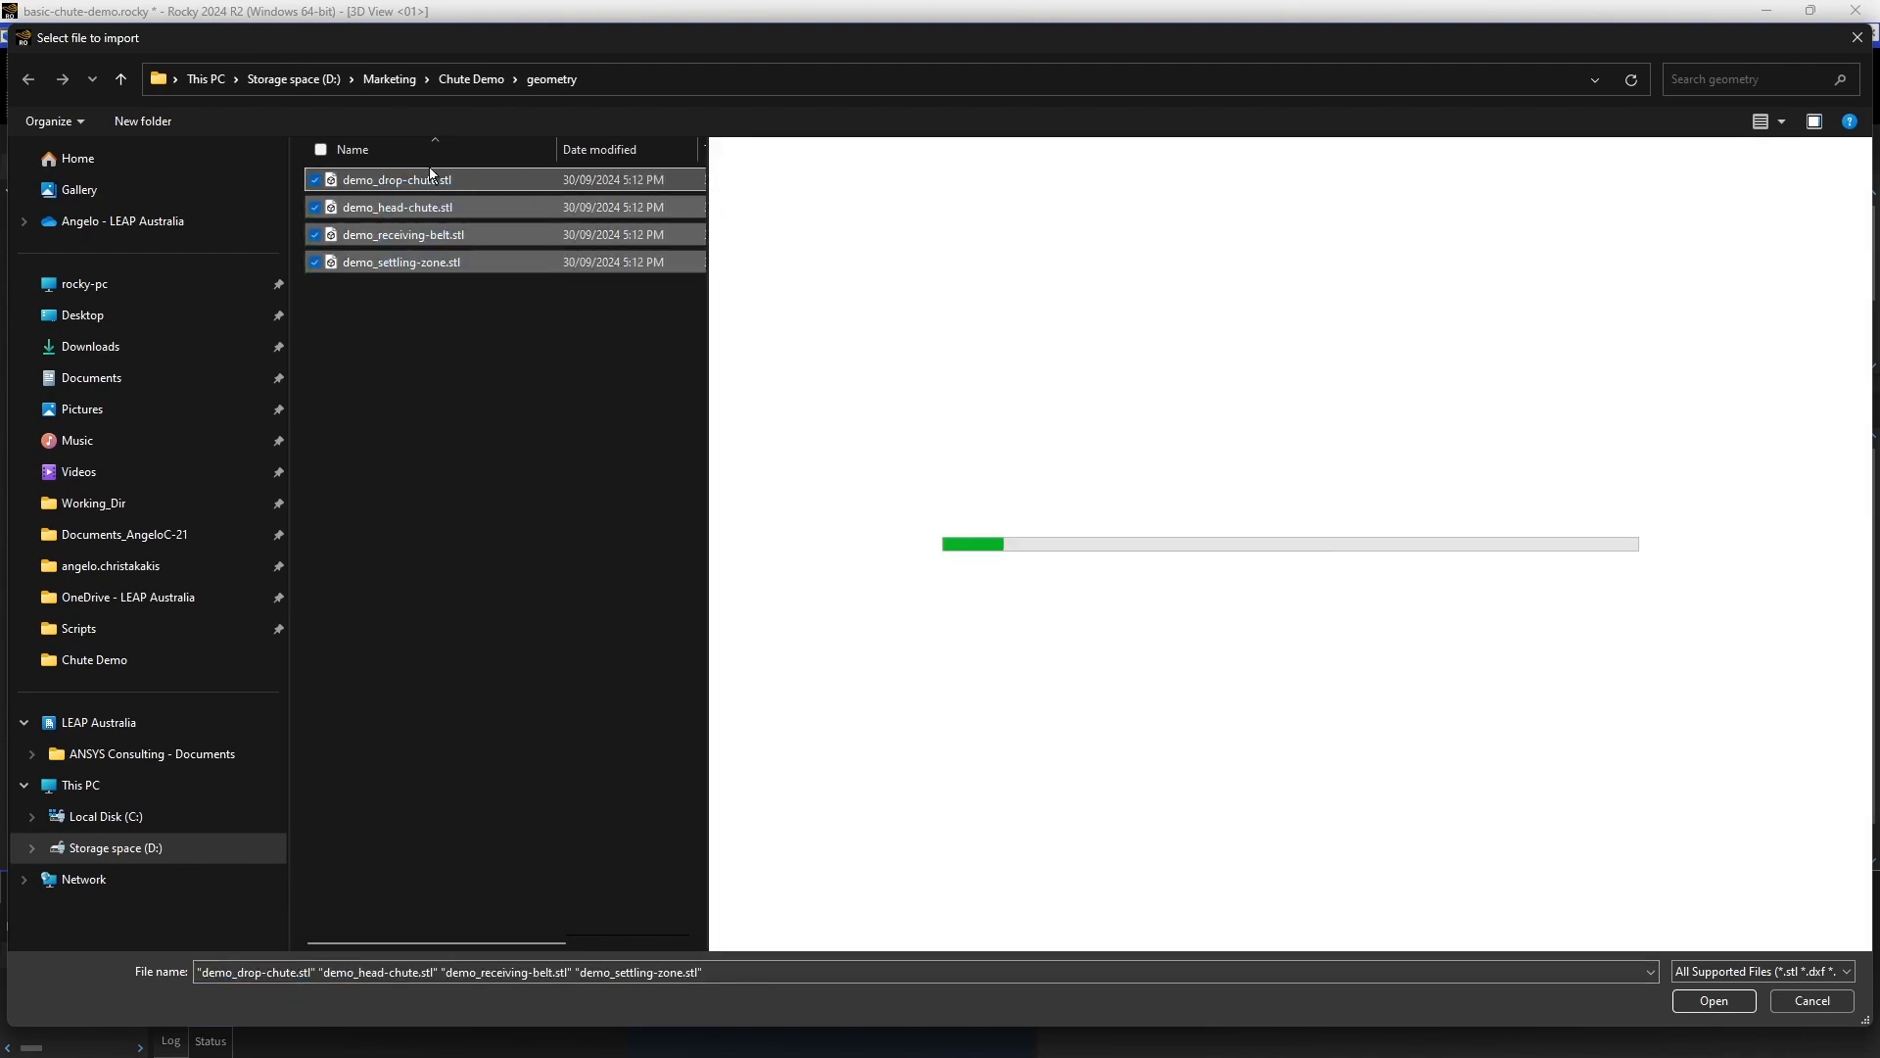
pyautogui.click(1712, 1006)
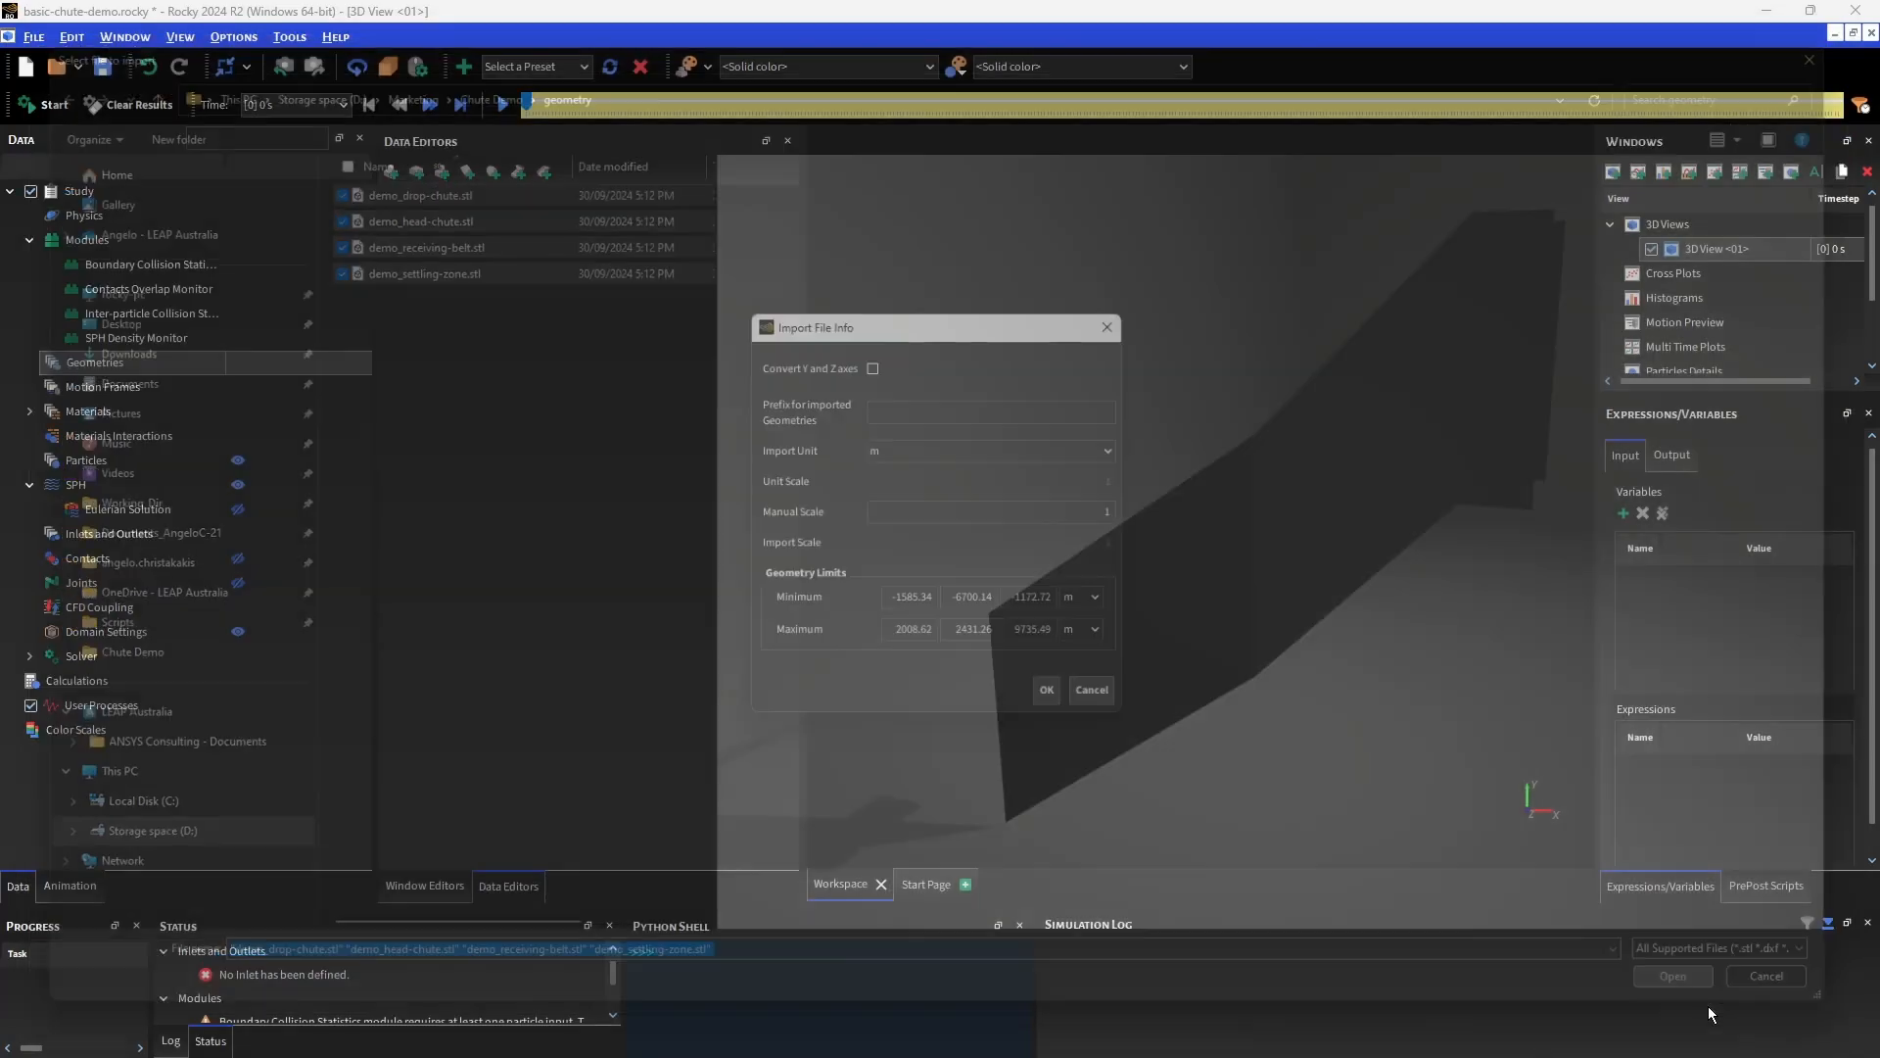
pyautogui.click(886, 450)
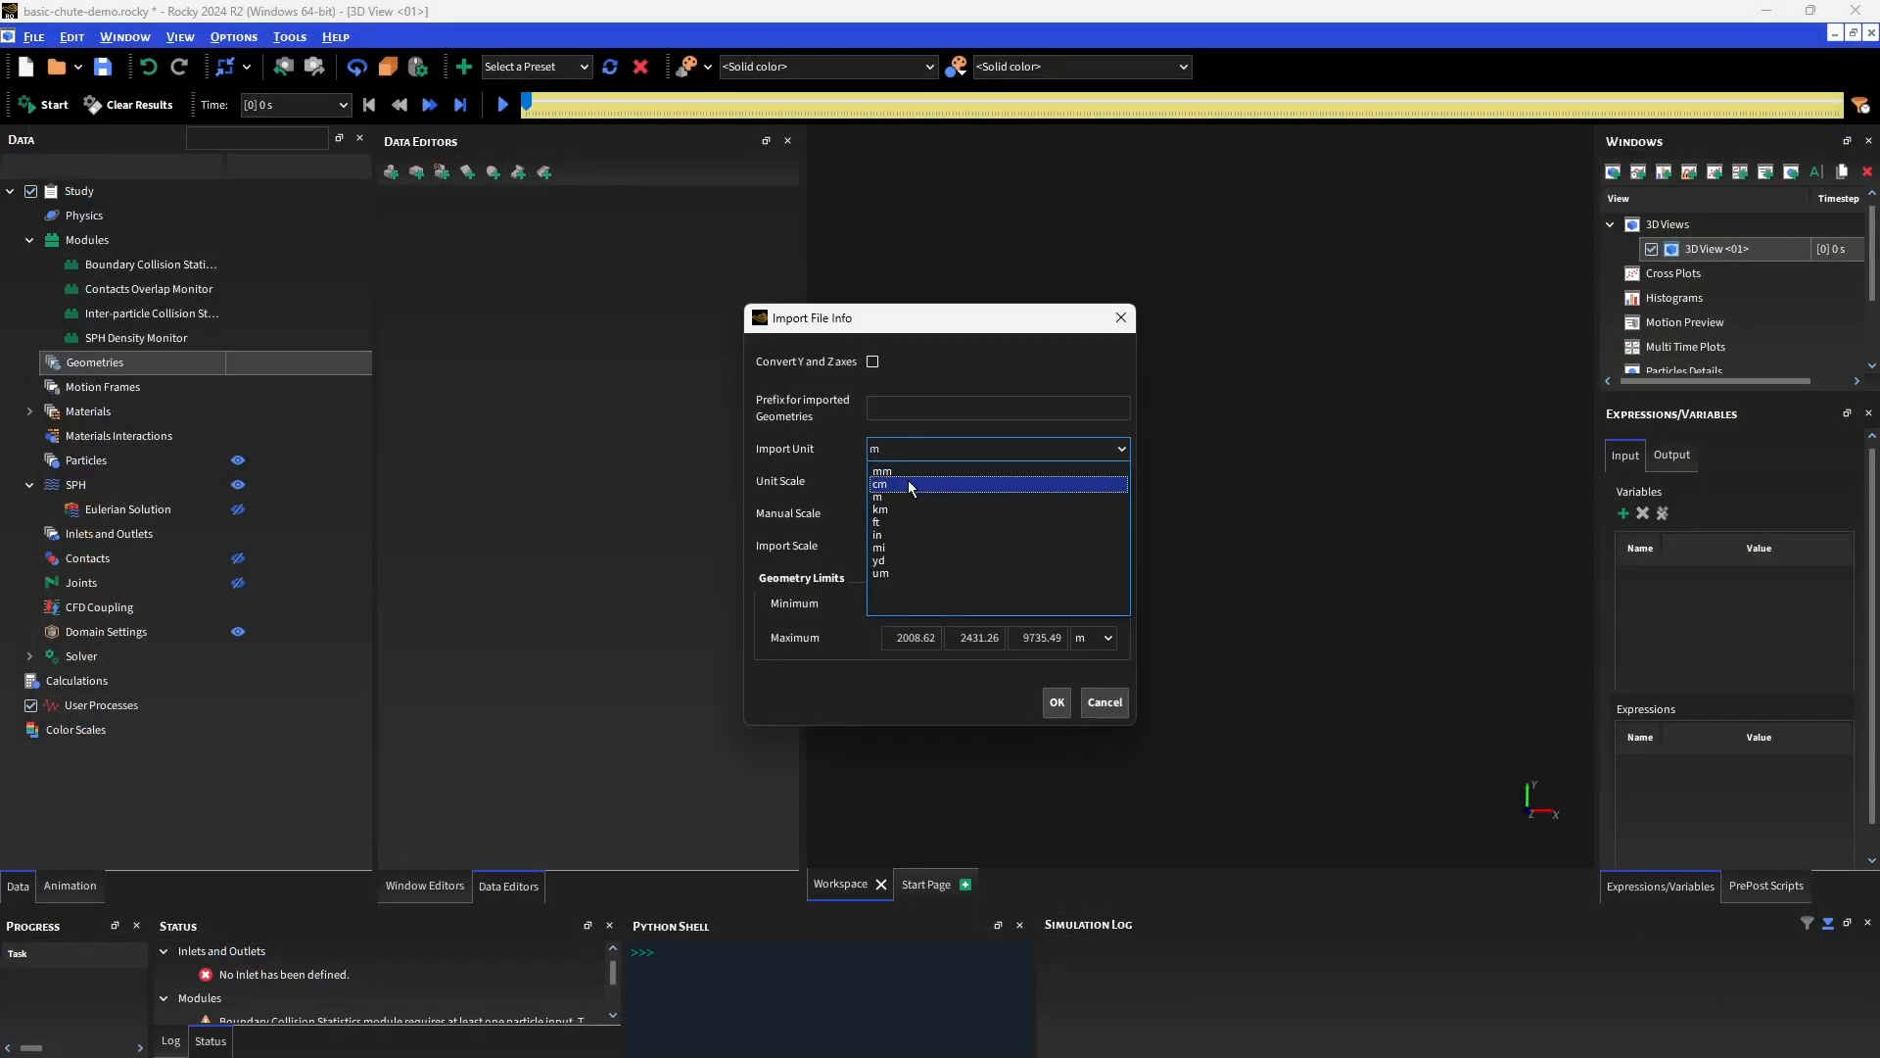
pyautogui.click(902, 471)
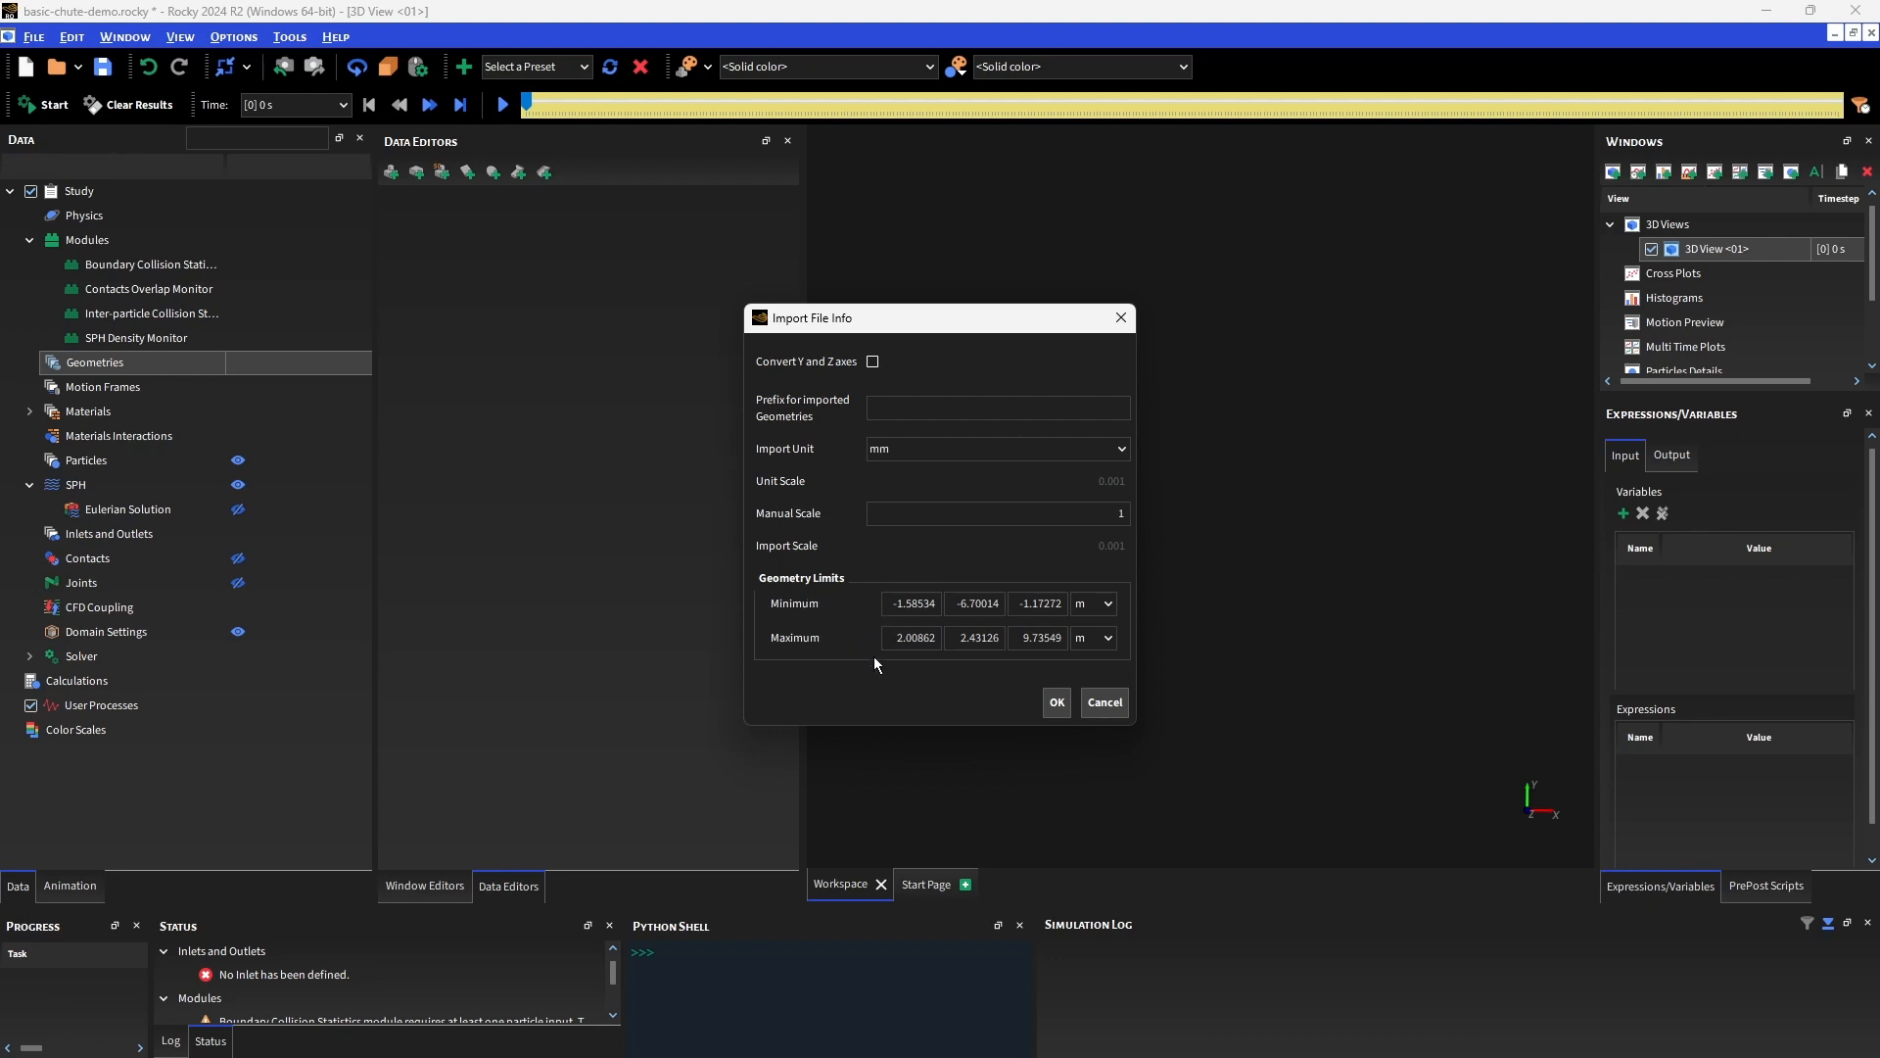
pyautogui.click(1056, 702)
# Create a feed conveyor from the conveyor templates and inspect it beside the head chute.
pyautogui.moveTo(1101, 457); pyautogui.dragTo(1159, 482)
pyautogui.rightClick(139, 361)
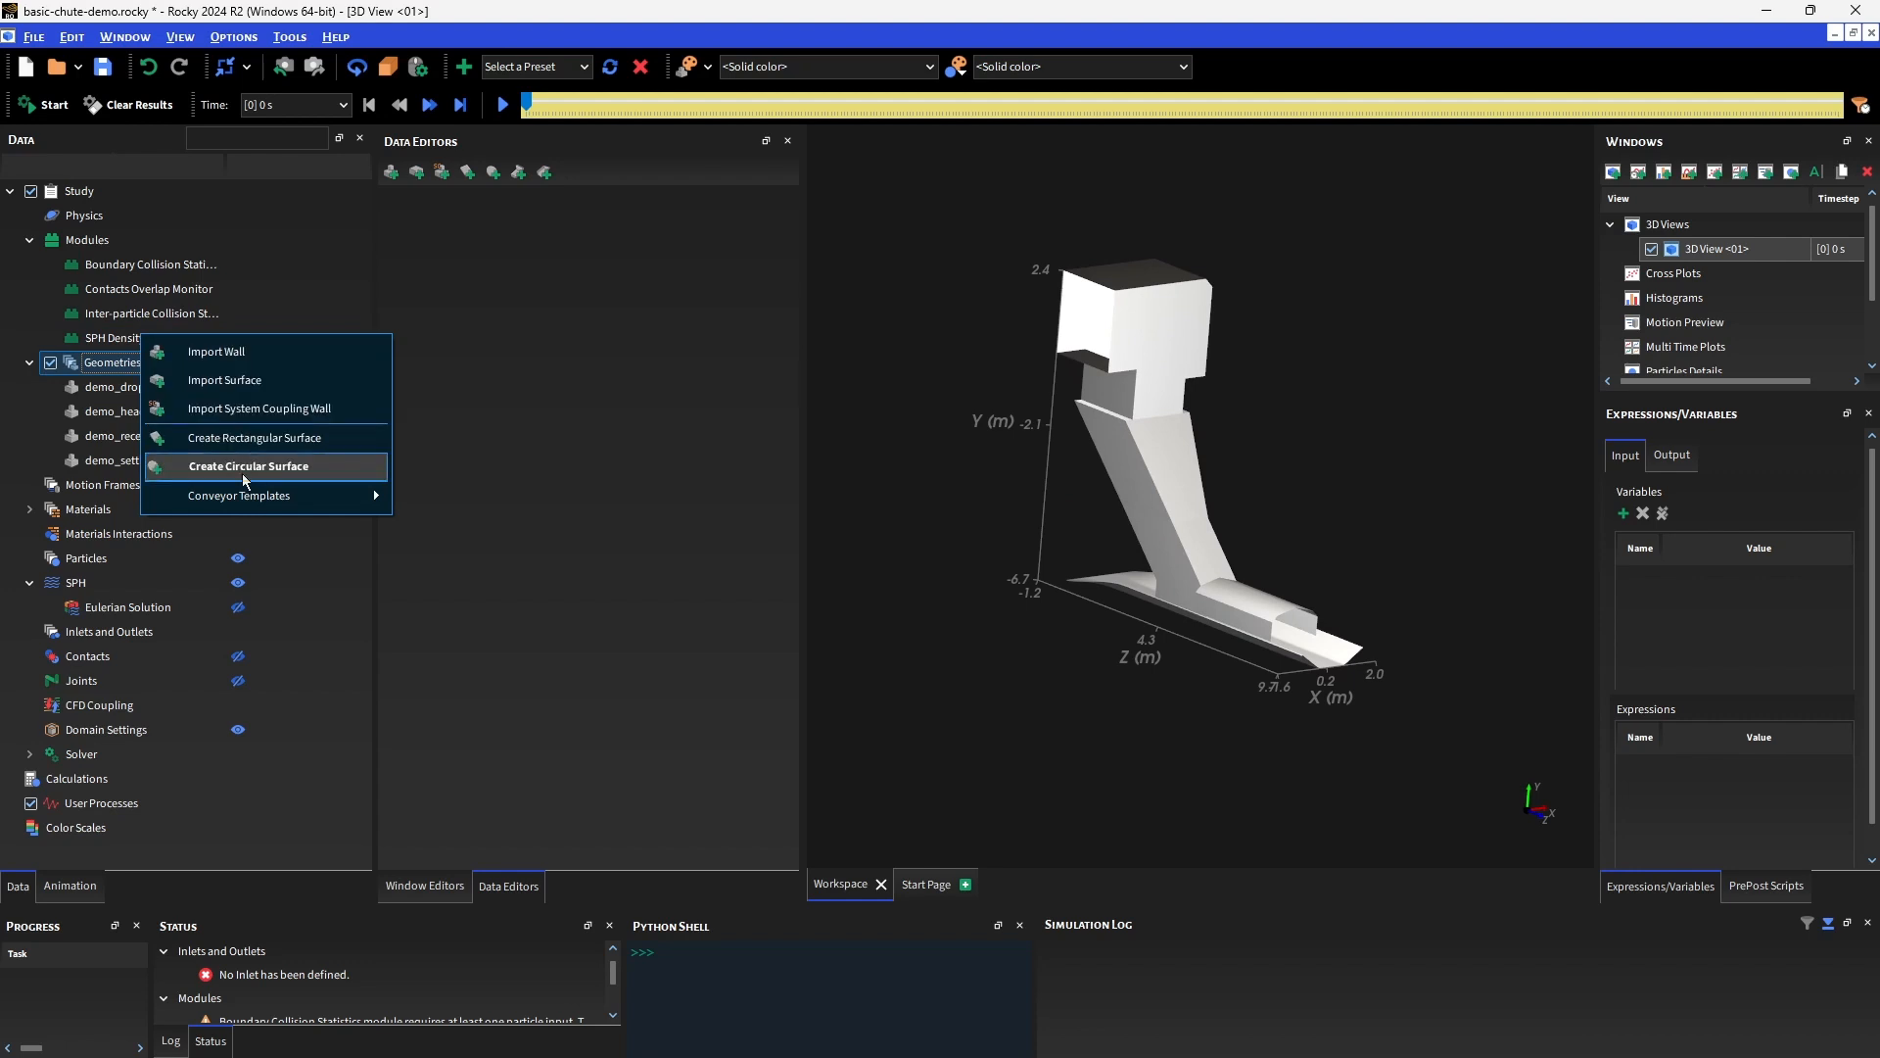
pyautogui.moveTo(227, 503)
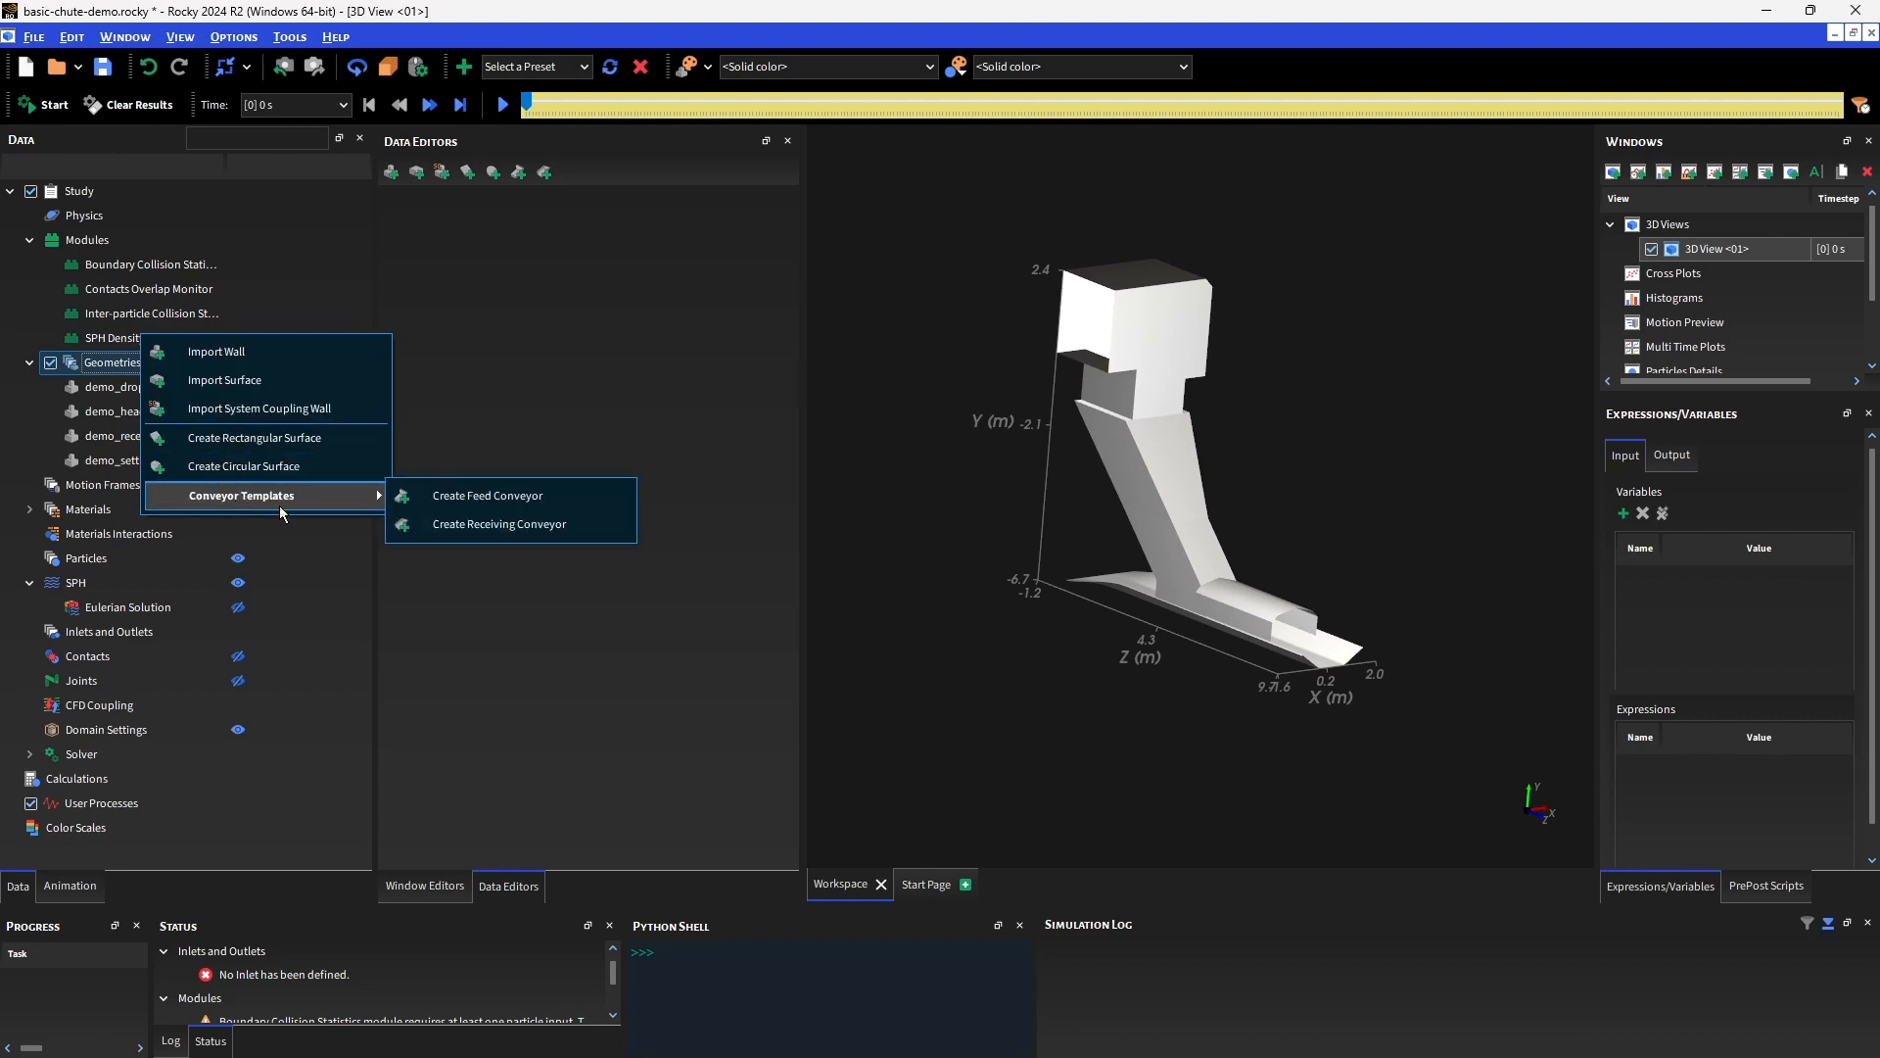
pyautogui.click(484, 495)
pyautogui.moveTo(1003, 472); pyautogui.dragTo(996, 525)
pyautogui.scroll(3, 1022, 524)
pyautogui.moveTo(1022, 528); pyautogui.dragTo(1194, 661, button='middle')
pyautogui.scroll(2, 1024, 425)
pyautogui.scroll(1, 1291, 679)
pyautogui.scroll(-2, 1236, 675)
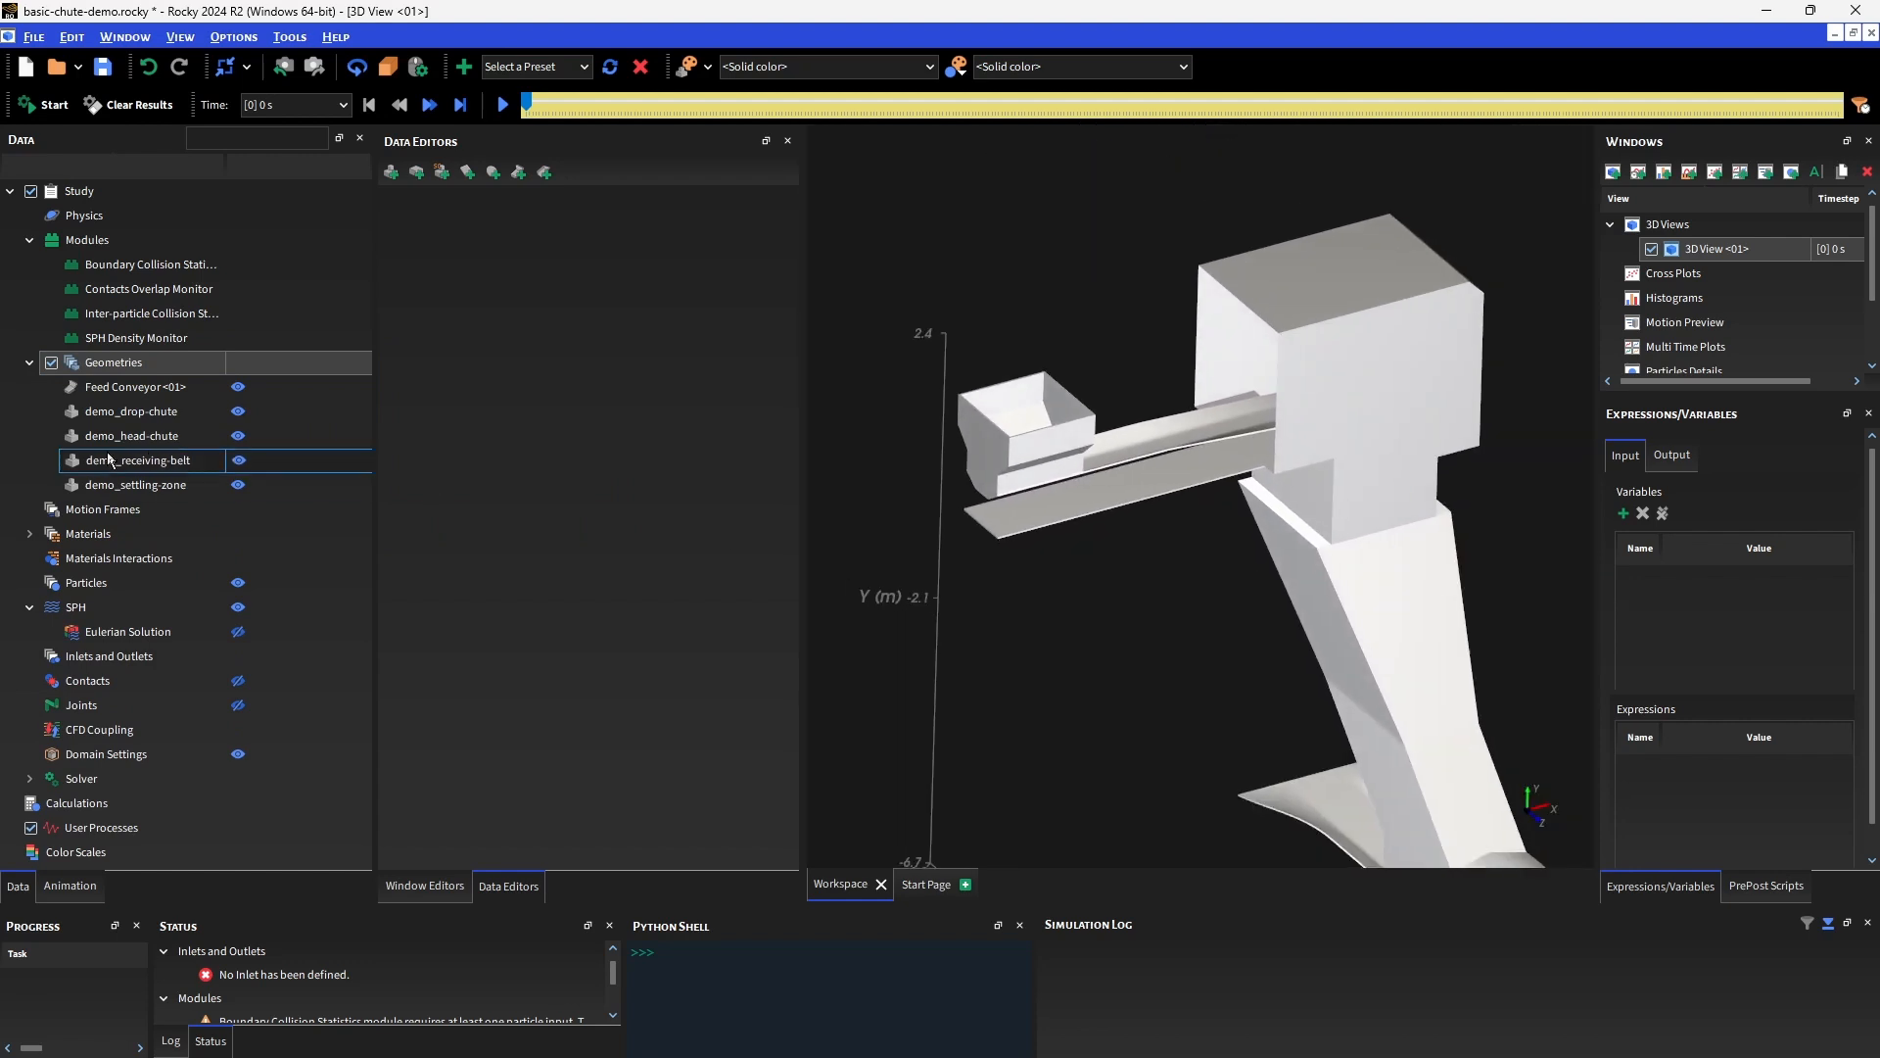
# Set the feed conveyor's Belt Width to 1.6 m.
pyautogui.click(132, 394)
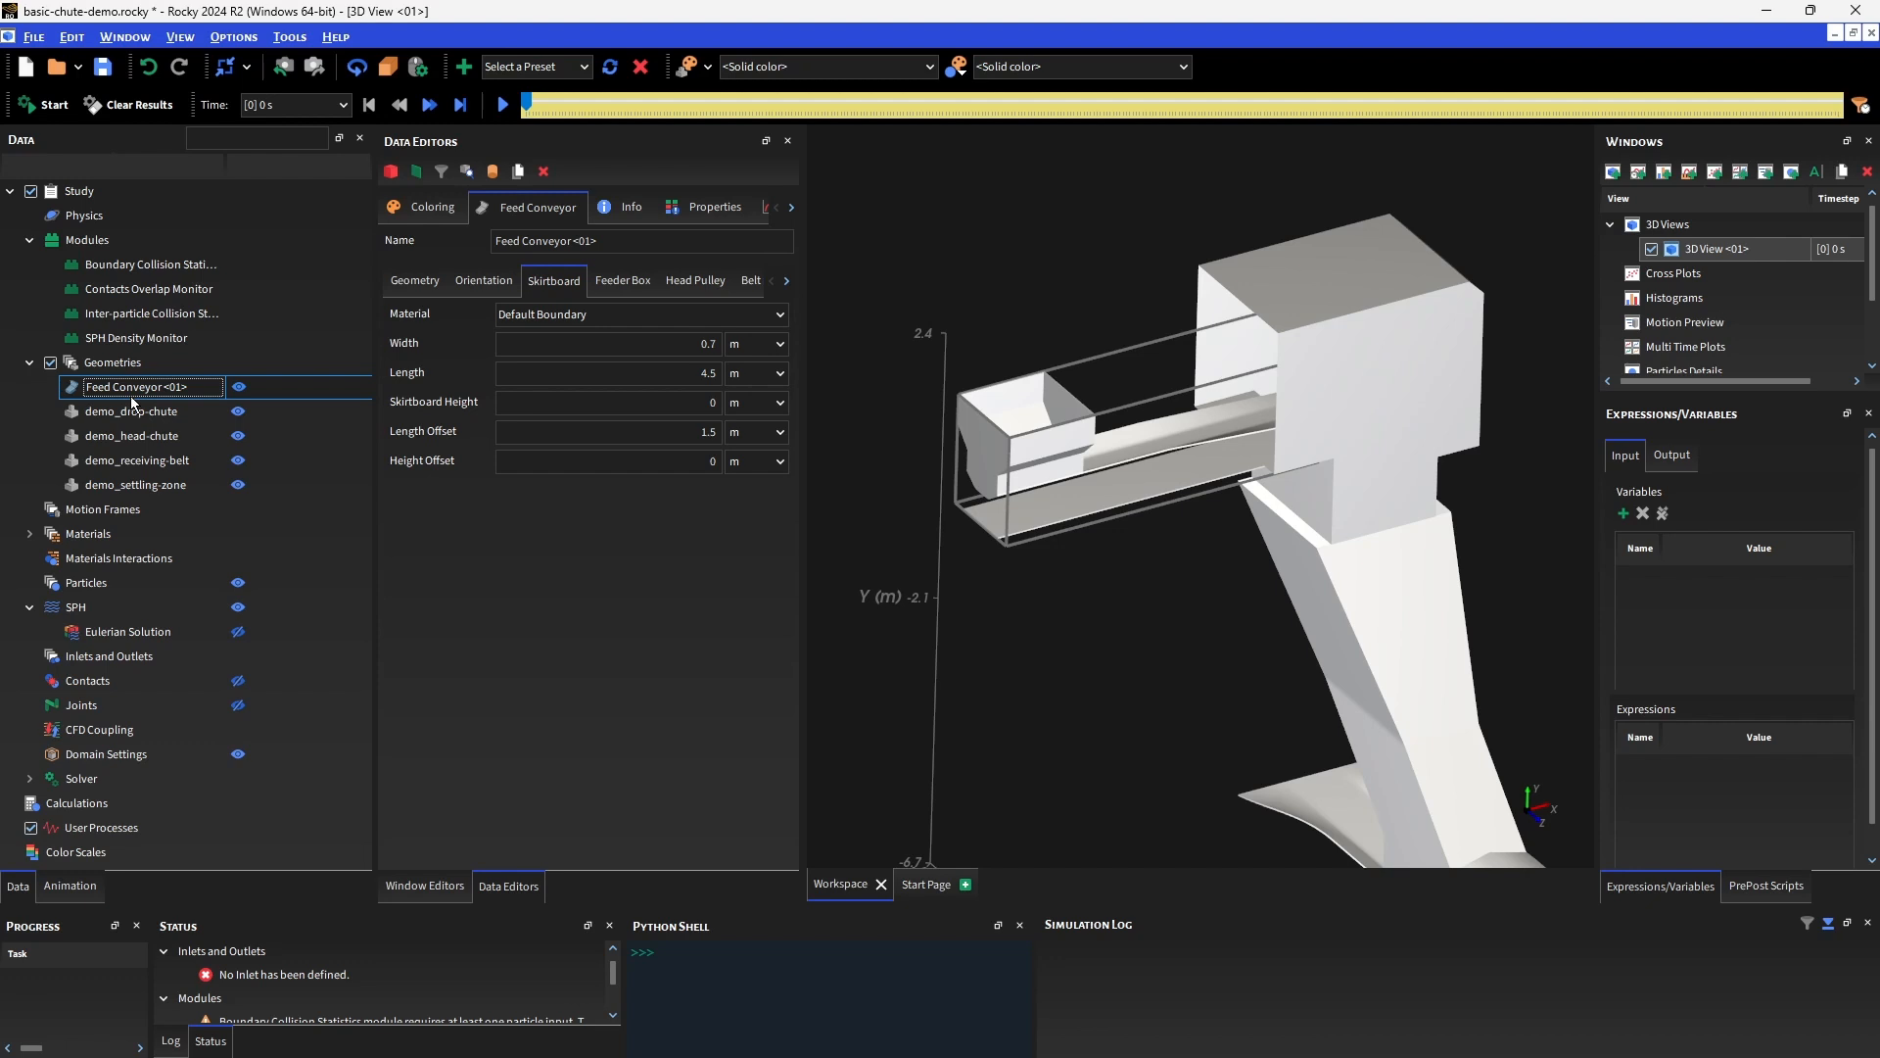
pyautogui.click(414, 282)
pyautogui.click(479, 282)
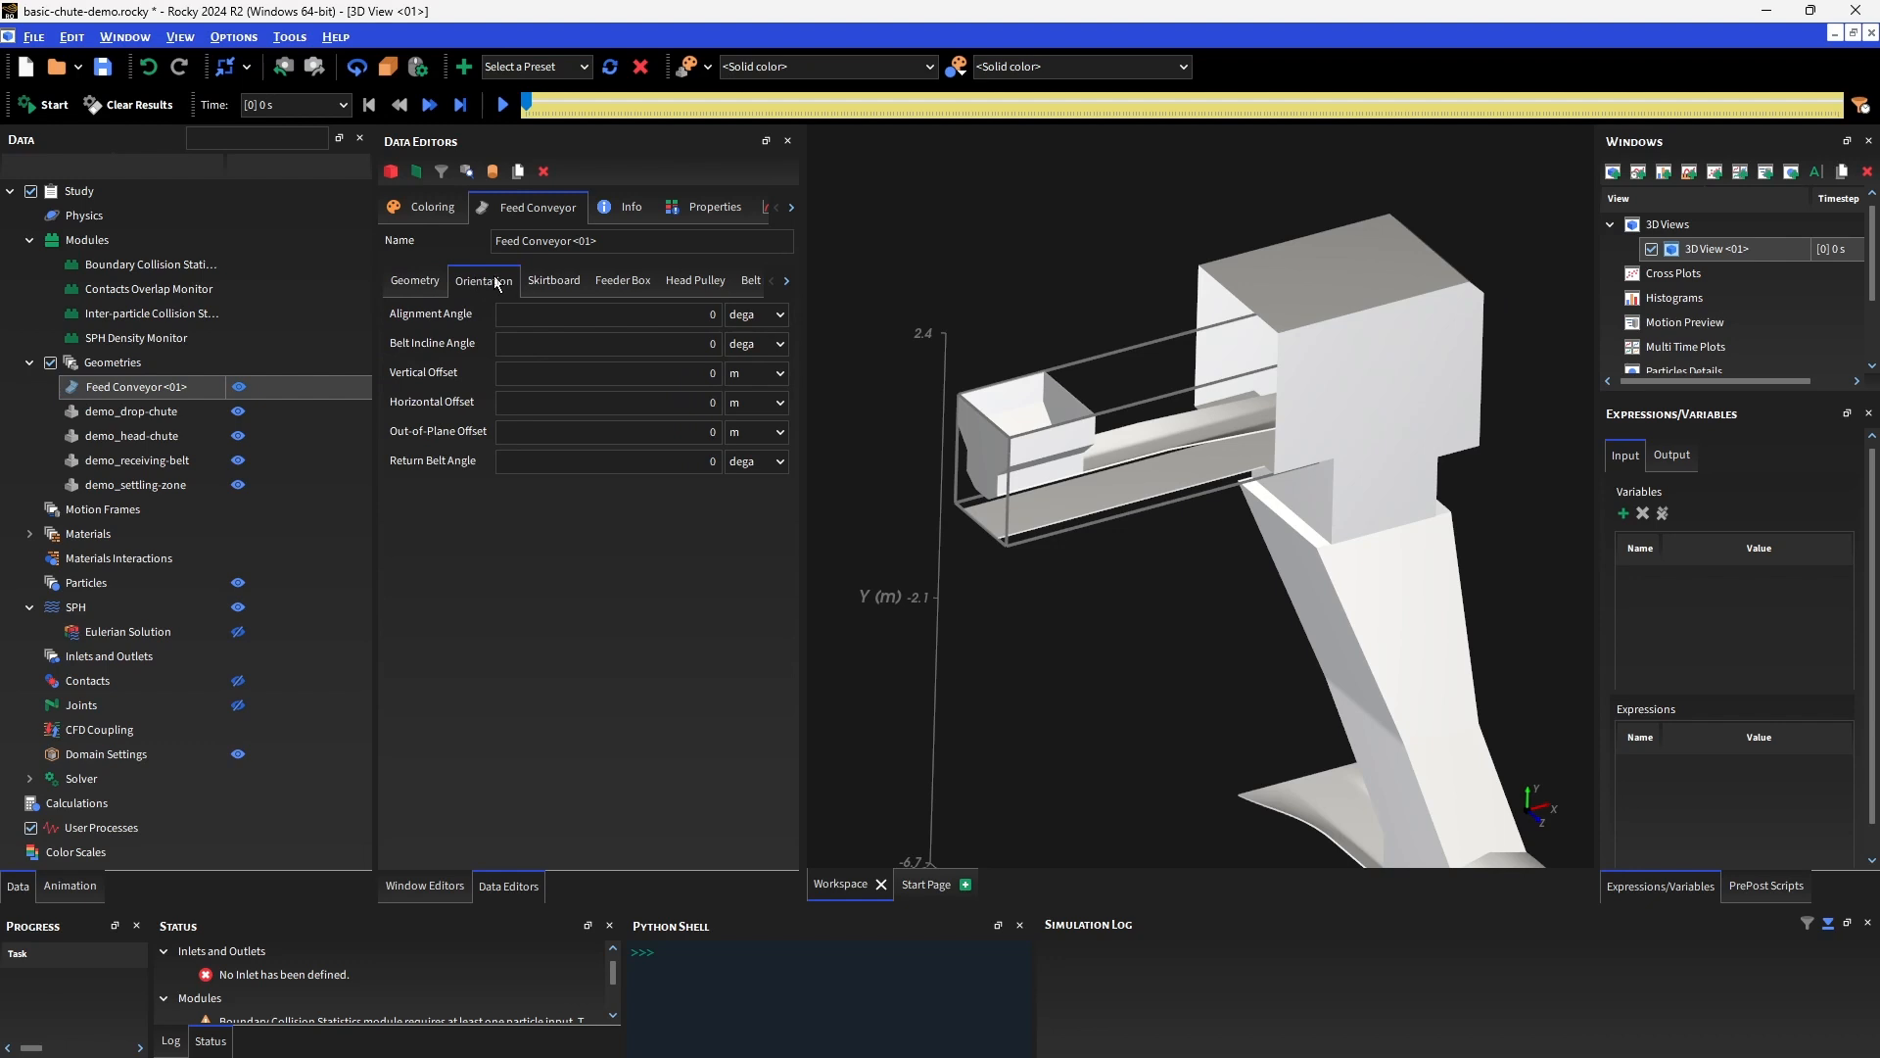
pyautogui.click(415, 284)
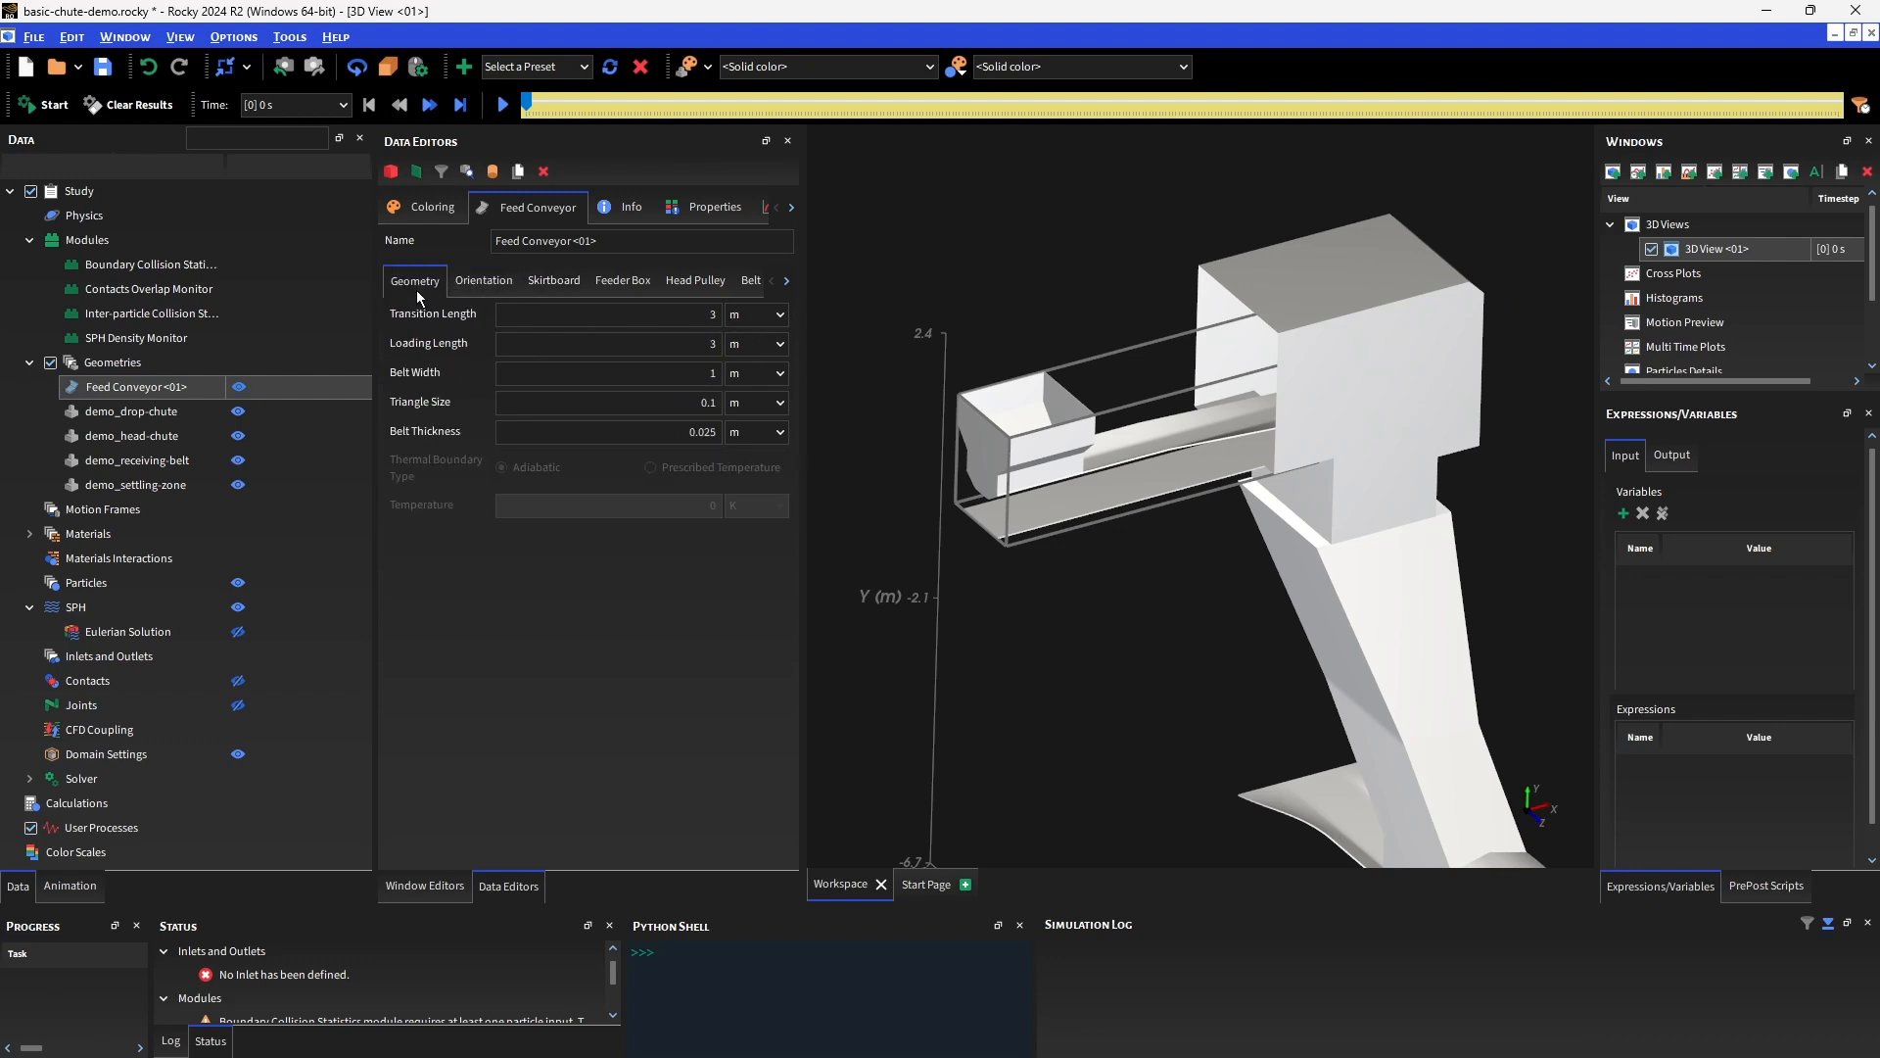
pyautogui.click(539, 348)
pyautogui.doubleClick(573, 369)
pyautogui.write('1.6')
pyautogui.press('Return')
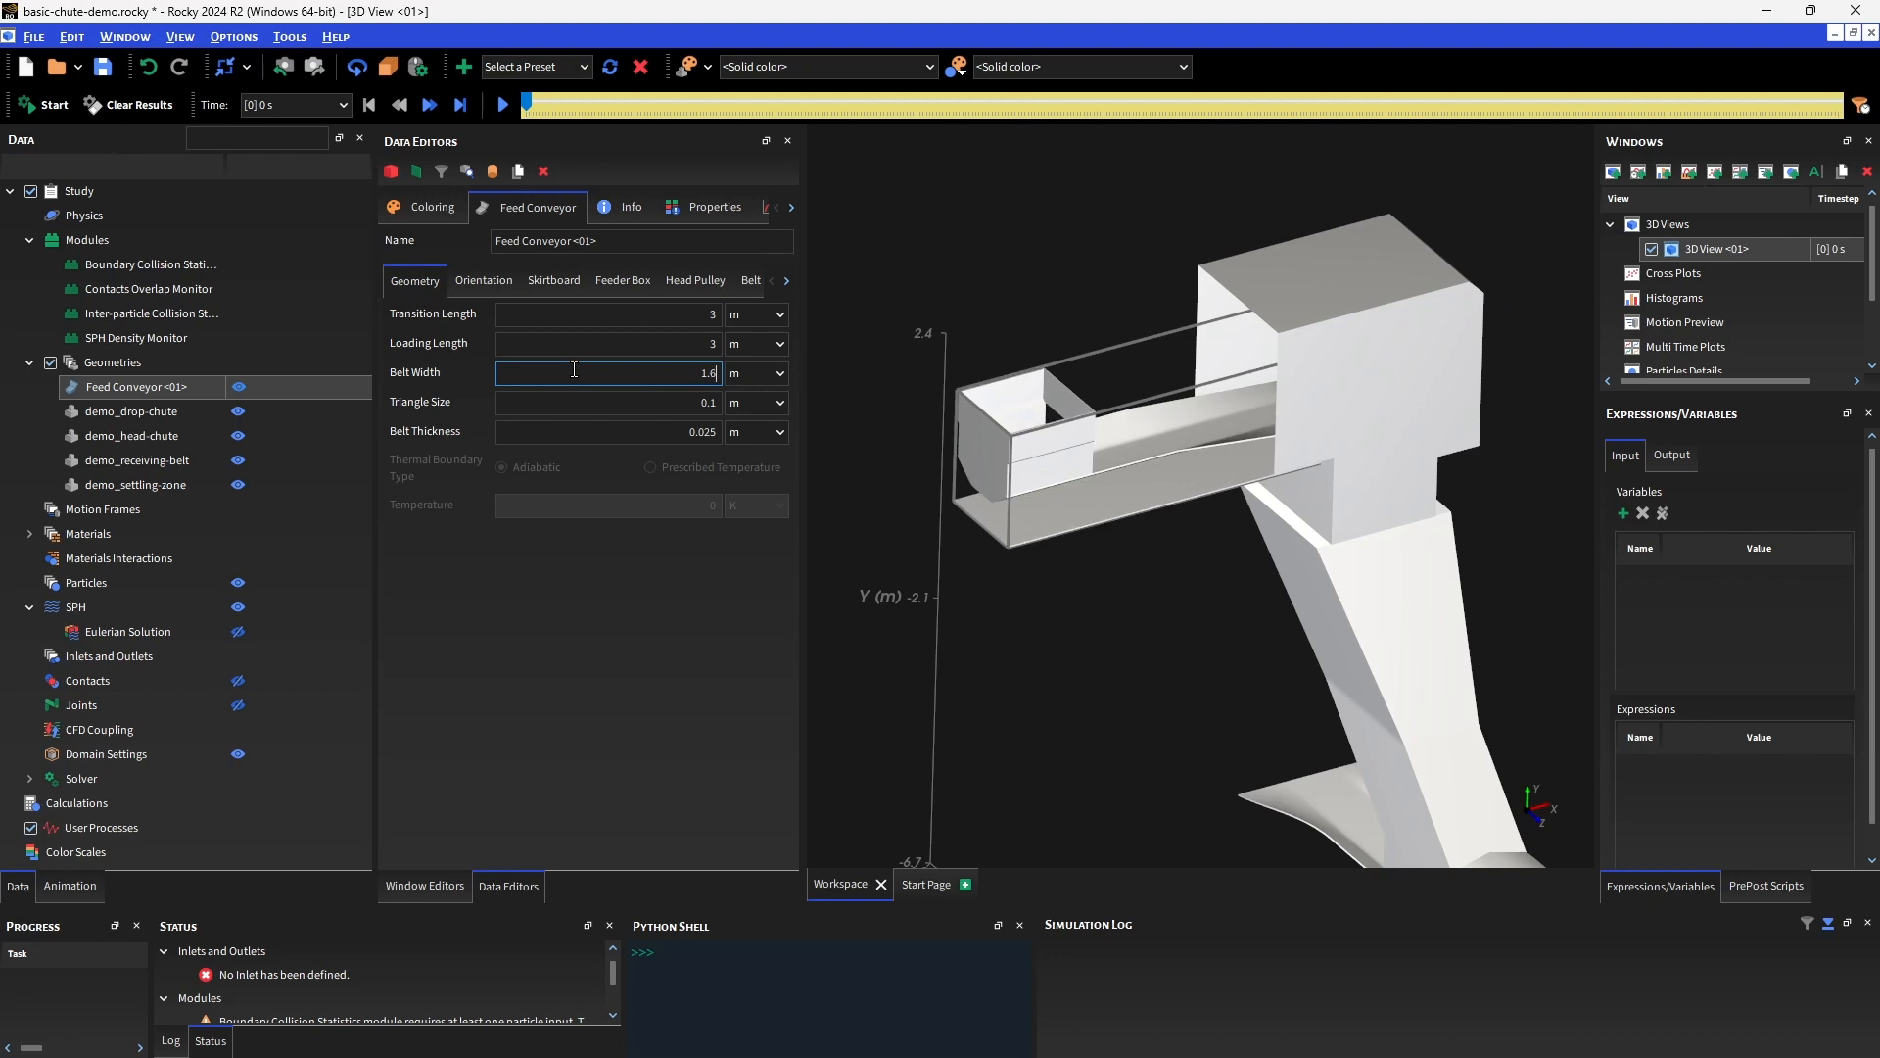
# Set the feed conveyor's Belt Incline Angle to 3 degrees.
pyautogui.moveTo(1204, 411); pyautogui.dragTo(1171, 372)
pyautogui.click(484, 280)
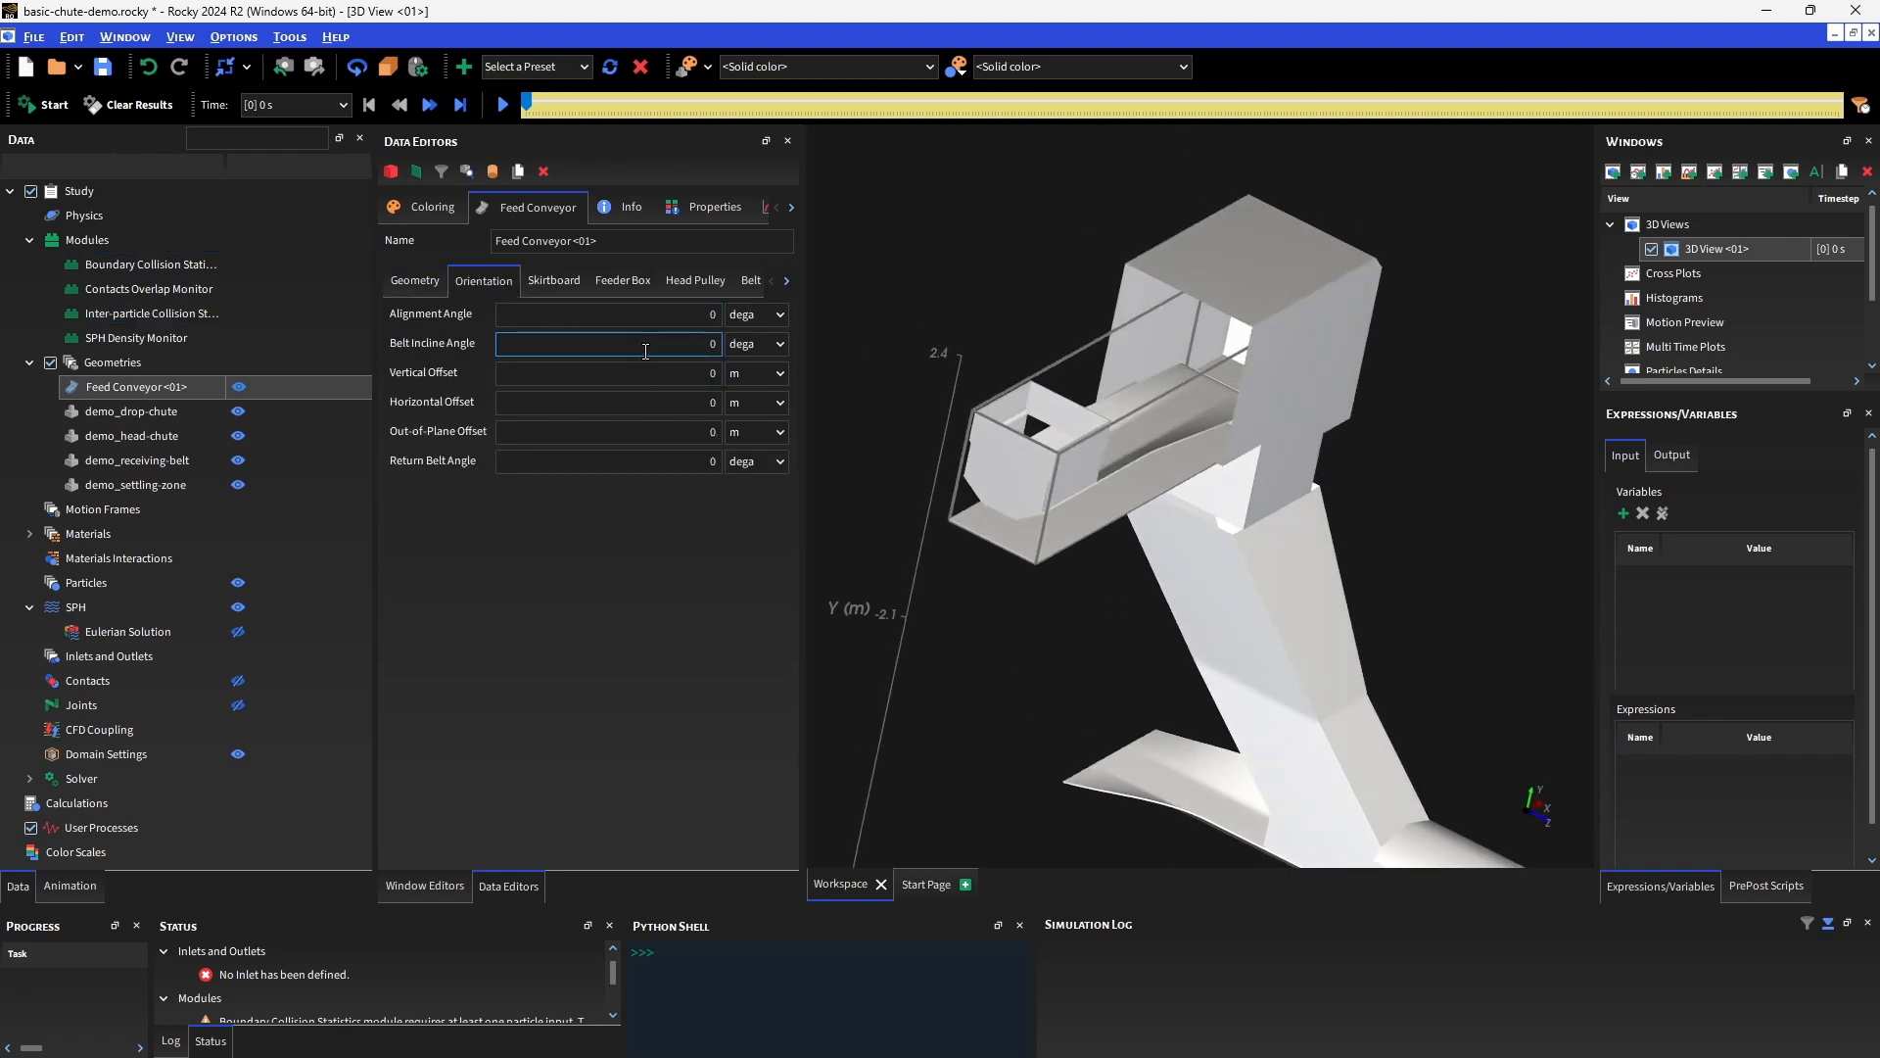
pyautogui.moveTo(1001, 374); pyautogui.dragTo(915, 328)
pyautogui.moveTo(620, 349); pyautogui.dragTo(805, 352)
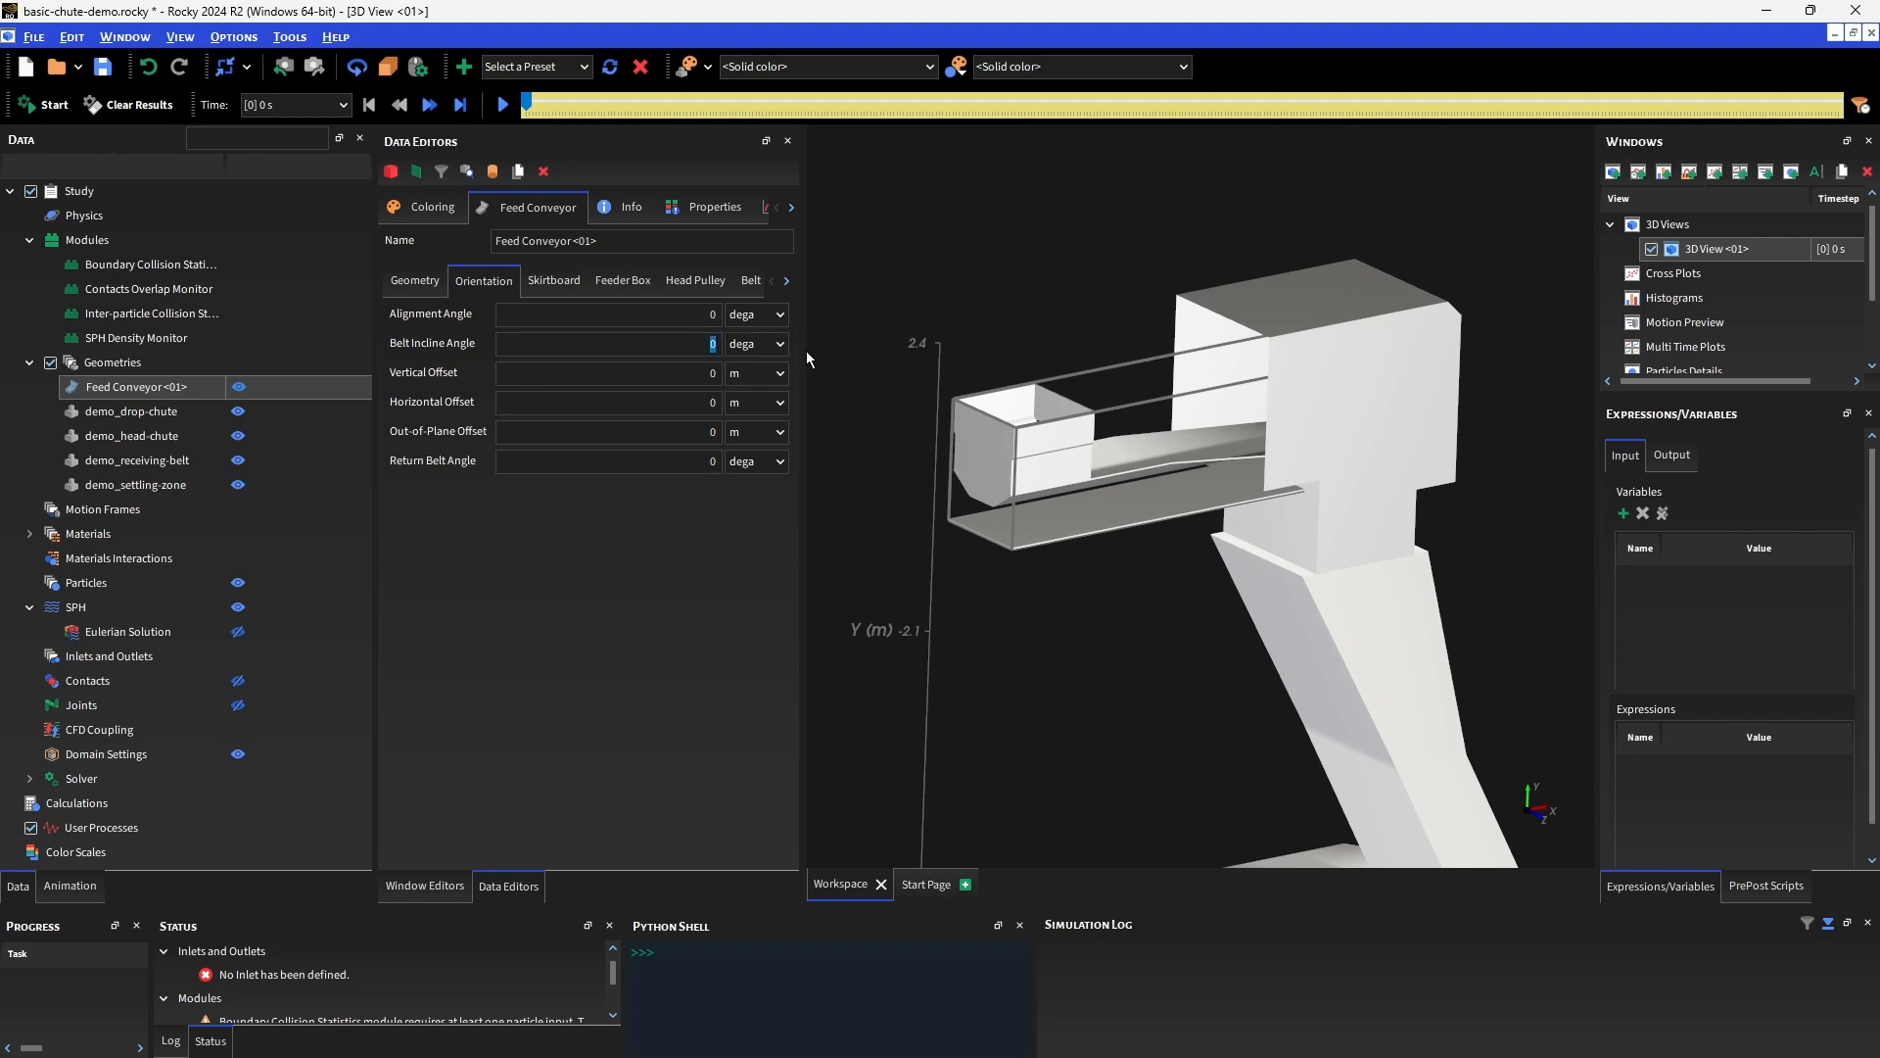
pyautogui.write('3')
pyautogui.press('Return')
# Turn on transparency for the demo_head-chute geometry.
pyautogui.moveTo(1063, 421); pyautogui.dragTo(961, 390)
pyautogui.scroll(-1, 957, 387)
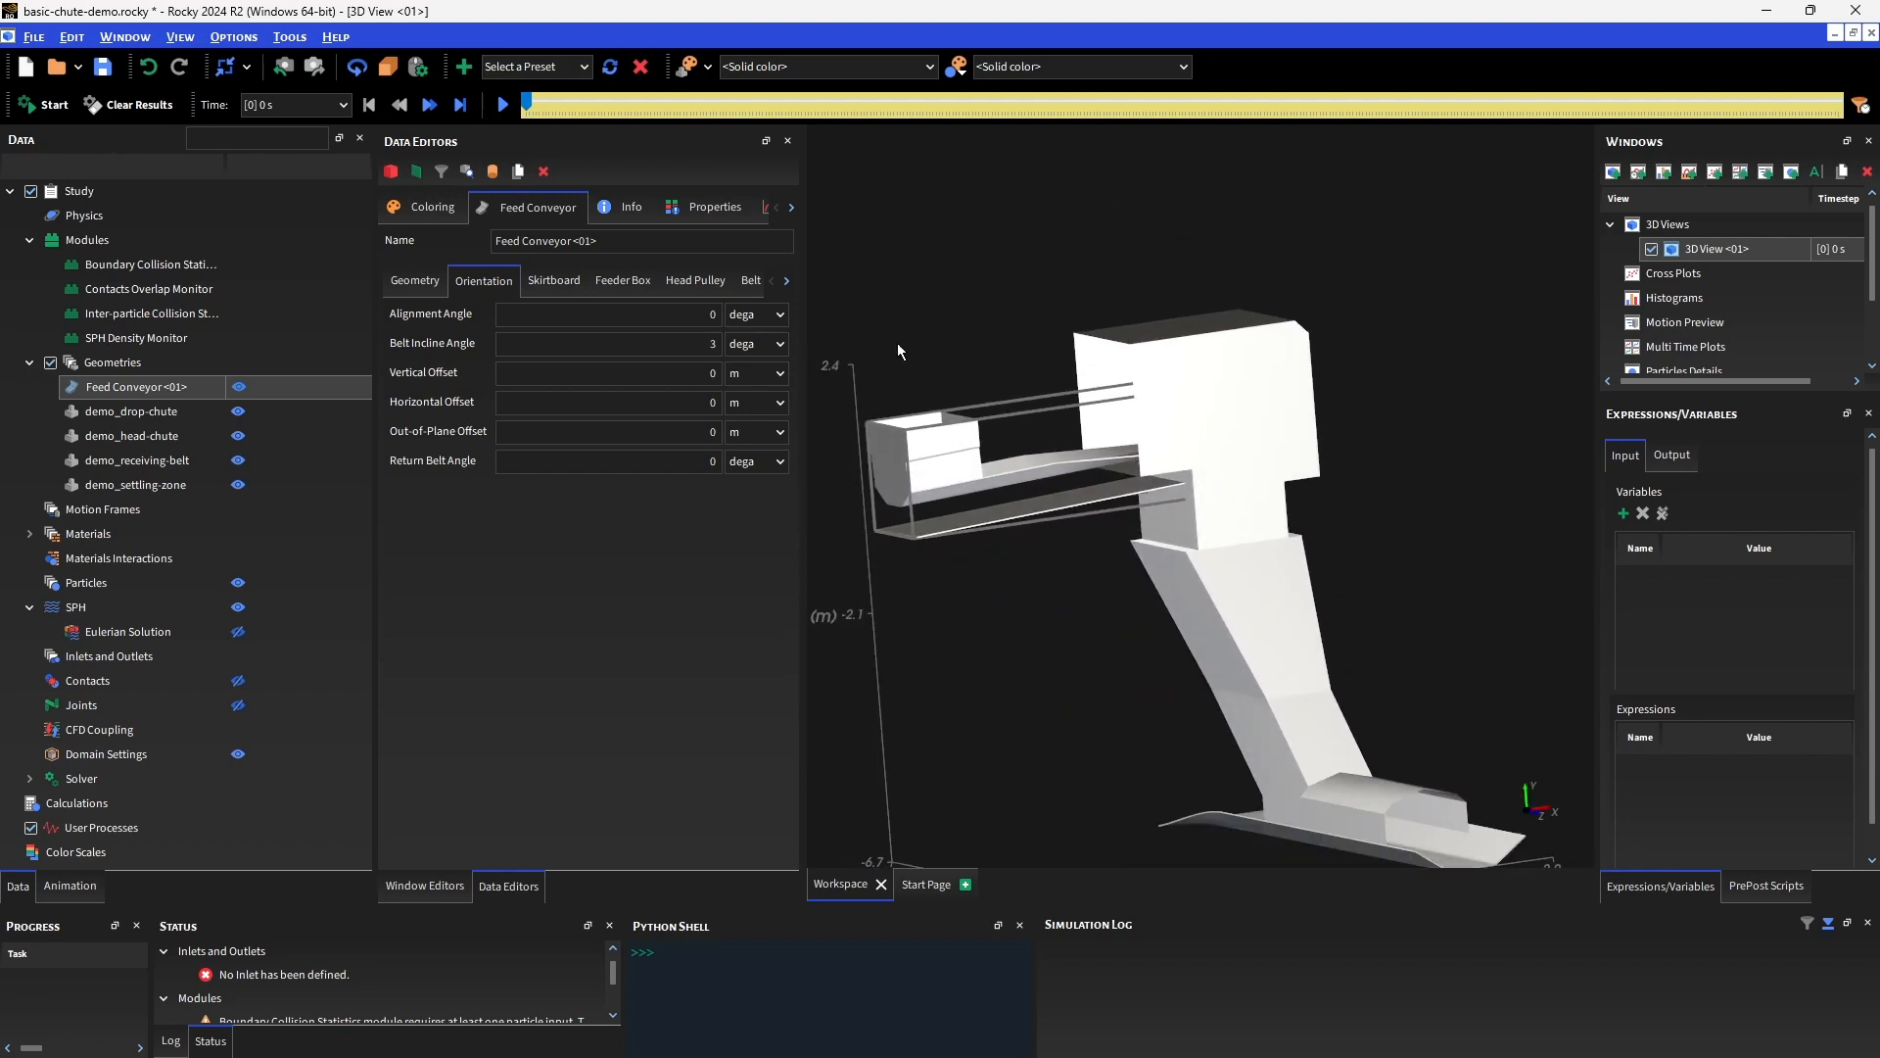
pyautogui.click(128, 437)
pyautogui.click(497, 274)
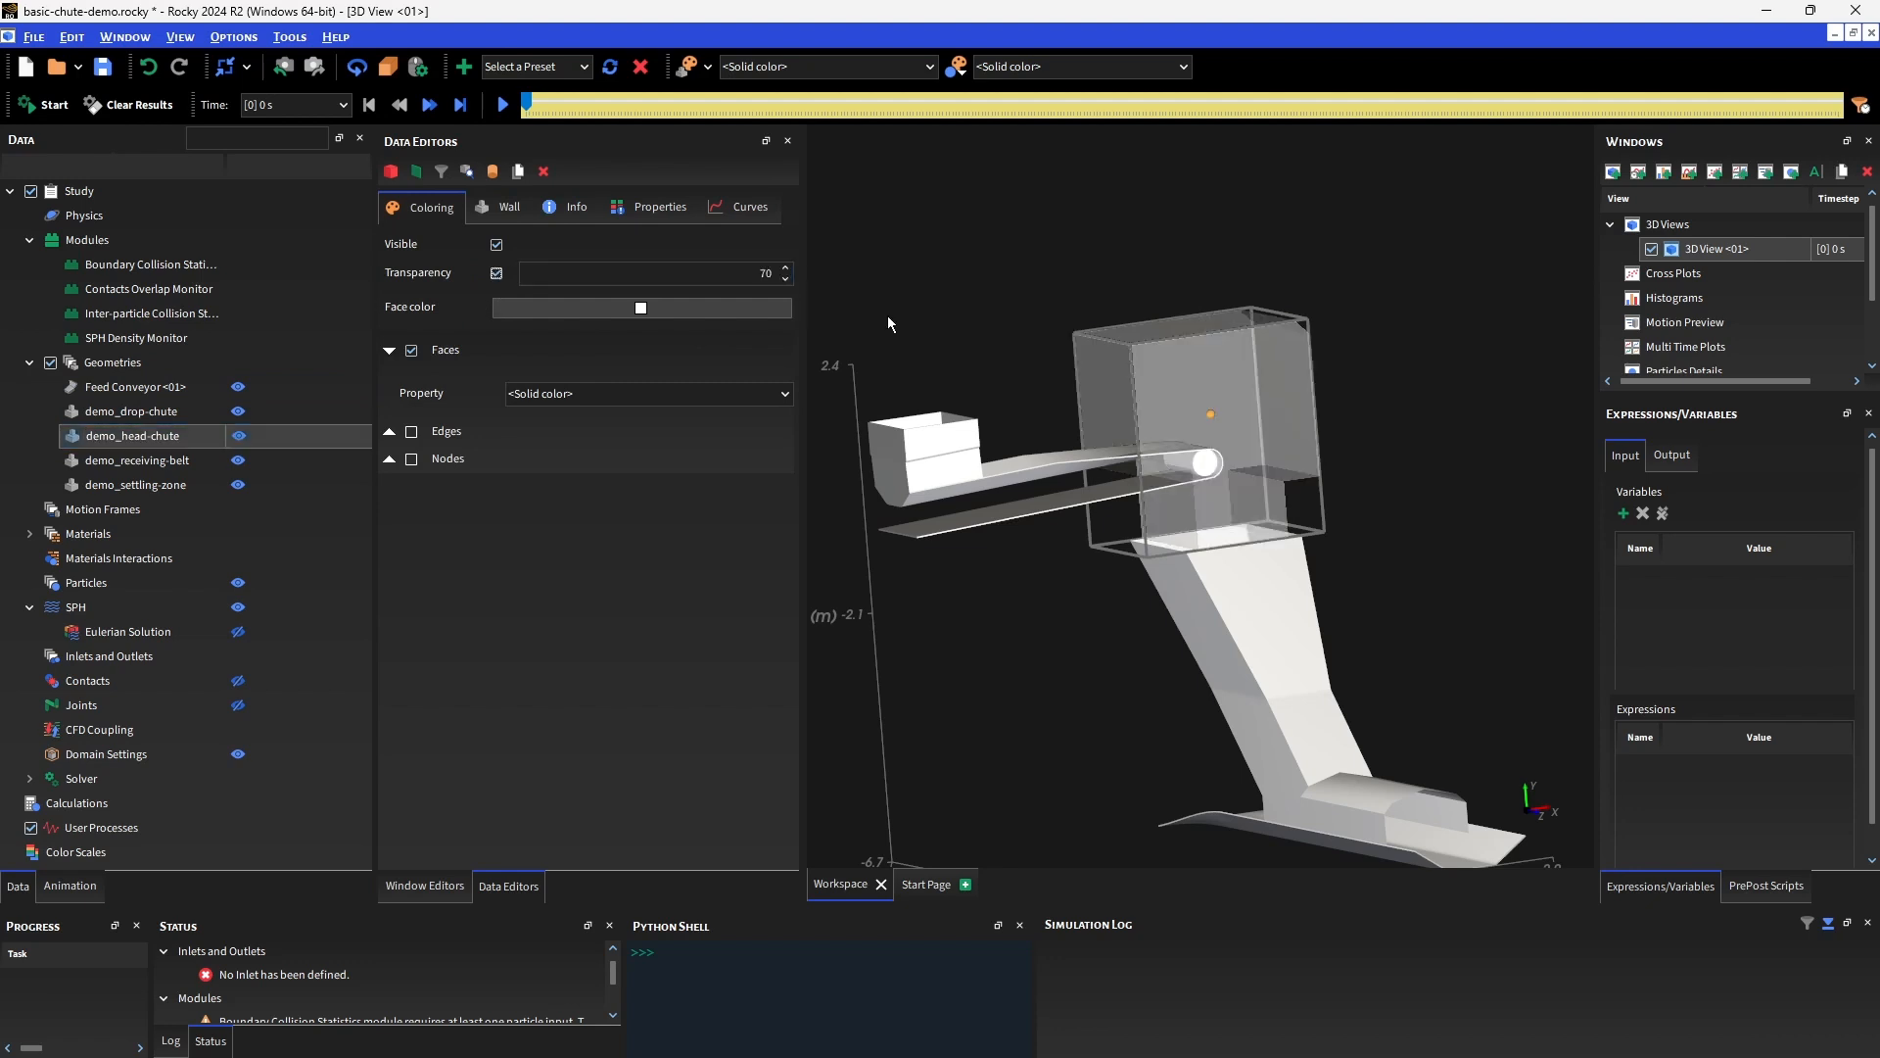
# Set the feed conveyor's Vertical Offset to 0.55 m, viewing the head chute along the Z axis.
pyautogui.press('z')
pyautogui.scroll(2, 1156, 348)
pyautogui.moveTo(1137, 289); pyautogui.dragTo(1100, 458, button='middle')
pyautogui.scroll(2, 1099, 457)
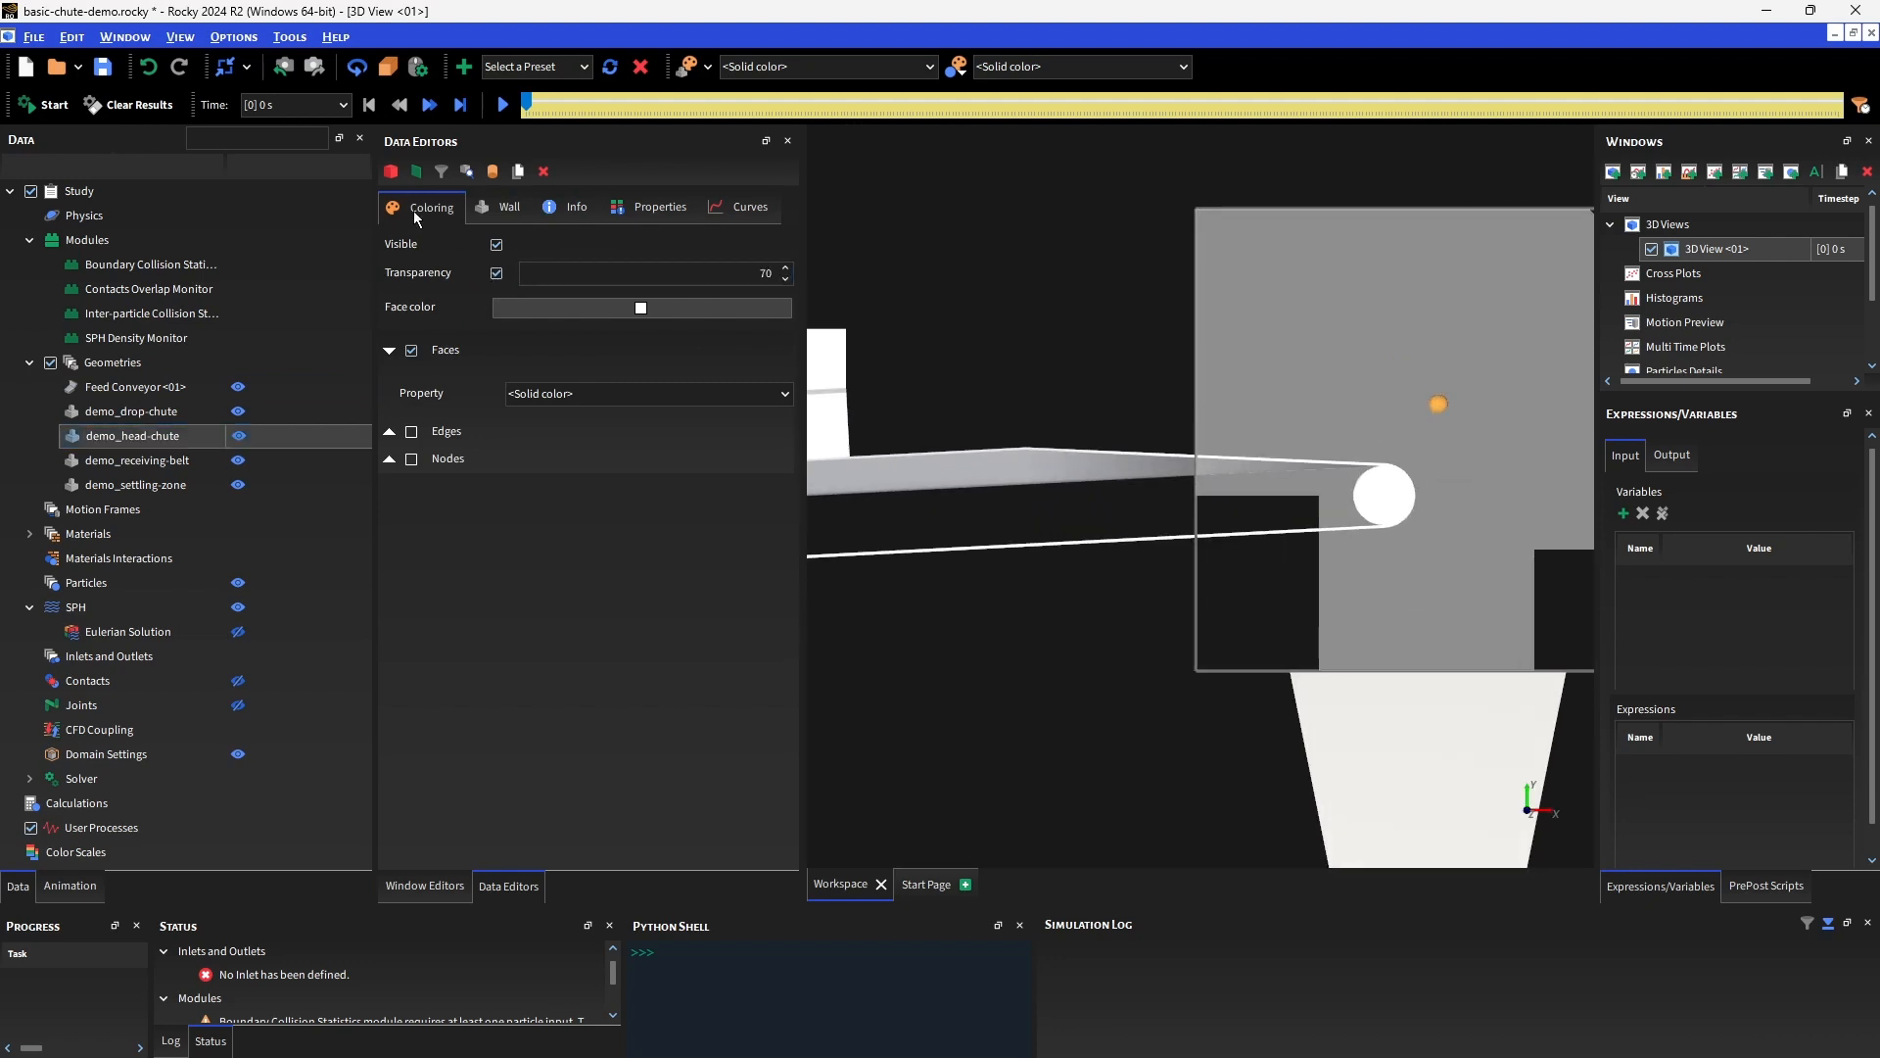
pyautogui.click(137, 385)
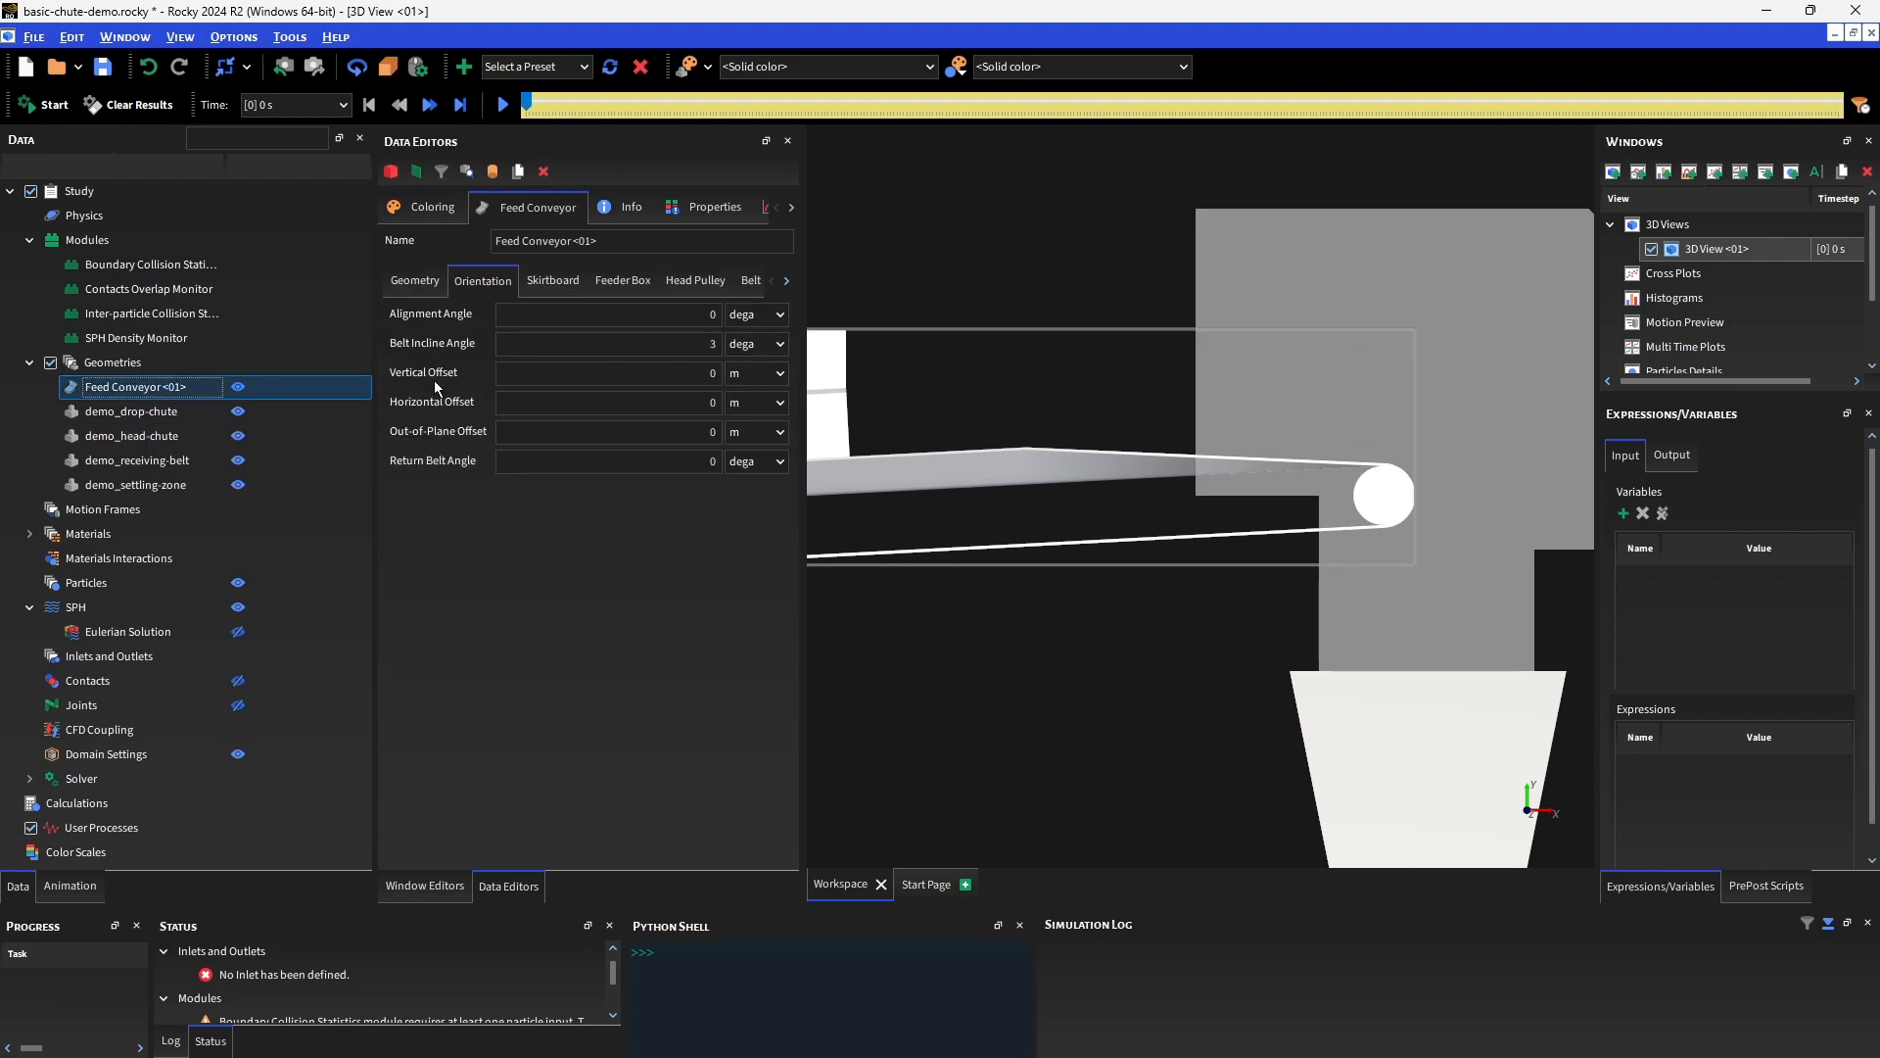
pyautogui.click(653, 377)
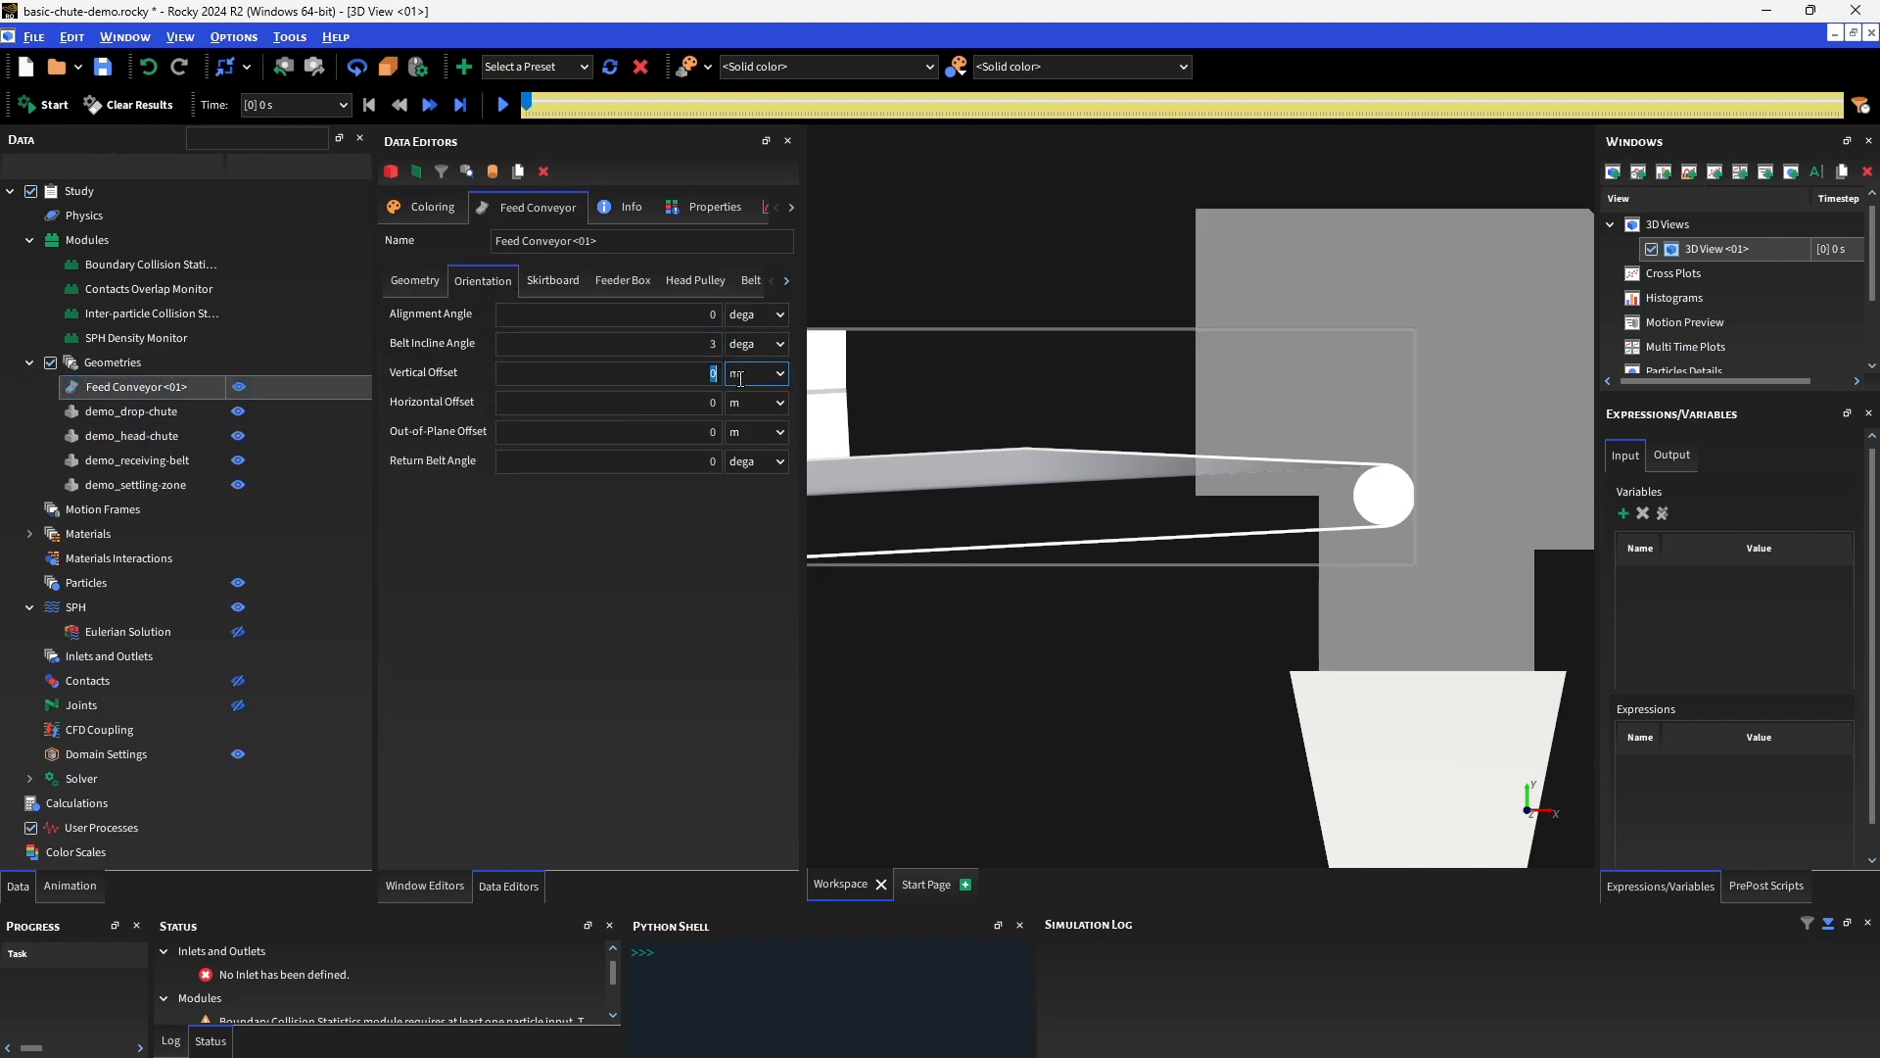
pyautogui.write('0.54')
pyautogui.click(660, 396)
pyautogui.press('BackSpace')
pyautogui.write('5')
# Set the feed conveyor's Horizontal Offset to -0.55 m.
pyautogui.doubleClick(661, 395)
pyautogui.write('-')
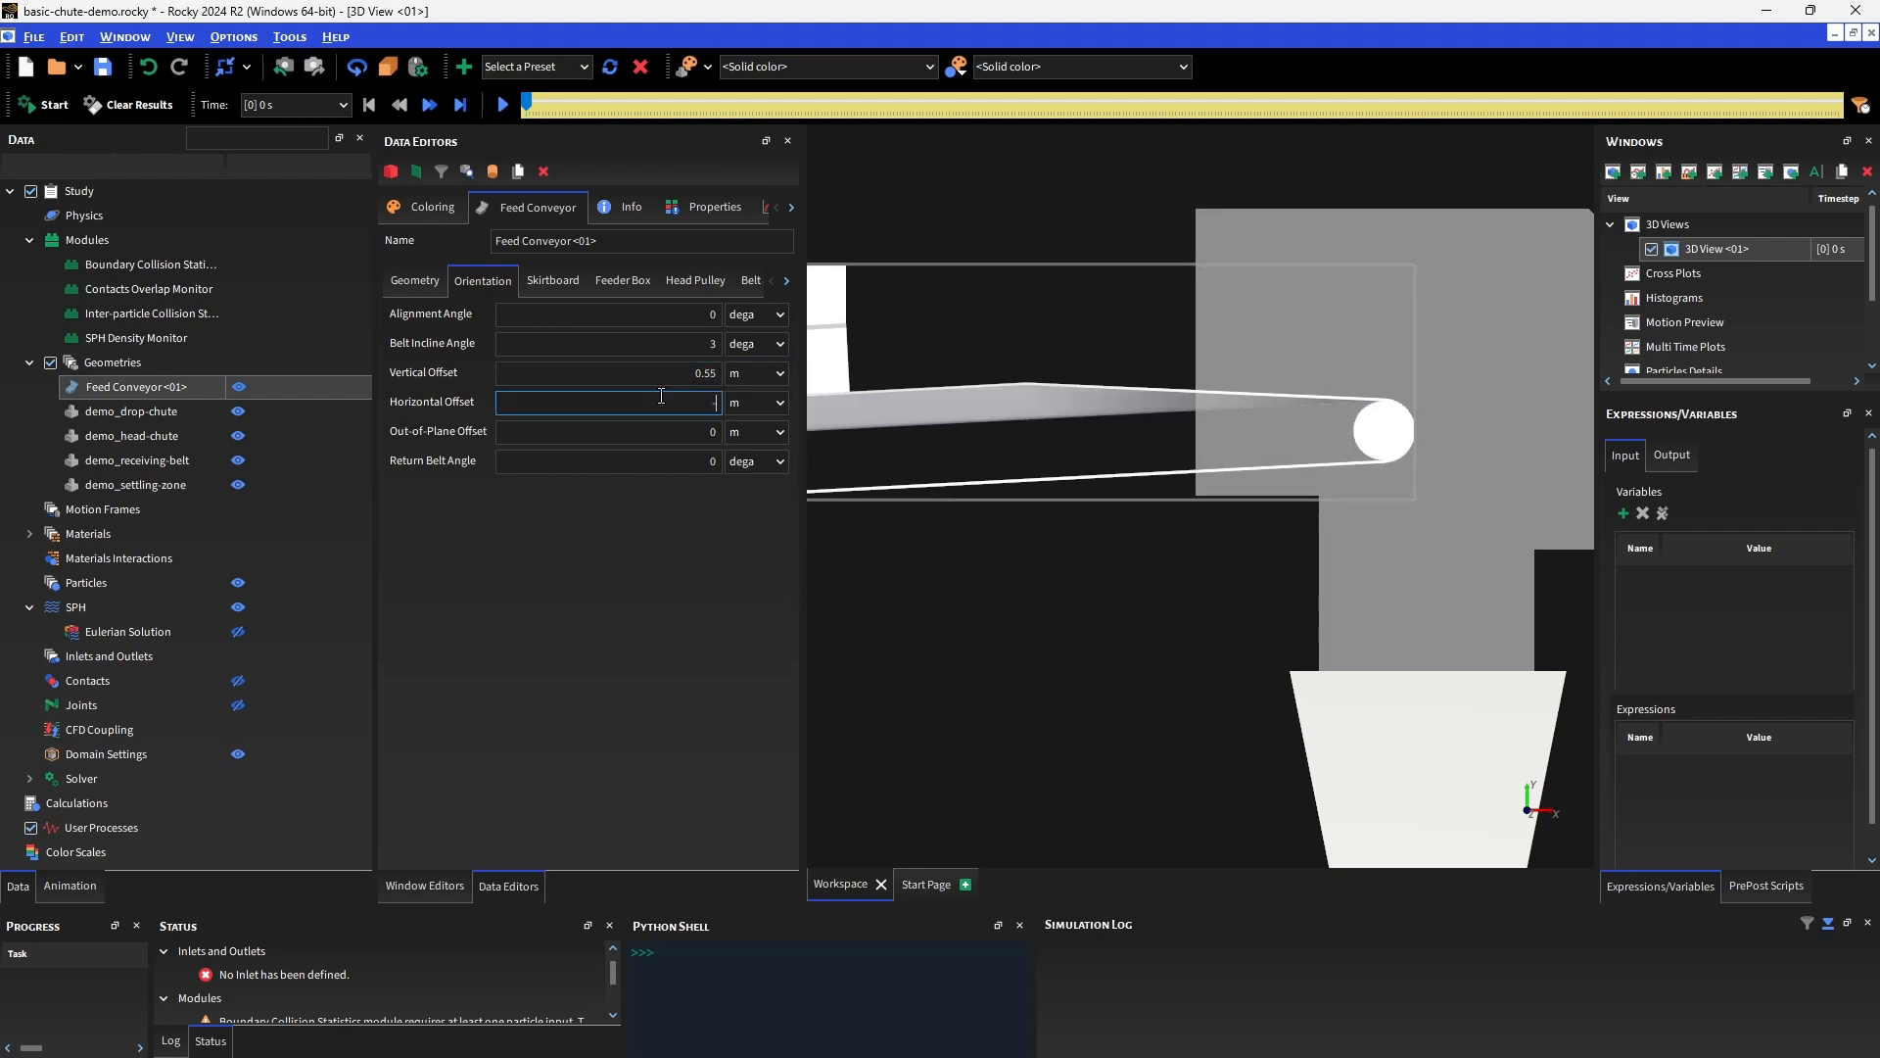
pyautogui.write('0.5')
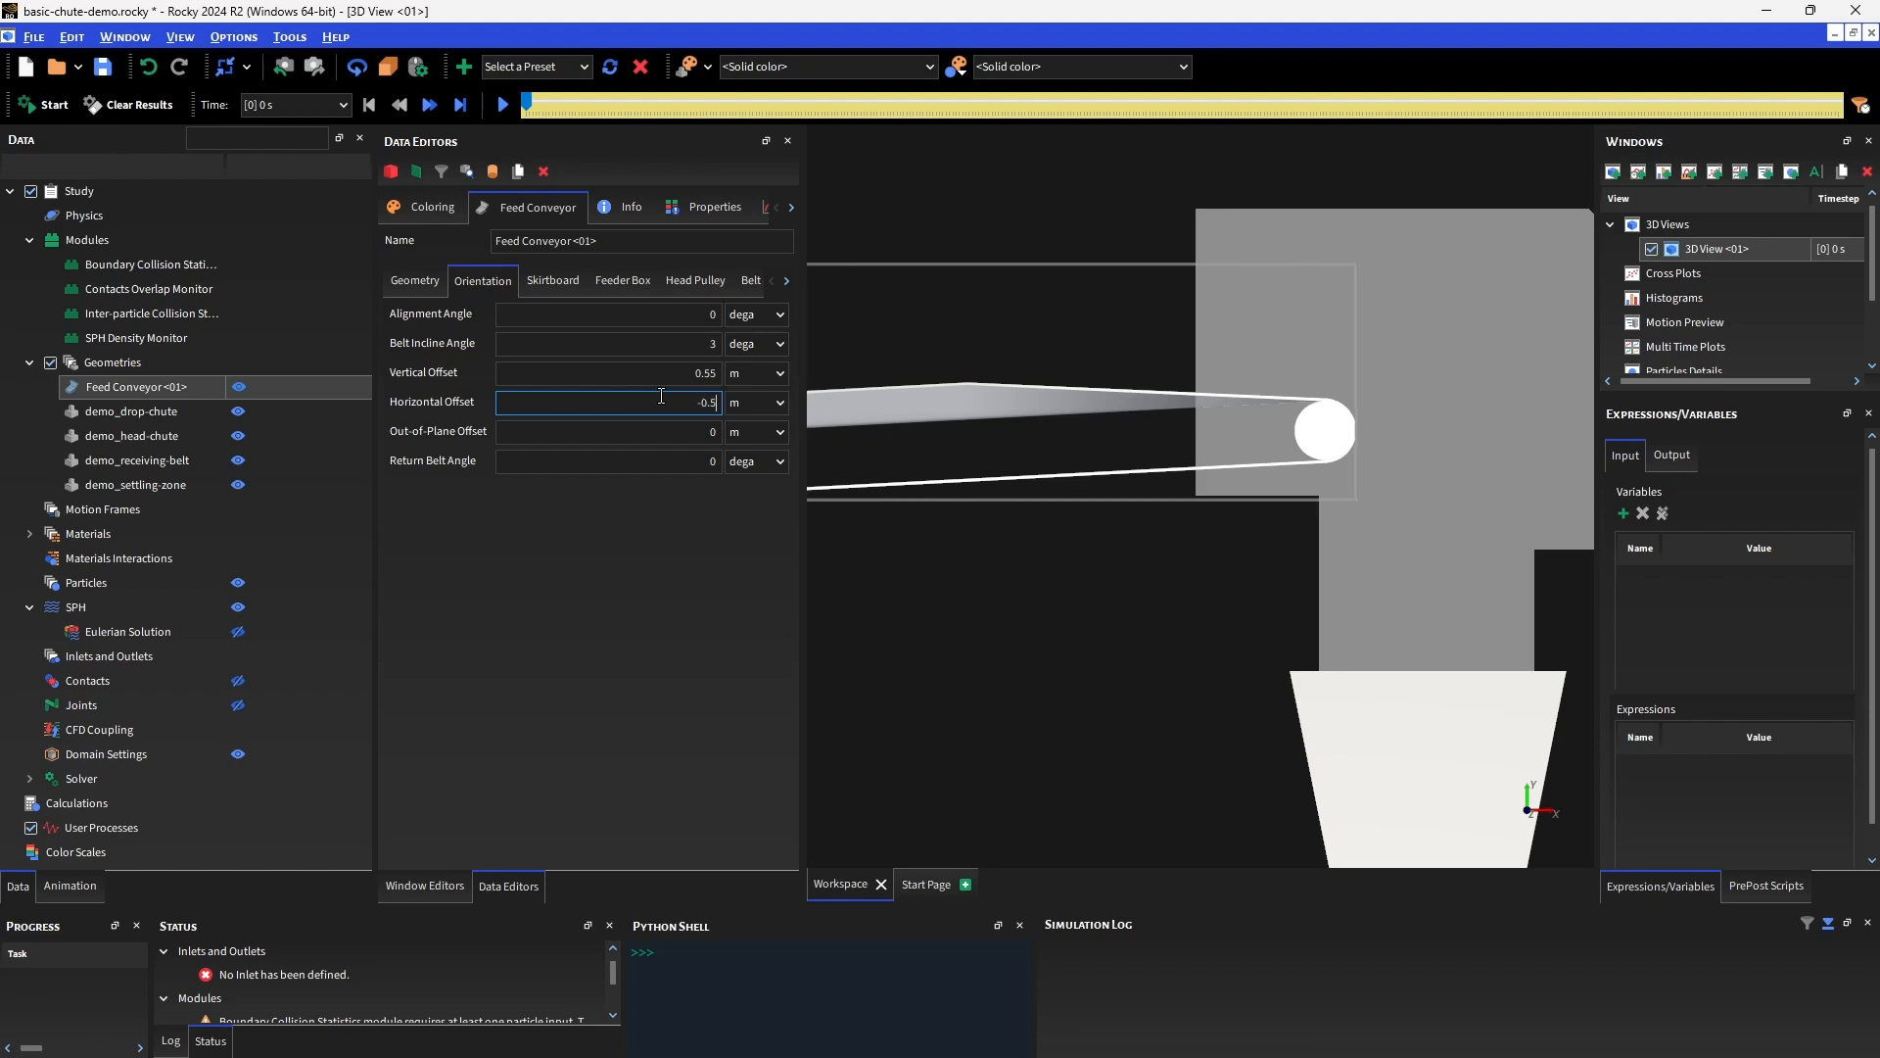
pyautogui.write('5')
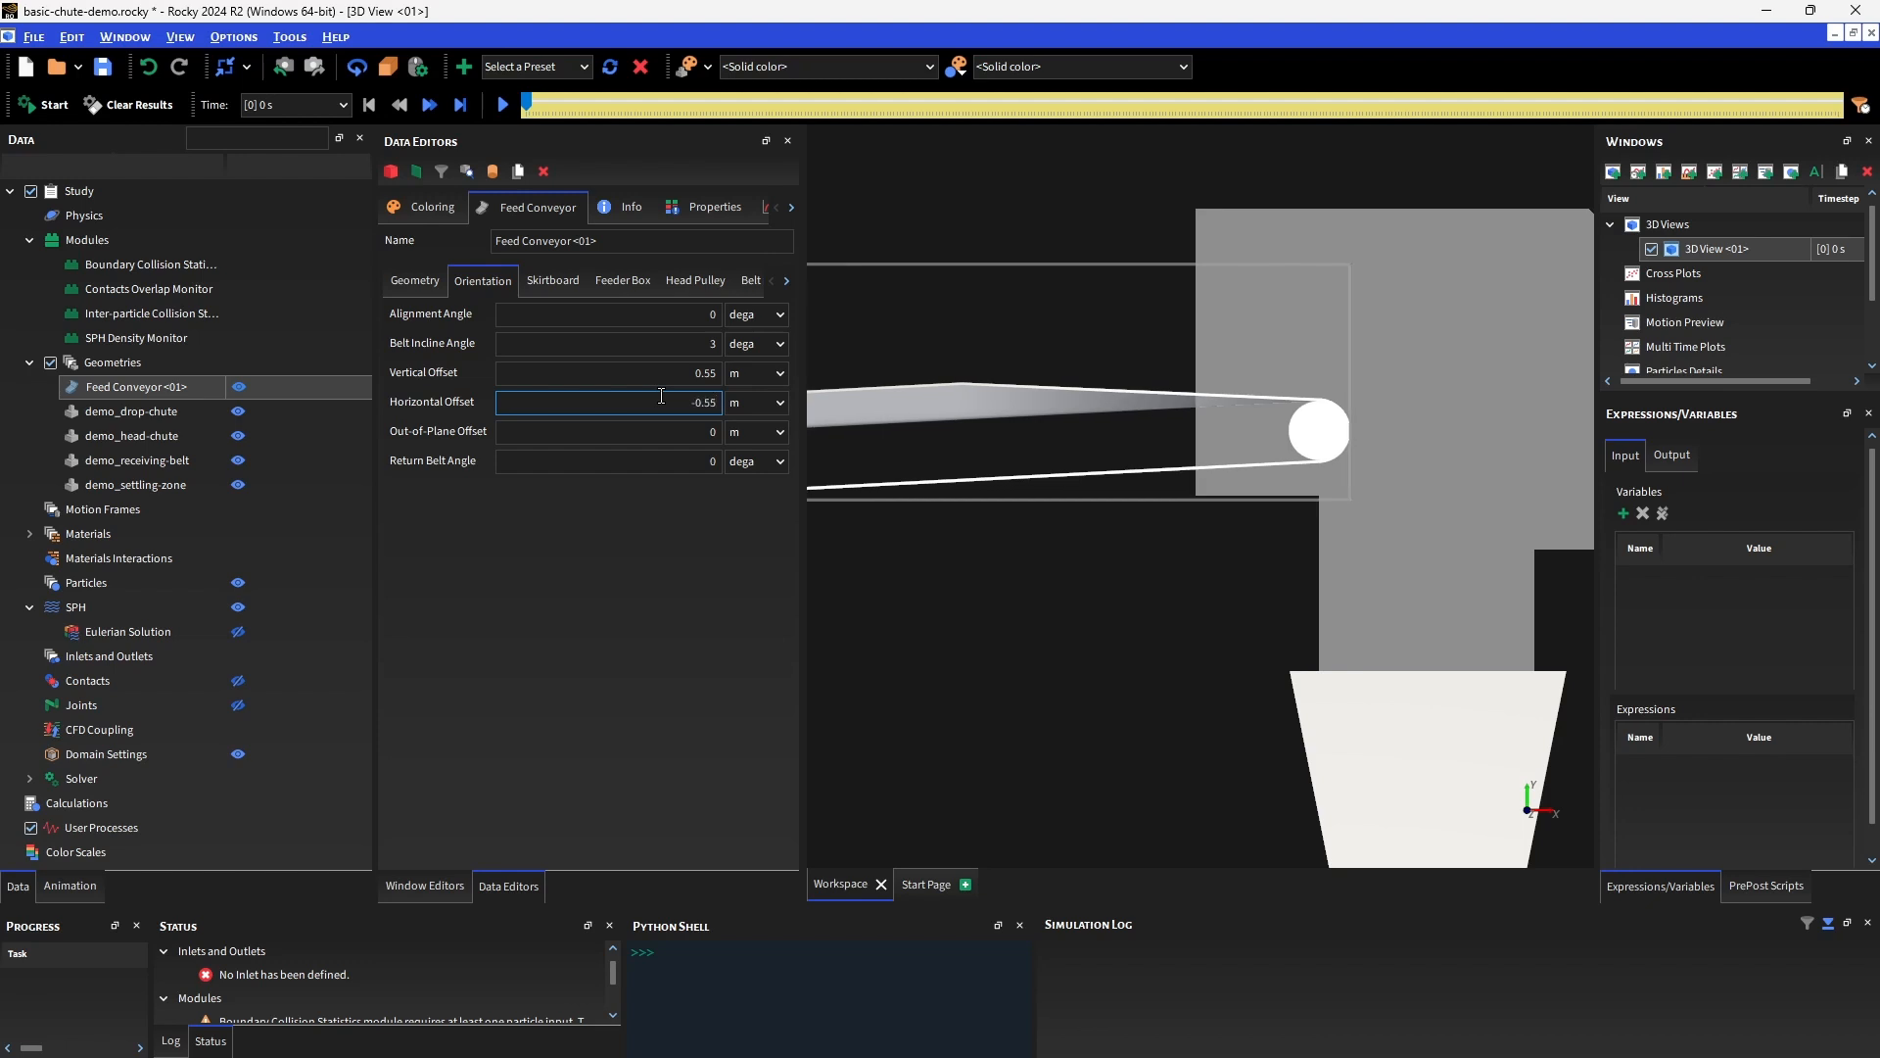
# Set the feed conveyor's feeder Drop Box Length to 2 m.
pyautogui.click(627, 283)
pyautogui.scroll(-6, 987, 405)
pyautogui.moveTo(971, 313); pyautogui.dragTo(1003, 337, button='middle')
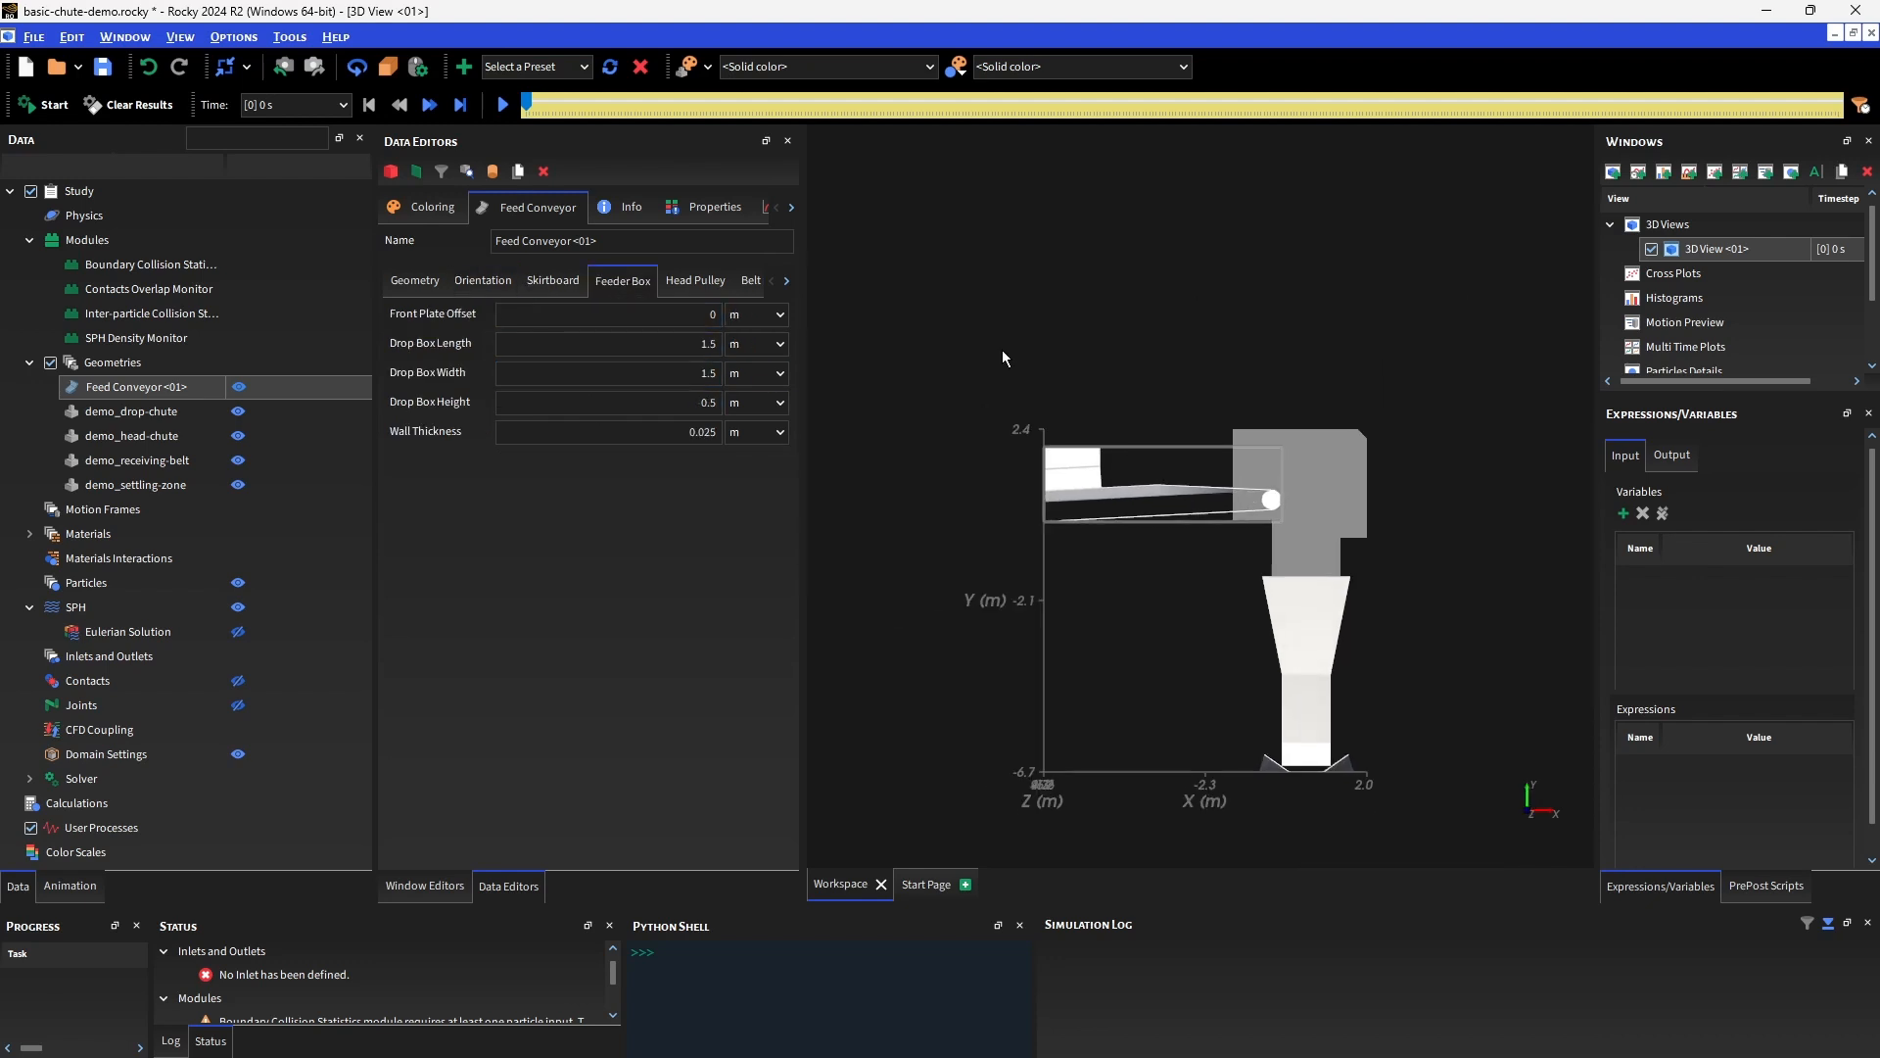
pyautogui.moveTo(845, 313); pyautogui.dragTo(848, 355)
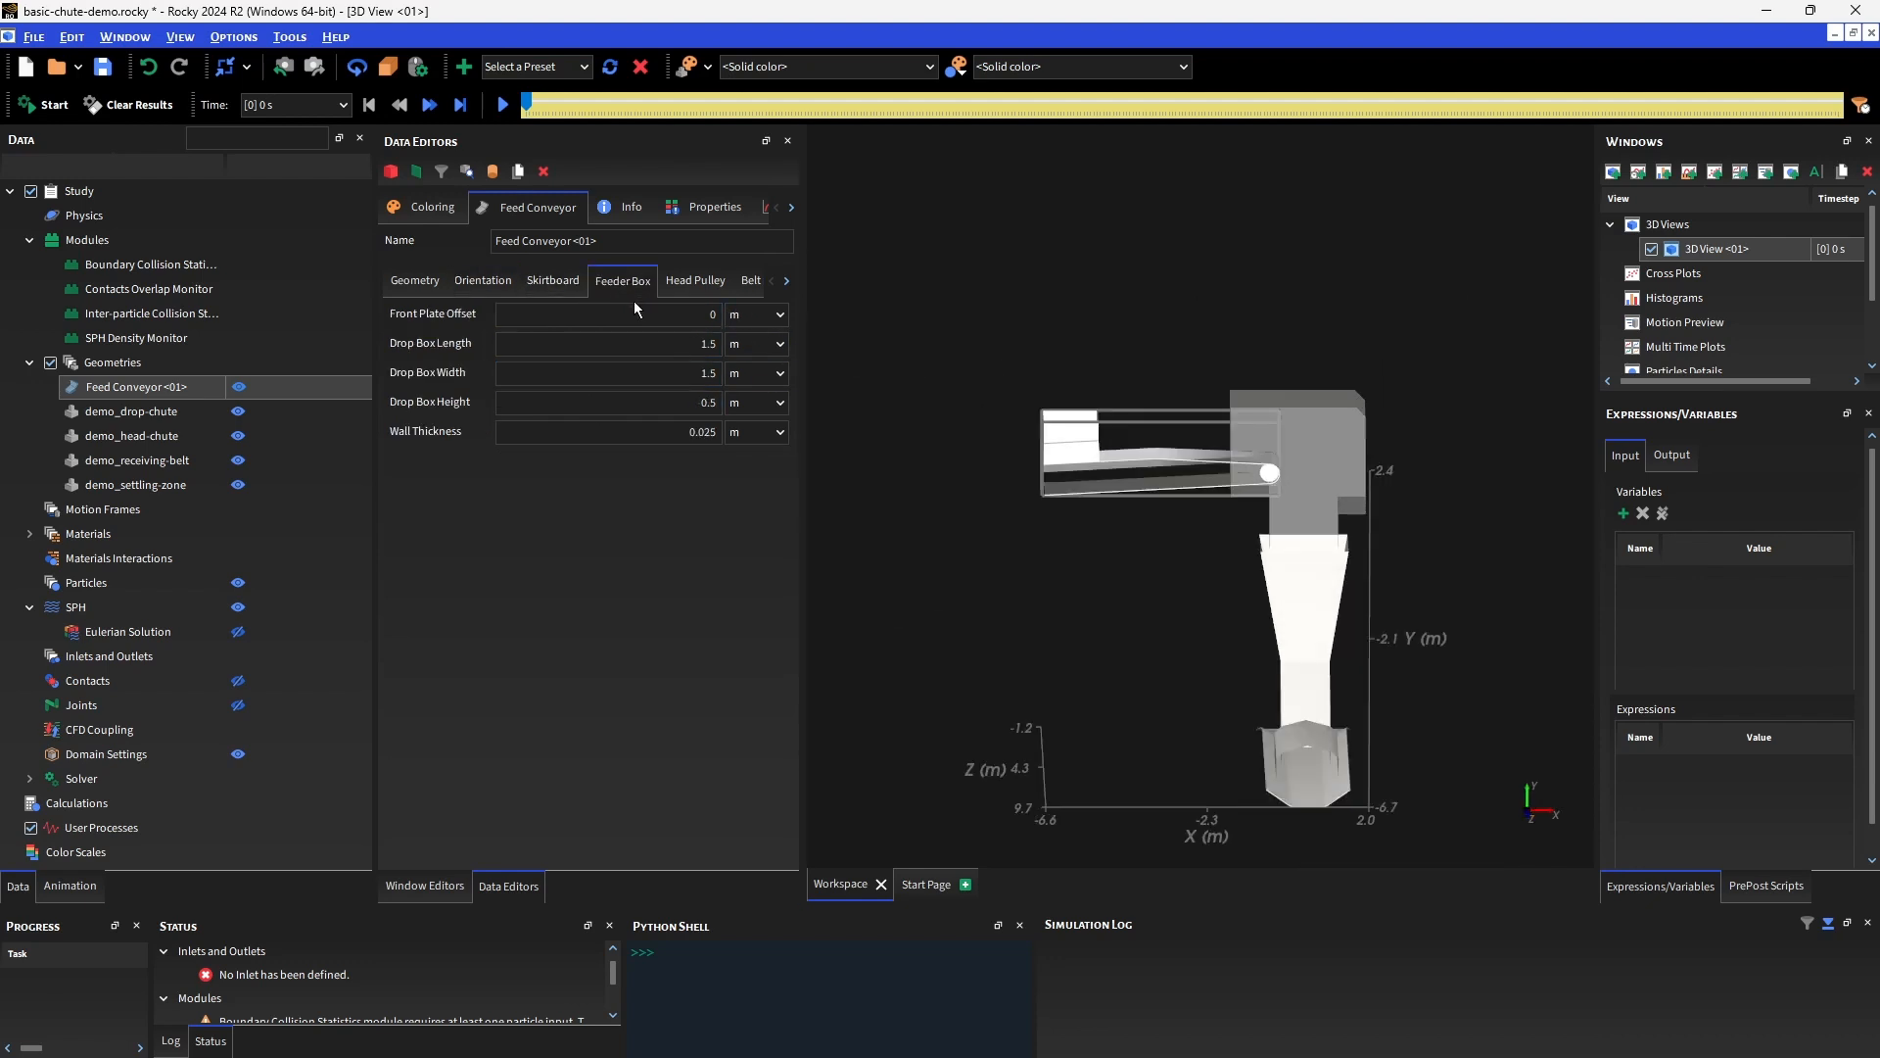
pyautogui.moveTo(654, 345); pyautogui.dragTo(773, 349)
pyautogui.write('2')
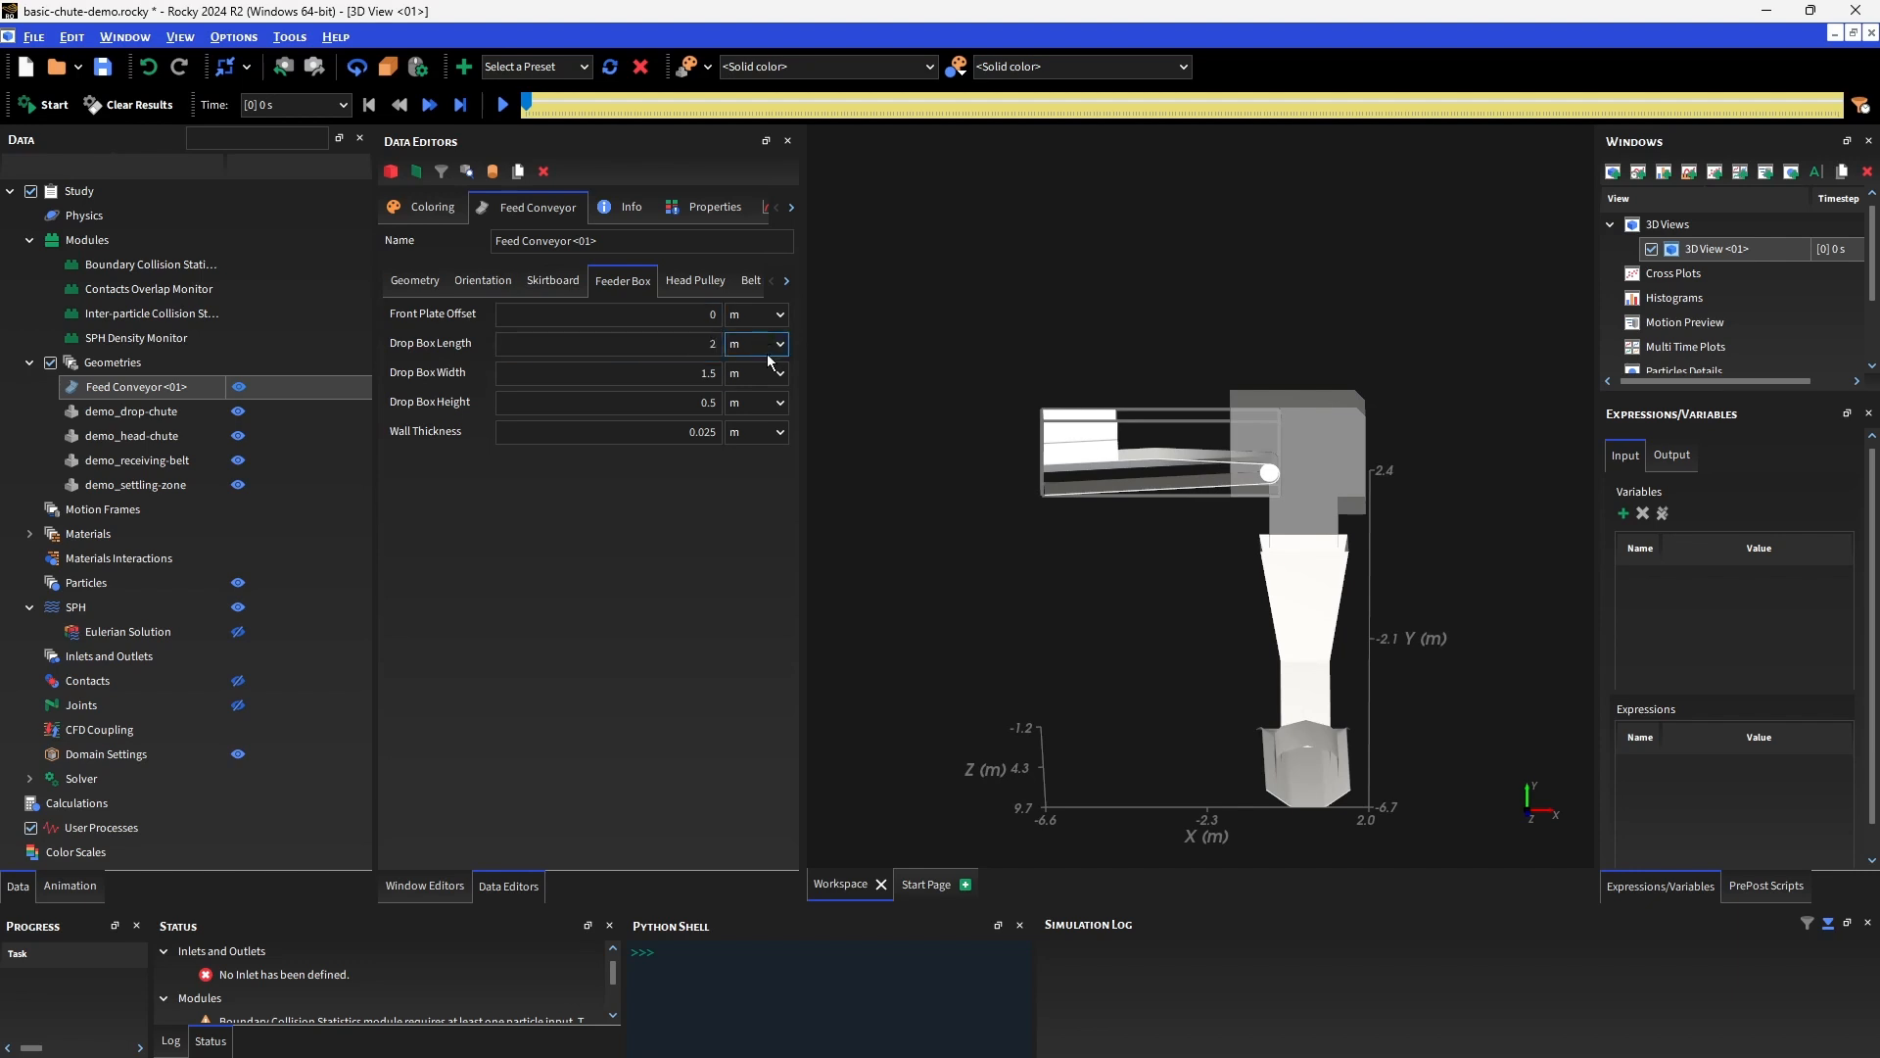
# Set the feed conveyor's head pulley Face Width to 2 m and its Diameter to 0.6 m.
pyautogui.click(692, 286)
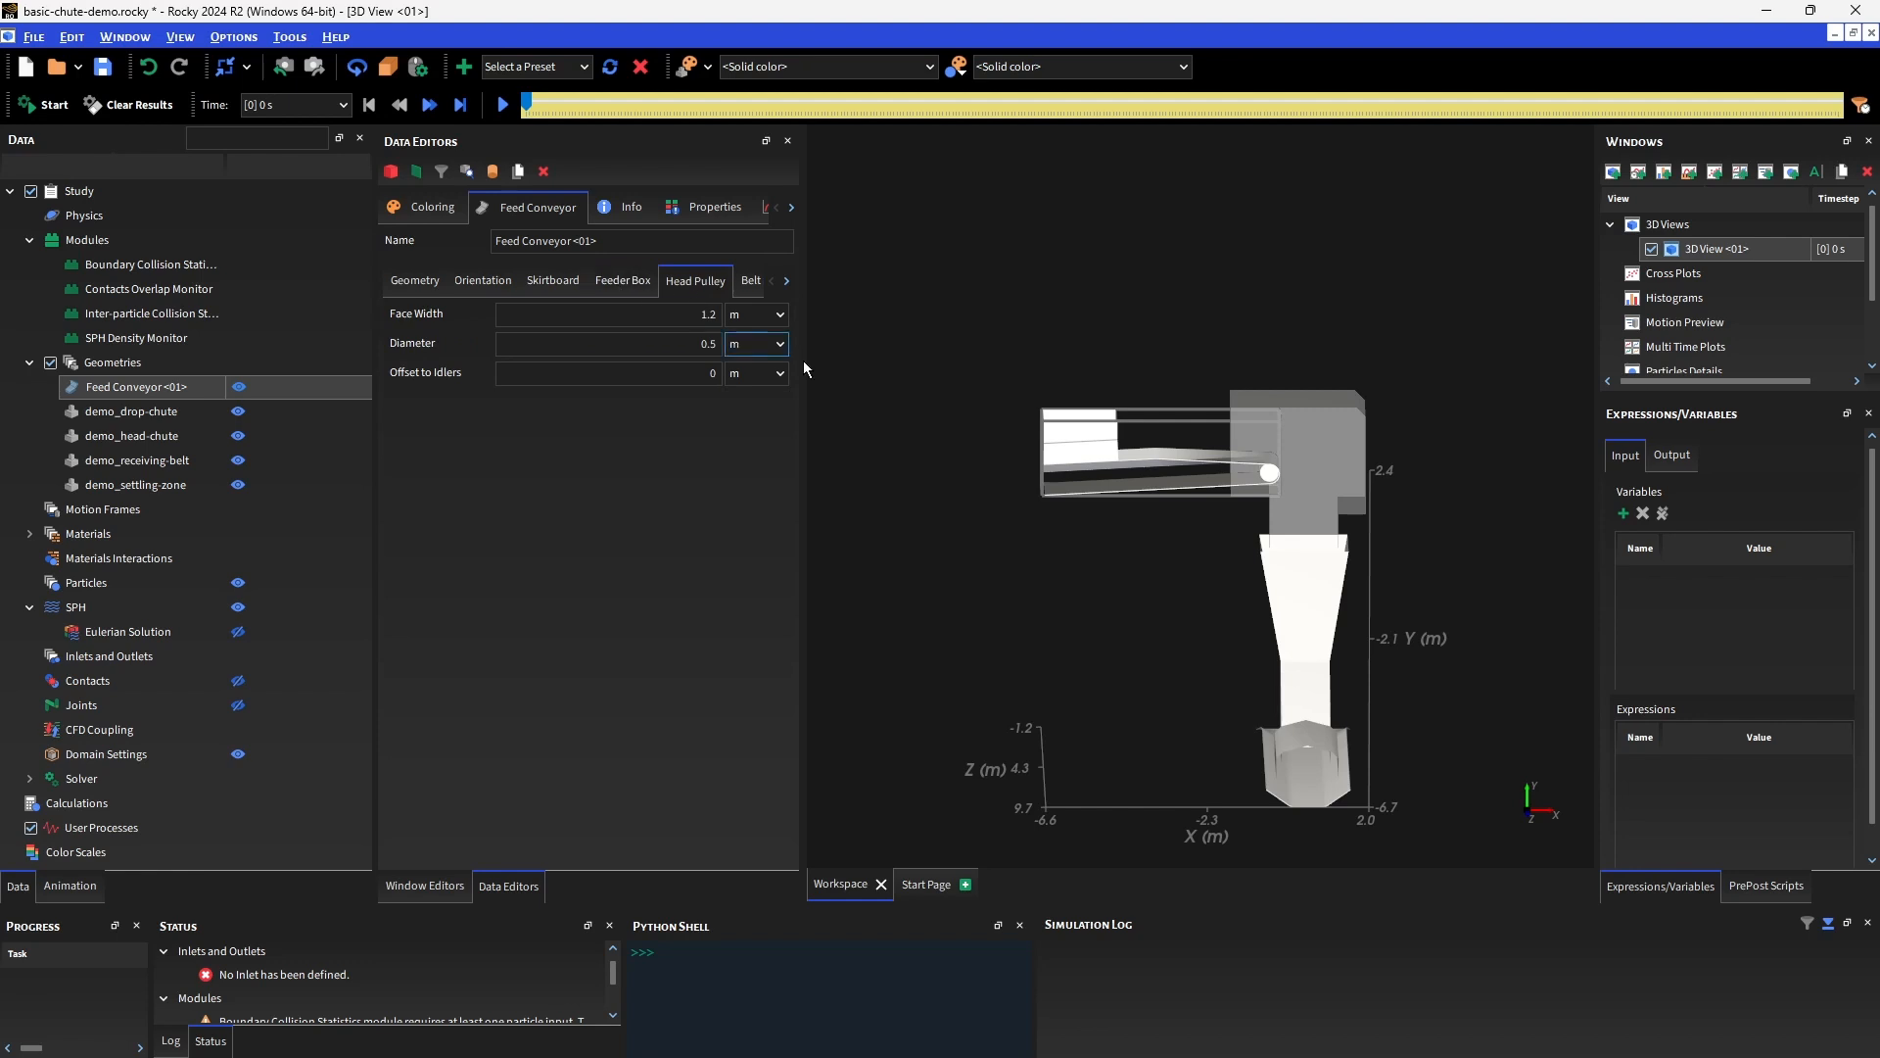
pyautogui.scroll(5, 1228, 529)
pyautogui.moveTo(1228, 526); pyautogui.dragTo(1136, 587)
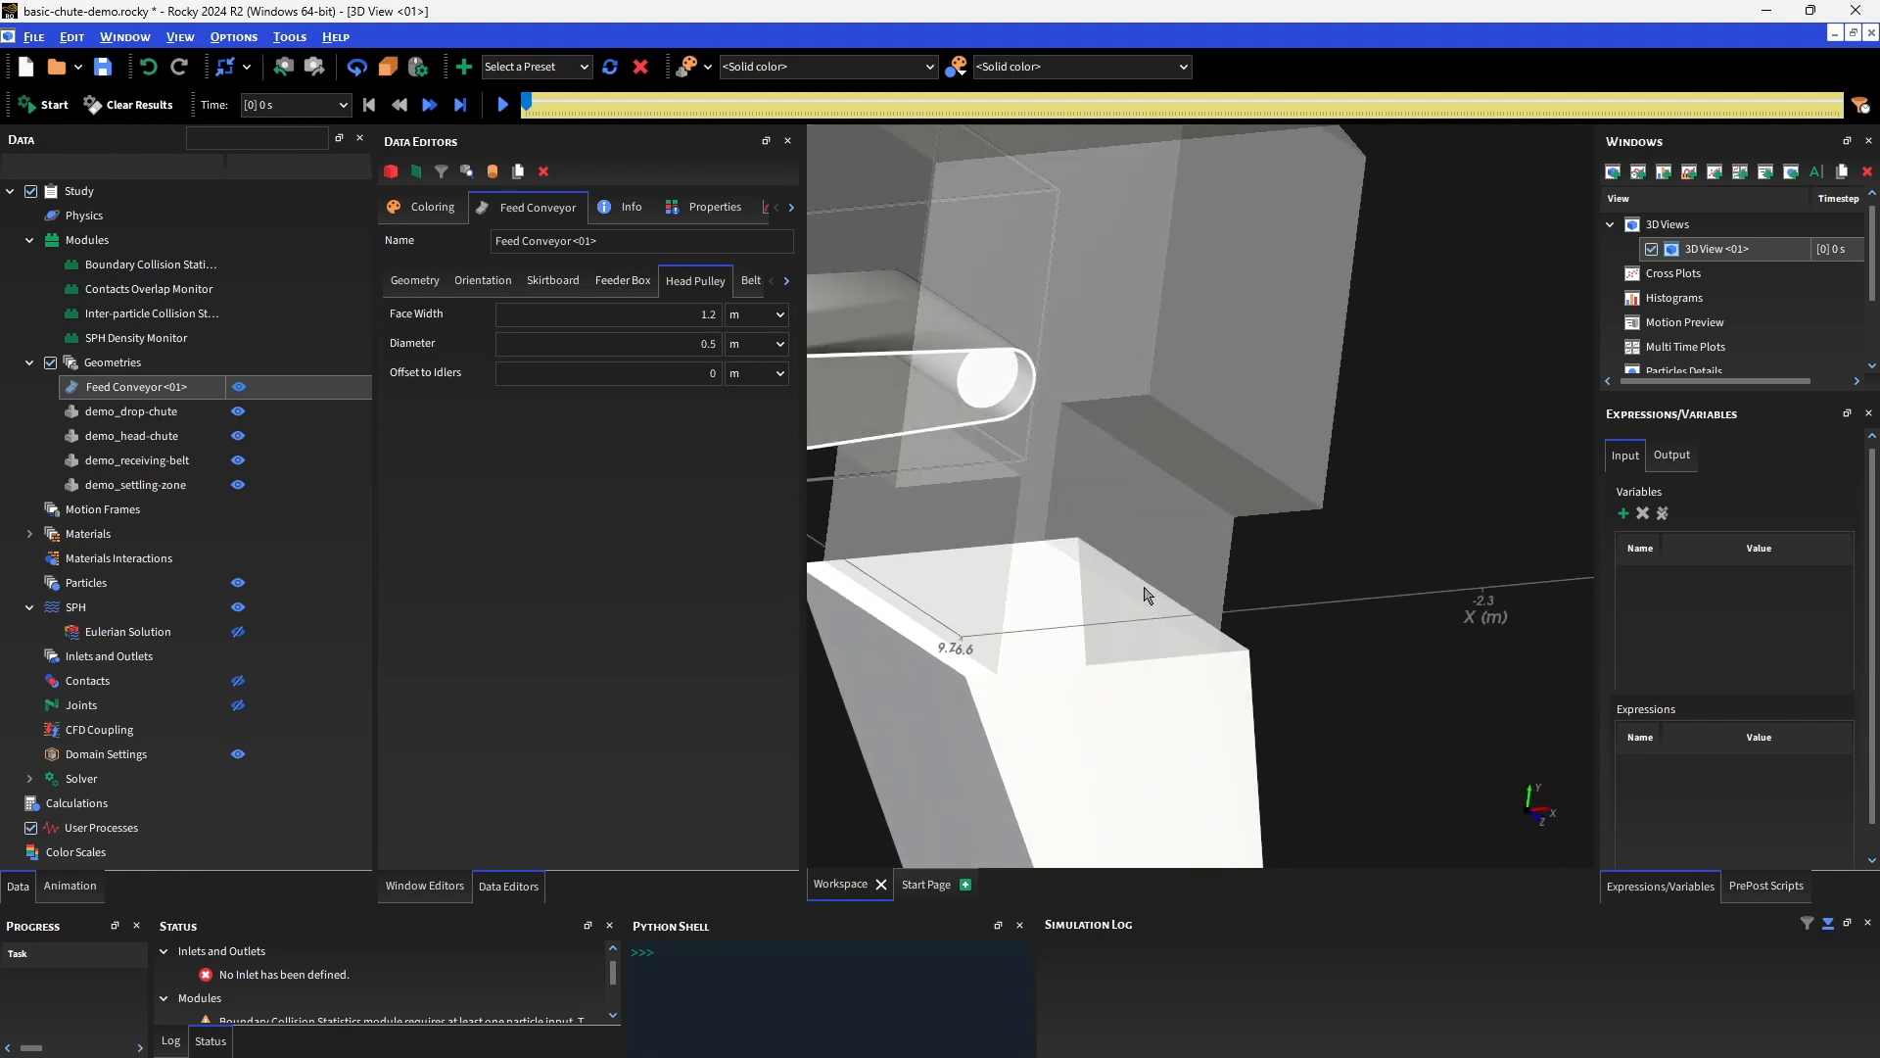
pyautogui.moveTo(678, 315); pyautogui.dragTo(773, 342)
pyautogui.write('2')
pyautogui.press('Return')
pyautogui.click(653, 338)
pyautogui.moveTo(653, 338); pyautogui.dragTo(733, 348)
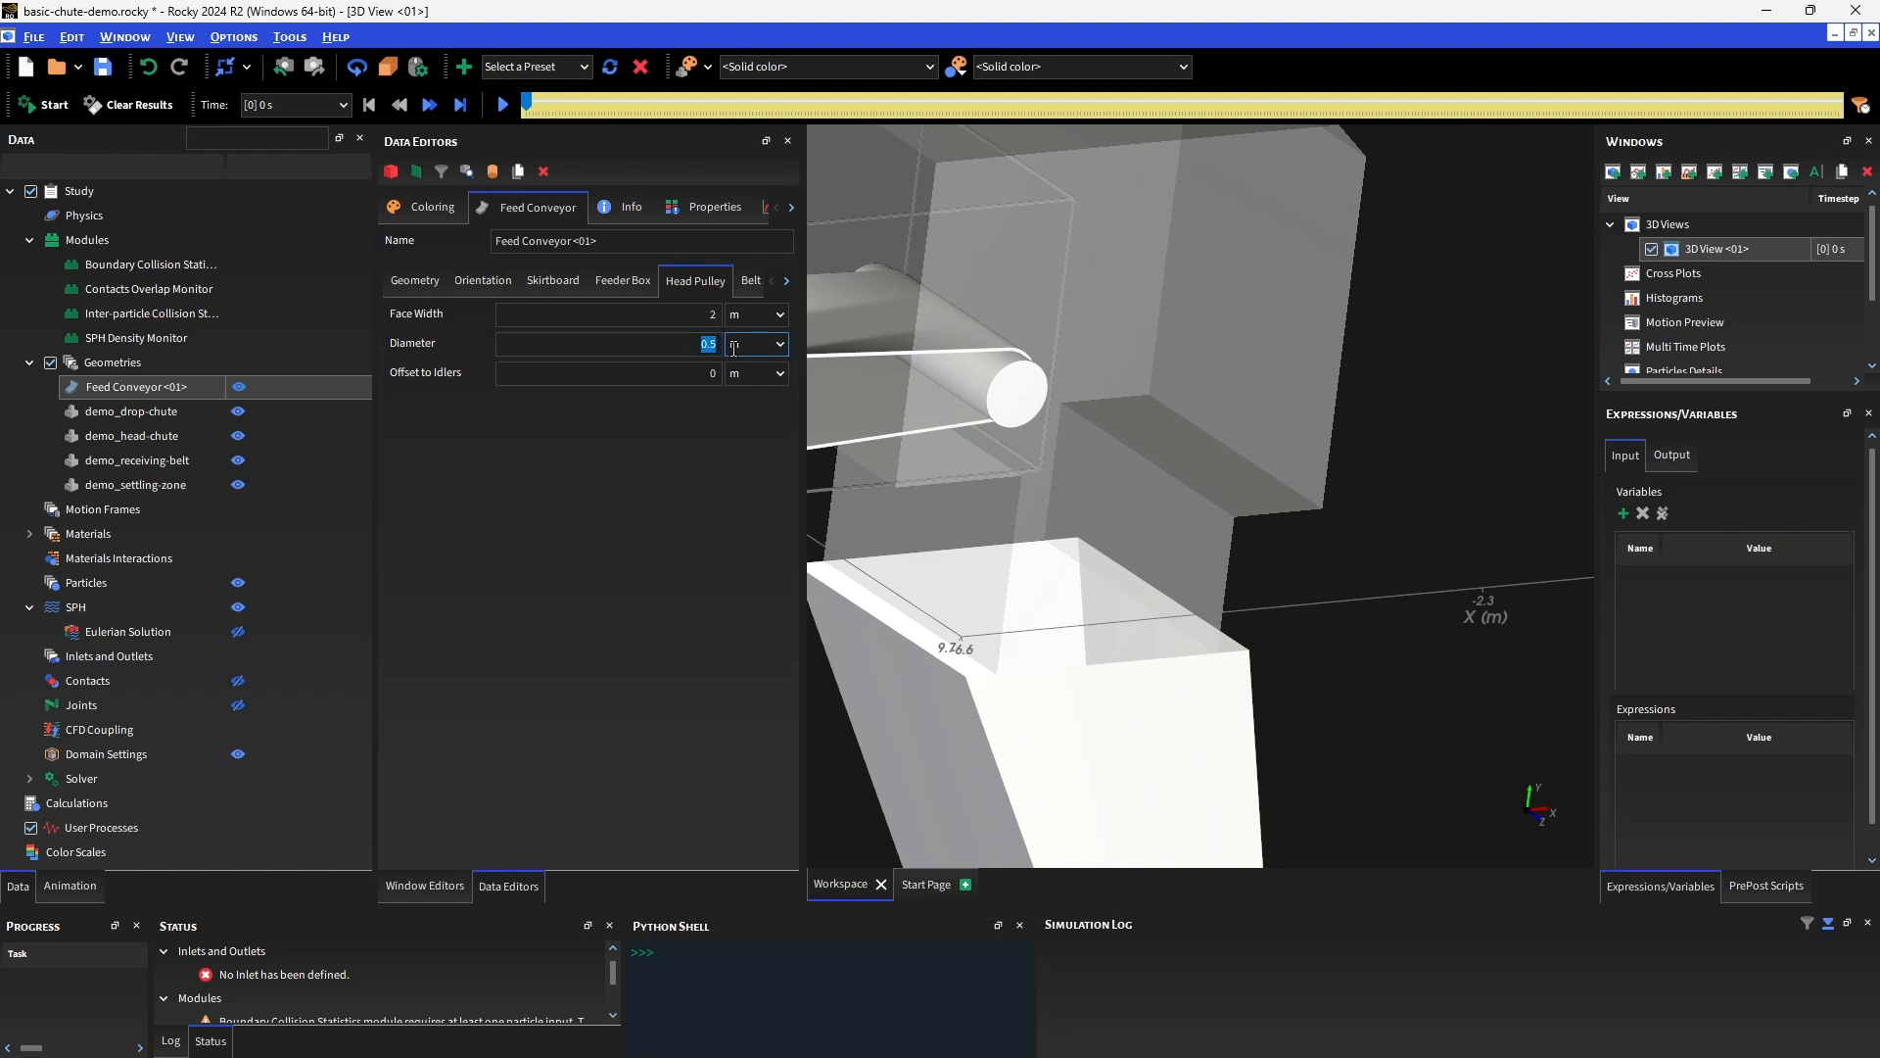
pyautogui.write('0.6')
pyautogui.press('Return')
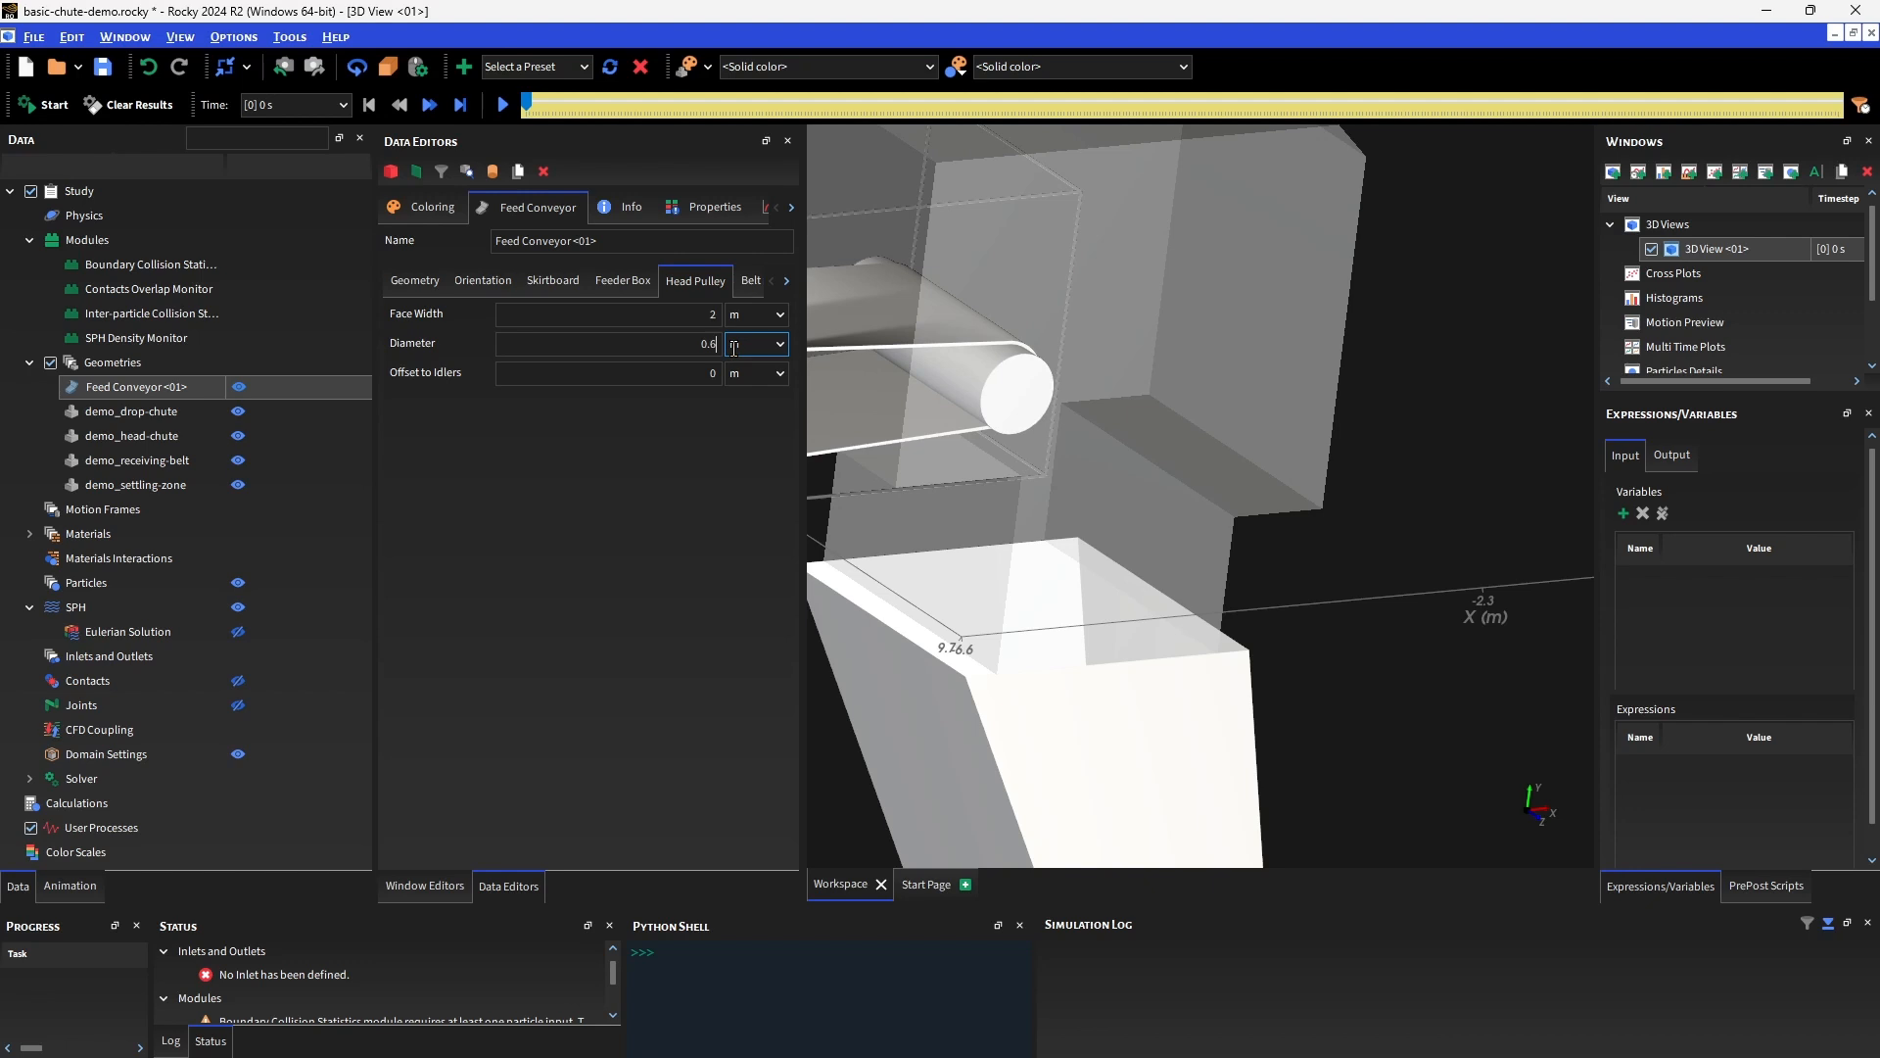
# Set the feed conveyor's Belt Speed to 5 m/s in its belt motion settings.
pyautogui.click(788, 282)
pyautogui.click(787, 282)
pyautogui.click(690, 281)
pyautogui.scroll(-5, 1121, 357)
pyautogui.moveTo(1120, 359); pyautogui.dragTo(1074, 336)
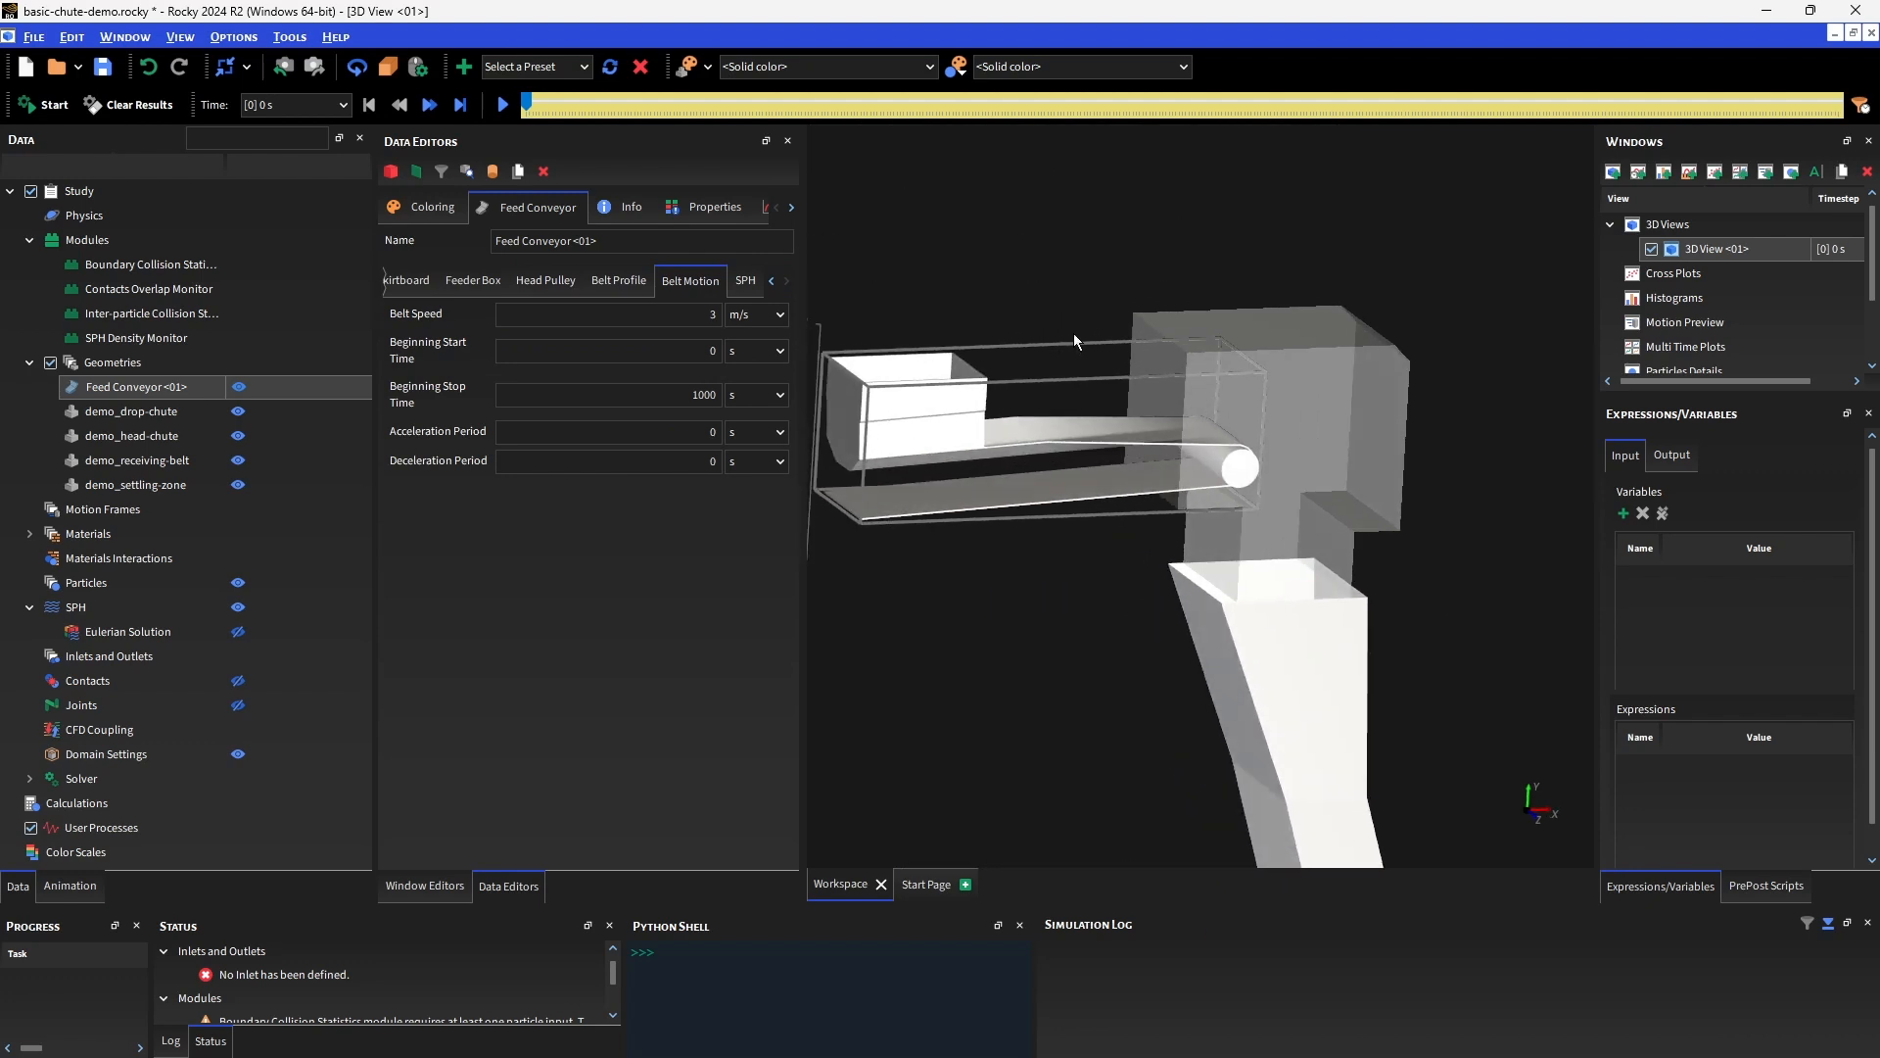
pyautogui.moveTo(707, 315); pyautogui.dragTo(755, 315)
pyautogui.click(752, 315)
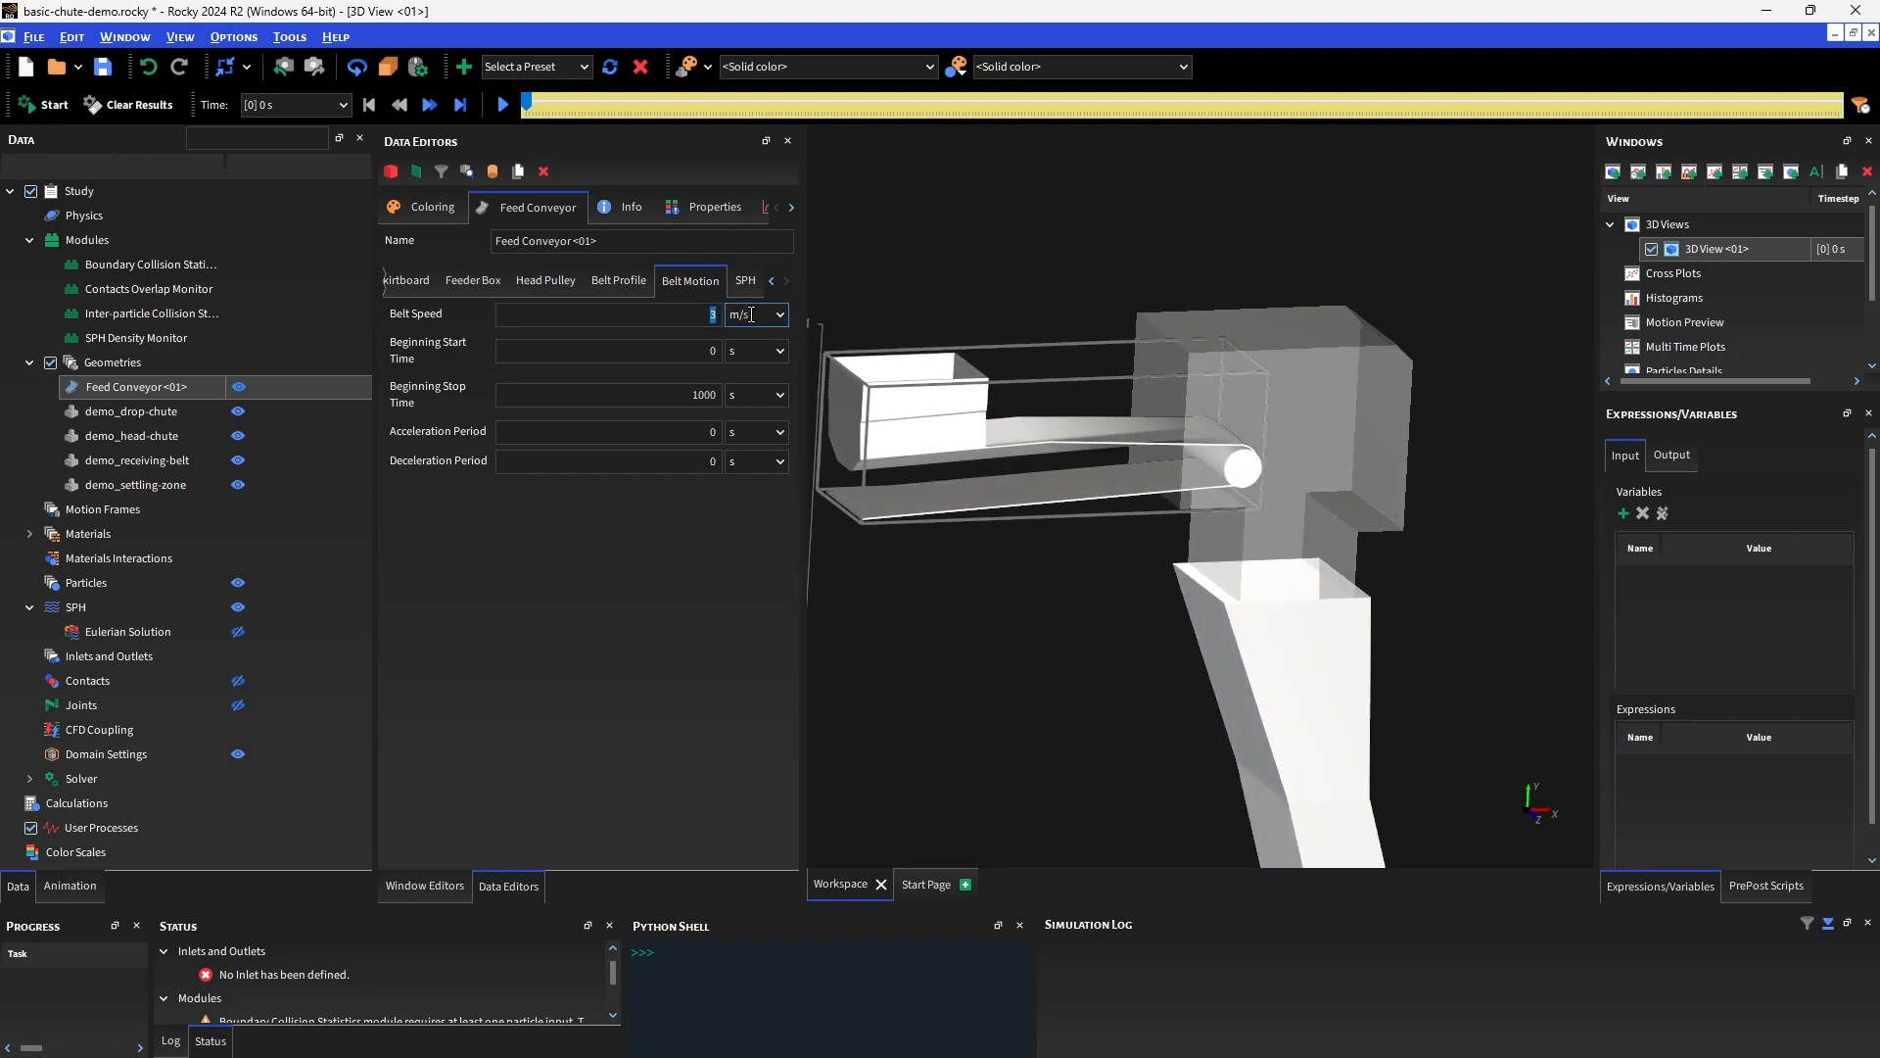
pyautogui.write('5')
# Create a motion frame and add a translation motion with a fixed velocity of 2.5 m/s along Z.
pyautogui.scroll(-3, 1219, 403)
pyautogui.moveTo(1219, 404); pyautogui.dragTo(1154, 394)
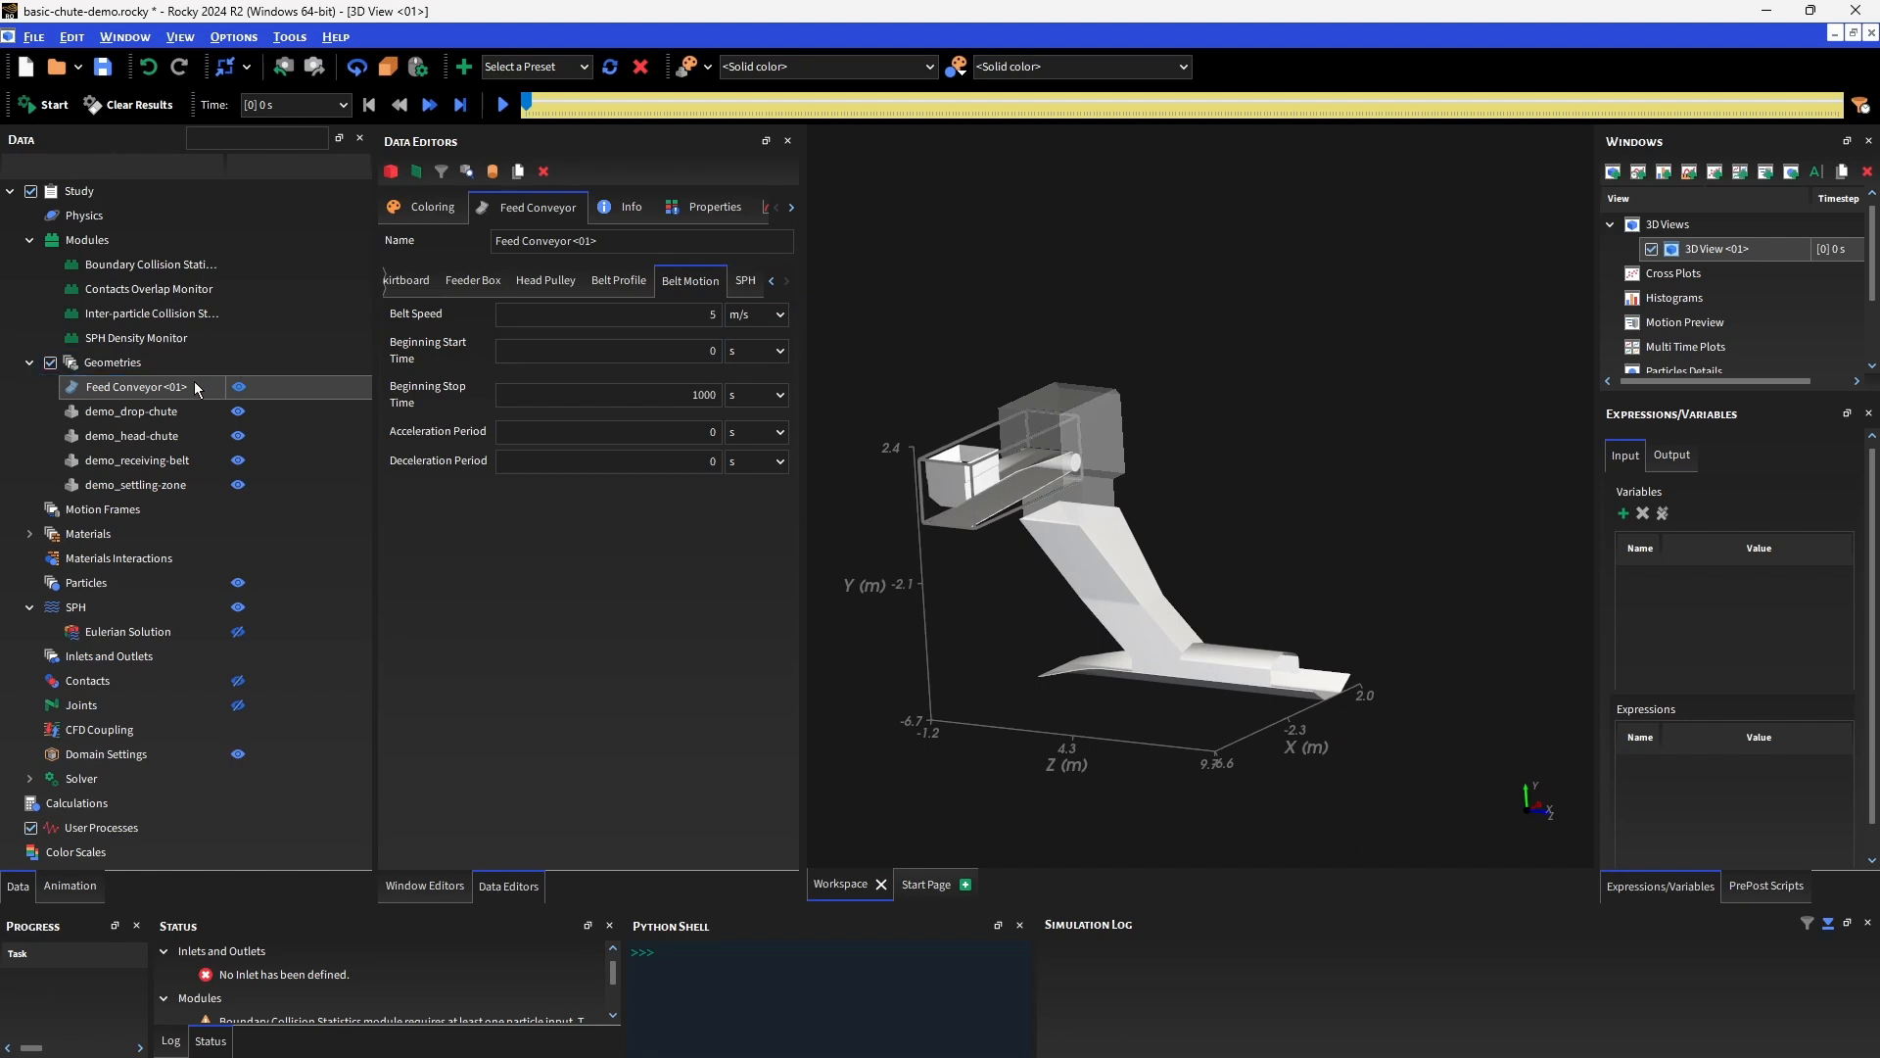
pyautogui.click(117, 509)
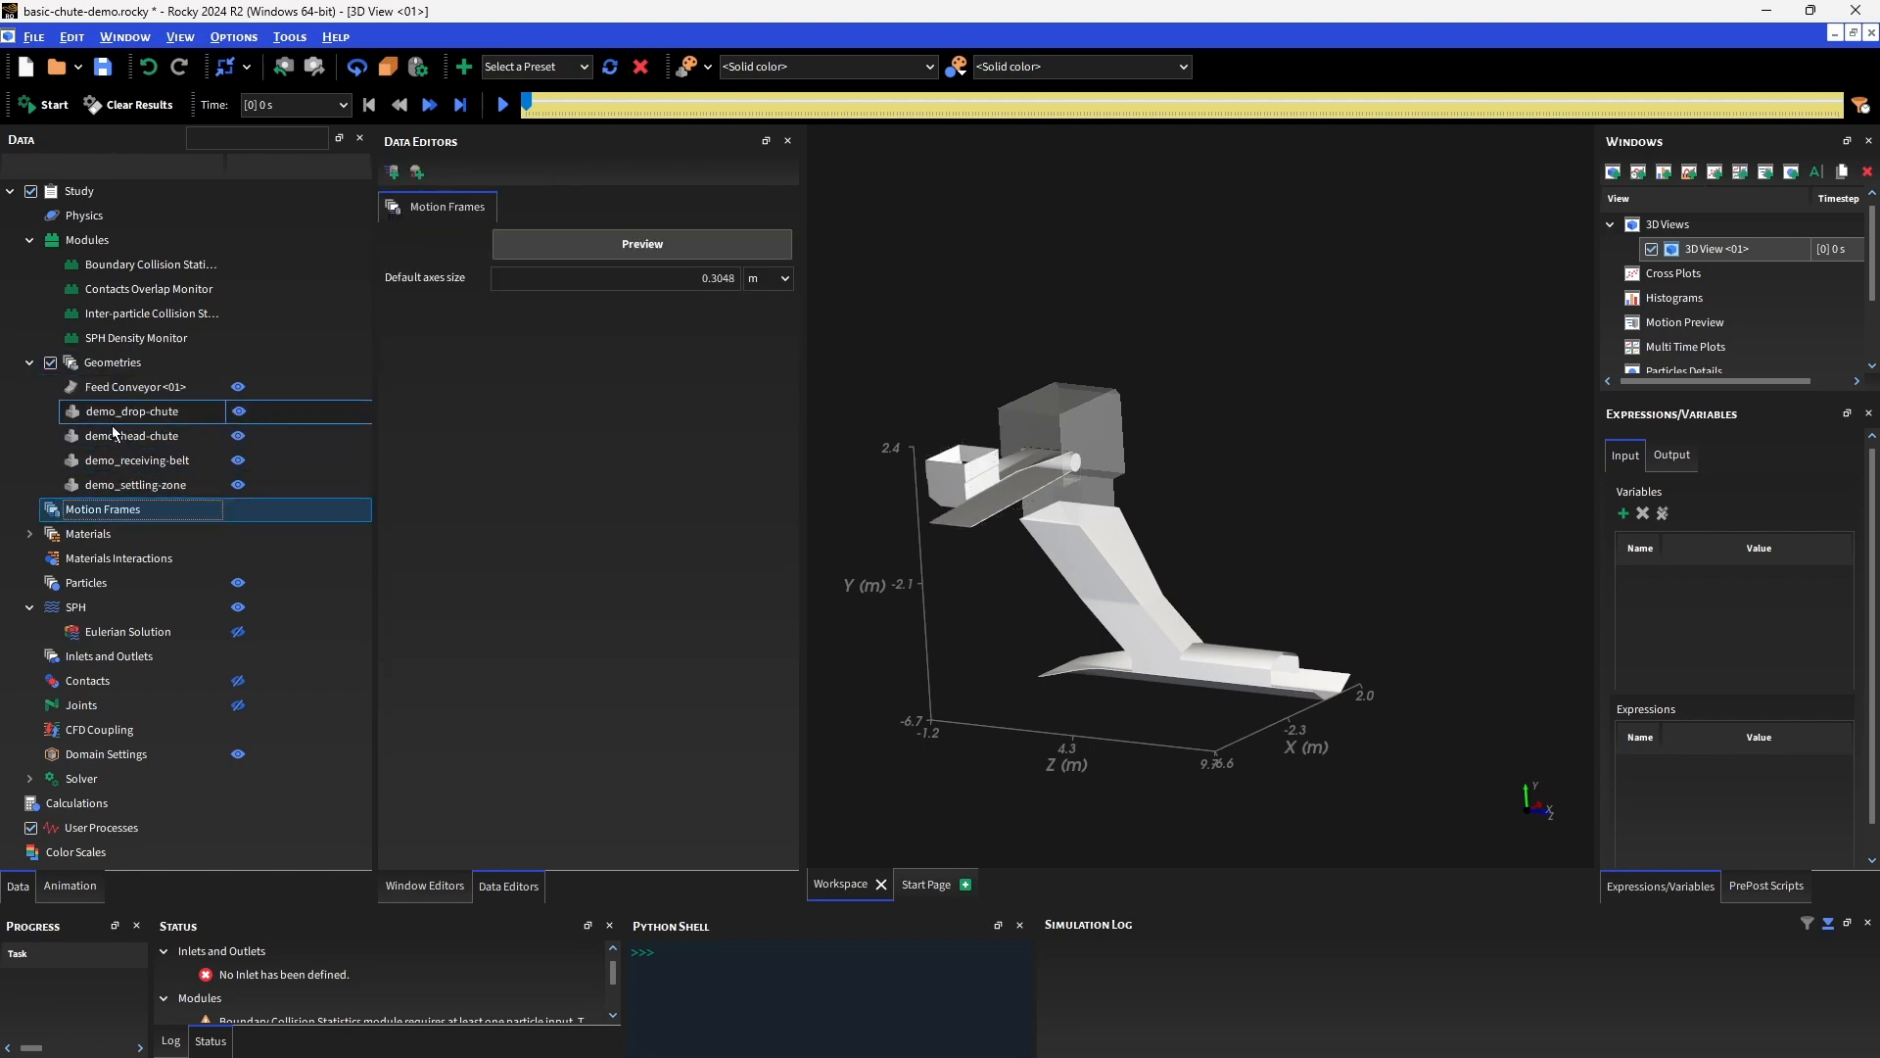
pyautogui.click(108, 509)
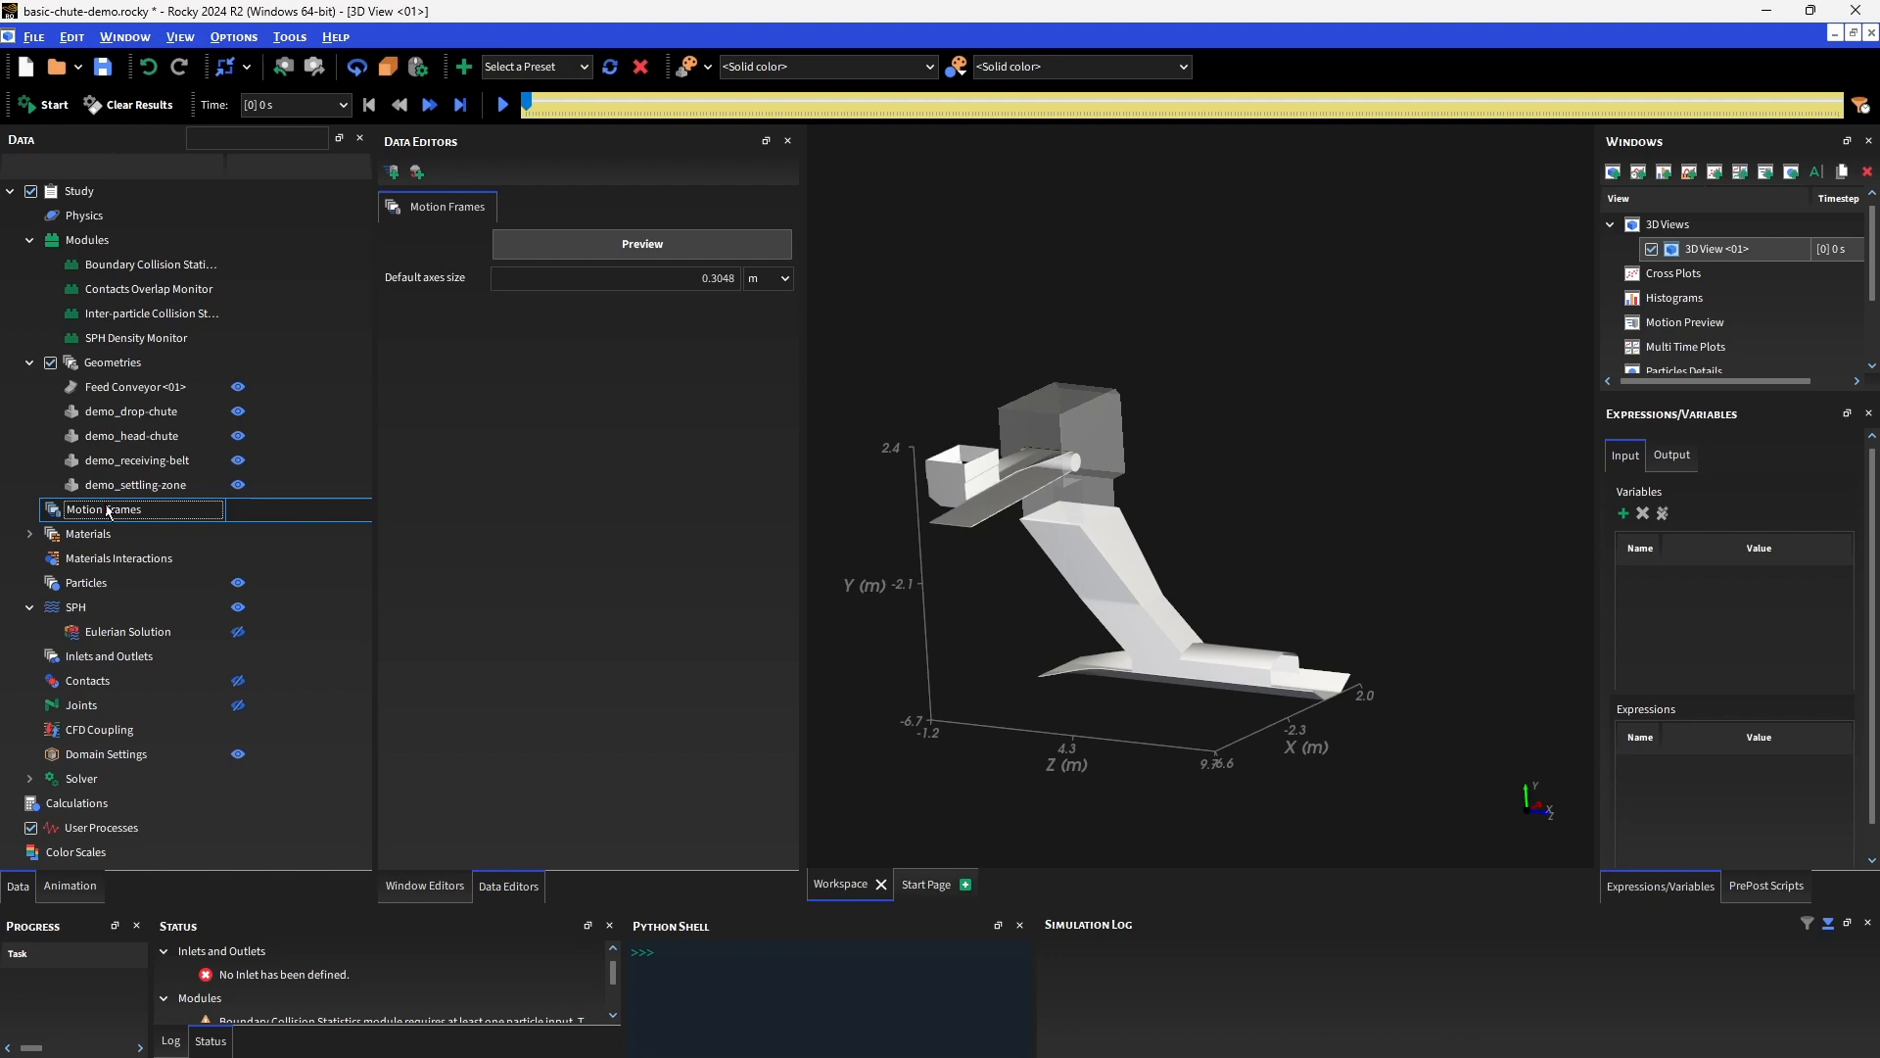
pyautogui.rightClick(146, 510)
pyautogui.click(194, 497)
pyautogui.click(741, 534)
pyautogui.click(638, 719)
pyautogui.doubleClick(638, 719)
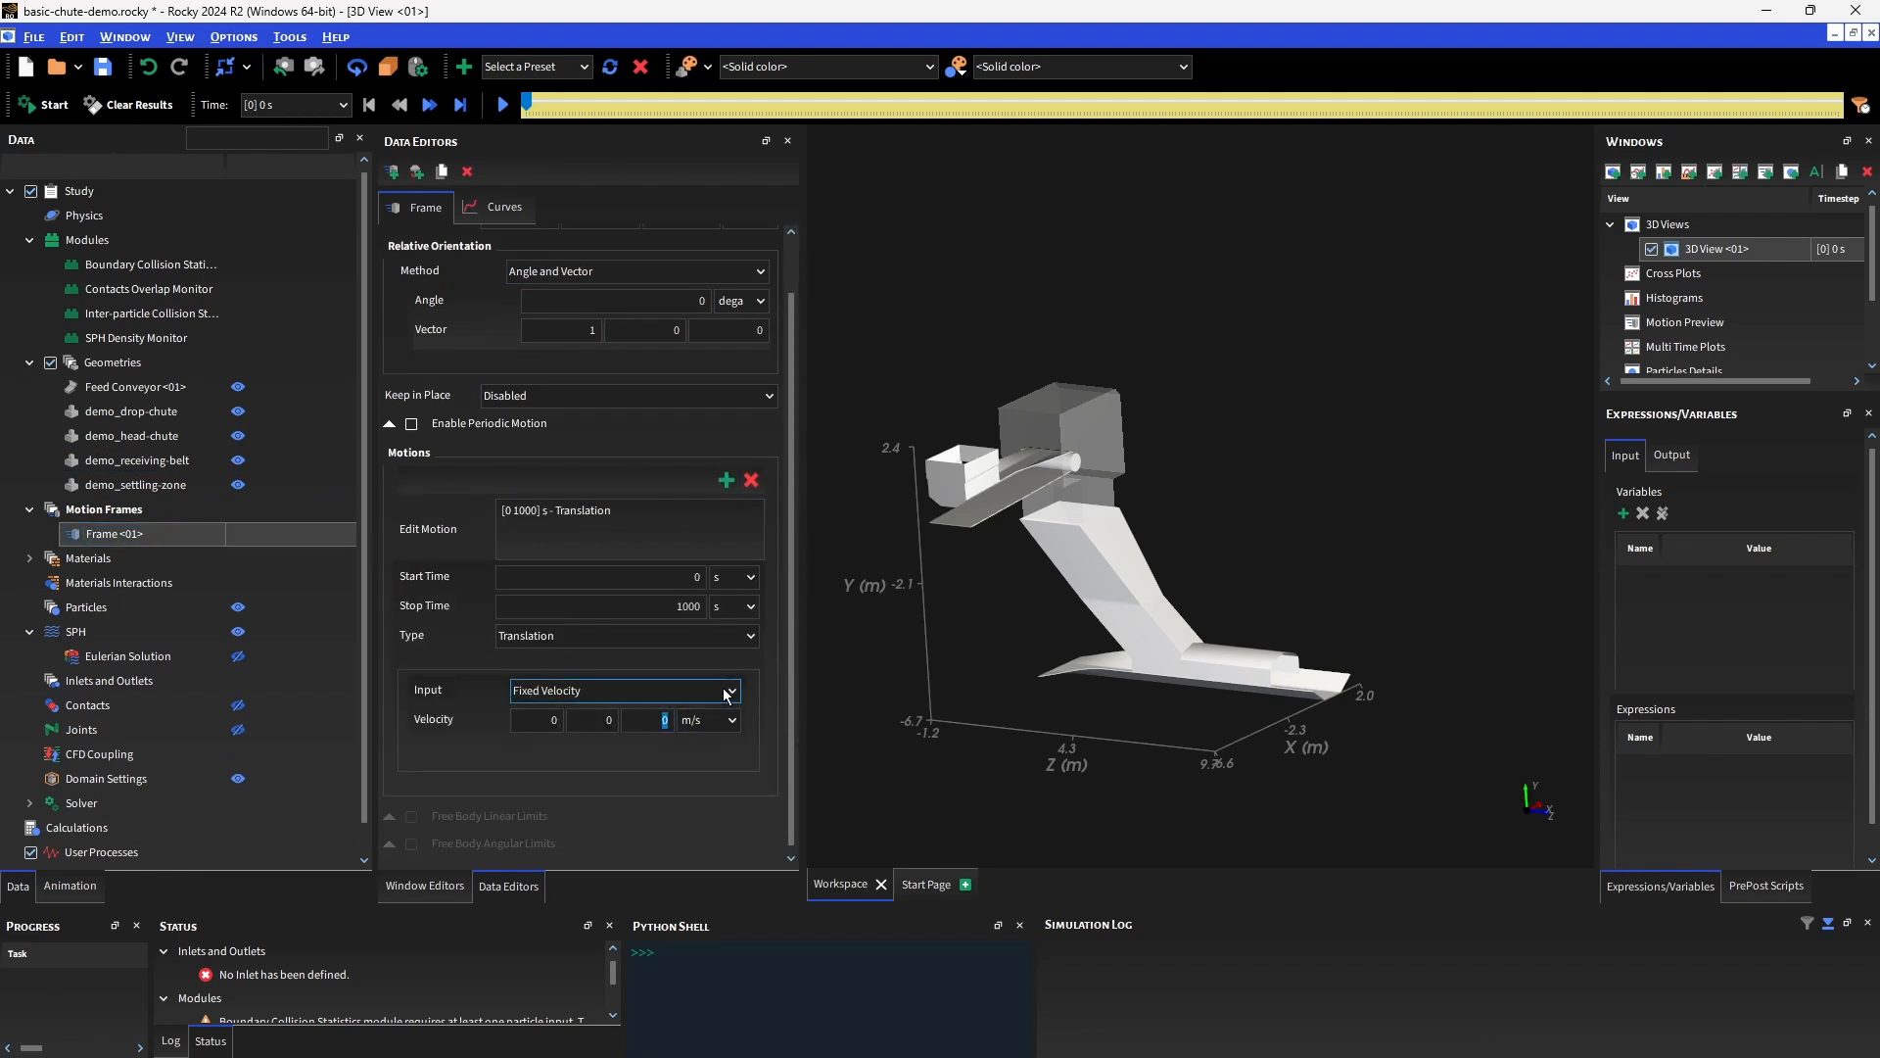
pyautogui.write('2.5')
# Assign the new motion frame, Frame <01>, to the demo_receiving-belt geometry.
pyautogui.moveTo(1204, 528); pyautogui.dragTo(1028, 450)
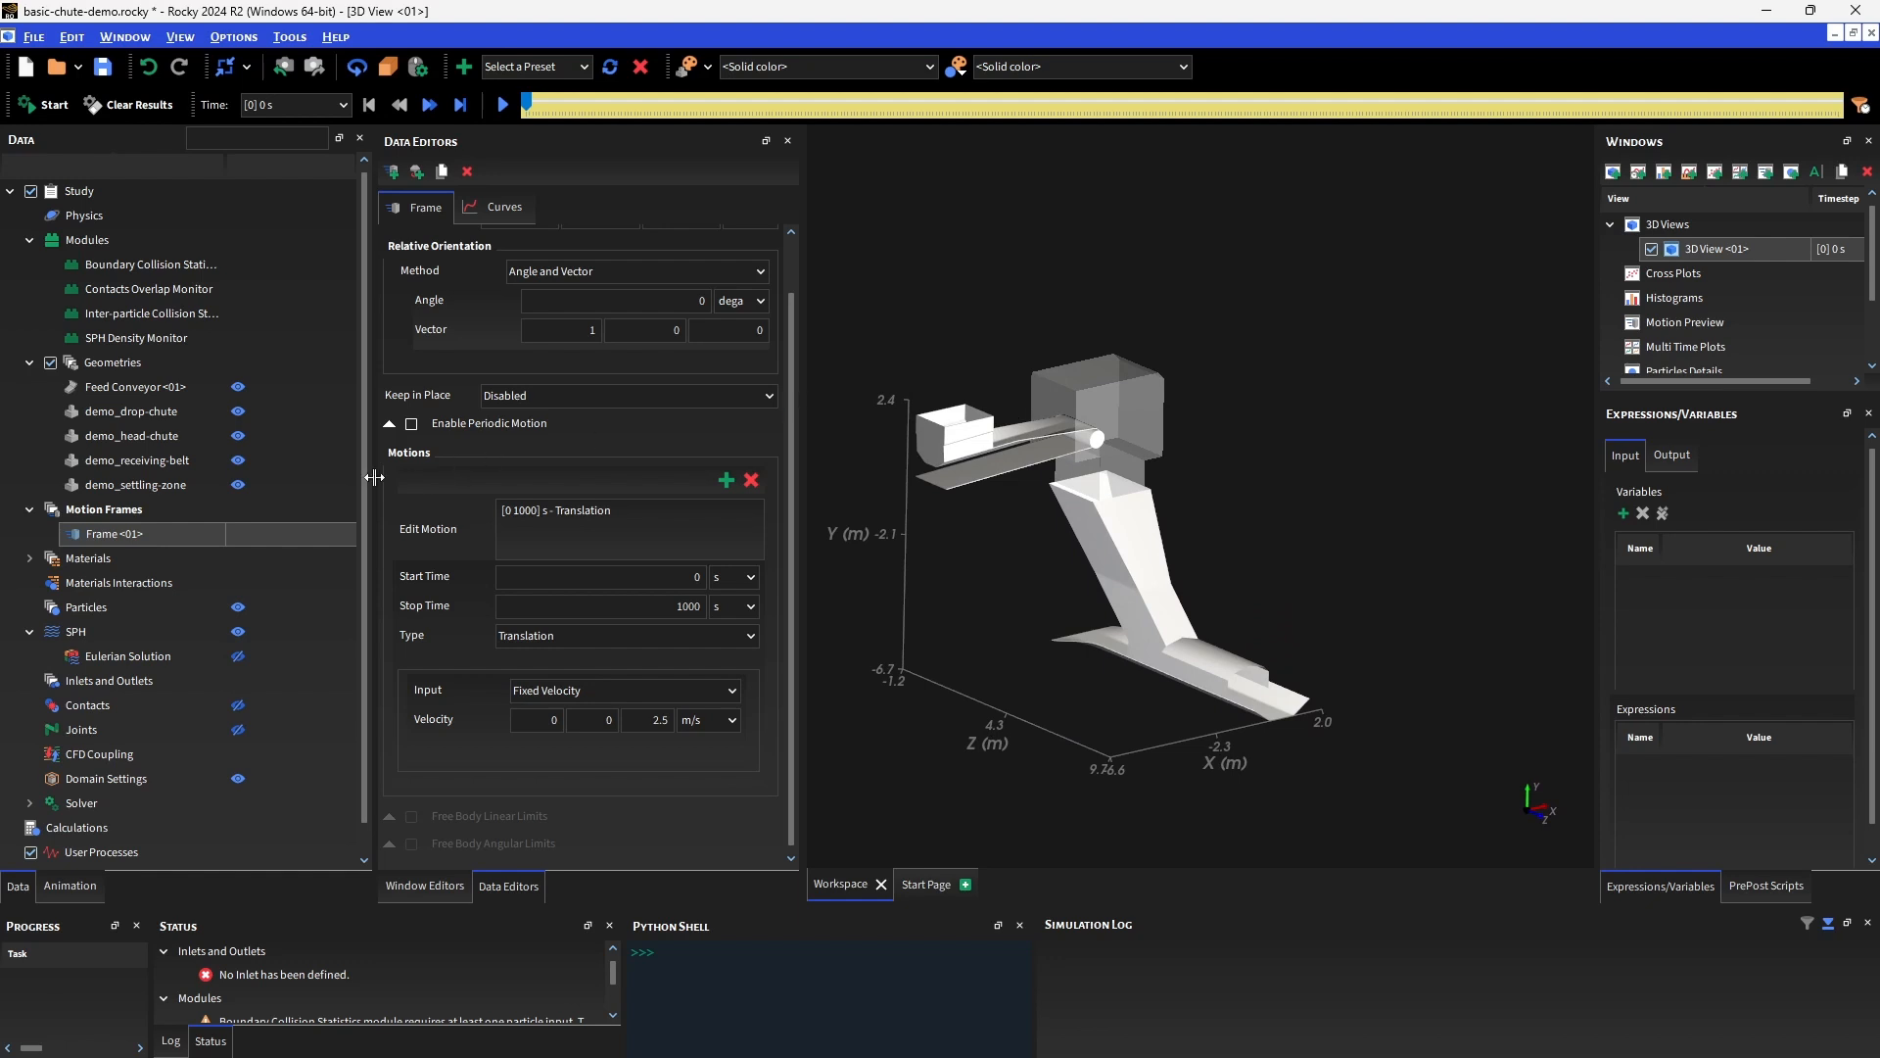
pyautogui.click(138, 460)
pyautogui.click(501, 207)
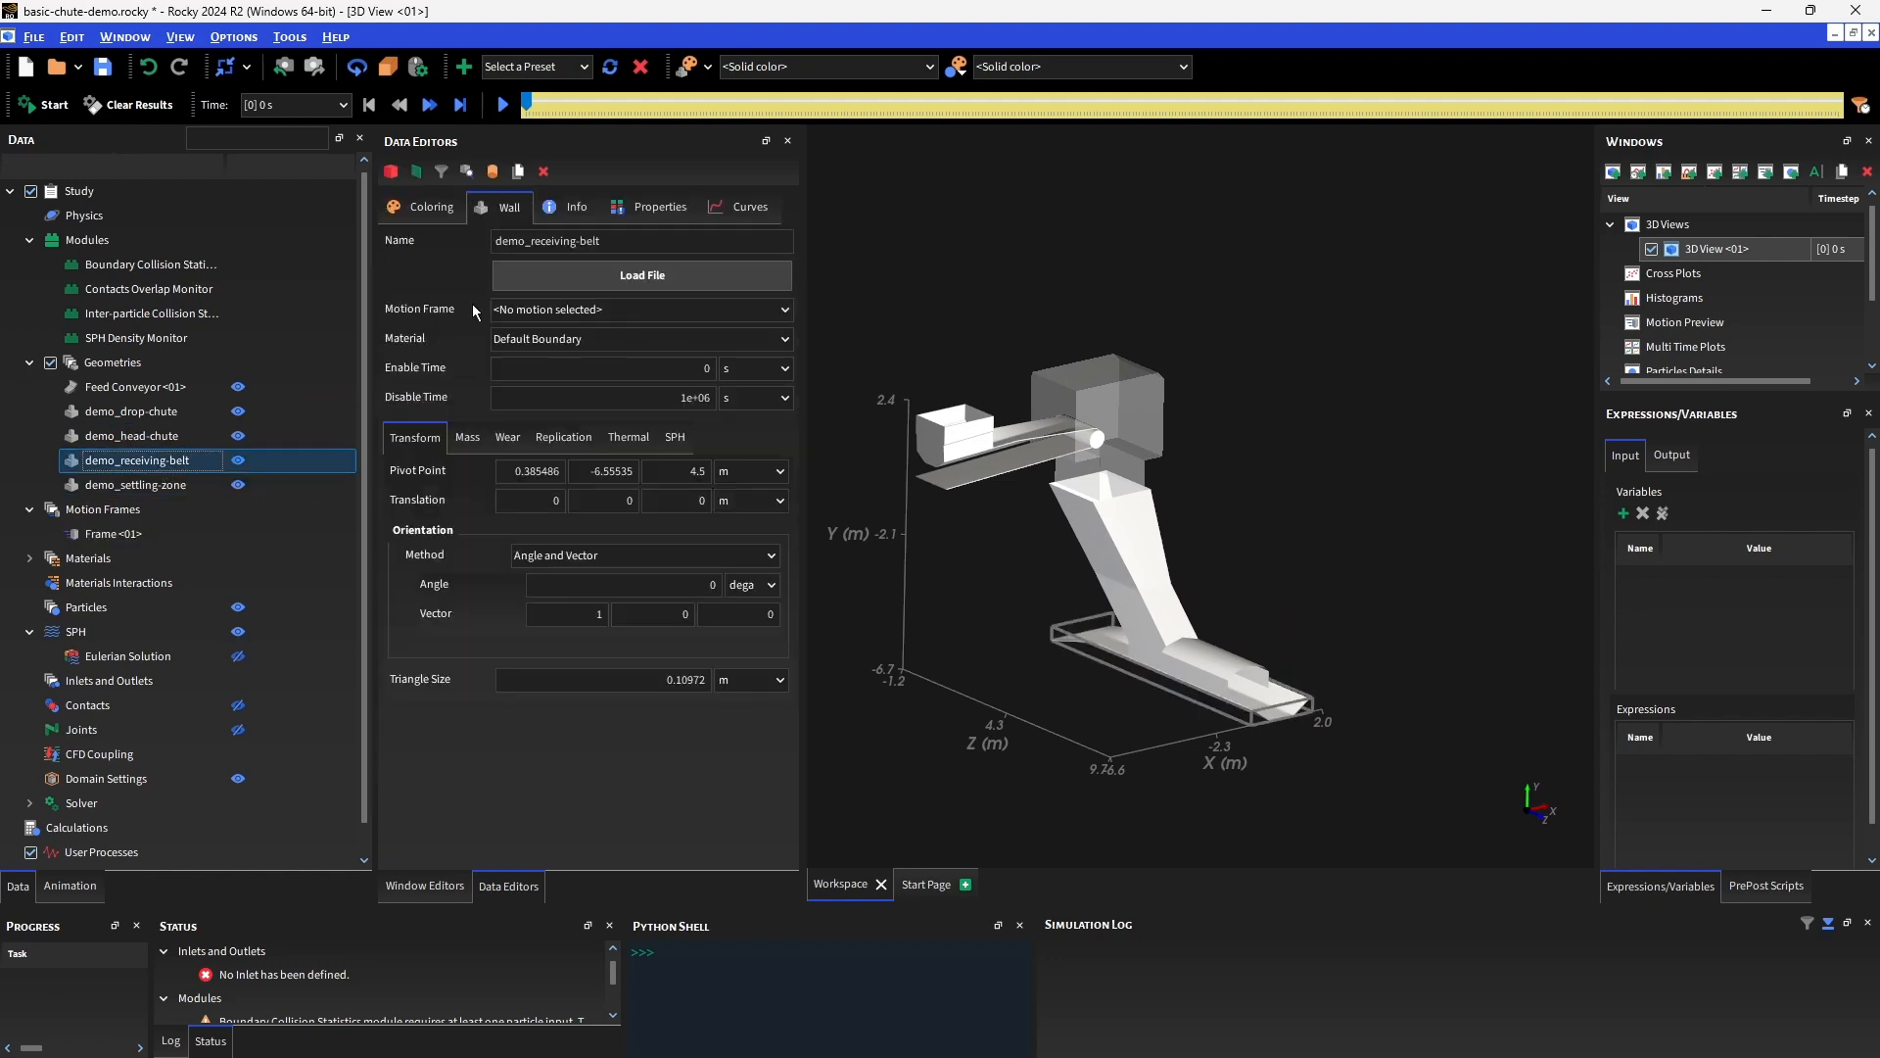
pyautogui.click(536, 309)
pyautogui.click(525, 349)
# Rename the motion frame as ReceivingBelt.
pyautogui.click(112, 534)
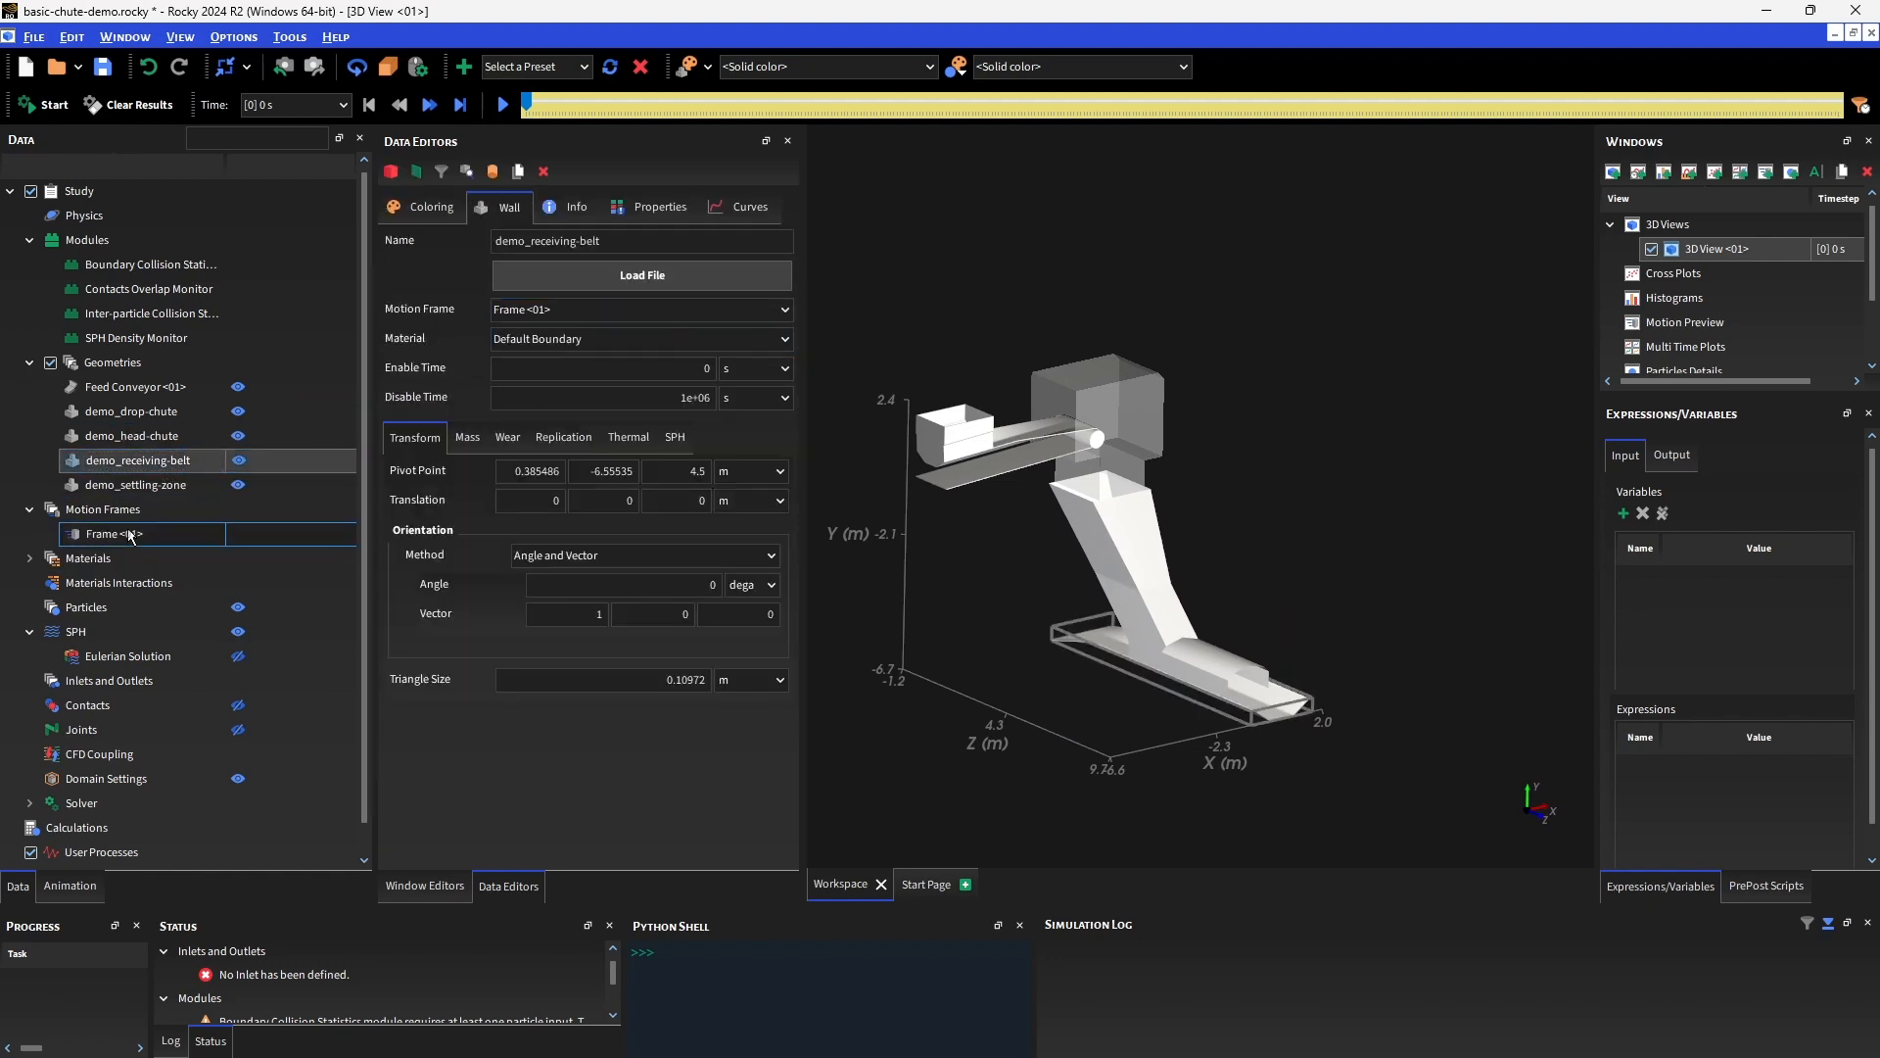
pyautogui.scroll(1, 455, 361)
pyautogui.moveTo(547, 246); pyautogui.dragTo(449, 234)
pyautogui.write('rece')
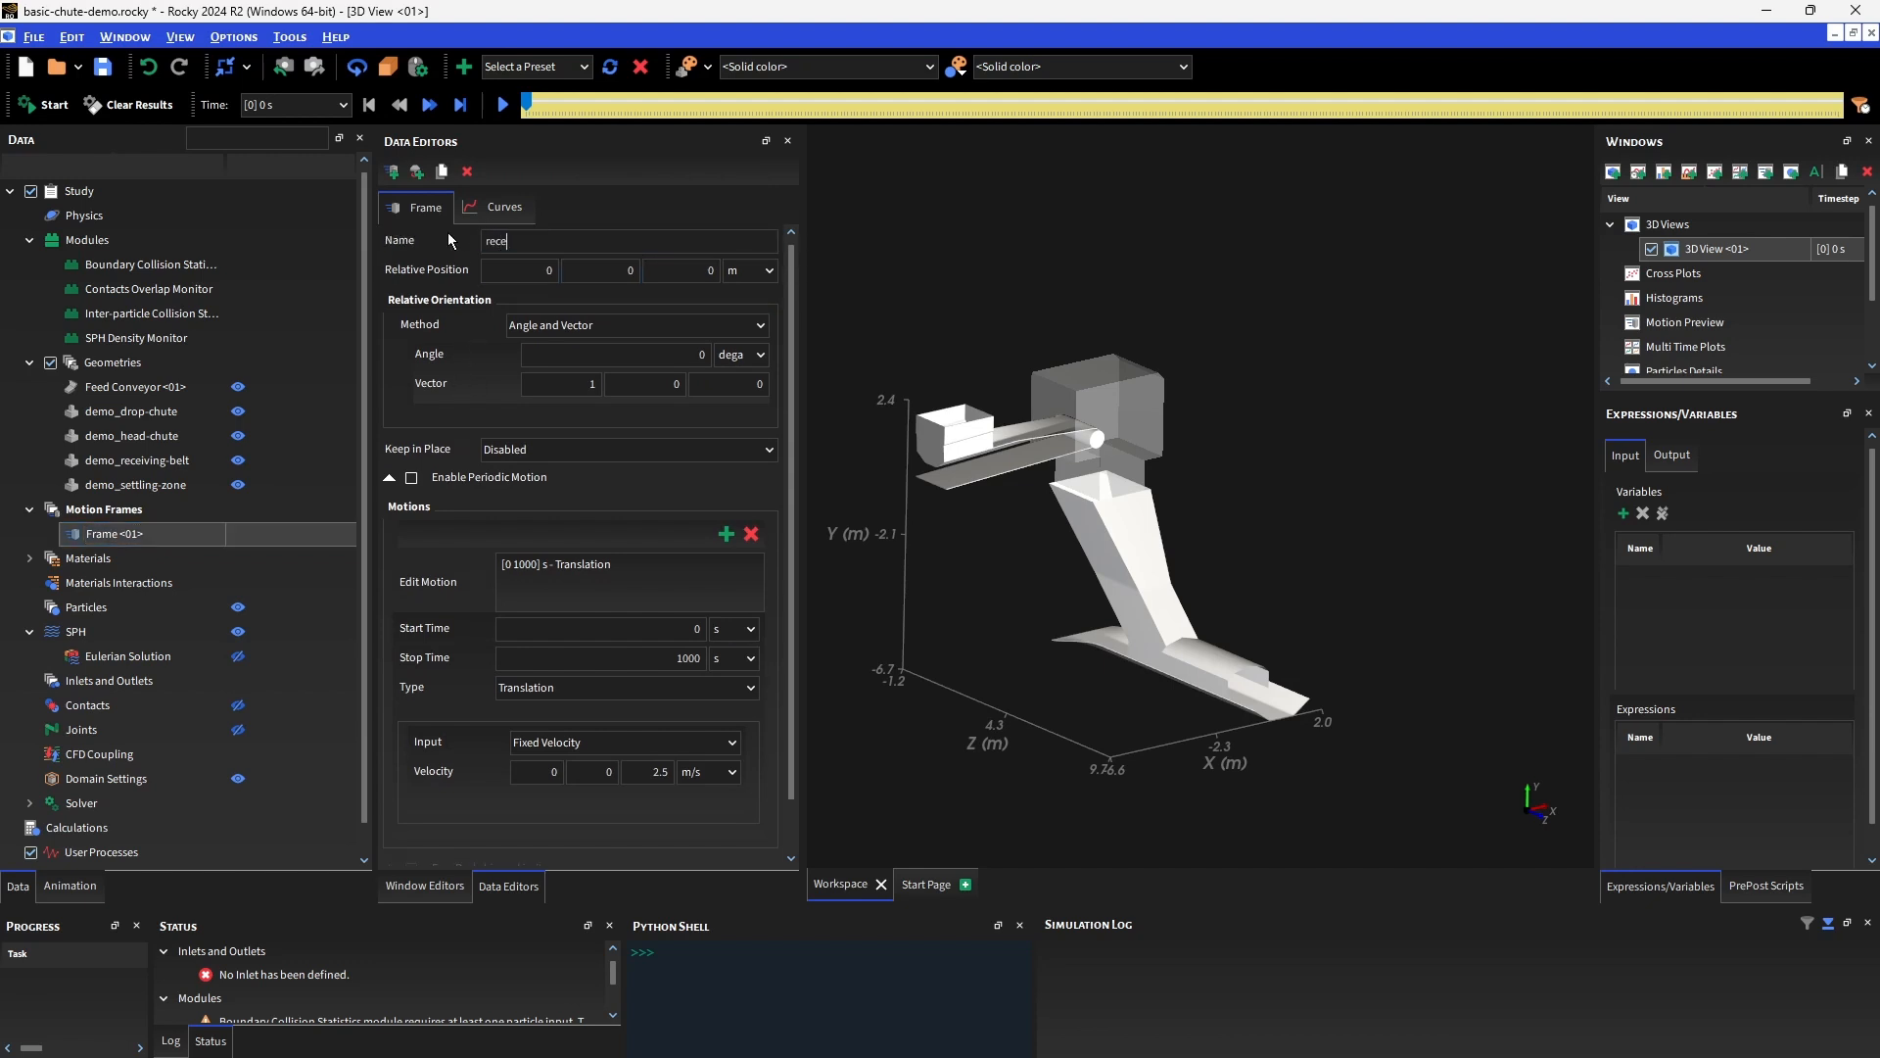
pyautogui.write('ivingBelt')
pyautogui.press('Return')
# Review the available materials and the interaction properties between Default Particles and Default Particles.
pyautogui.scroll(-1, 118, 487)
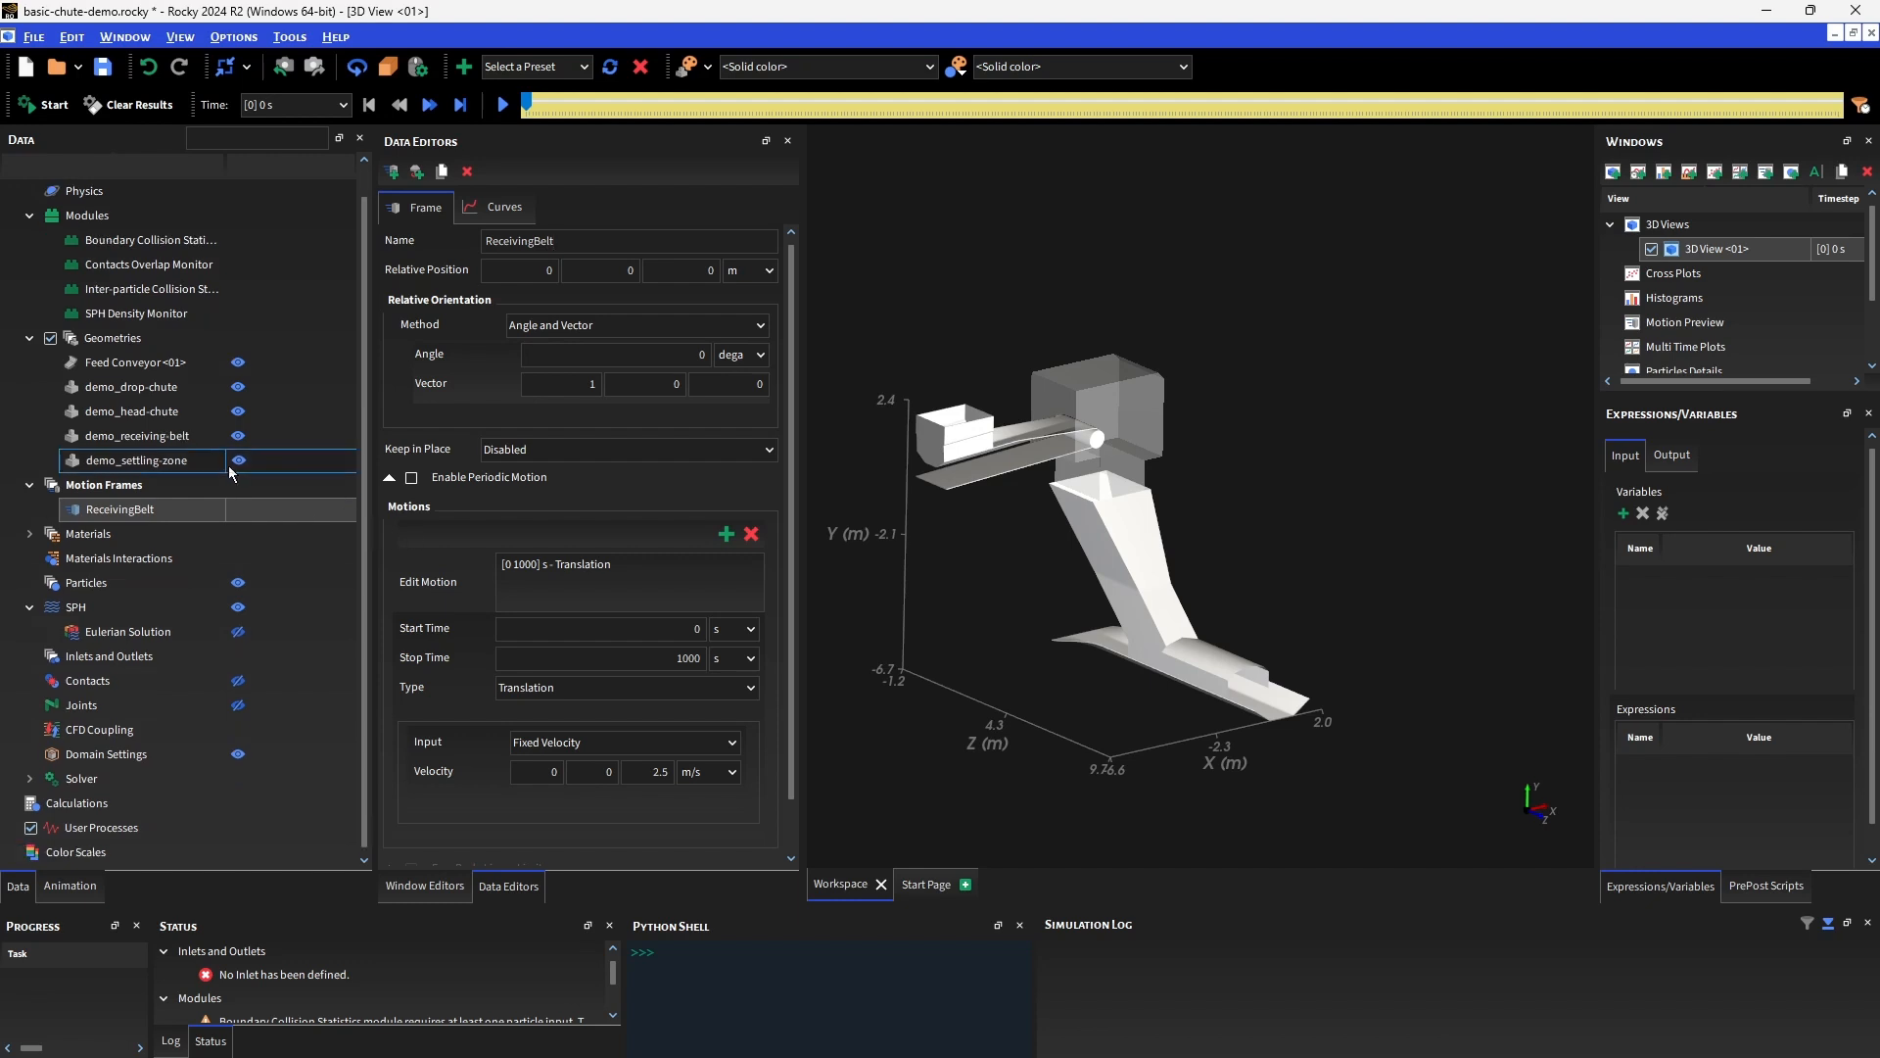
pyautogui.click(62, 537)
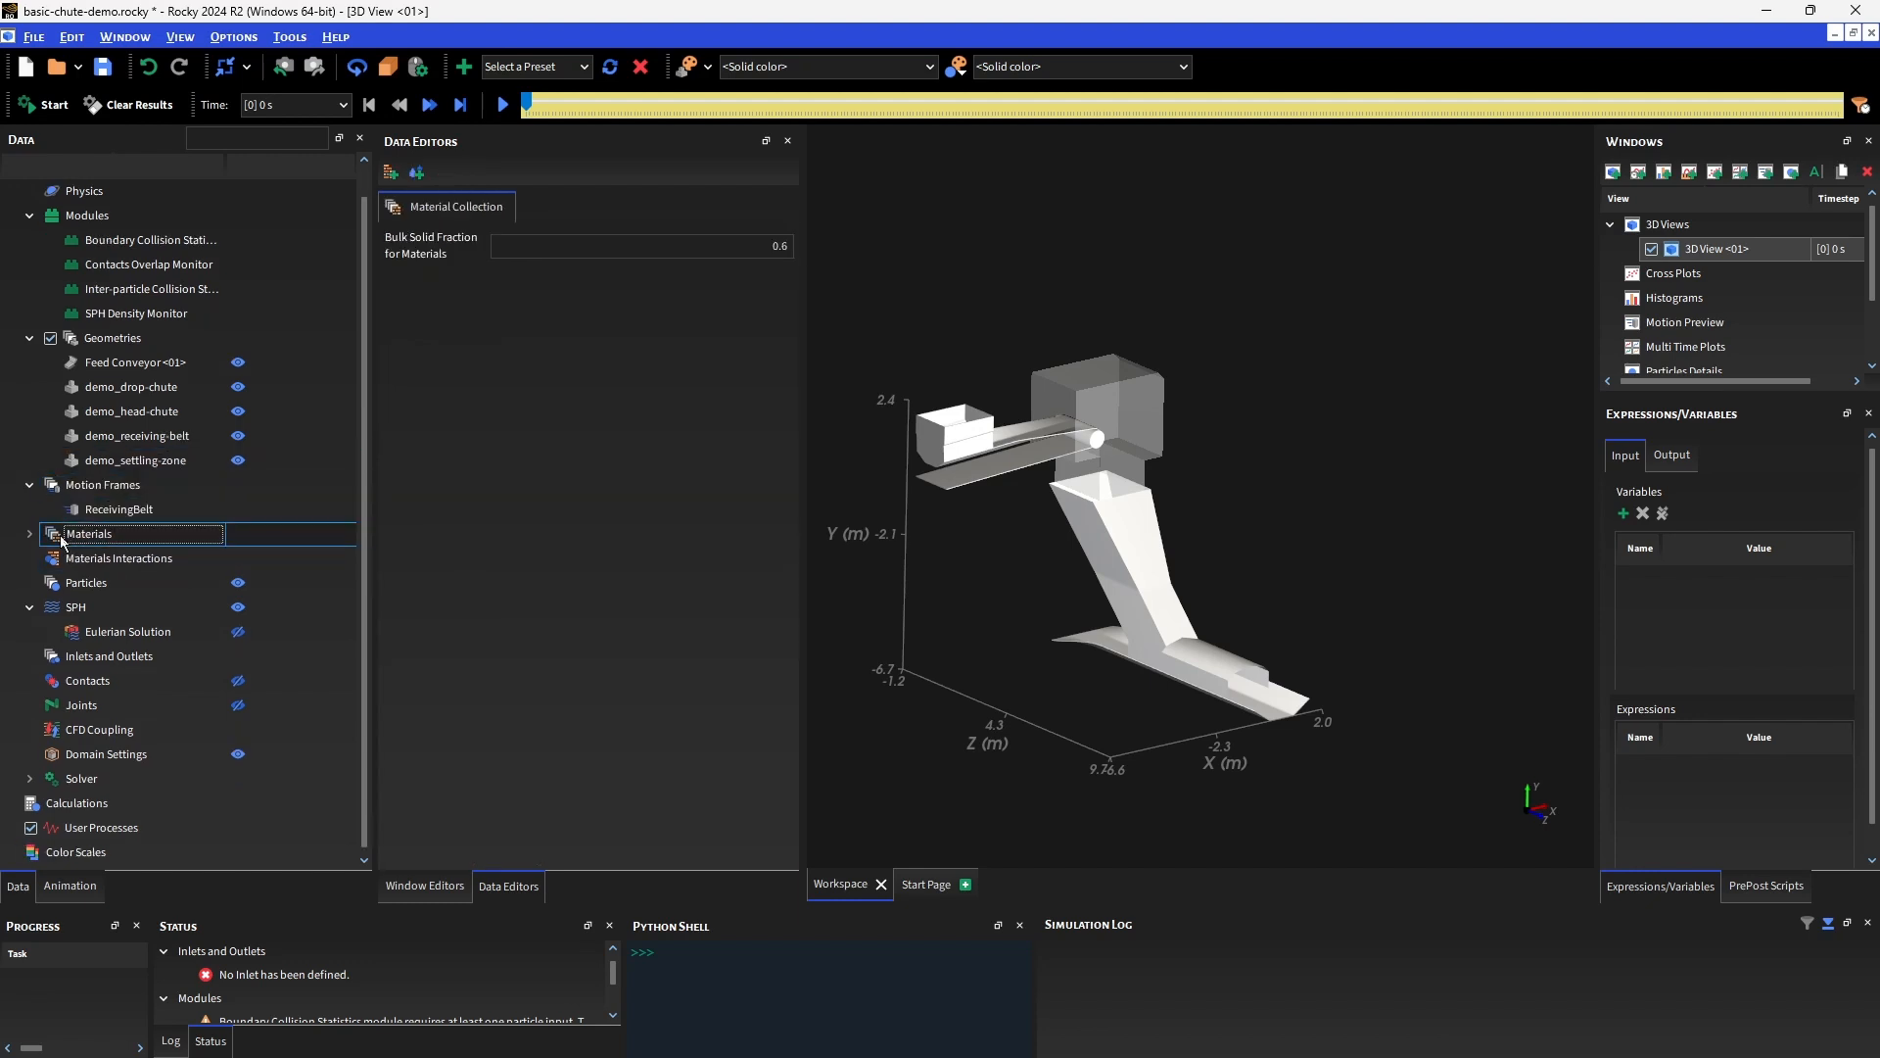
pyautogui.click(30, 533)
pyautogui.scroll(-1, 118, 578)
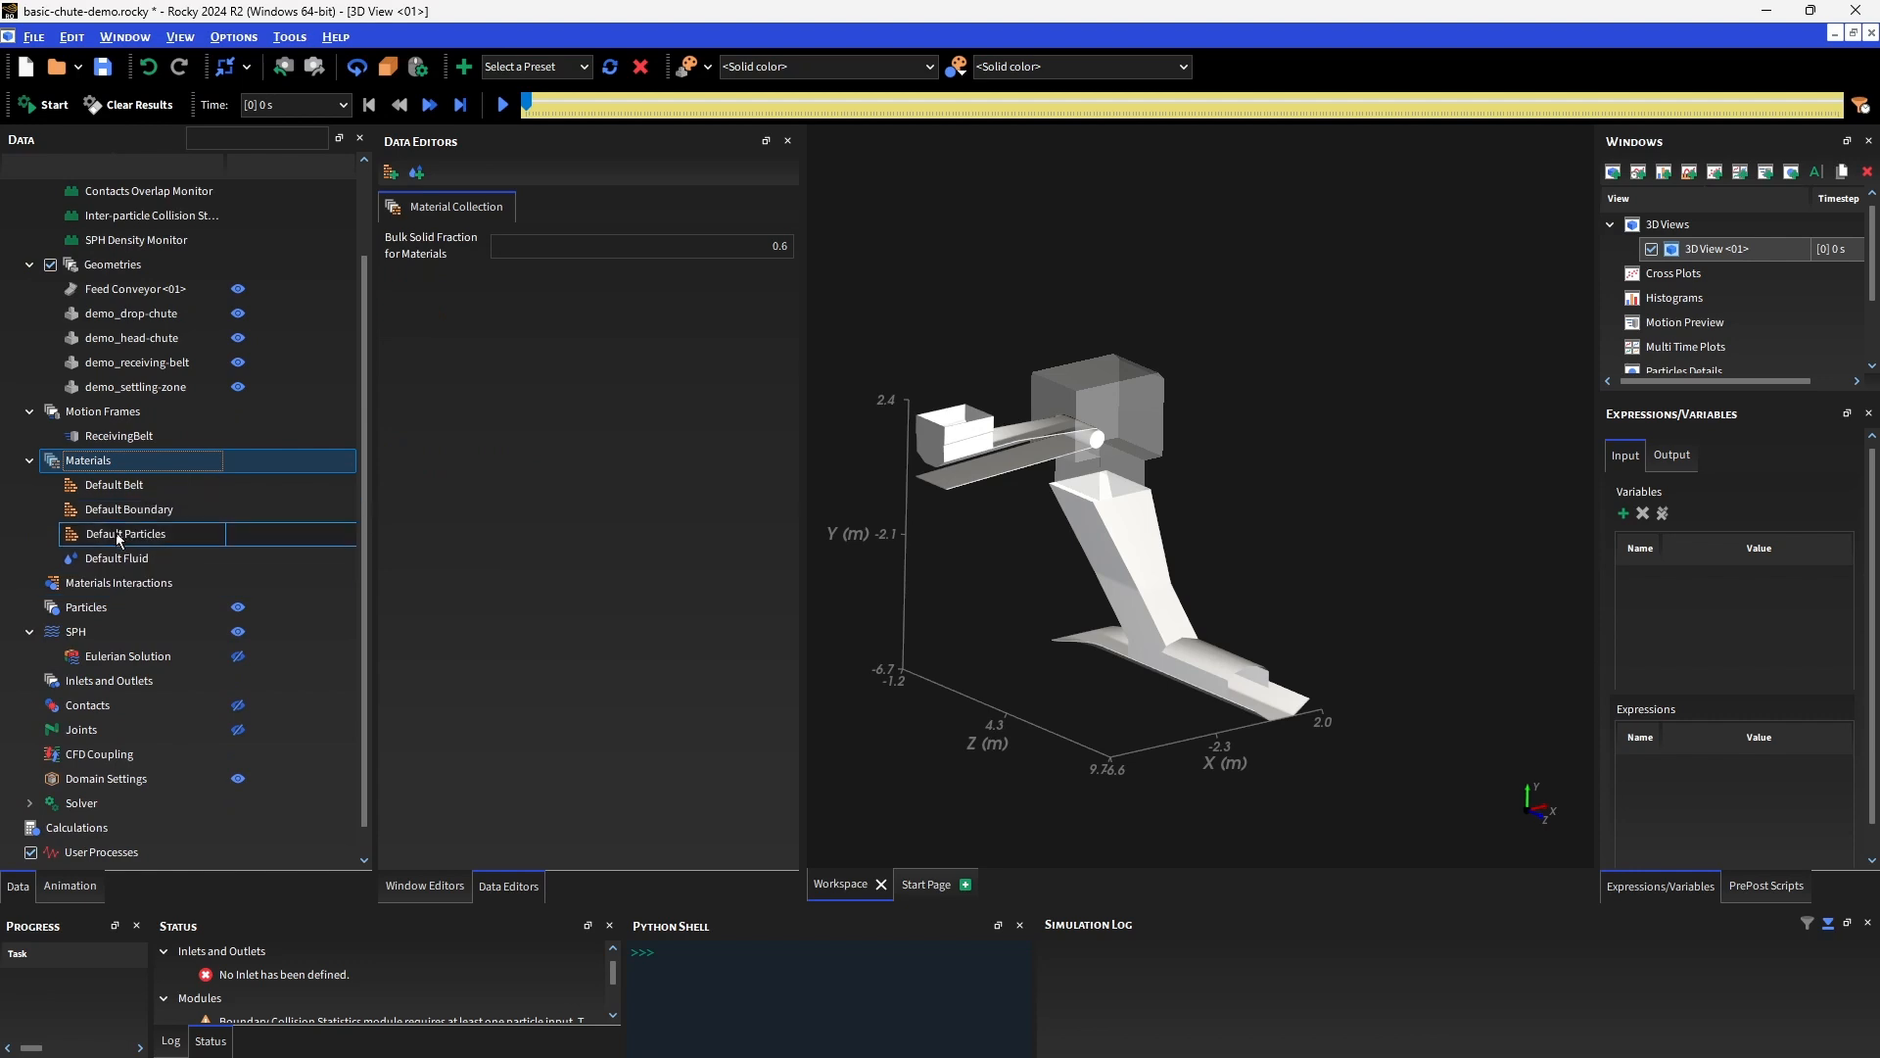
pyautogui.click(110, 584)
pyautogui.click(495, 210)
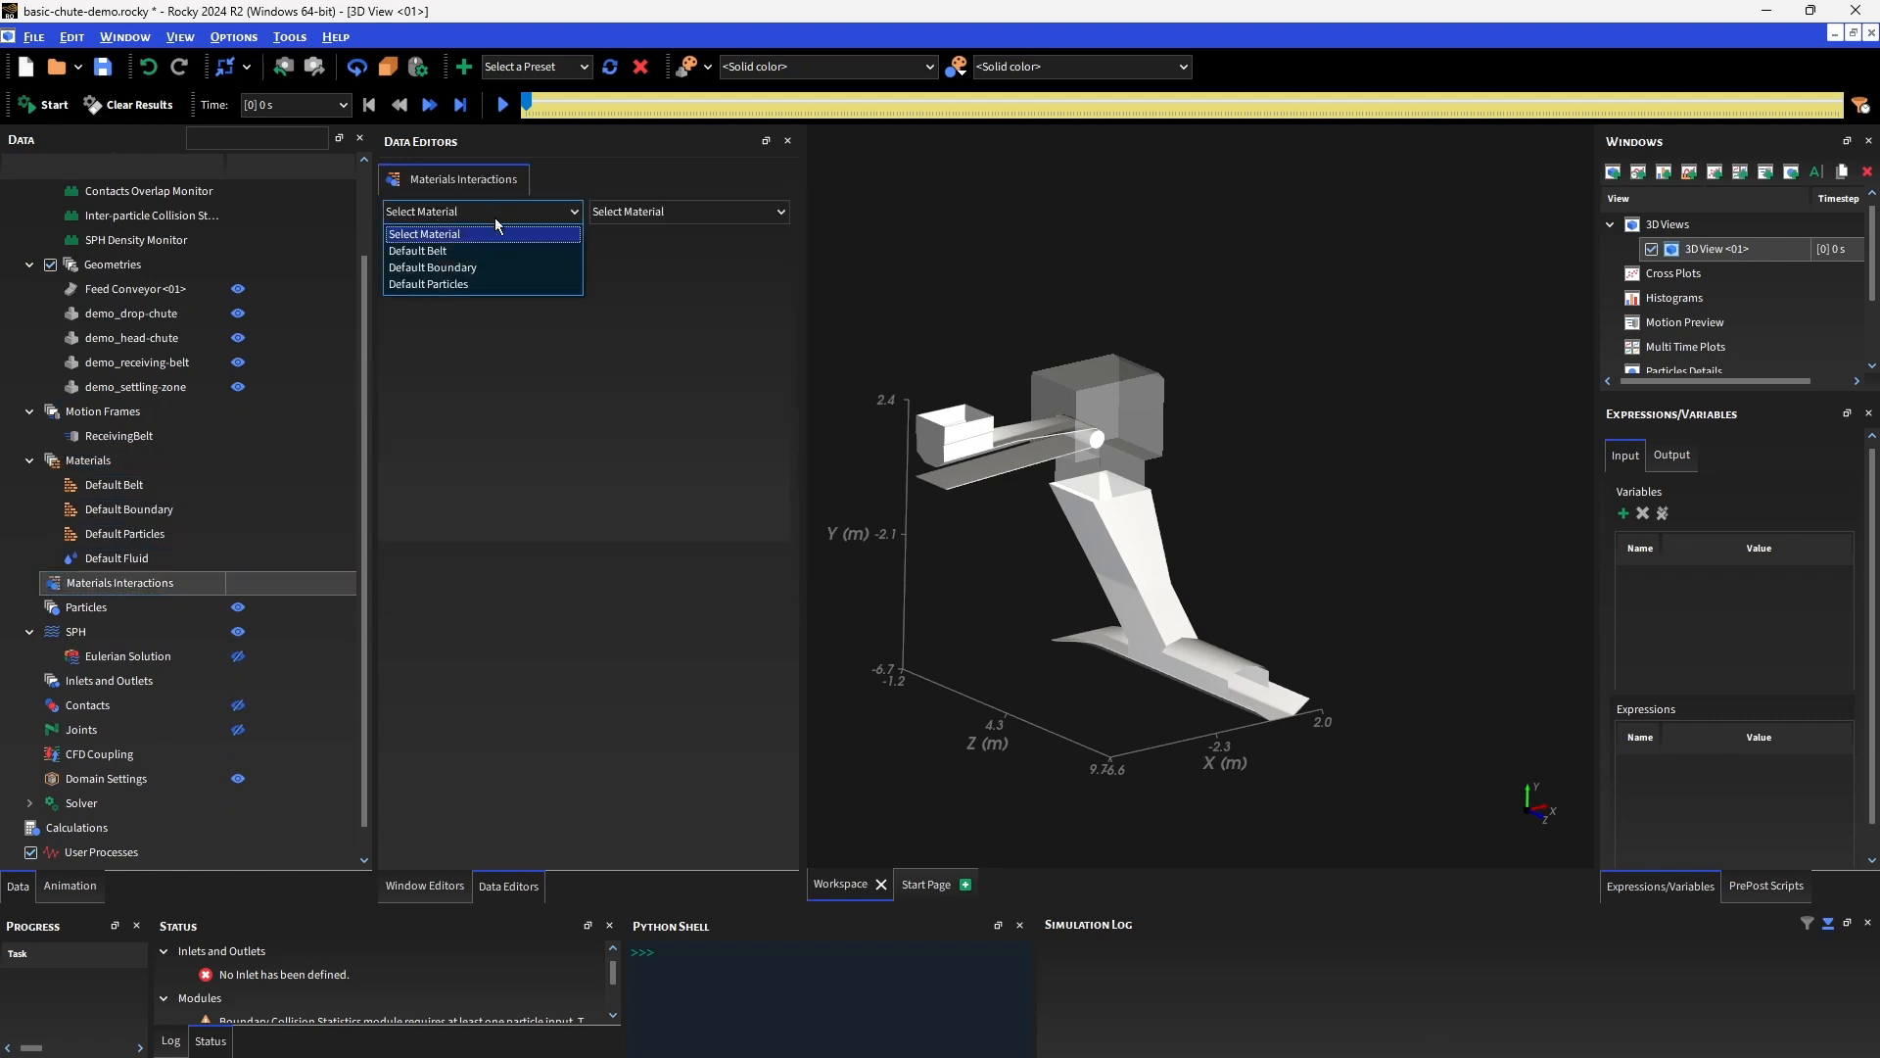
pyautogui.click(431, 284)
pyautogui.click(636, 211)
pyautogui.click(636, 284)
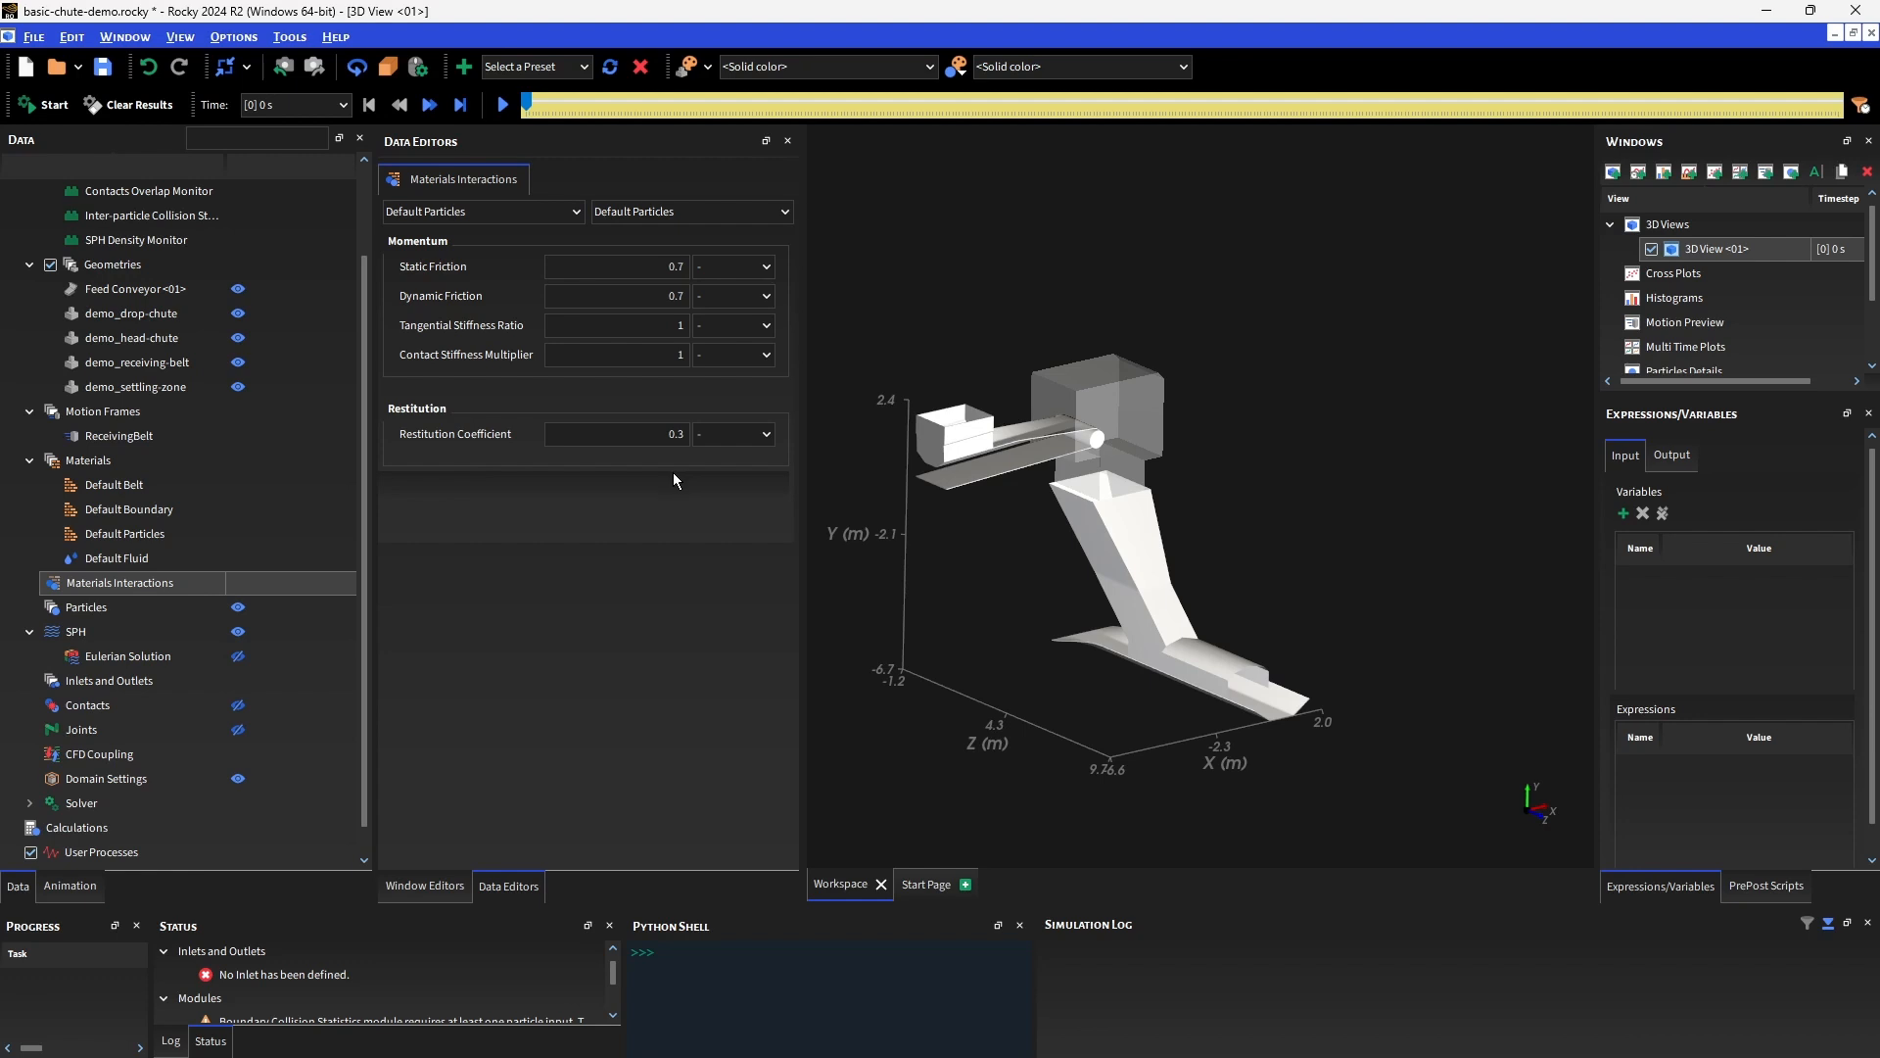
# Create a particle set and name it Spheres.
pyautogui.rightClick(98, 609)
pyautogui.click(195, 683)
pyautogui.scroll(-1, 147, 610)
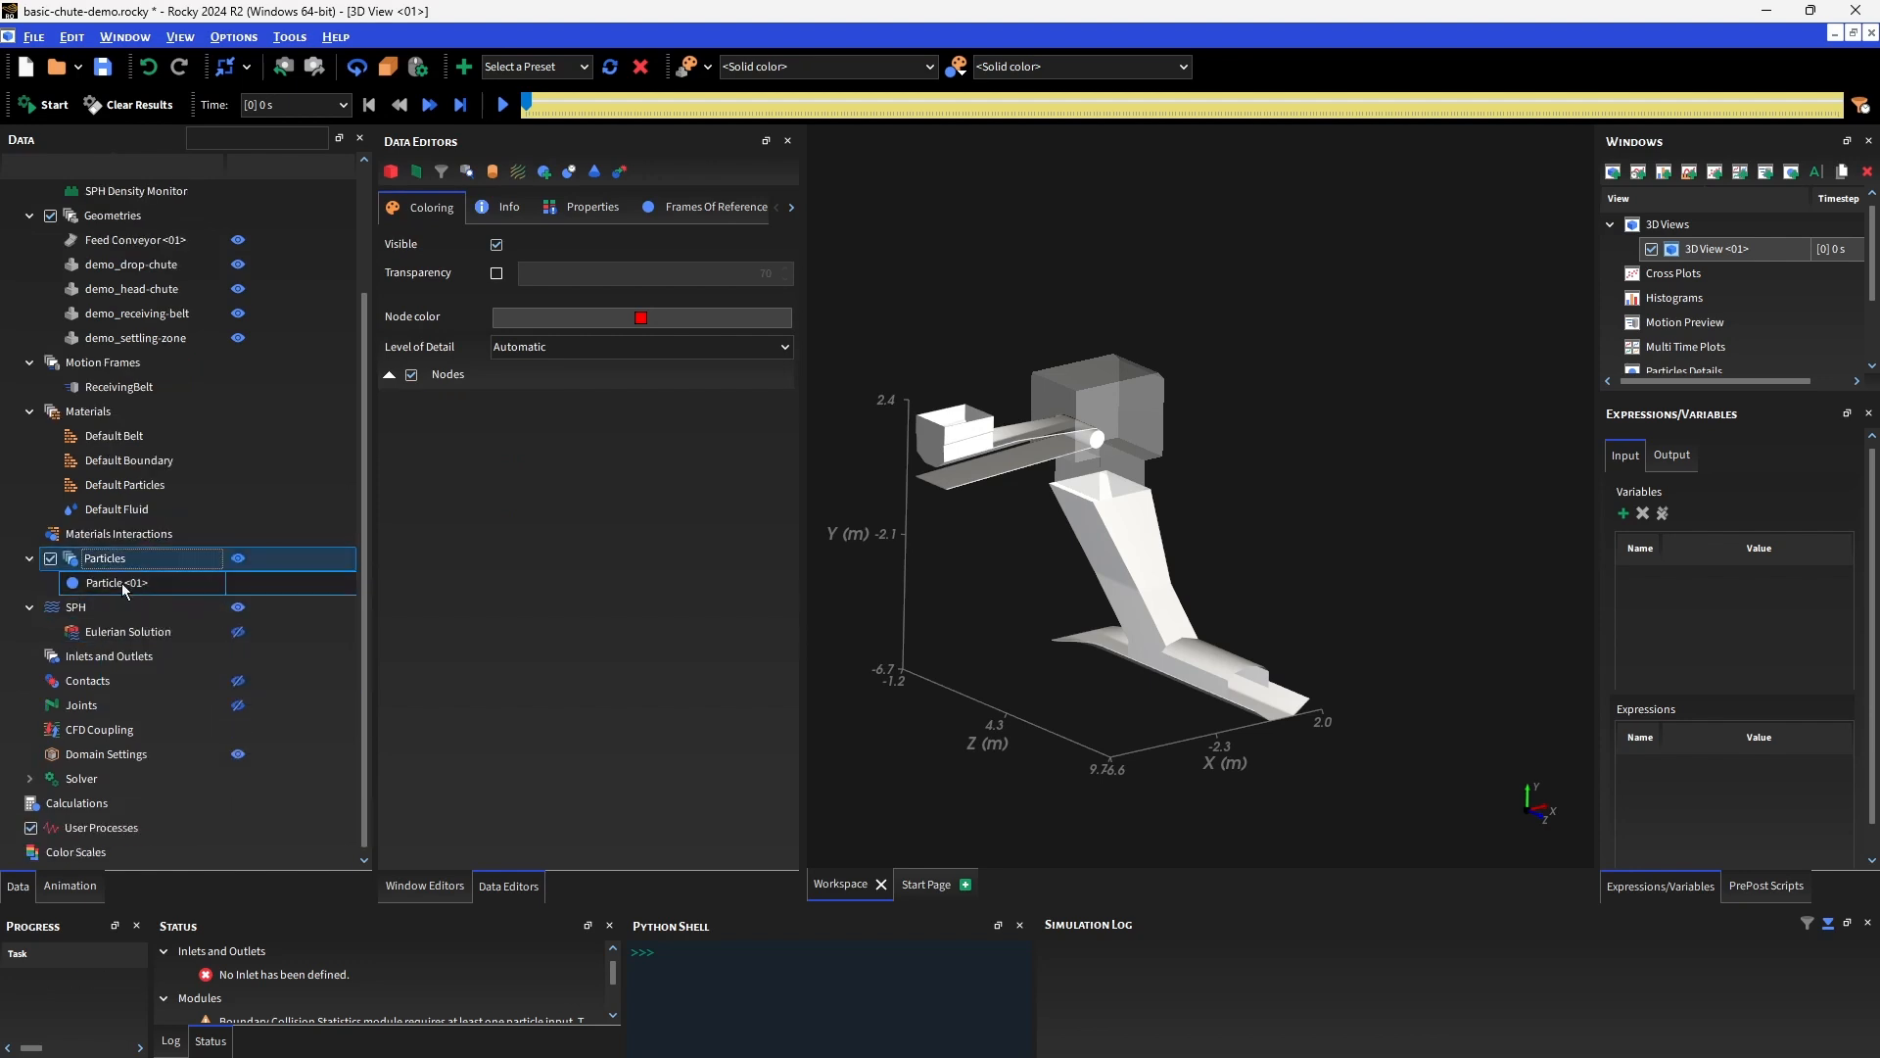
pyautogui.click(122, 584)
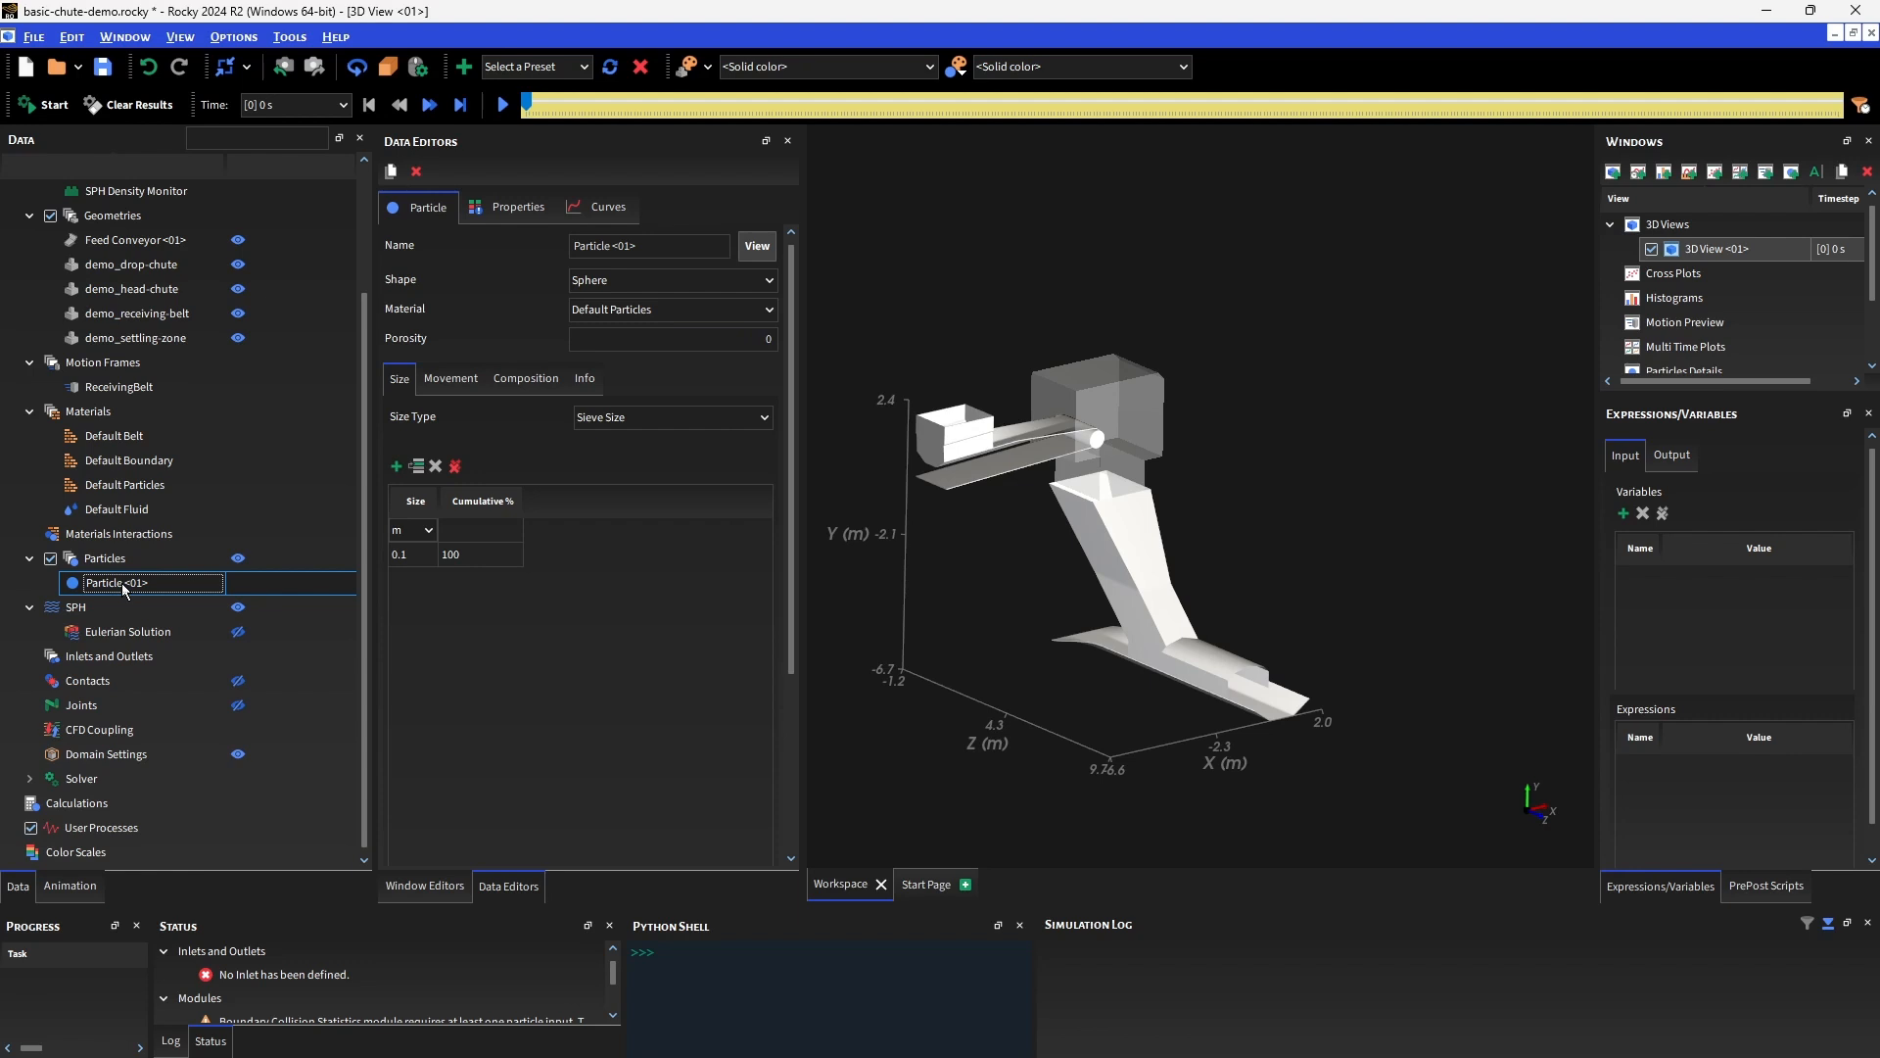
pyautogui.moveTo(659, 249); pyautogui.dragTo(569, 257)
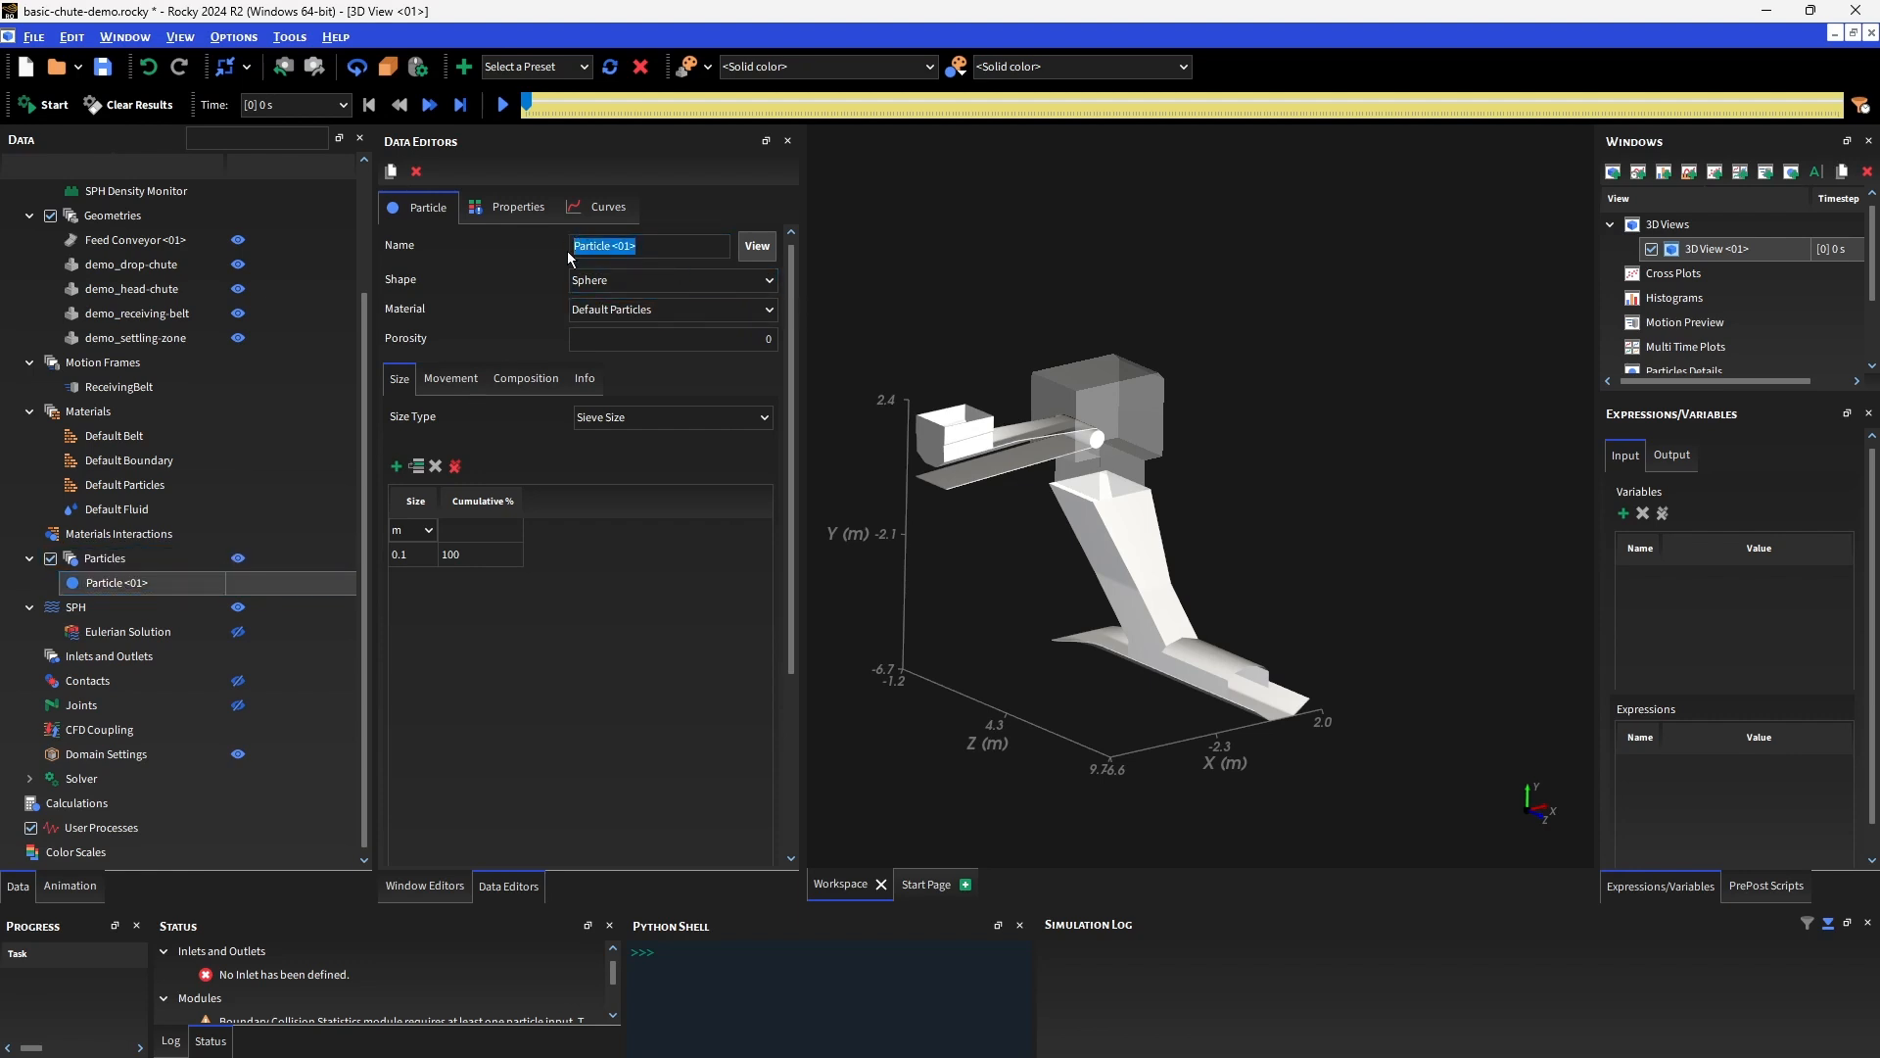
pyautogui.write('Spheres')
pyautogui.press('Return')
# Add two more size rows to the Spheres distribution and set the sizes to 85, 50 and 25 mm.
pyautogui.click(397, 466)
pyautogui.click(397, 467)
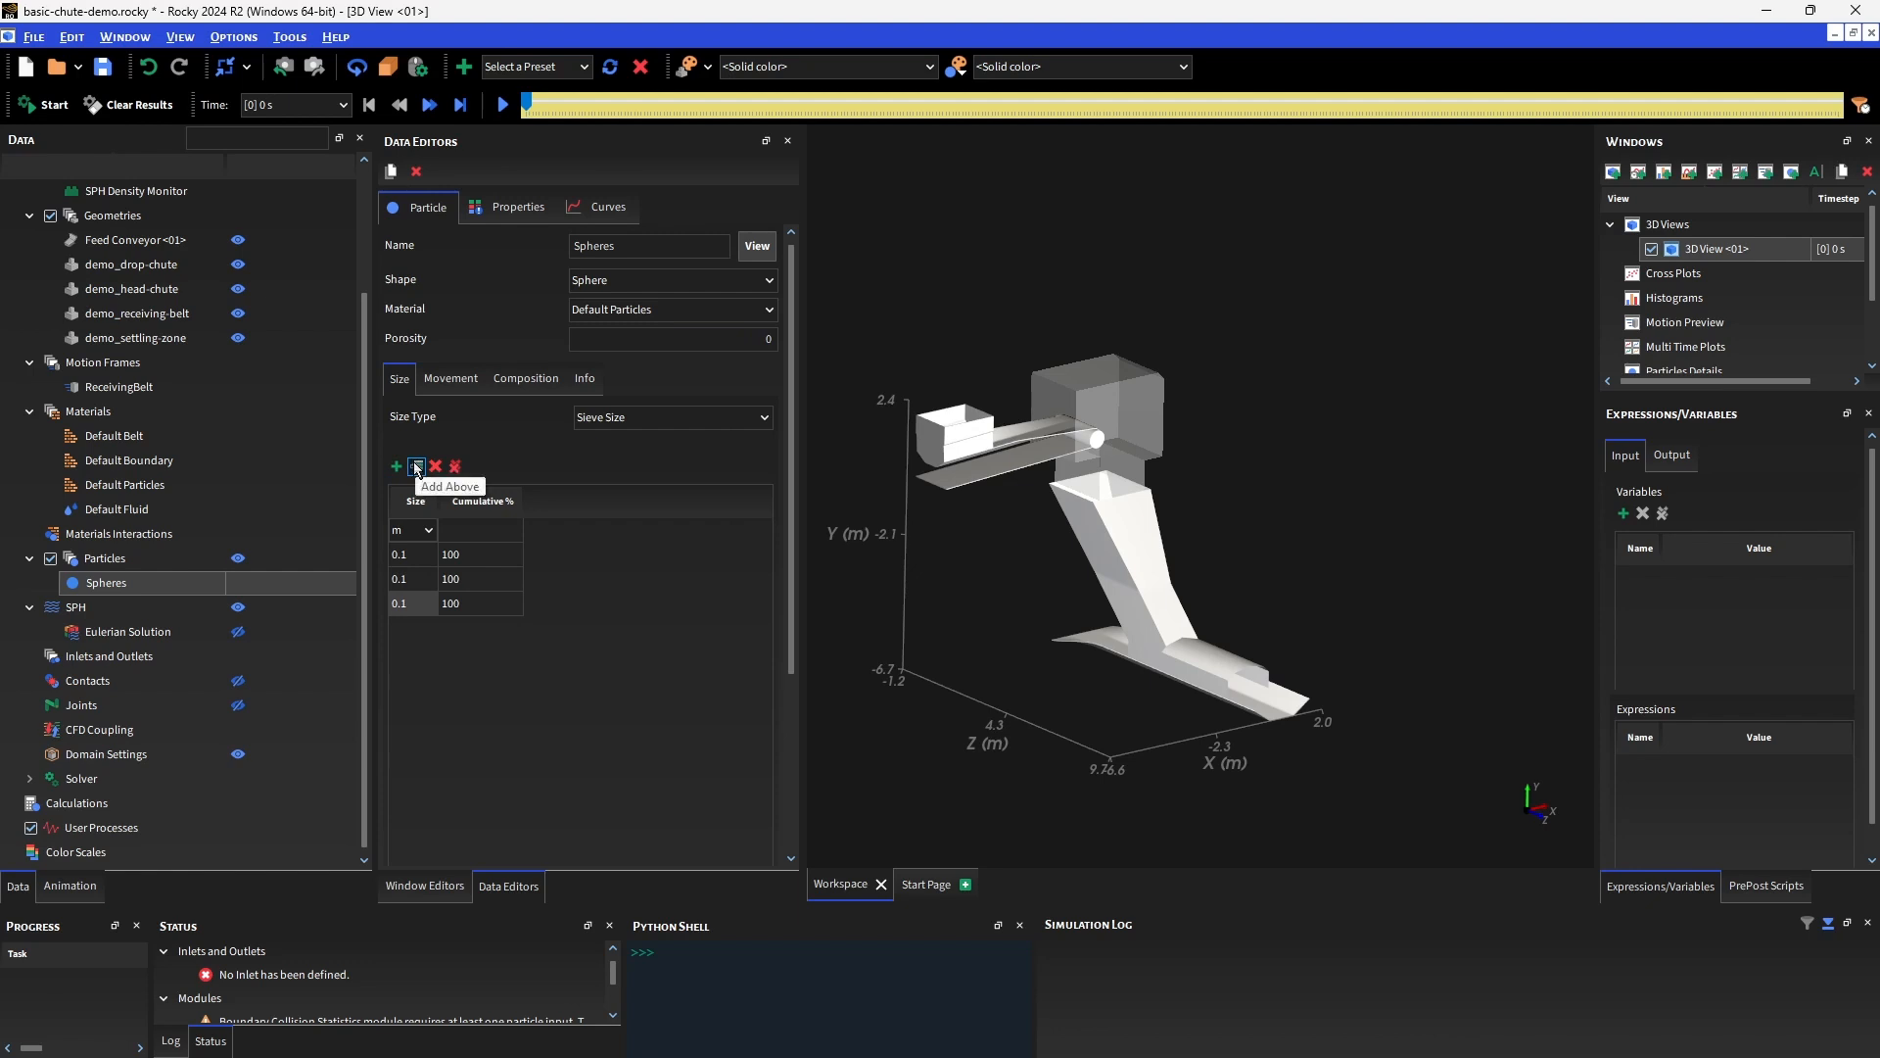
pyautogui.click(416, 530)
pyautogui.click(418, 557)
pyautogui.doubleClick(416, 552)
pyautogui.write('85')
pyautogui.doubleClick(402, 577)
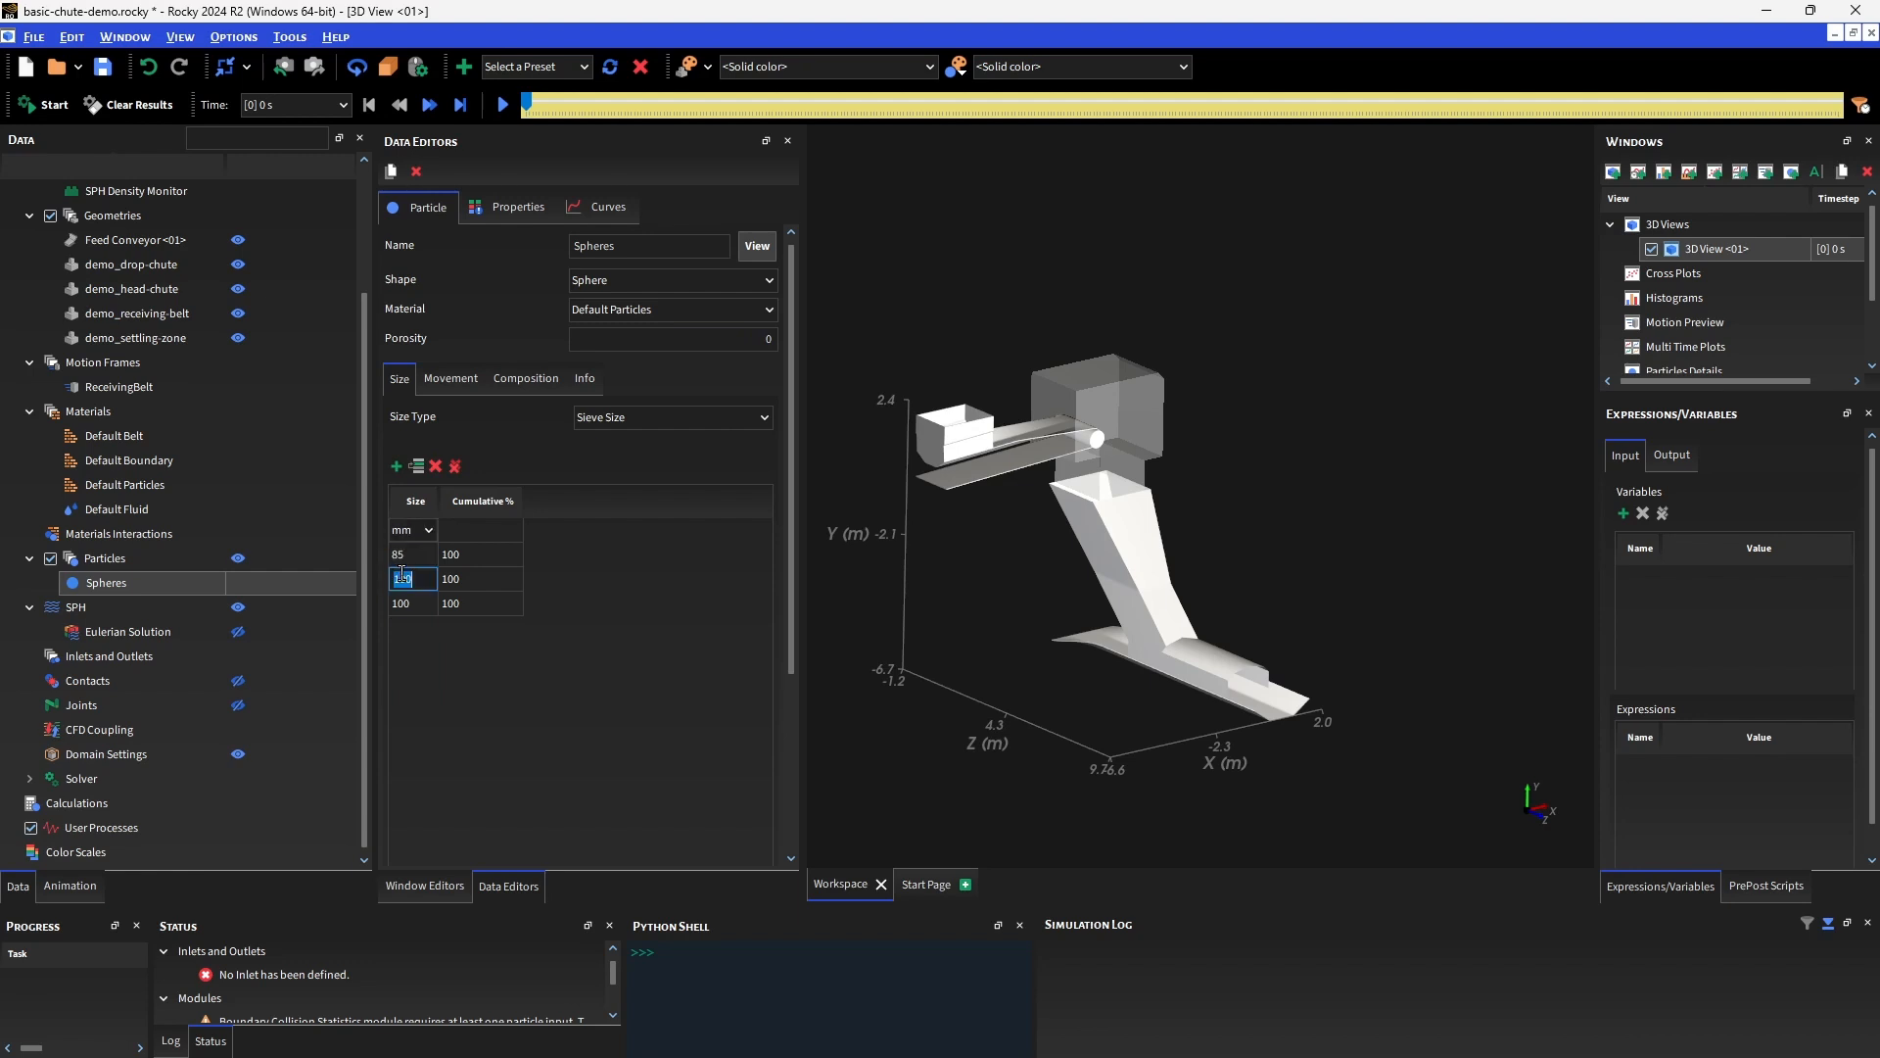
pyautogui.write('50')
pyautogui.doubleClick(405, 601)
pyautogui.write('25')
# Set the Spheres' cumulative percentage to 40 for the 50 mm size and 20 for the 25 mm size.
pyautogui.doubleClick(480, 578)
pyautogui.write('40')
pyautogui.doubleClick(482, 600)
pyautogui.write('20')
pyautogui.press('Return')
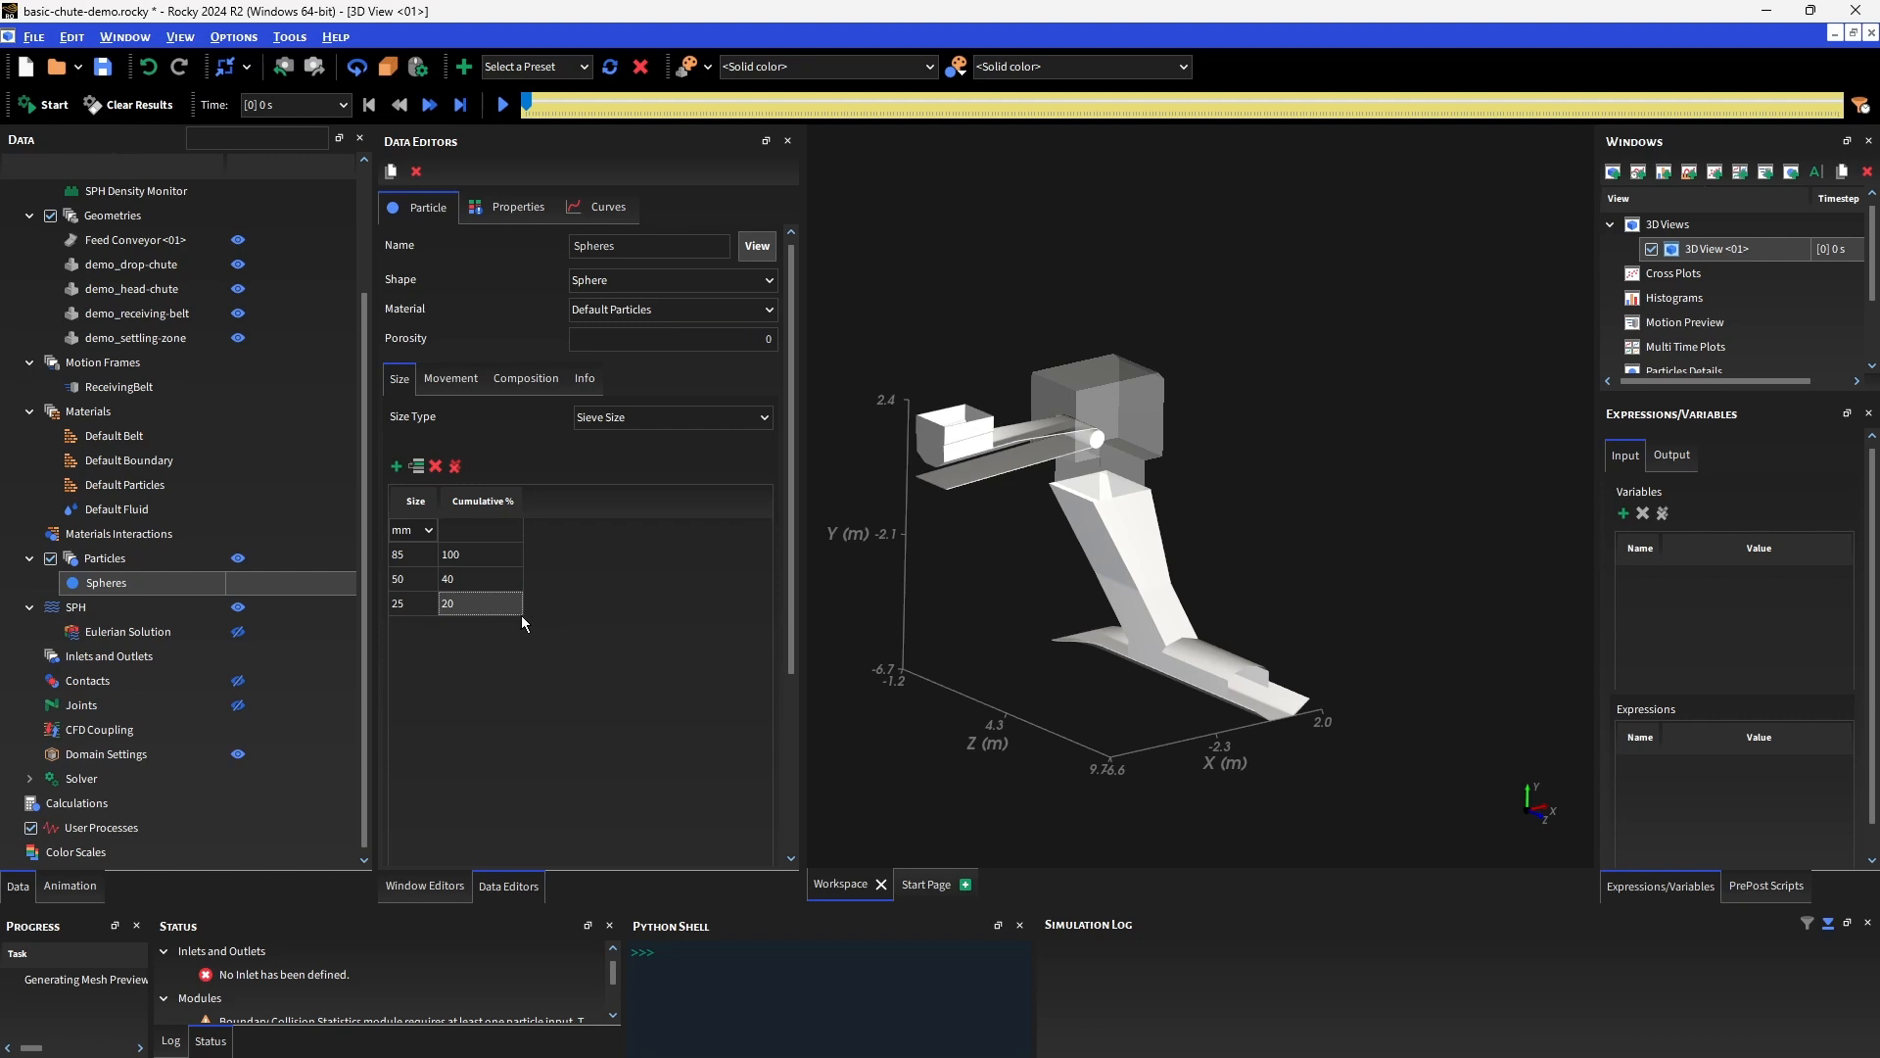
# Open the particle preview of Spheres and turn off the particle's transparency.
pyautogui.click(760, 255)
pyautogui.doubleClick(1171, 505)
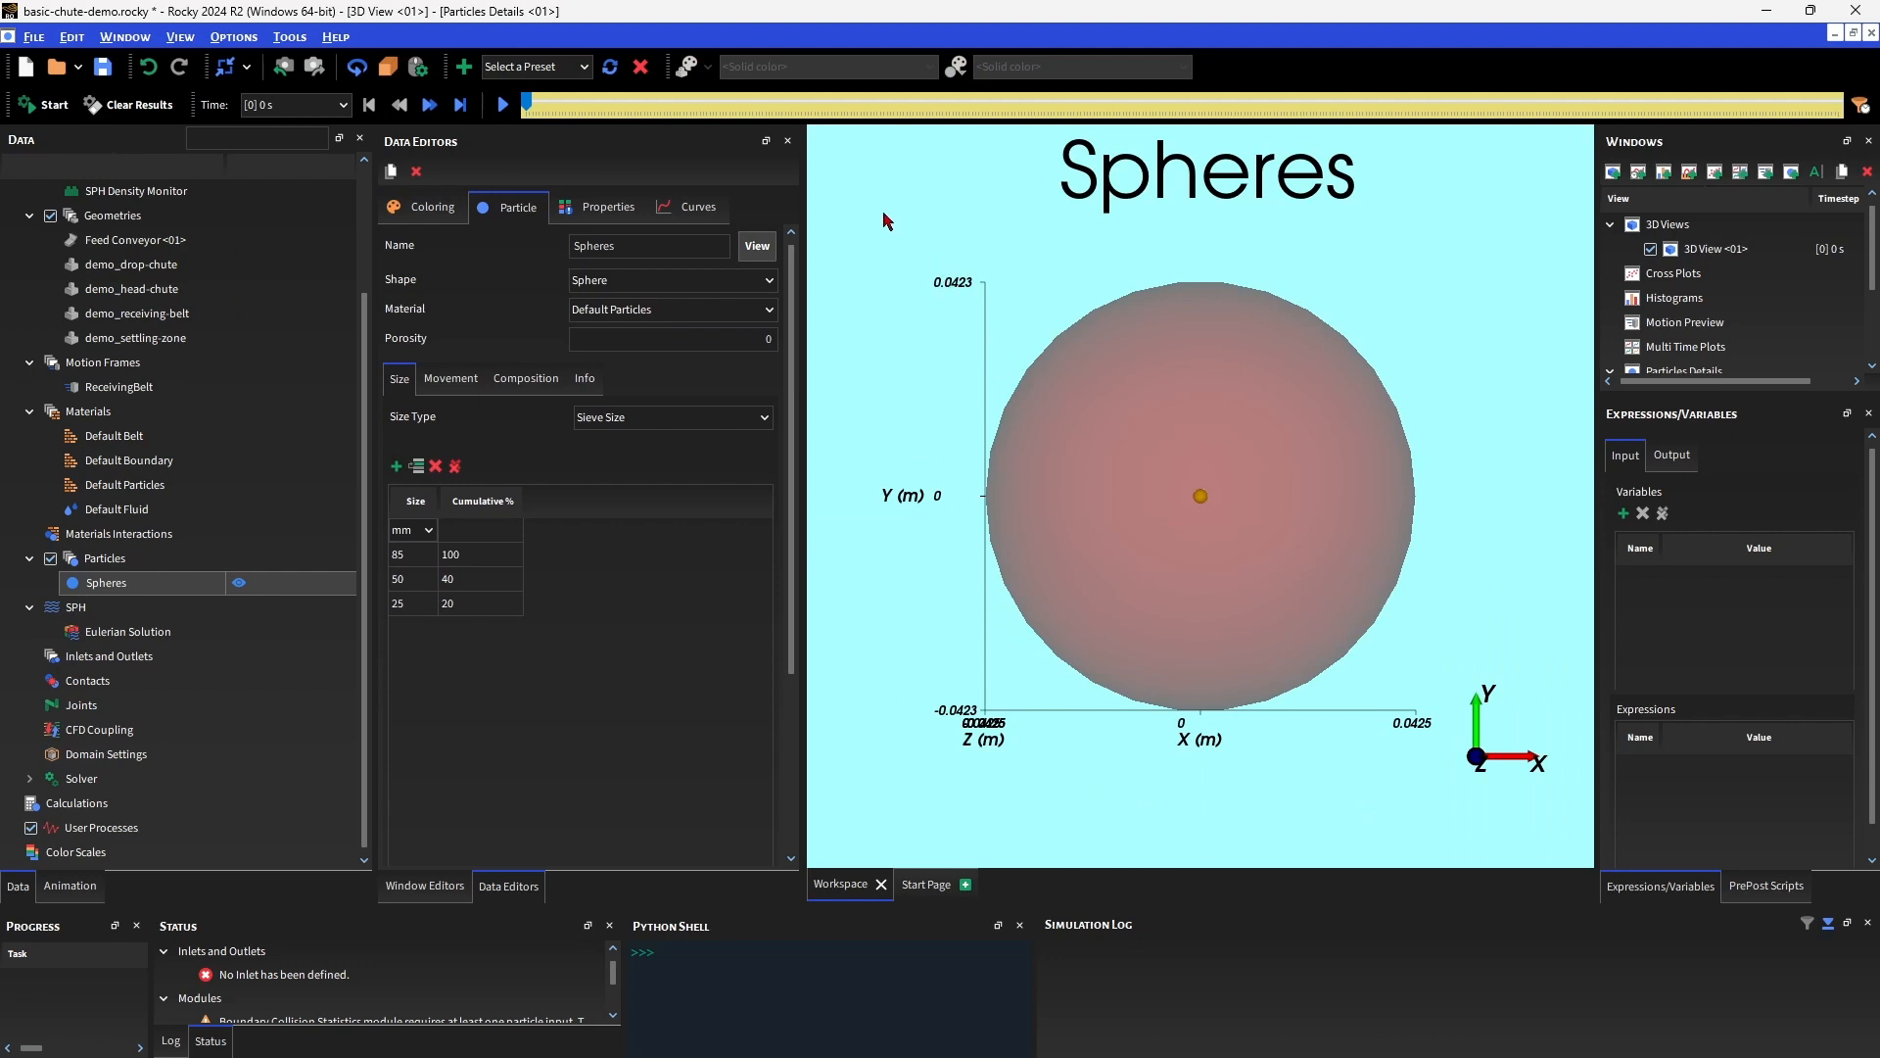
pyautogui.click(423, 207)
pyautogui.click(496, 273)
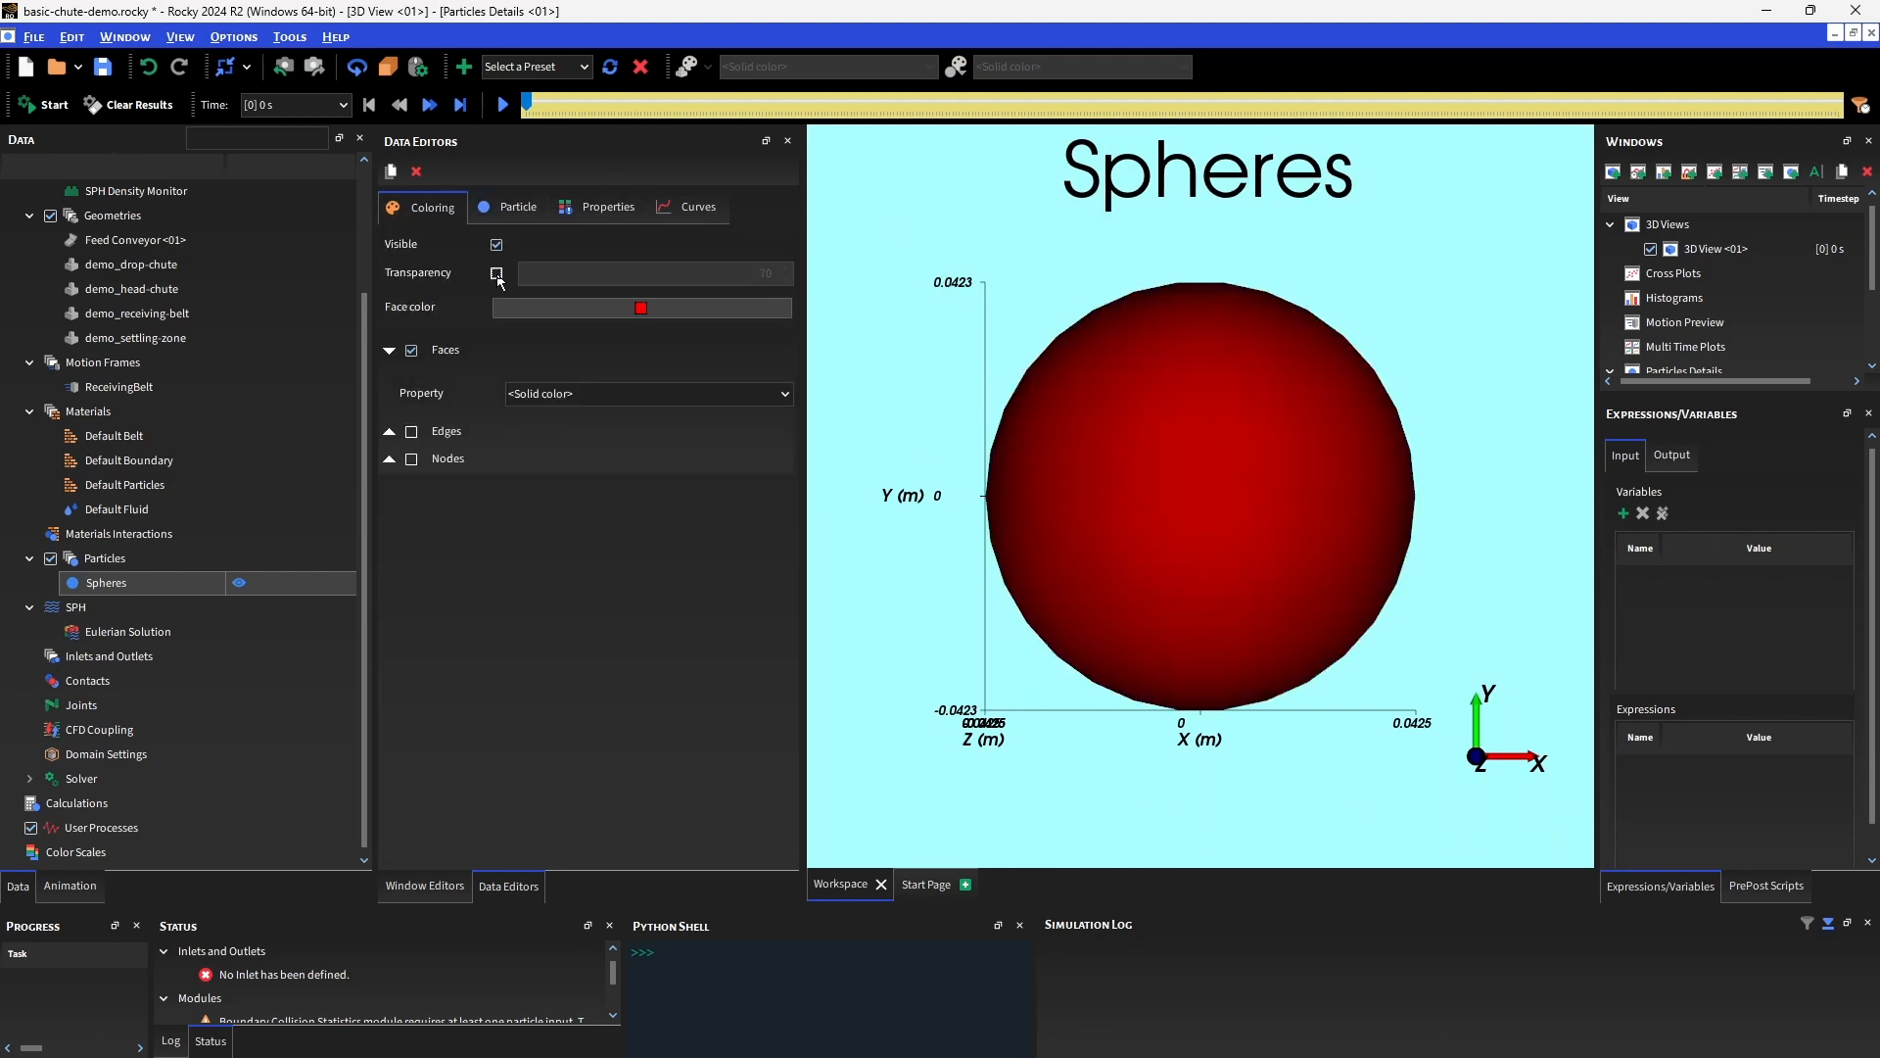
# Set the Rolling Resistance of the Spheres particle to 0.4.
pyautogui.click(506, 207)
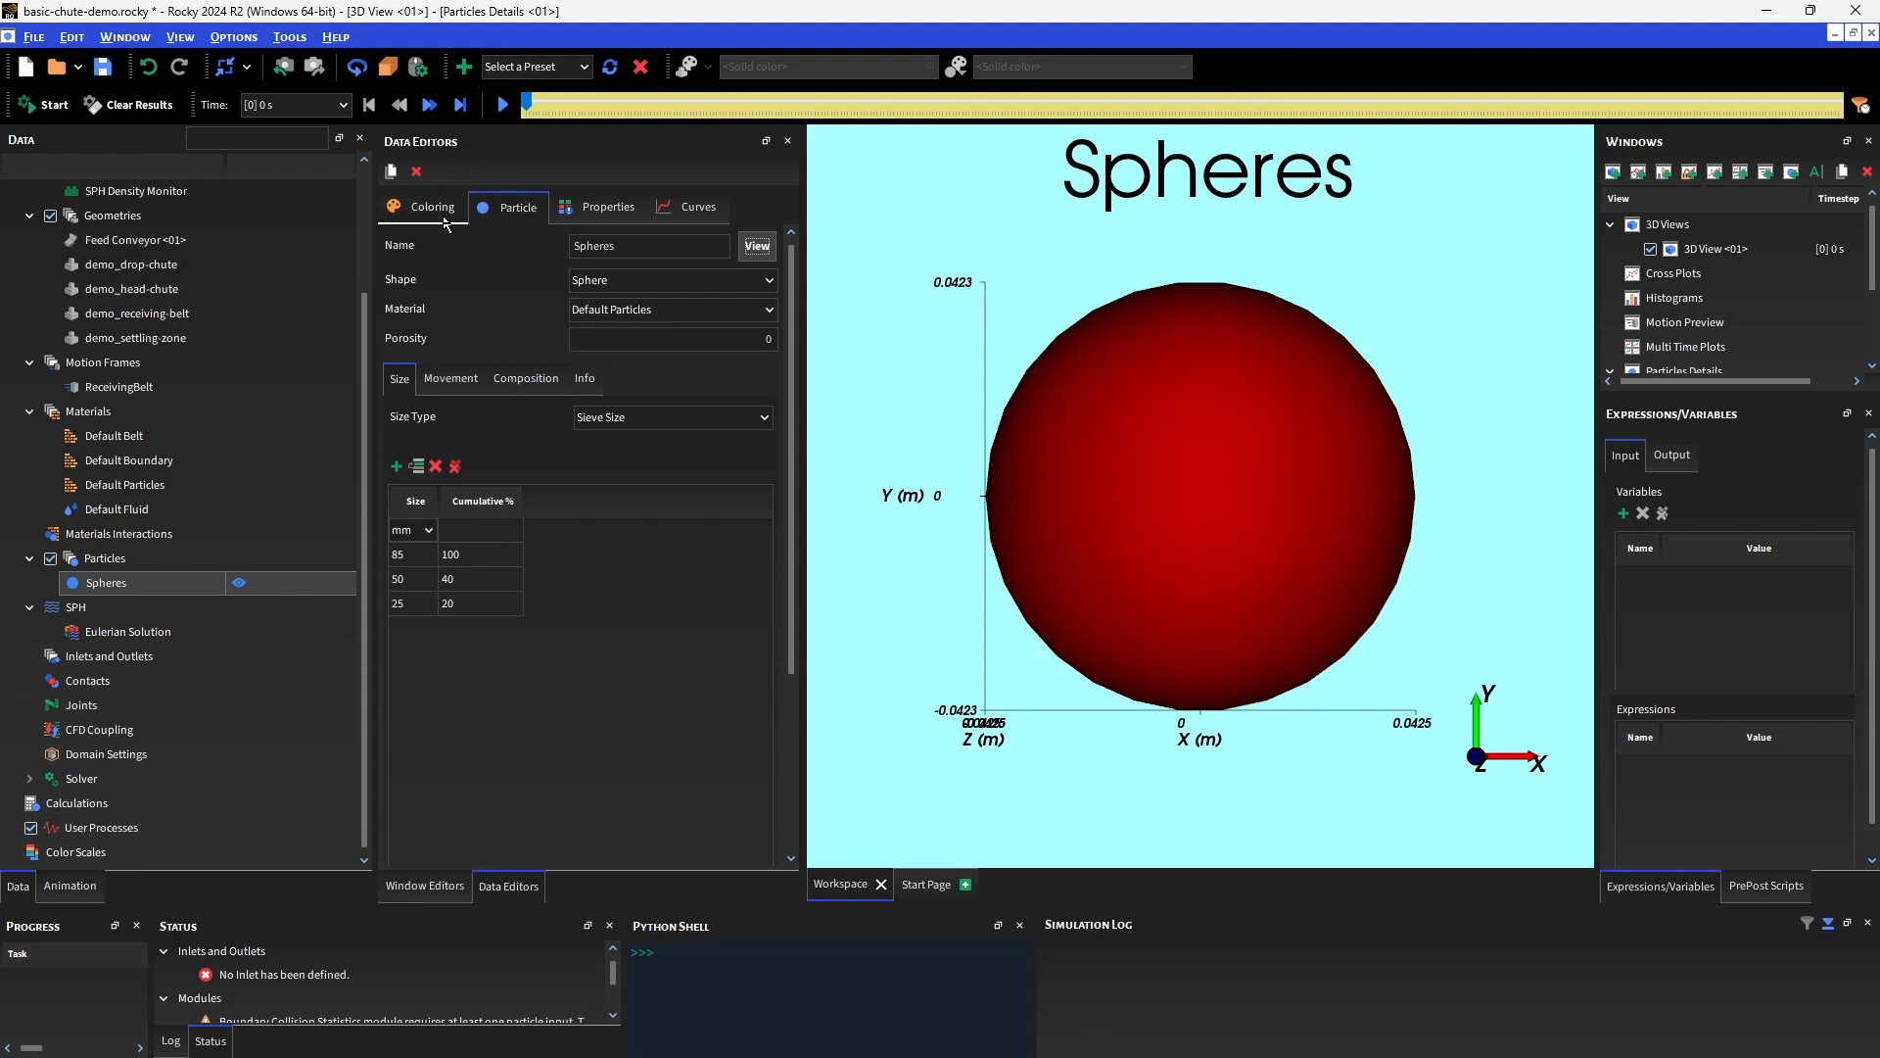
pyautogui.click(468, 388)
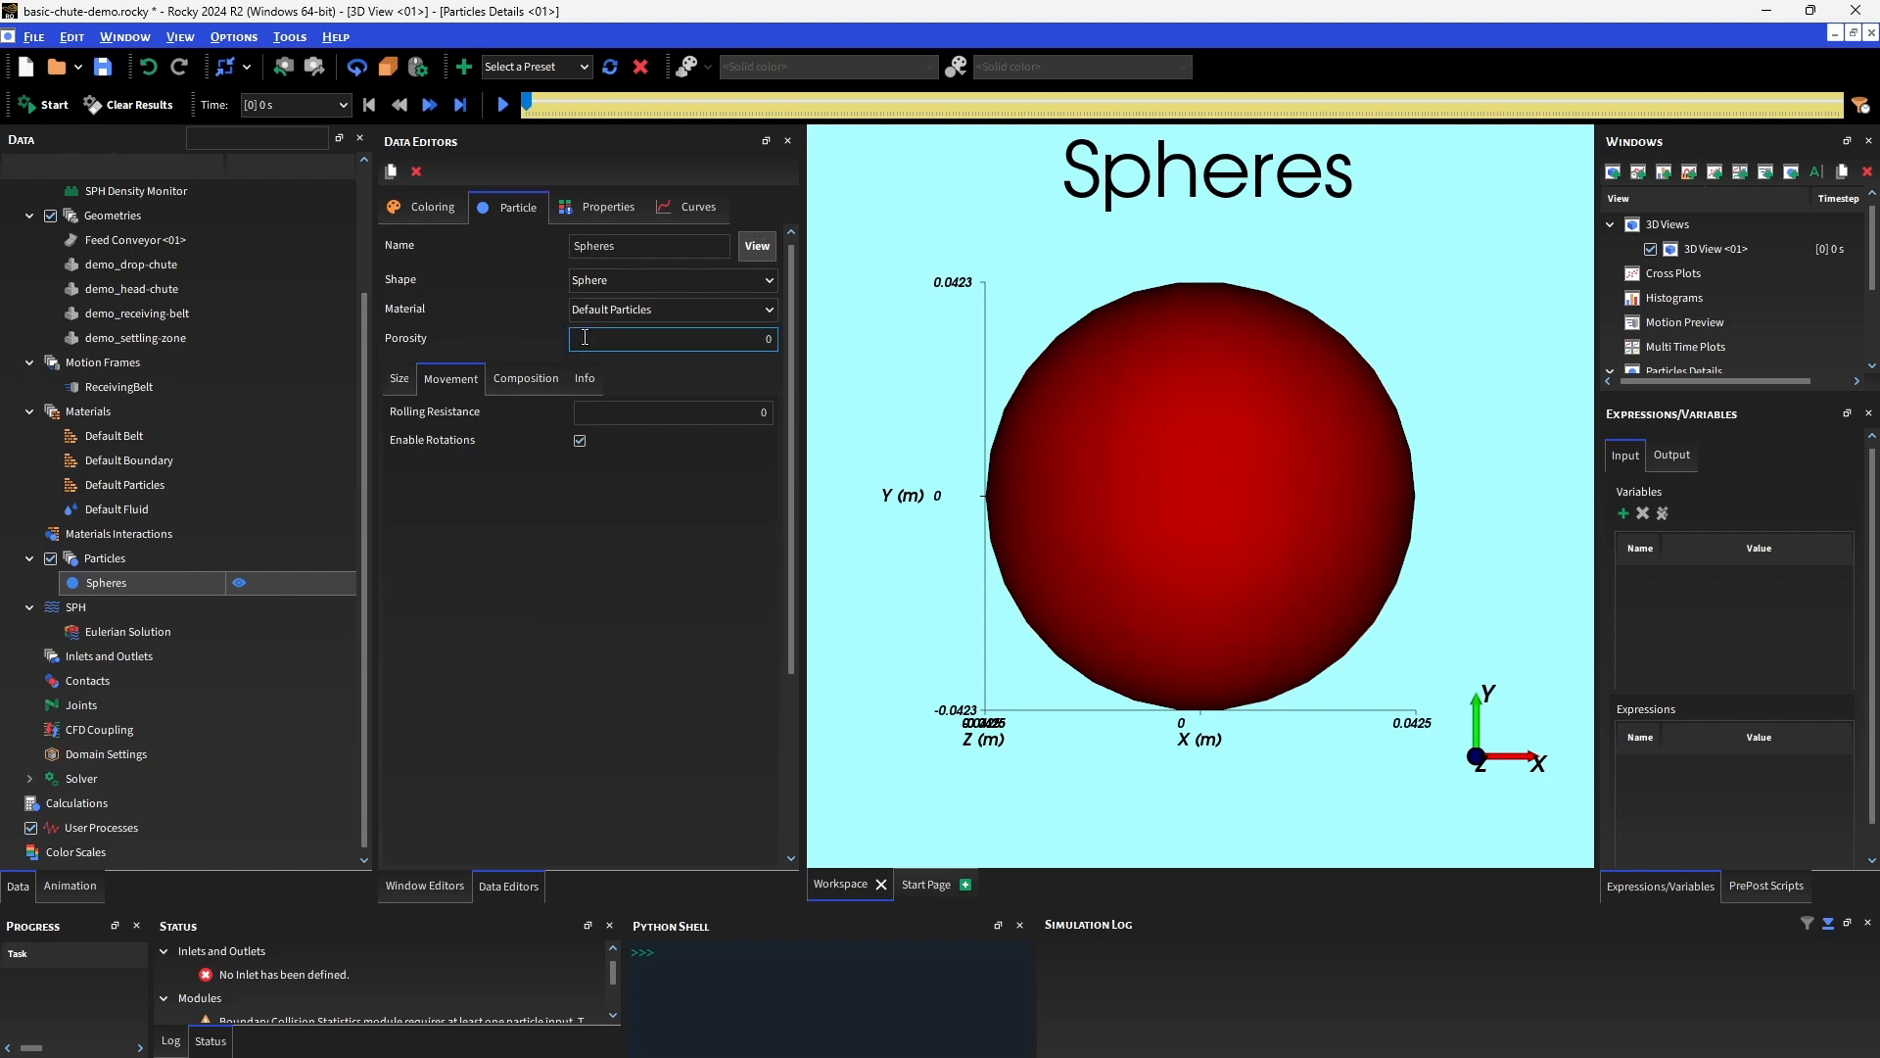
pyautogui.click(696, 413)
pyautogui.write('0.4')
# Create a second particle set and name it Lumps.
pyautogui.rightClick(106, 560)
pyautogui.click(202, 609)
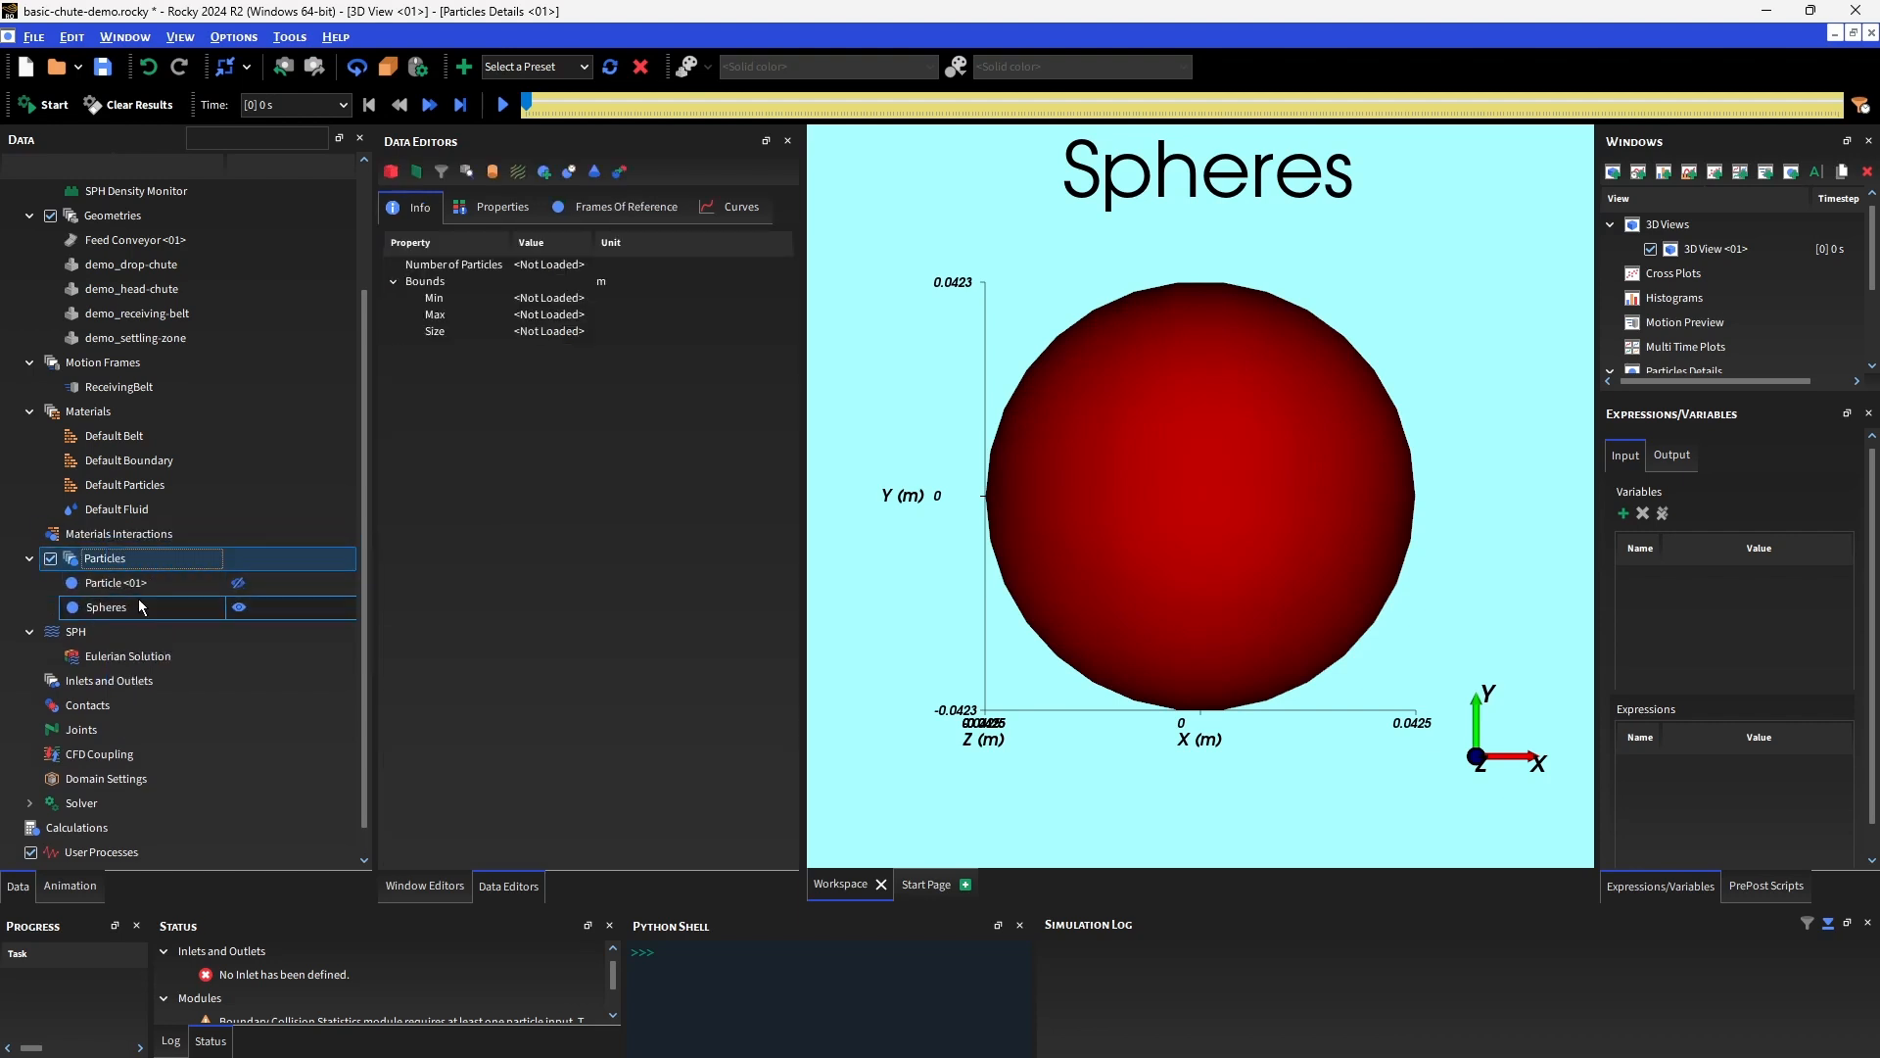
pyautogui.click(583, 246)
pyautogui.write('Lumps')
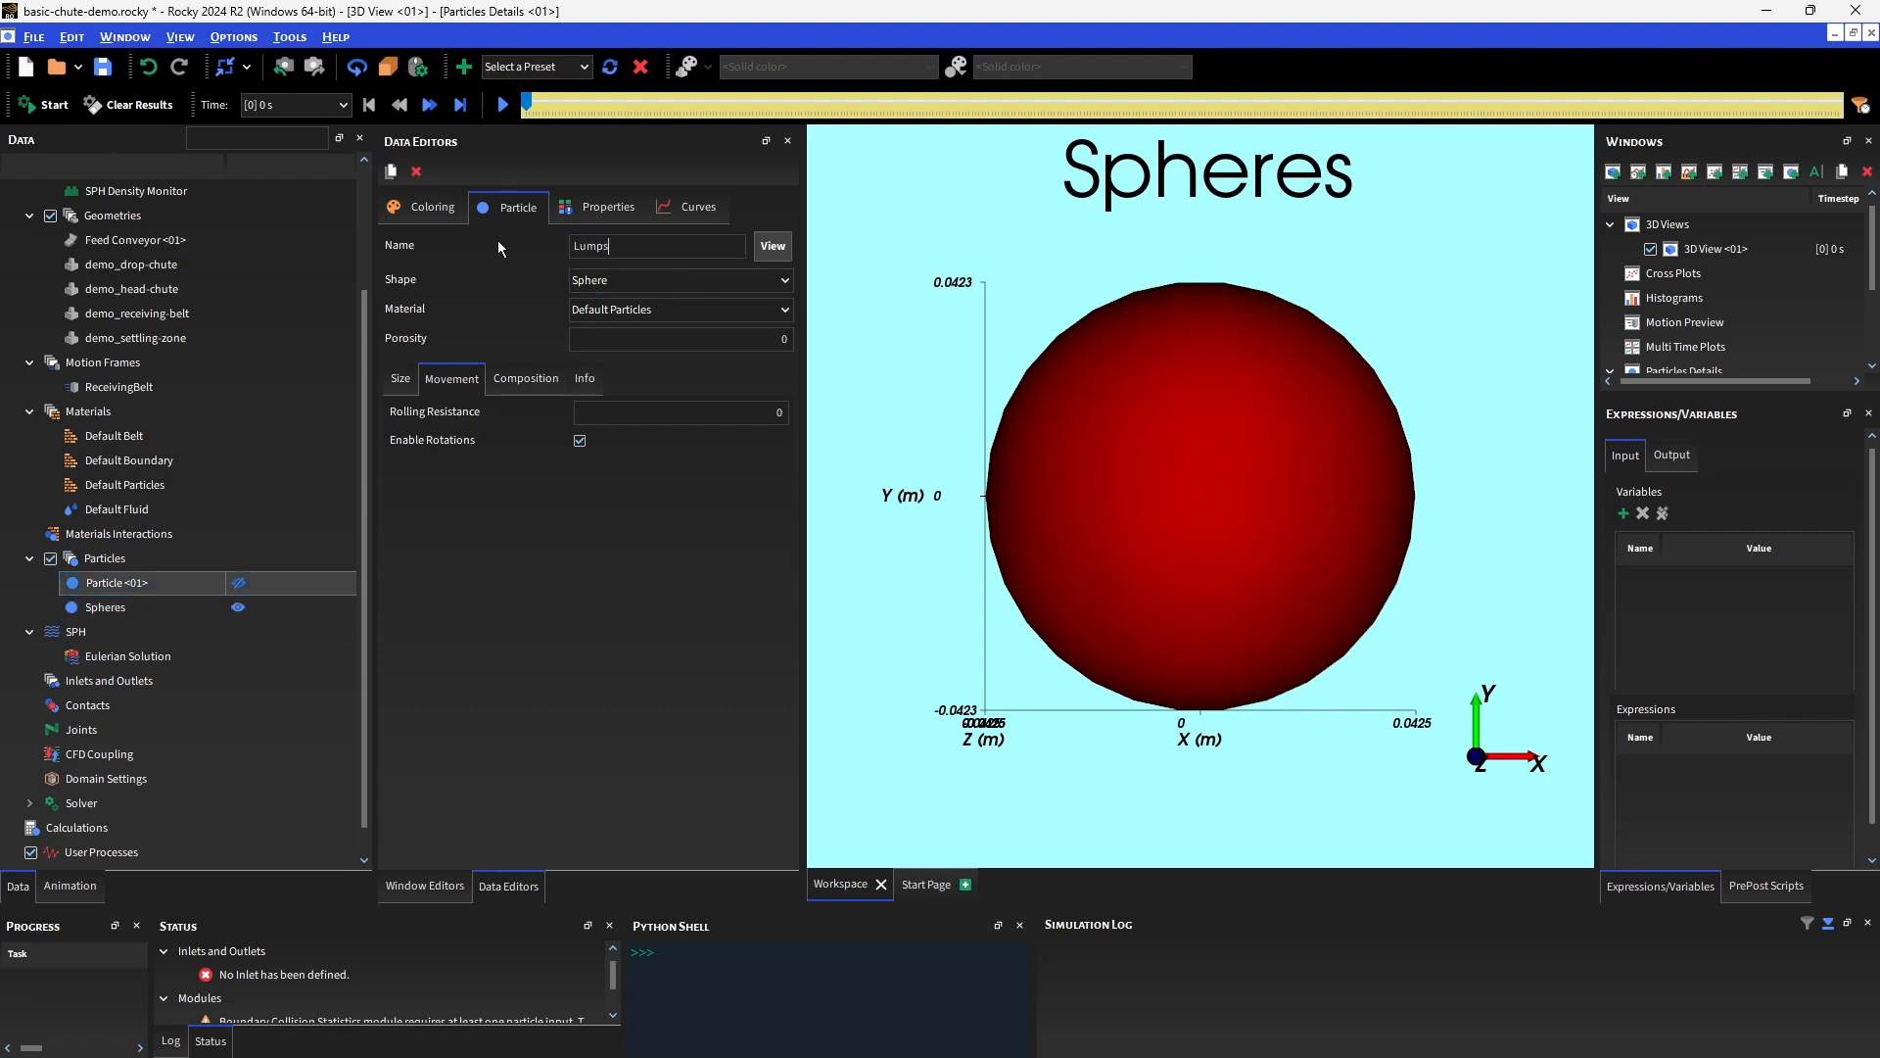
pyautogui.press('Return')
# Change the shape of the Lumps particle to Sphero-Polyhedron.
pyautogui.click(607, 281)
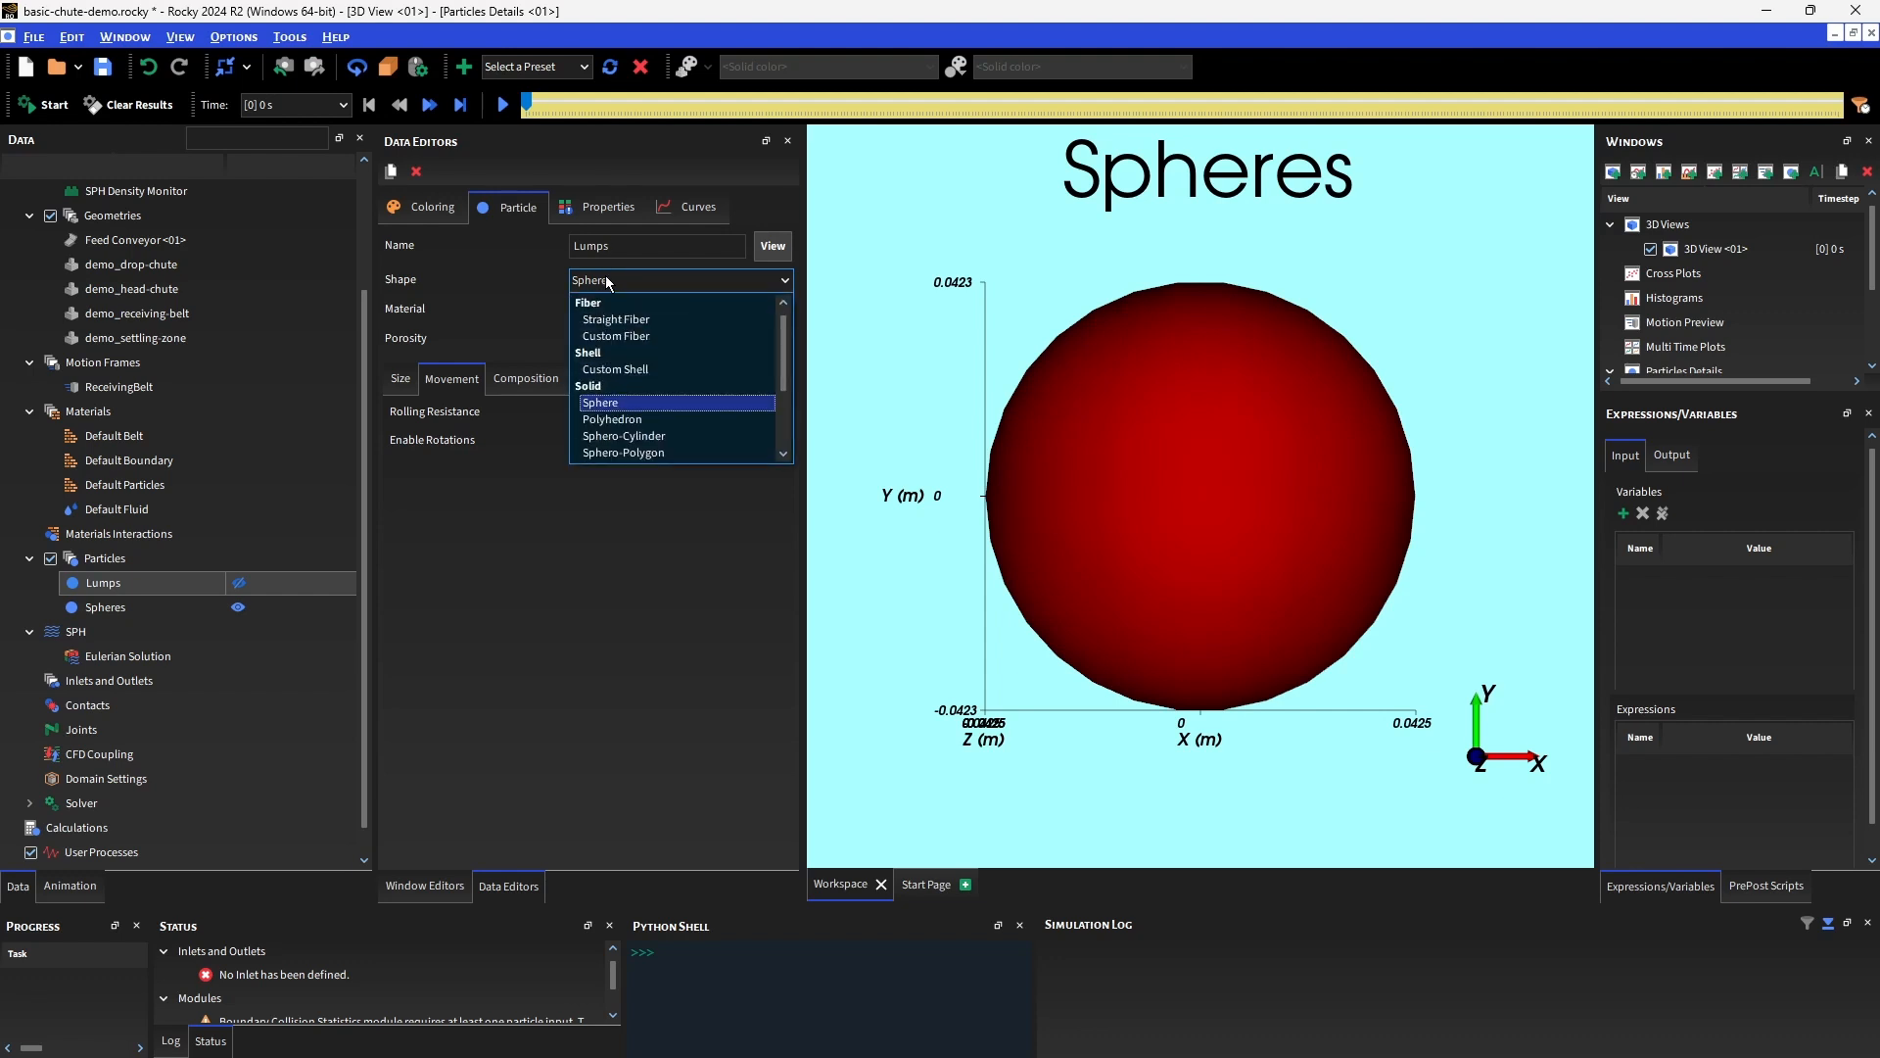
pyautogui.scroll(-2, 649, 343)
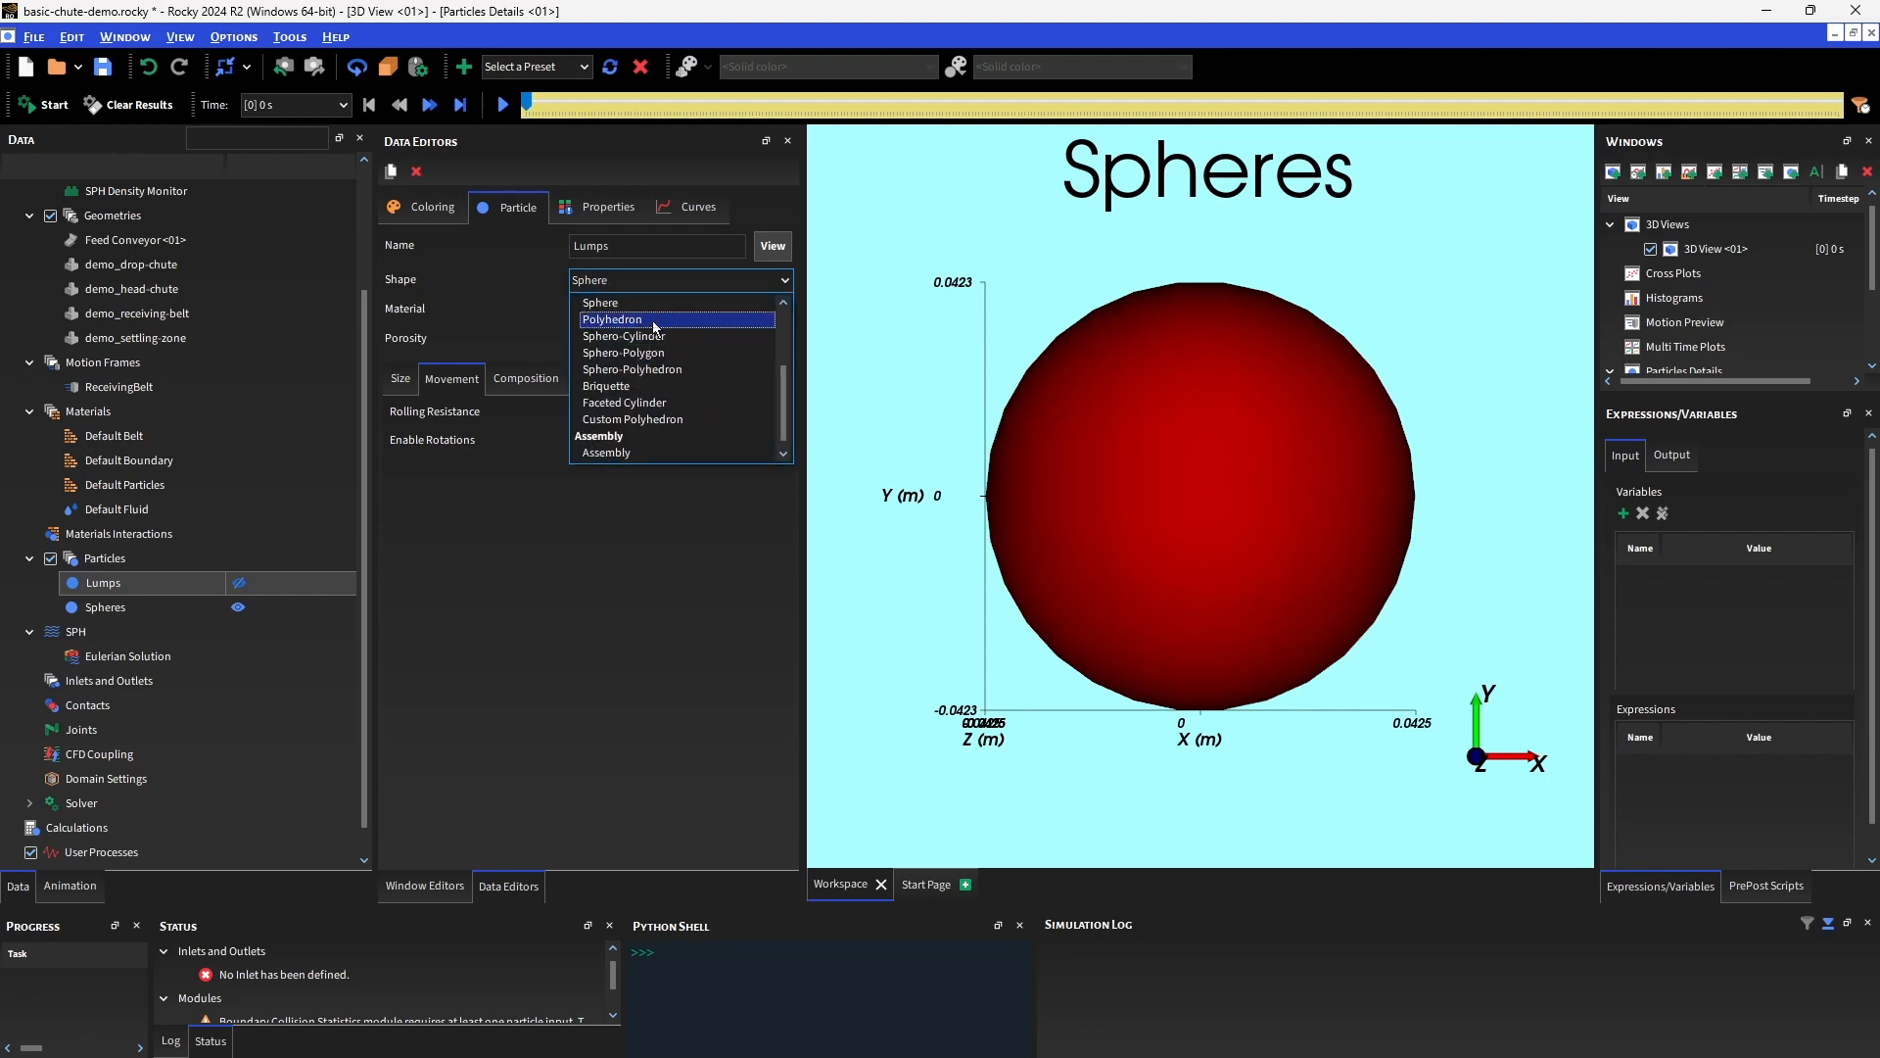
pyautogui.click(614, 370)
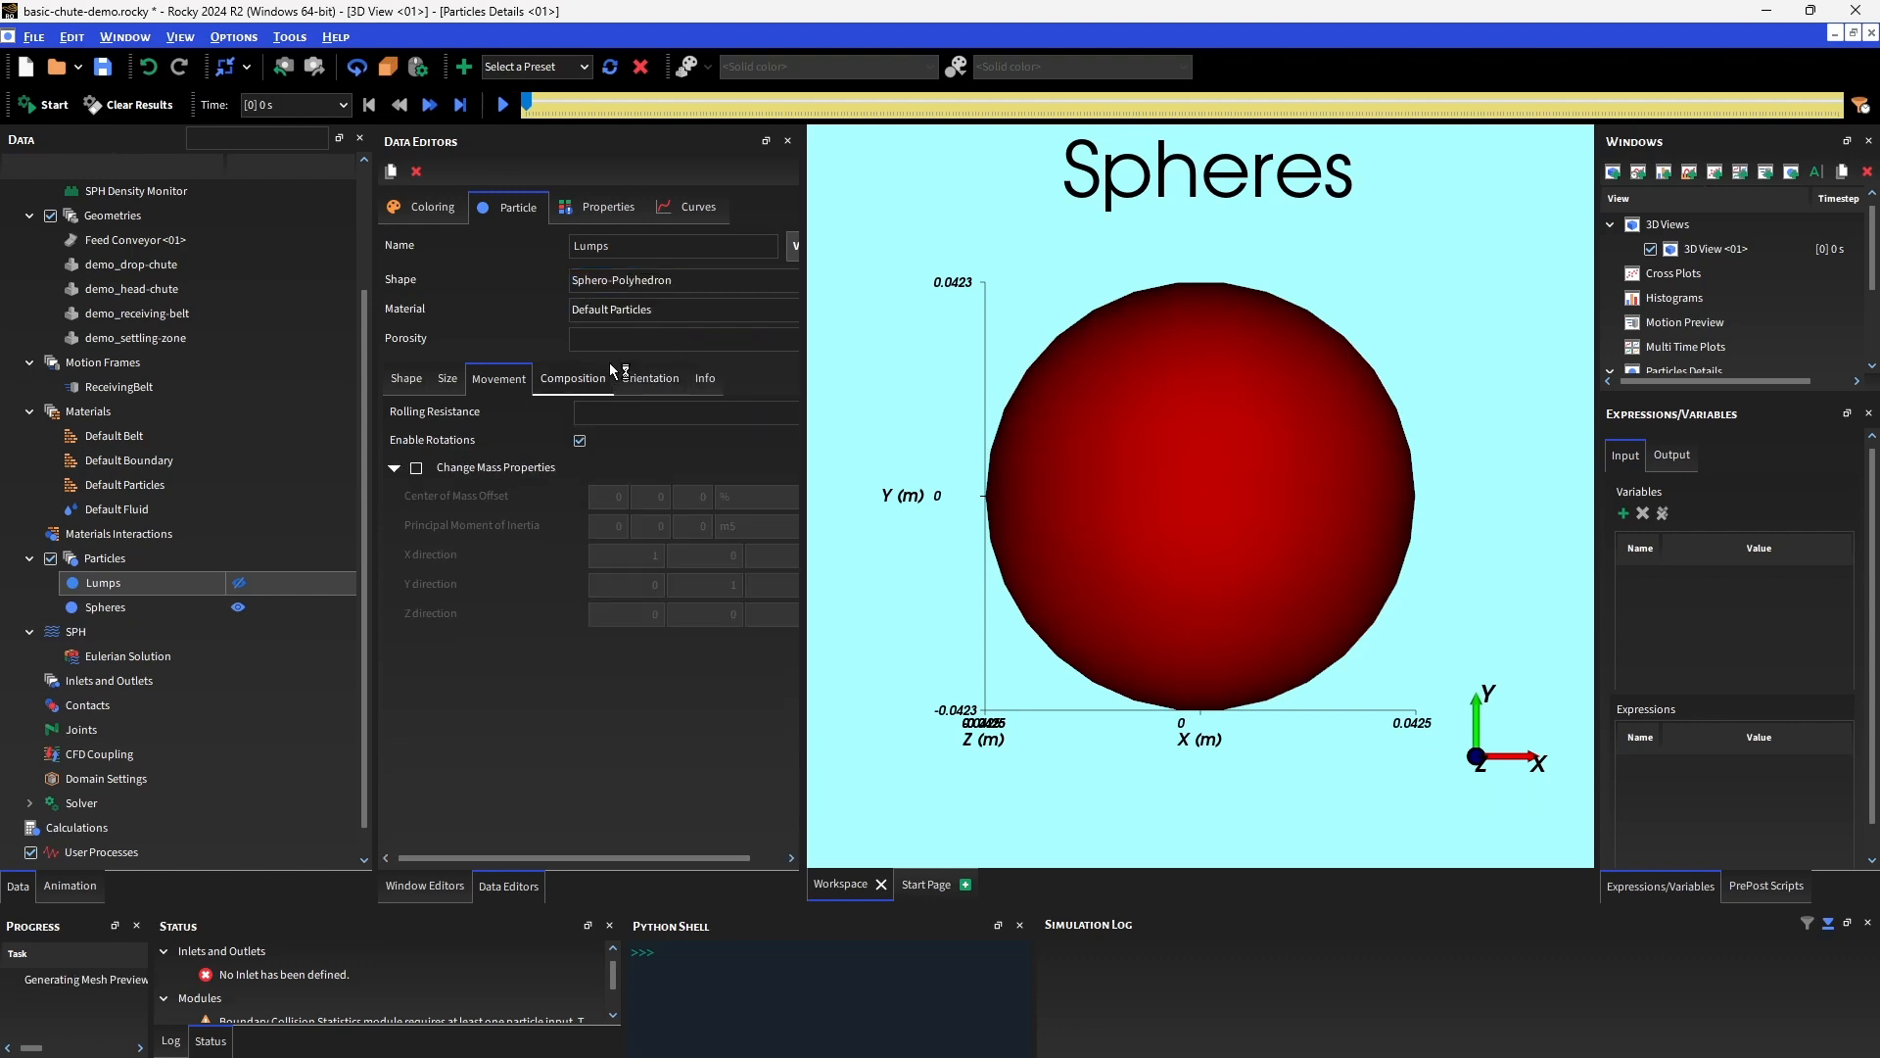
# Show the Lumps particle in the preview and turn off its transparency.
pyautogui.click(239, 584)
pyautogui.click(423, 212)
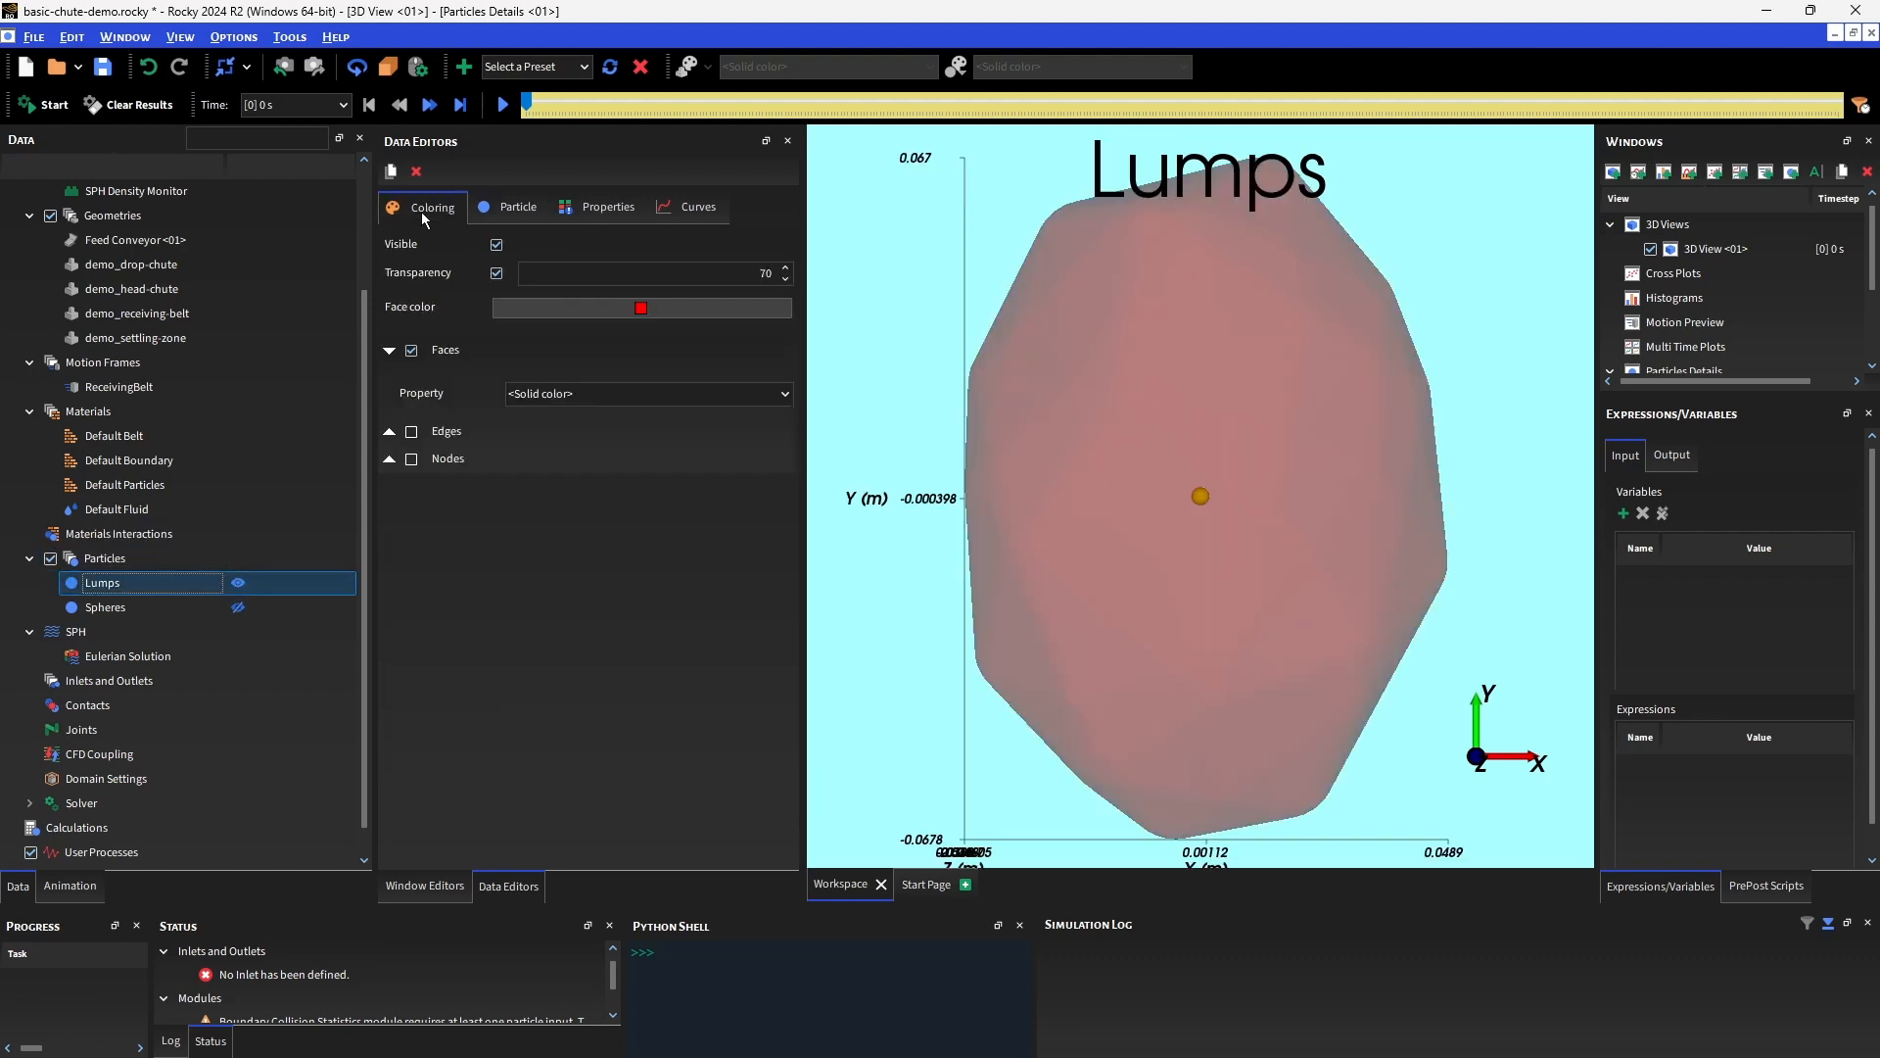
pyautogui.click(496, 273)
pyautogui.scroll(-4, 974, 343)
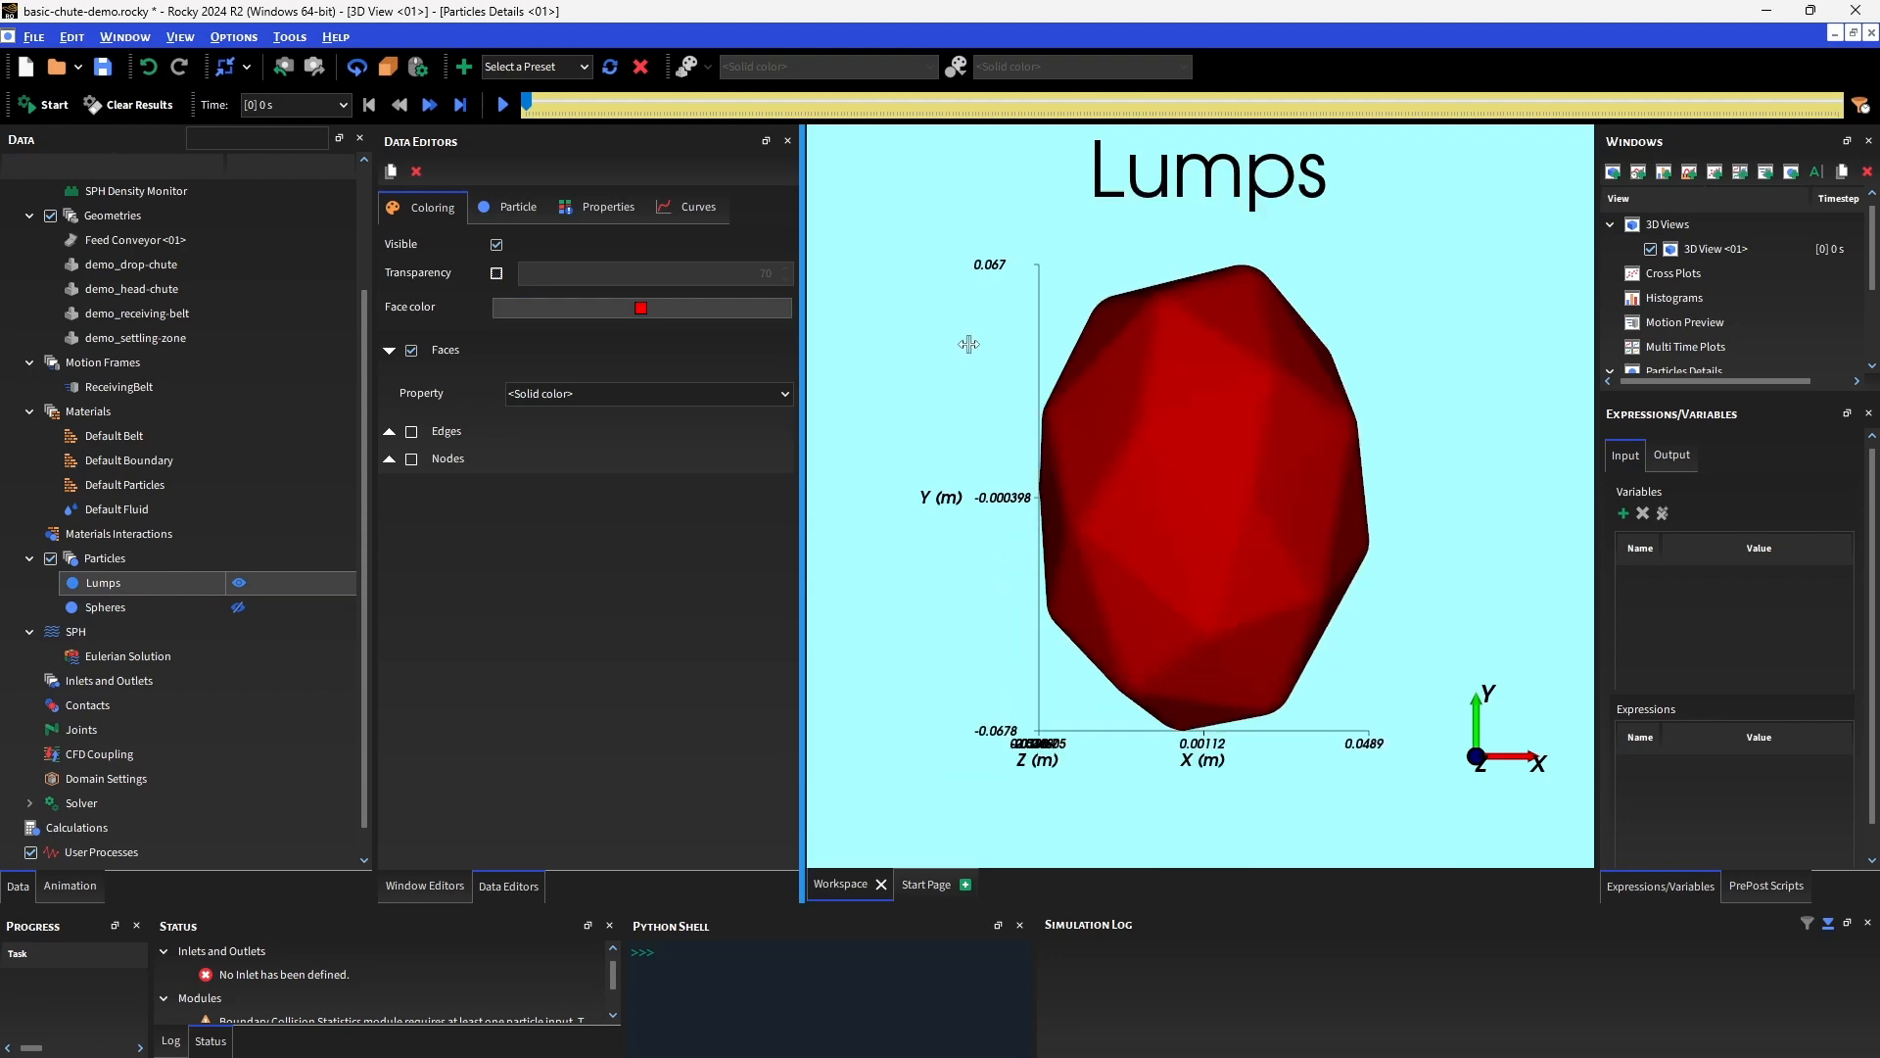
# Set the Lumps' vertical aspect ratio to 1.35 and number of corners to 18.
pyautogui.click(517, 208)
pyautogui.click(407, 379)
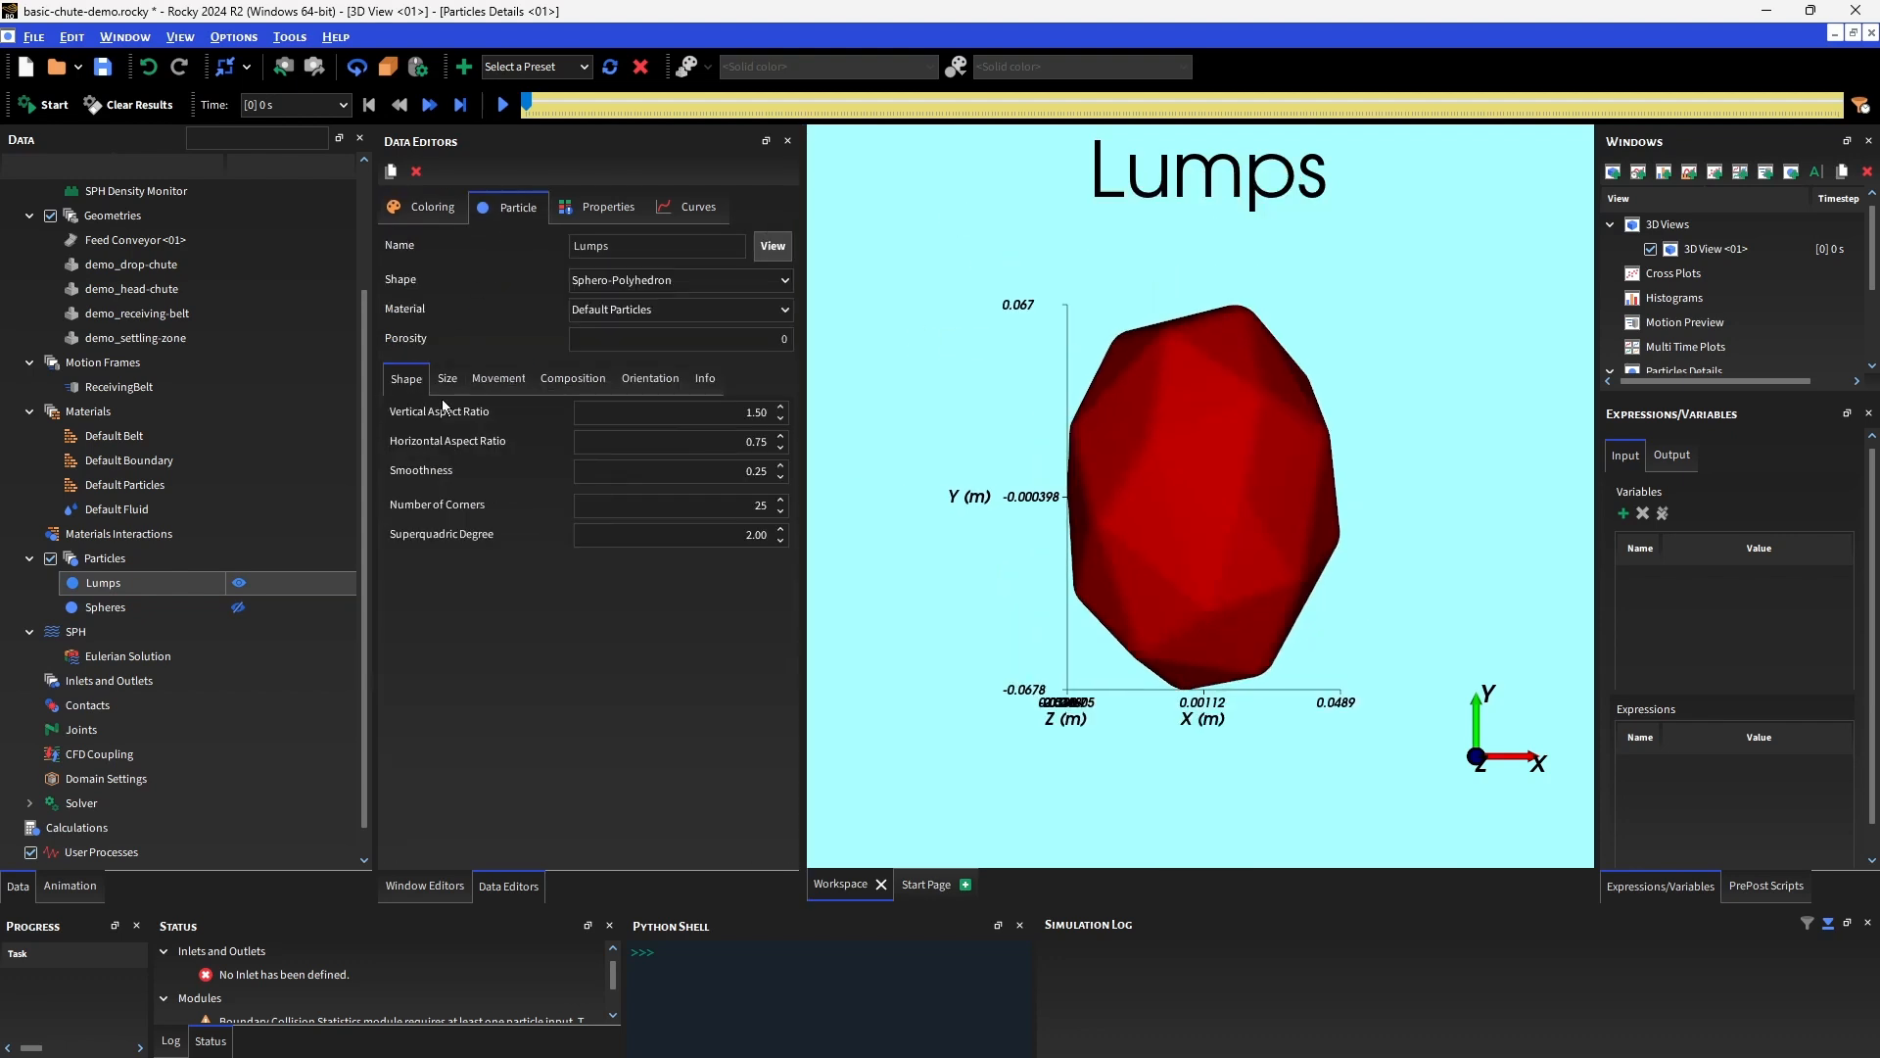
pyautogui.click(782, 419)
pyautogui.click(781, 513)
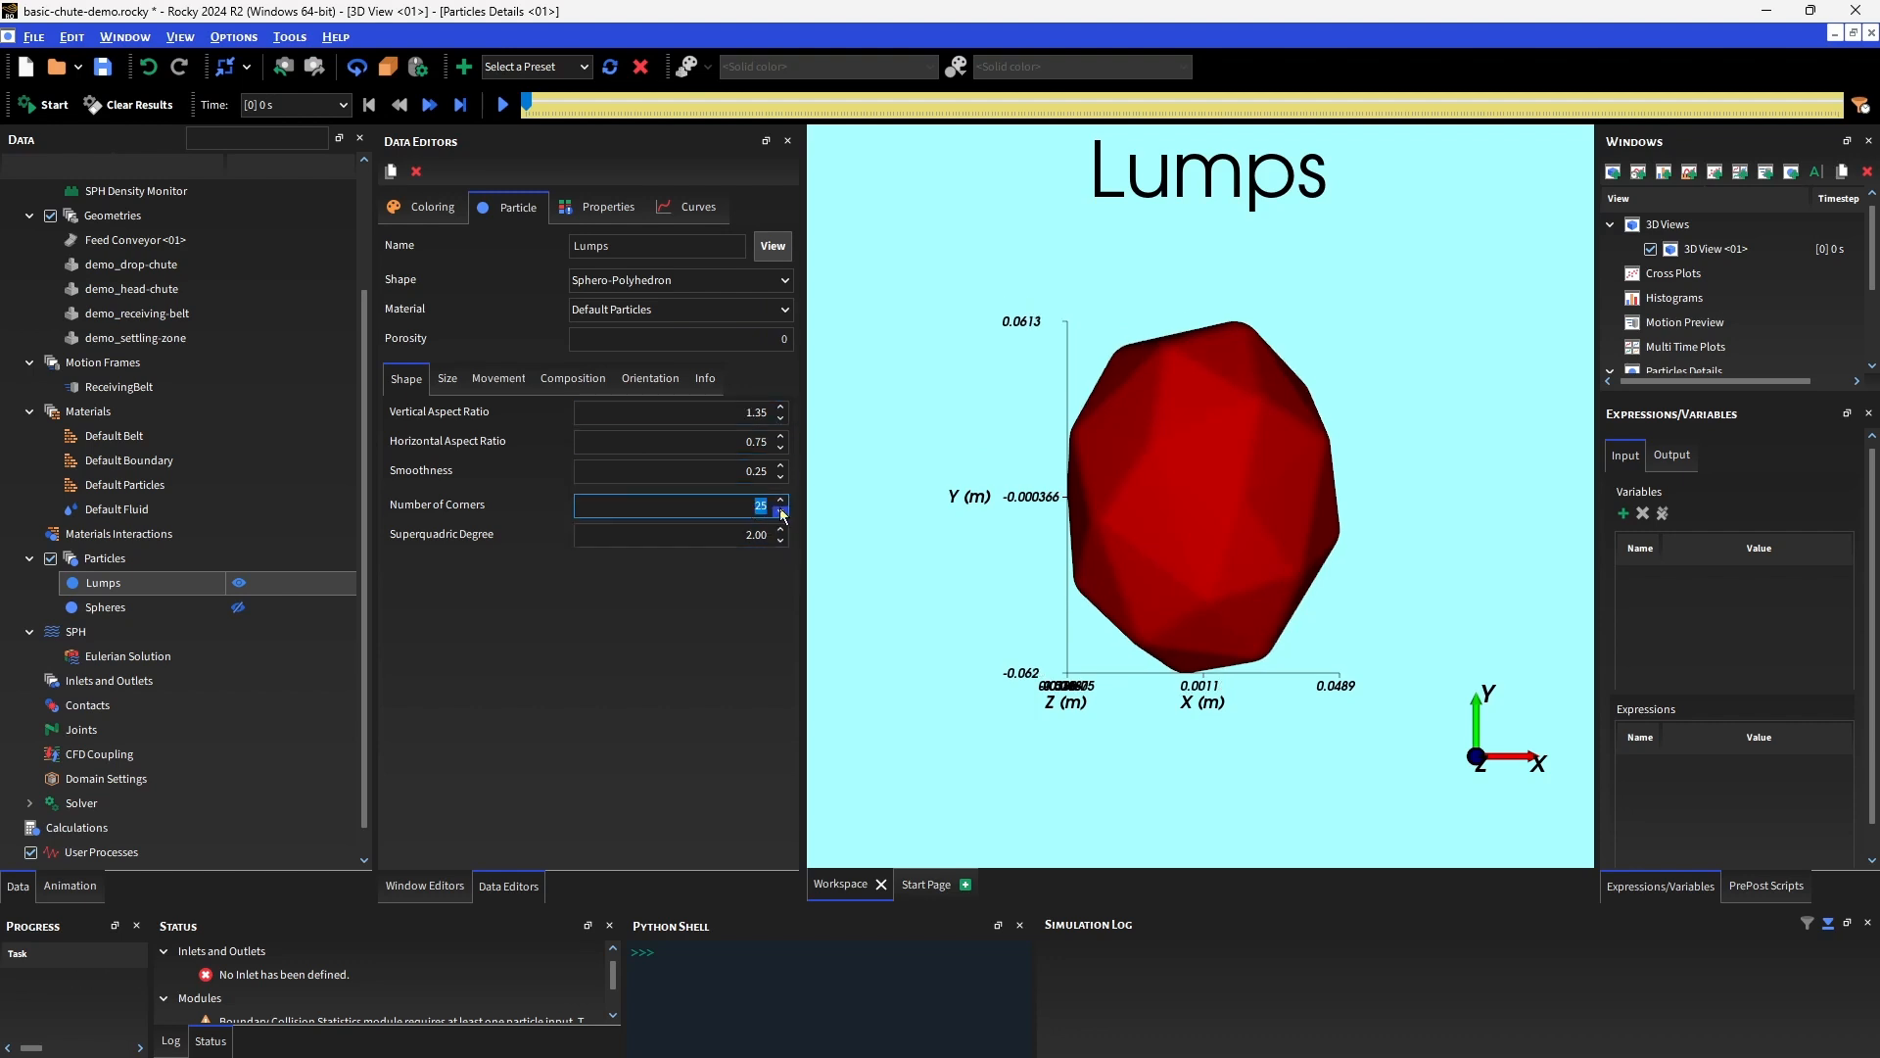
pyautogui.write('18')
pyautogui.press('Return')
# Add two more rows to the Lumps' size distribution and switch the size unit to mm.
pyautogui.click(446, 379)
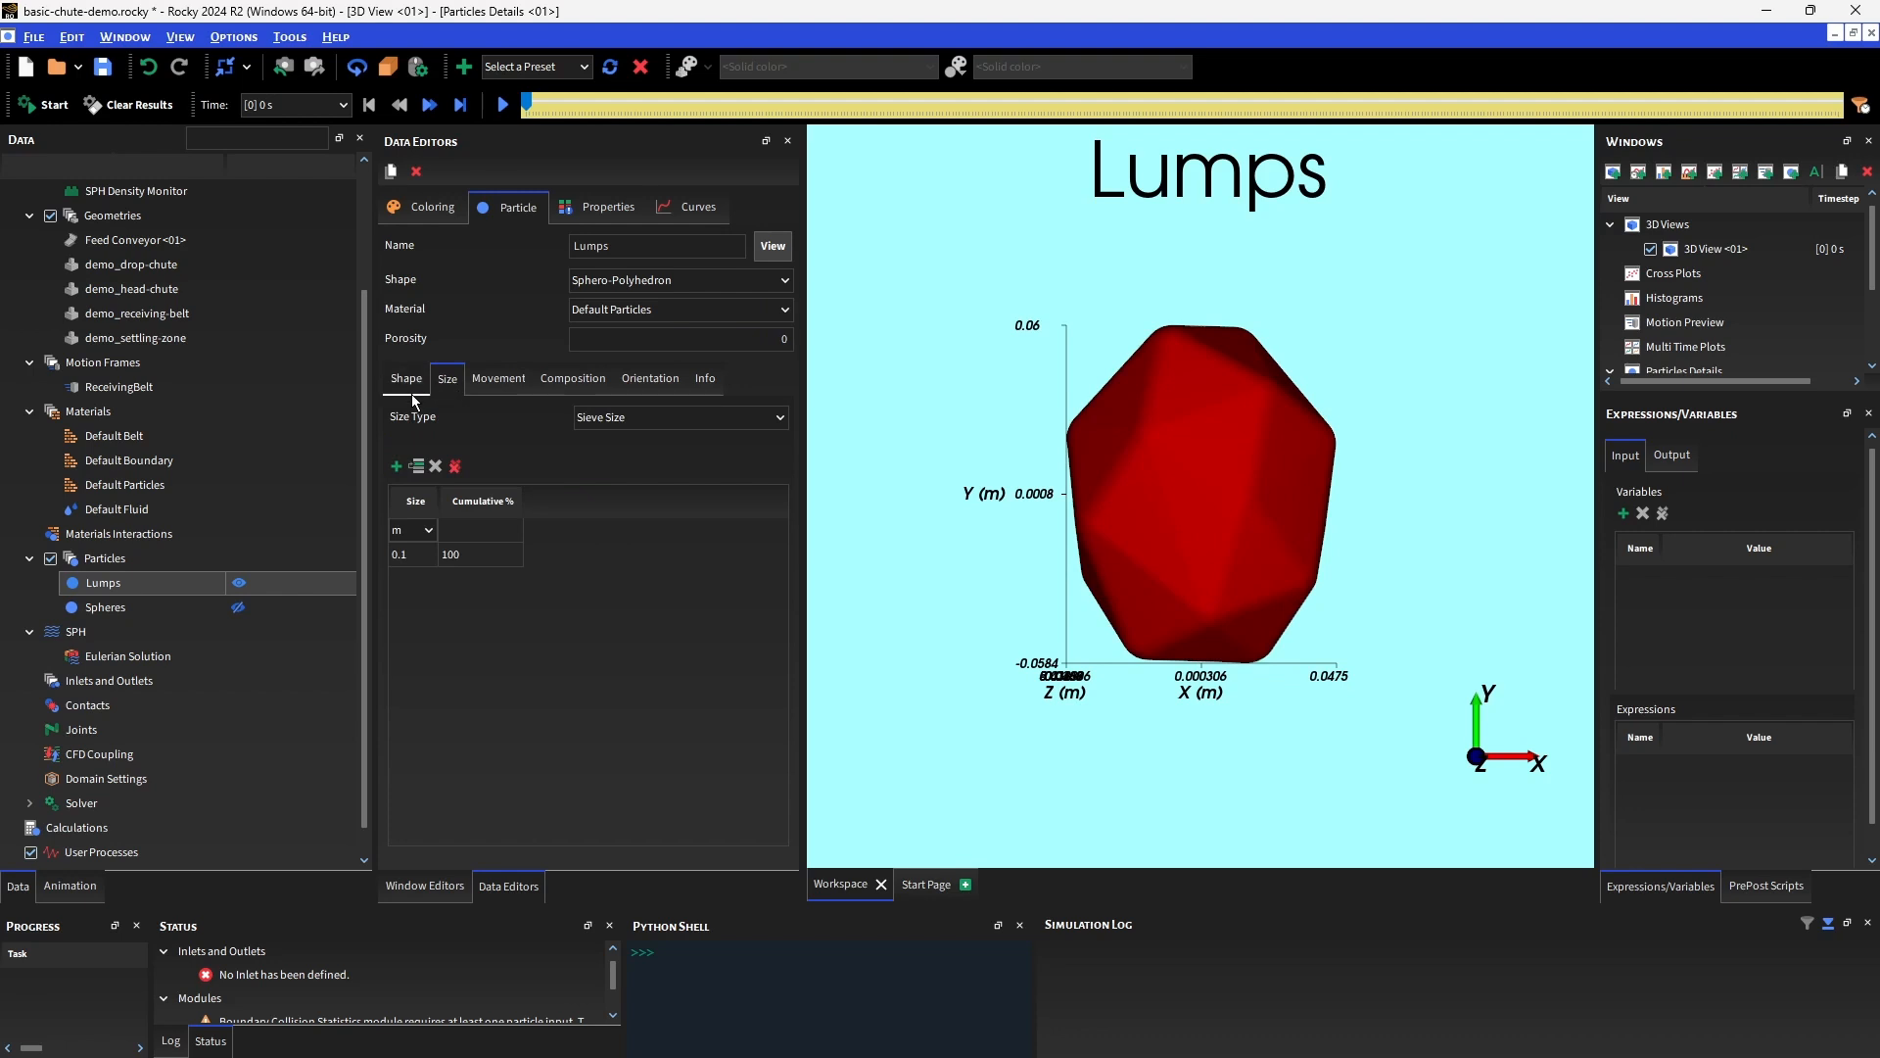
pyautogui.click(396, 466)
pyautogui.click(397, 466)
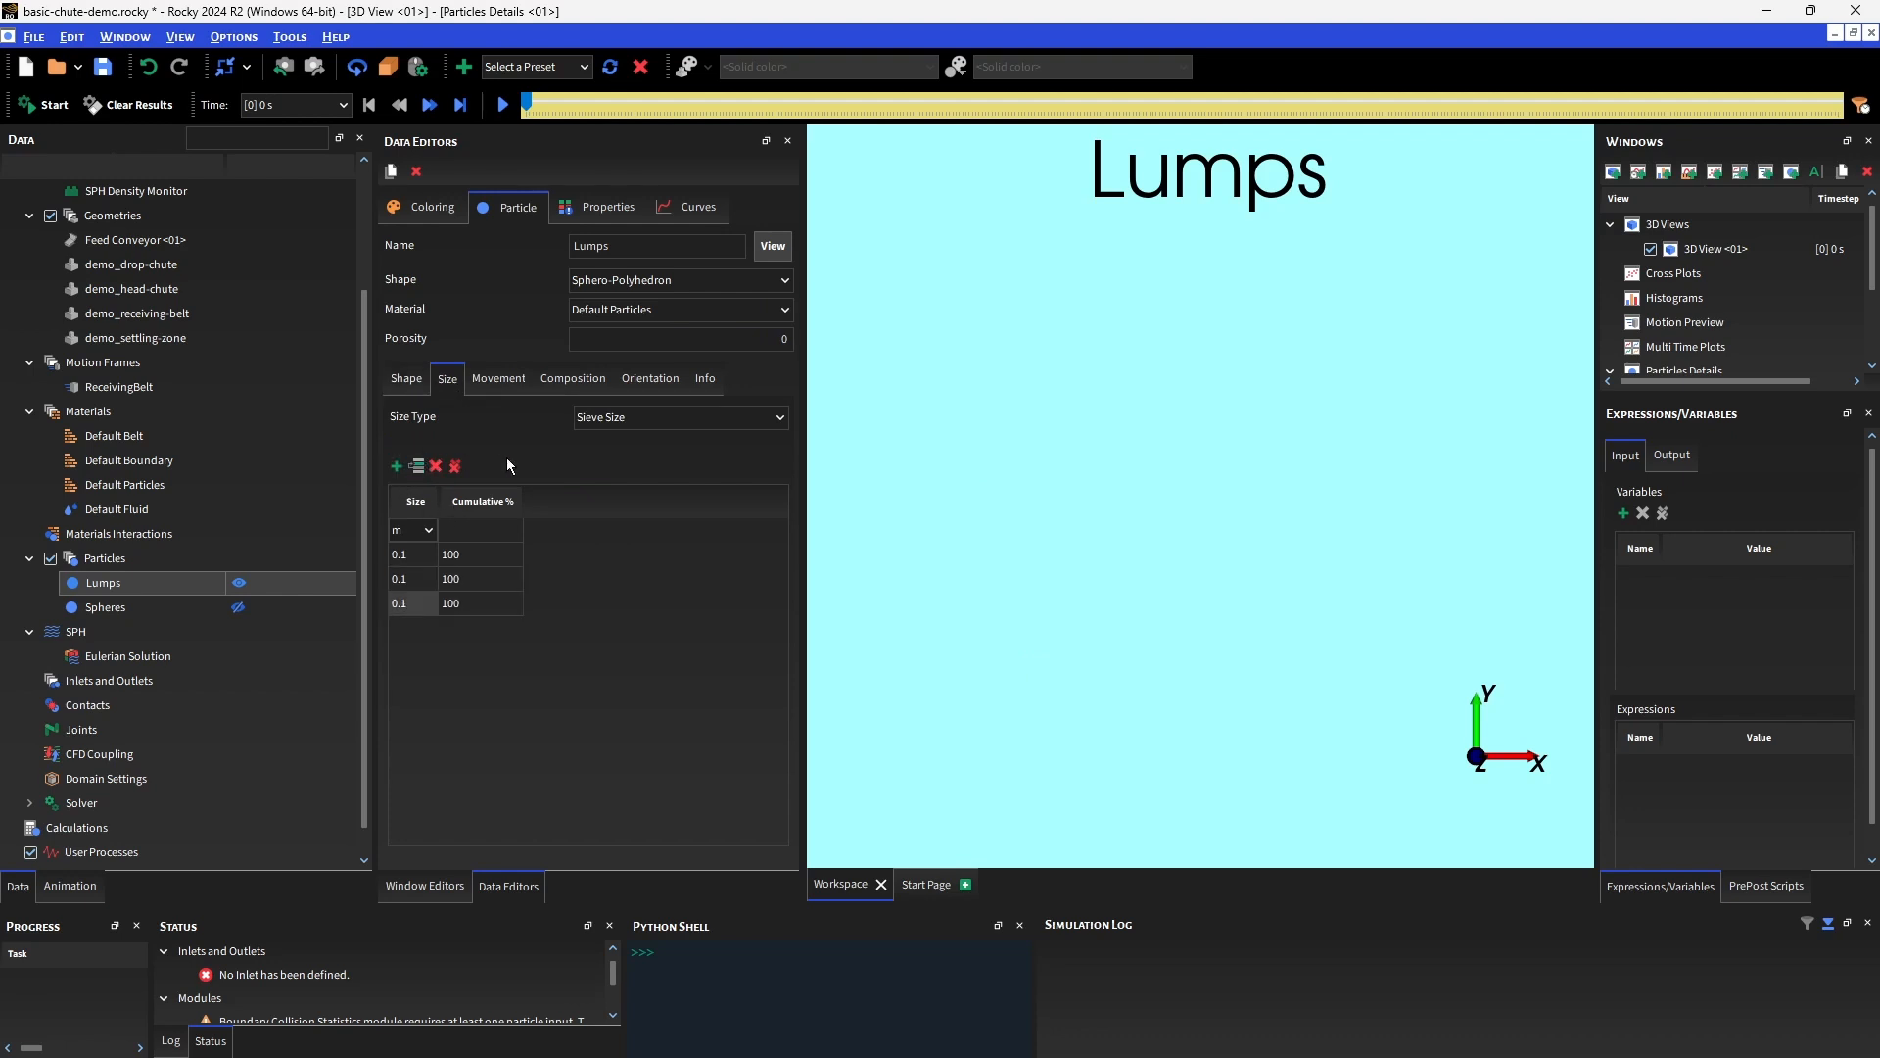
pyautogui.click(428, 529)
pyautogui.click(424, 553)
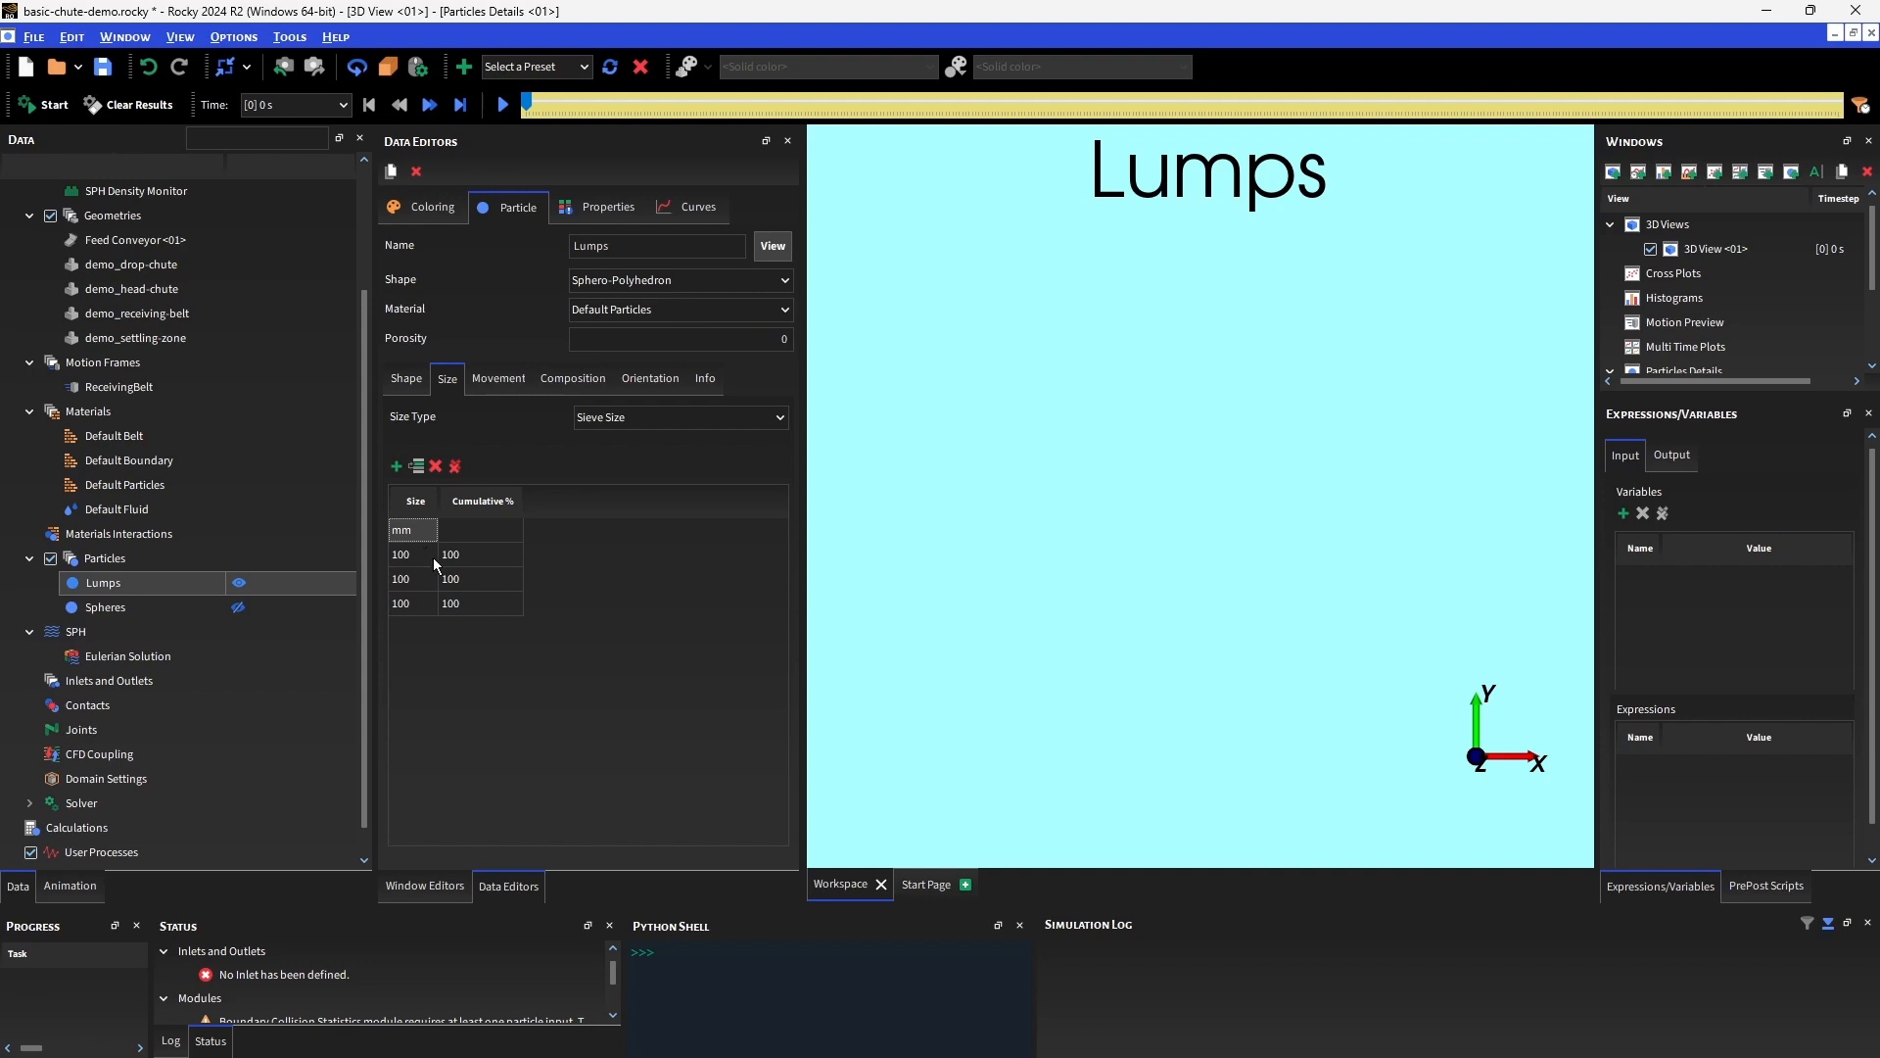
# Set the Lumps' first size to 400 mm and third to 85 mm, with cumulative percentages of 96 for 100 mm and 30 for 85 mm.
pyautogui.click(427, 556)
pyautogui.write('400')
pyautogui.click(420, 609)
pyautogui.doubleClick(419, 578)
pyautogui.doubleClick(459, 579)
pyautogui.write('96')
pyautogui.doubleClick(480, 603)
pyautogui.write('30')
pyautogui.press('Return')
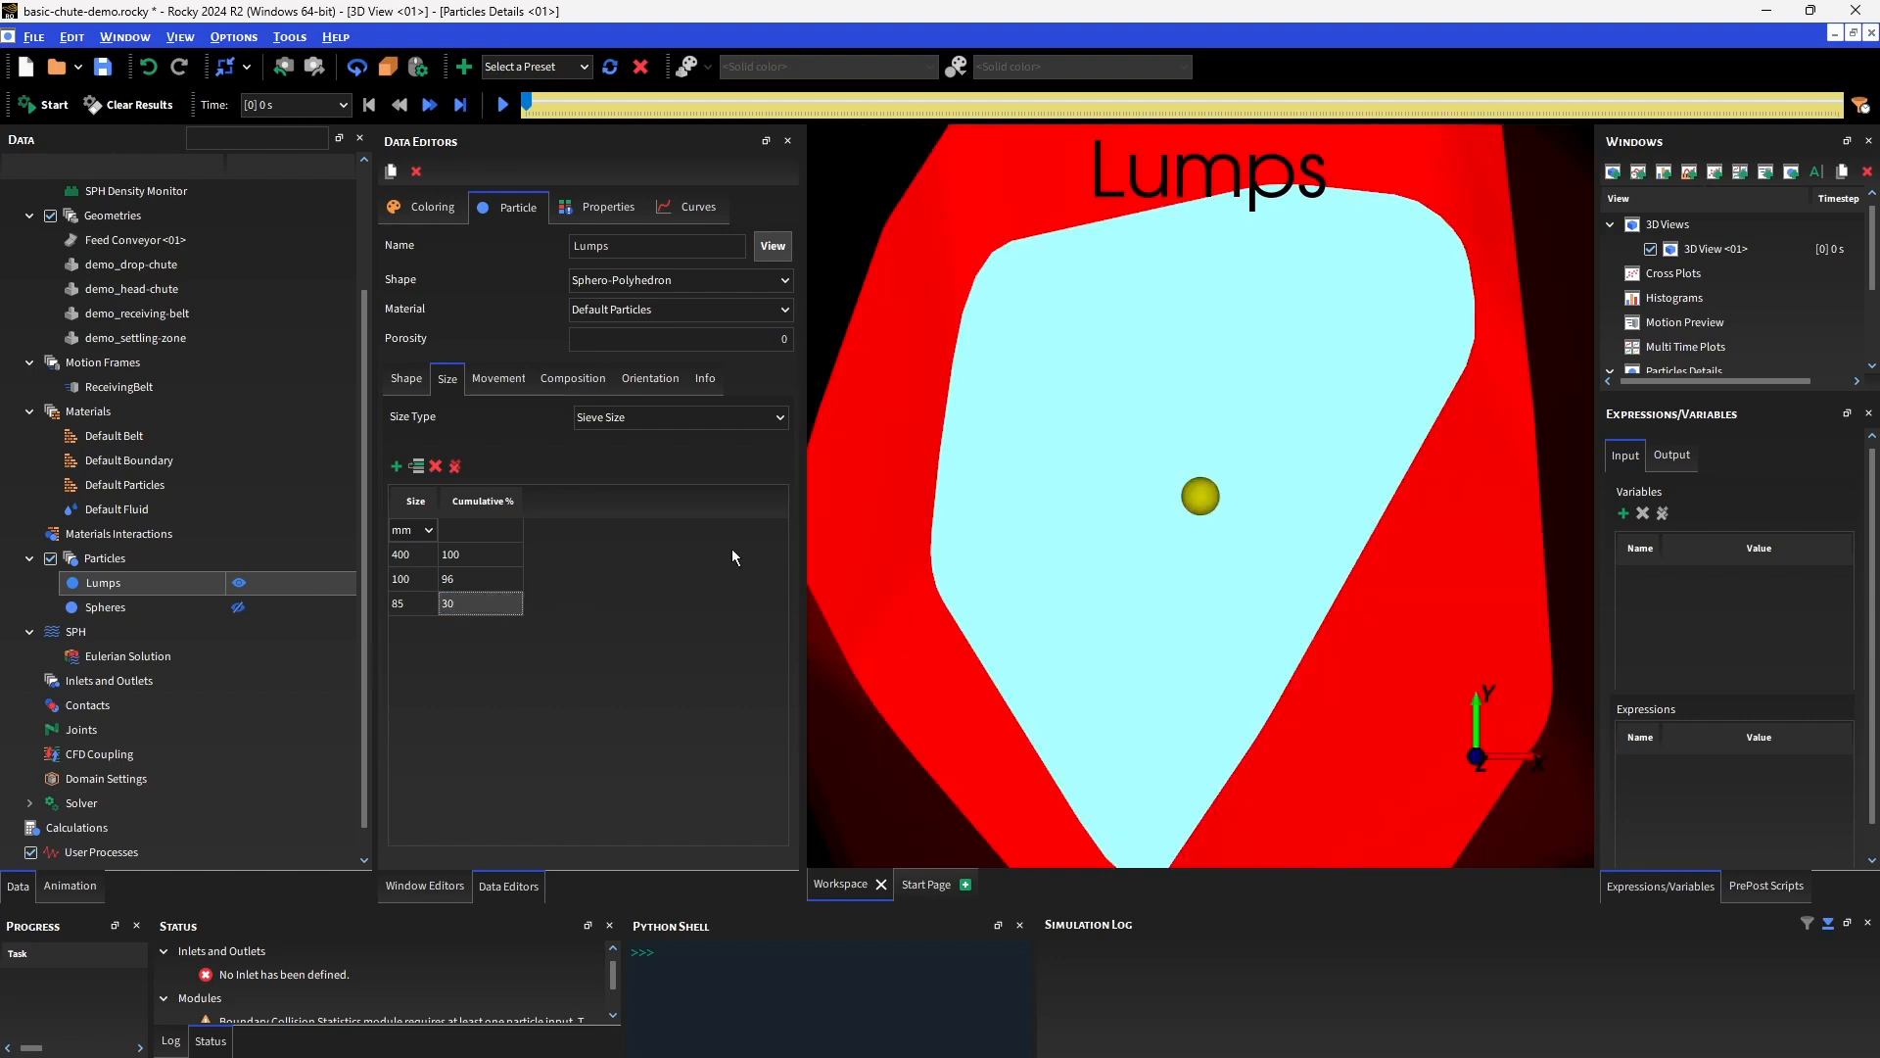
pyautogui.scroll(-5, 940, 578)
pyautogui.moveTo(992, 562); pyautogui.dragTo(1183, 510)
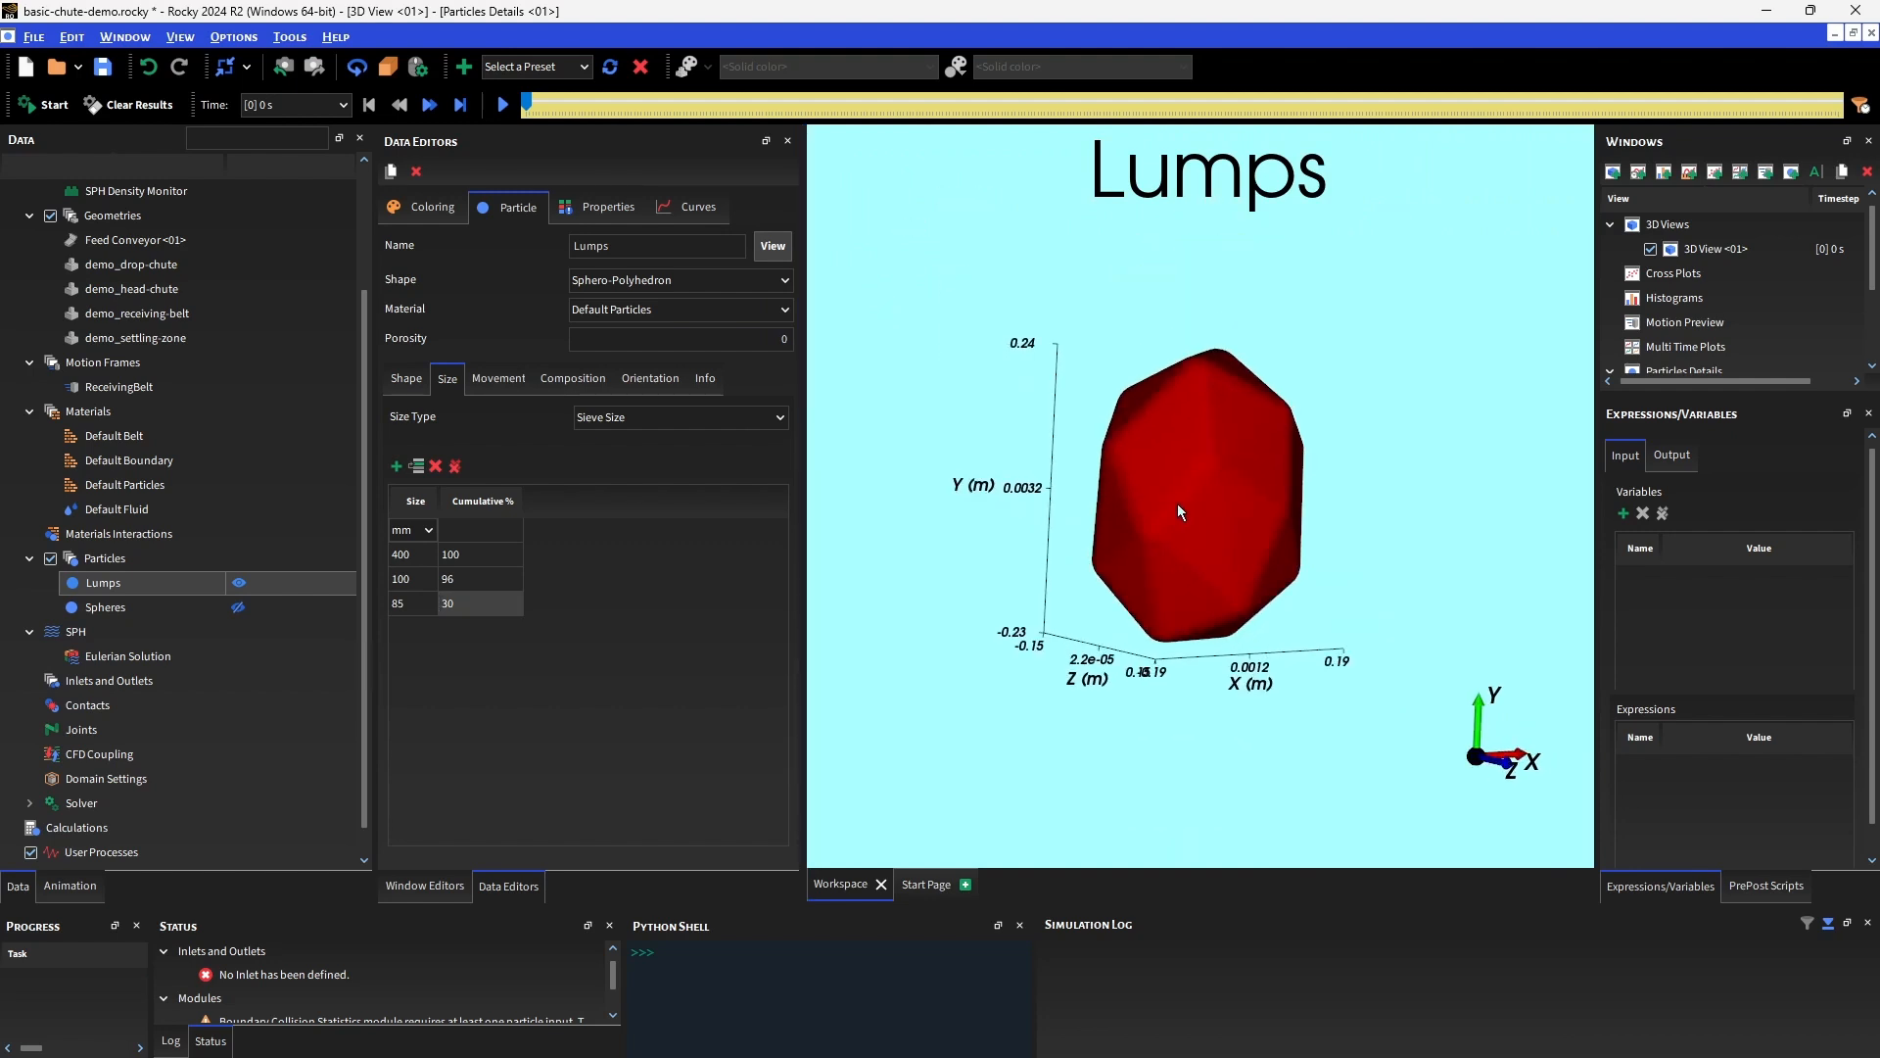
# Create a particle inlet under Inlets and Outlets.
pyautogui.scroll(-1, 162, 607)
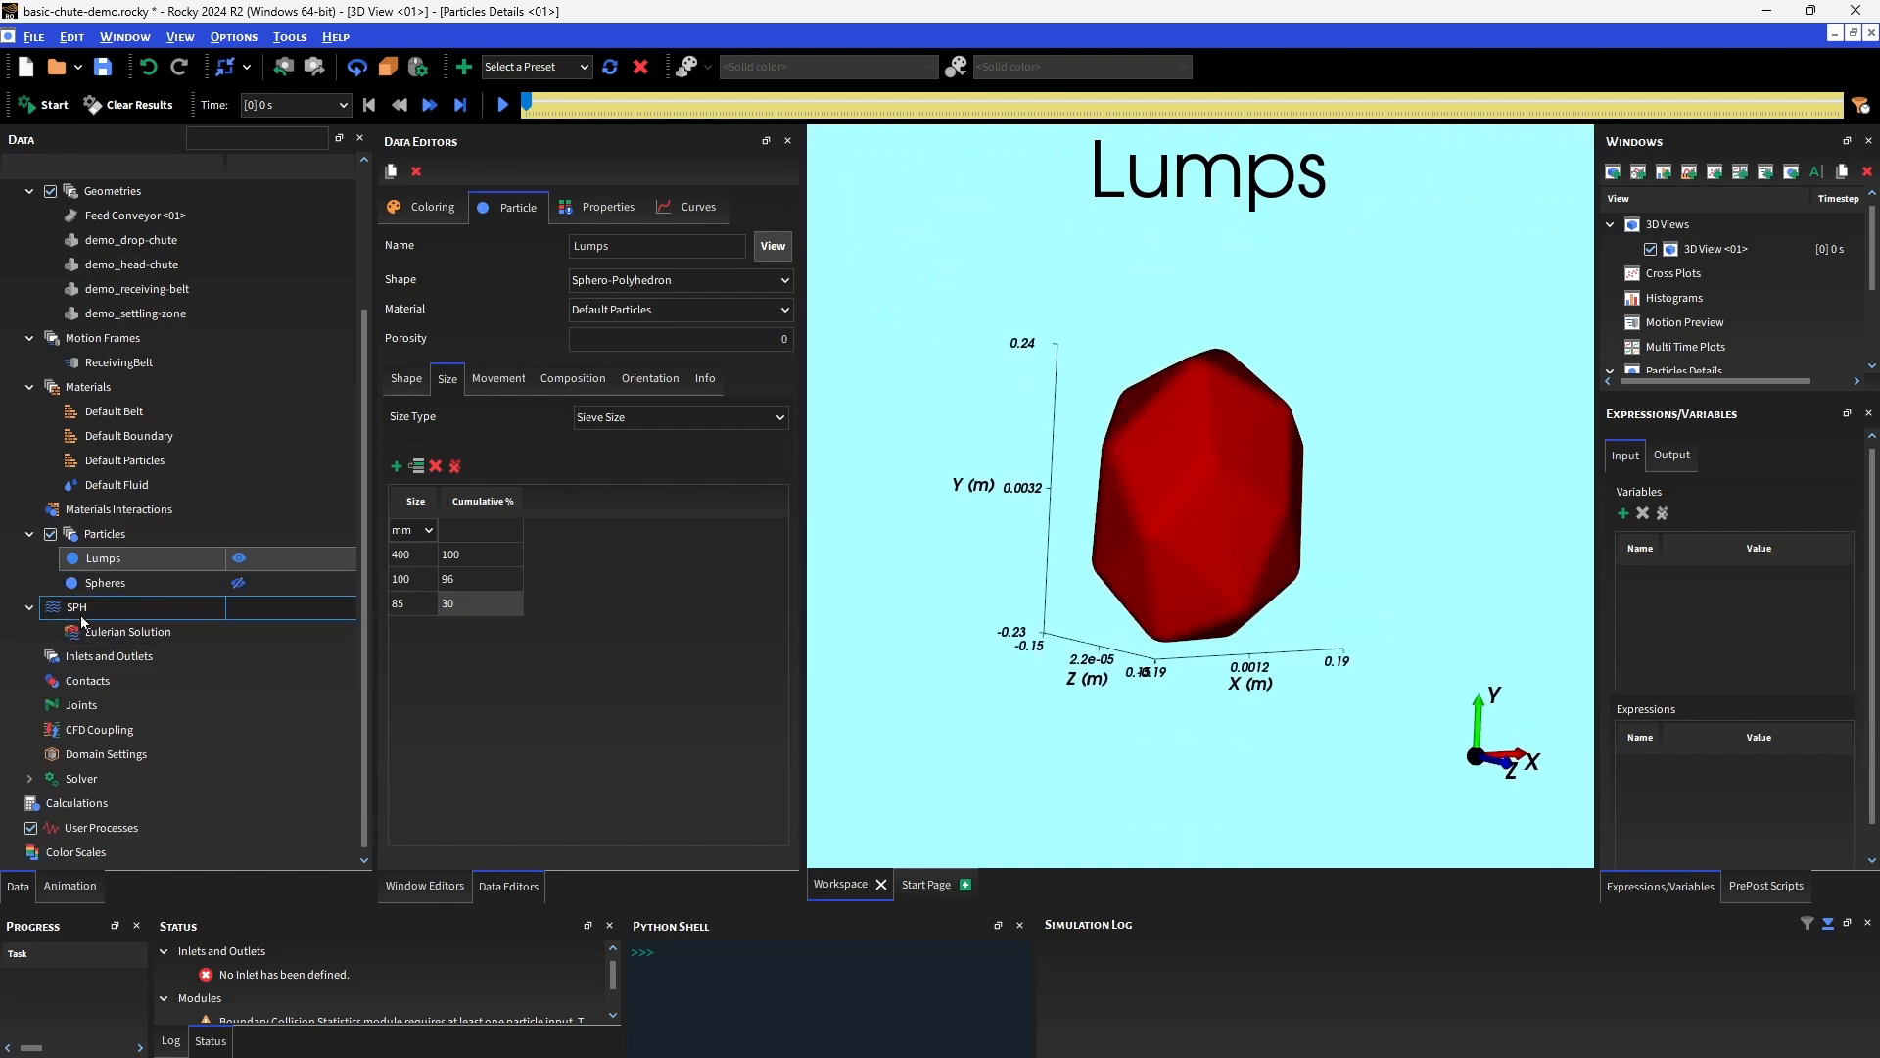
pyautogui.click(102, 654)
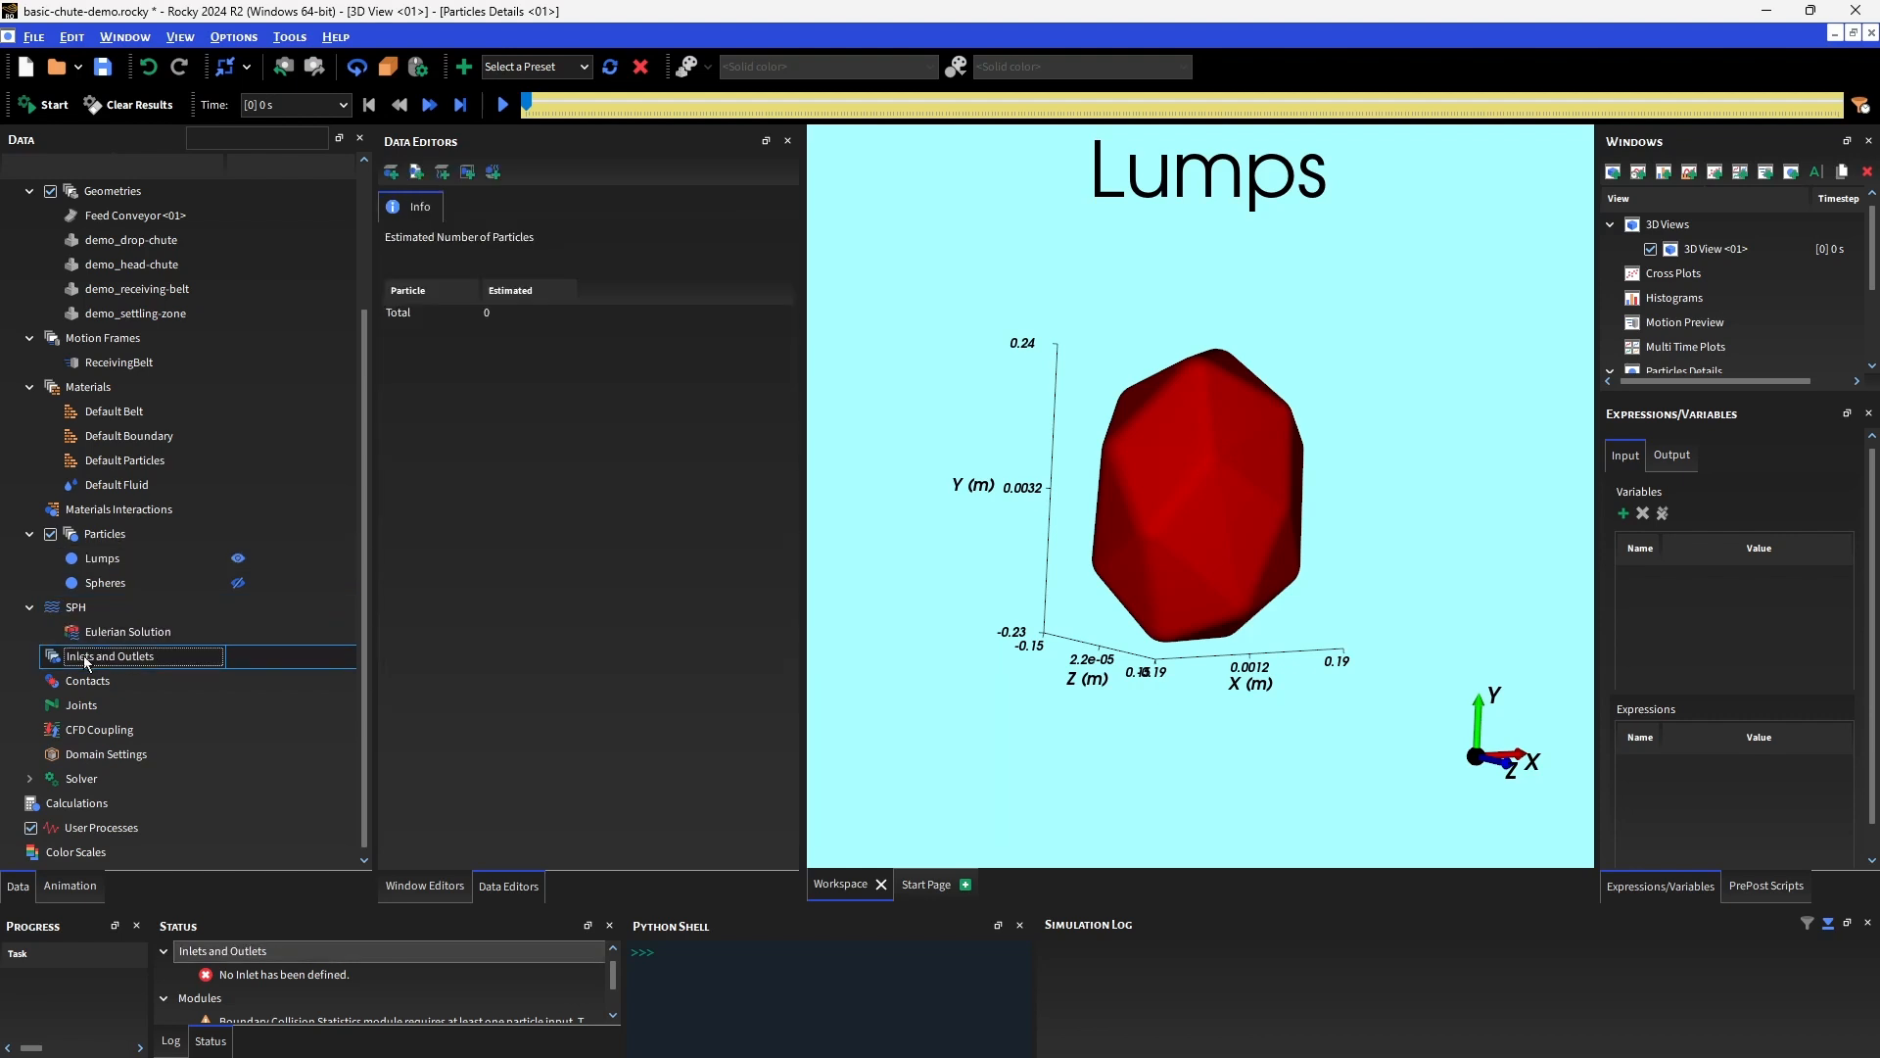
pyautogui.rightClick(84, 655)
pyautogui.click(155, 650)
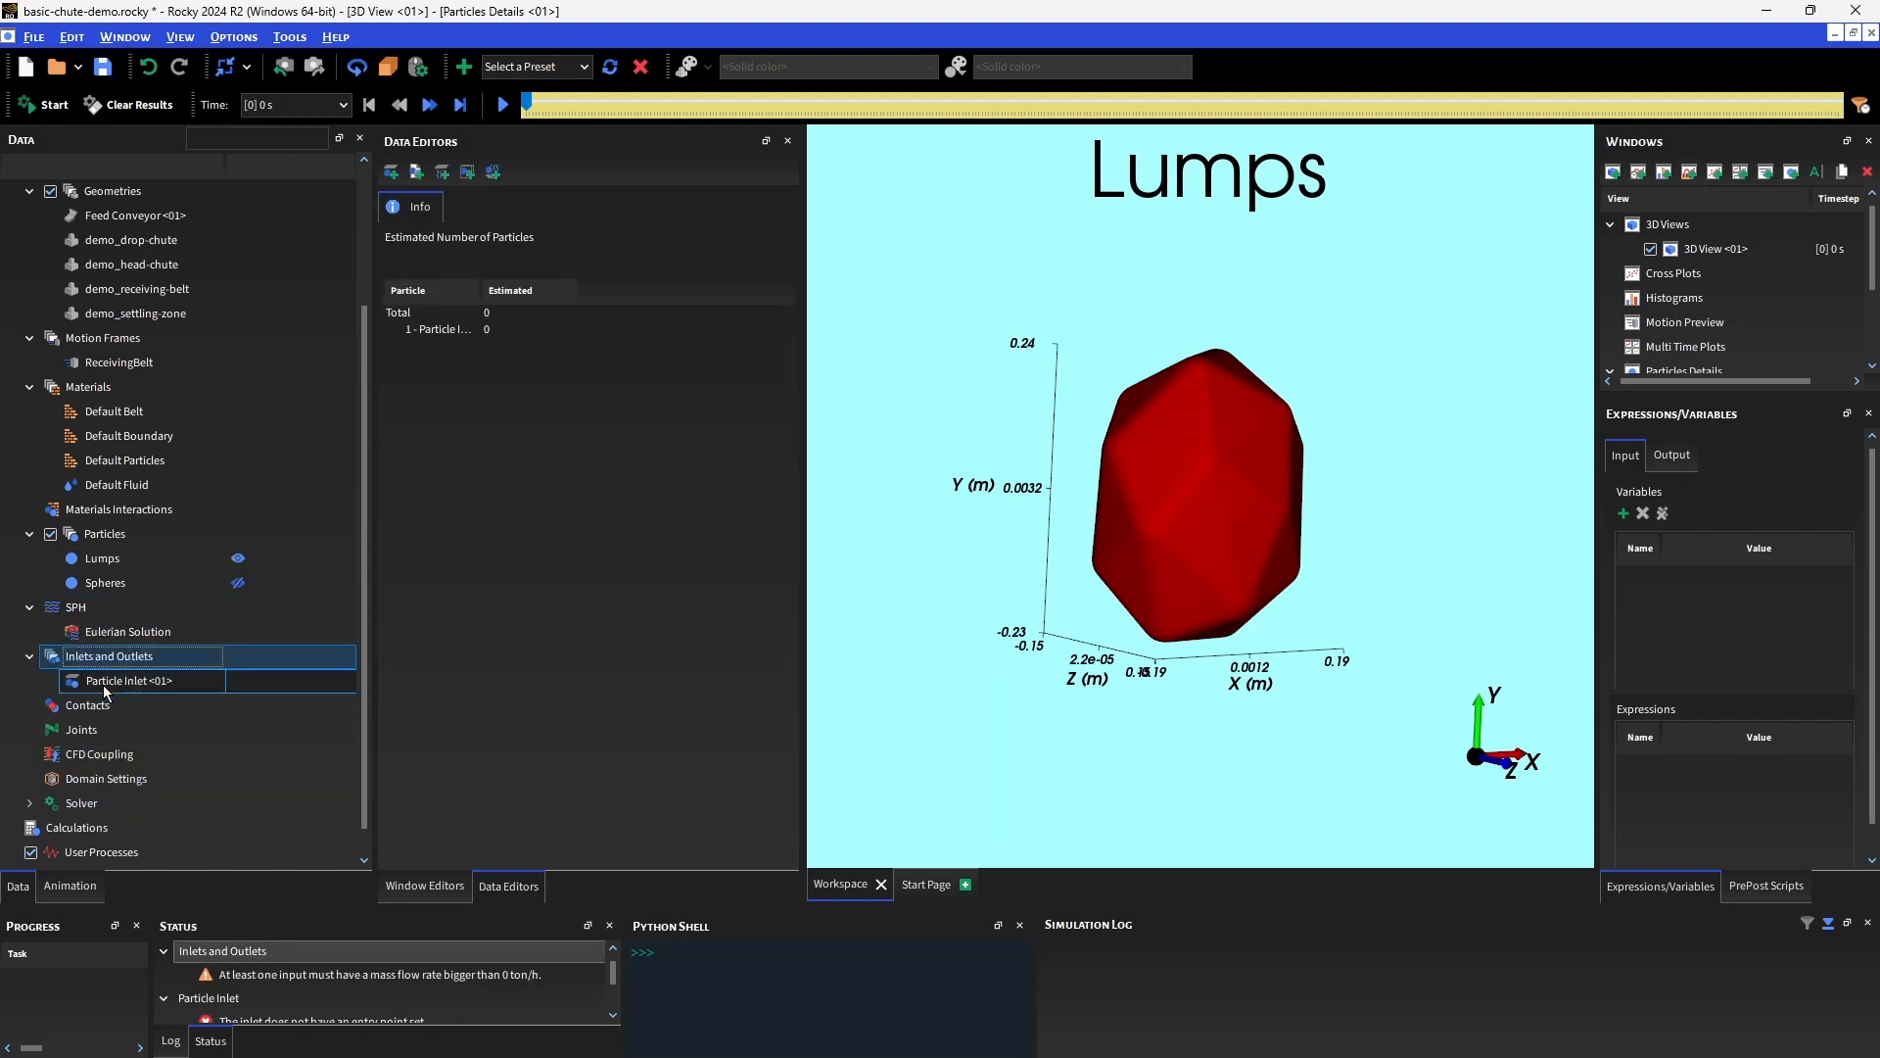
# Add two particle entries to the new inlet and assign Lumps to the first and Spheres to the second.
pyautogui.click(396, 367)
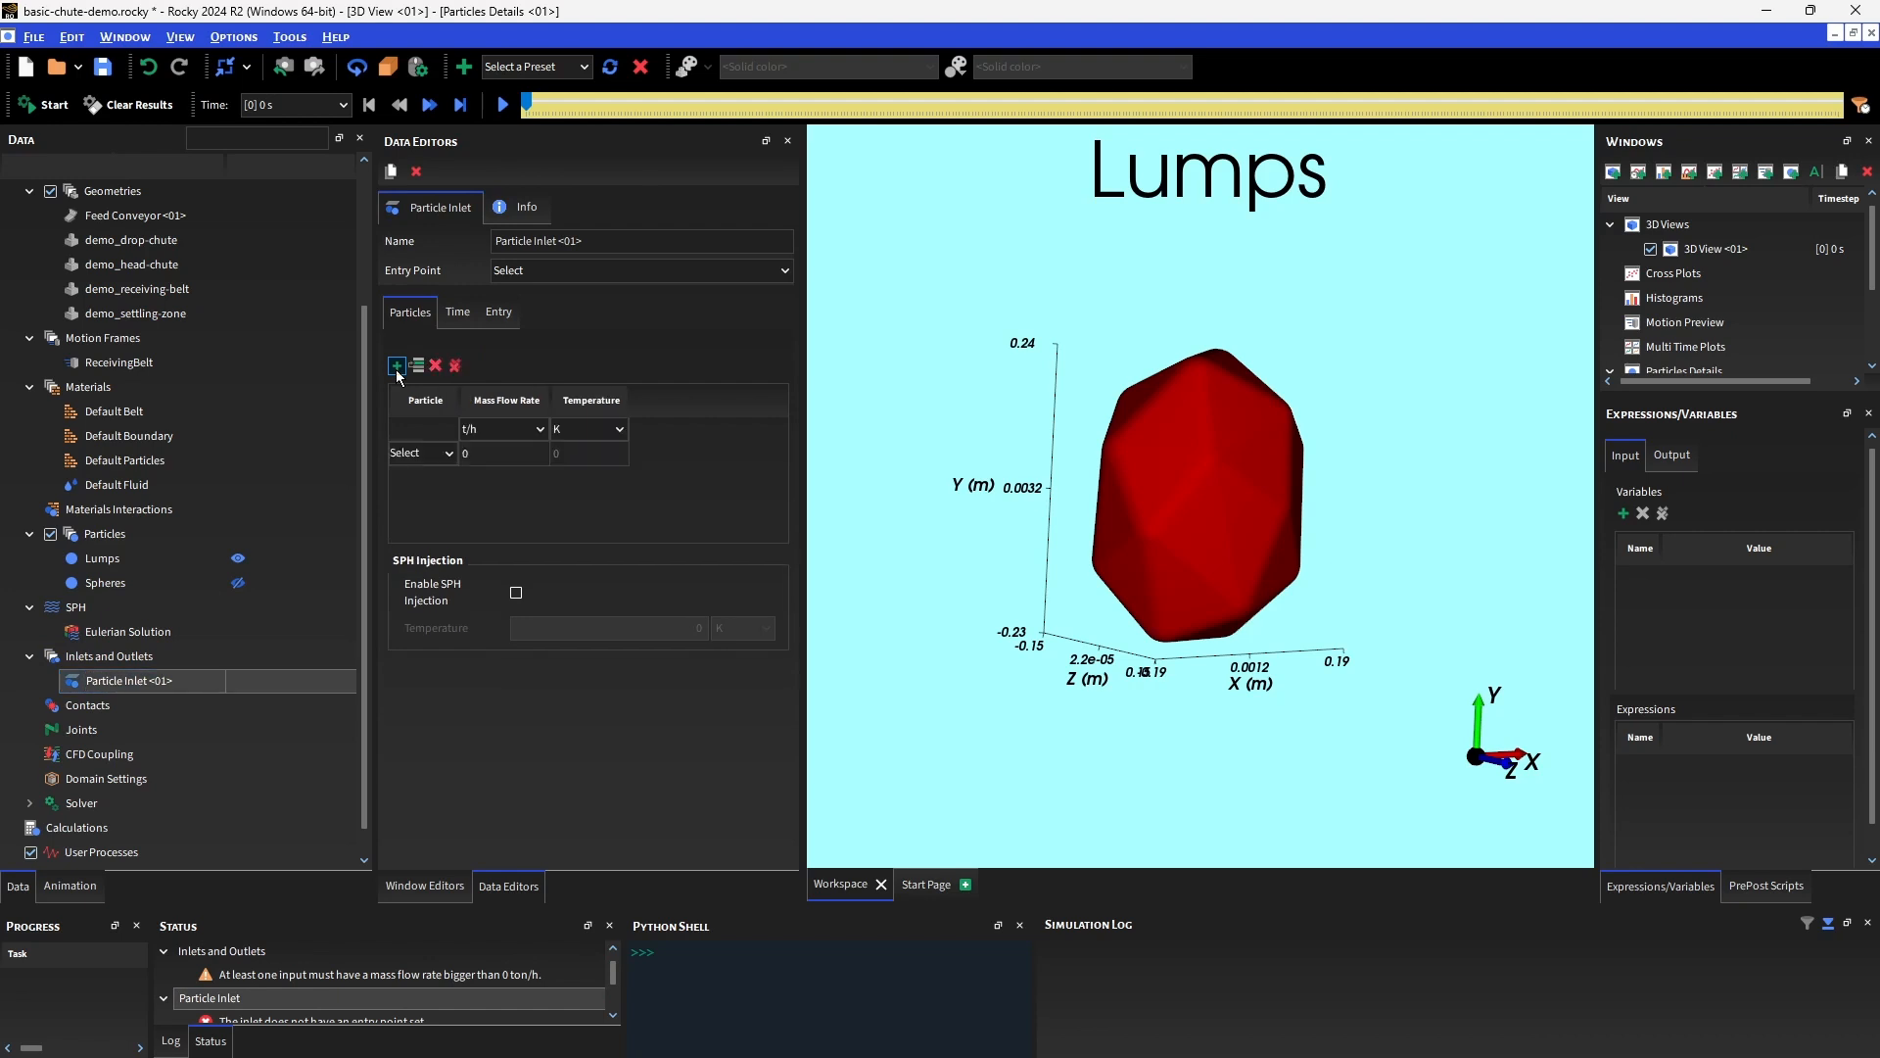
pyautogui.click(396, 366)
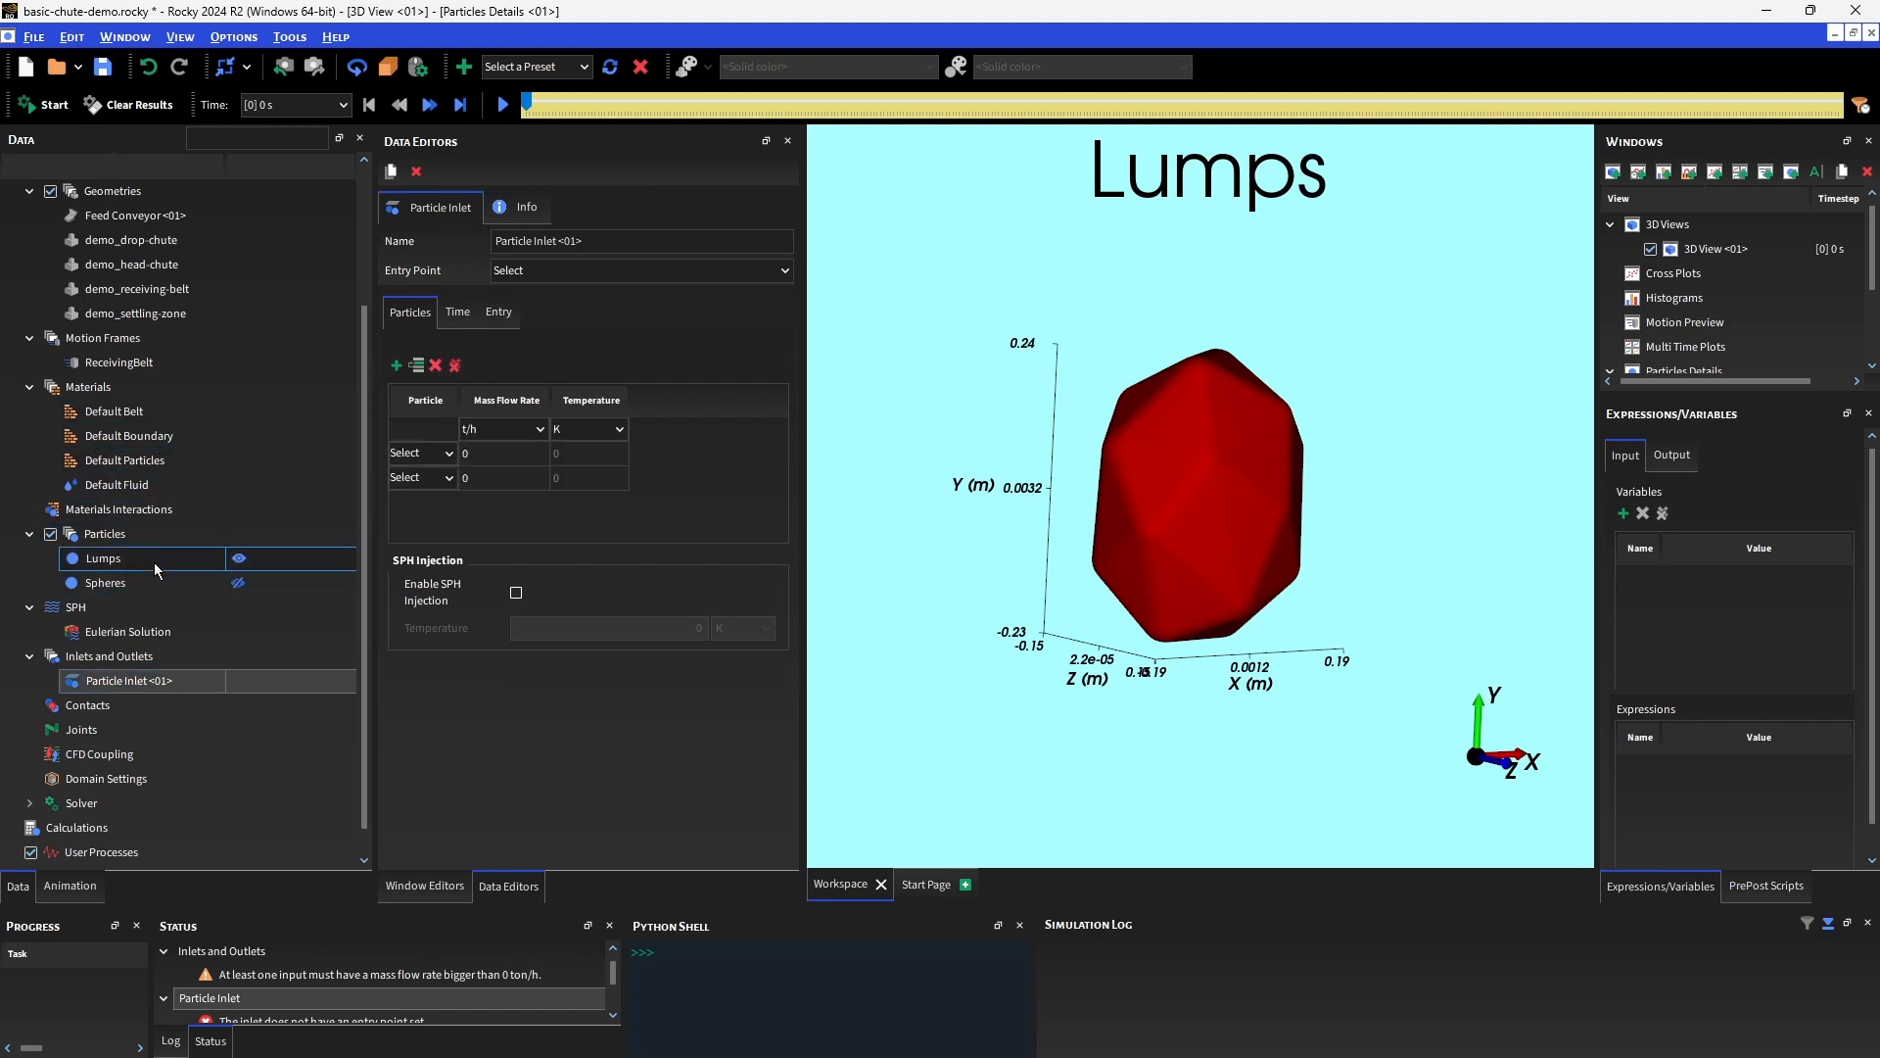
pyautogui.scroll(-1, 155, 562)
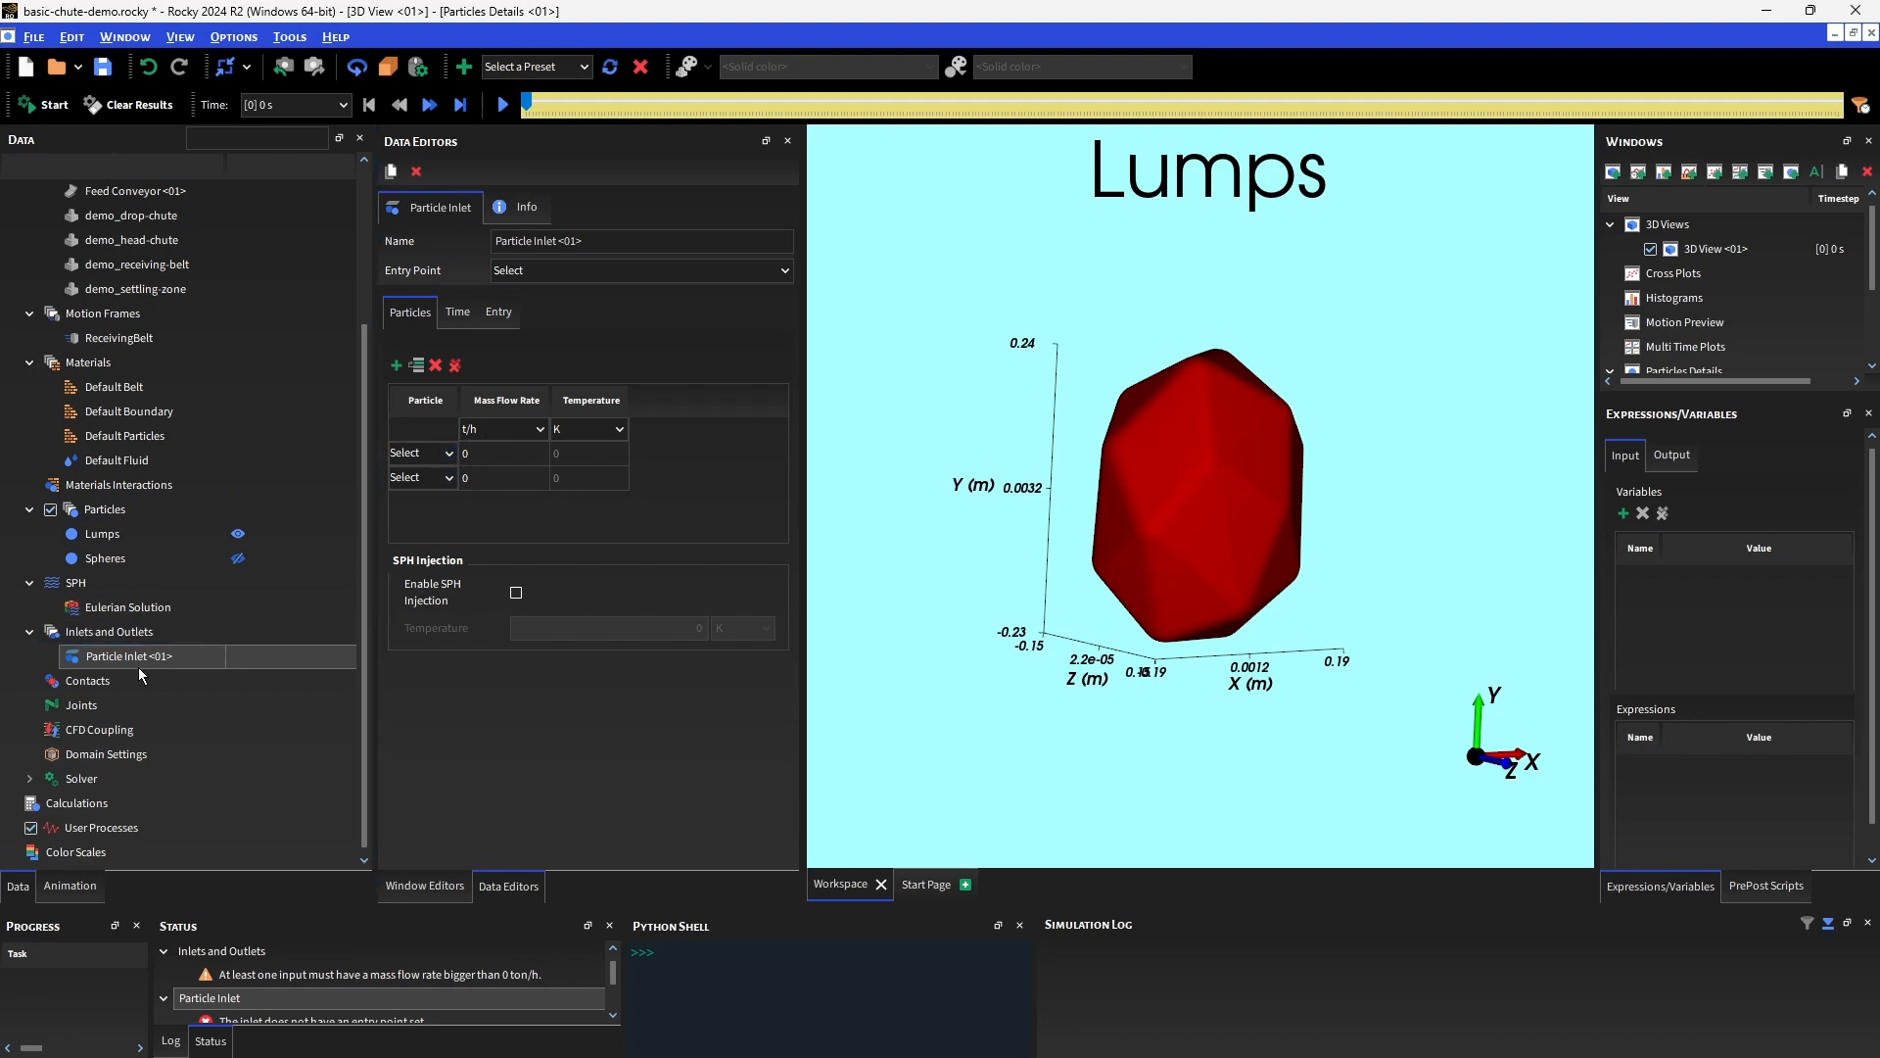
pyautogui.click(451, 455)
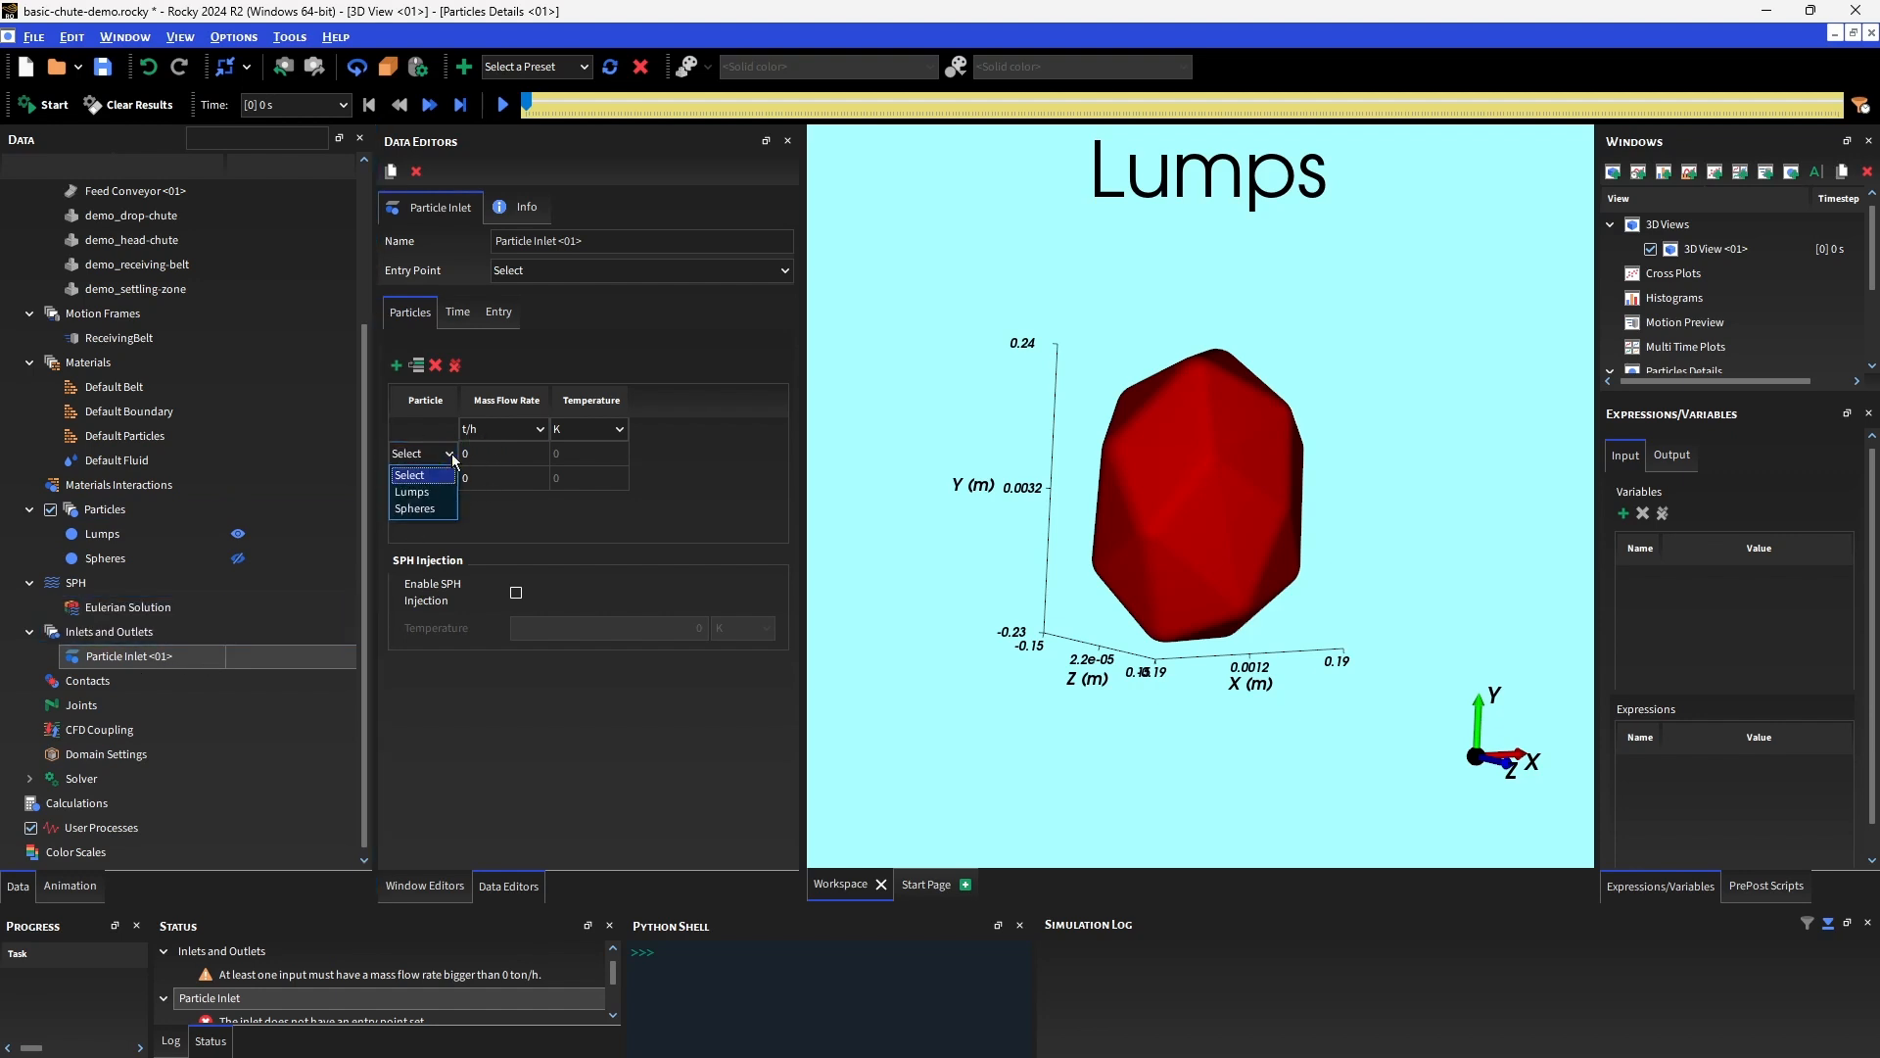
pyautogui.click(438, 494)
pyautogui.click(449, 478)
pyautogui.click(418, 532)
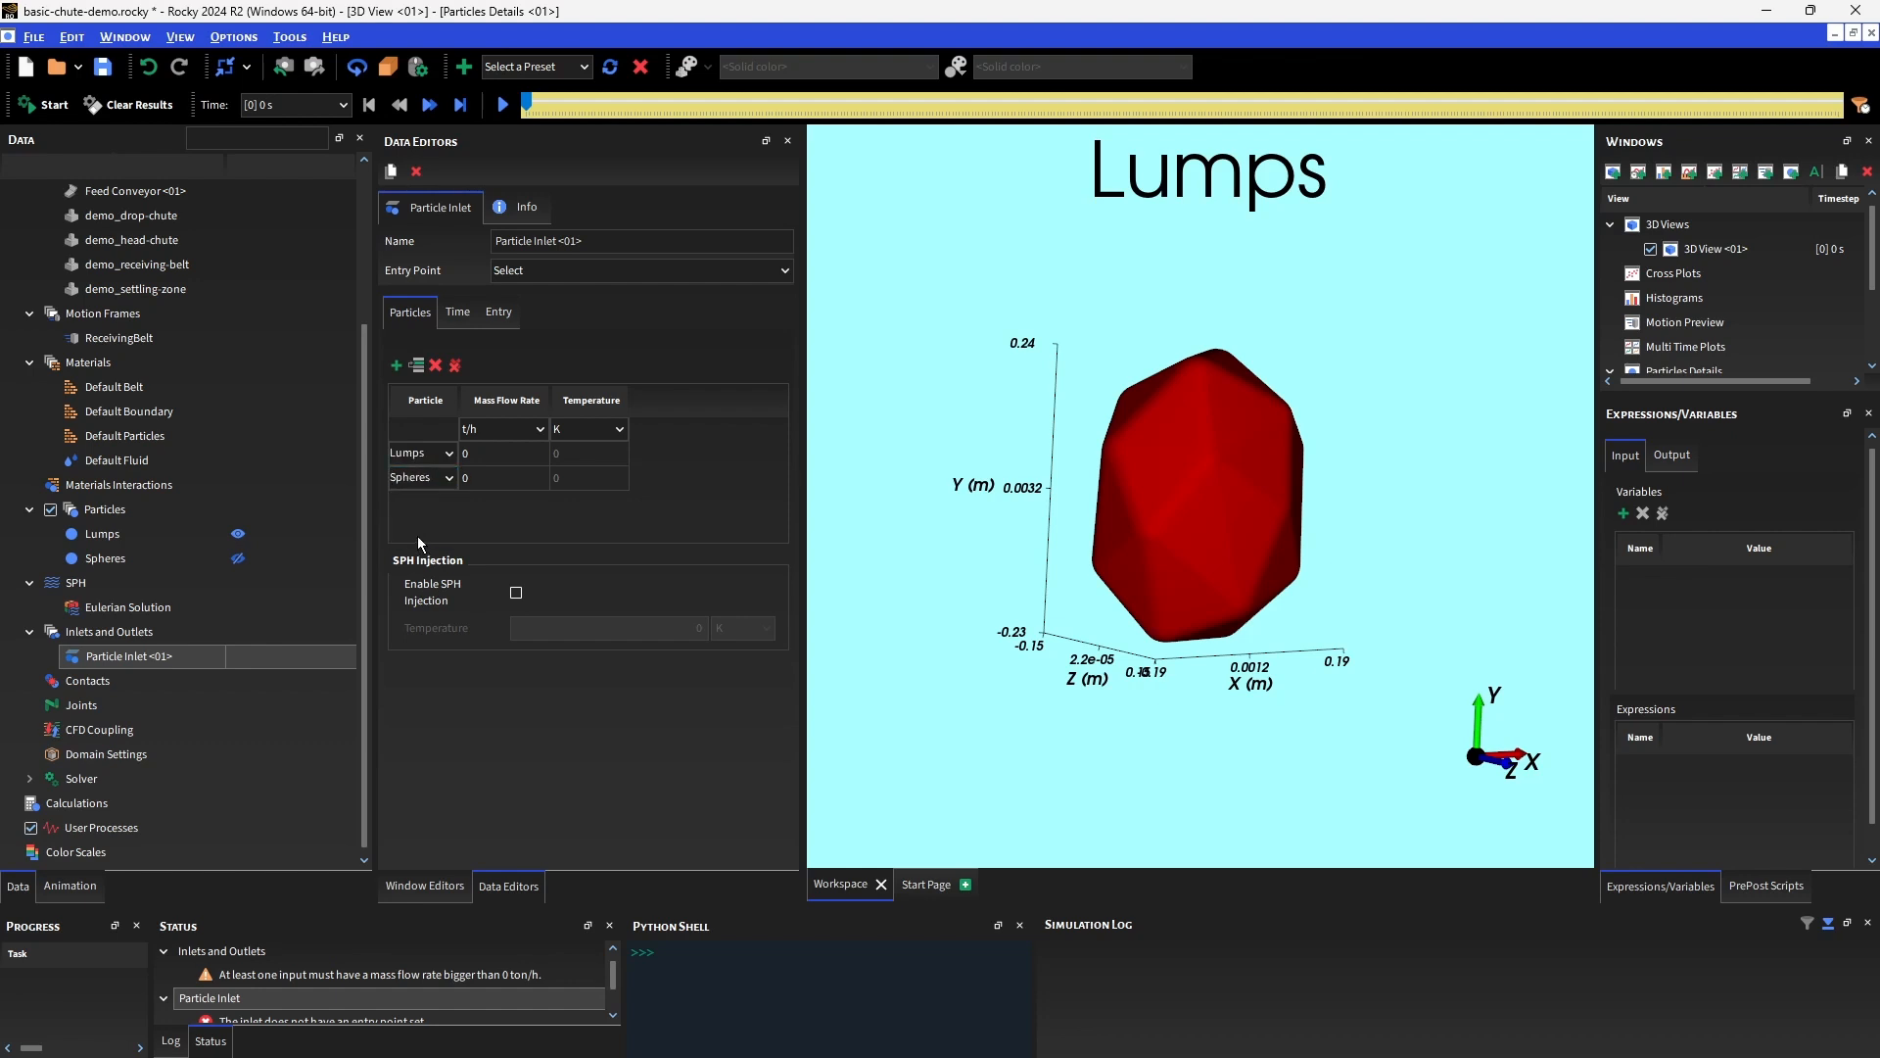
# Set the inlet's mass flow rates to 6000 t/h for Spheres and 2000 t/h for Lumps, with Feed Conveyor <01> as entry point.
pyautogui.doubleClick(485, 479)
pyautogui.write('6000')
pyautogui.press('Return')
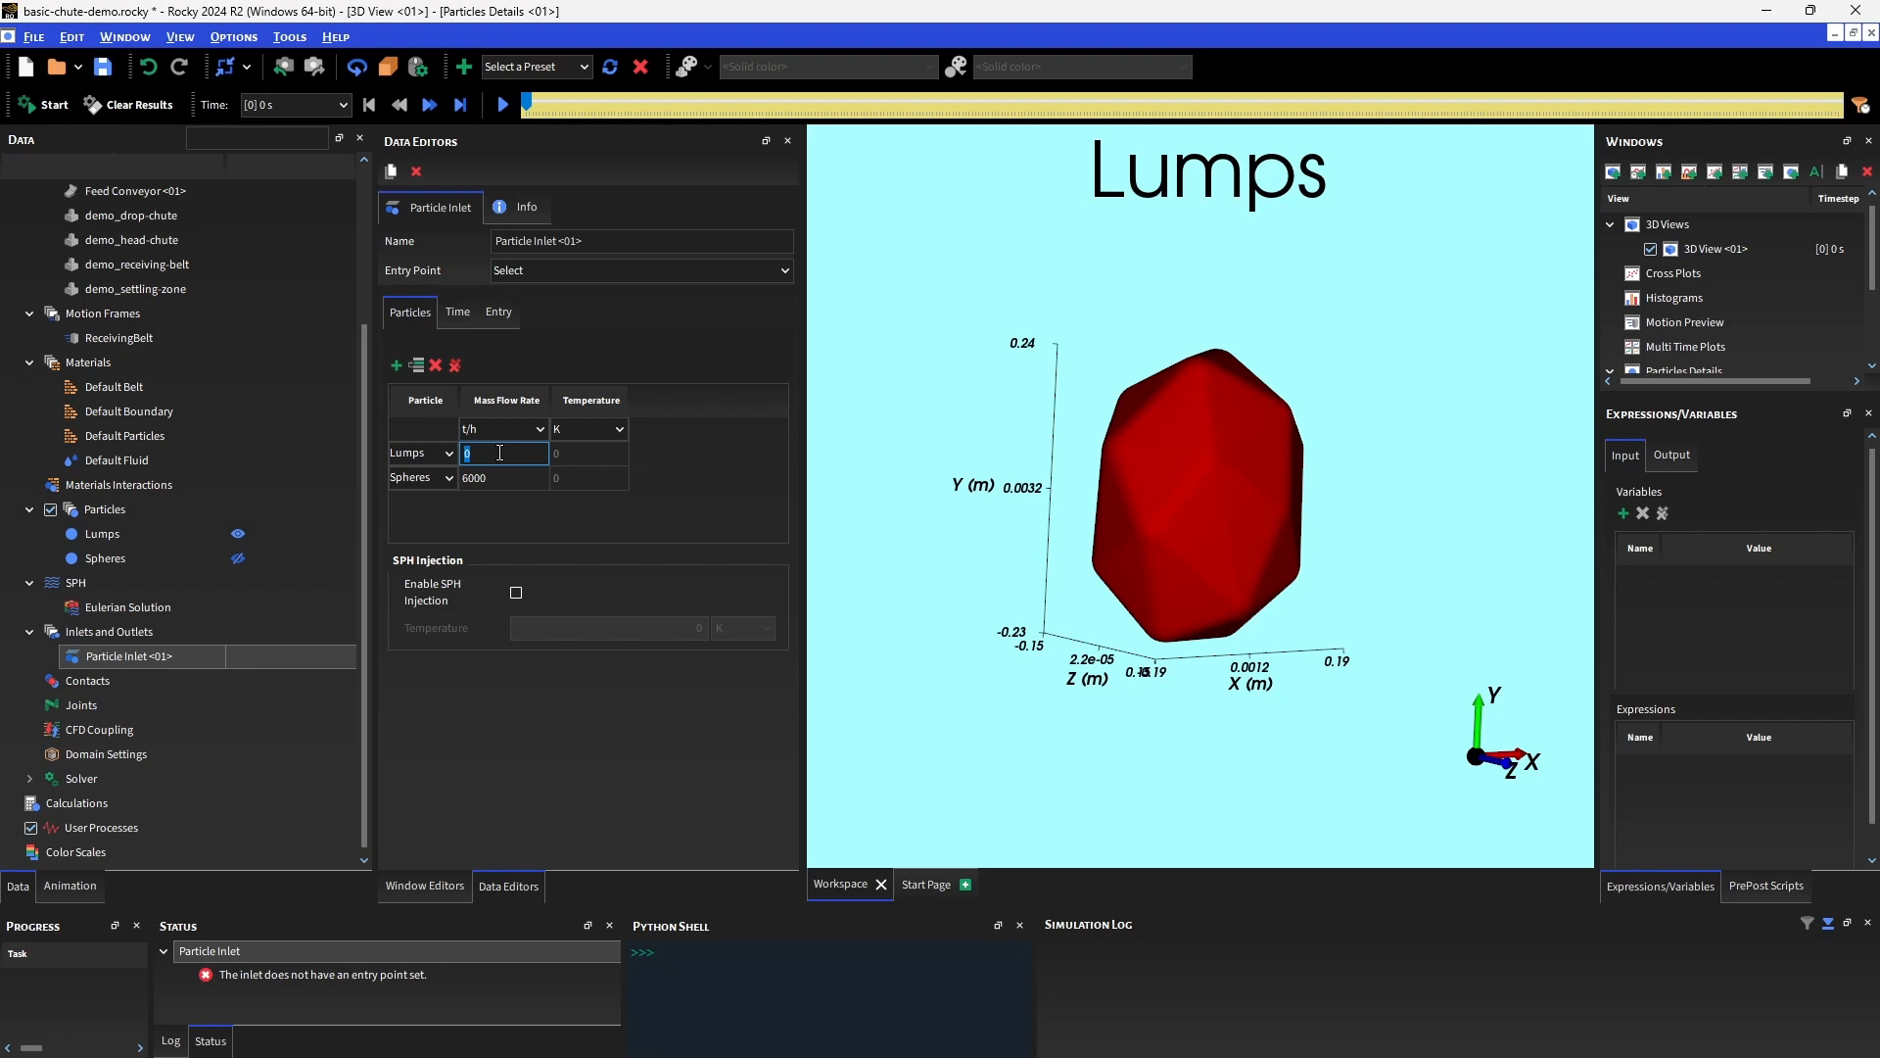
pyautogui.press('BackSpace')
pyautogui.write('2000')
pyautogui.click(555, 270)
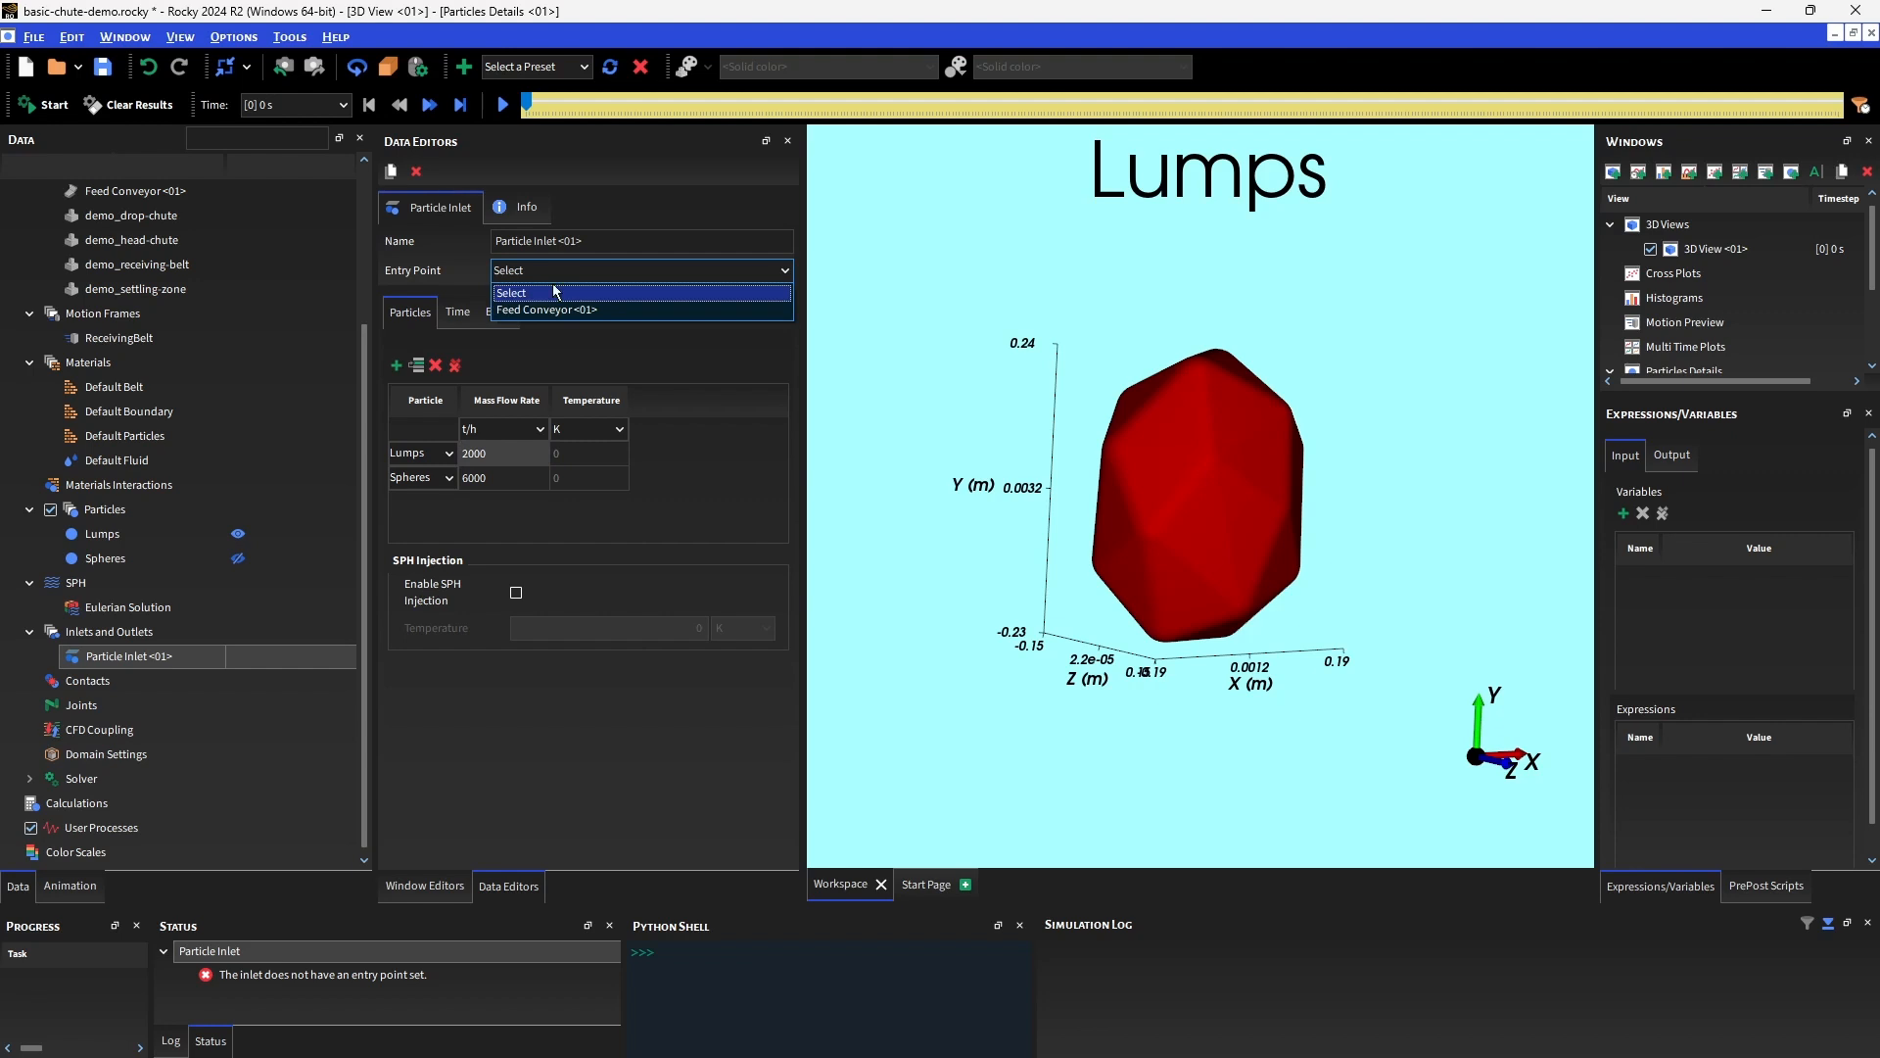
pyautogui.click(551, 309)
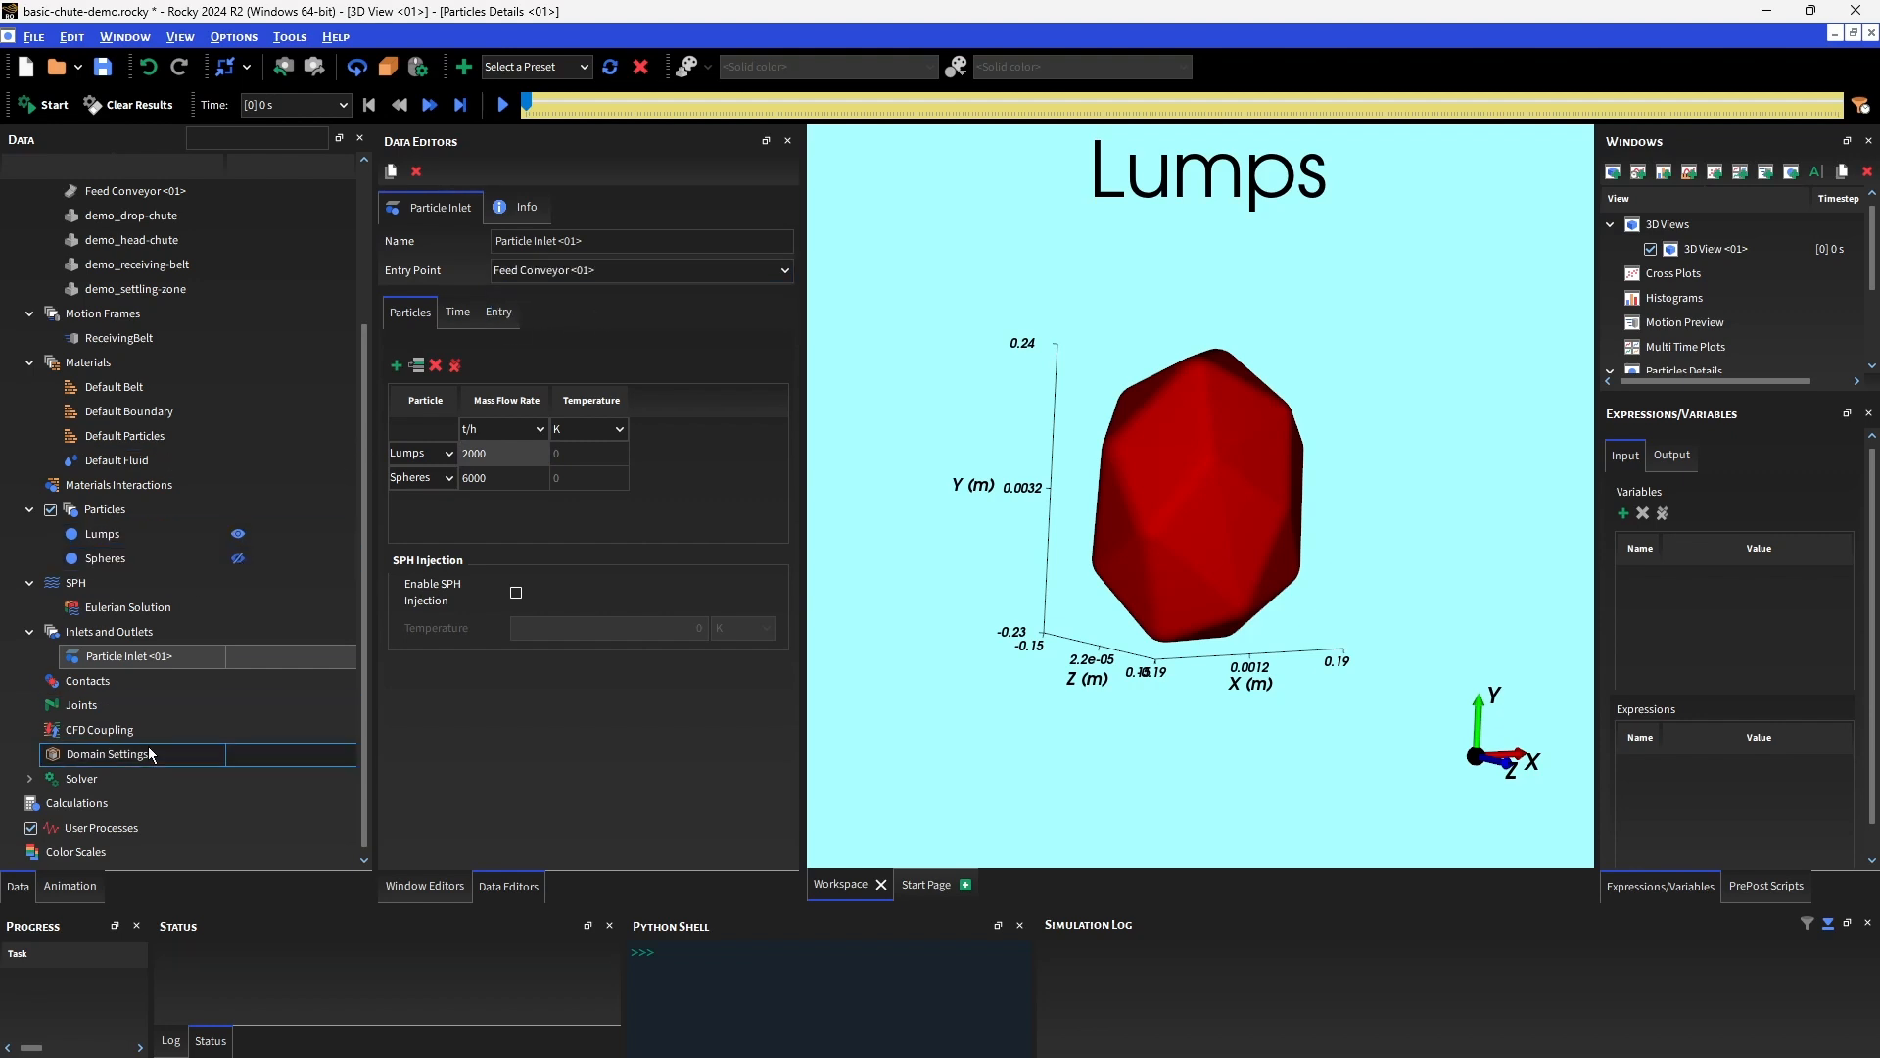
# Set the solver's simulation target to GPU and start the simulation.
pyautogui.click(98, 786)
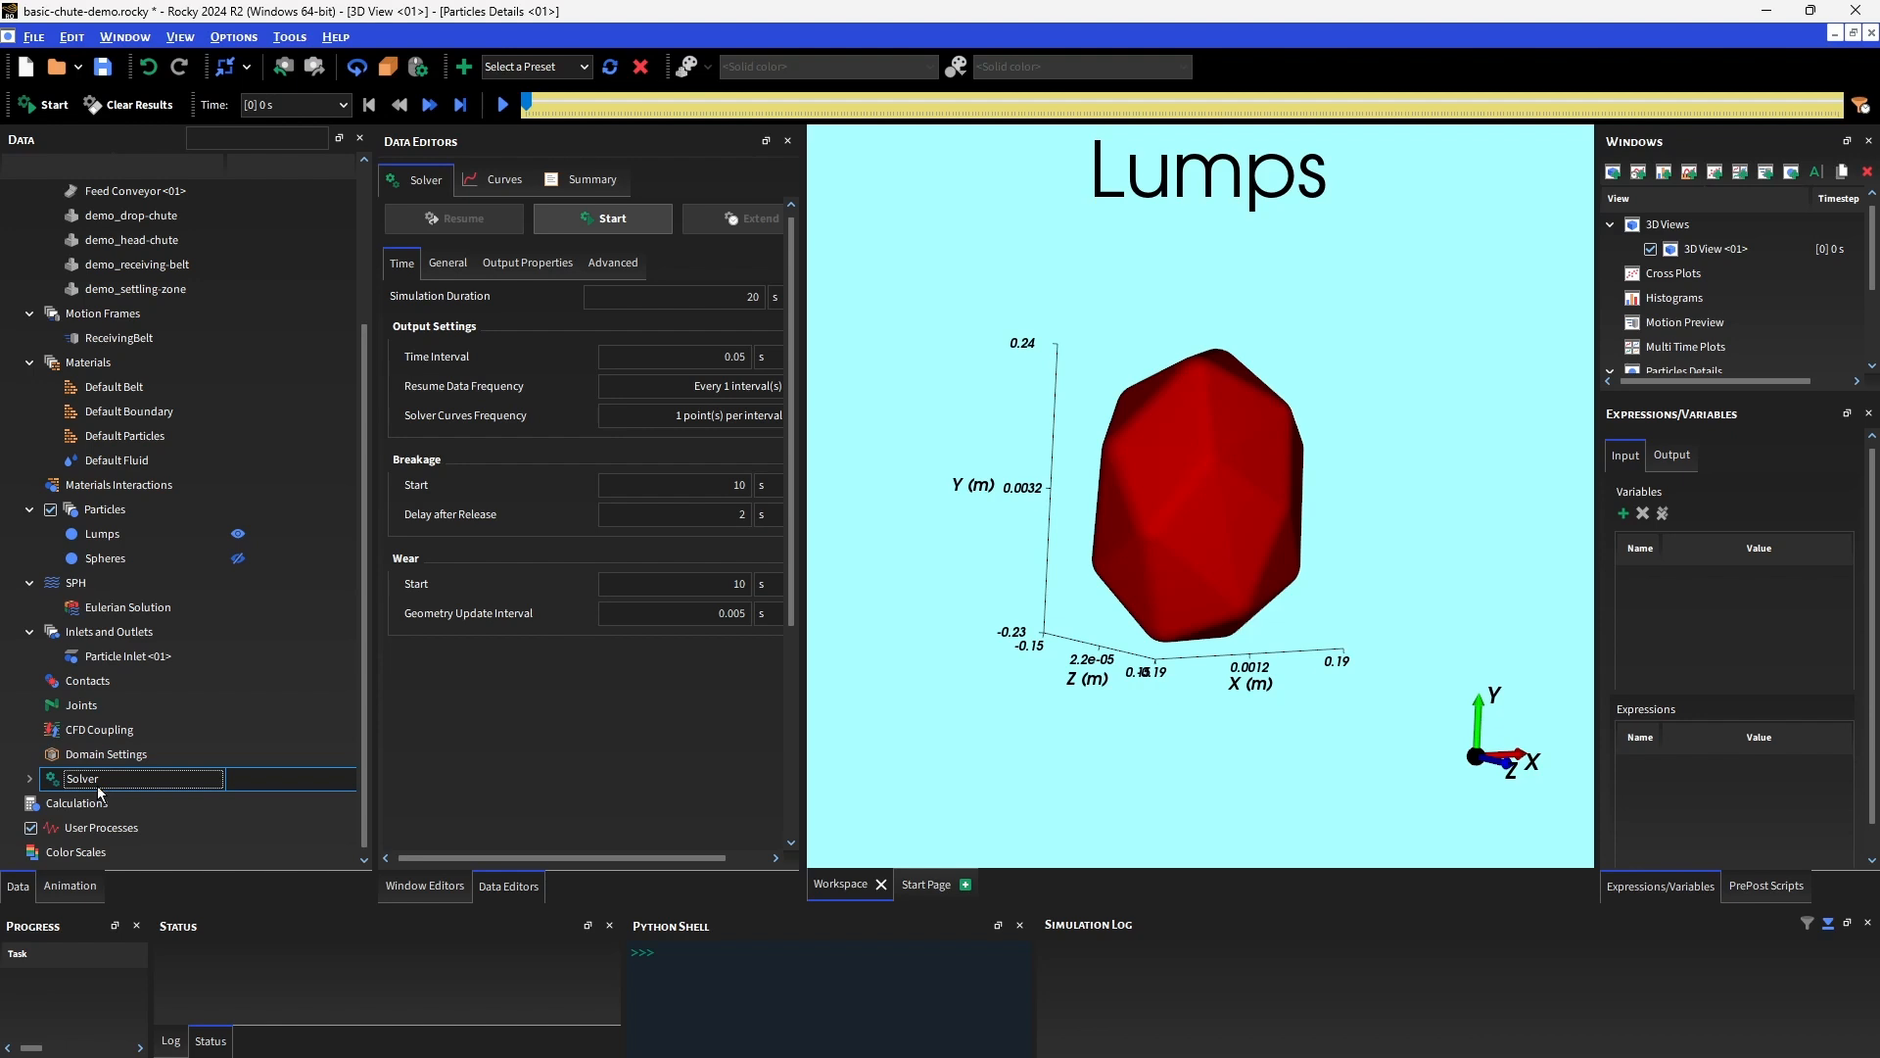
pyautogui.click(702, 298)
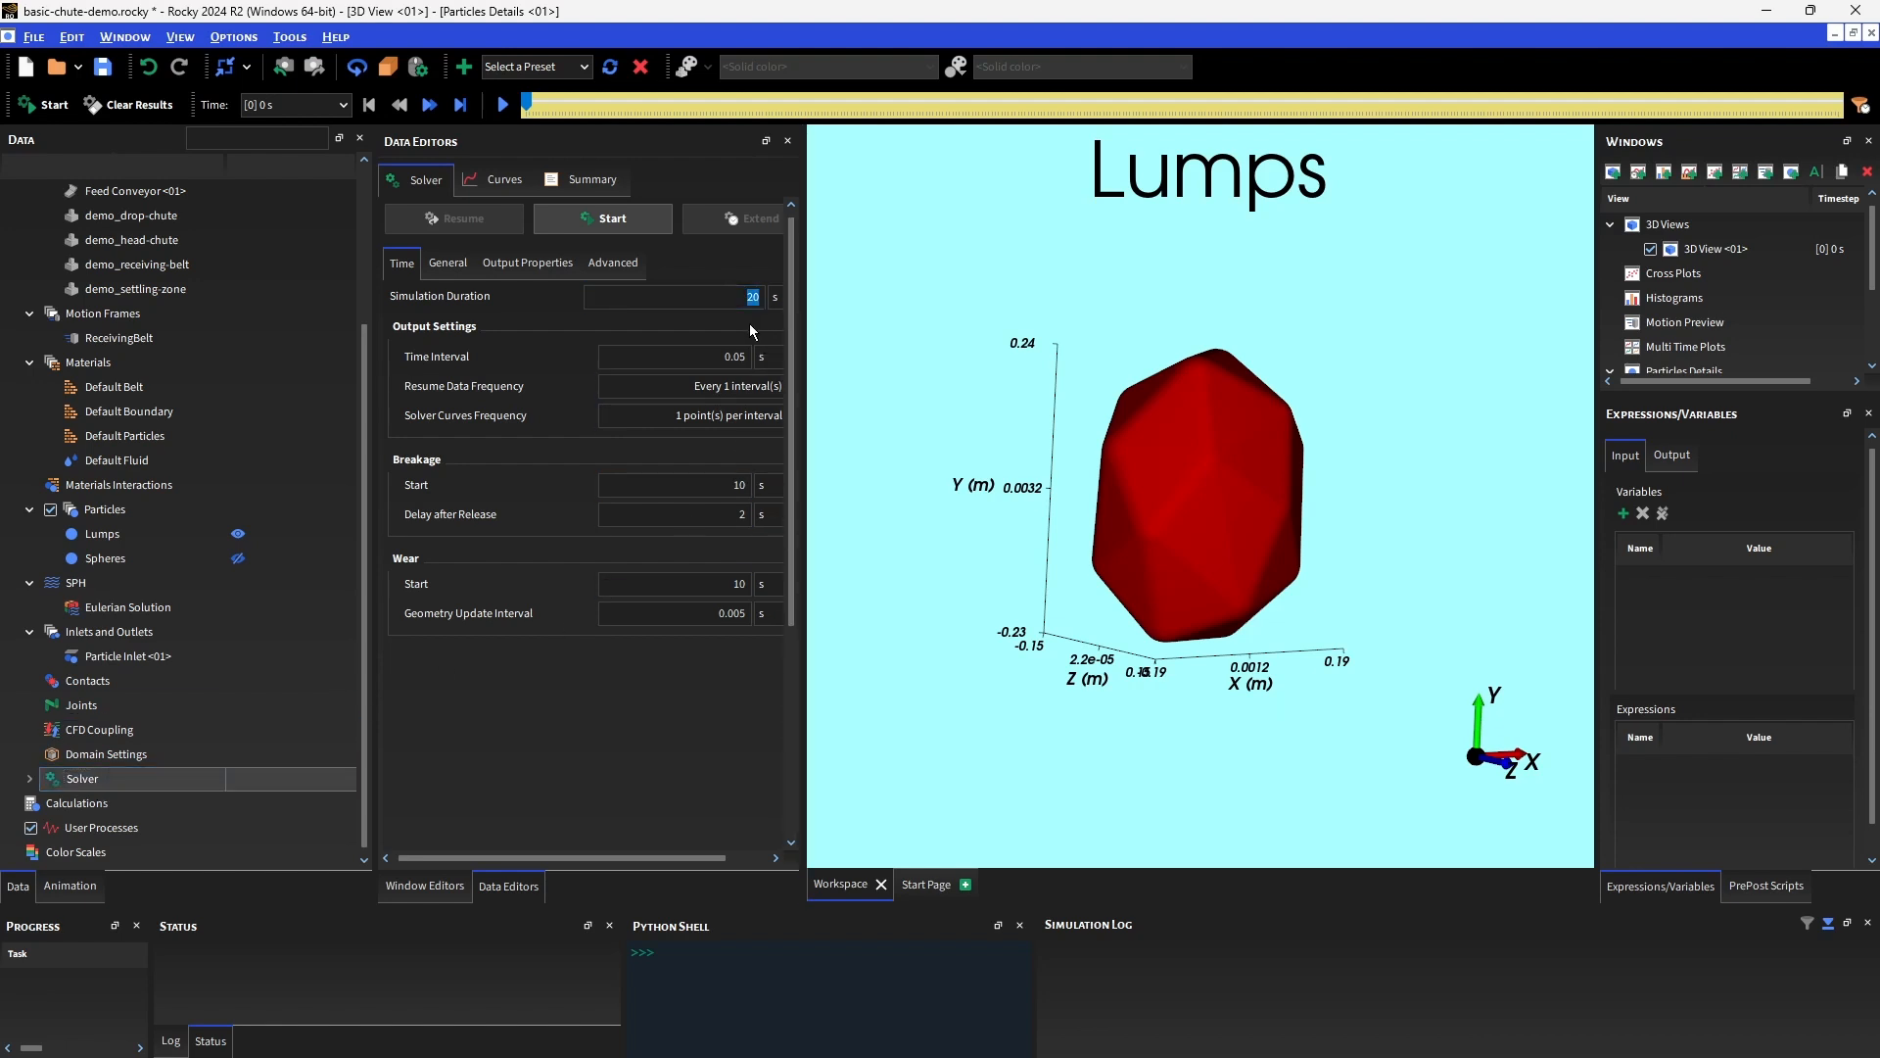
pyautogui.click(437, 267)
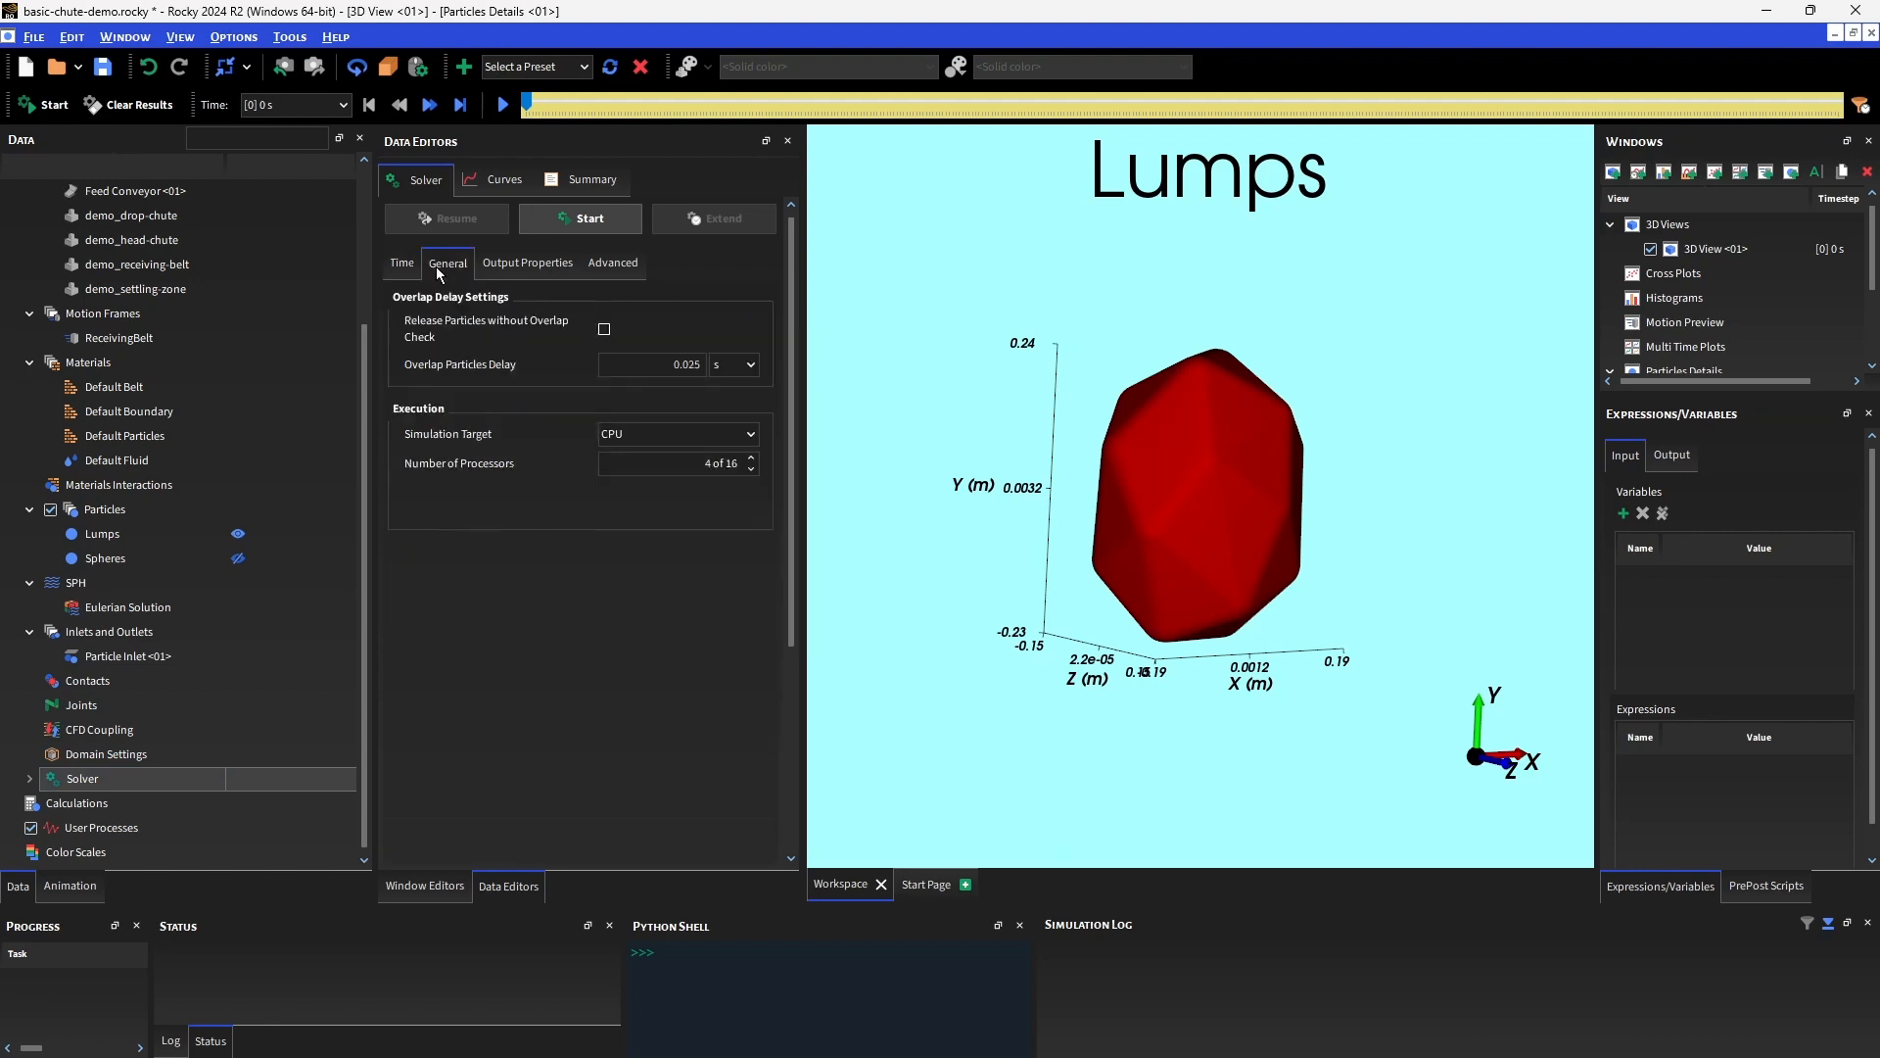
pyautogui.click(649, 435)
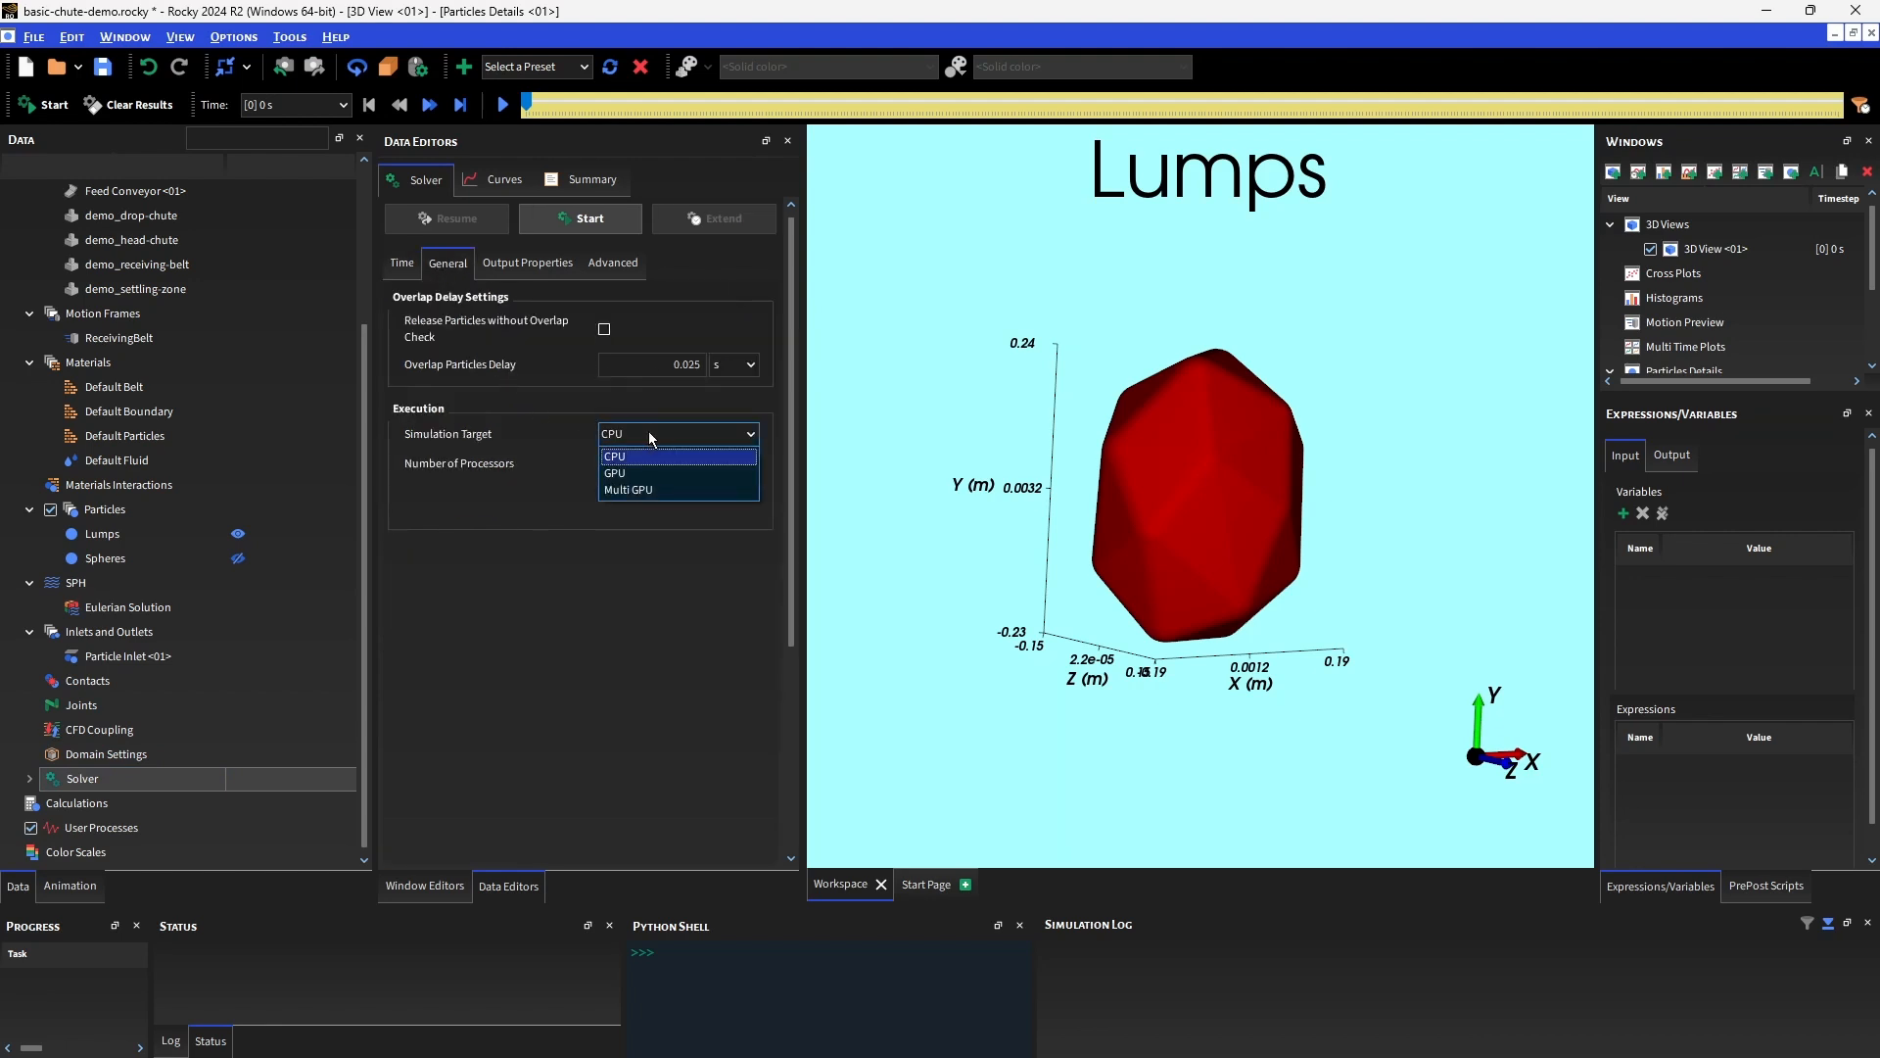
pyautogui.click(635, 475)
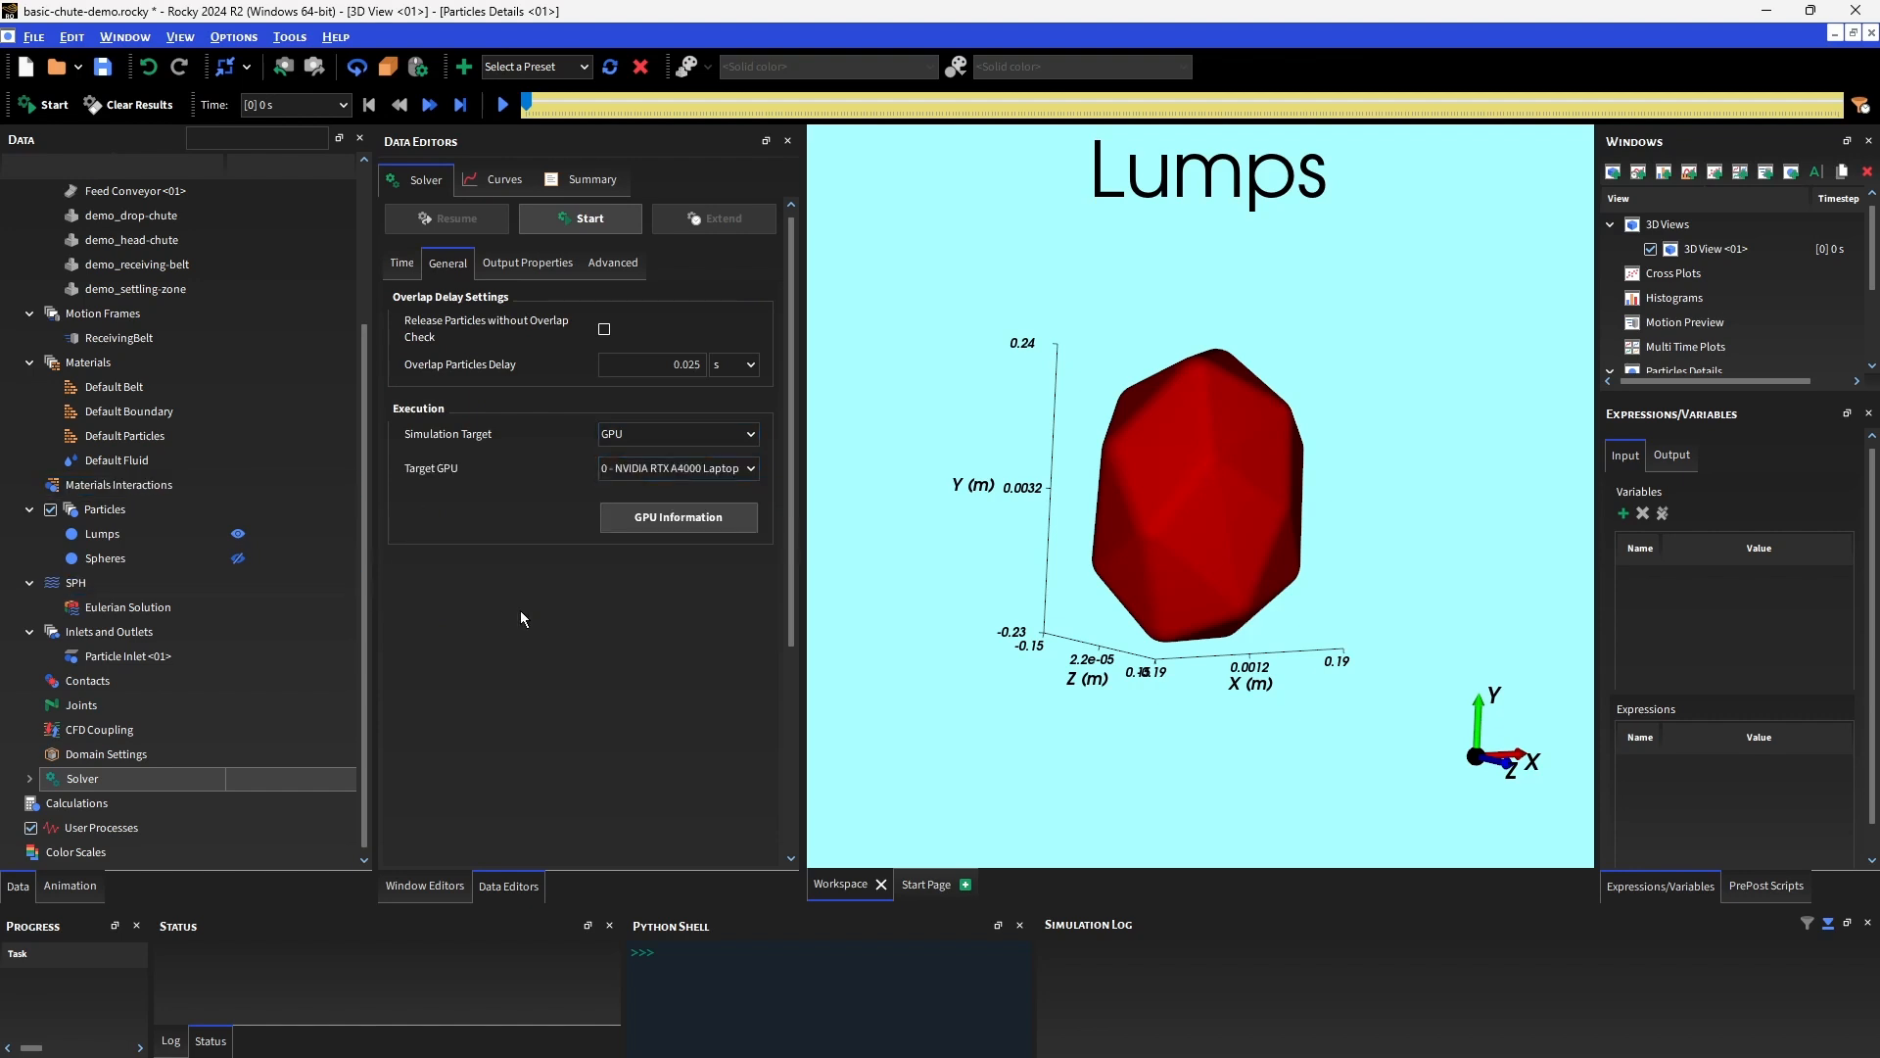
pyautogui.click(578, 222)
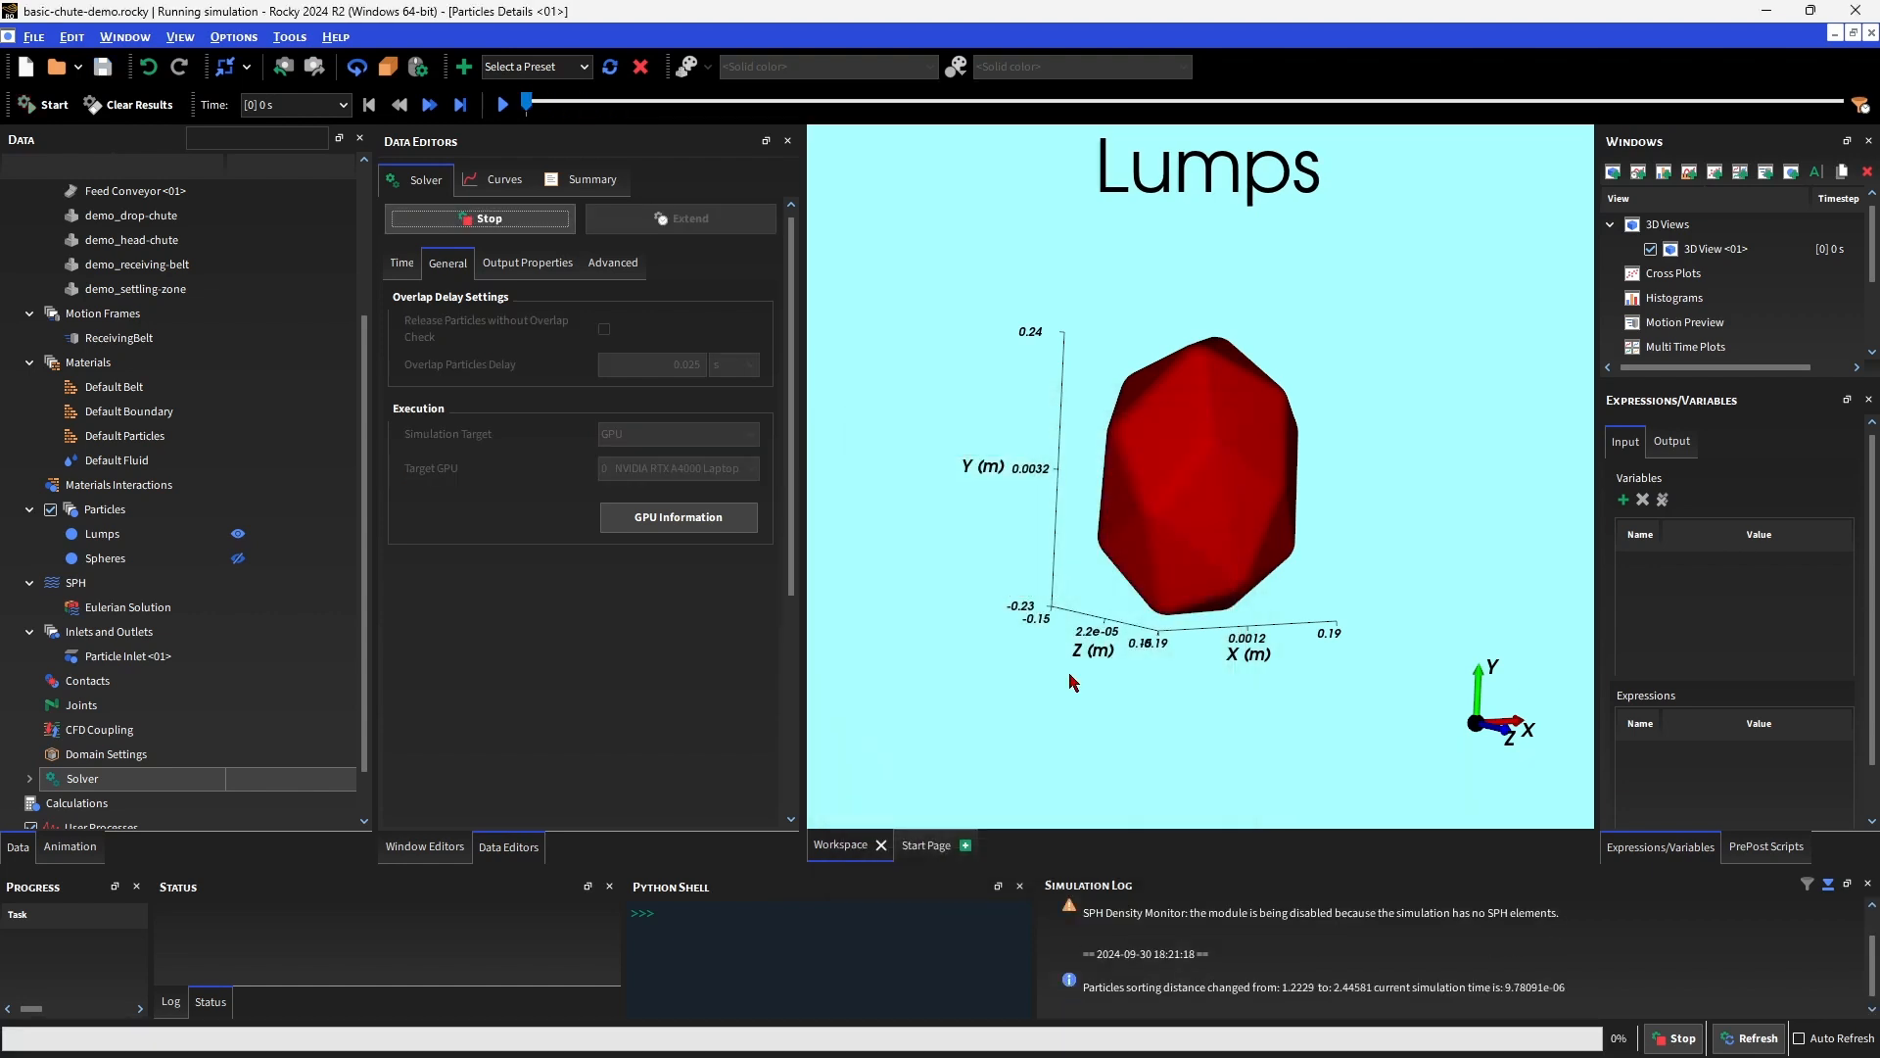
# Bring up 3D View <01> at the 0.1 s output and examine the particles entering on the feed conveyor.
pyautogui.click(1716, 250)
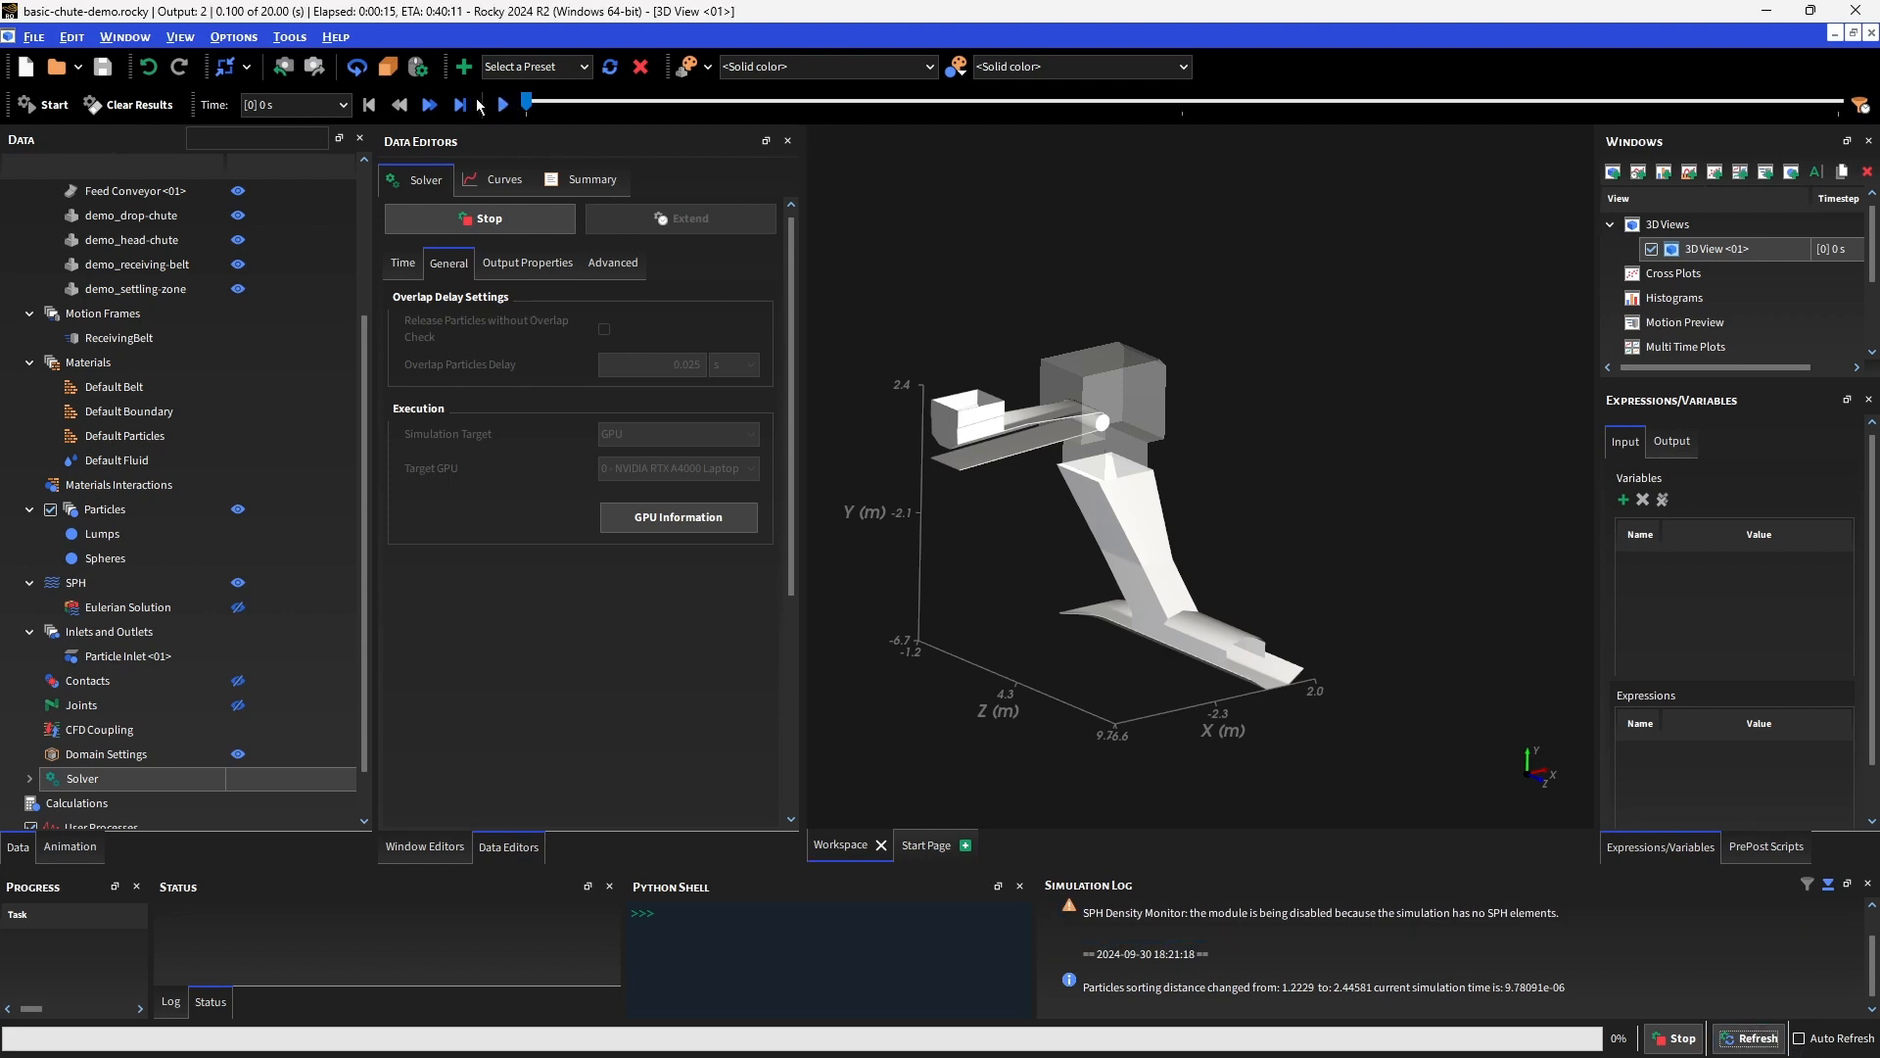
pyautogui.scroll(10, 923, 321)
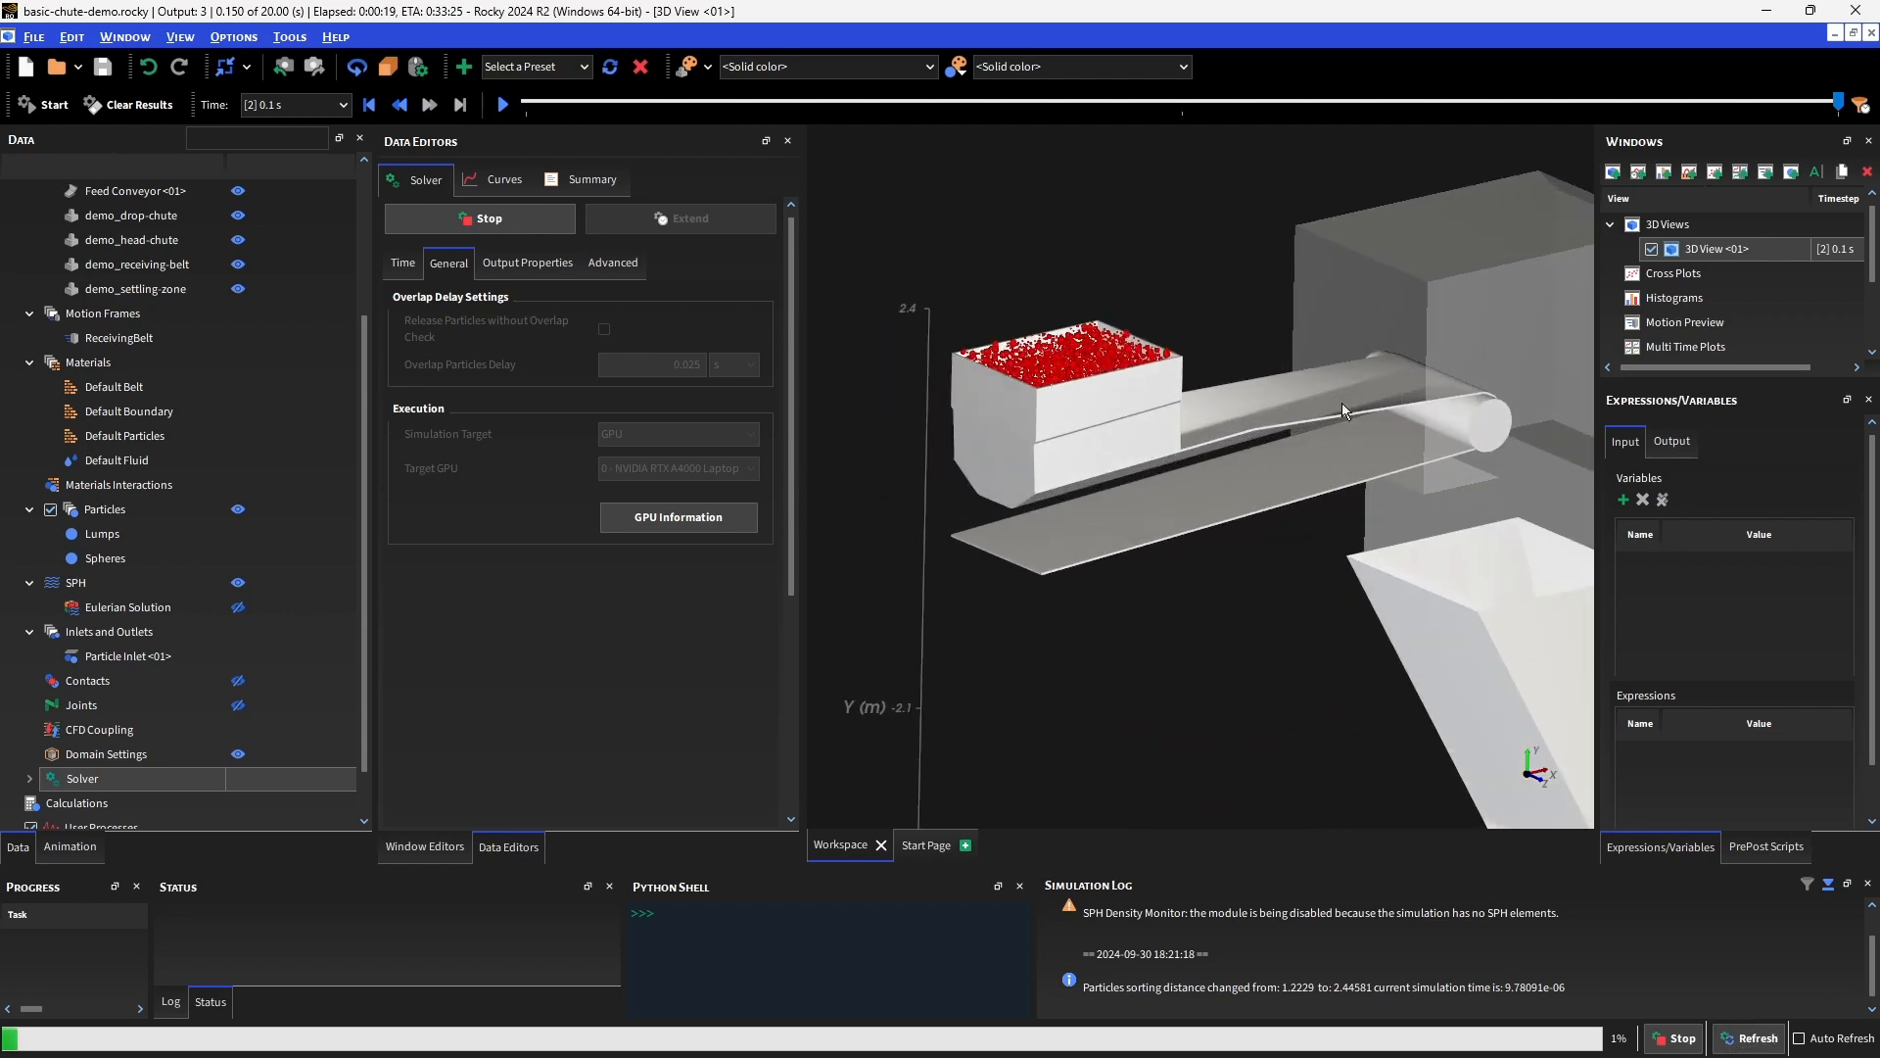
pyautogui.scroll(-6, 1361, 400)
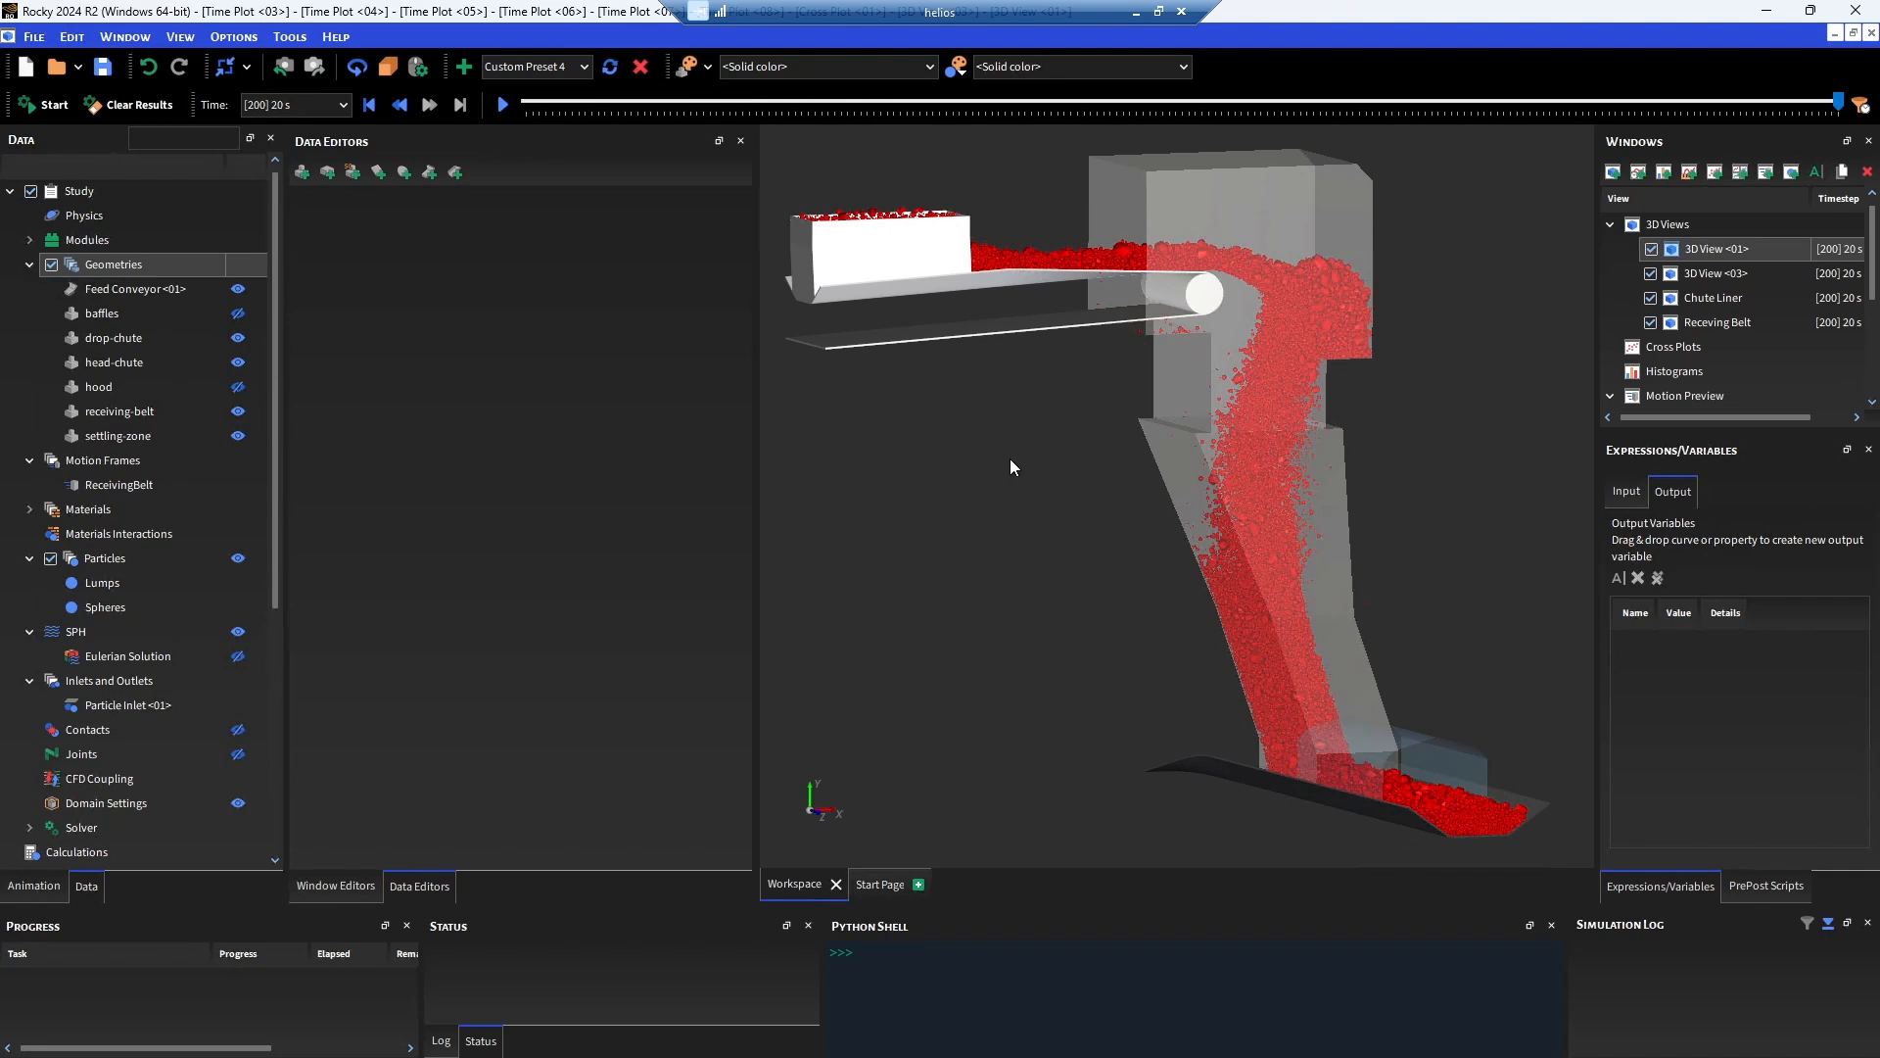
# Color the particles by Velocity : Translational : Absolute while playing back the flow, pausing at 4.1 s and again at 6.1 s.
pyautogui.click(500, 104)
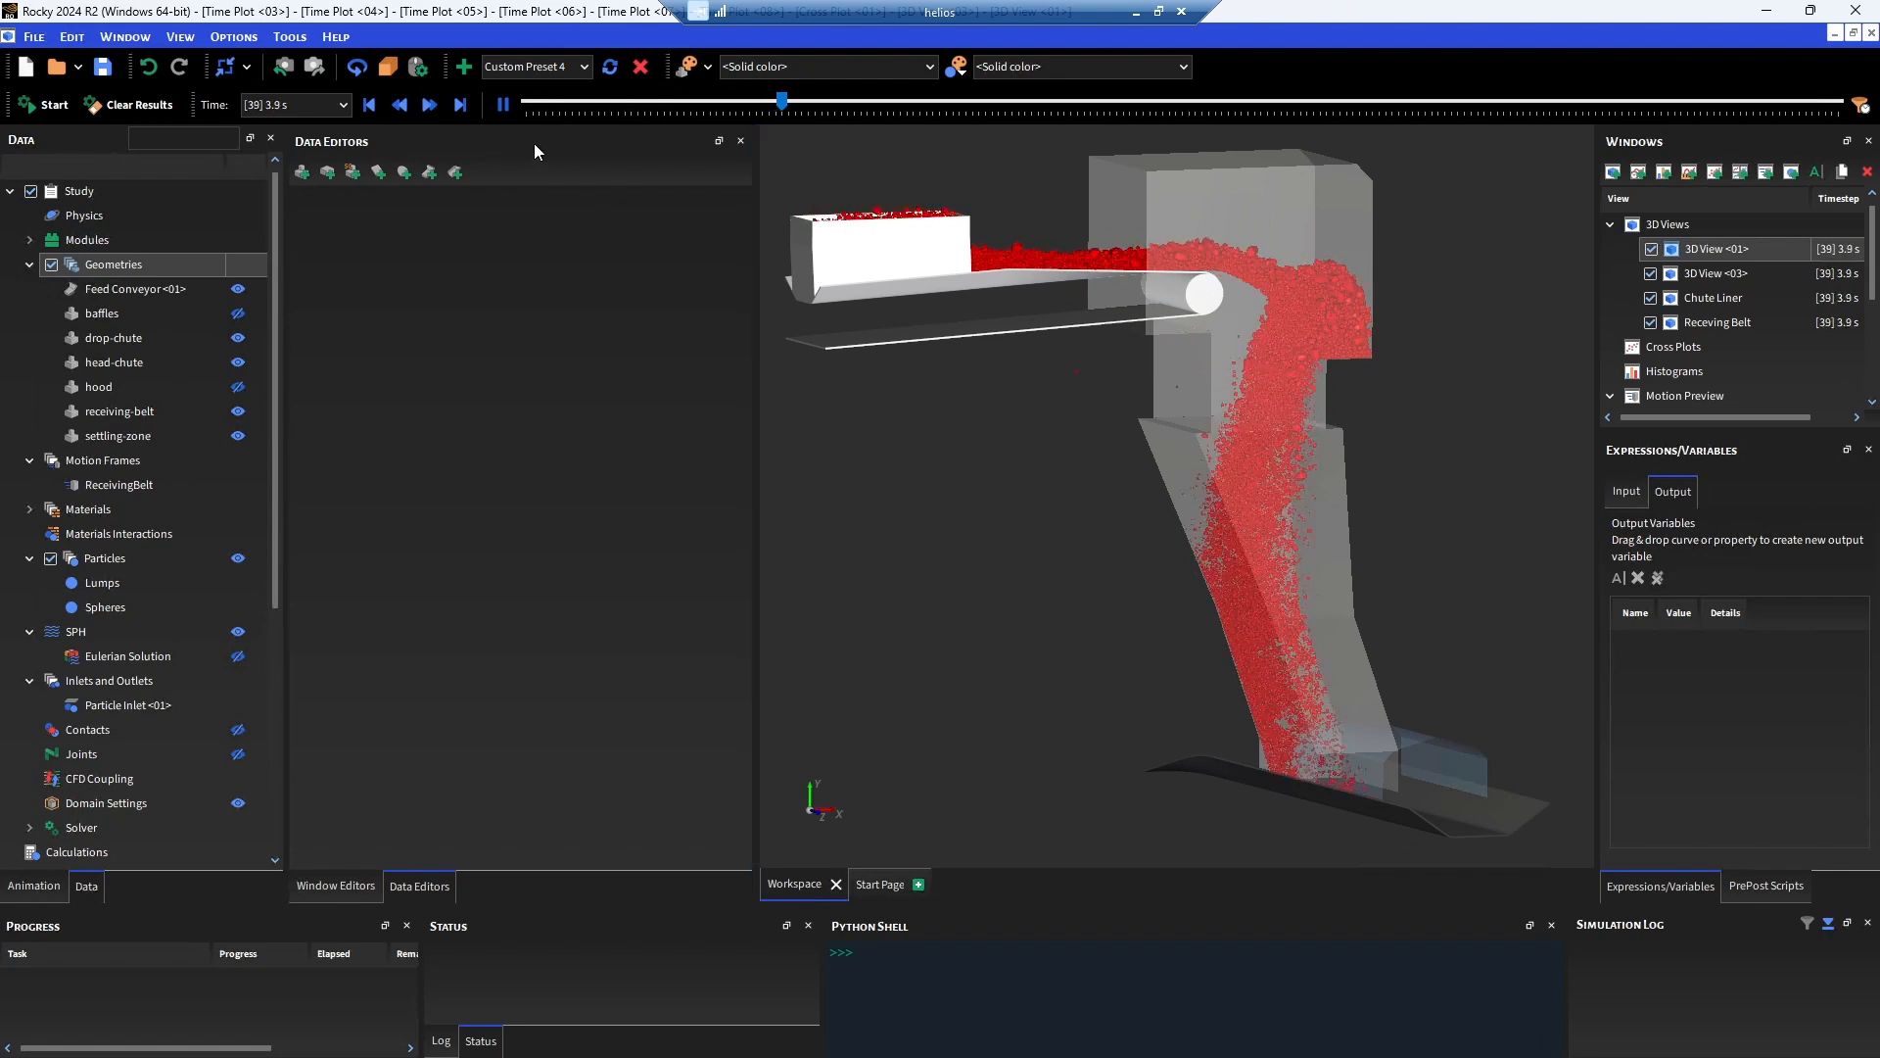
pyautogui.click(500, 107)
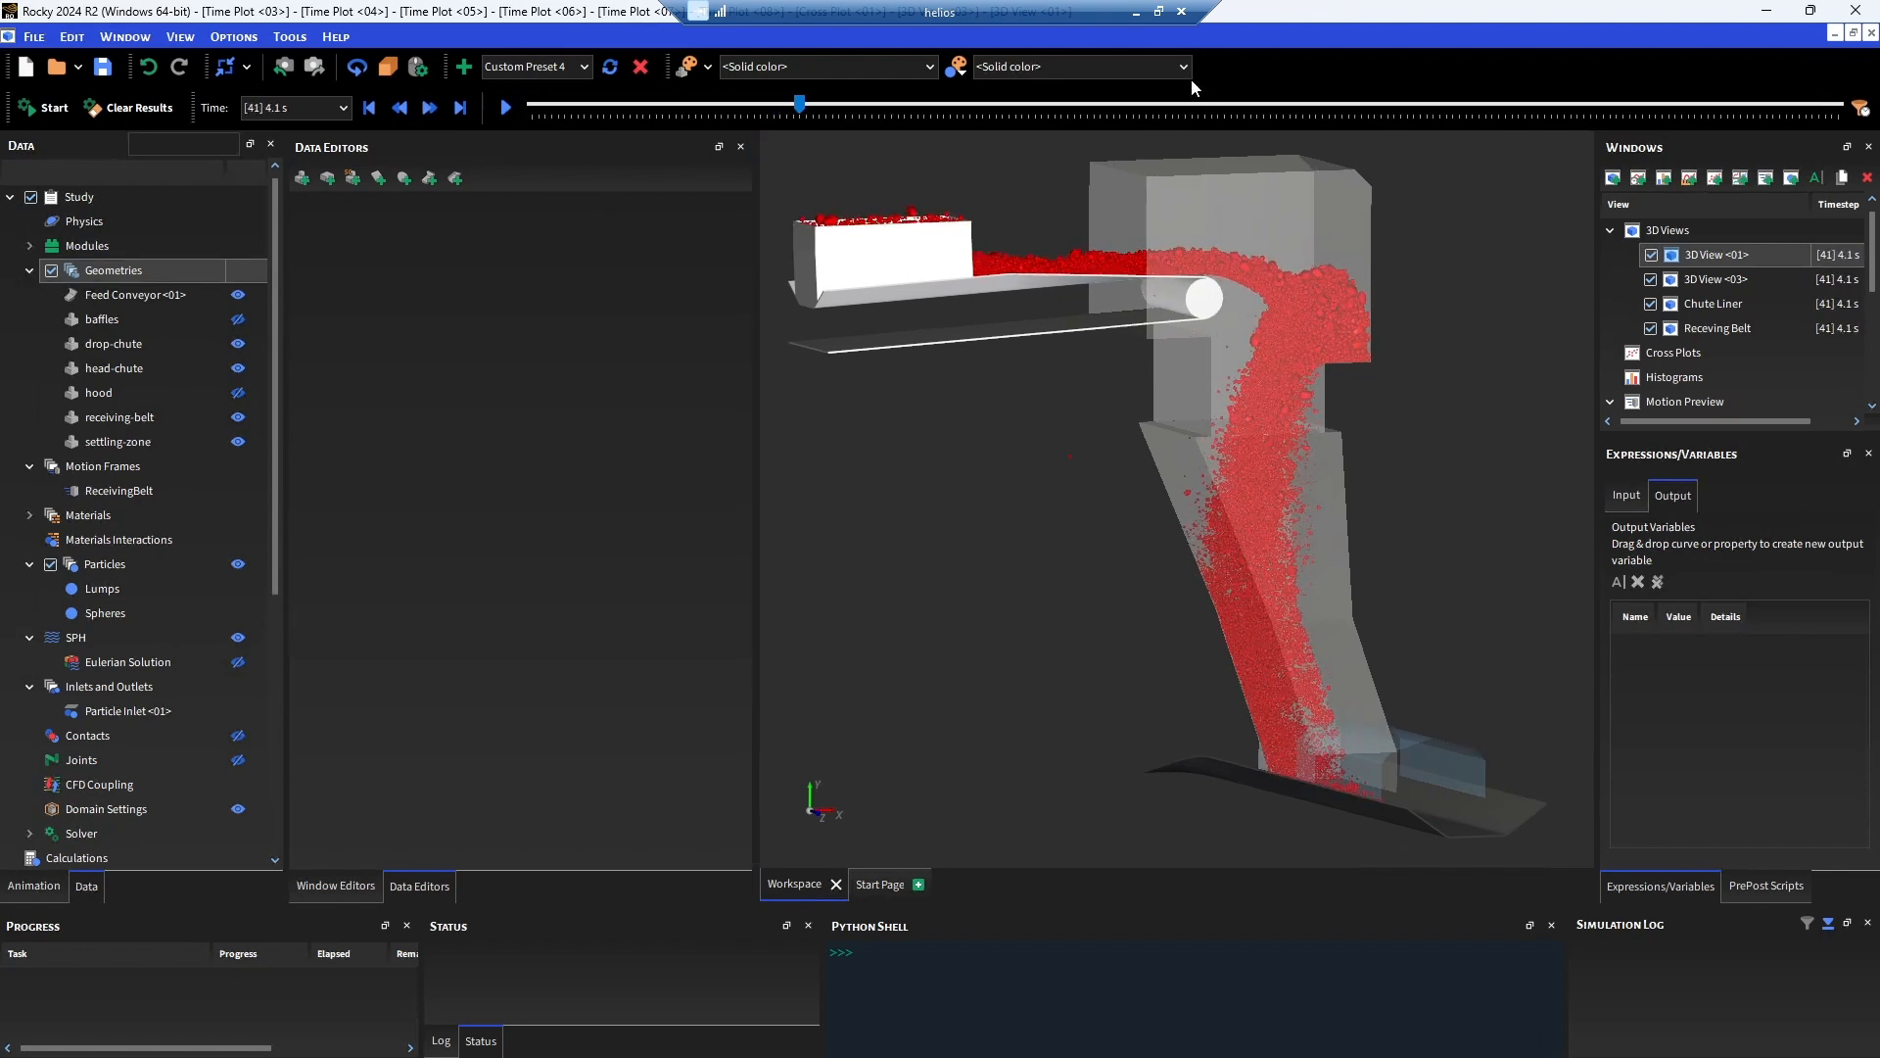
pyautogui.click(1184, 67)
pyautogui.scroll(-10, 1109, 149)
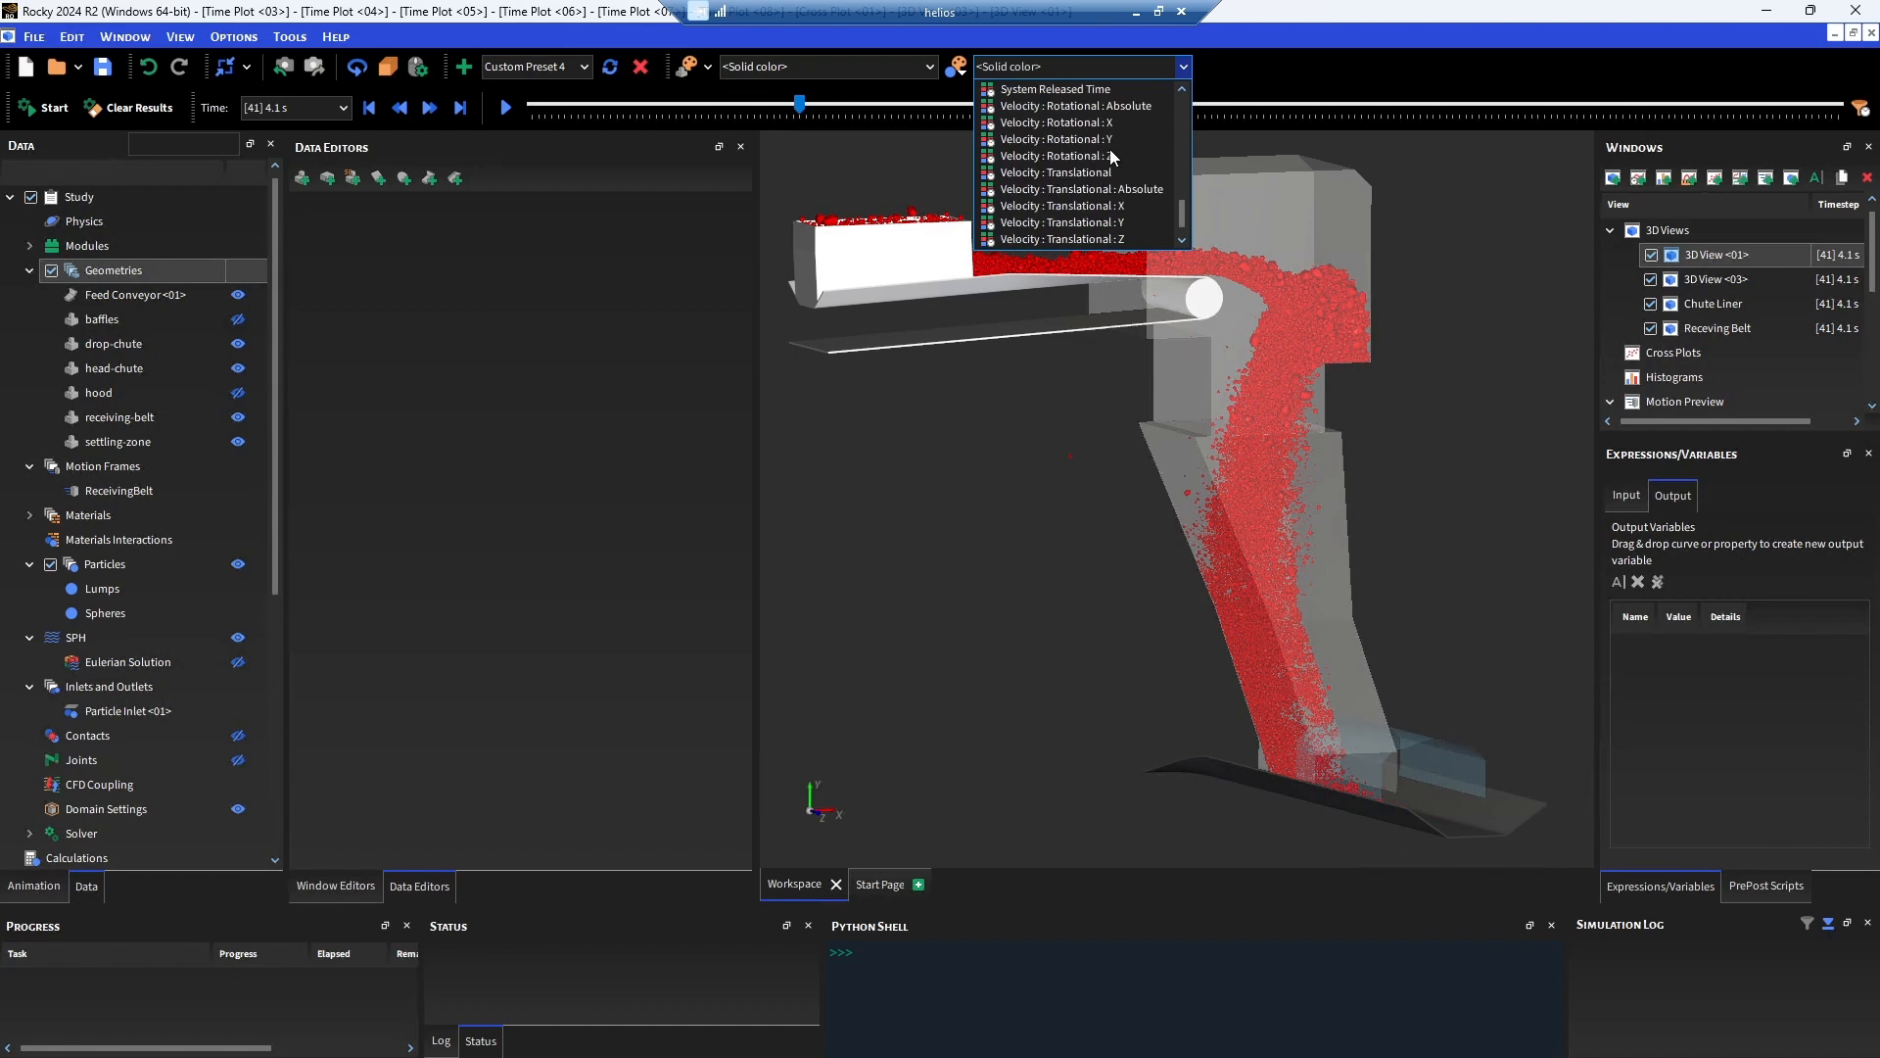
pyautogui.click(1052, 189)
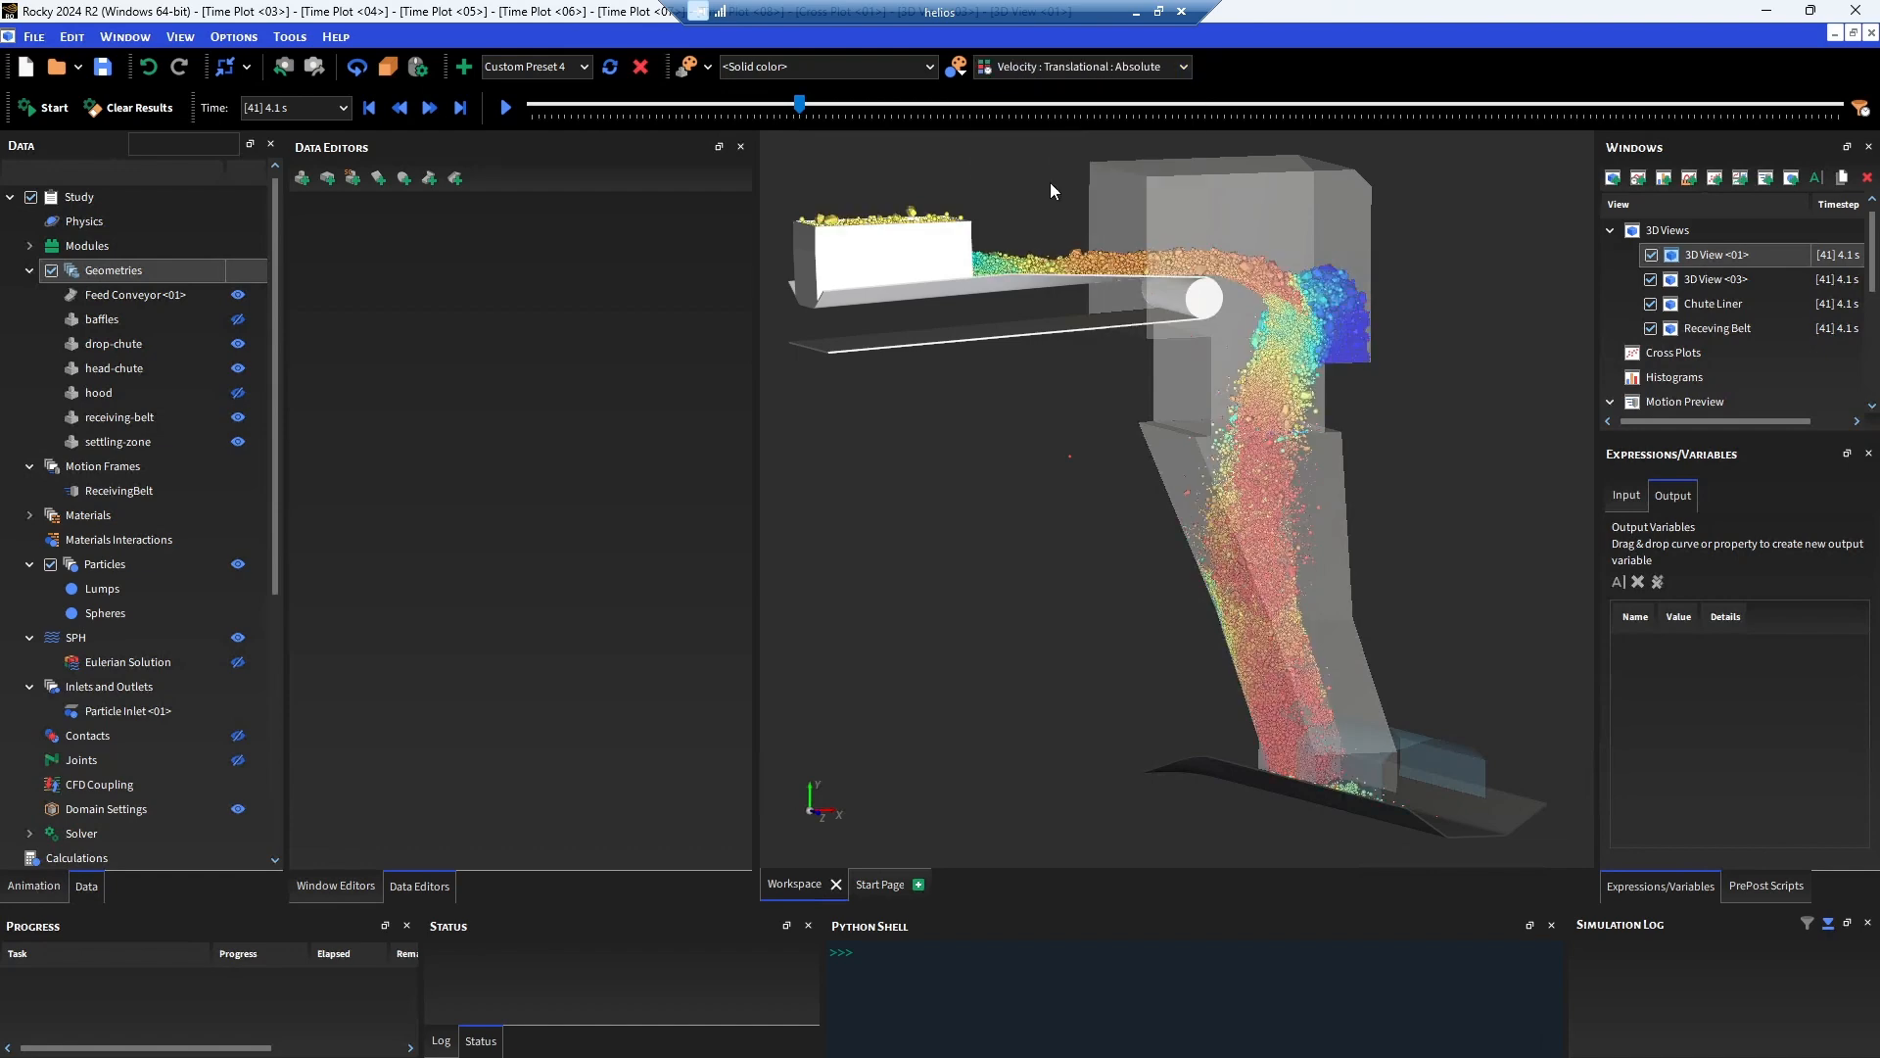
pyautogui.click(514, 112)
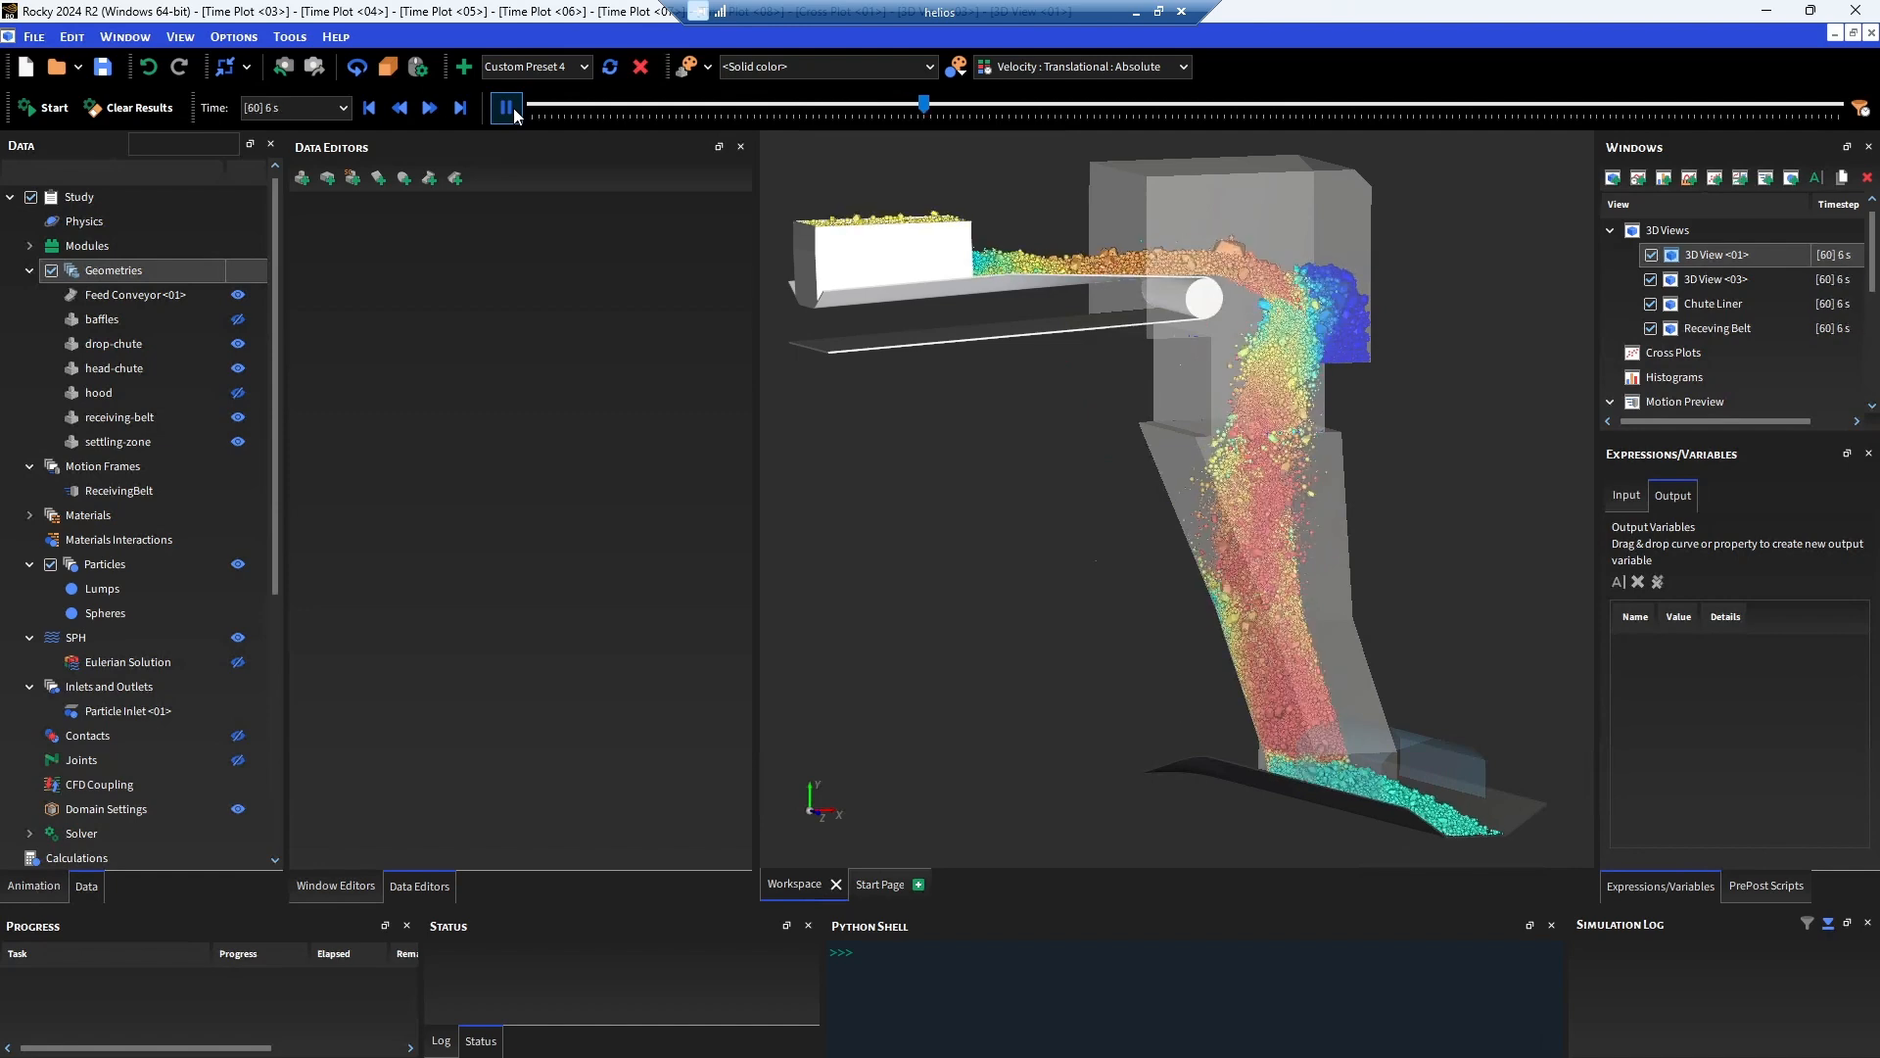
pyautogui.click(511, 110)
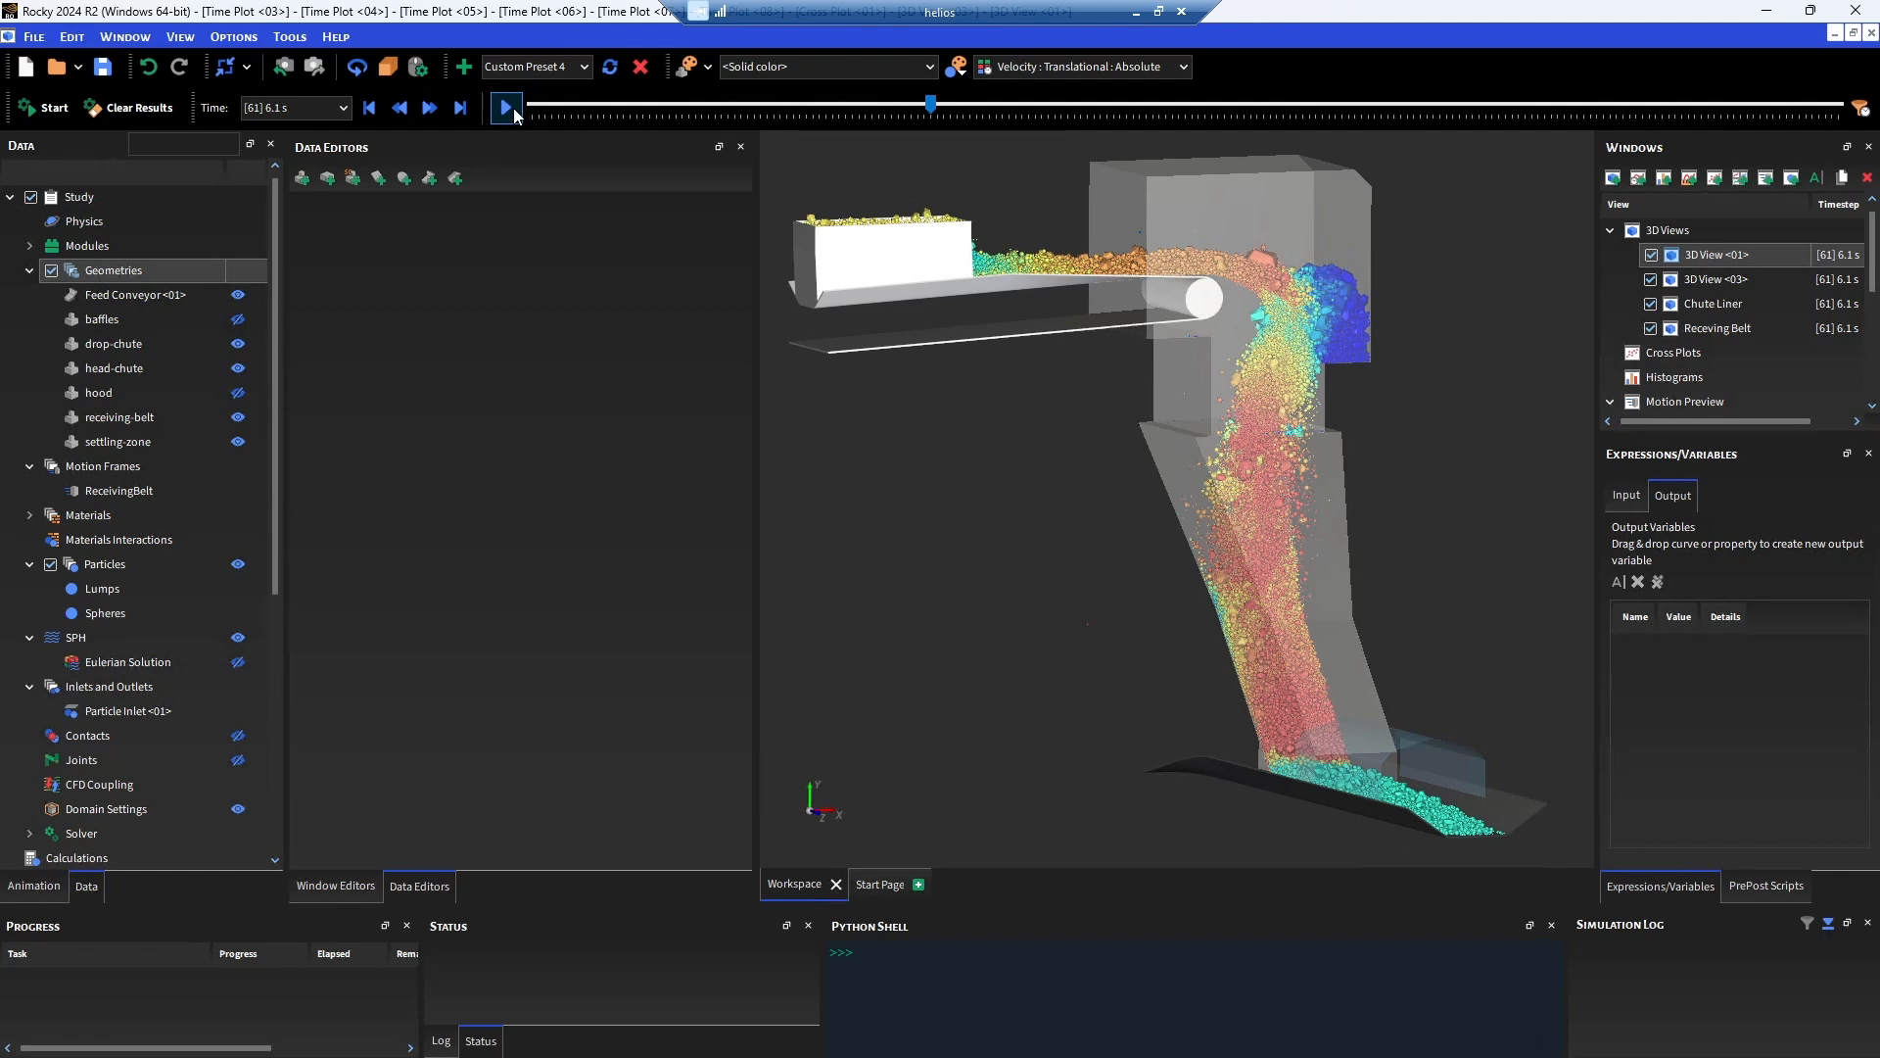
# Plot the average Velocity : Translational : Absolute of all Particles in a new time plot and maximize it.
pyautogui.click(113, 568)
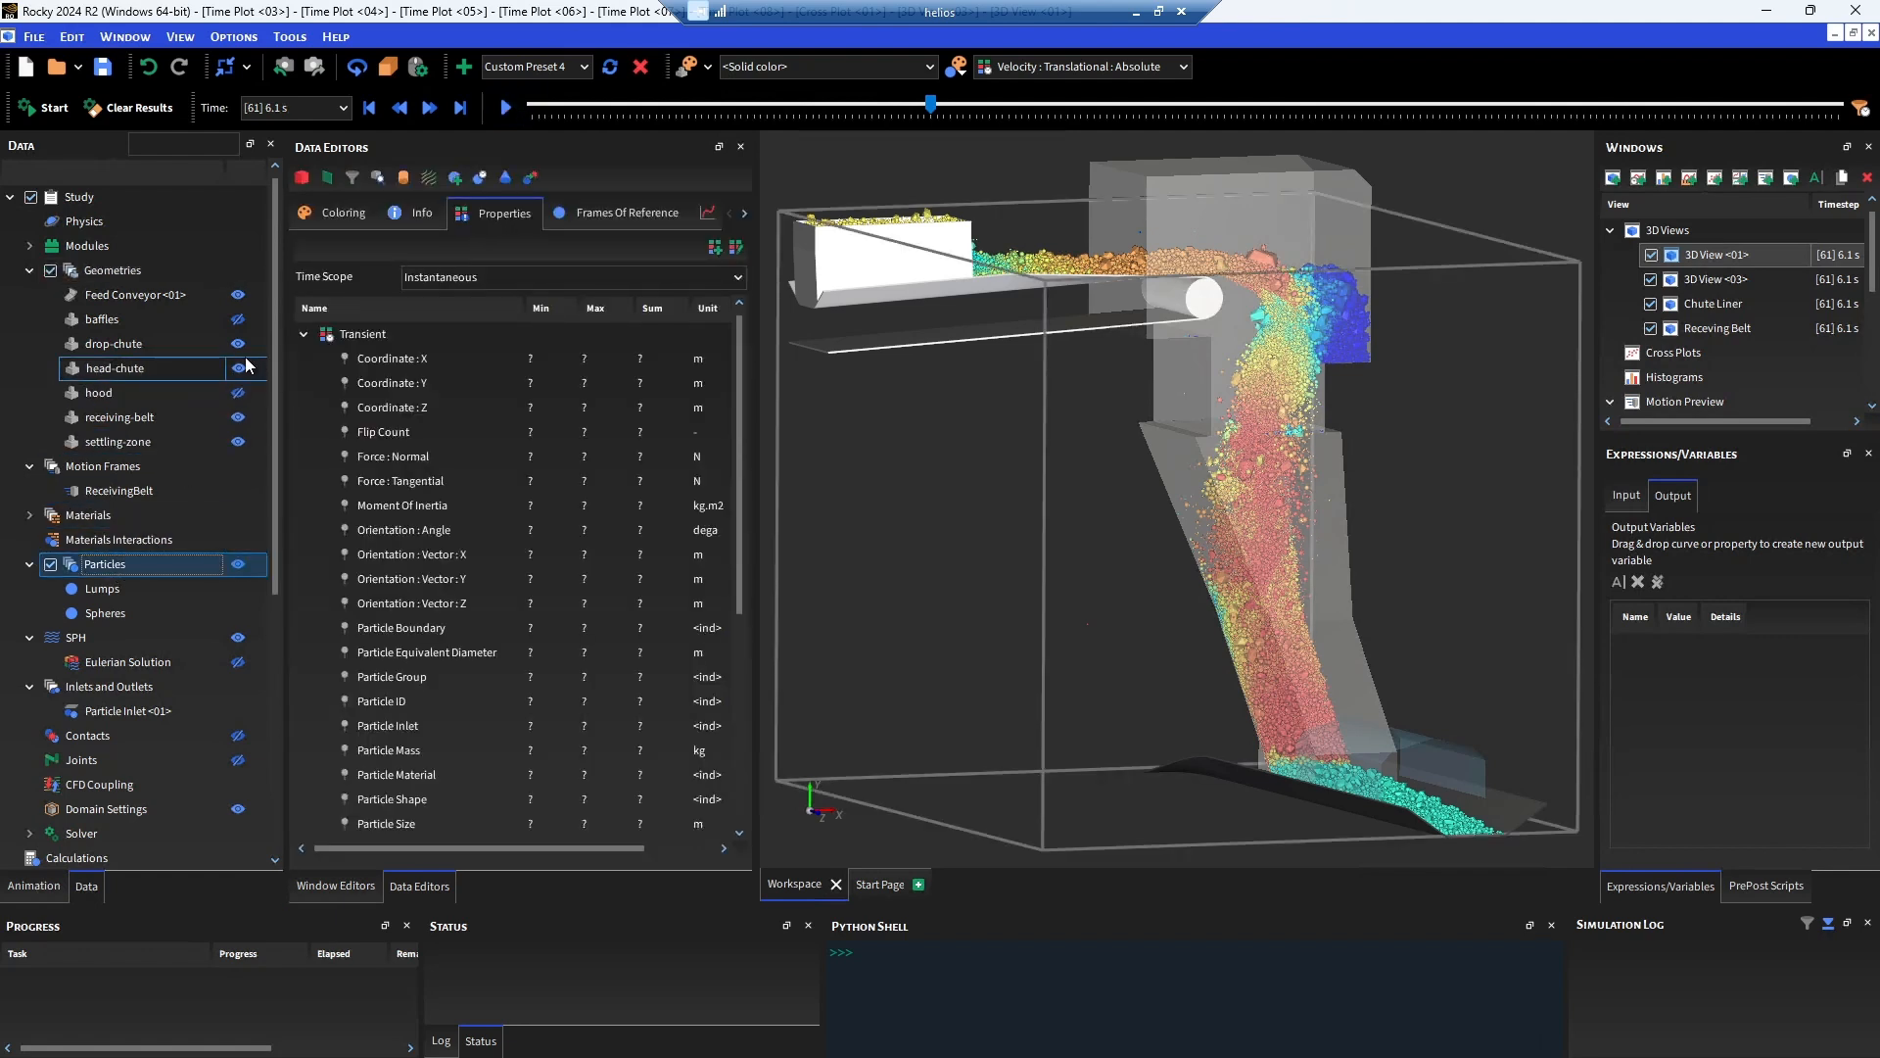
pyautogui.scroll(-5, 468, 525)
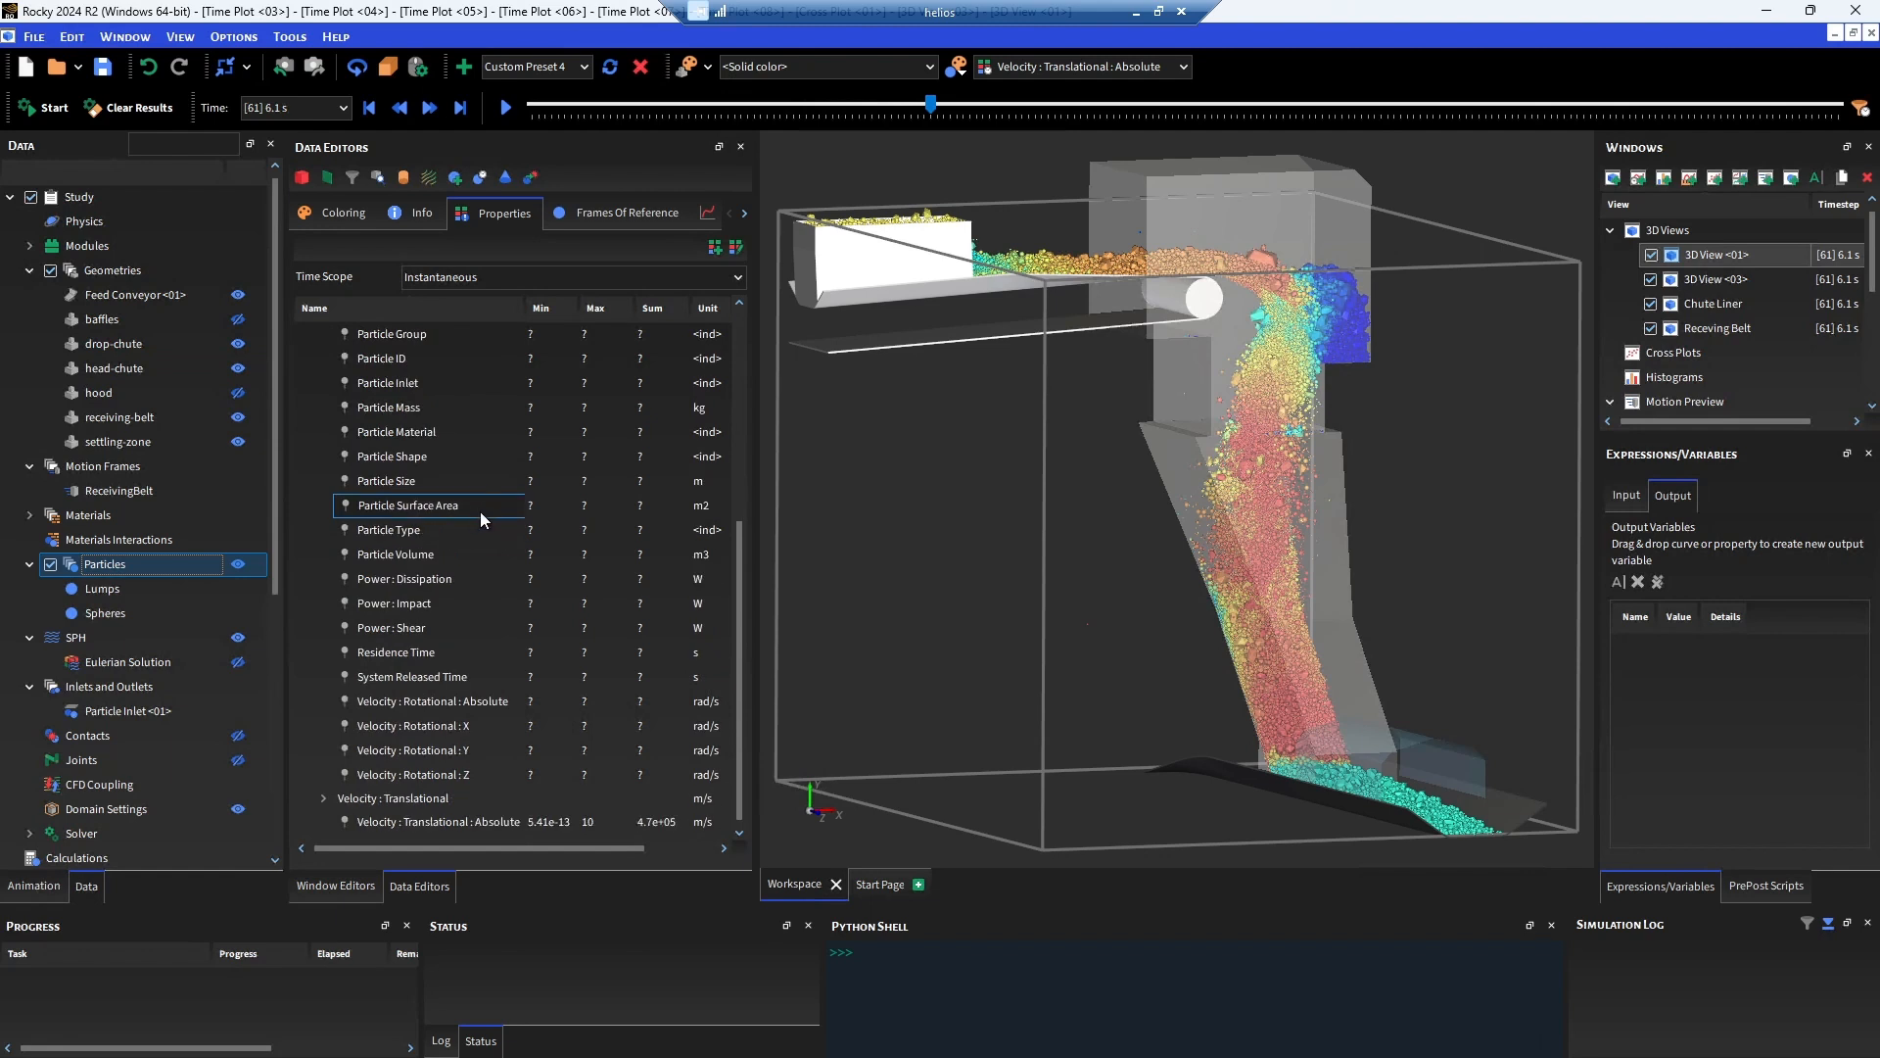
pyautogui.rightClick(406, 818)
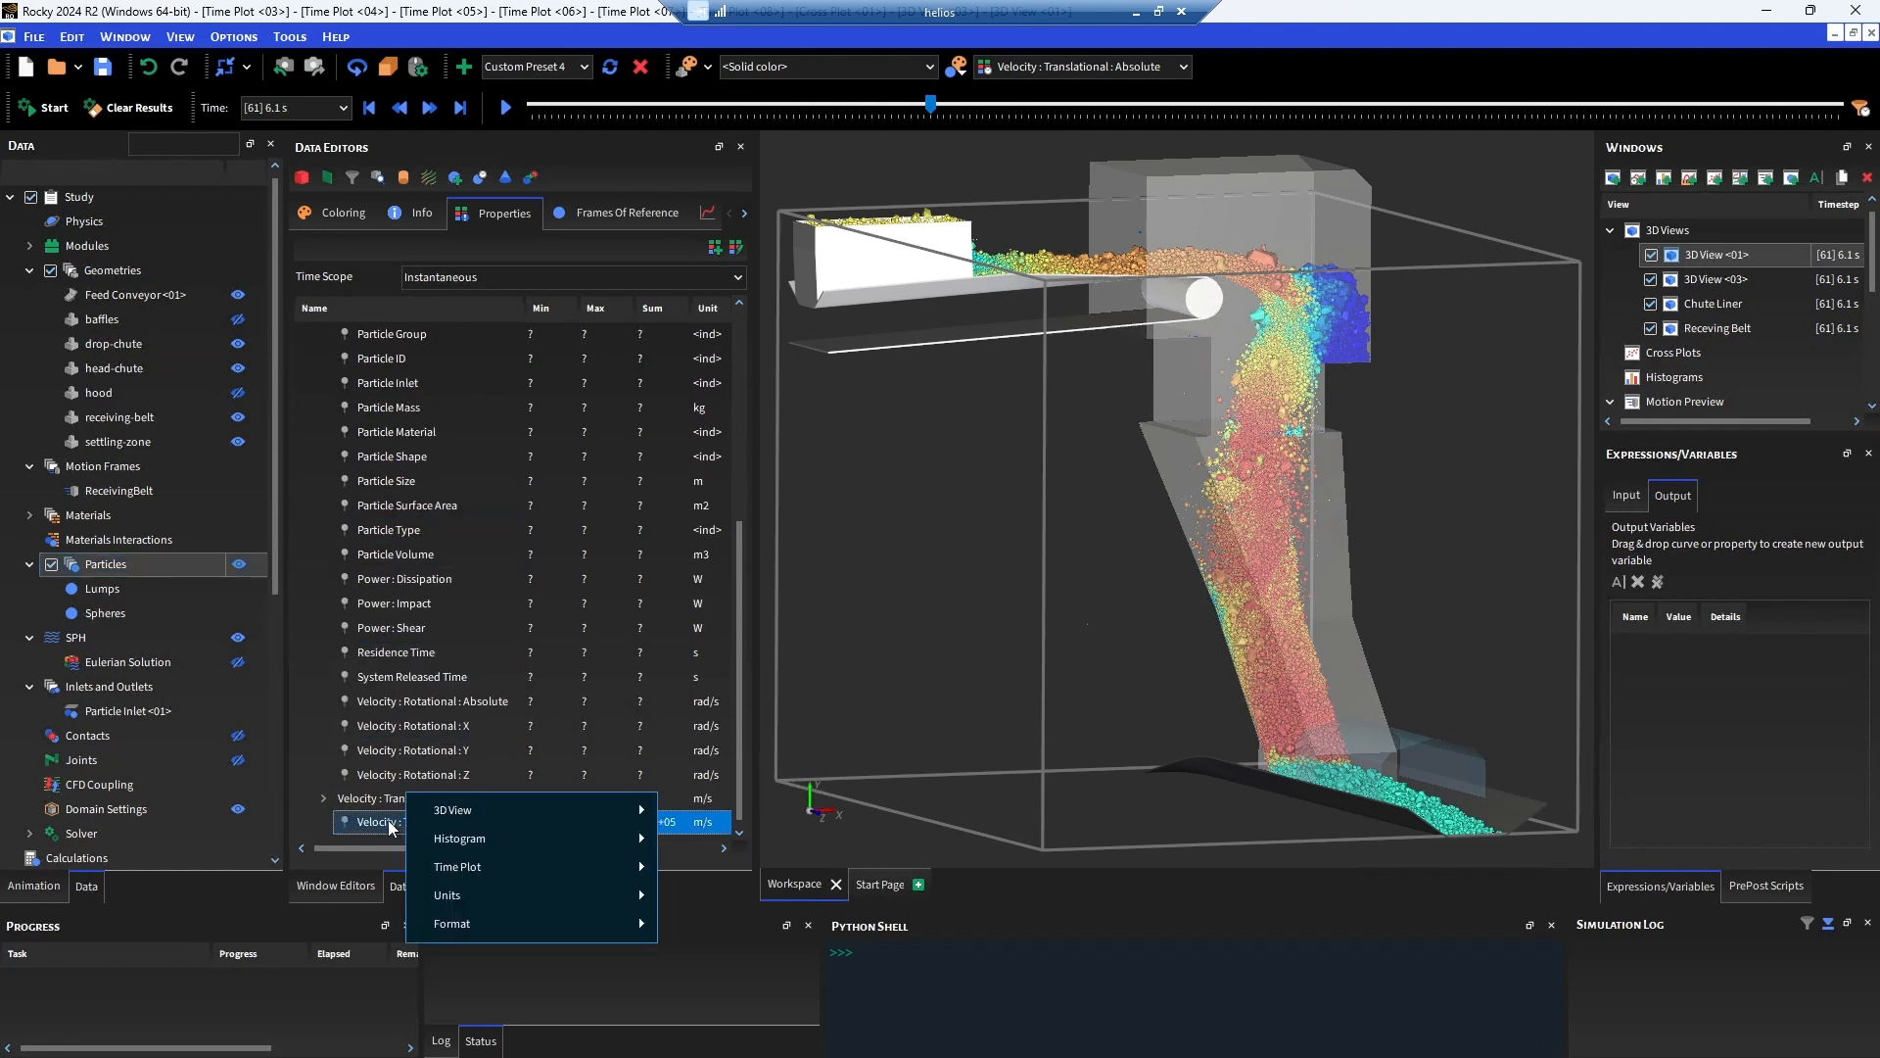
pyautogui.moveTo(537, 870)
pyautogui.moveTo(719, 872)
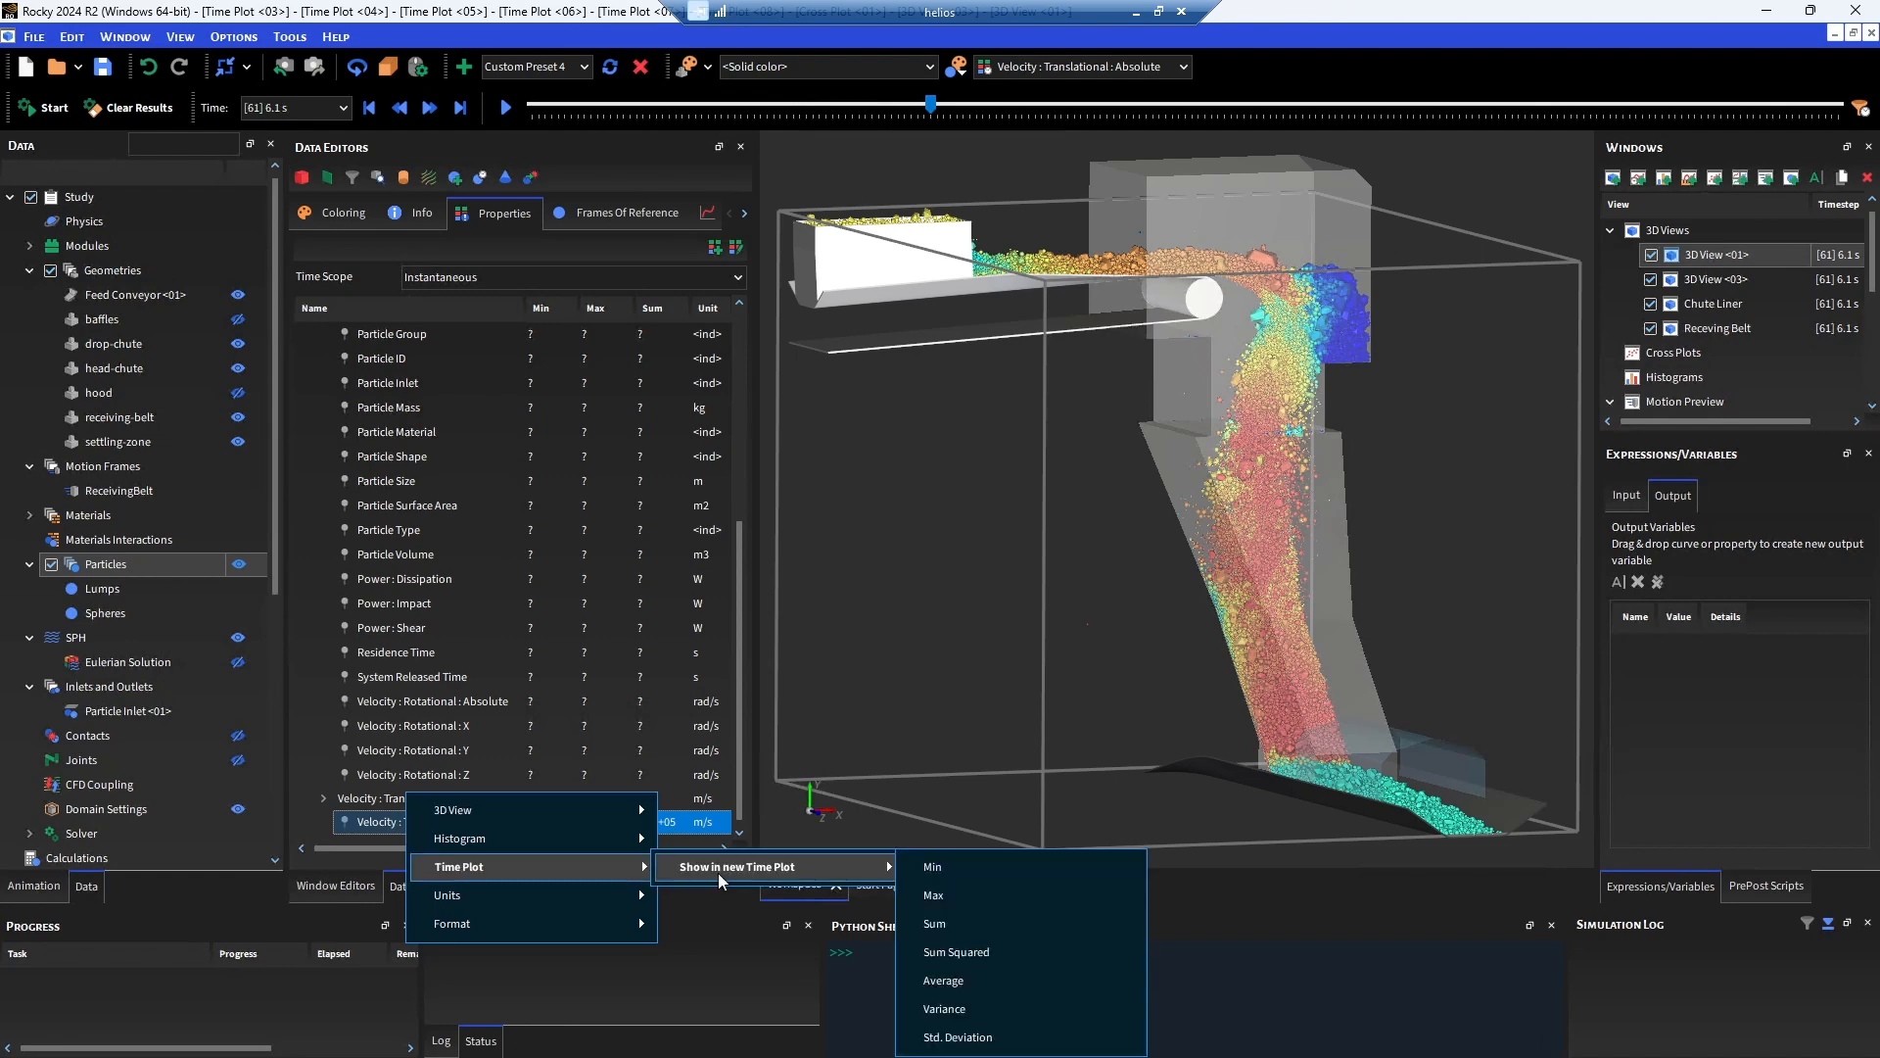
pyautogui.click(984, 976)
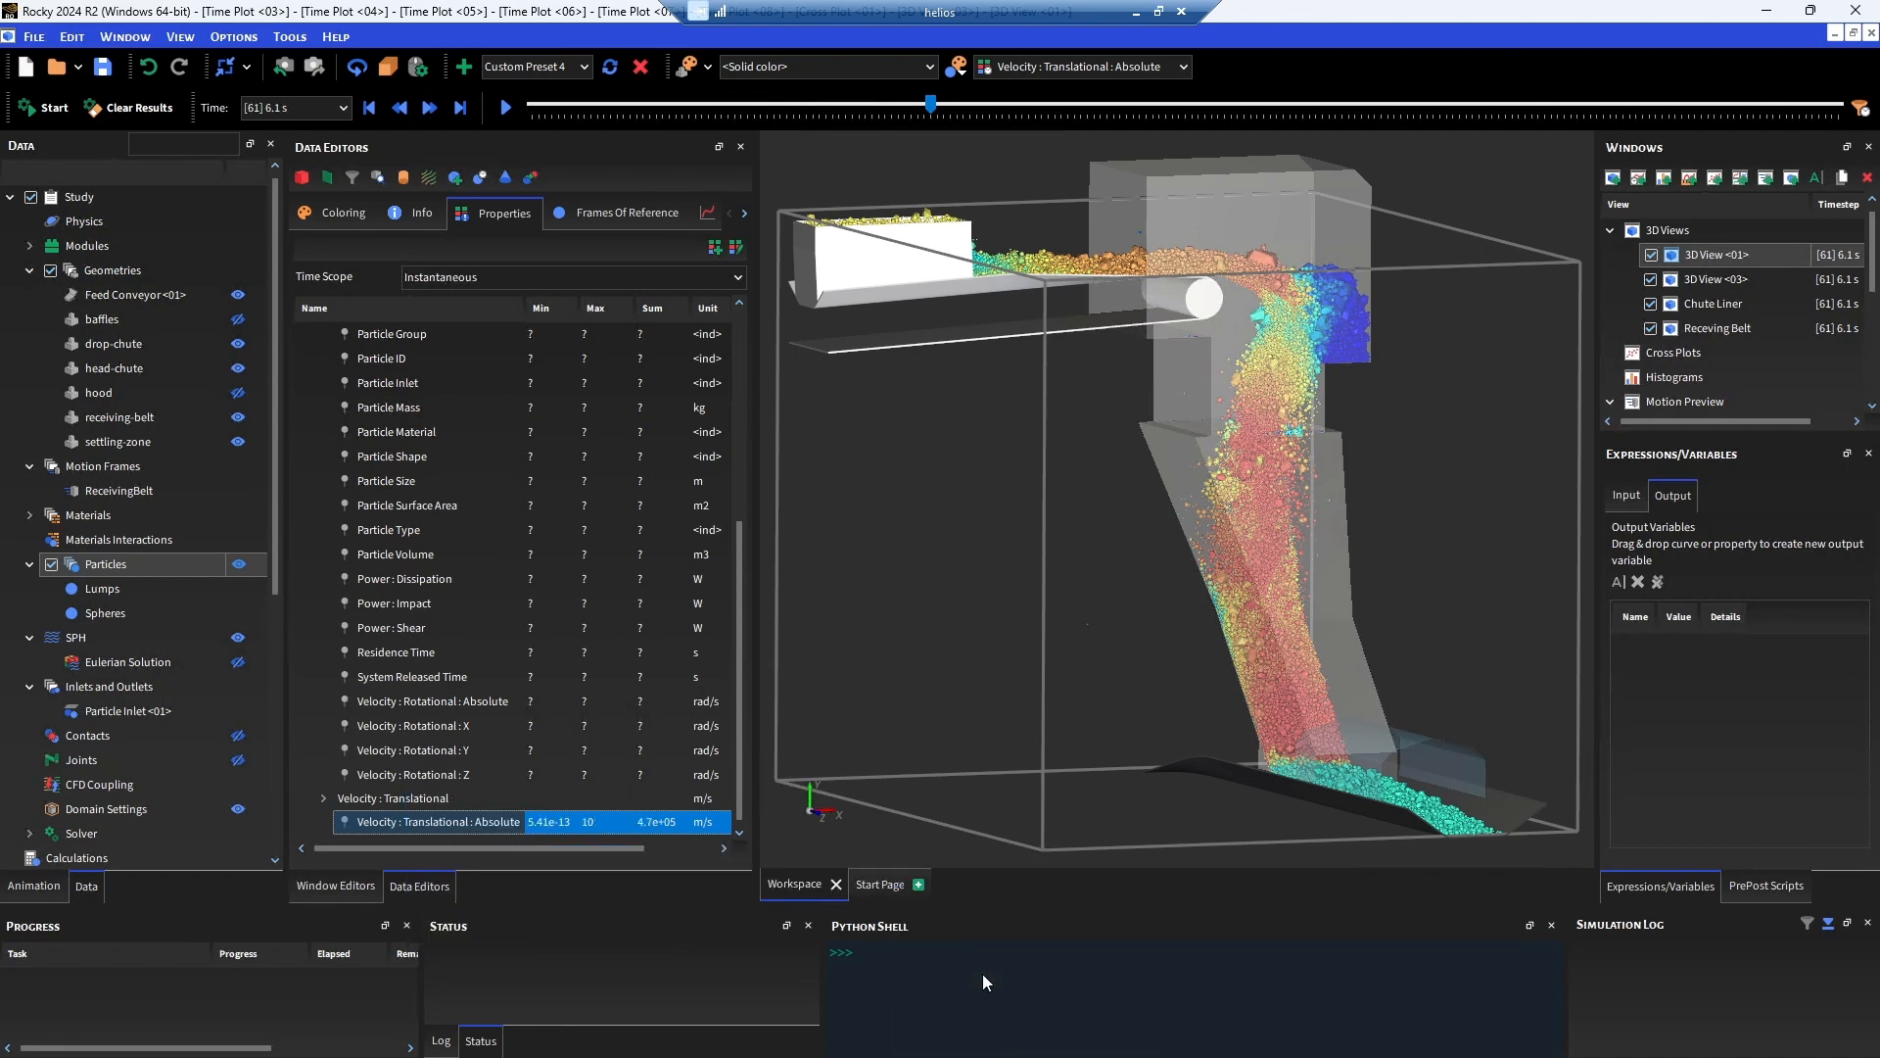
pyautogui.click(1559, 511)
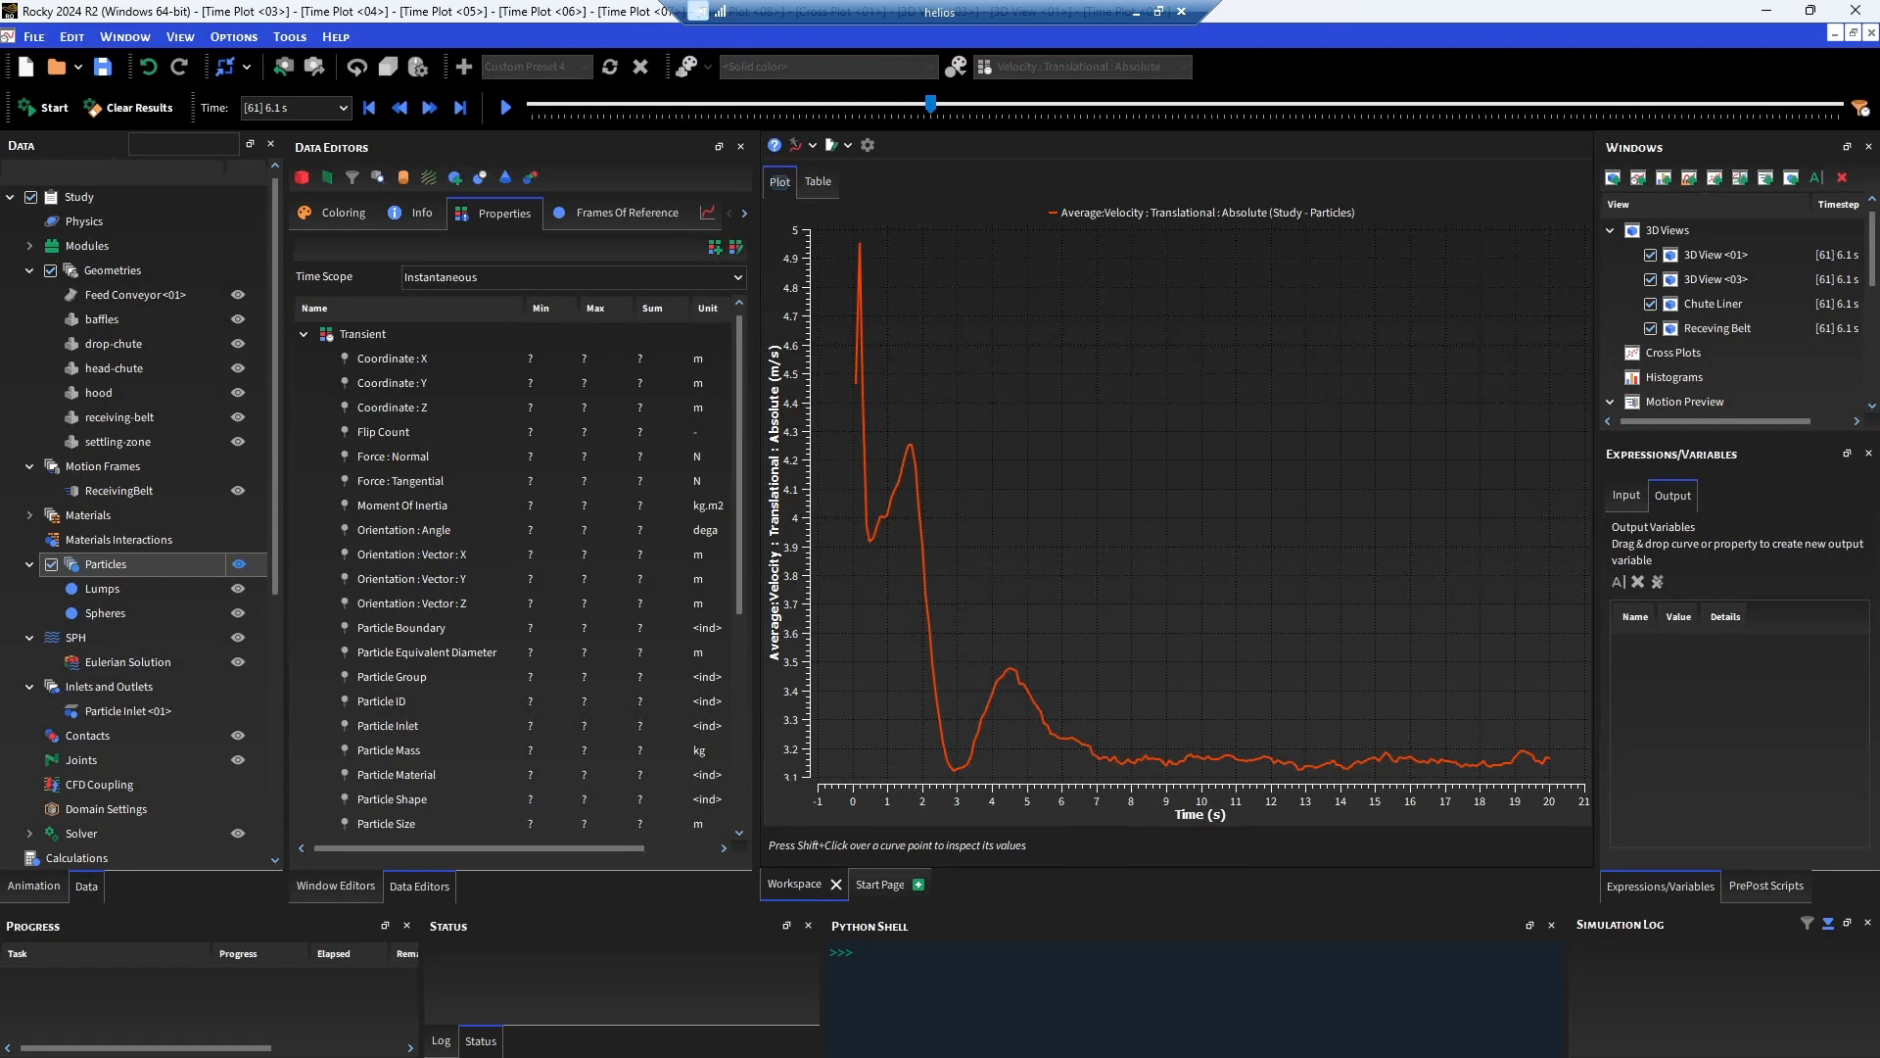
# Return to 3D View <01>, go to the 20 s output, and examine the velocity-colored flow through the chute from several angles.
pyautogui.doubleClick(1715, 255)
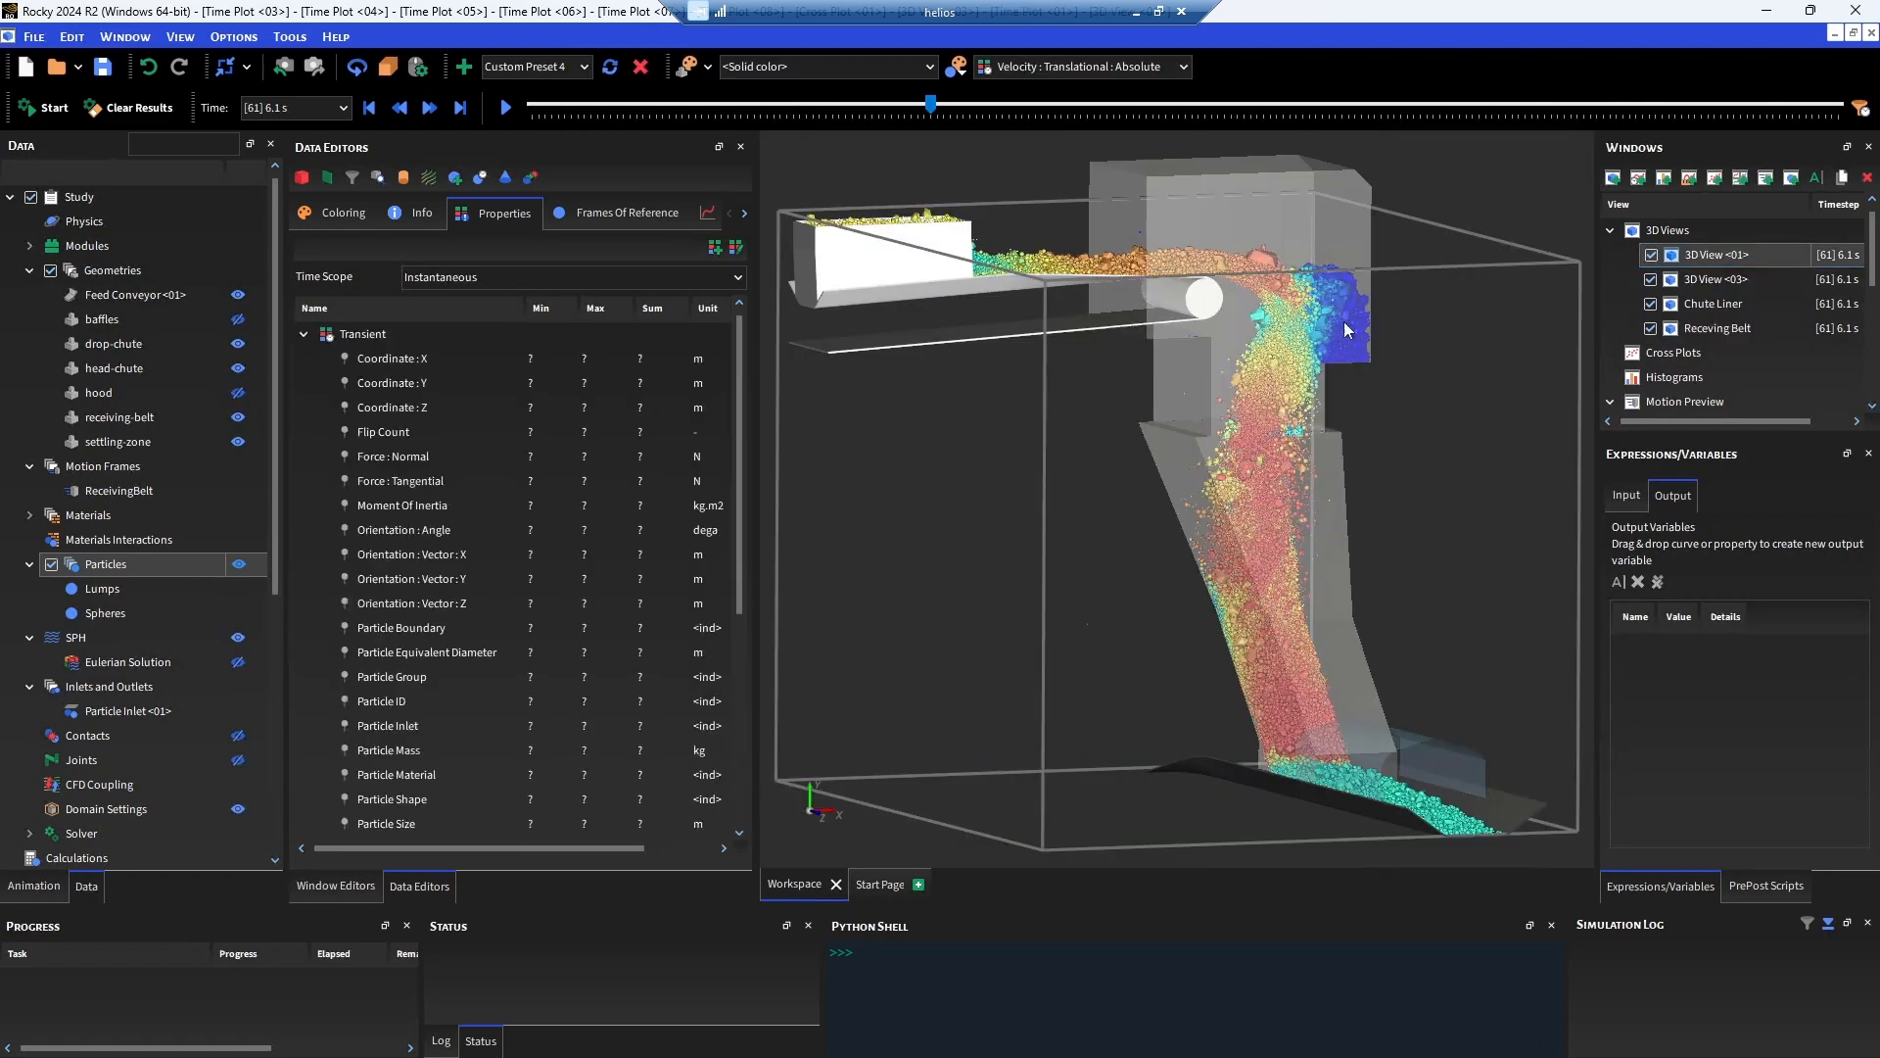
pyautogui.scroll(-2, 1138, 333)
pyautogui.moveTo(1308, 472); pyautogui.dragTo(1255, 427, button='middle')
pyautogui.moveTo(1255, 427); pyautogui.dragTo(1103, 390)
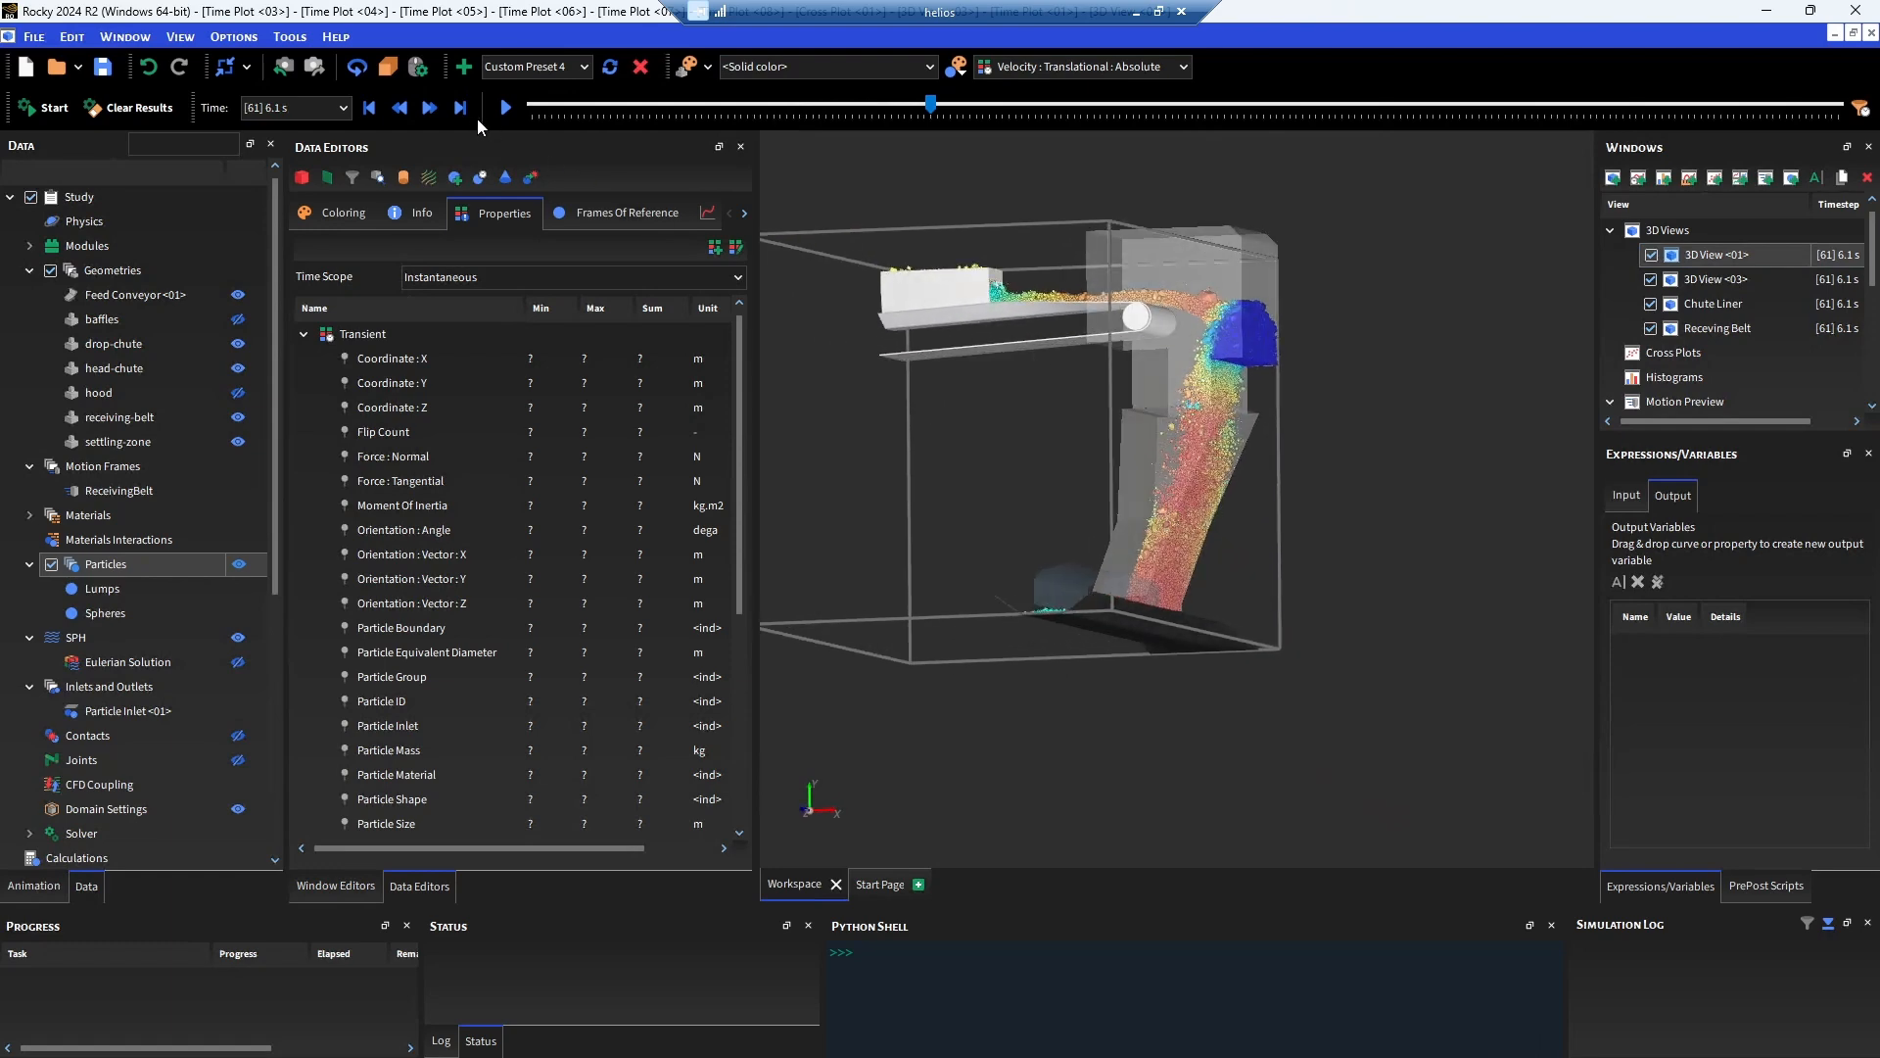
pyautogui.click(460, 107)
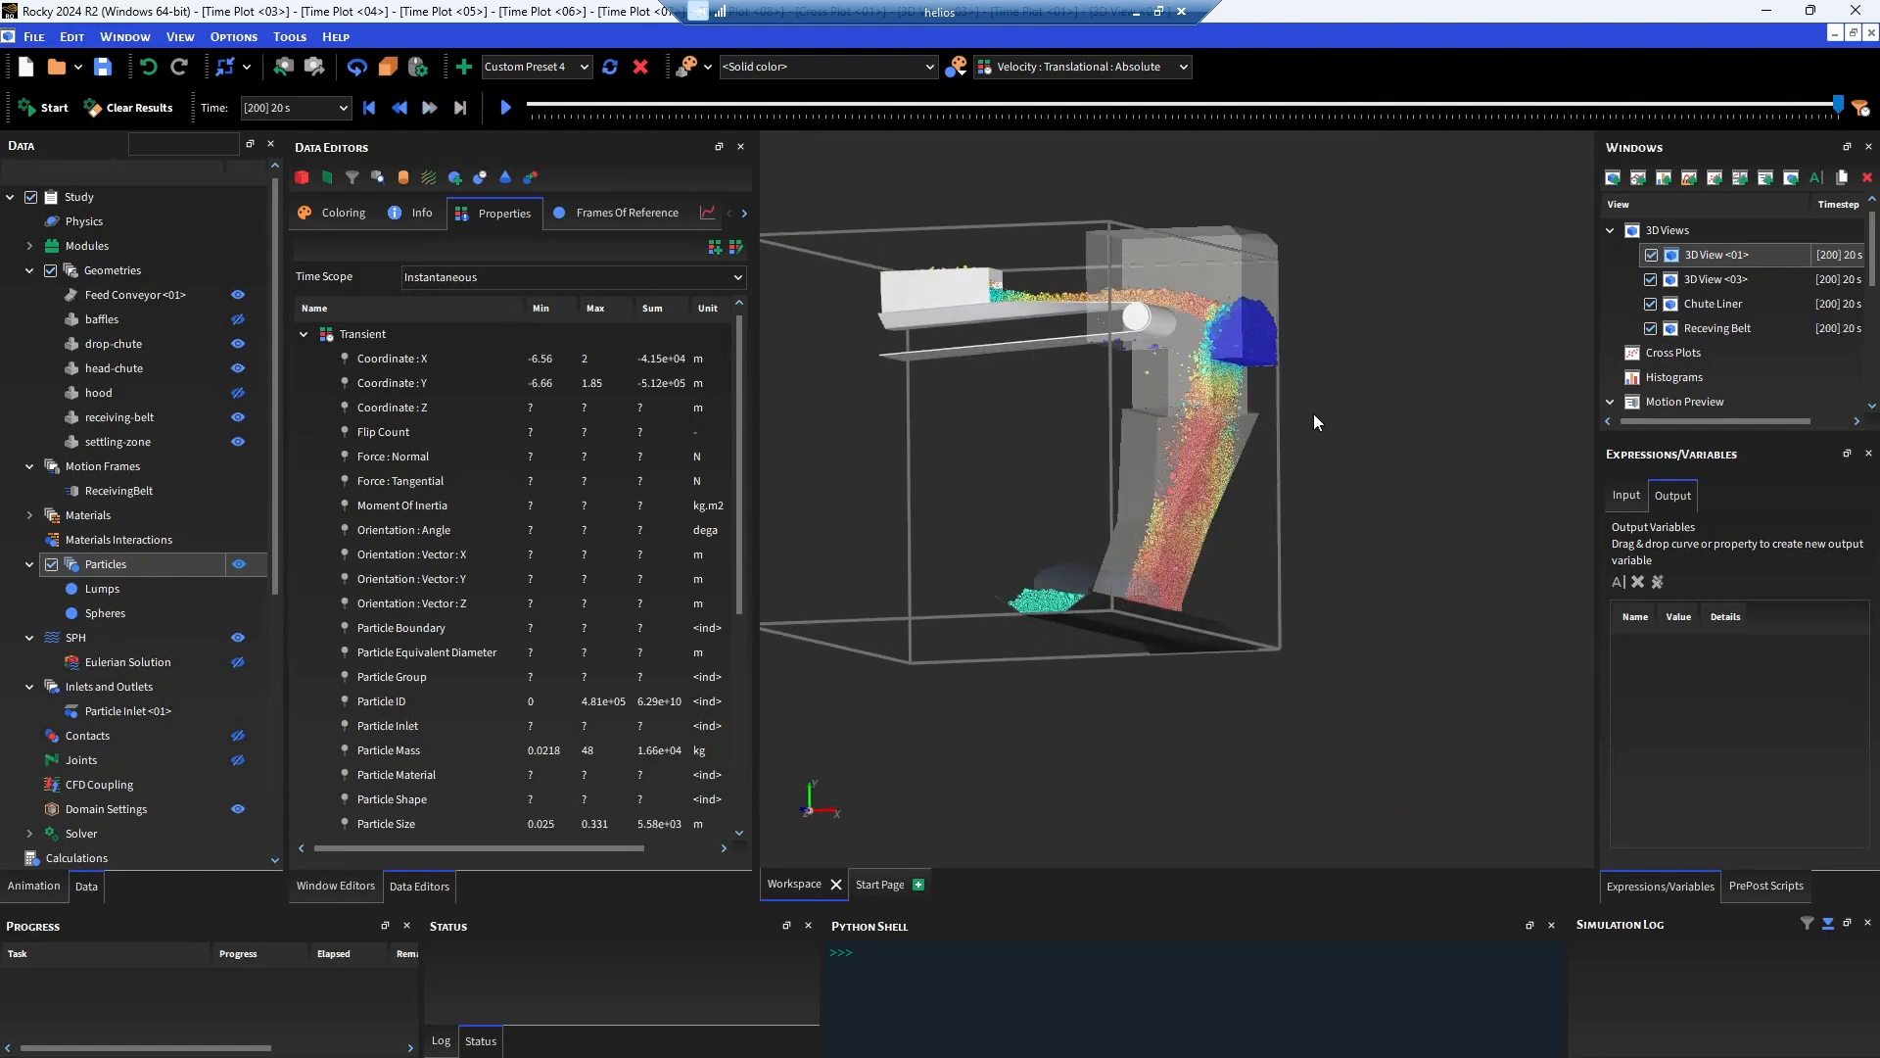
pyautogui.moveTo(1194, 466); pyautogui.dragTo(1209, 507)
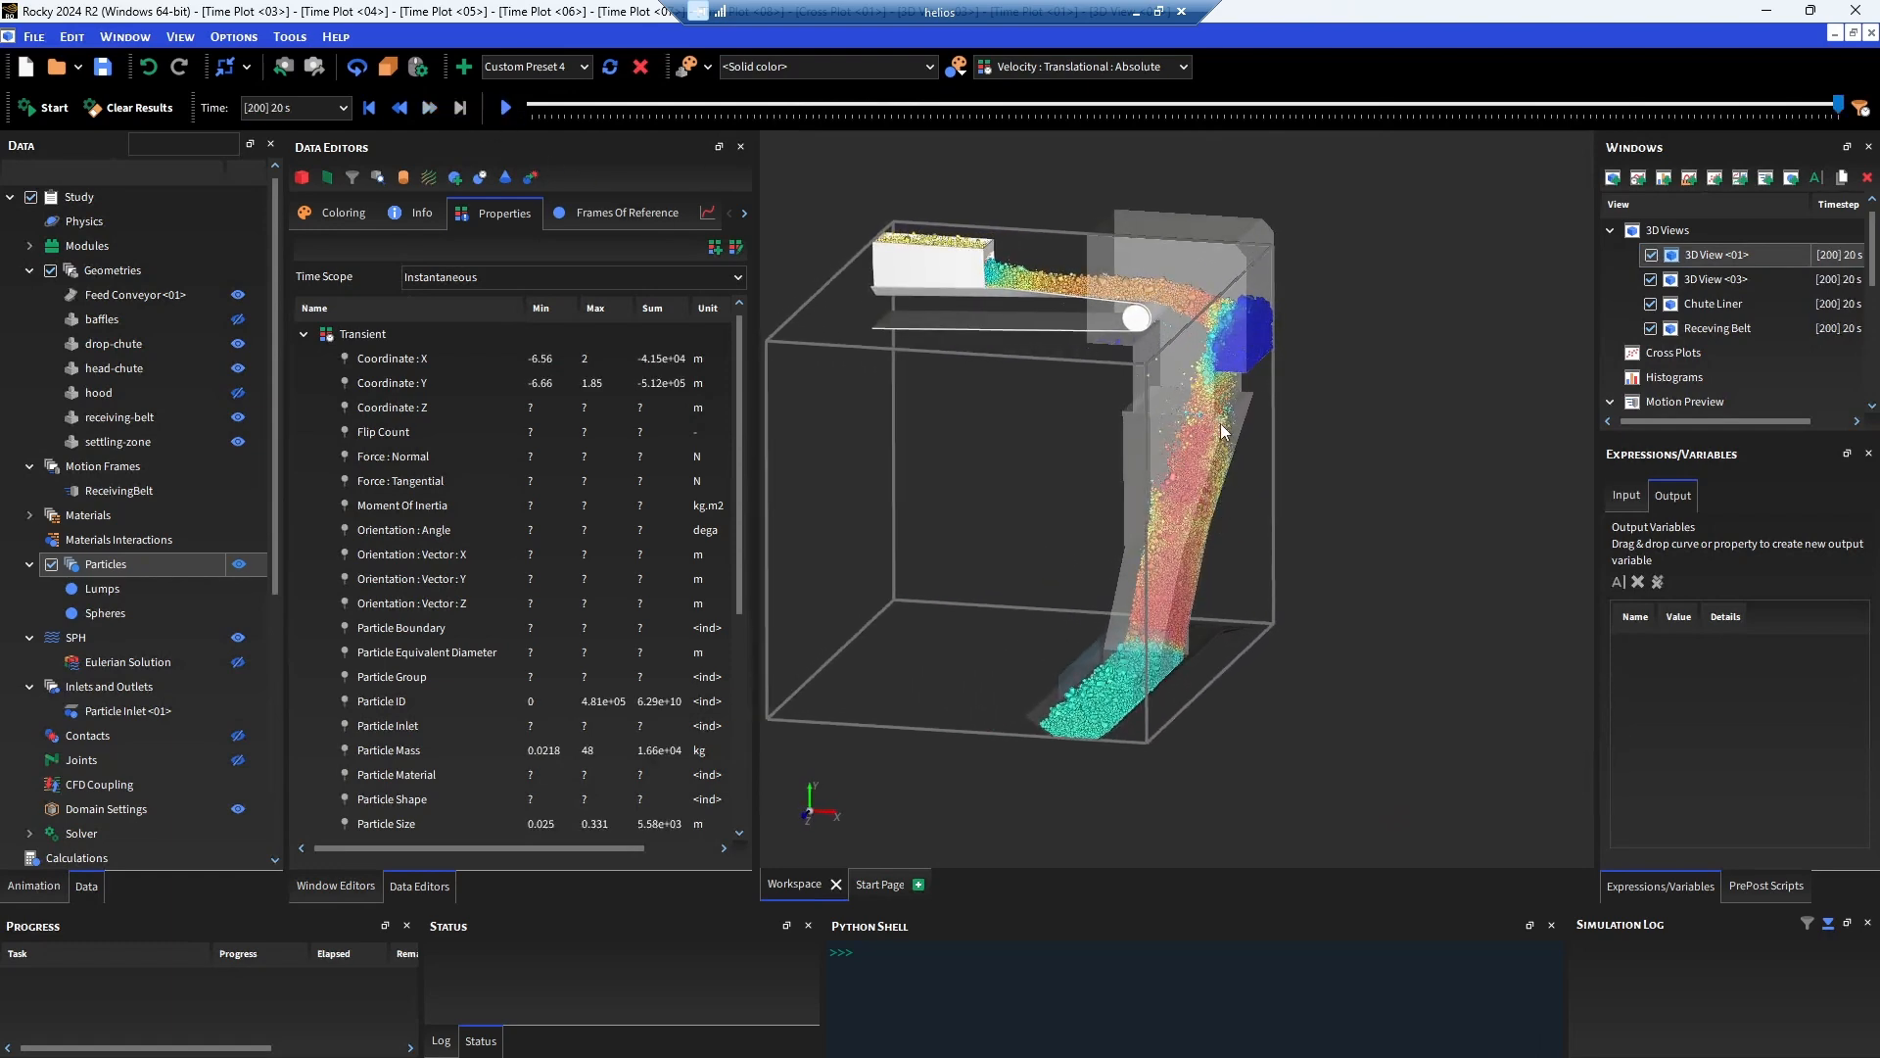
pyautogui.scroll(5, 1206, 407)
pyautogui.scroll(2, 1167, 396)
pyautogui.moveTo(1167, 396); pyautogui.dragTo(1184, 514, button='middle')
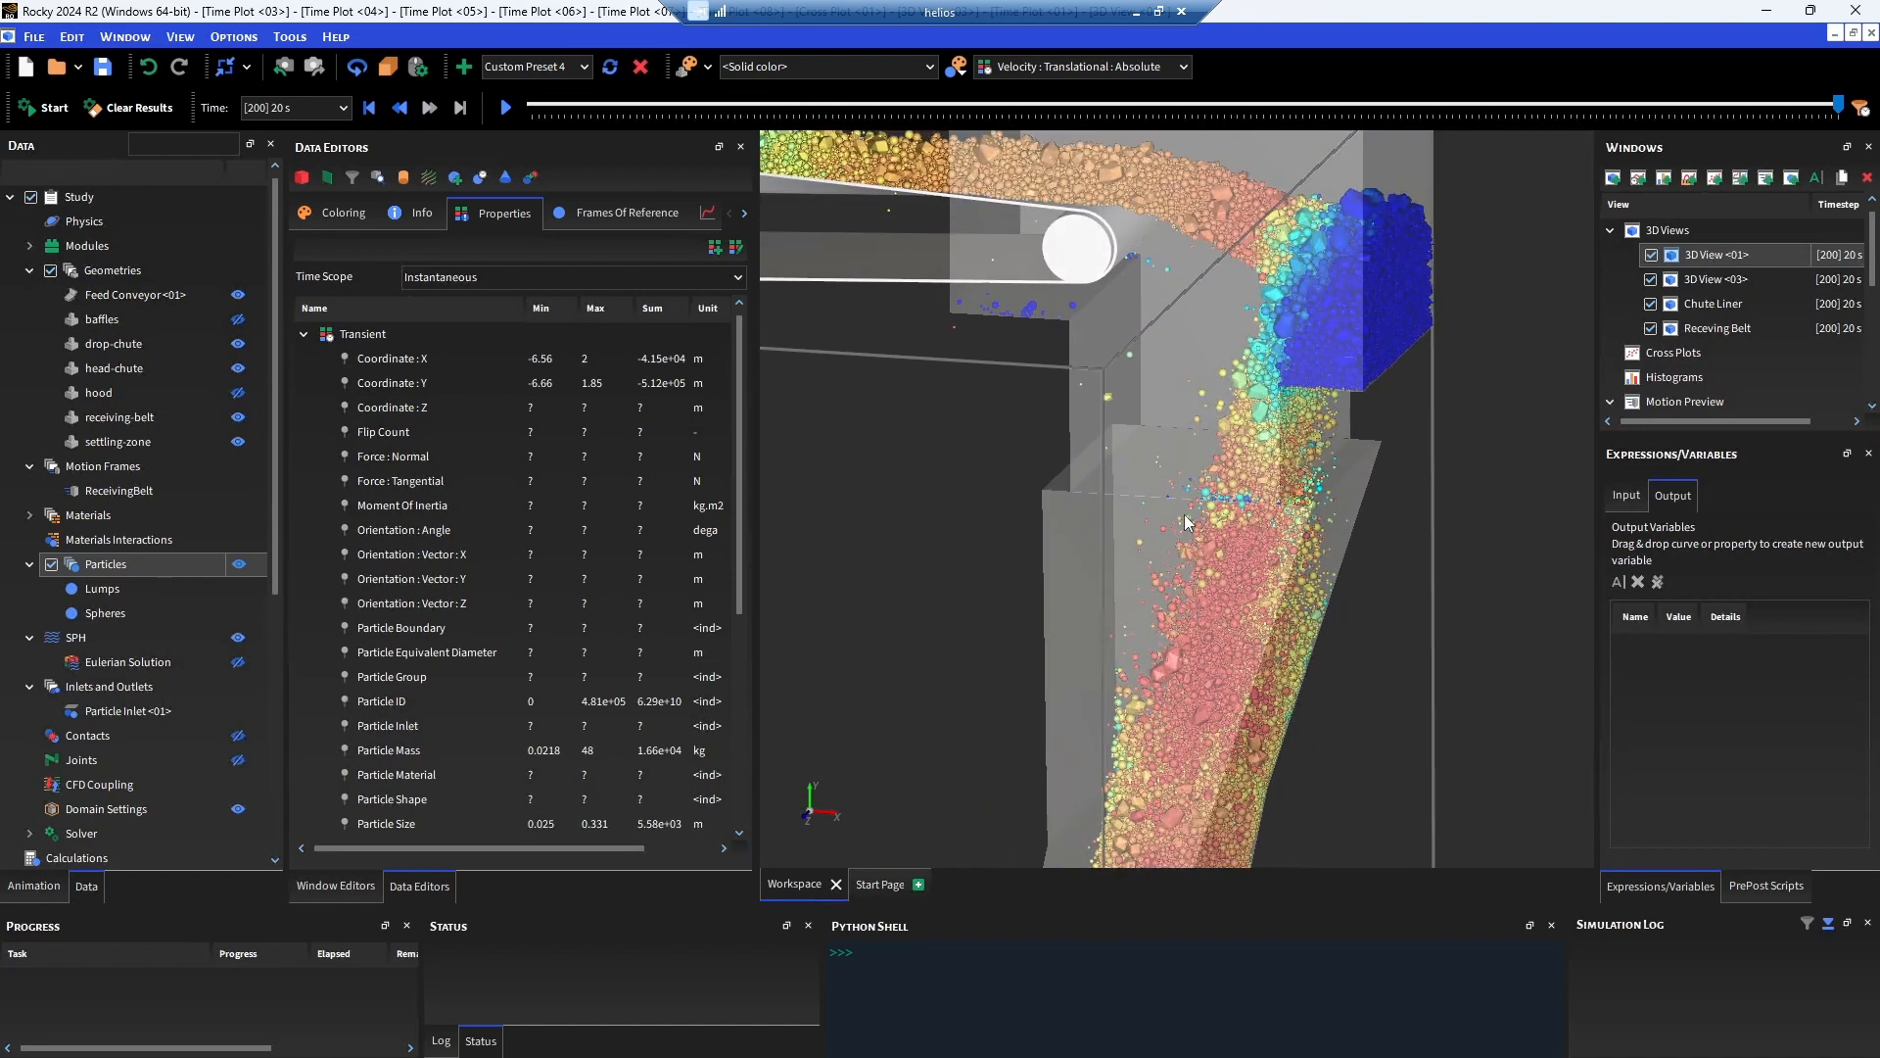
pyautogui.scroll(-5, 1183, 514)
pyautogui.moveTo(1184, 514); pyautogui.dragTo(1236, 468, button='middle')
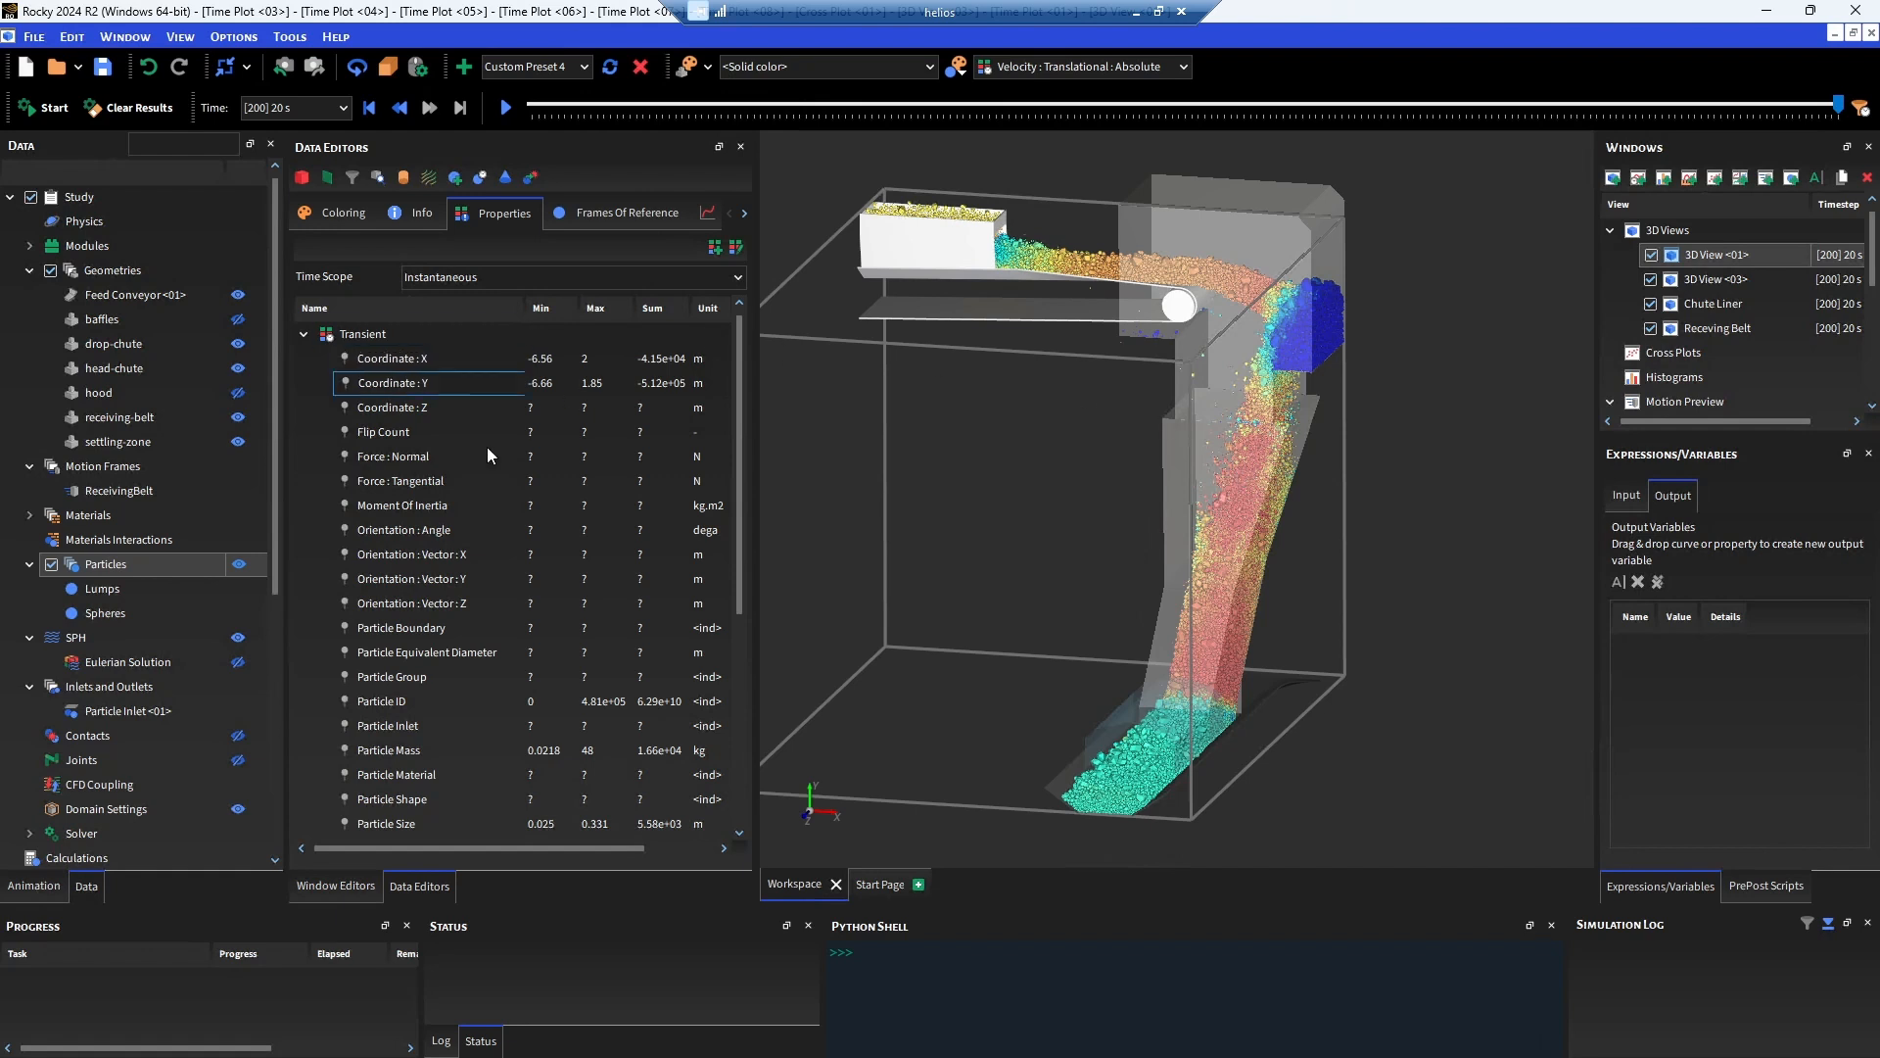
# Add a Property process to Particles that filters Velocity : Translational : Absolute to a range of 0 to 0.1 m/s.
pyautogui.rightClick(155, 561)
pyautogui.moveTo(264, 611)
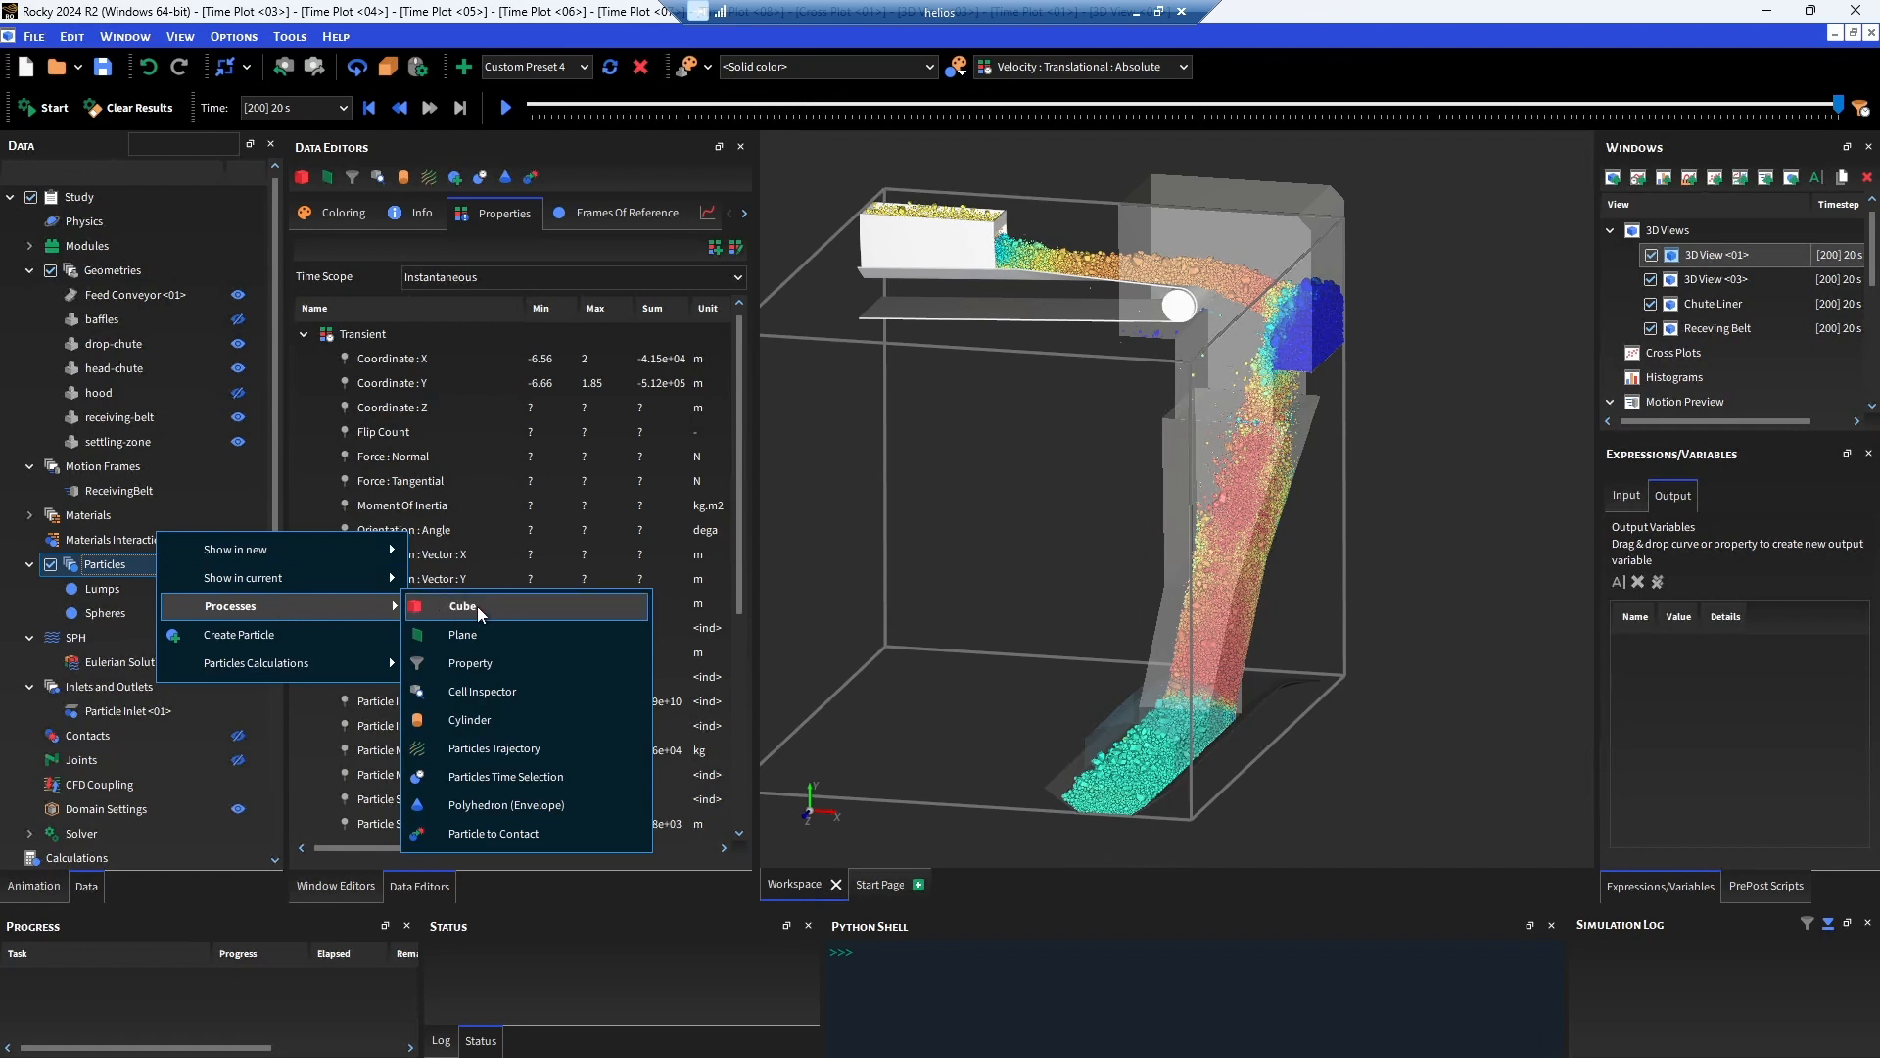
pyautogui.click(492, 662)
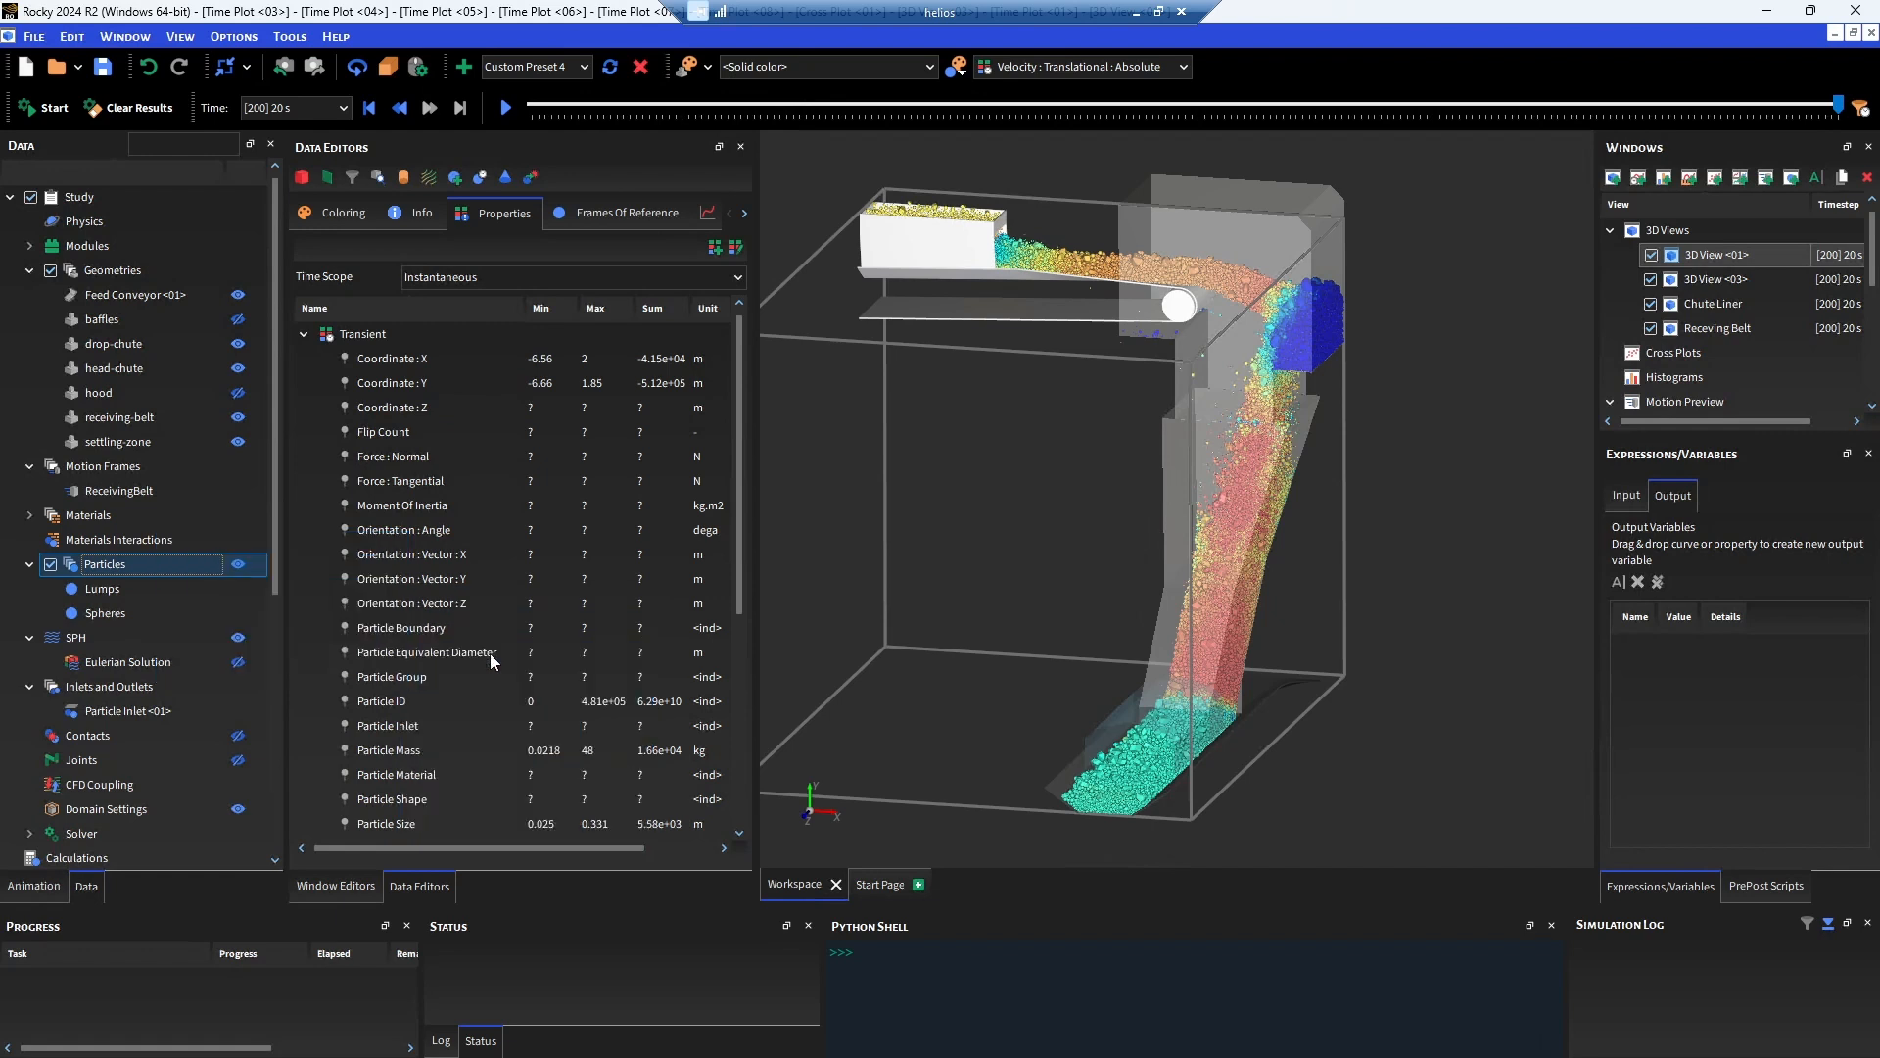
pyautogui.click(517, 278)
pyautogui.scroll(-10, 537, 369)
pyautogui.click(547, 399)
pyautogui.click(467, 351)
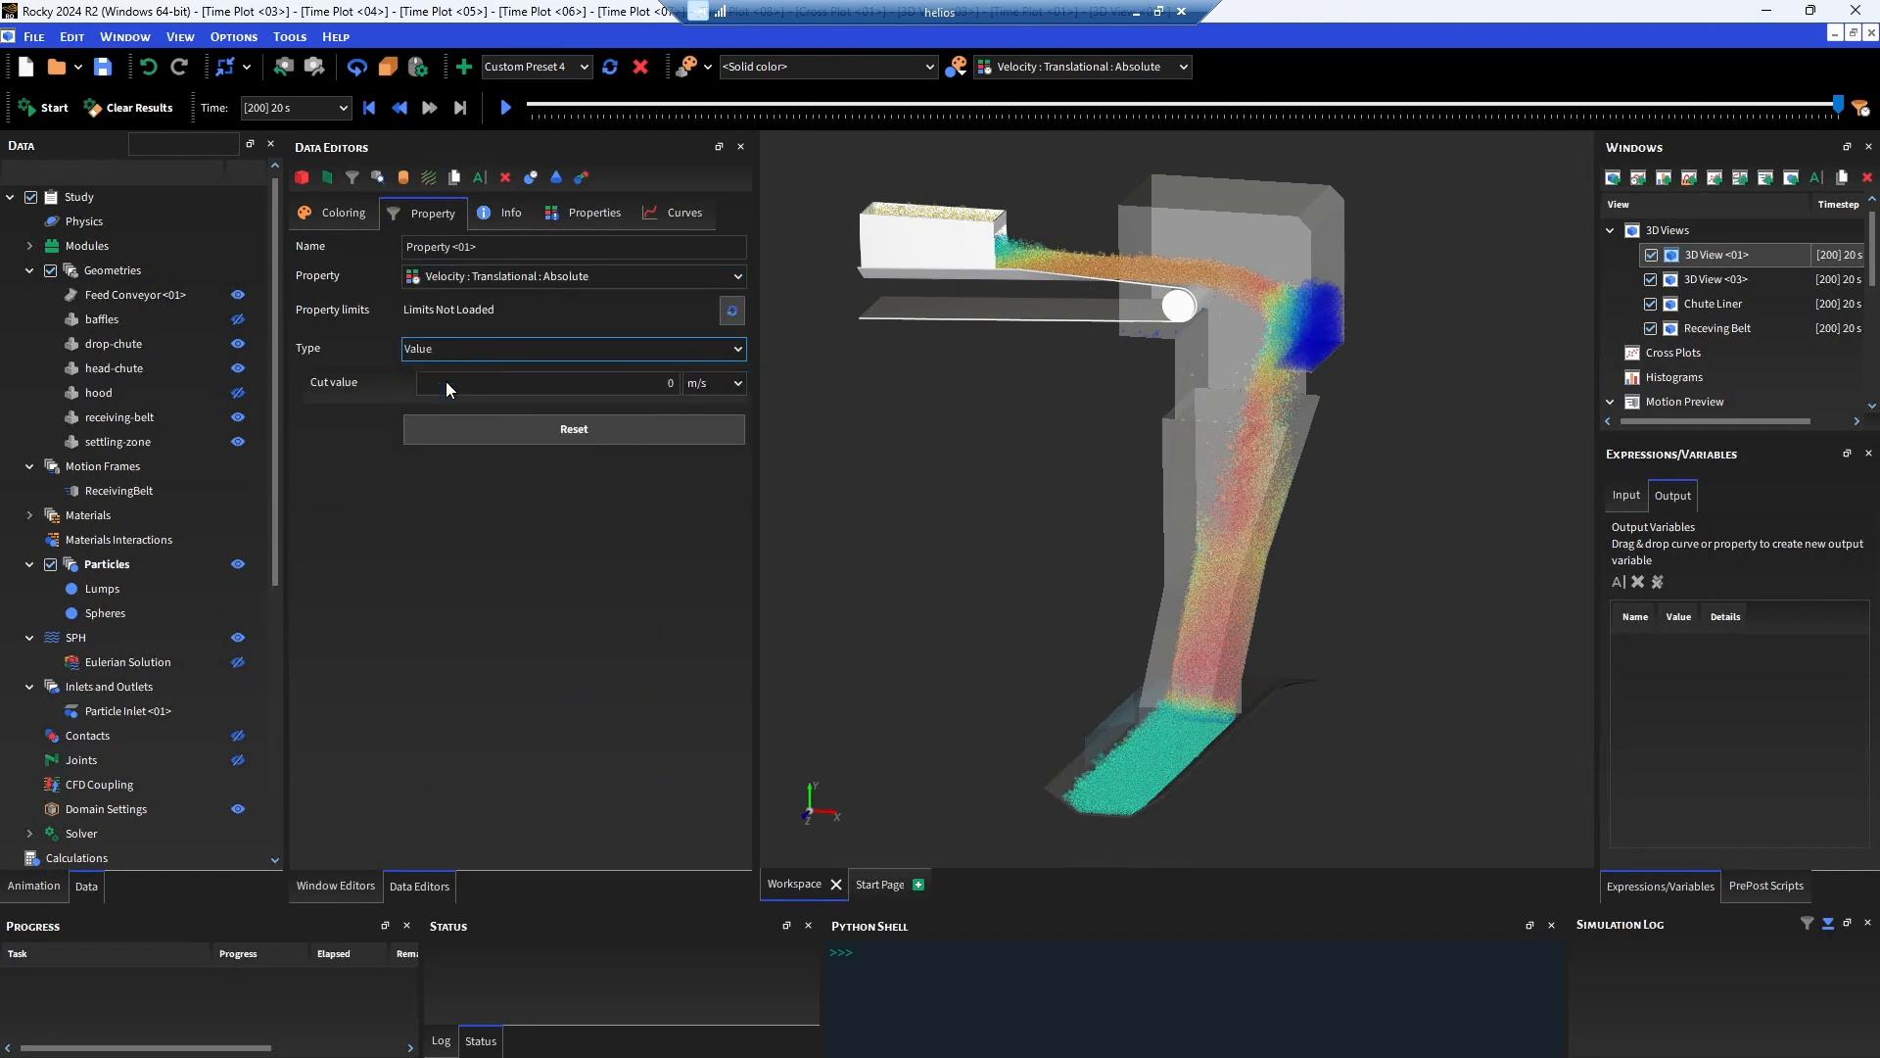
pyautogui.click(431, 387)
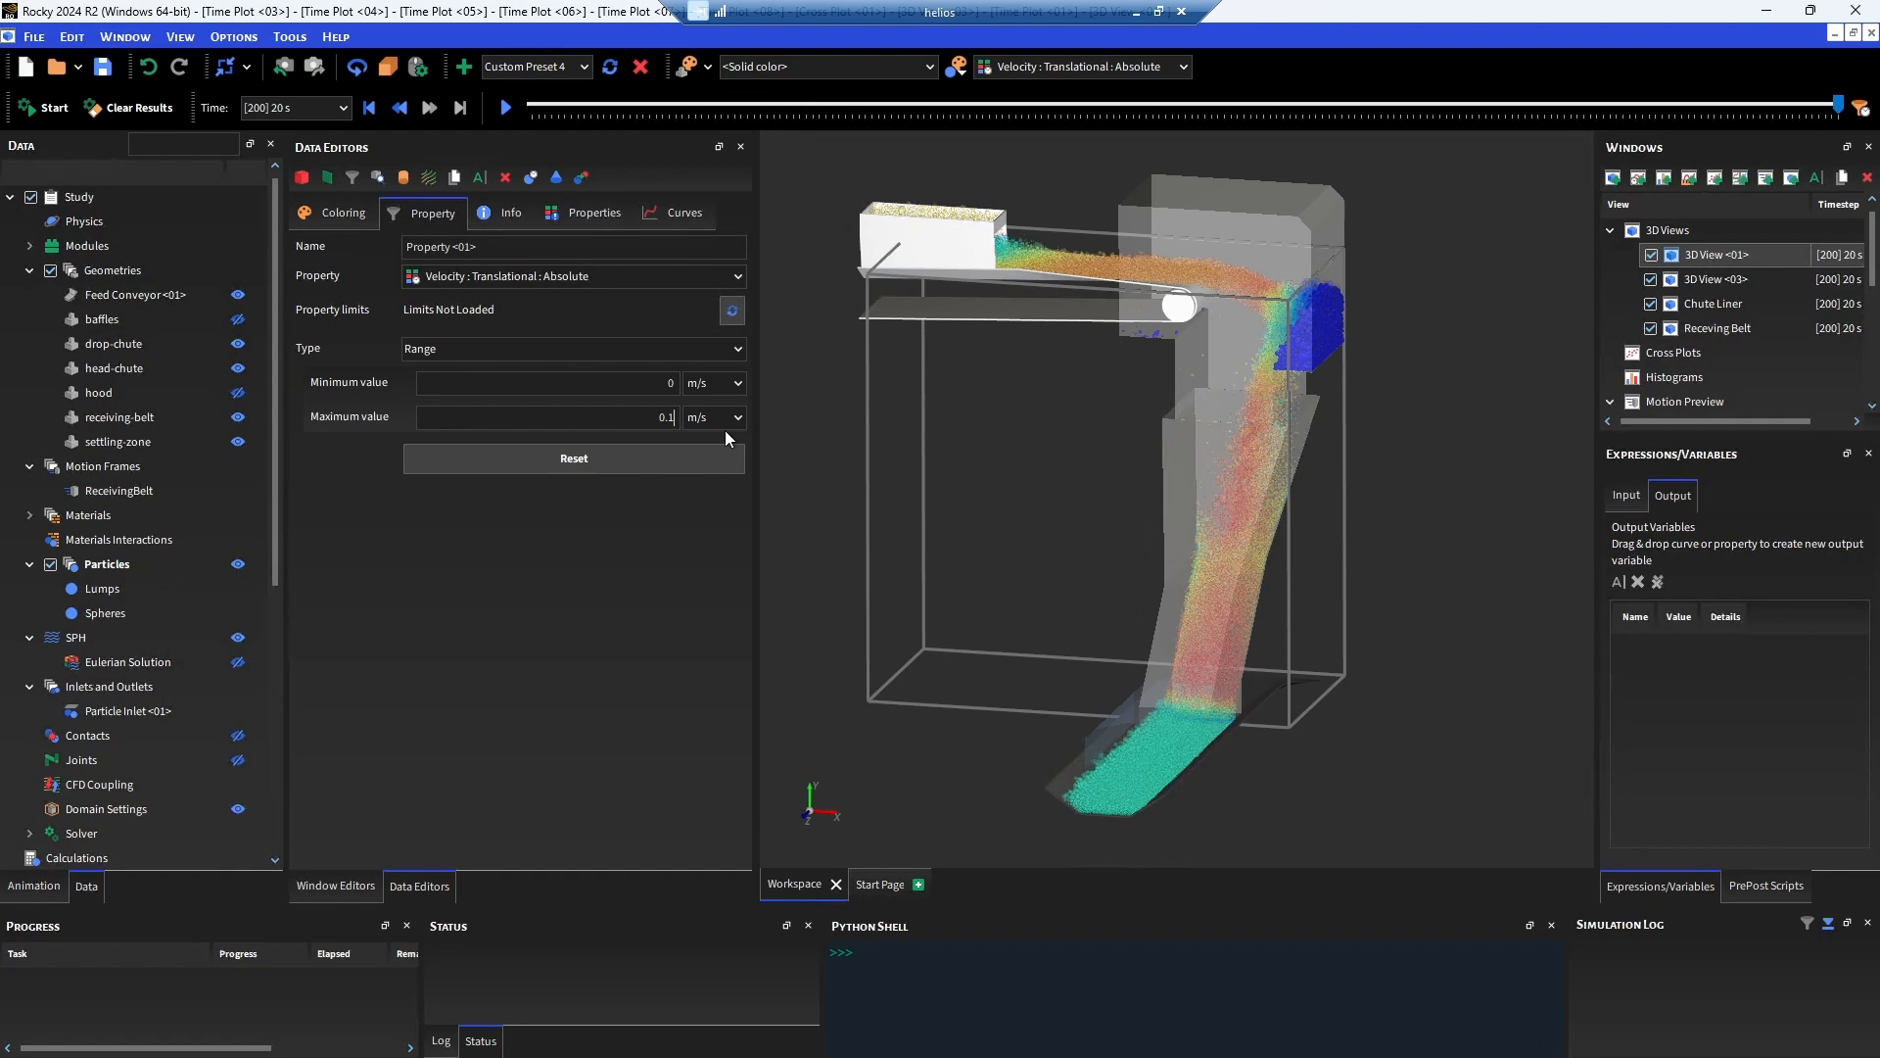
# Hide the full Particles set and inspect where the filtered slow-moving particles sit in the chute.
pyautogui.click(238, 565)
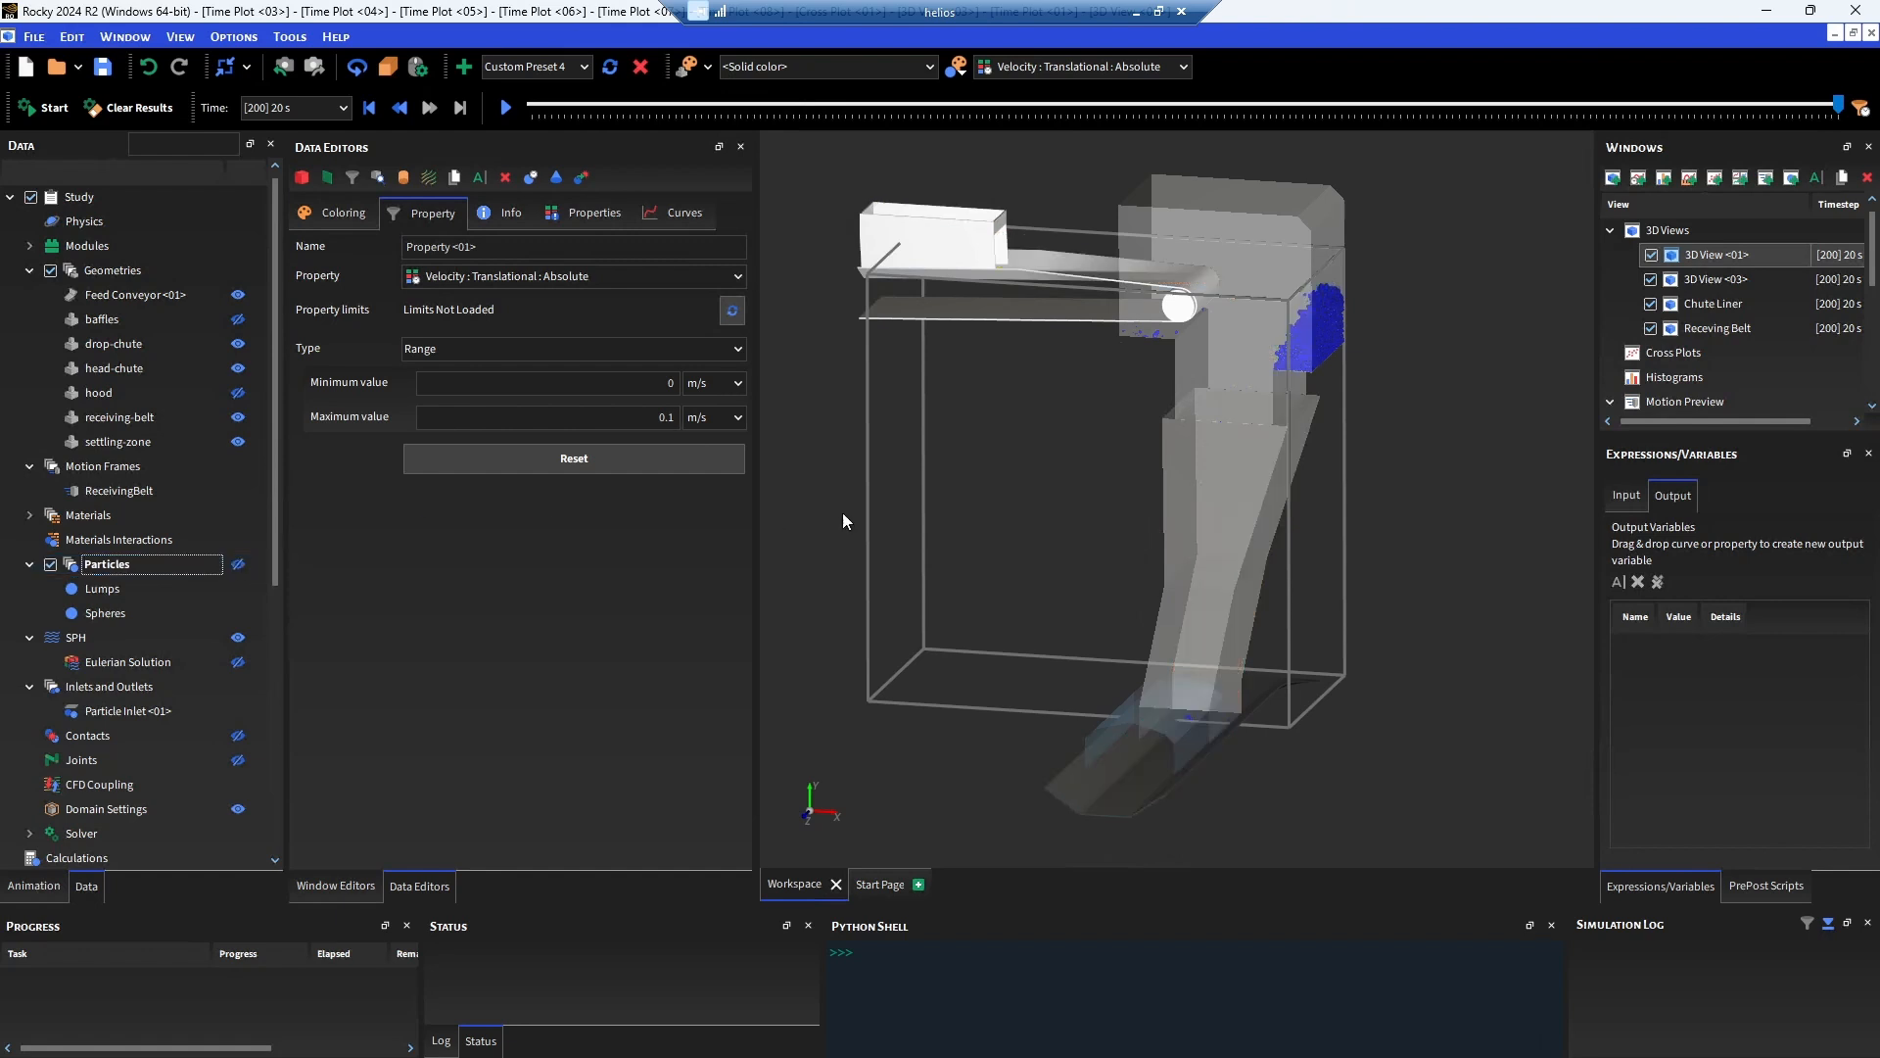
pyautogui.scroll(5, 1094, 449)
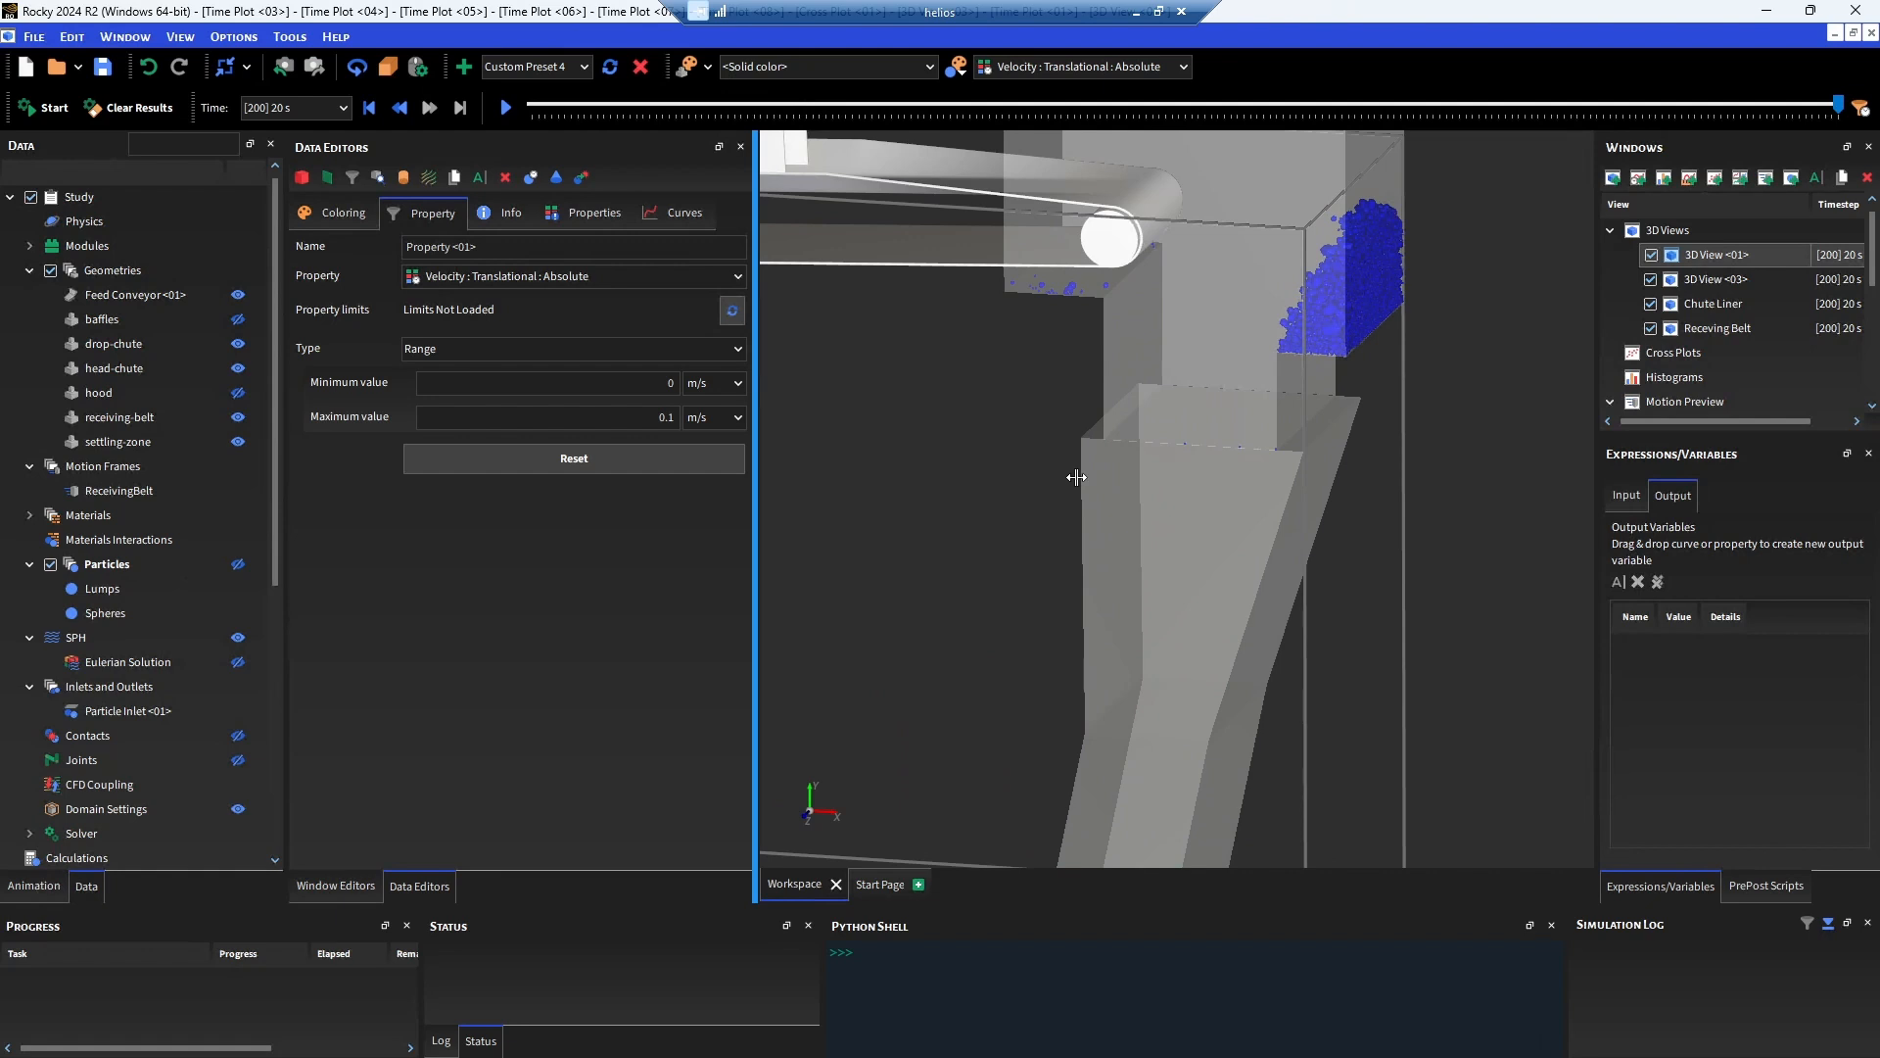
pyautogui.scroll(-3, 1076, 477)
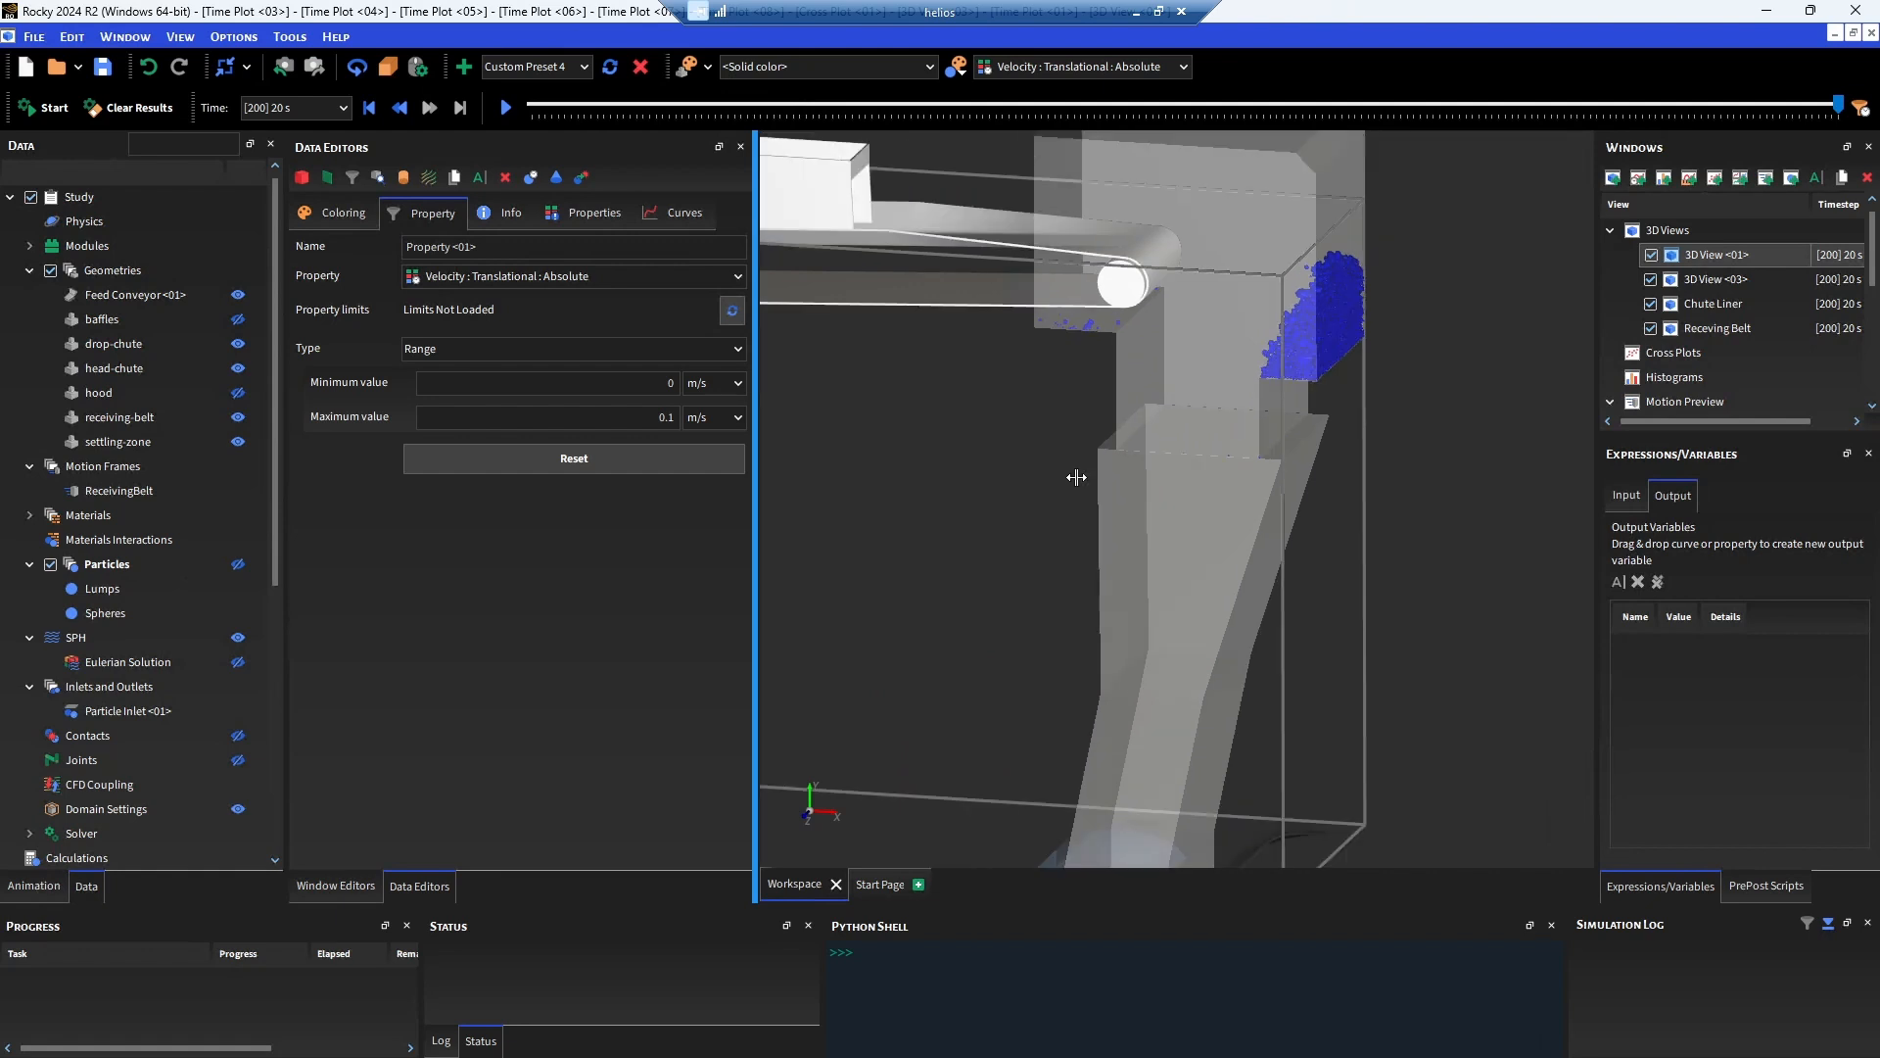
pyautogui.moveTo(1076, 477); pyautogui.dragTo(1085, 449, button='middle')
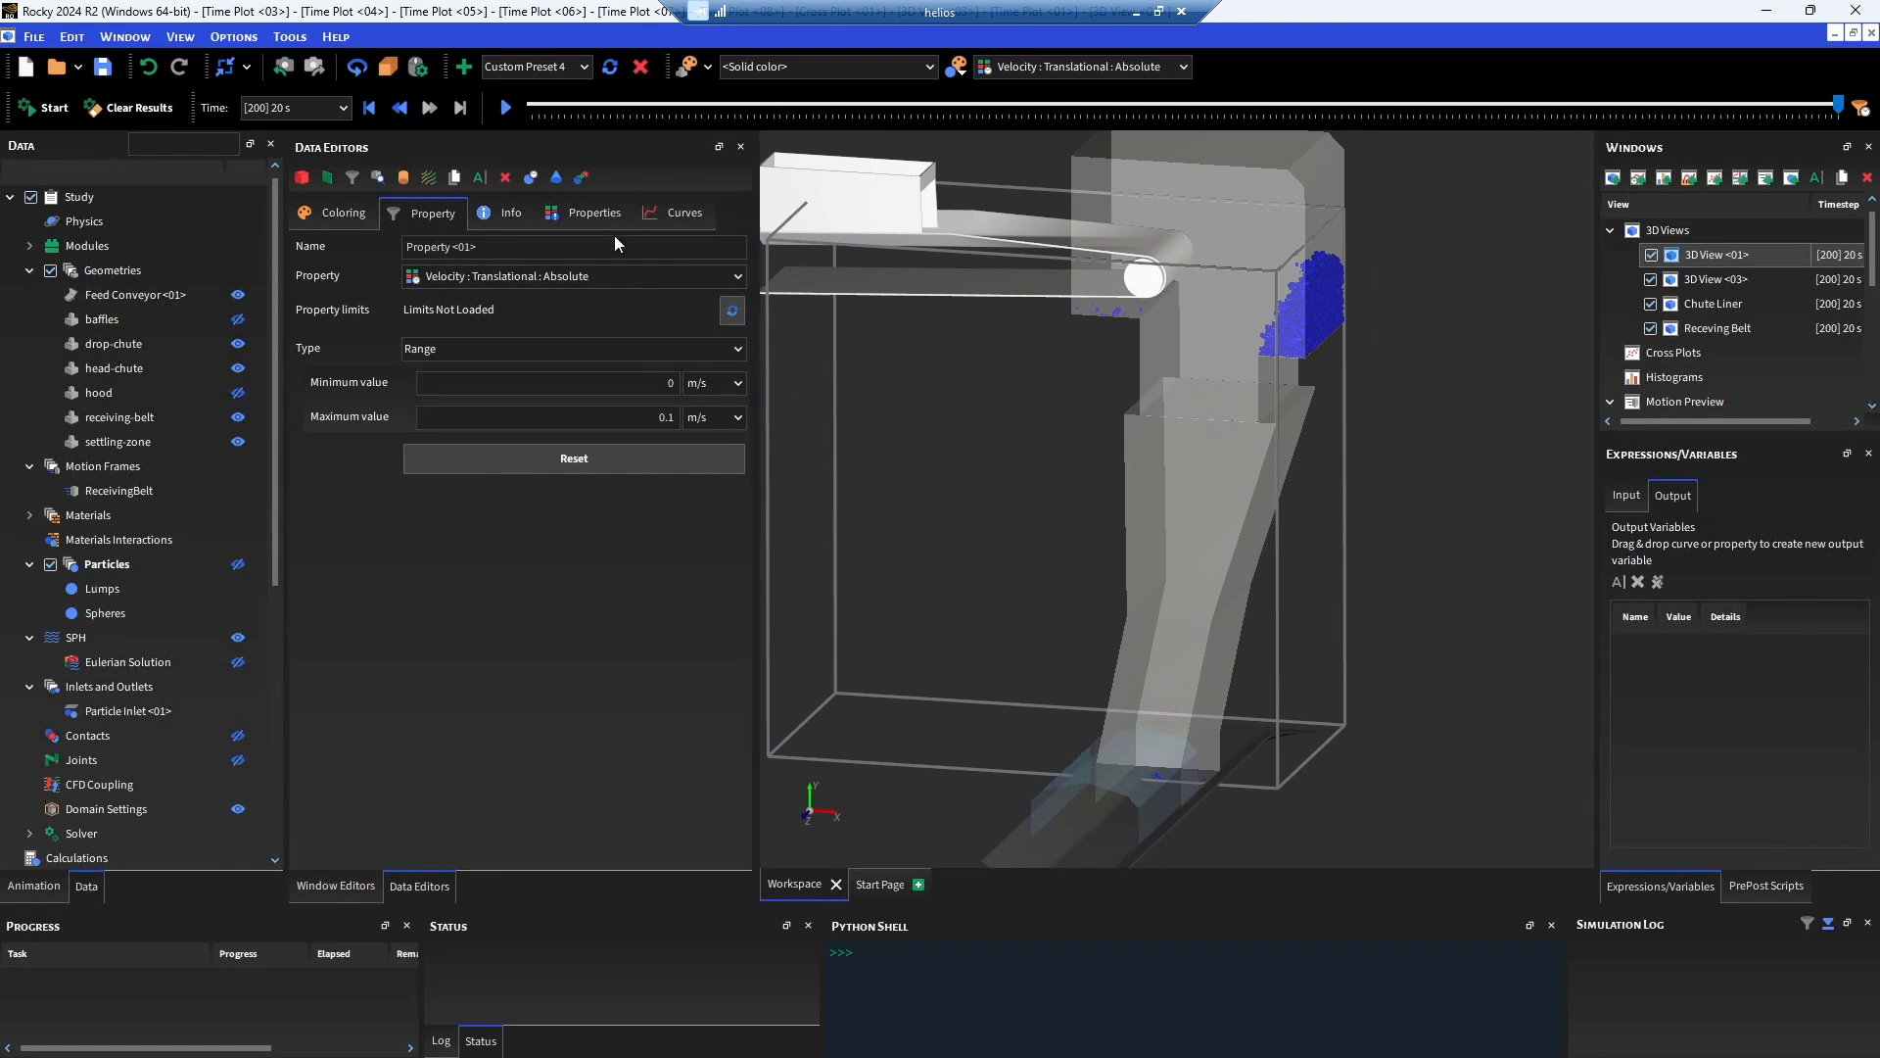
# Plot the Particles Mass curve of Property <01> in a new time plot and maximize it.
pyautogui.click(676, 214)
pyautogui.click(305, 384)
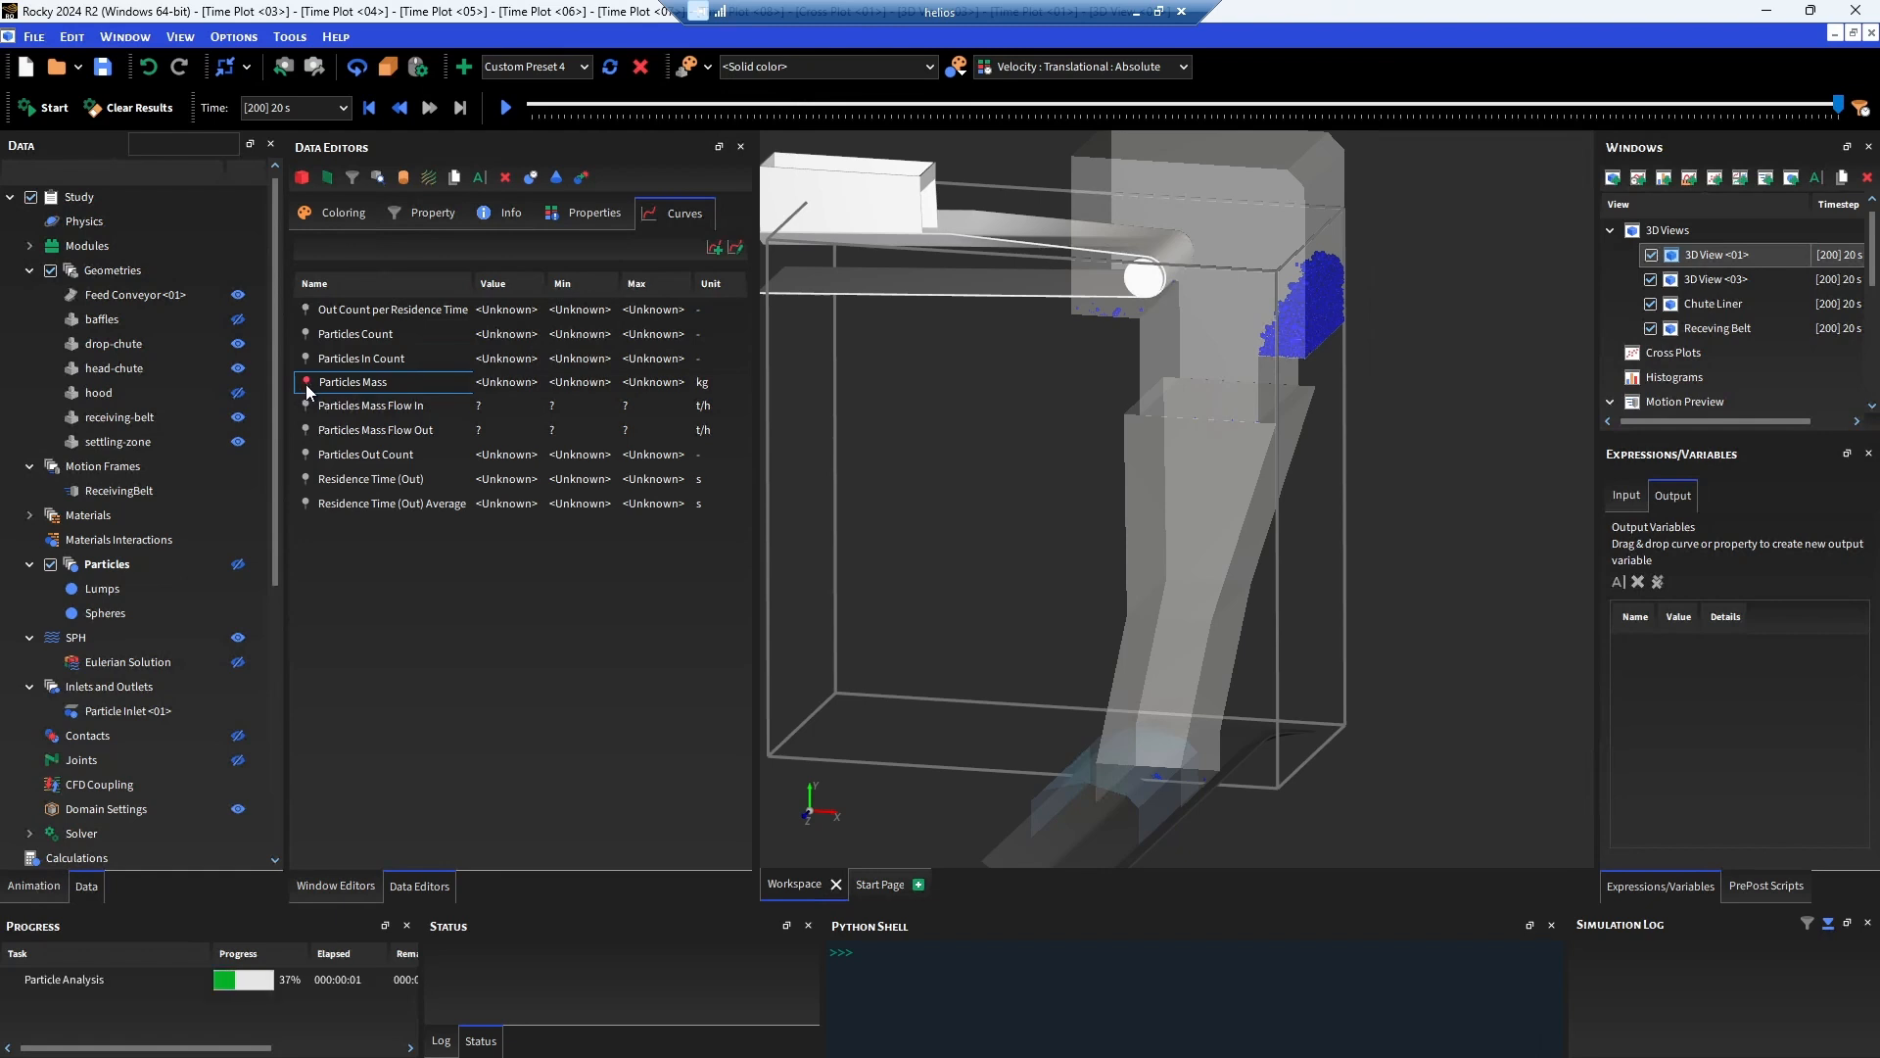
pyautogui.moveTo(355, 386)
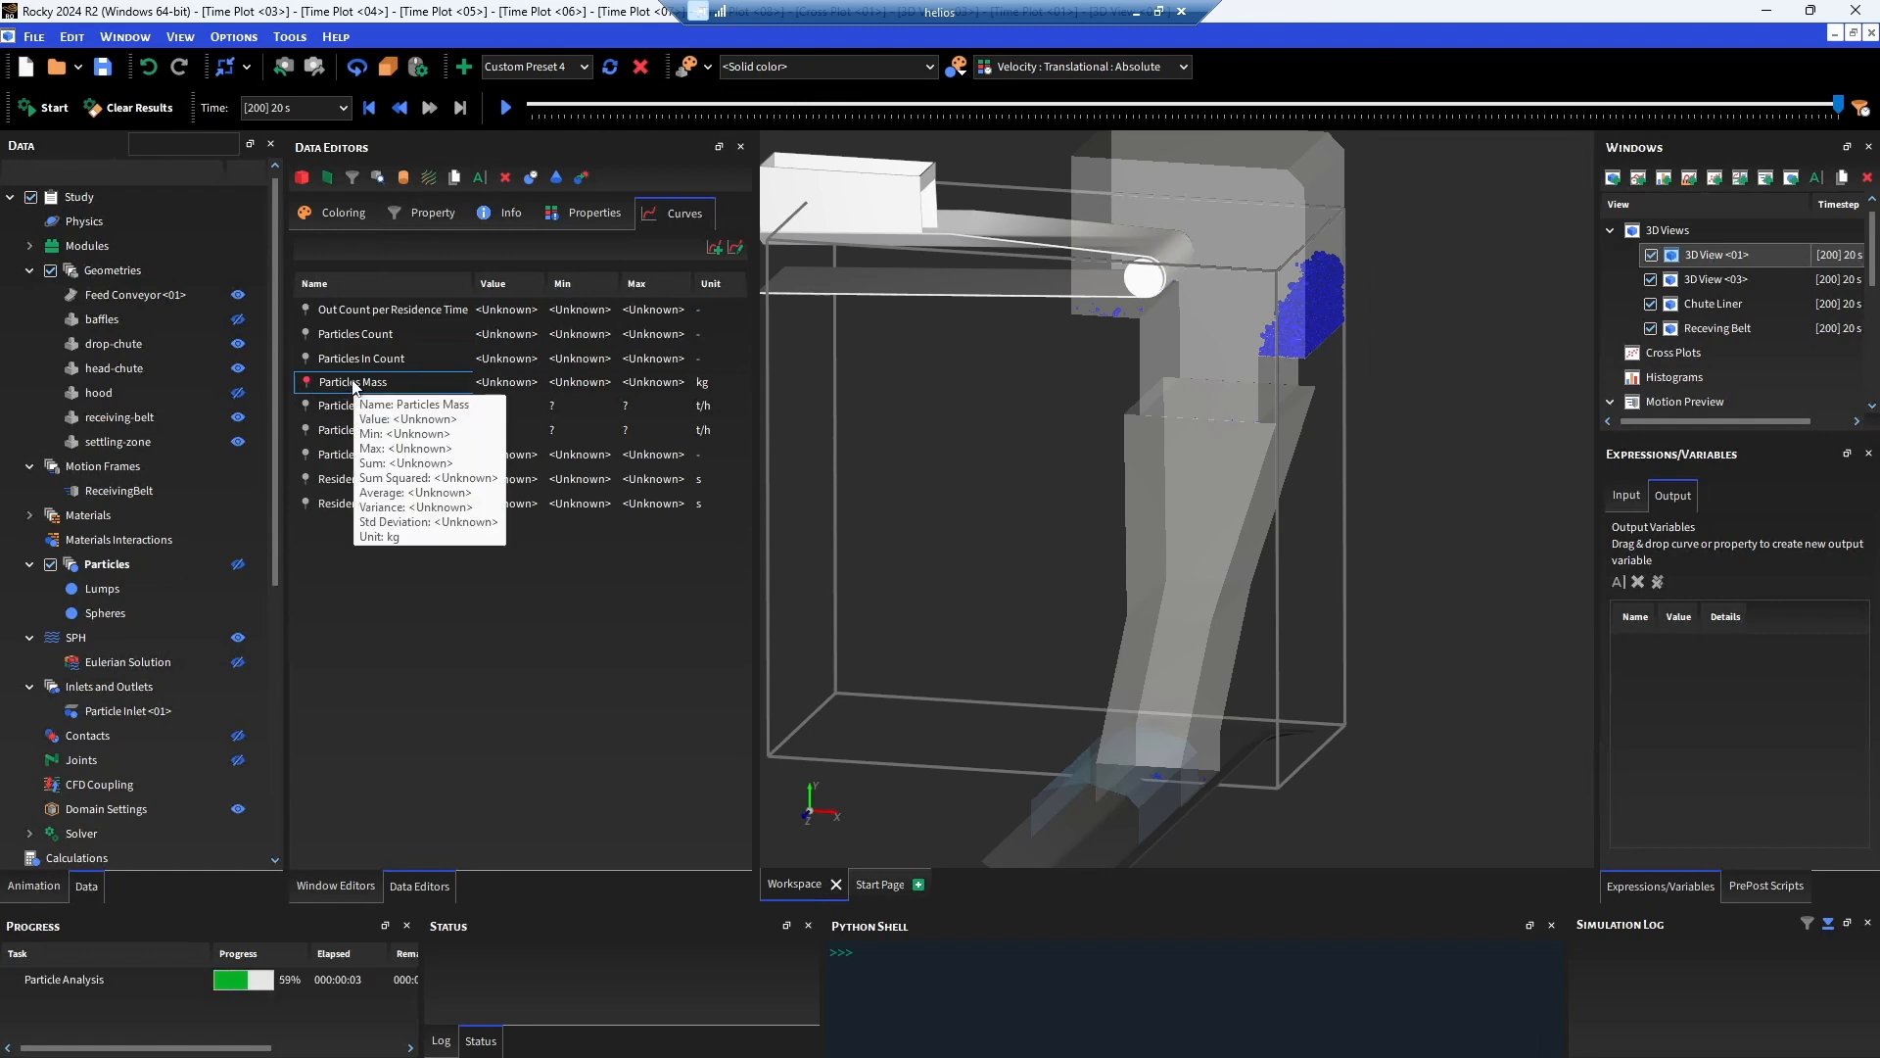
pyautogui.rightClick(354, 386)
pyautogui.click(458, 393)
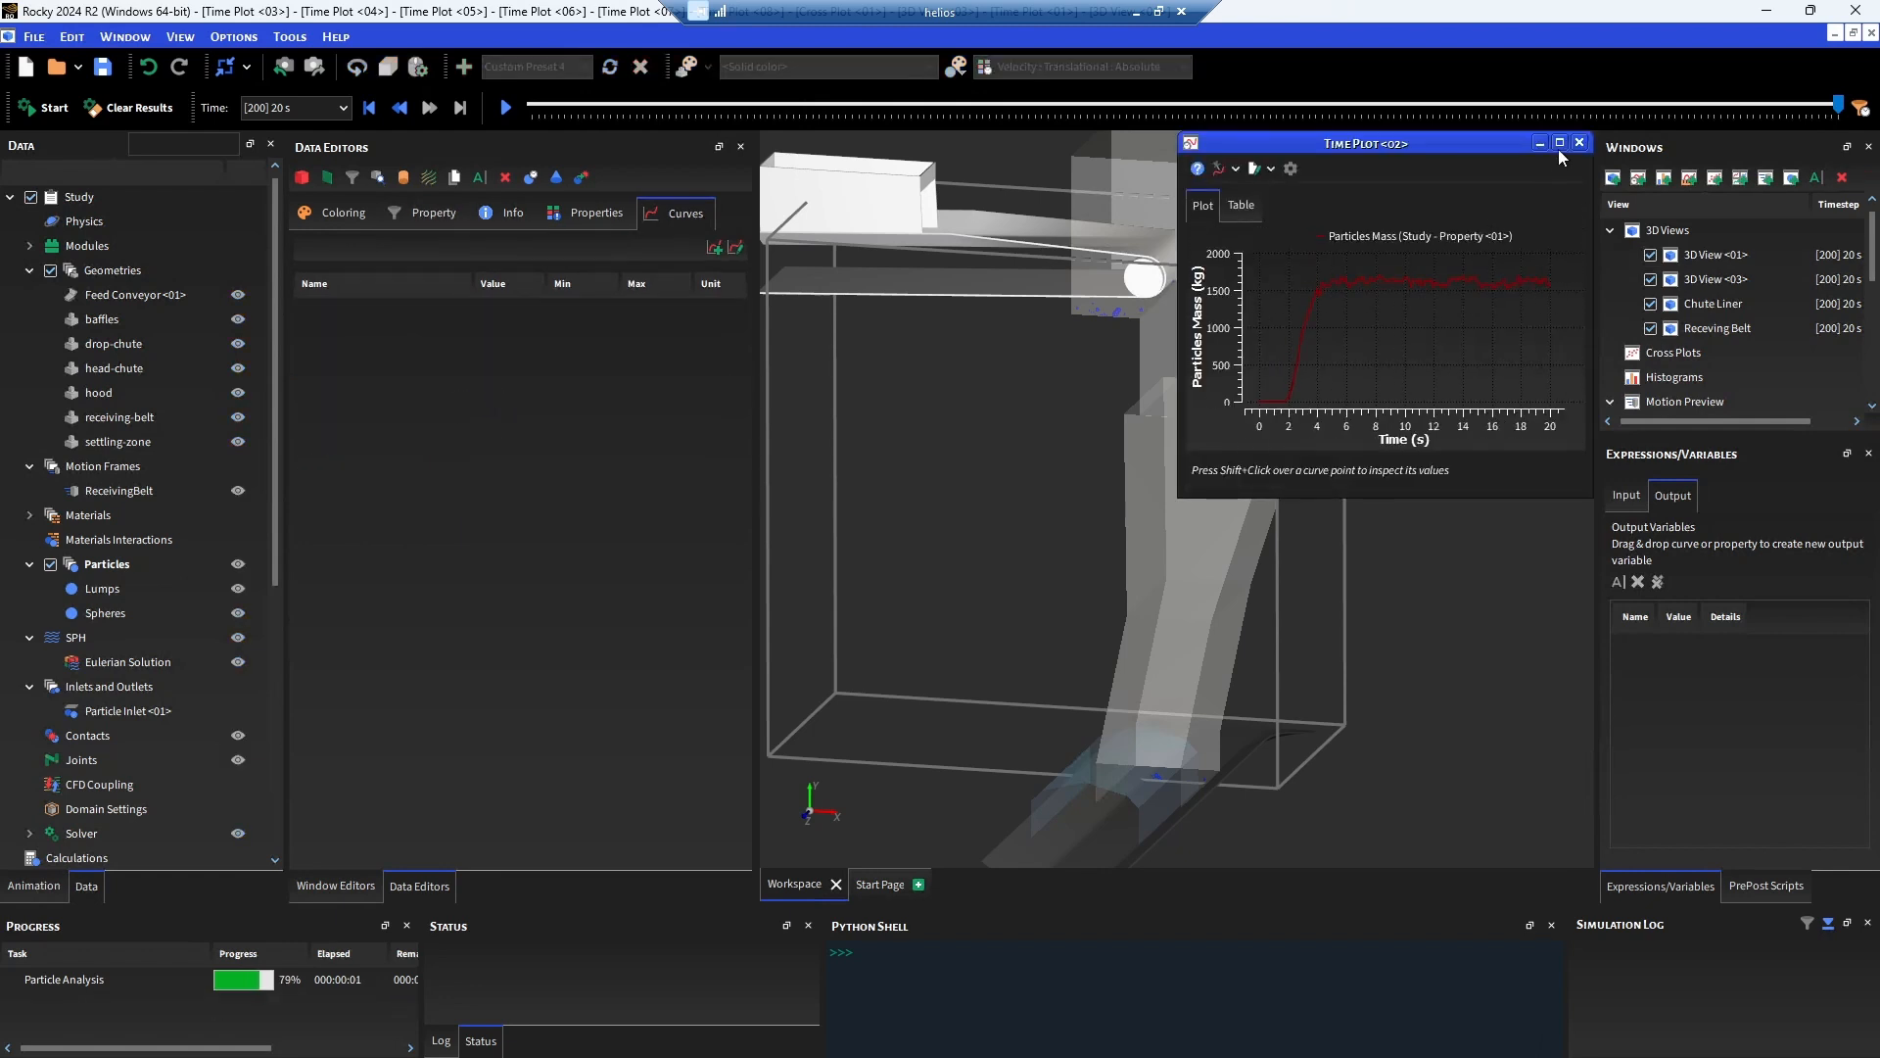
pyautogui.click(1559, 143)
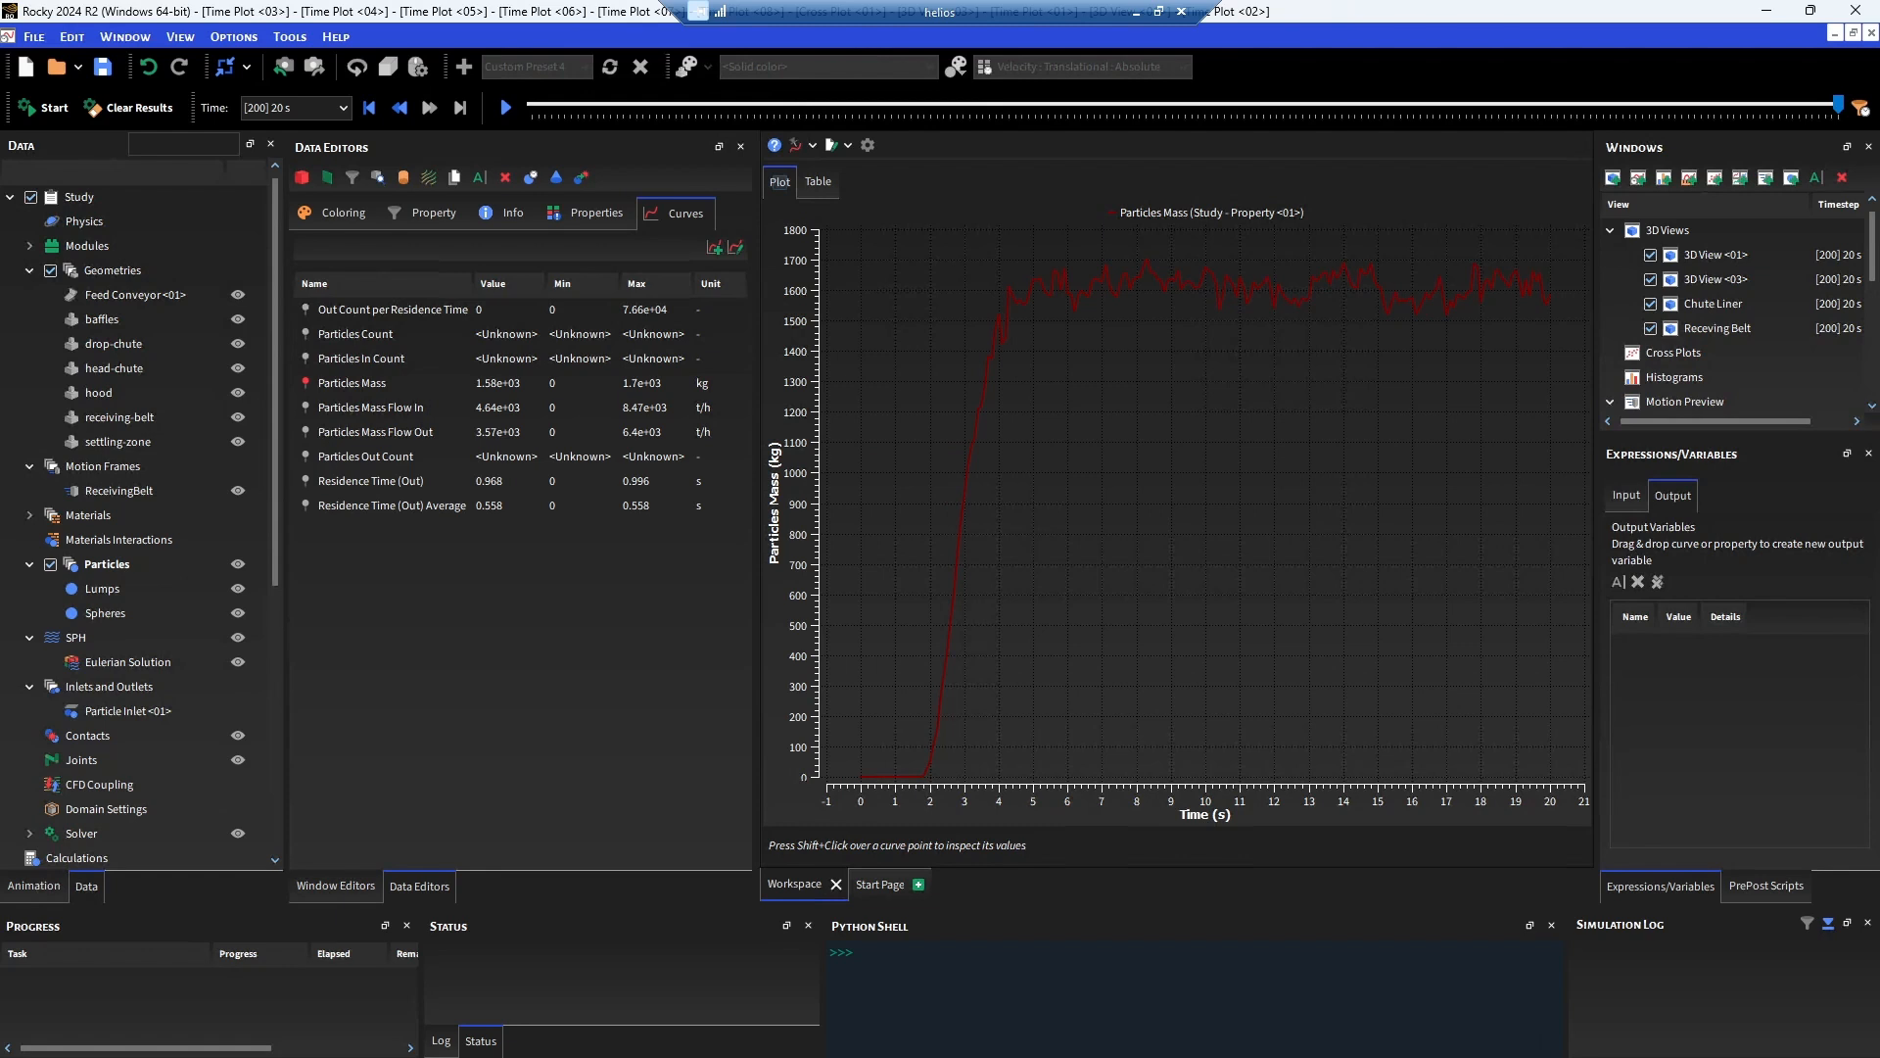
# Return to 3D View <01> and plot the Particles Mass Flow In curve of all Particles in a new time plot.
pyautogui.doubleClick(1729, 258)
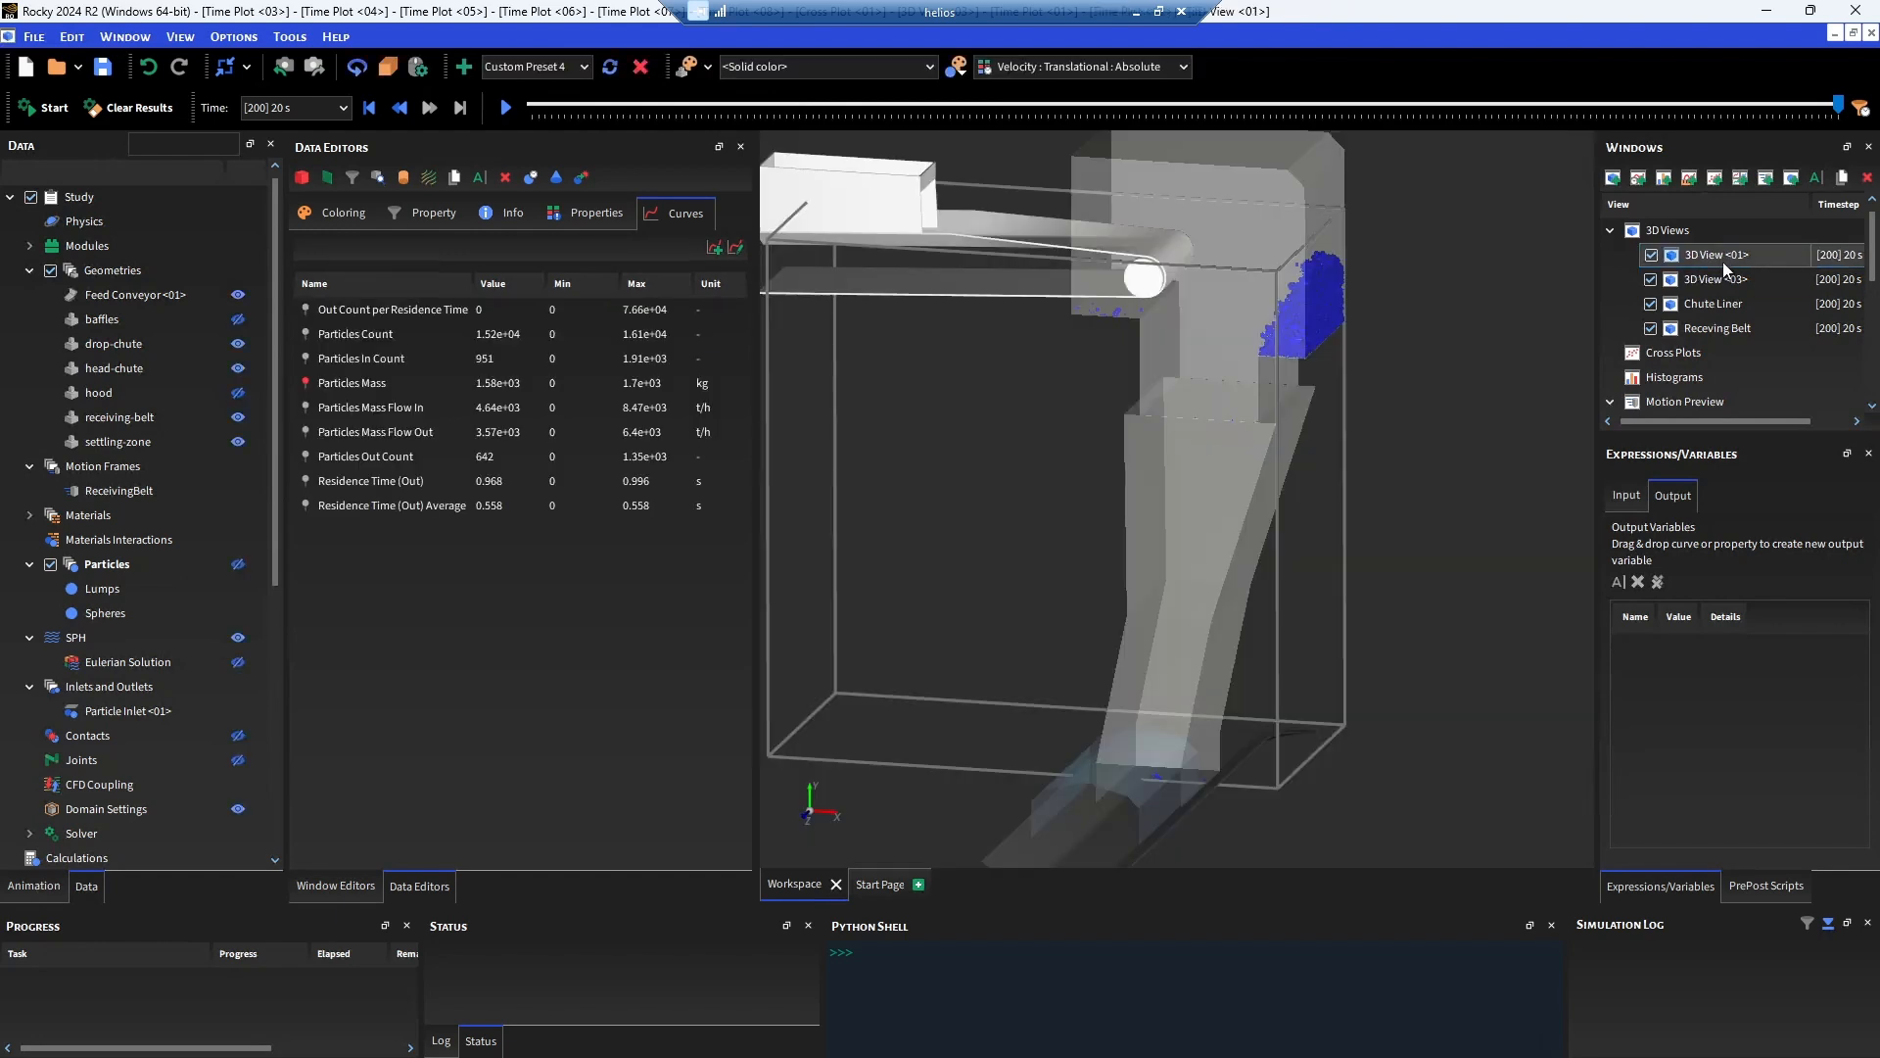
pyautogui.scroll(-2, 1191, 417)
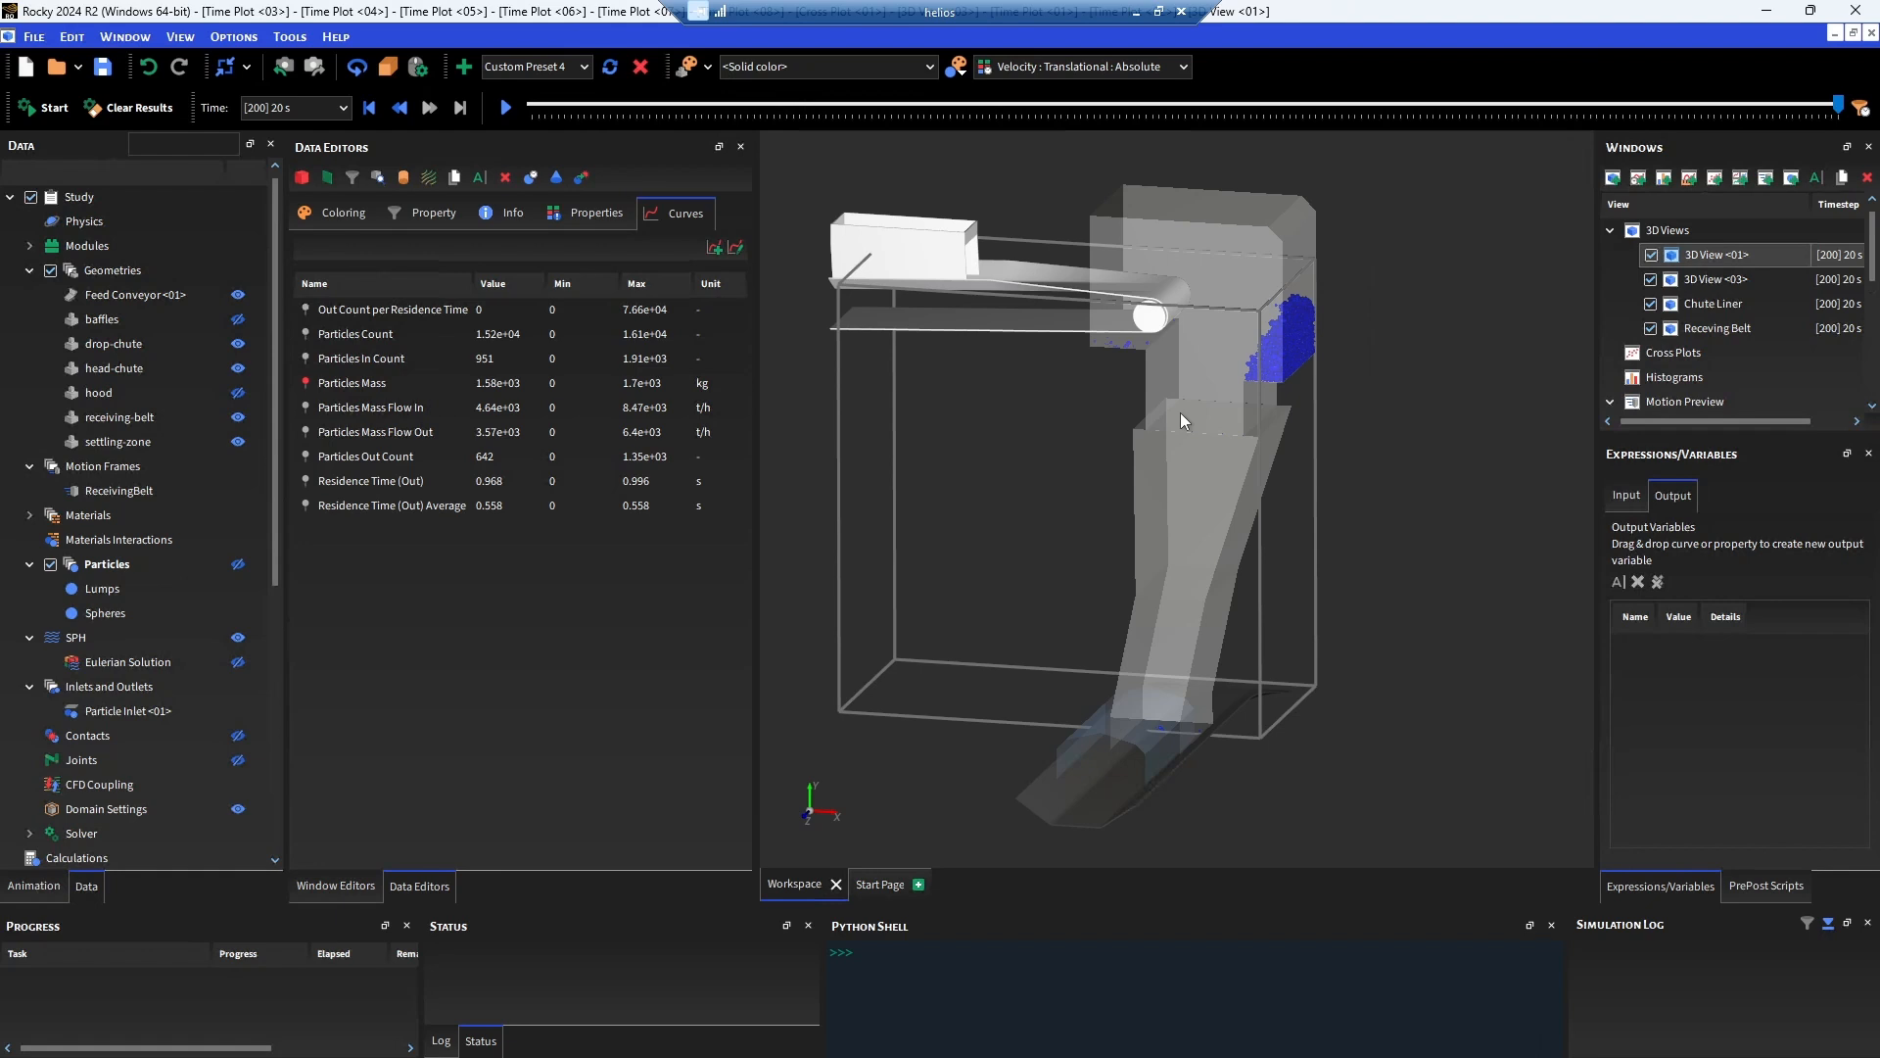
pyautogui.click(105, 564)
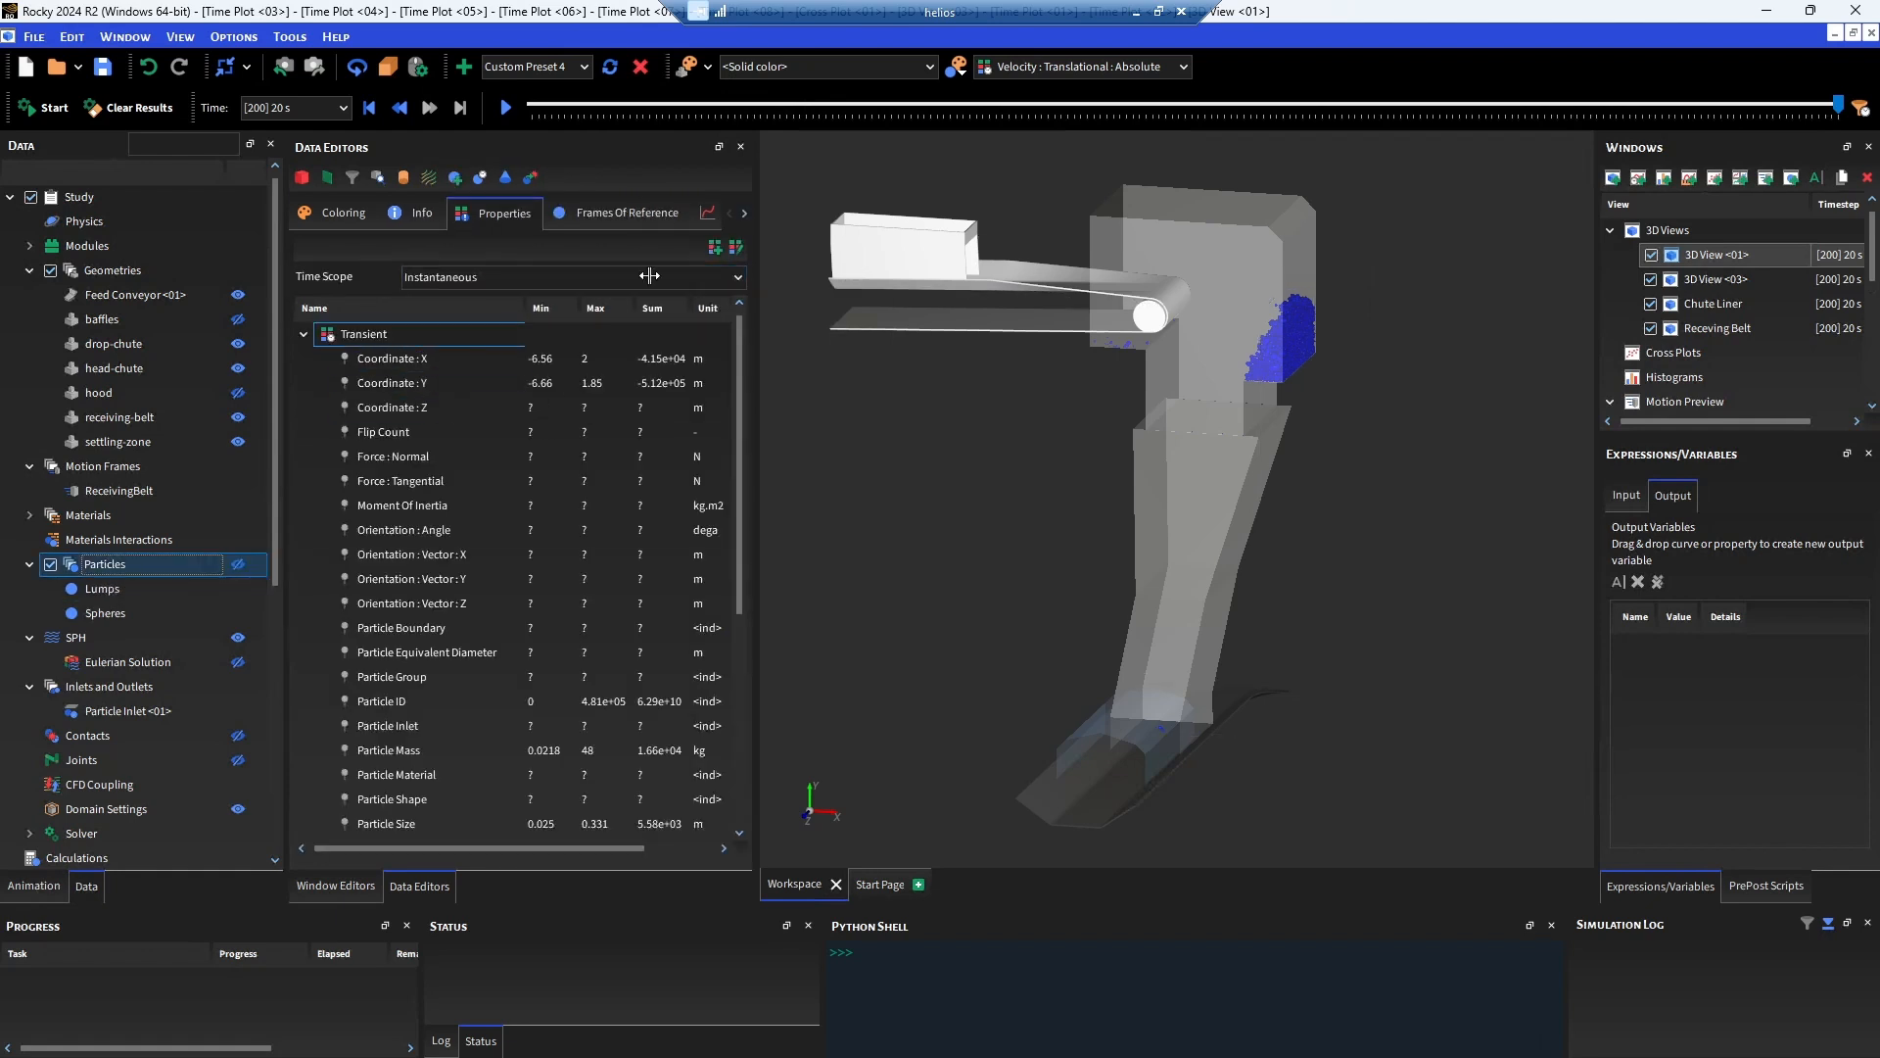
pyautogui.click(705, 213)
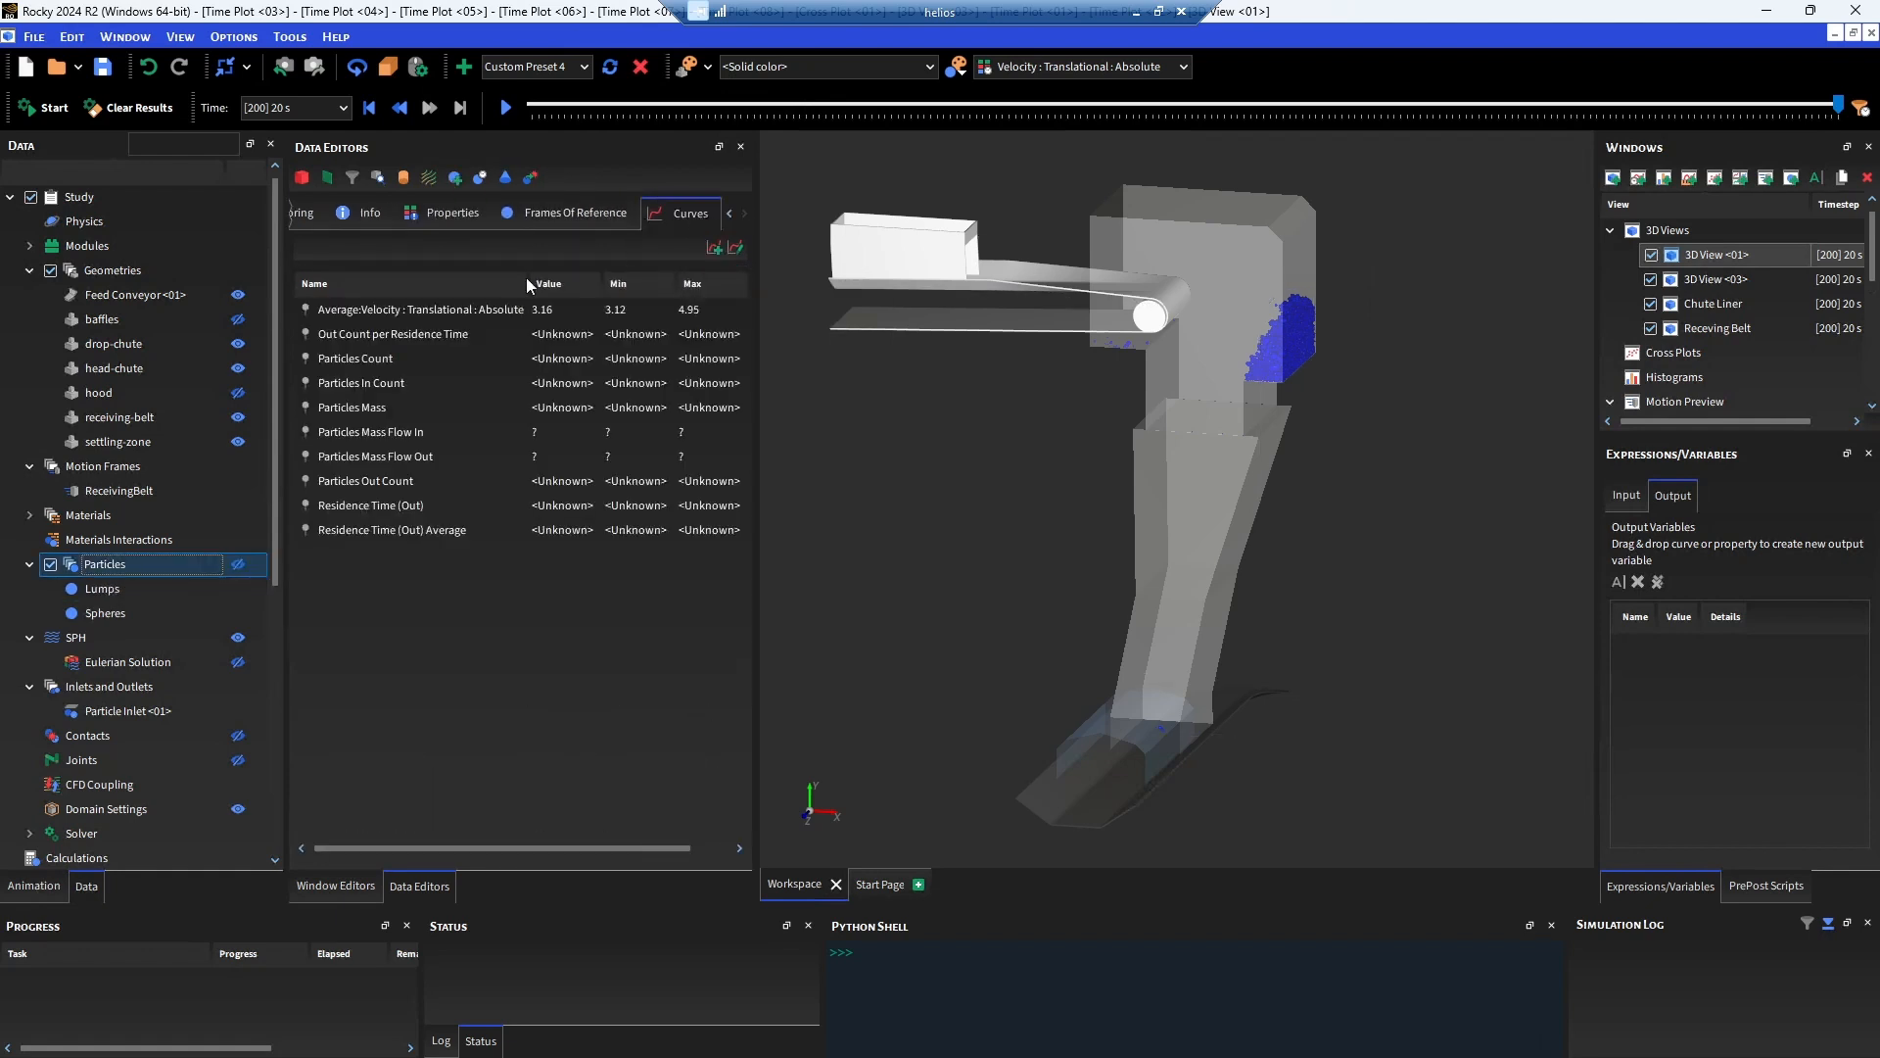
pyautogui.click(388, 433)
pyautogui.rightClick(385, 435)
pyautogui.click(470, 454)
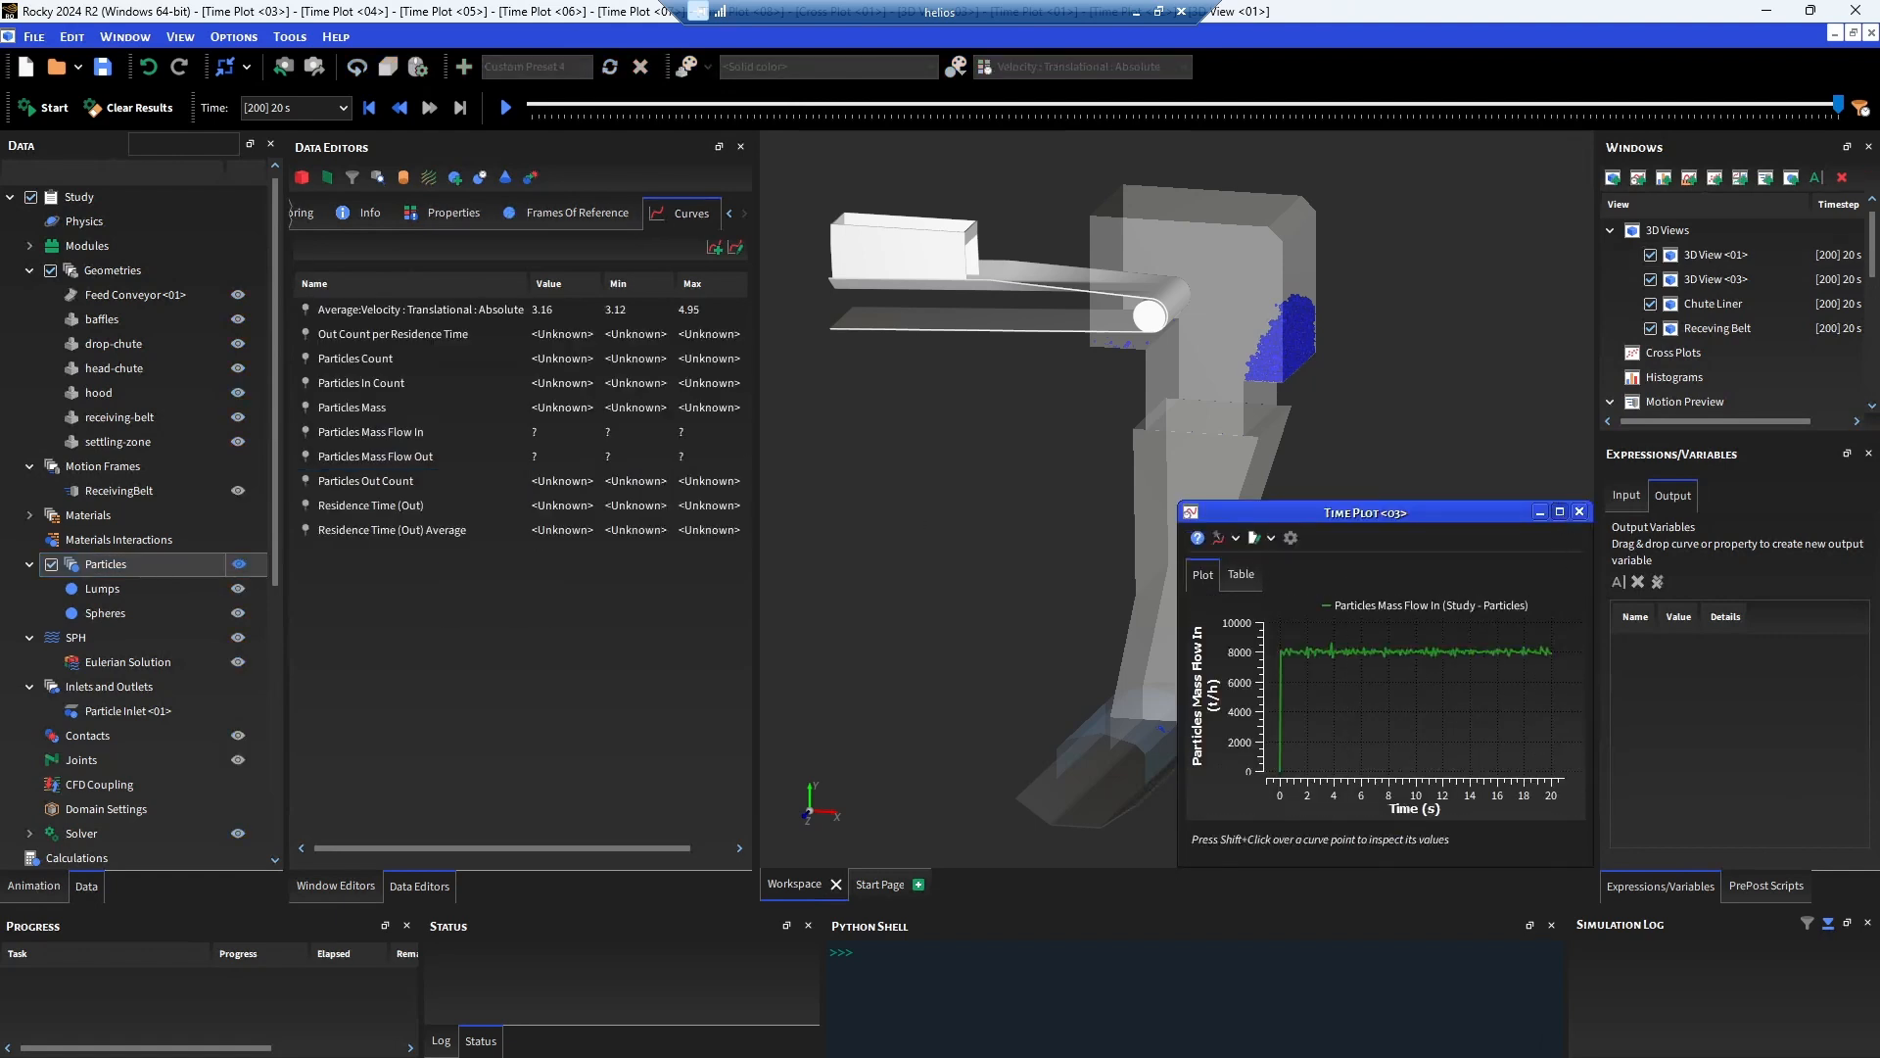
# Maximize the mass flow plot, add the Particles Mass Flow Out curve to it, and set the axes layout to By Quantity.
pyautogui.click(1560, 511)
pyautogui.moveTo(388, 448); pyautogui.dragTo(1165, 391)
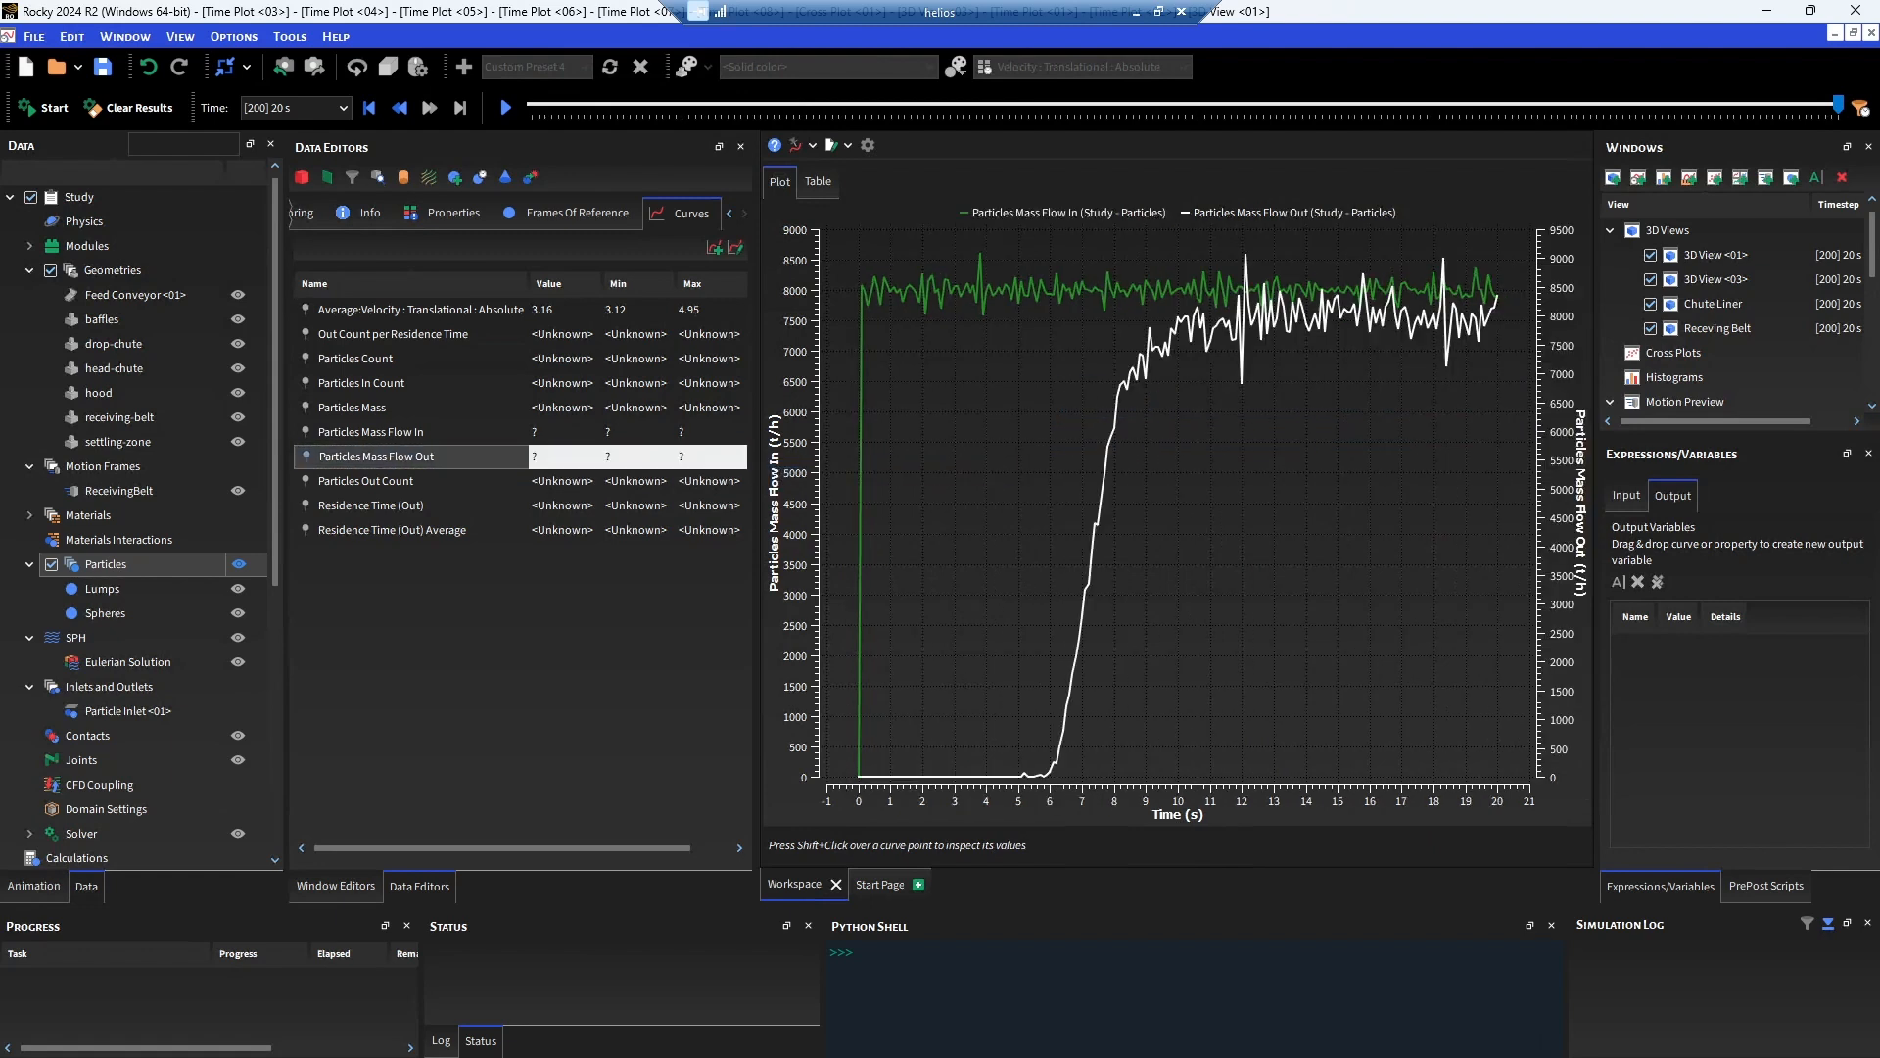
pyautogui.rightClick(1334, 442)
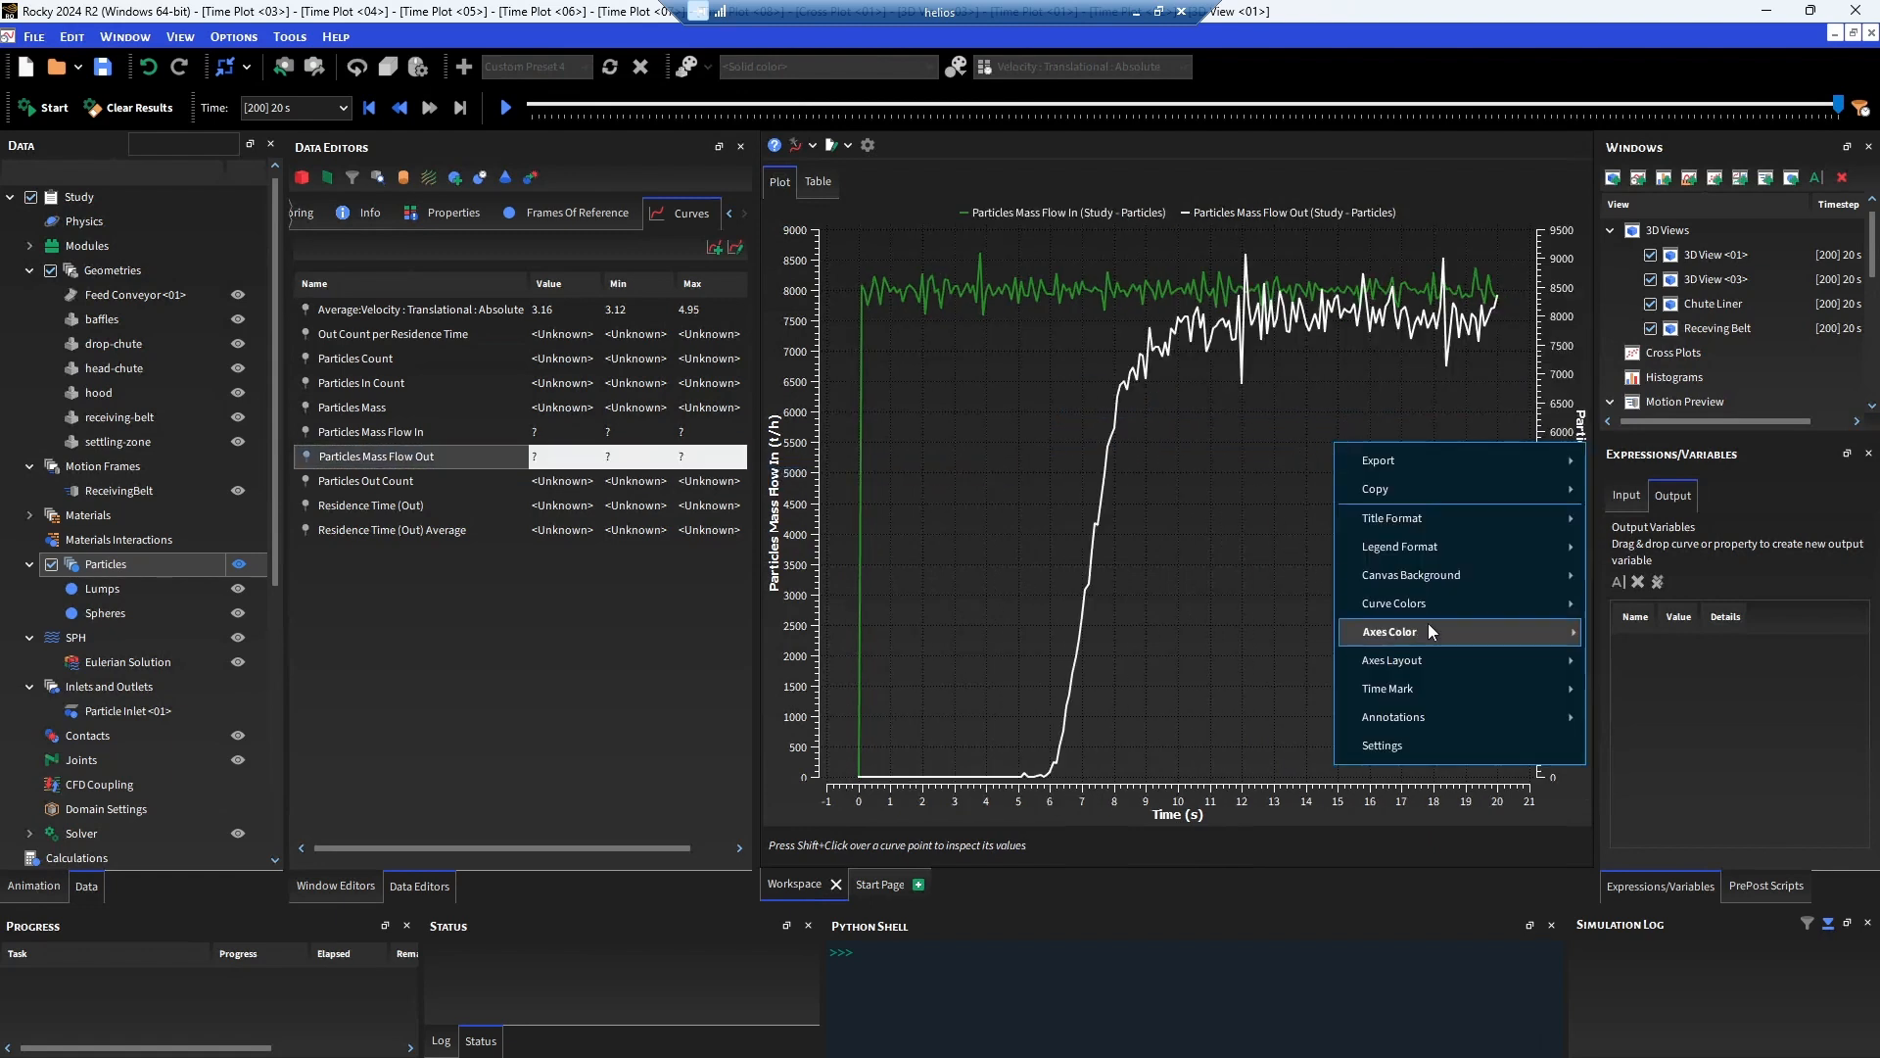
pyautogui.moveTo(1435, 656)
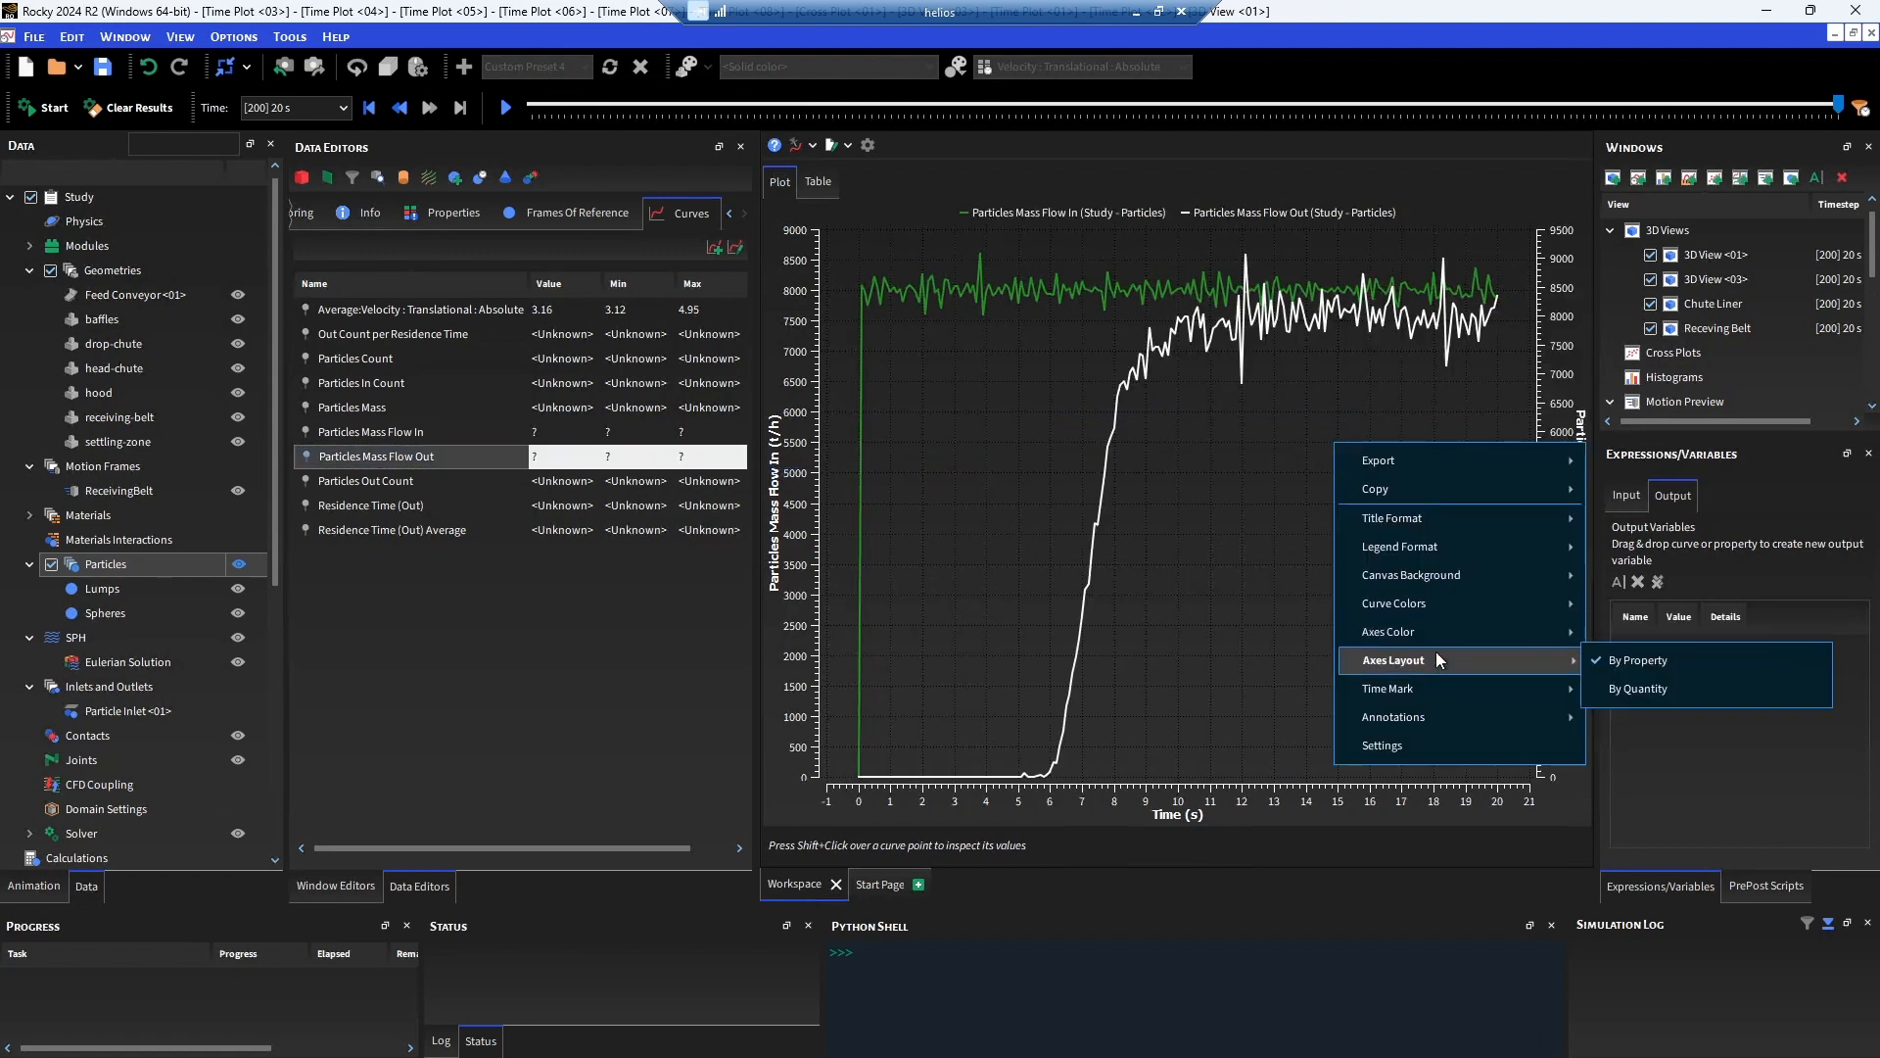
pyautogui.click(1664, 689)
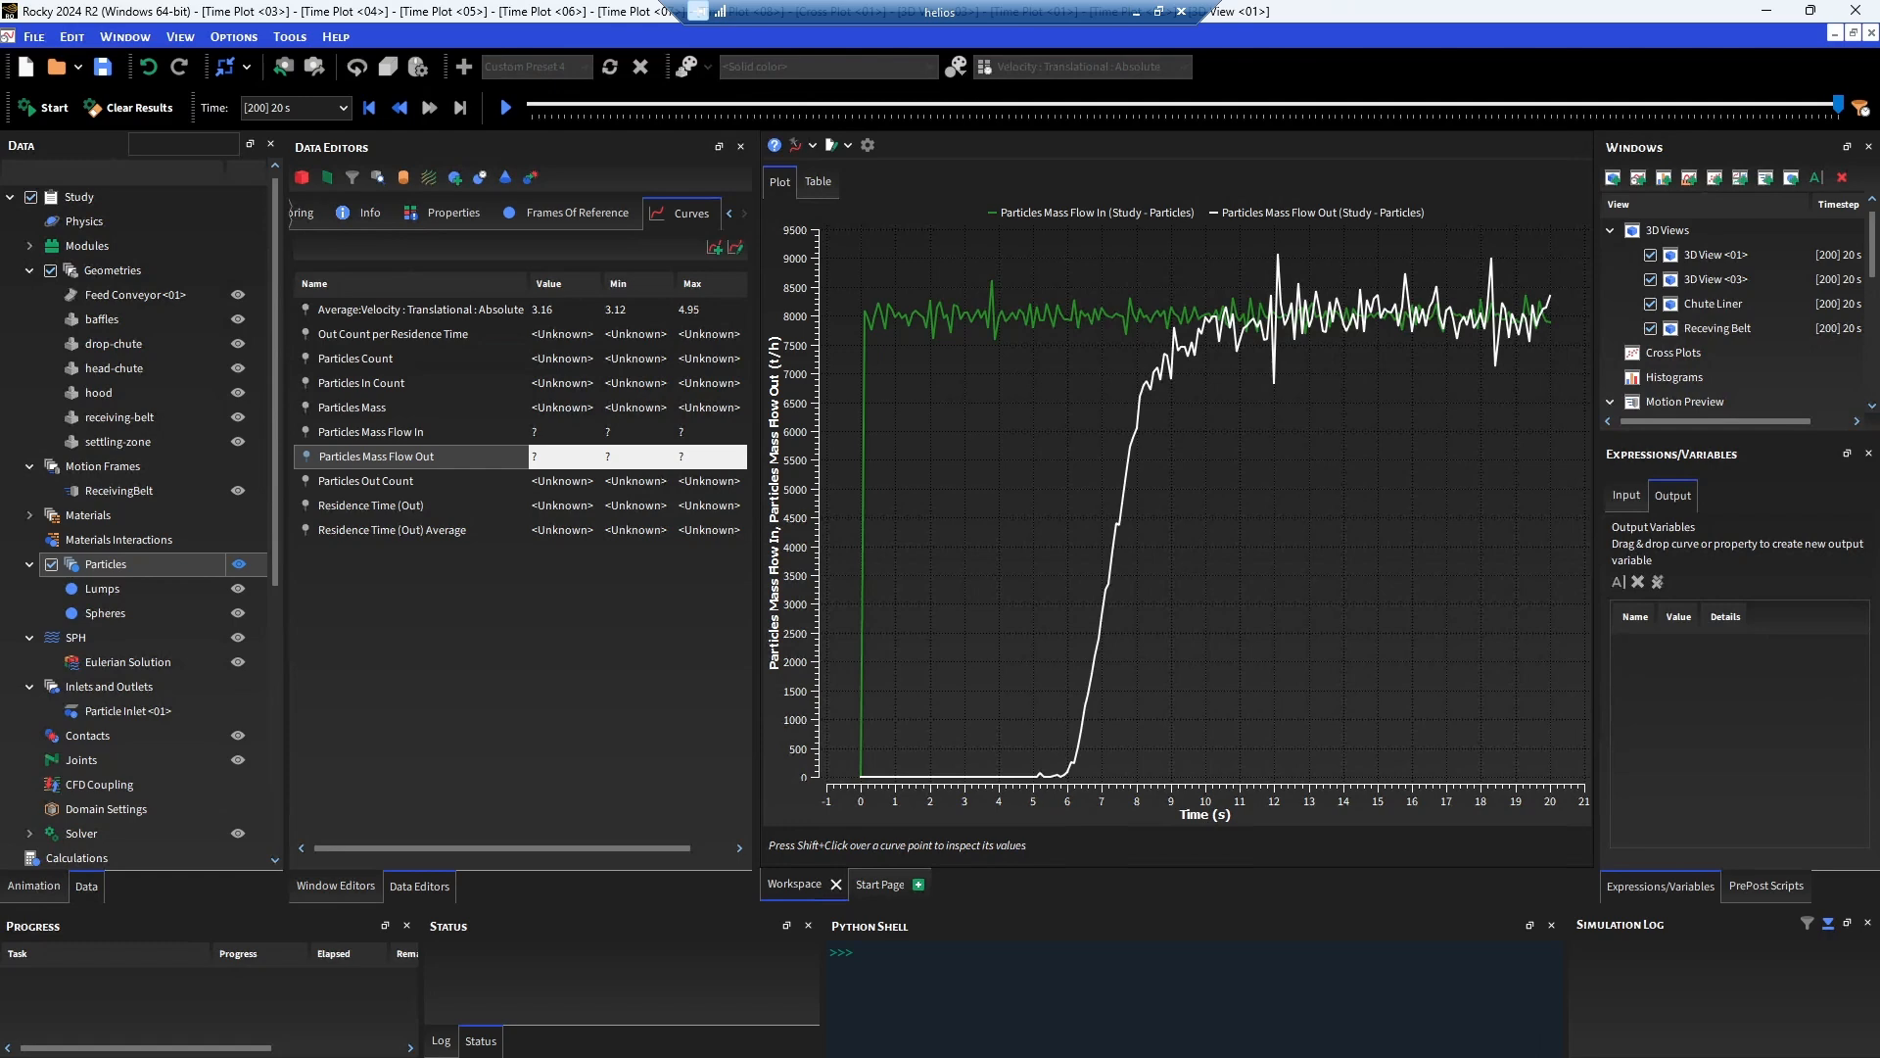
# Return to 3D View <01> and inspect the filtered slow particles around the receiving belt and the whole chute.
pyautogui.doubleClick(1707, 253)
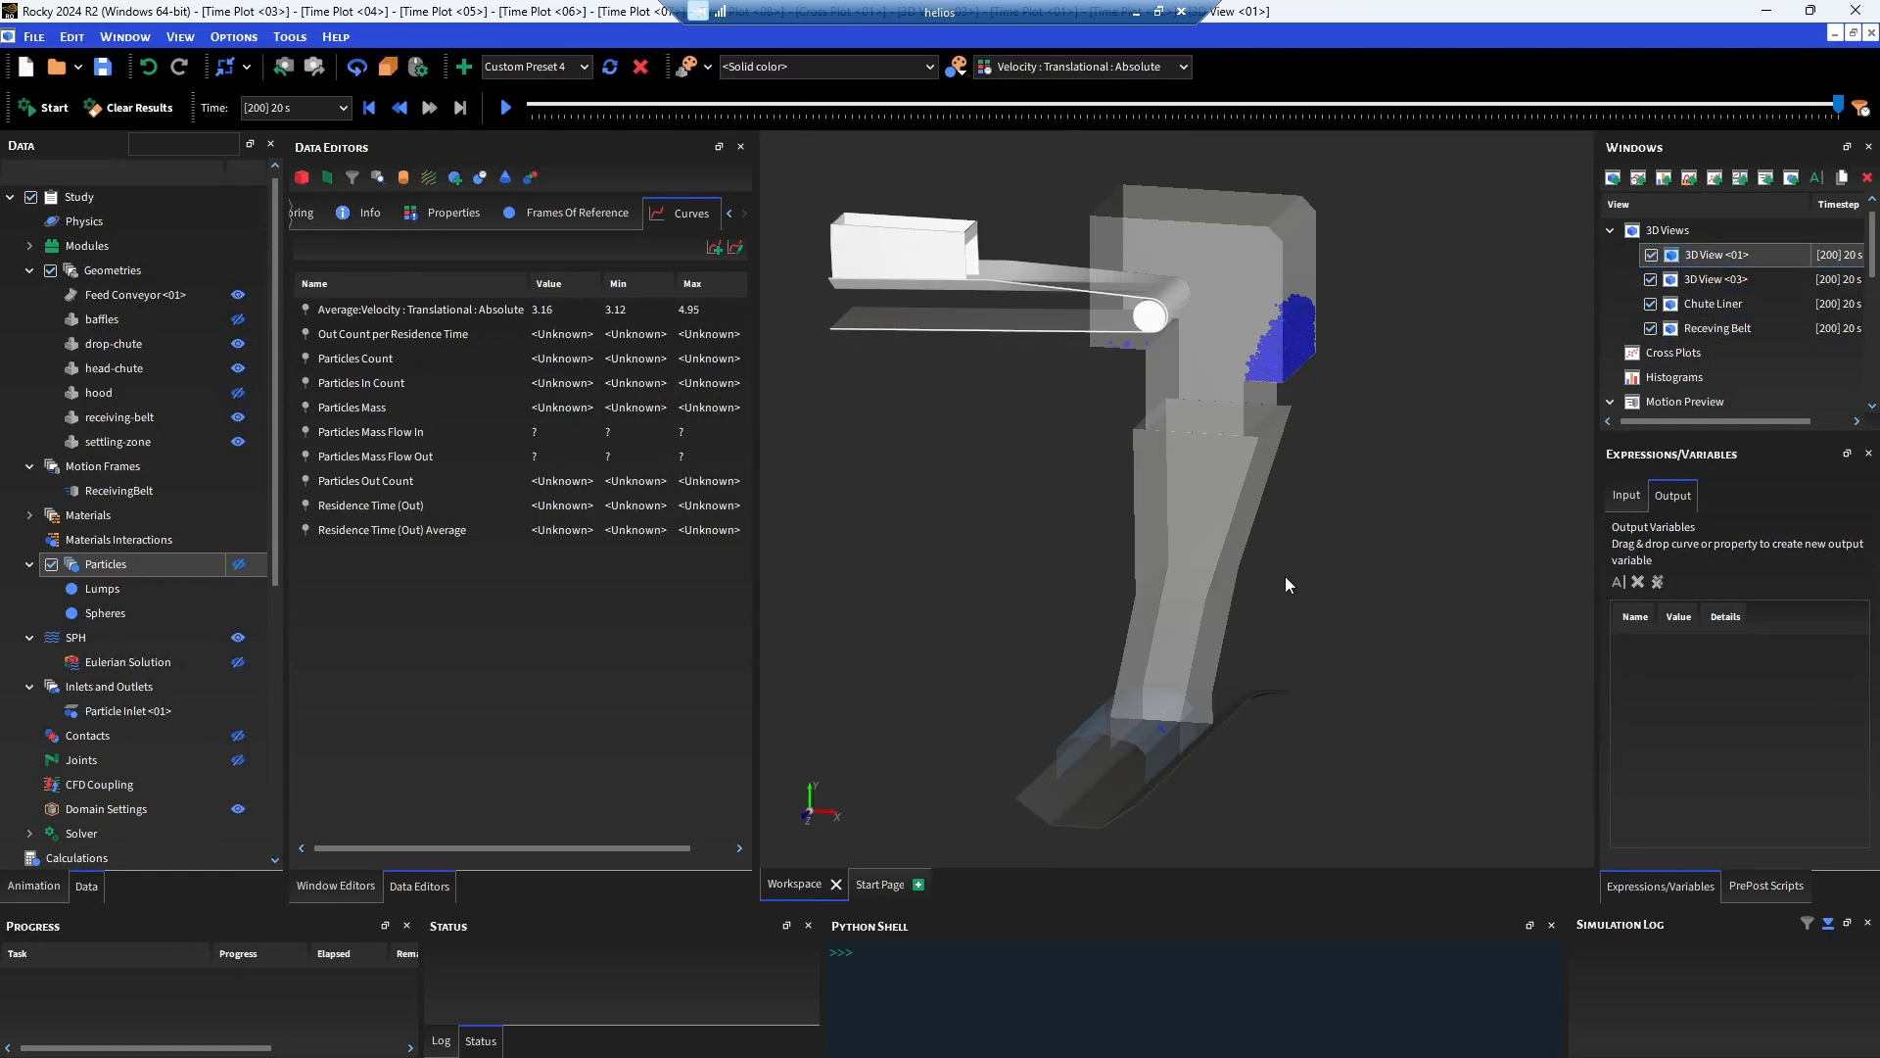
pyautogui.moveTo(1285, 571); pyautogui.dragTo(1286, 535, button='middle')
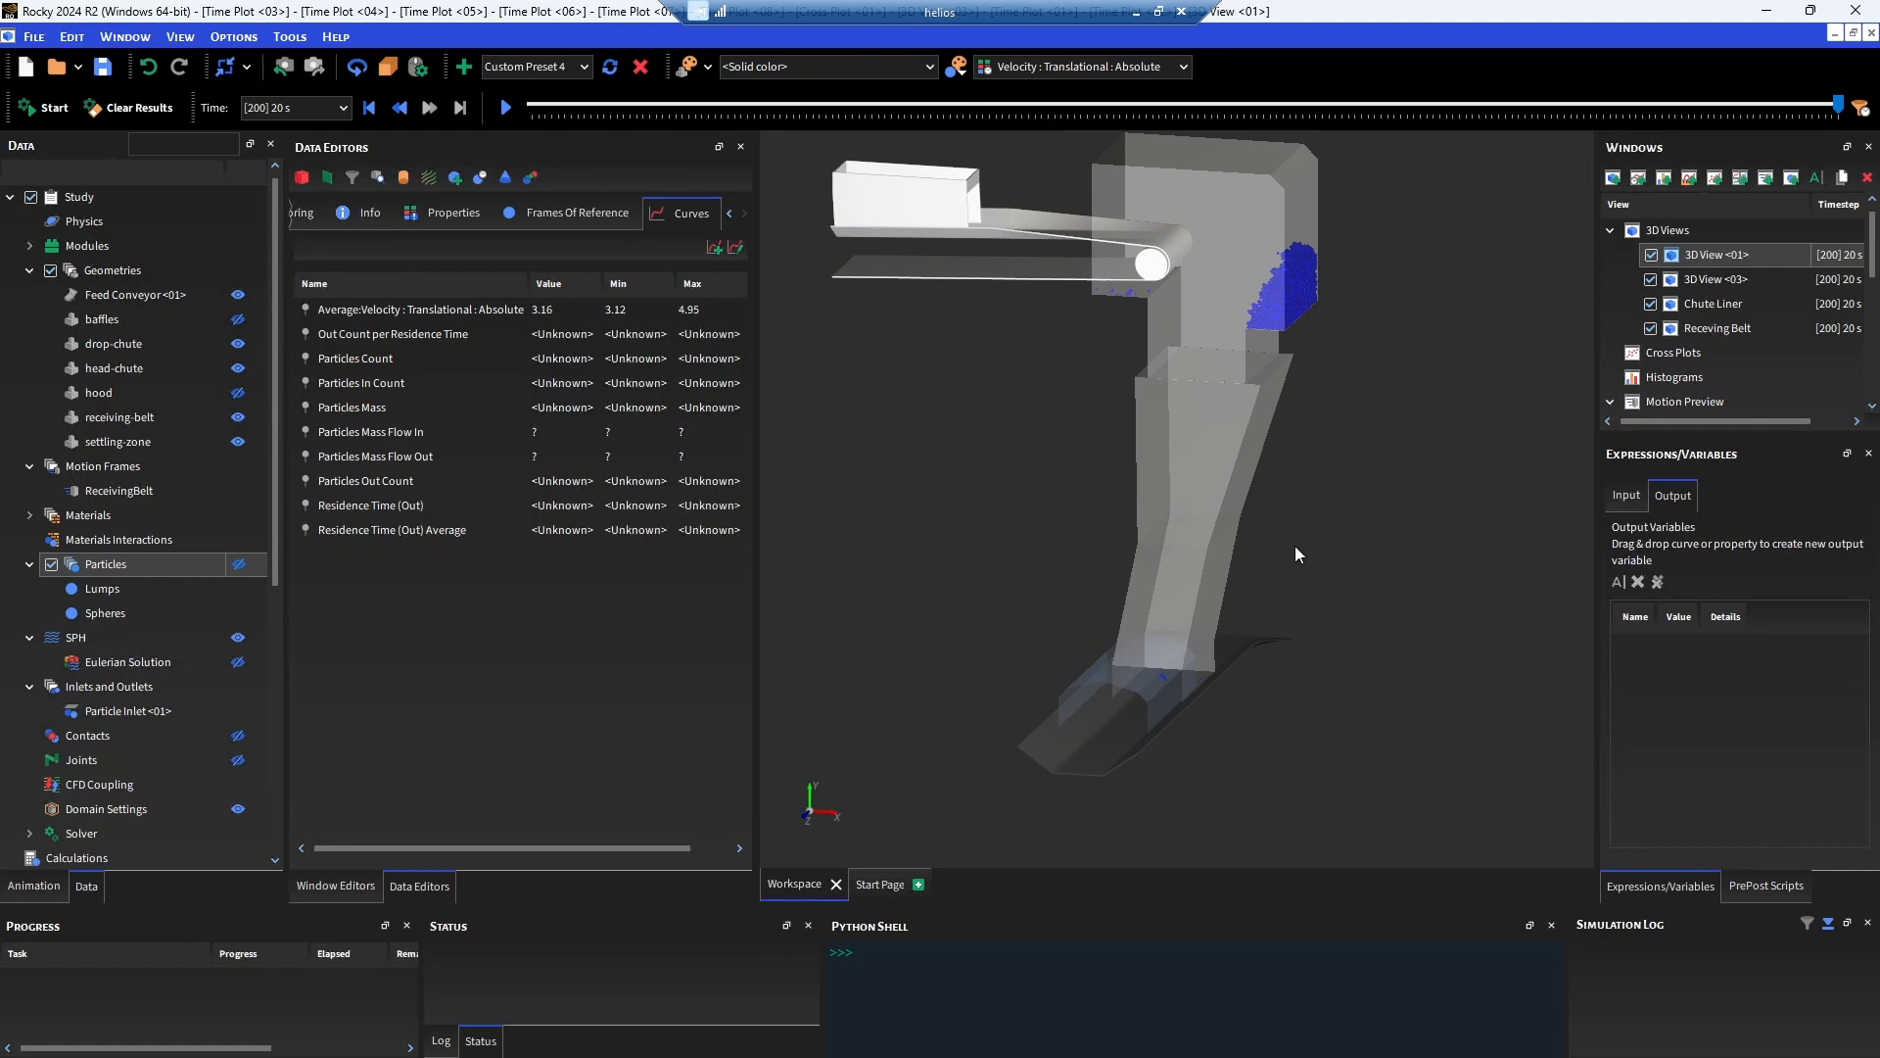
pyautogui.moveTo(1219, 605); pyautogui.dragTo(1073, 658)
pyautogui.moveTo(1073, 658); pyautogui.dragTo(1198, 453, button='middle')
pyautogui.scroll(4, 1240, 410)
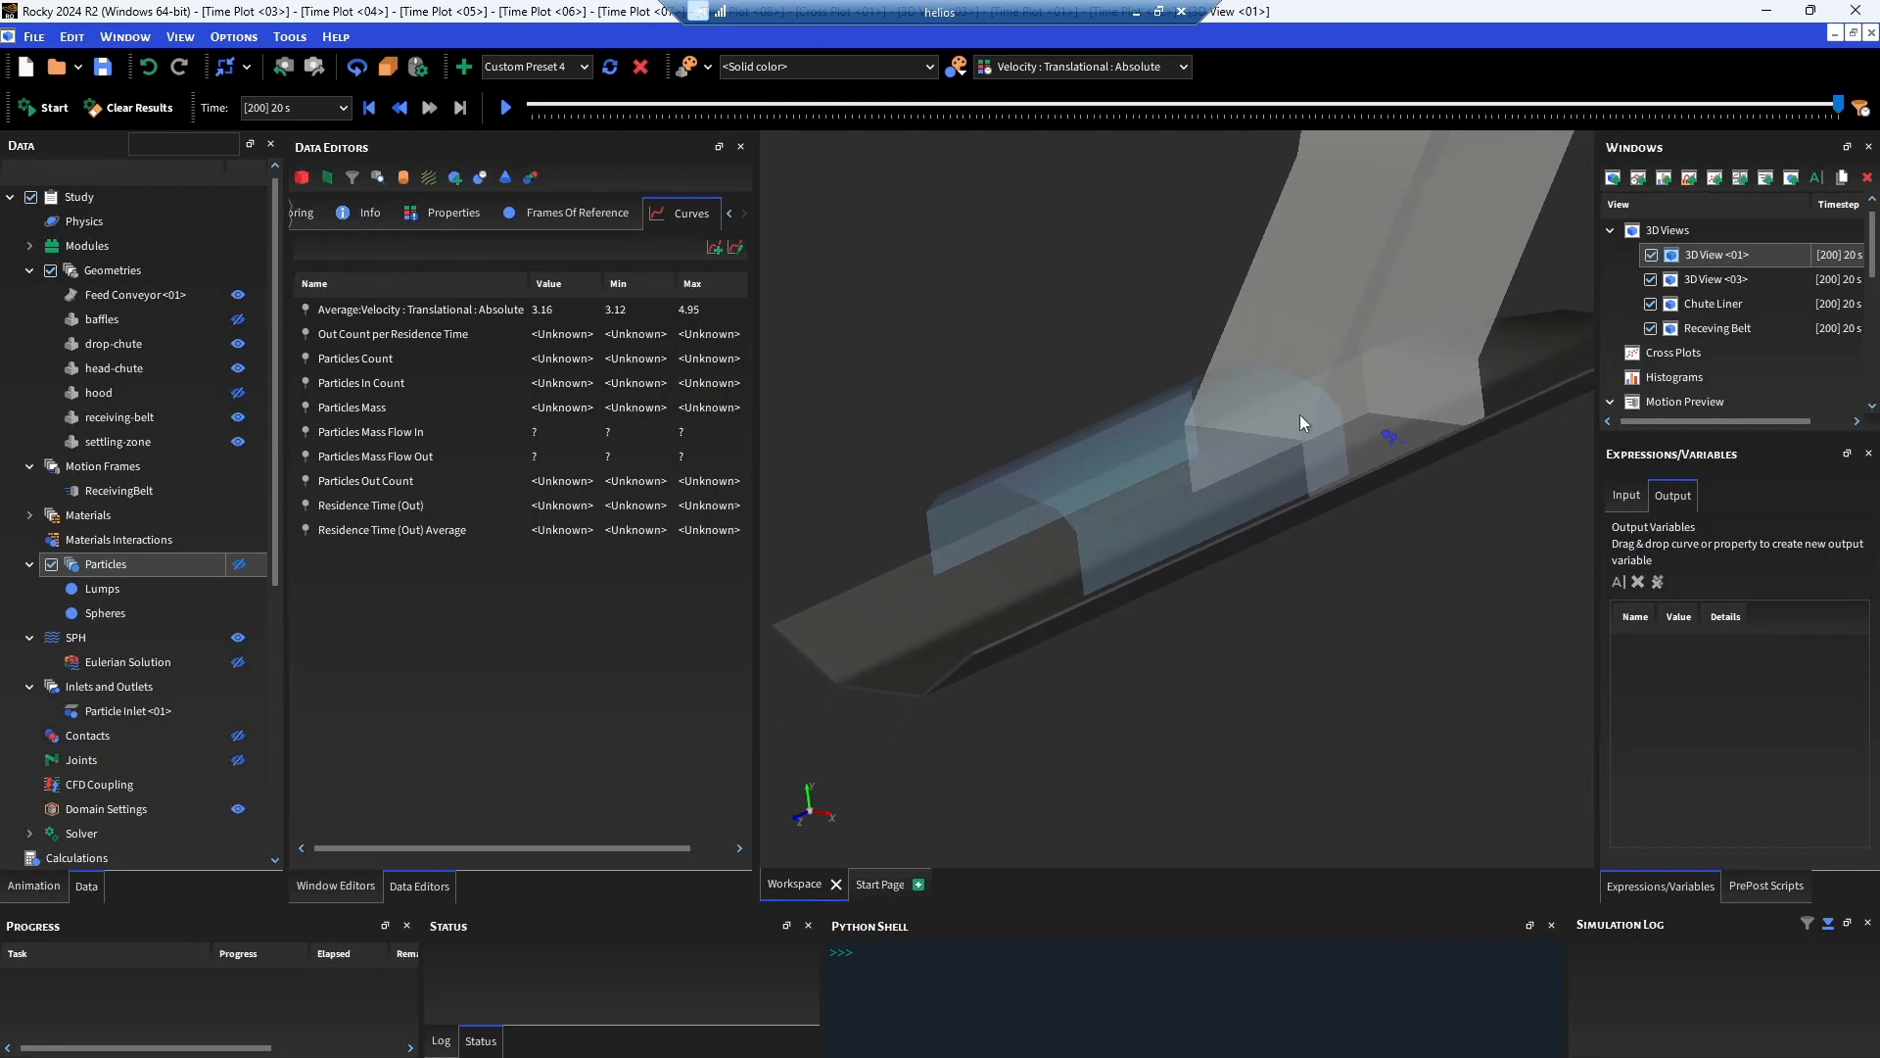
pyautogui.scroll(-4, 1284, 446)
pyautogui.moveTo(1237, 456); pyautogui.dragTo(1189, 560, button='middle')
pyautogui.scroll(-3, 1189, 560)
pyautogui.moveTo(1242, 431); pyautogui.dragTo(1291, 423)
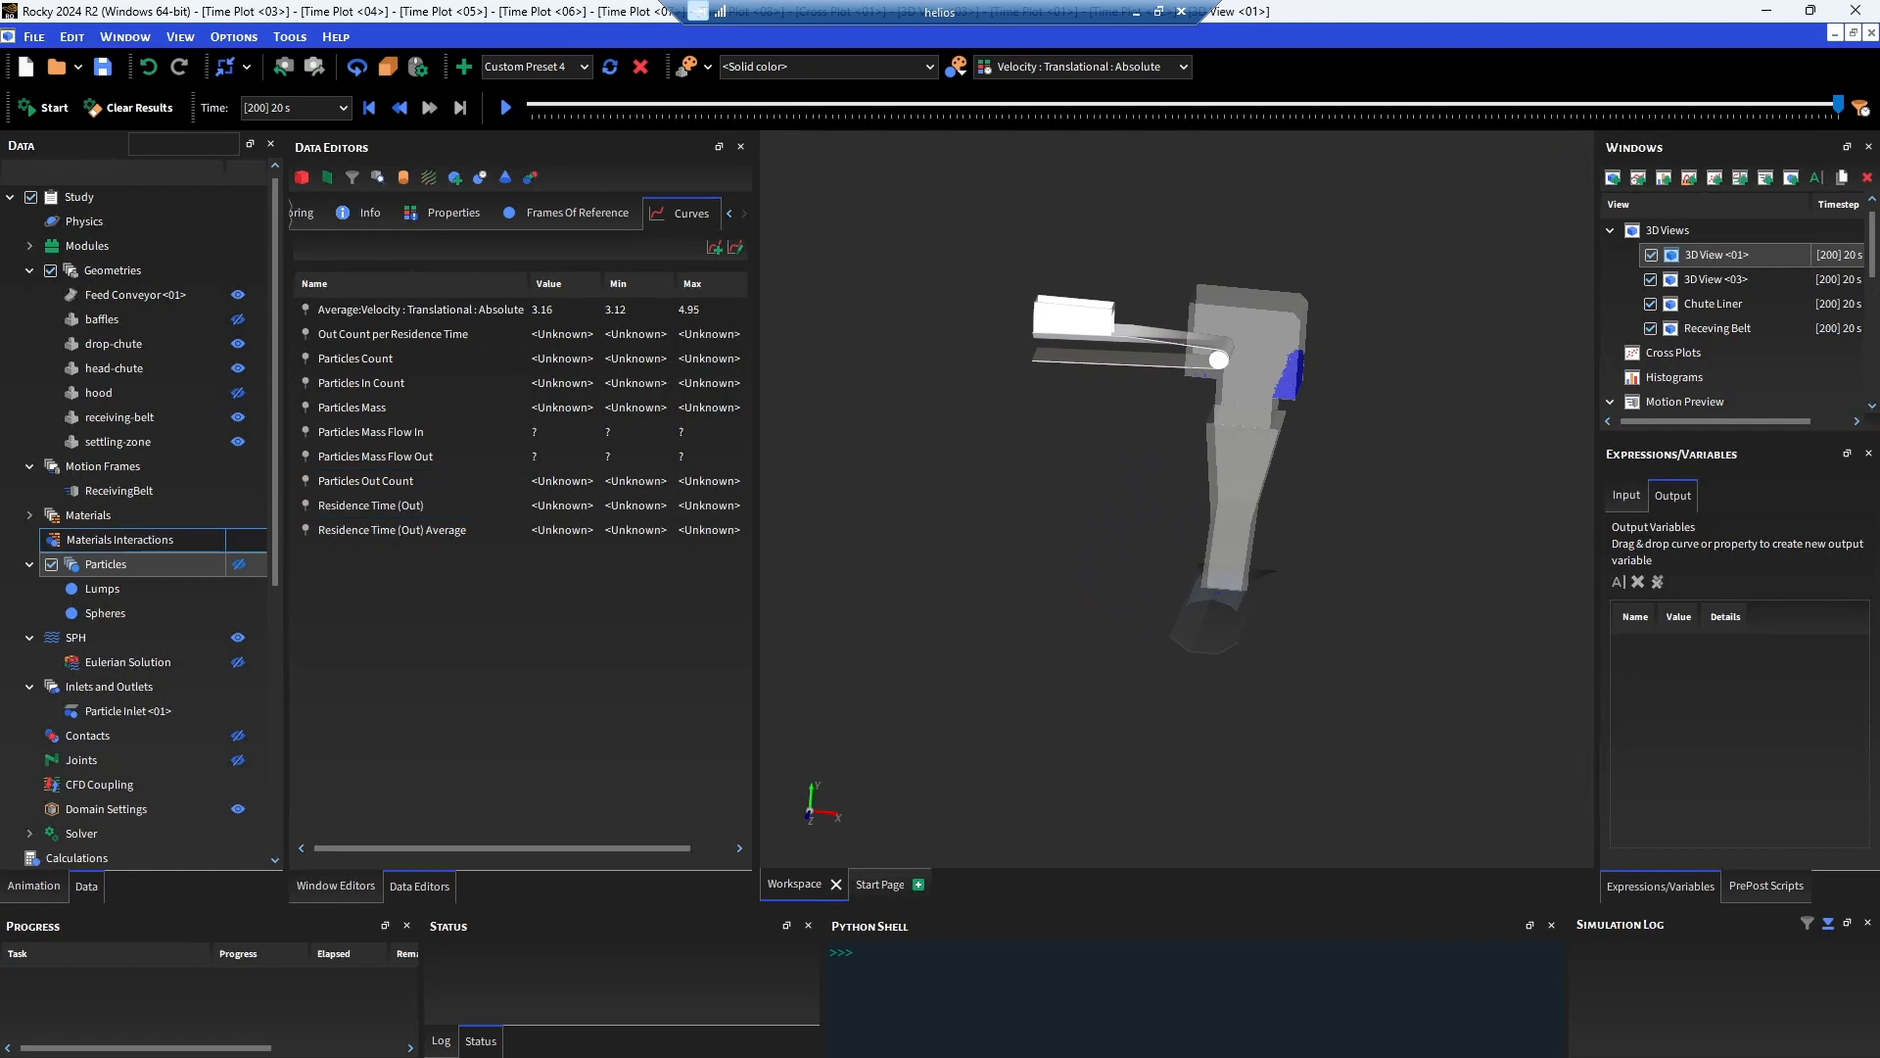
pyautogui.moveTo(1083, 507); pyautogui.dragTo(1065, 512)
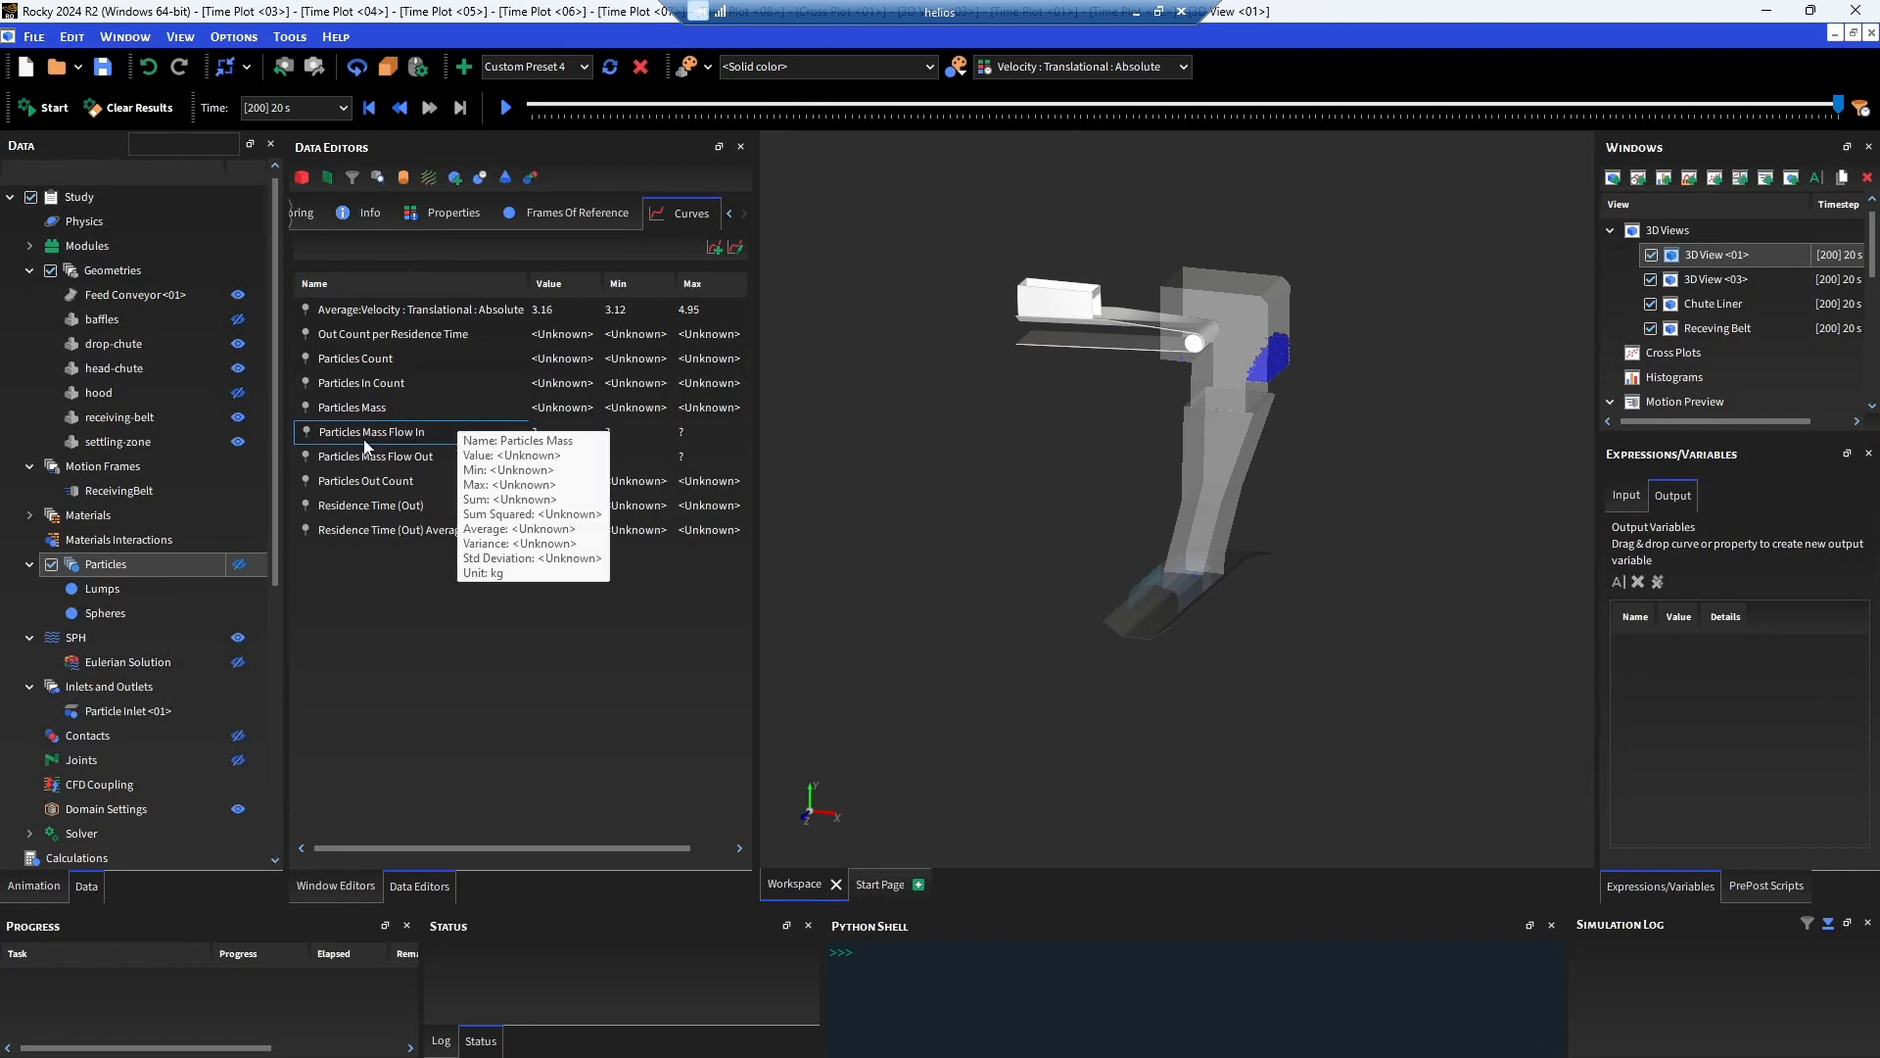
# Review Time Plot <01>, Time Plot <02> and Time Plot <03> one after another.
pyautogui.scroll(-4, 1678, 333)
pyautogui.click(1684, 327)
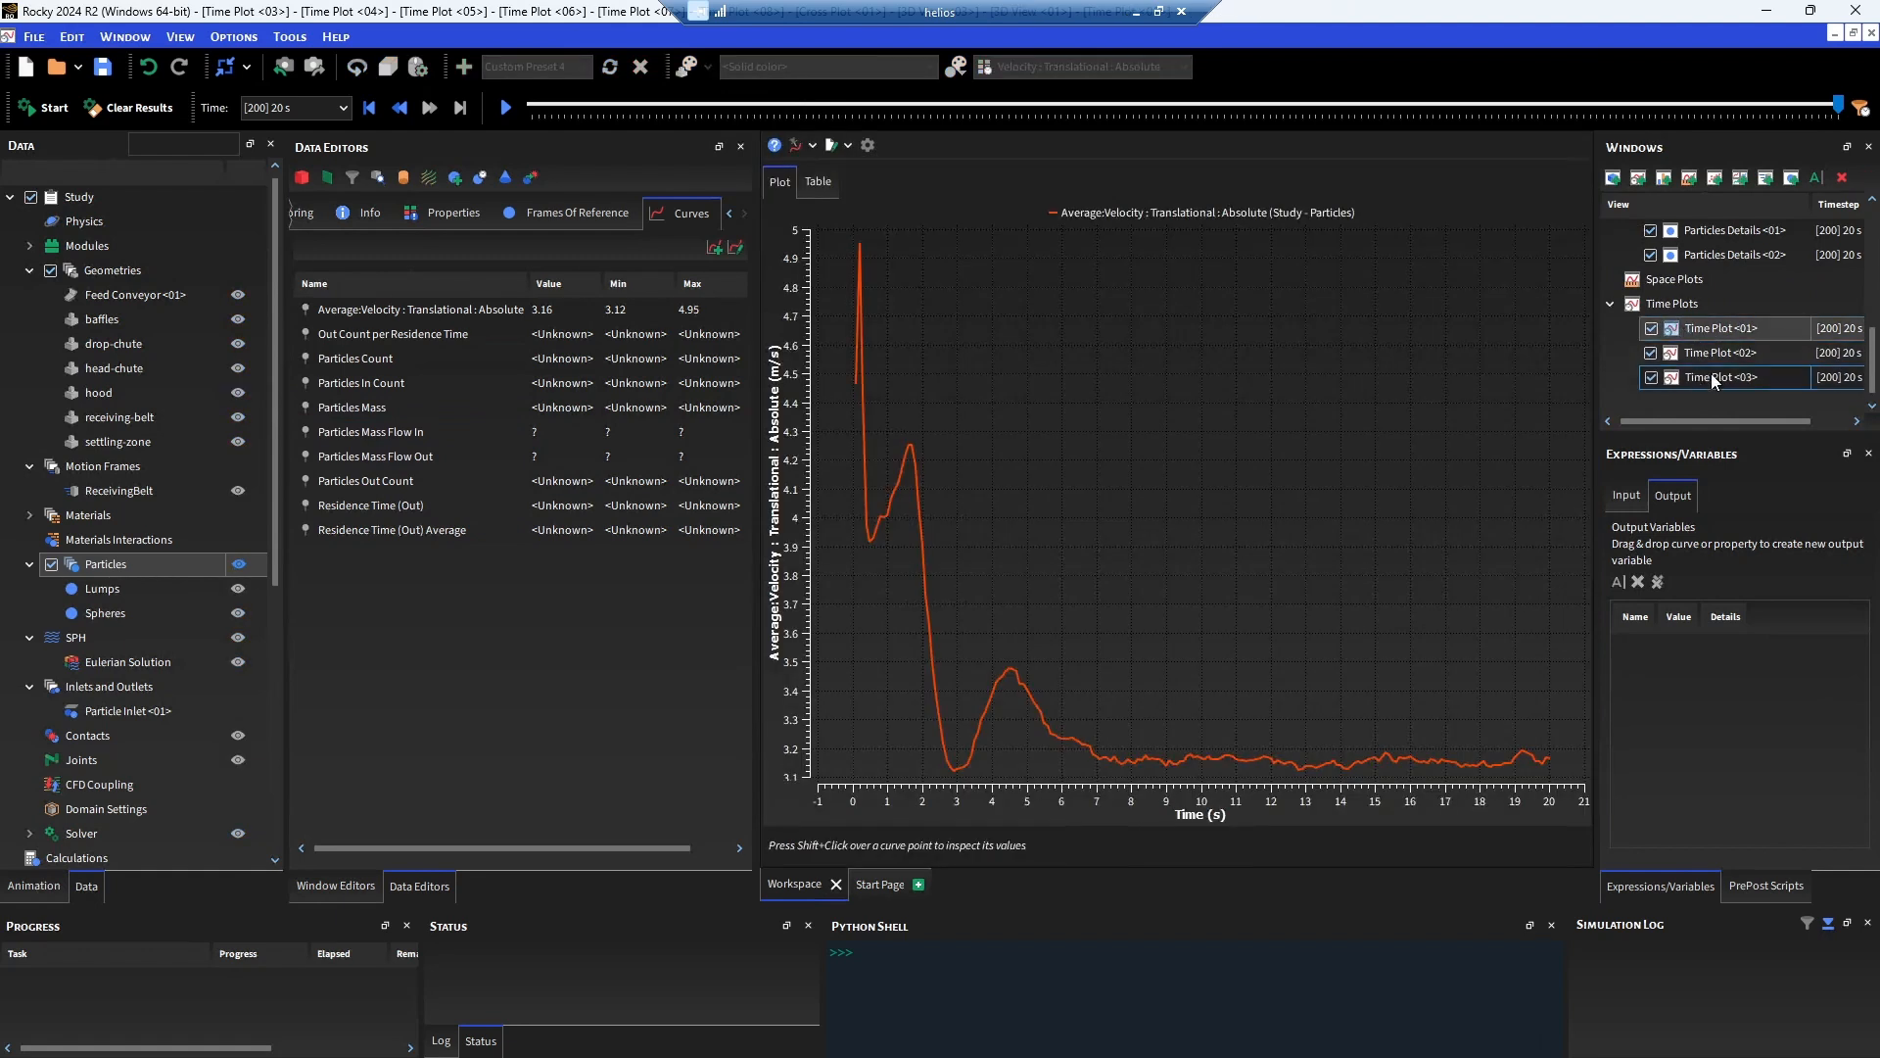
pyautogui.click(1697, 353)
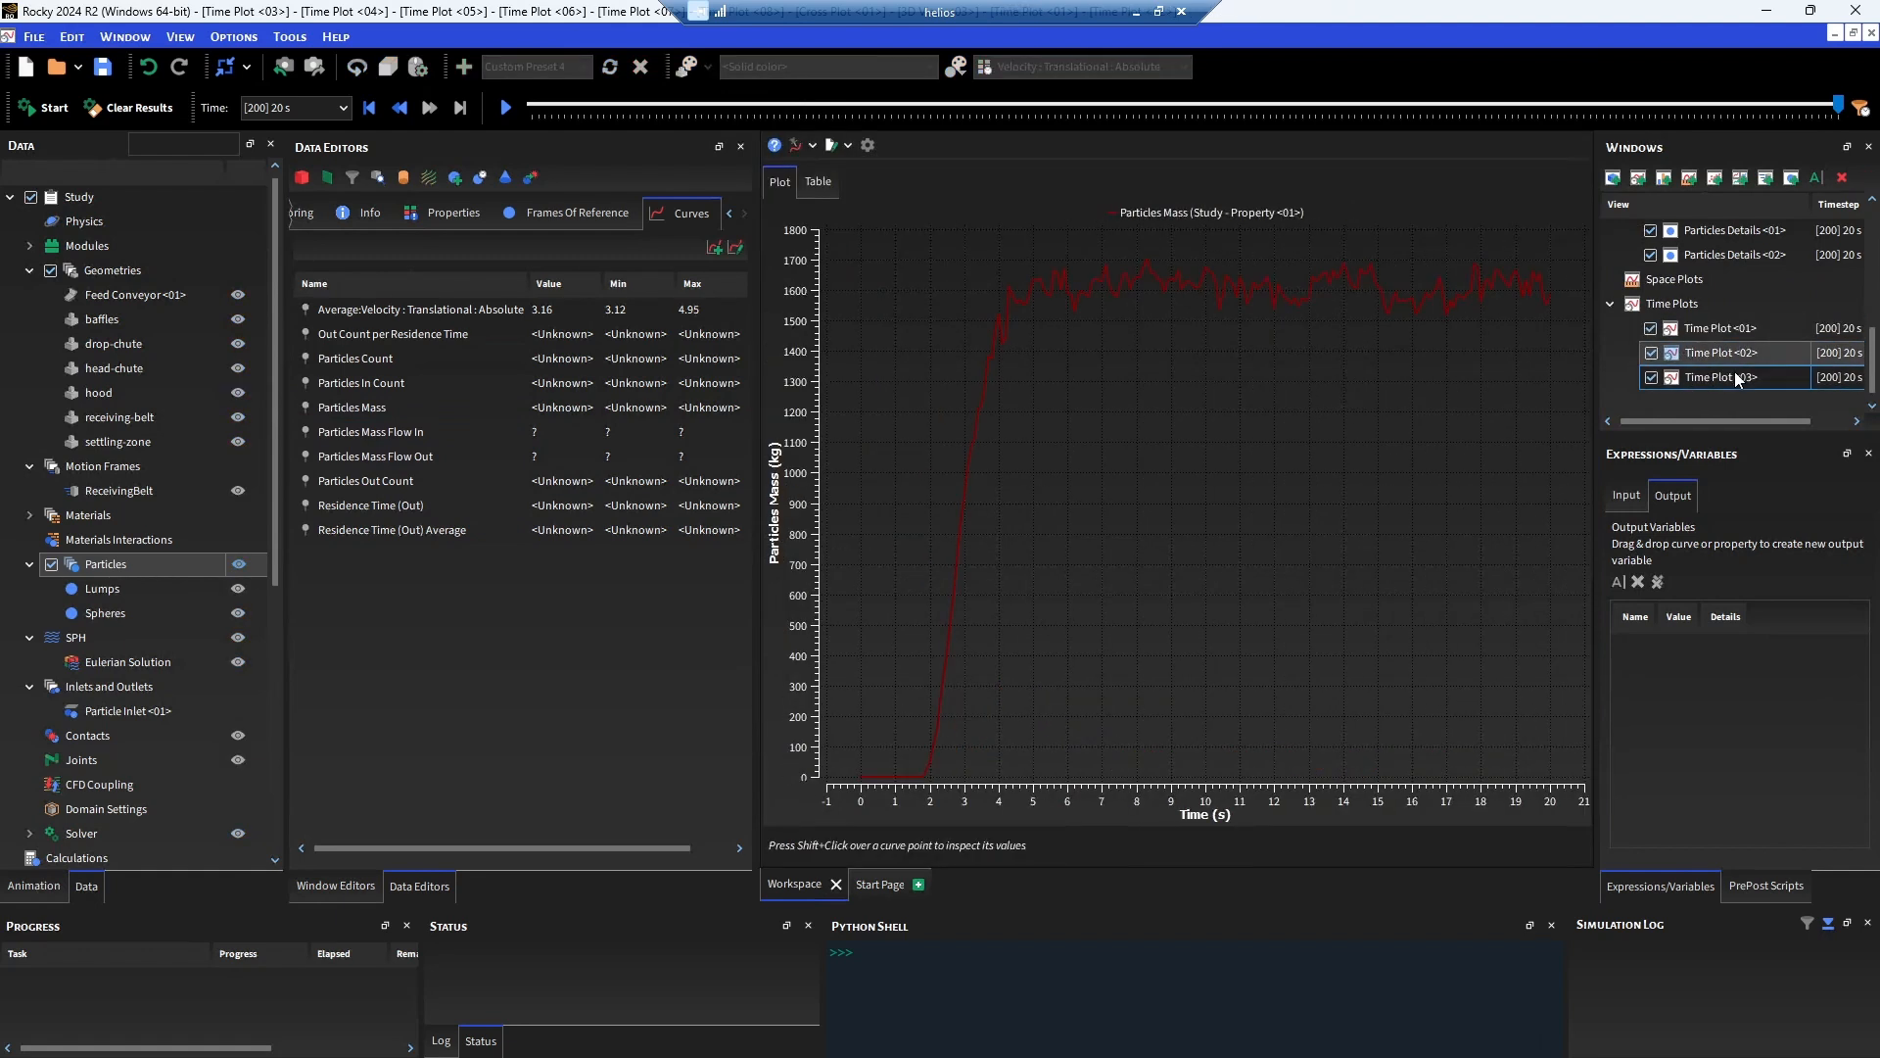
pyautogui.click(1738, 378)
pyautogui.scroll(5, 1753, 300)
# Return to 3D View <01> and add a Particles Trajectory process to the Particles.
pyautogui.click(1719, 255)
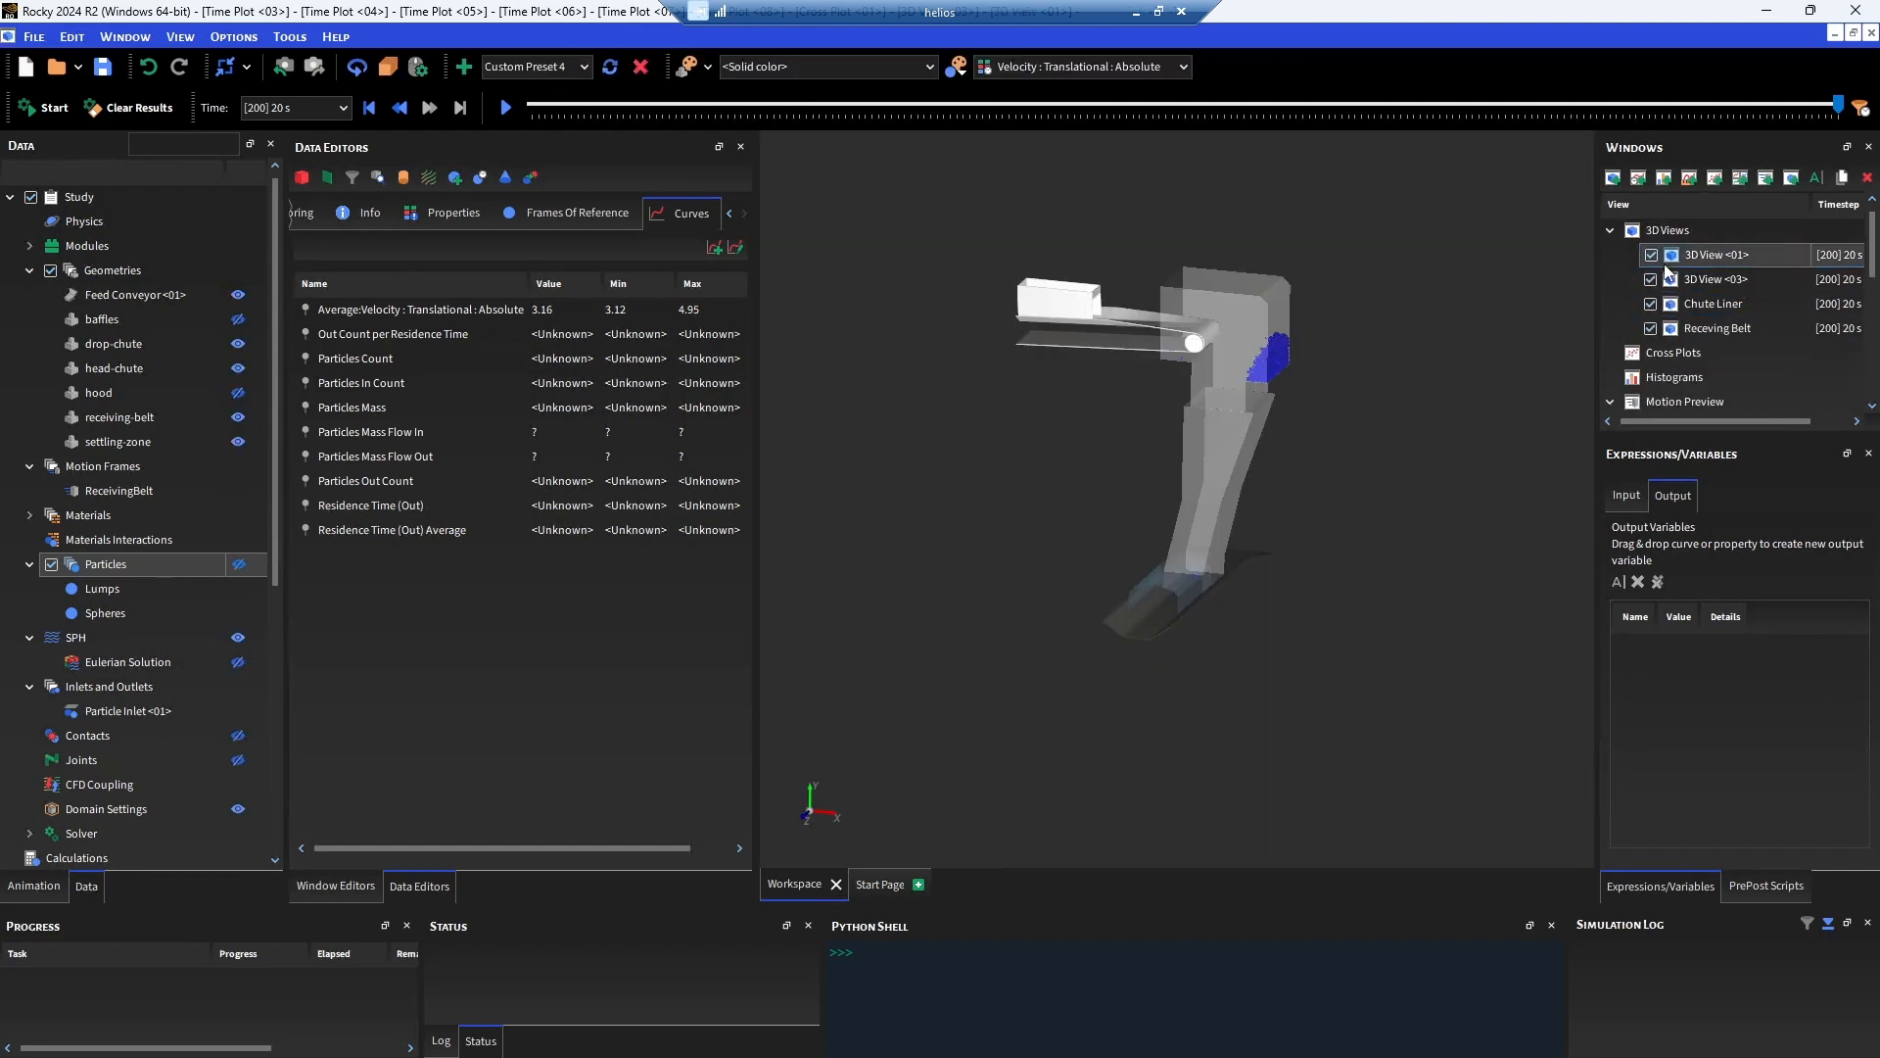
pyautogui.rightClick(119, 566)
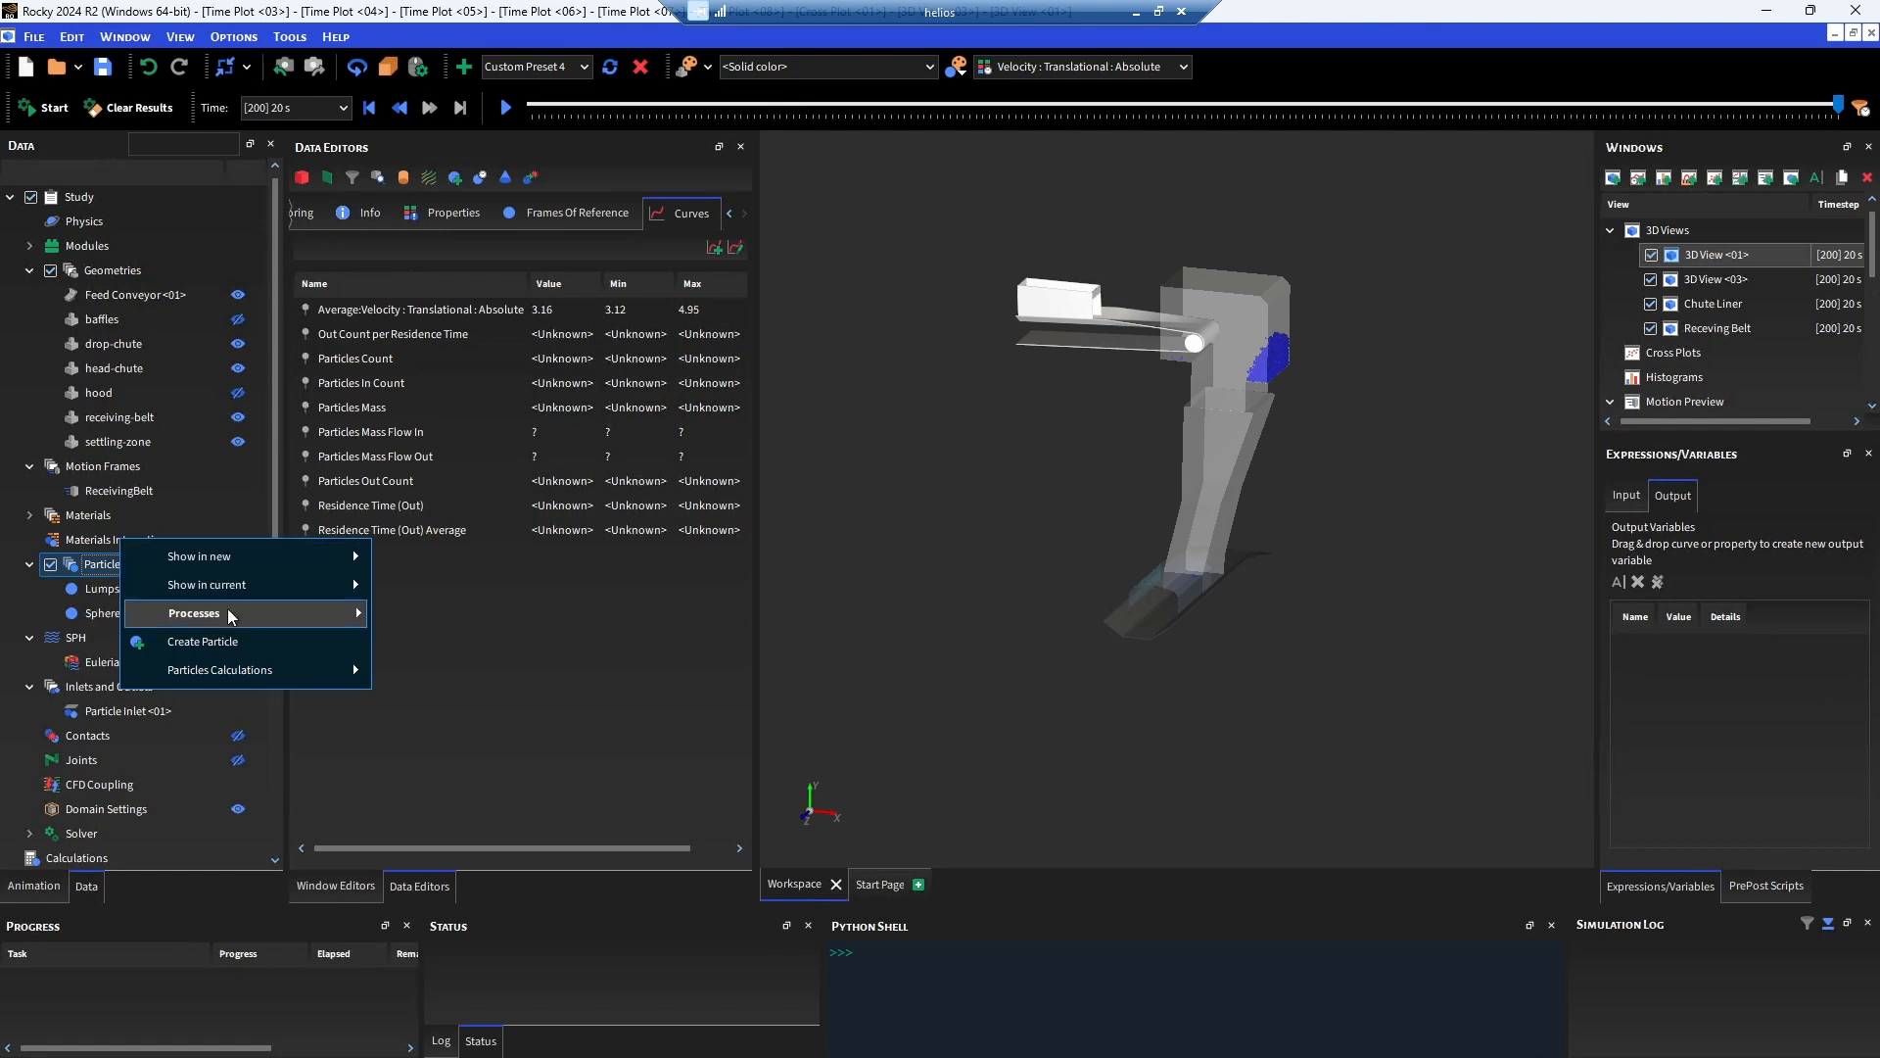
pyautogui.moveTo(231, 613)
pyautogui.click(442, 766)
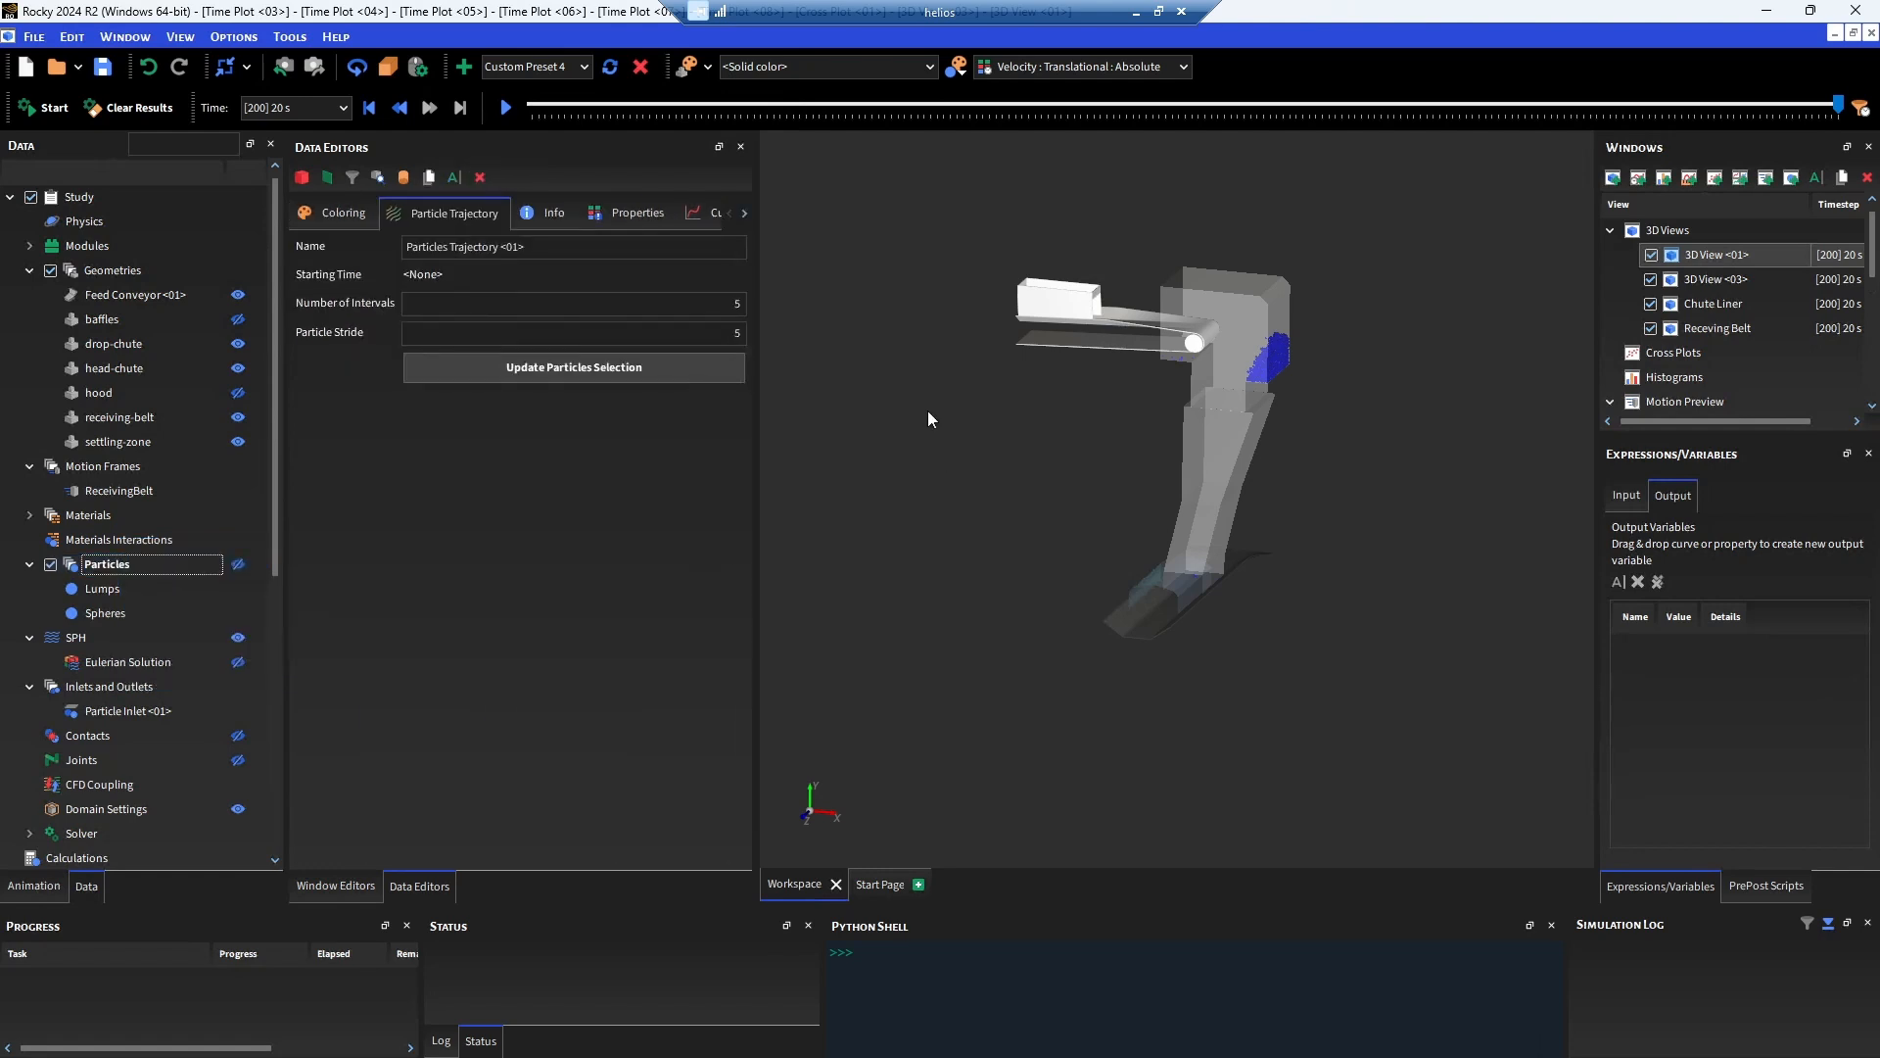
# Set the current timestep to 15 s and update the trajectory's particle selection from it.
pyautogui.click(341, 109)
pyautogui.scroll(13, 303, 207)
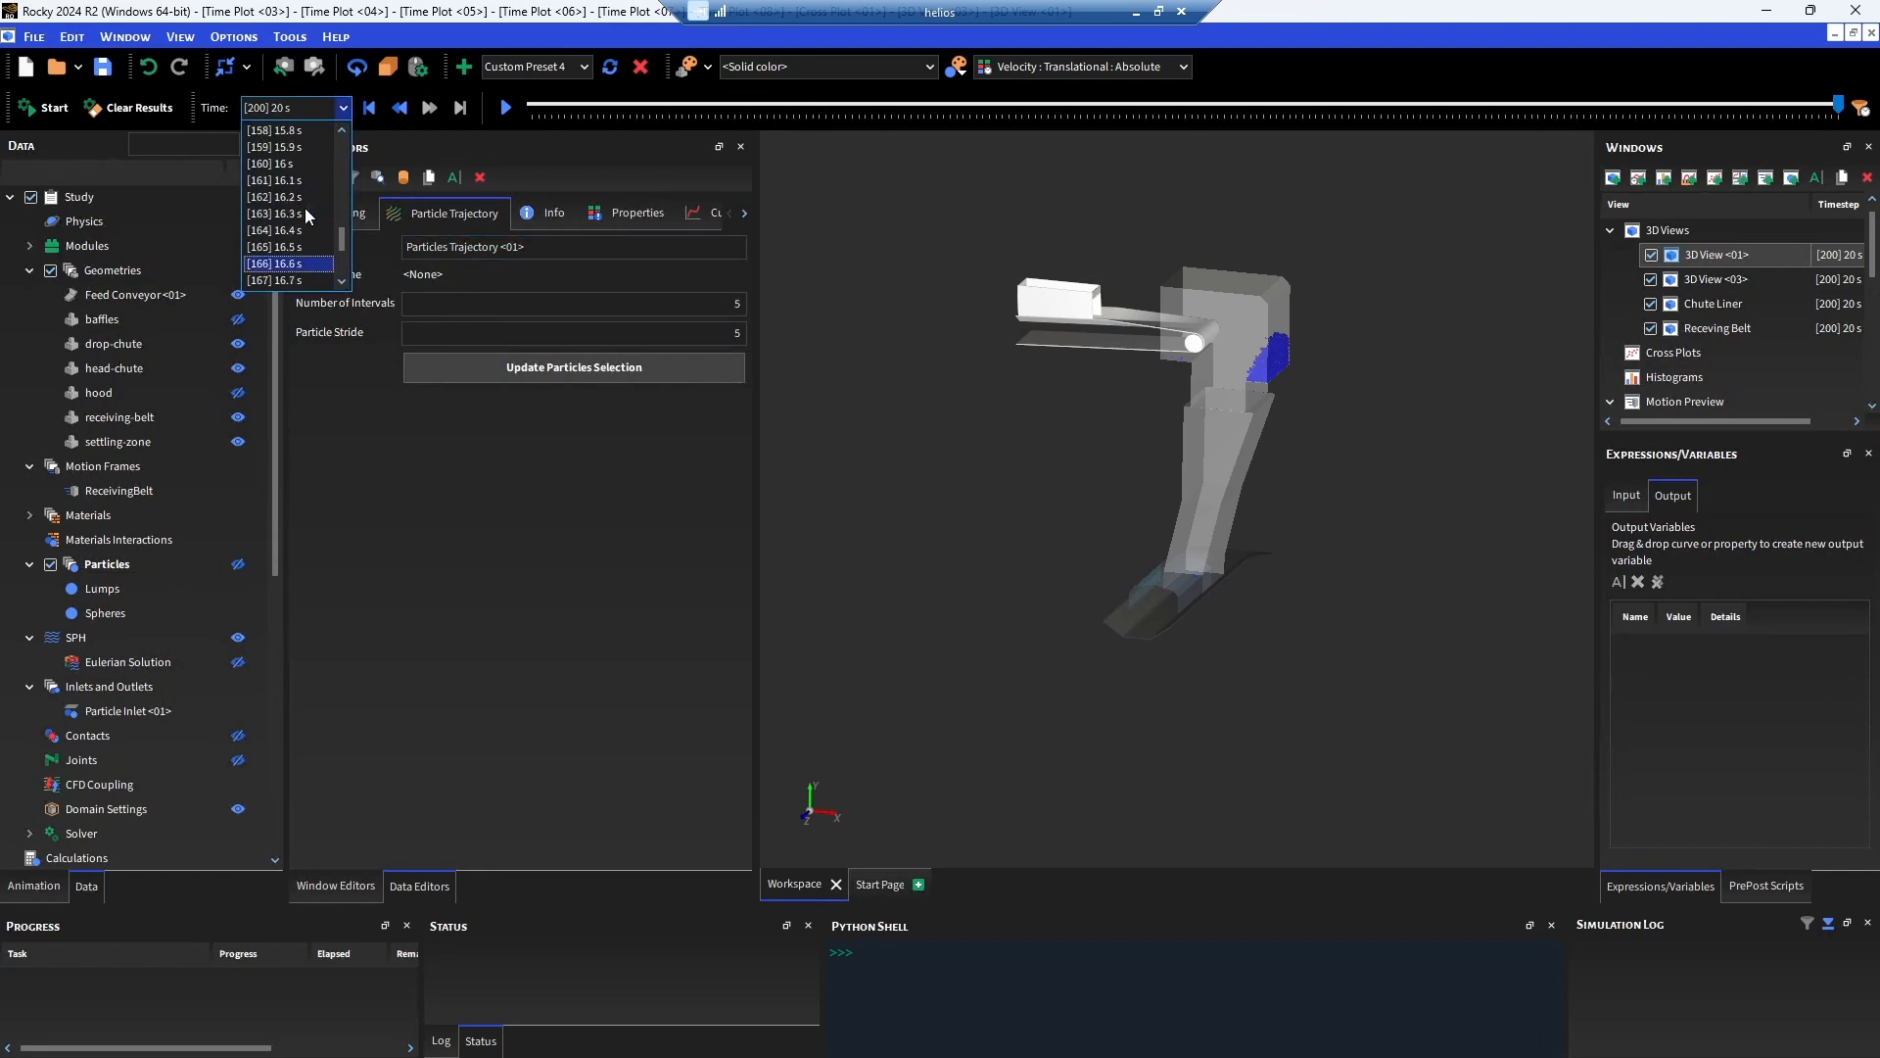
pyautogui.scroll(3, 304, 208)
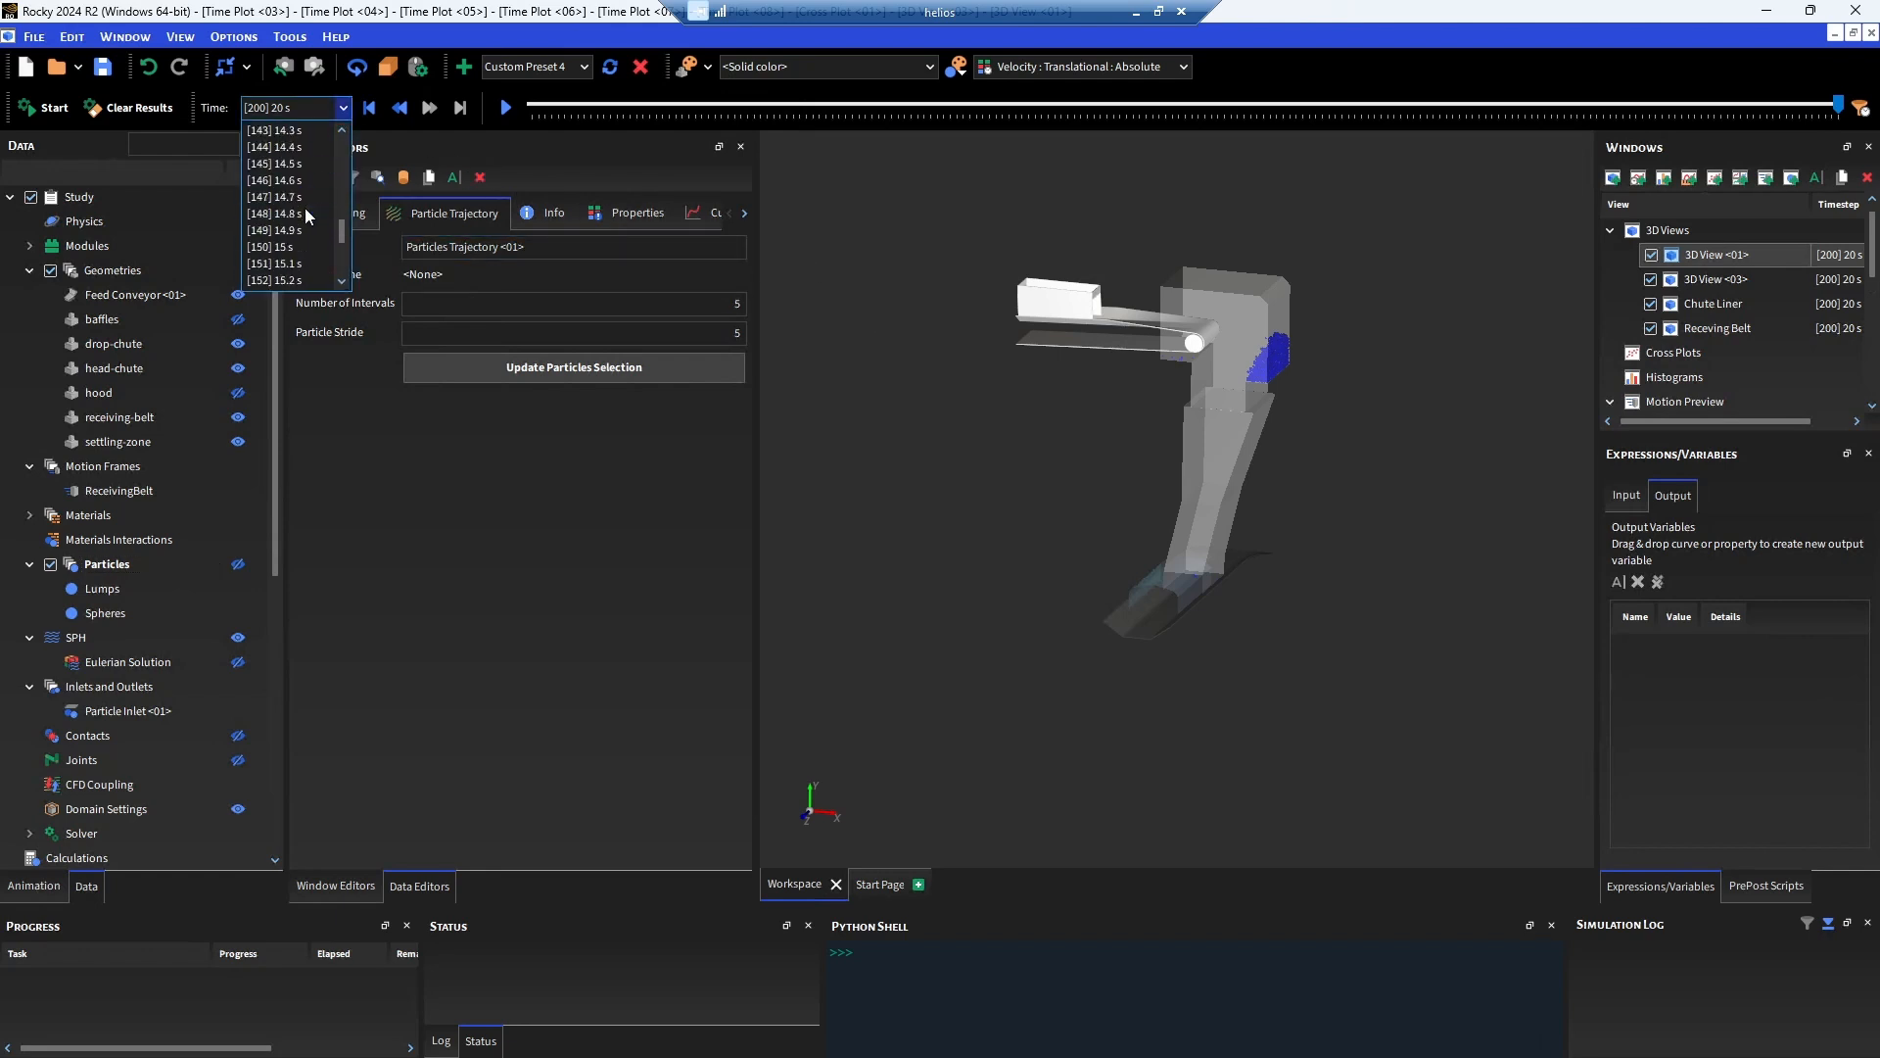
pyautogui.click(272, 250)
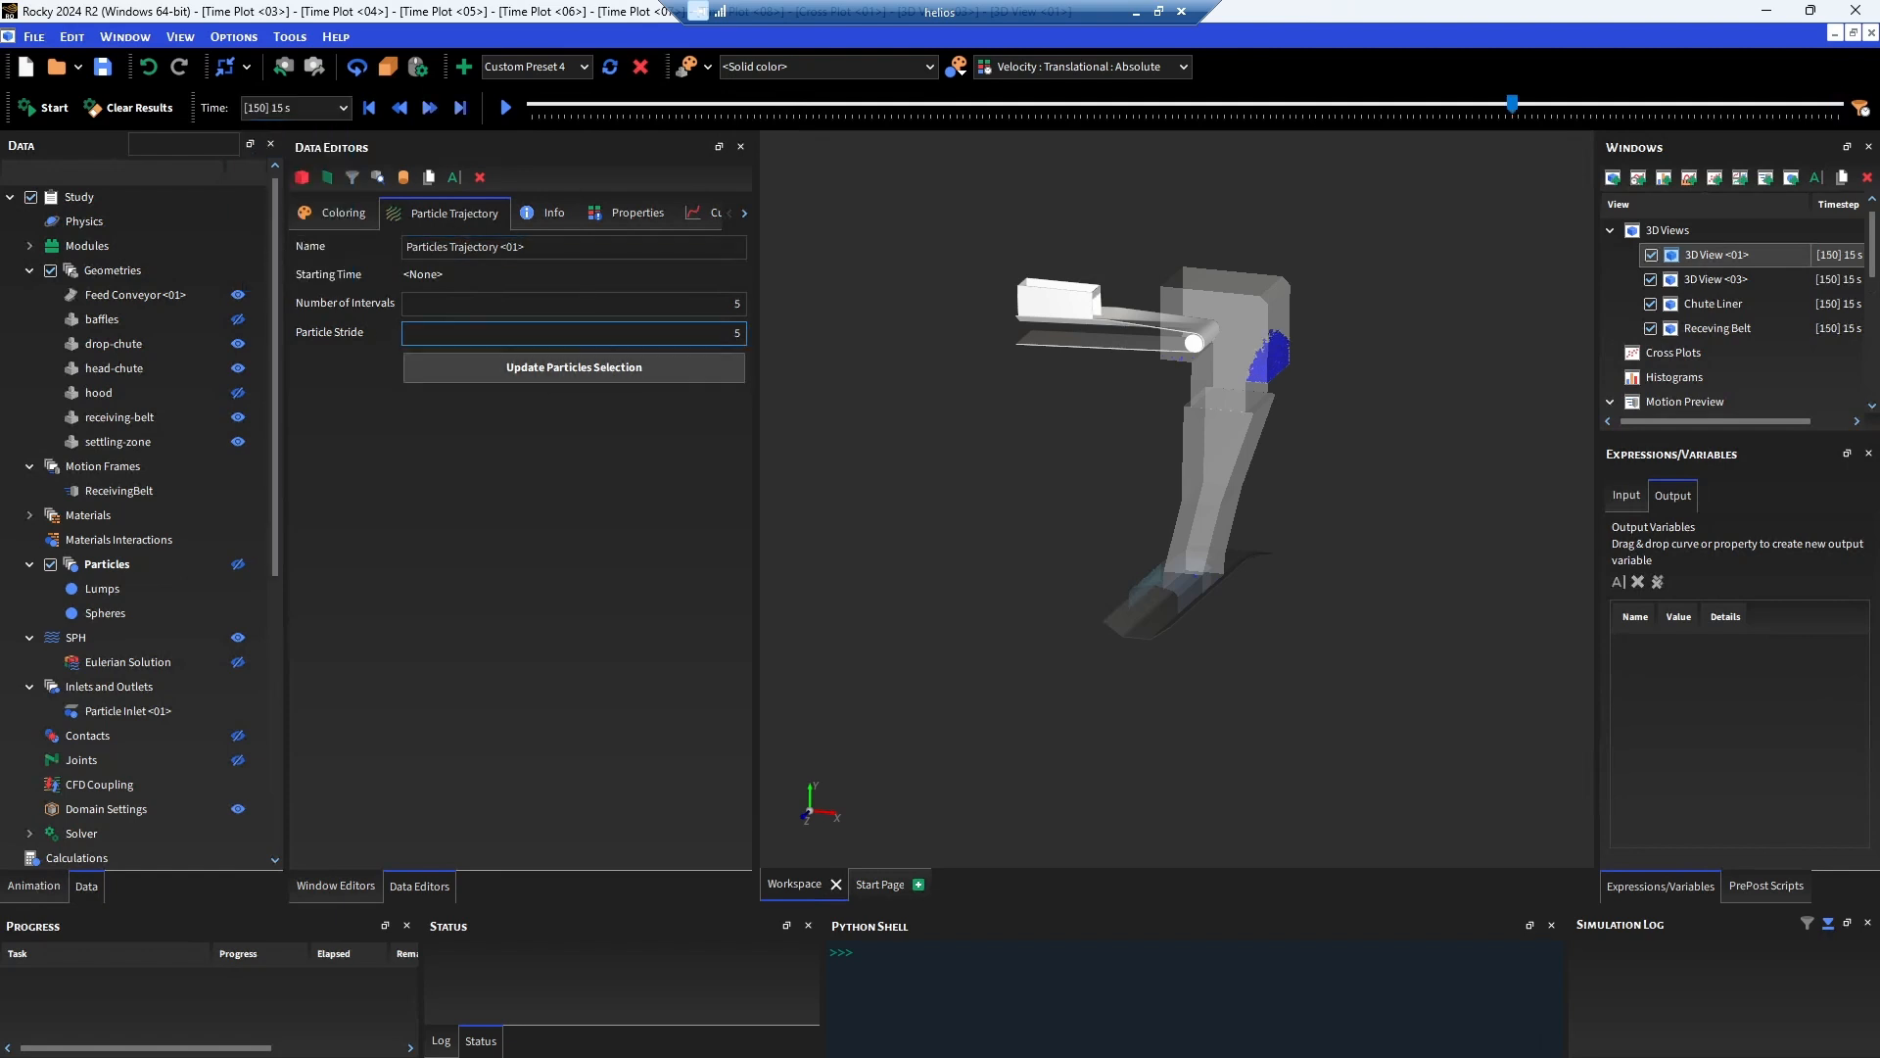
pyautogui.click(555, 373)
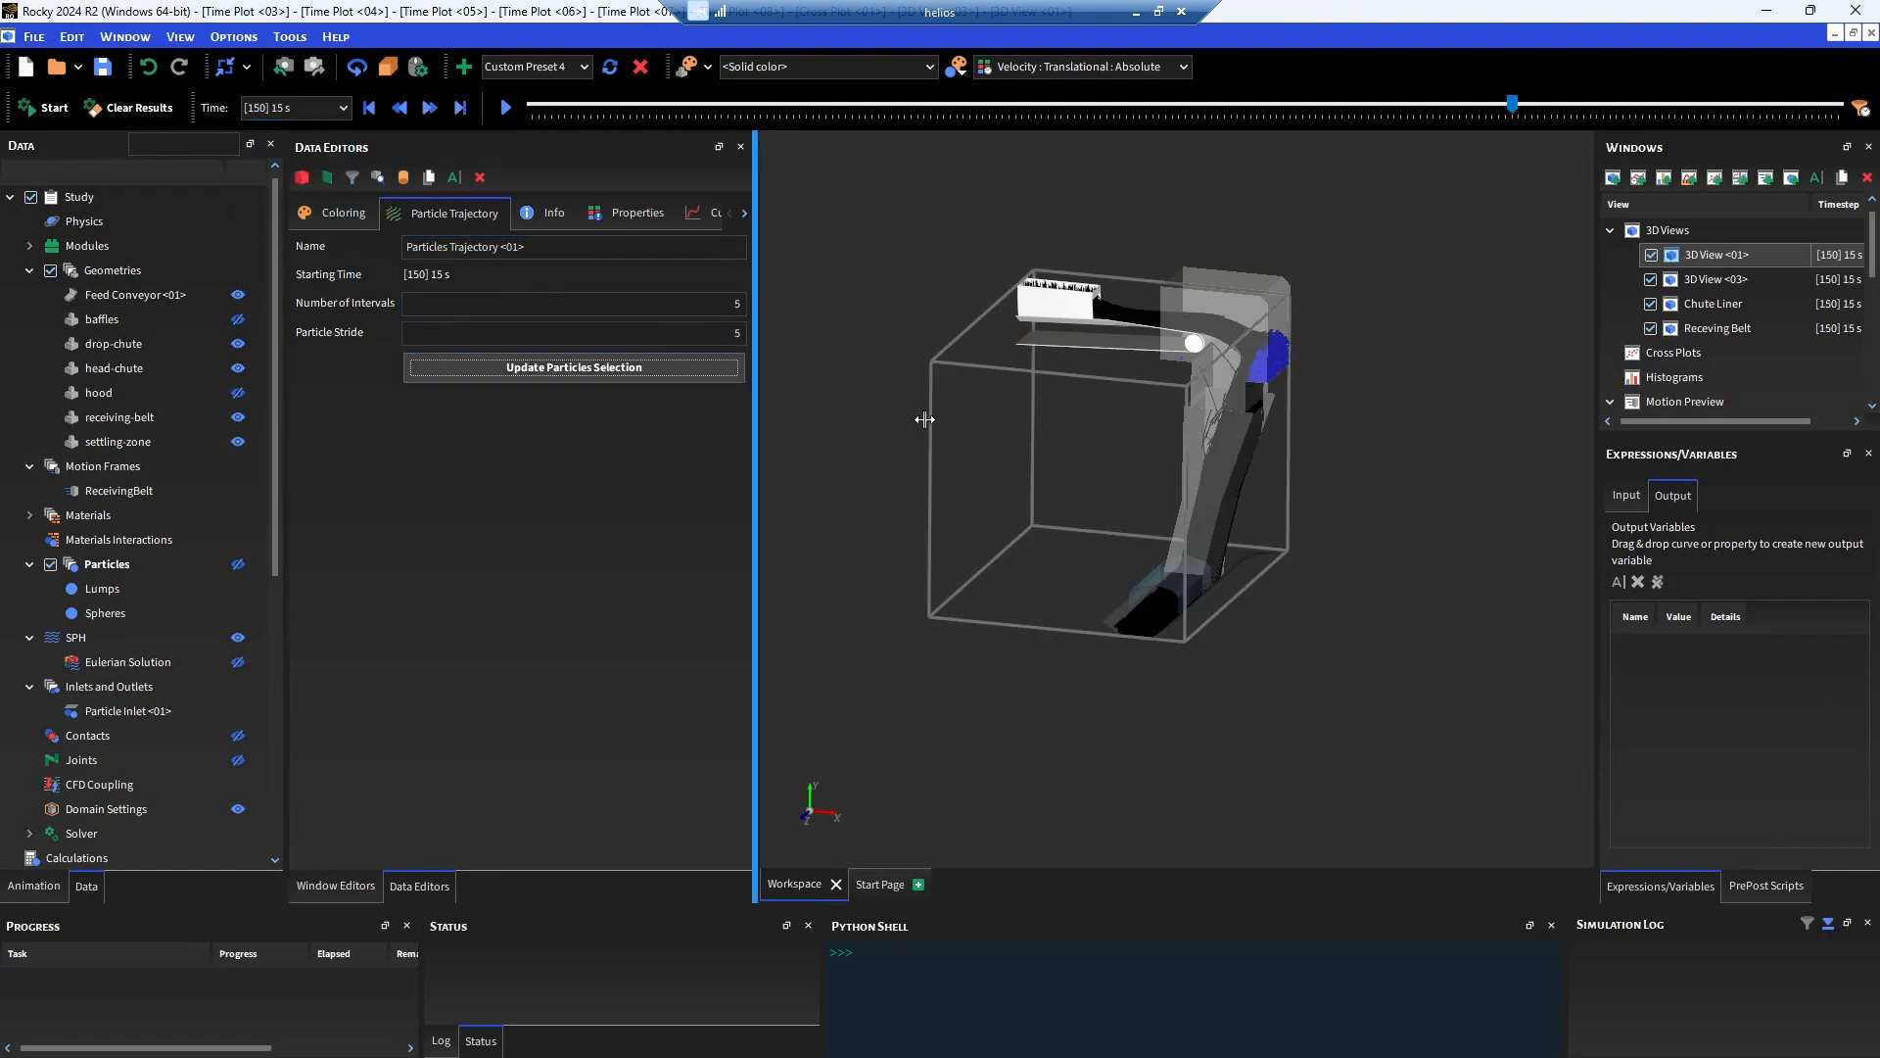
# Color the edges of the particle trajectories by Velocity : Translational : Absolute.
pyautogui.moveTo(1010, 445); pyautogui.dragTo(953, 461, button='middle')
pyautogui.moveTo(953, 462); pyautogui.dragTo(1257, 462)
pyautogui.scroll(5, 1120, 454)
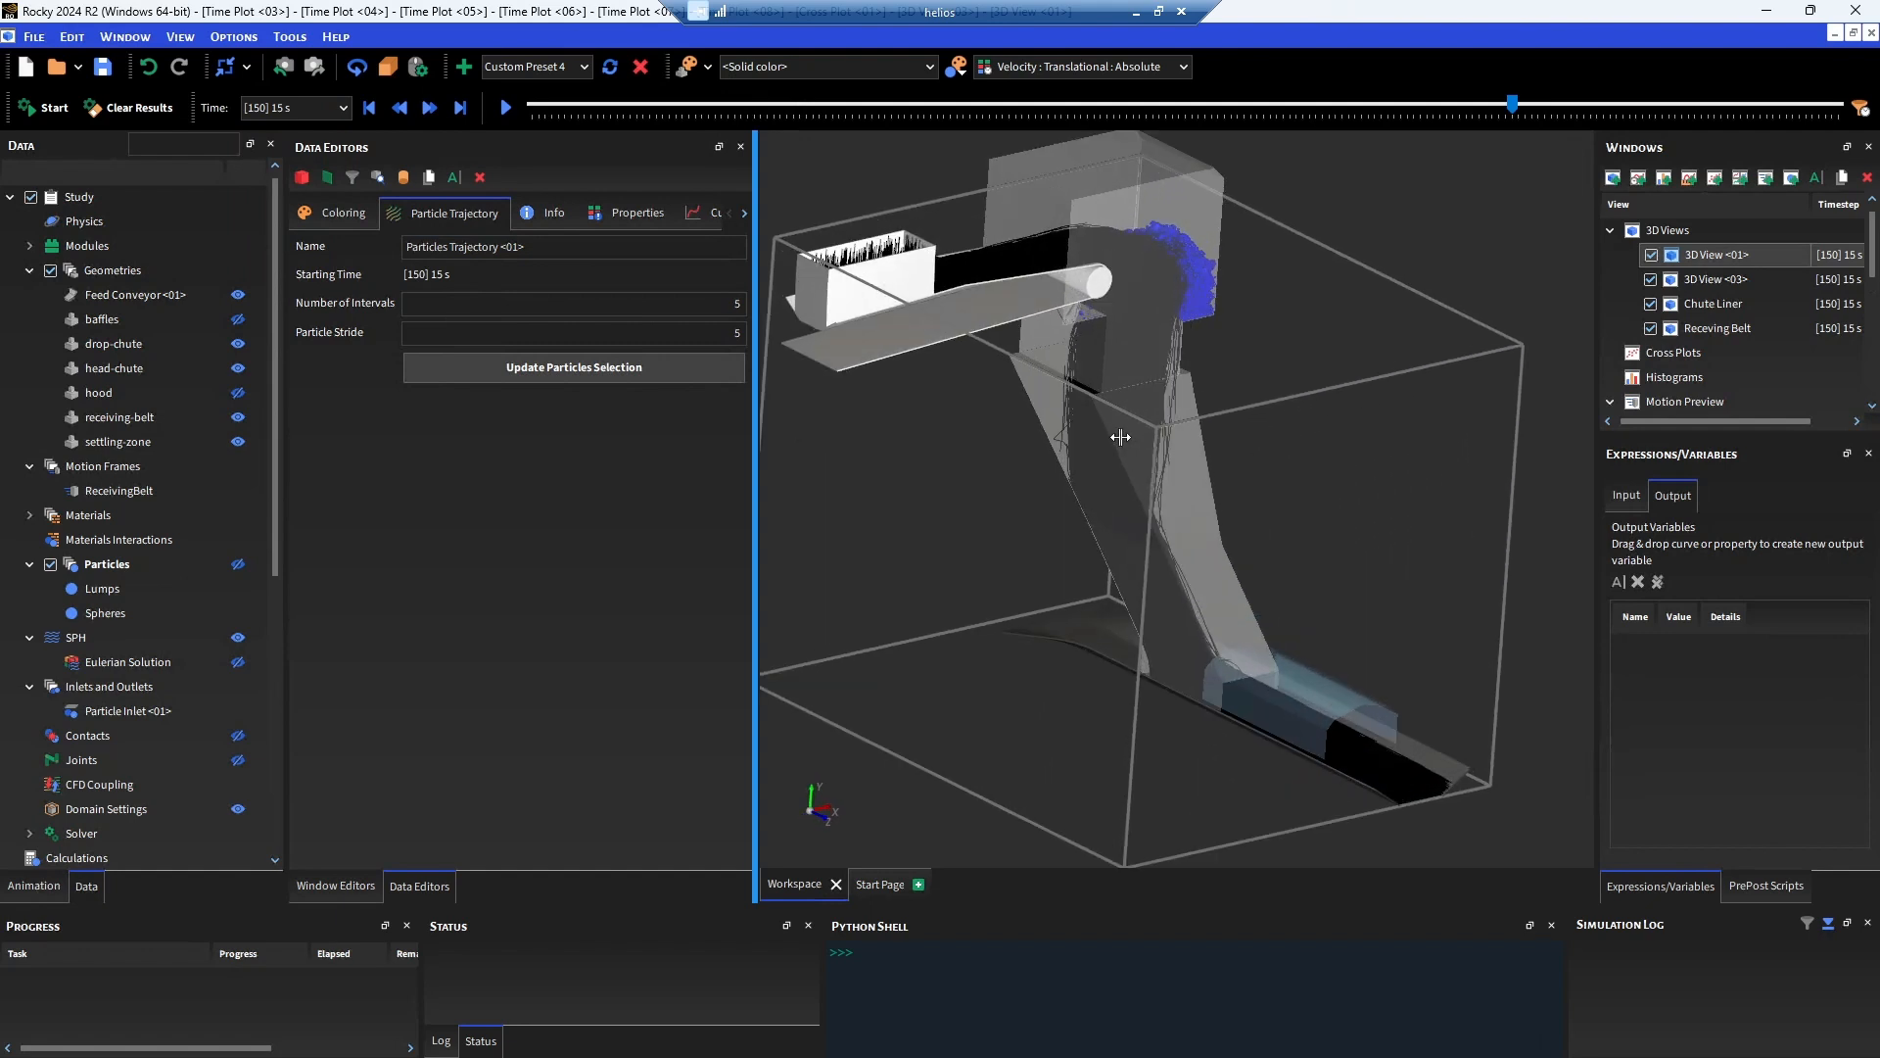
pyautogui.moveTo(1118, 416); pyautogui.dragTo(1158, 432, button='middle')
pyautogui.moveTo(1158, 432); pyautogui.dragTo(1095, 408)
pyautogui.click(314, 219)
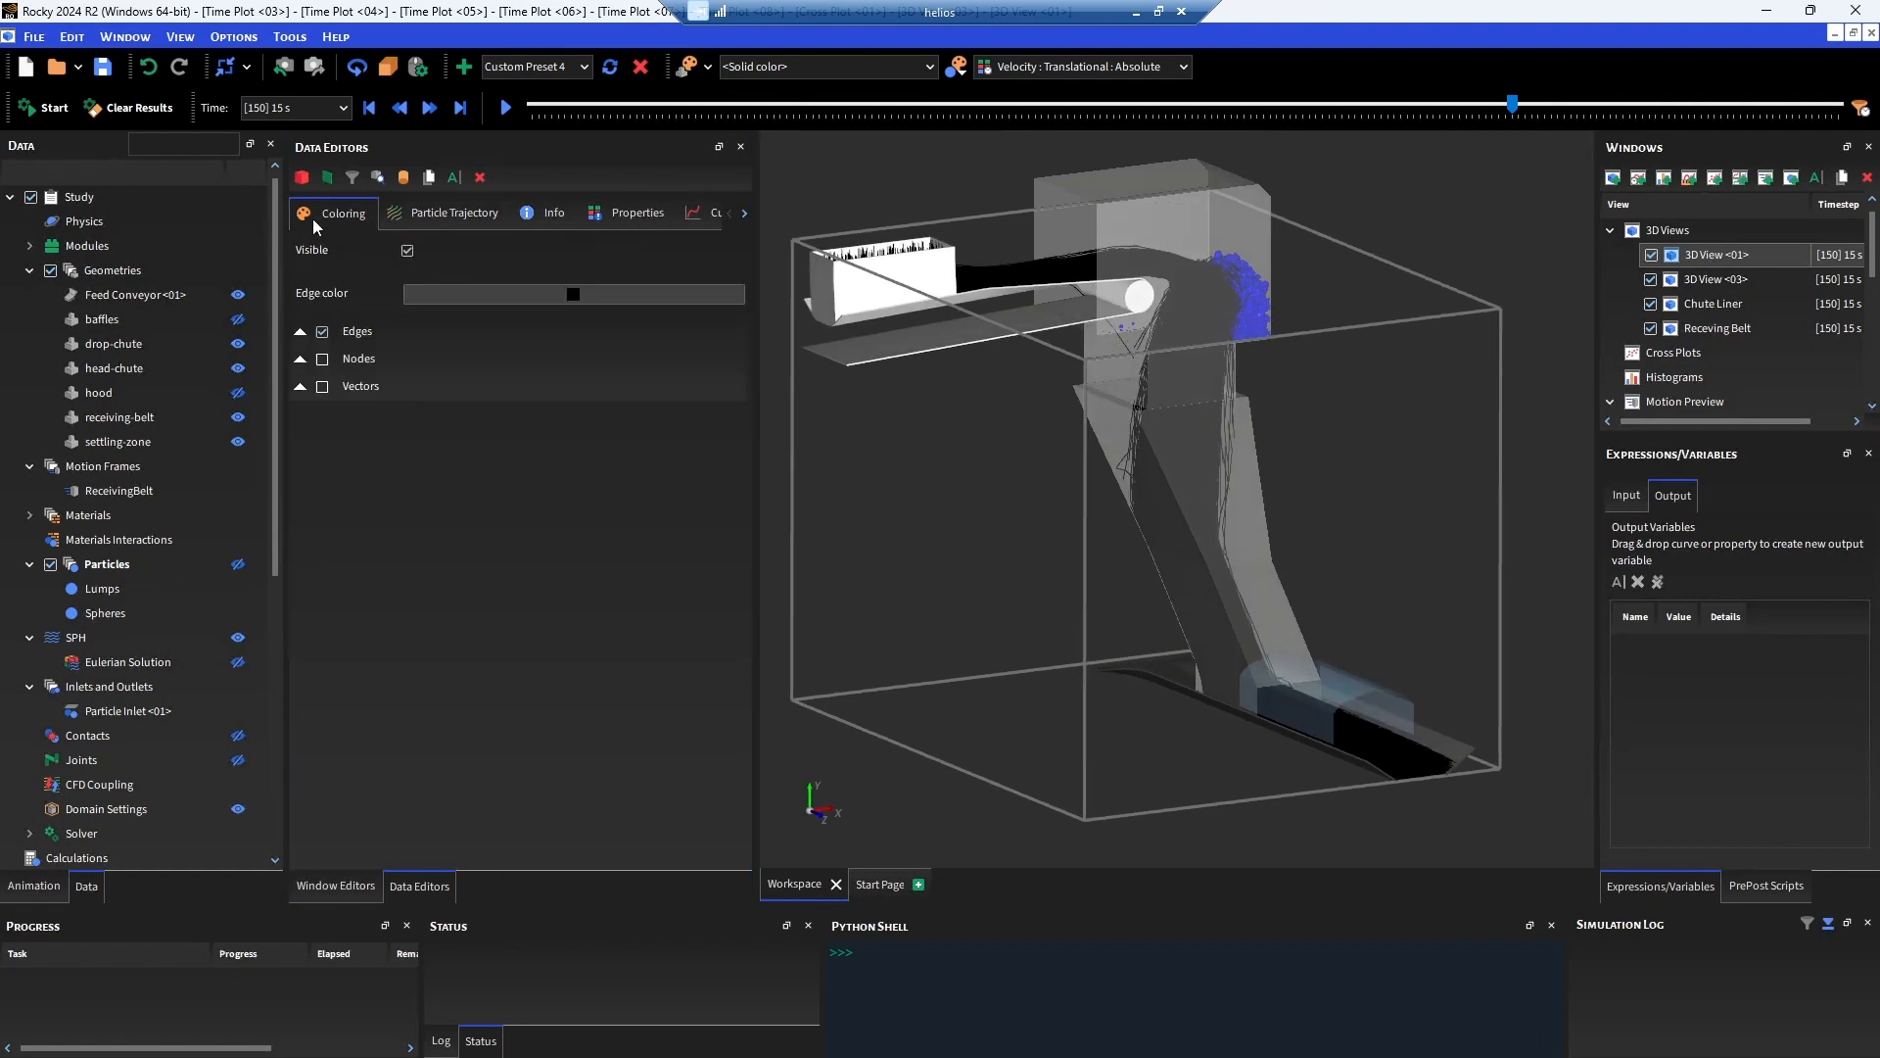
pyautogui.click(300, 332)
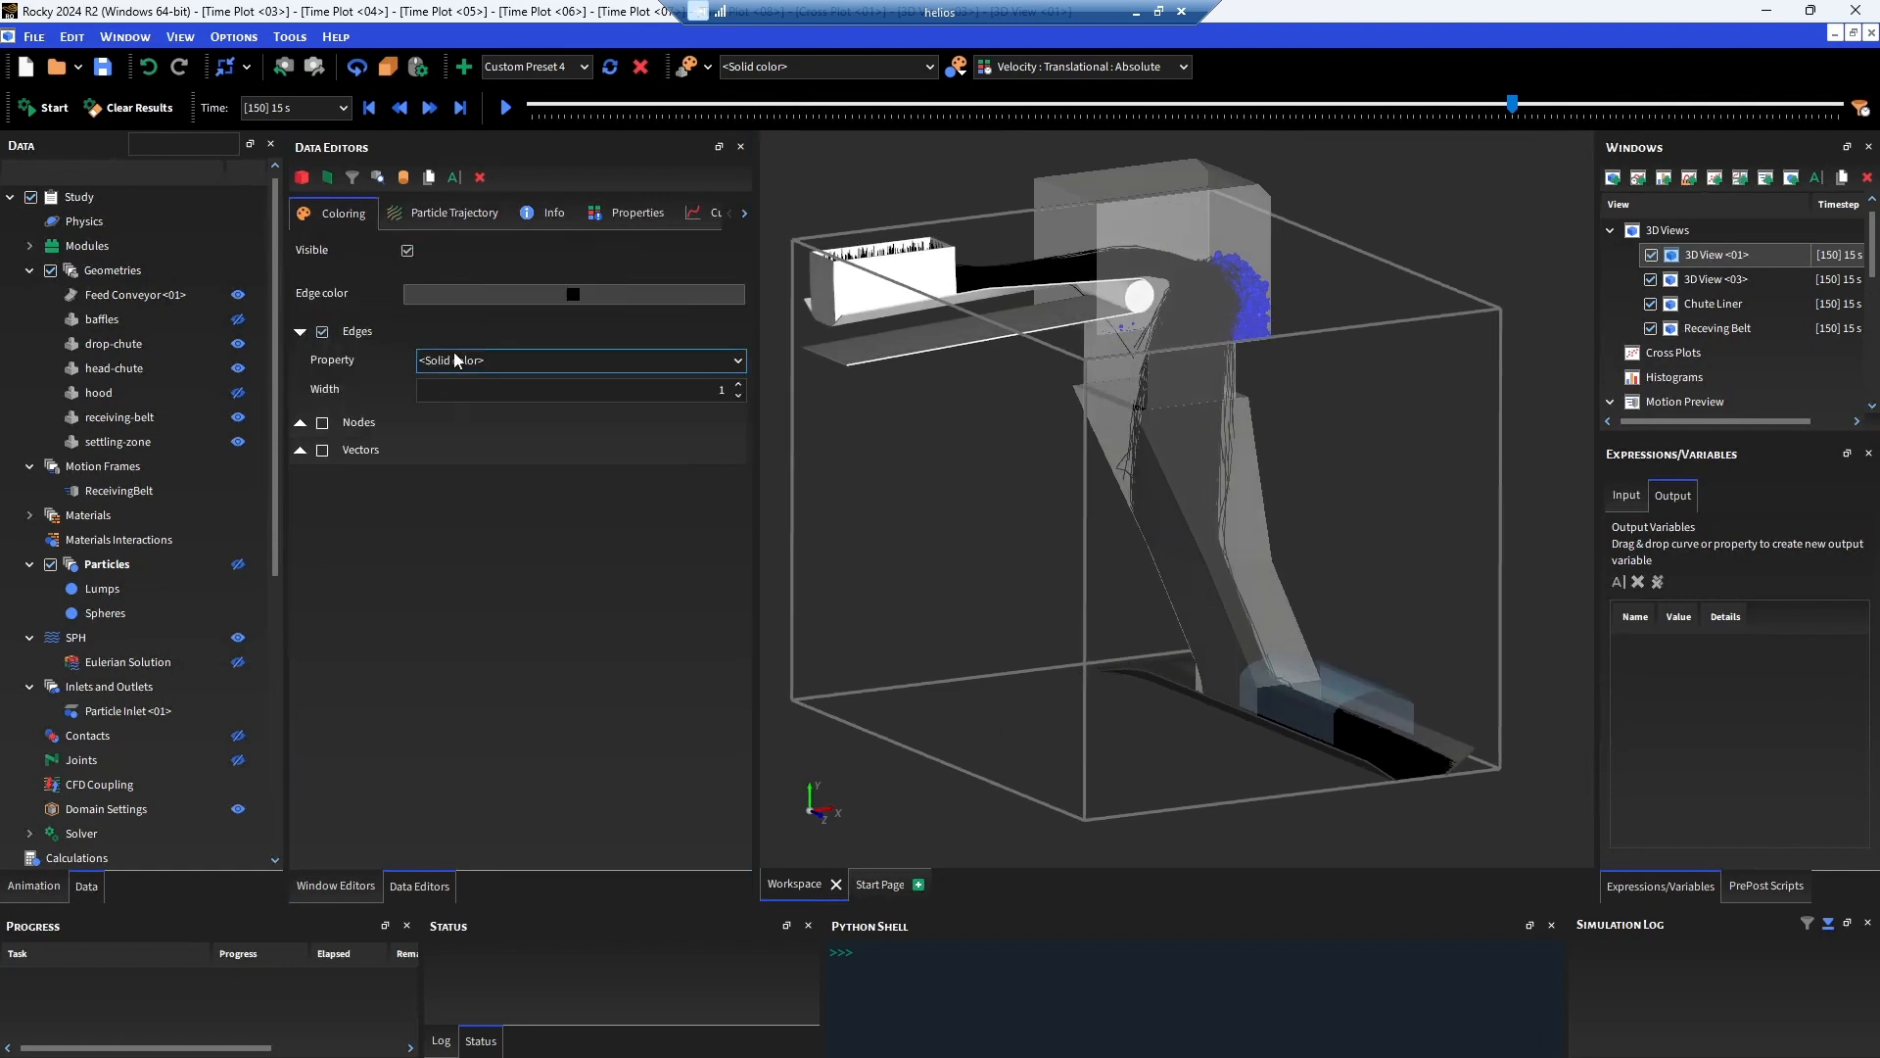
pyautogui.click(474, 360)
pyautogui.scroll(-10, 524, 454)
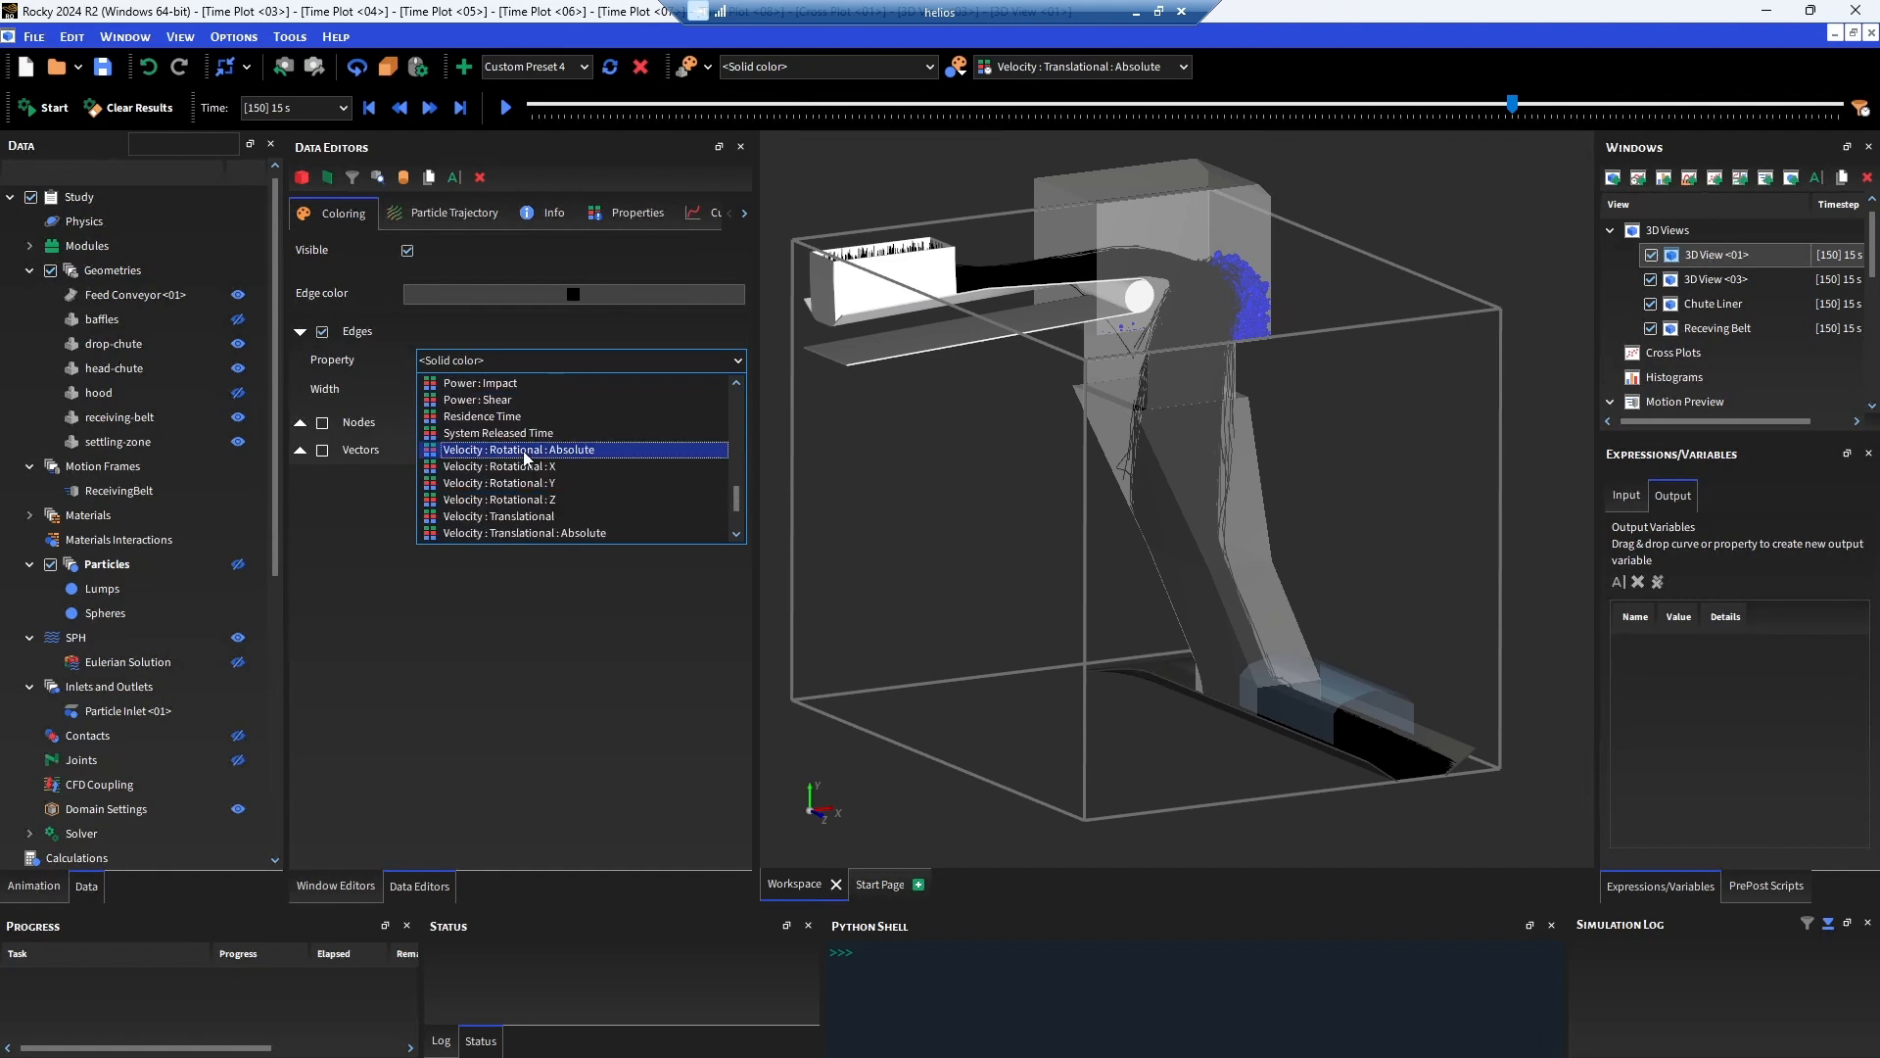
pyautogui.click(507, 482)
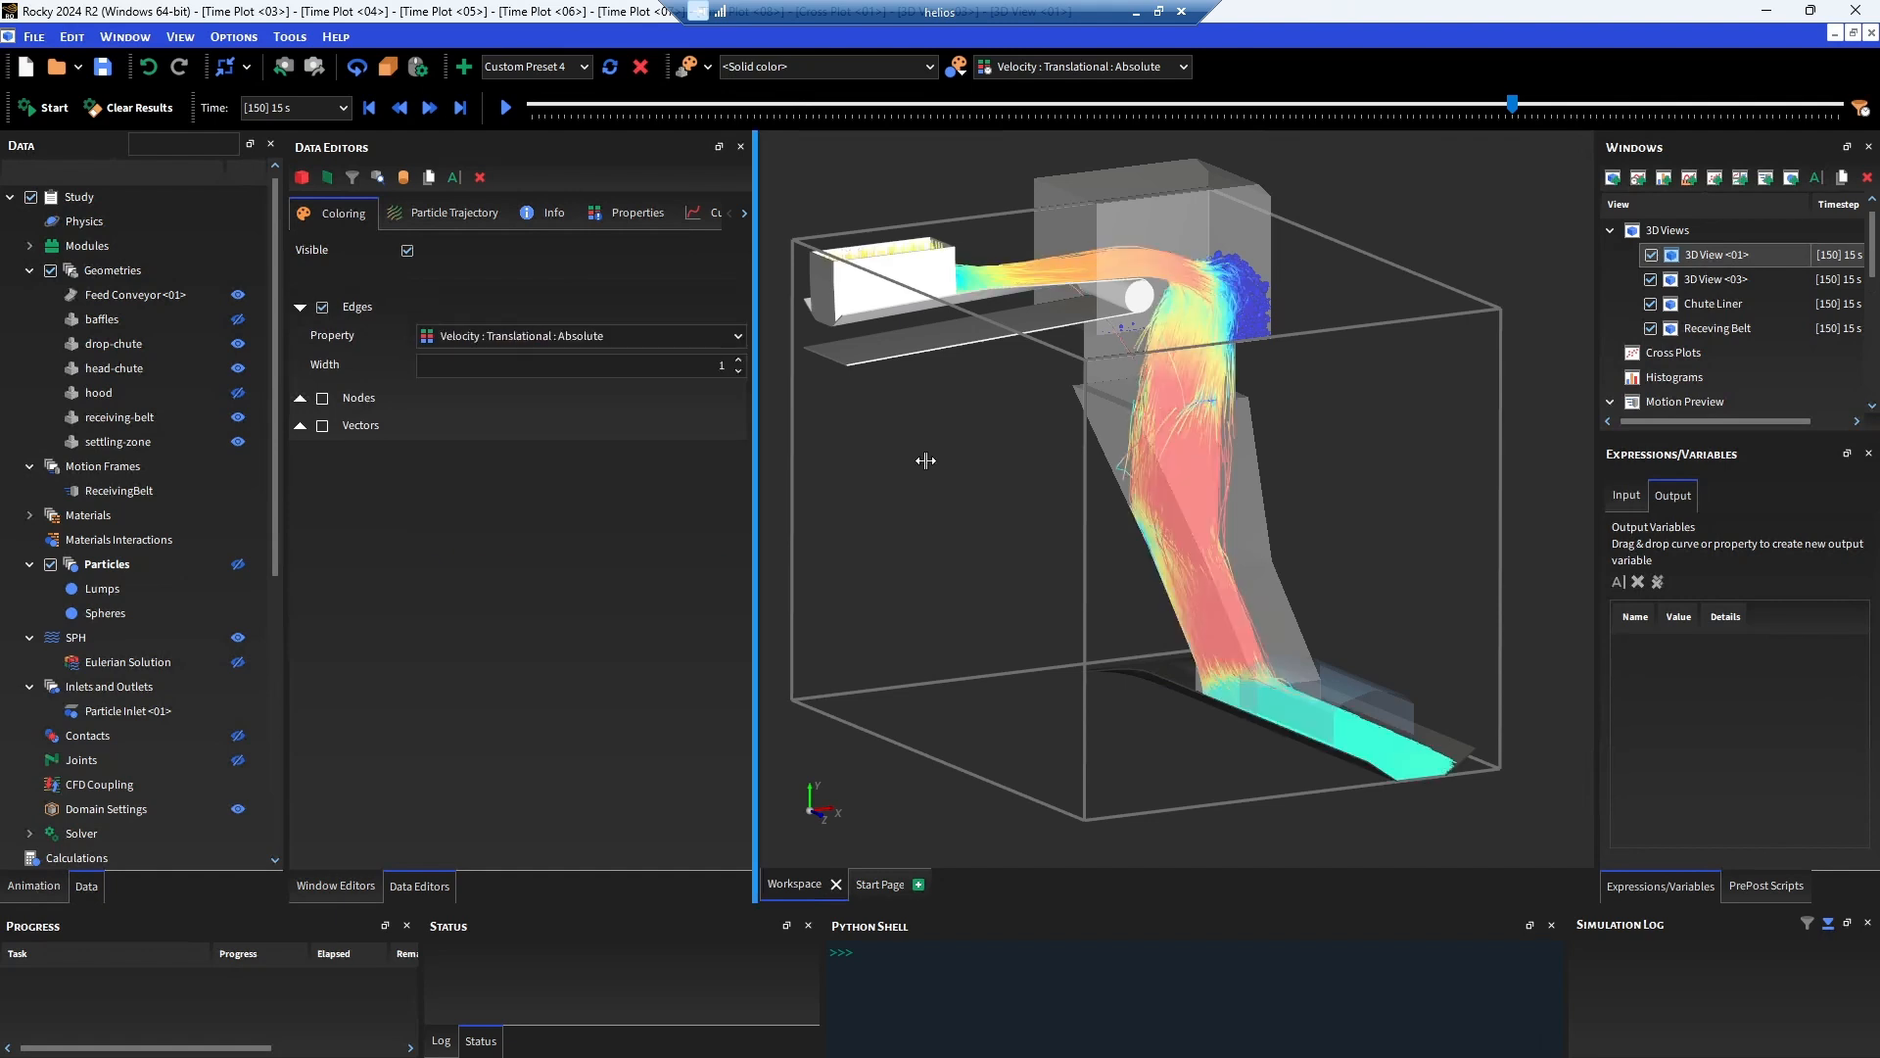
# Examine the velocity-colored trajectories through the chute from several sides.
pyautogui.moveTo(952, 458); pyautogui.dragTo(944, 429, button='middle')
pyautogui.moveTo(1310, 483); pyautogui.dragTo(1079, 487)
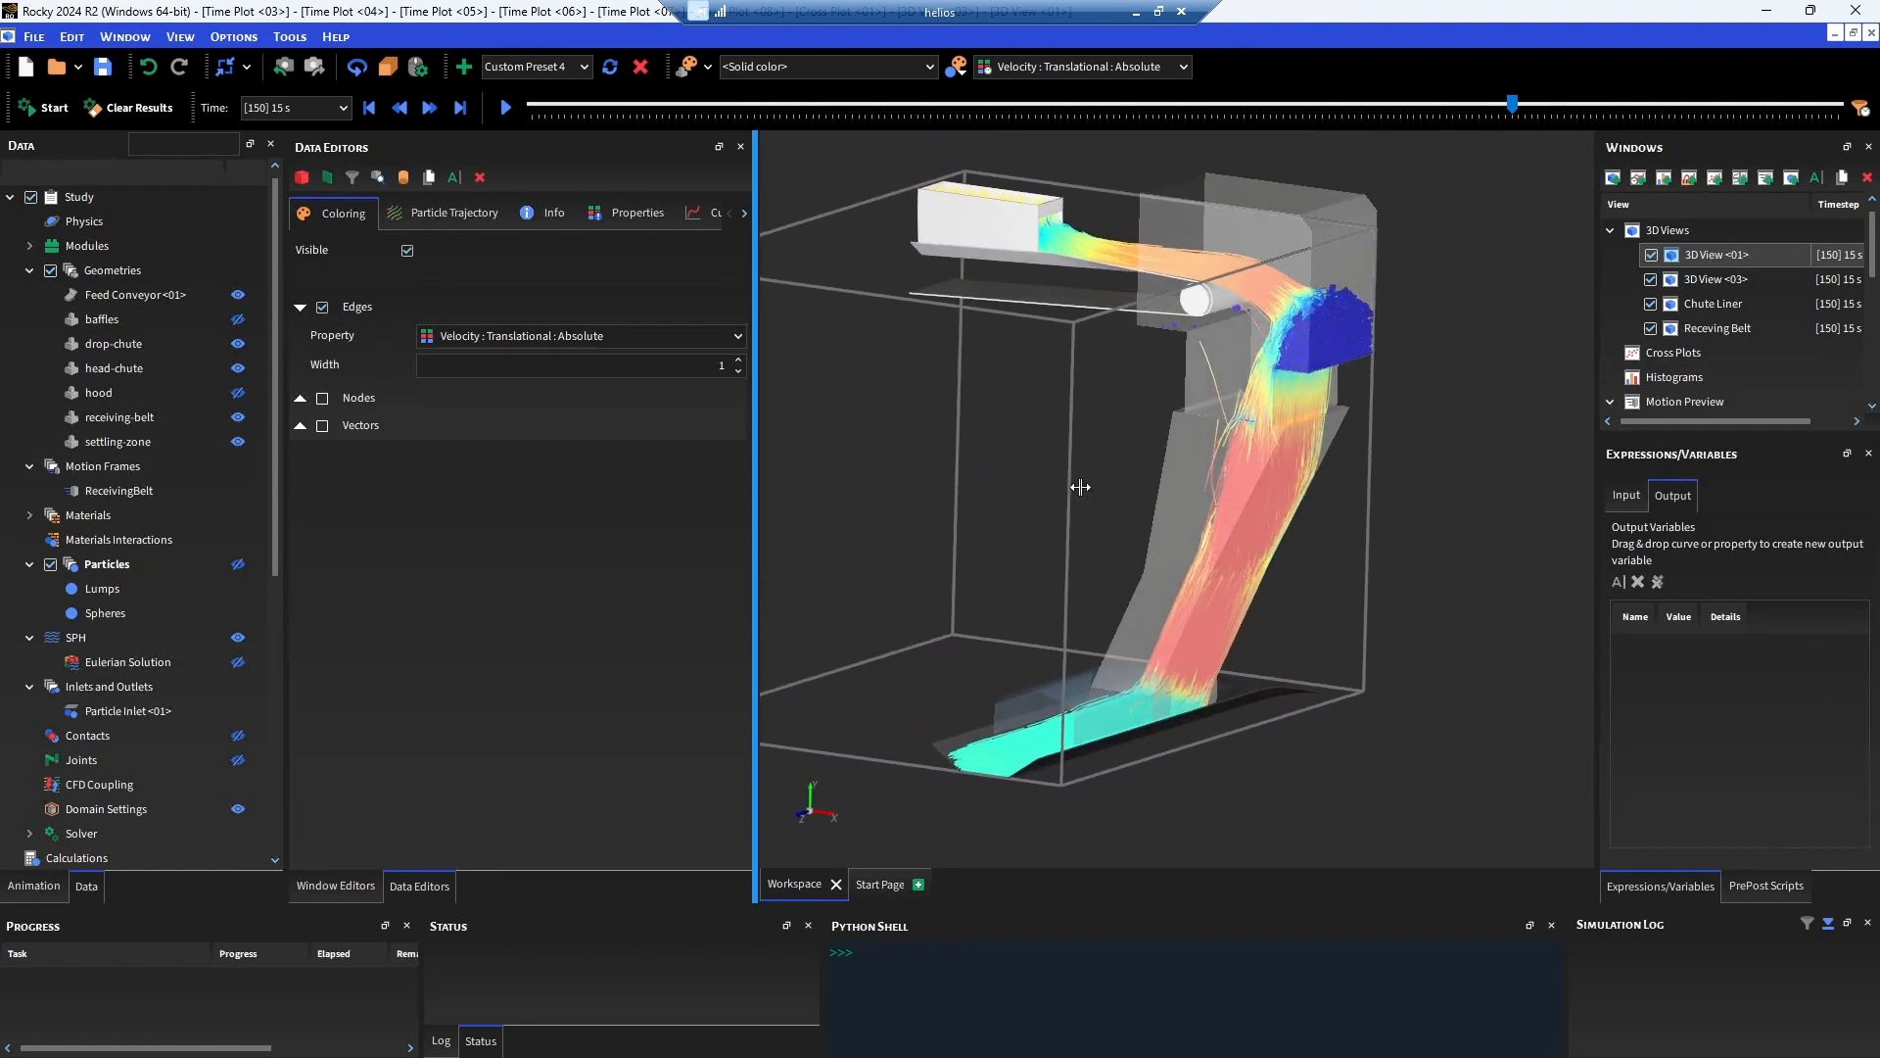
pyautogui.click(103, 587)
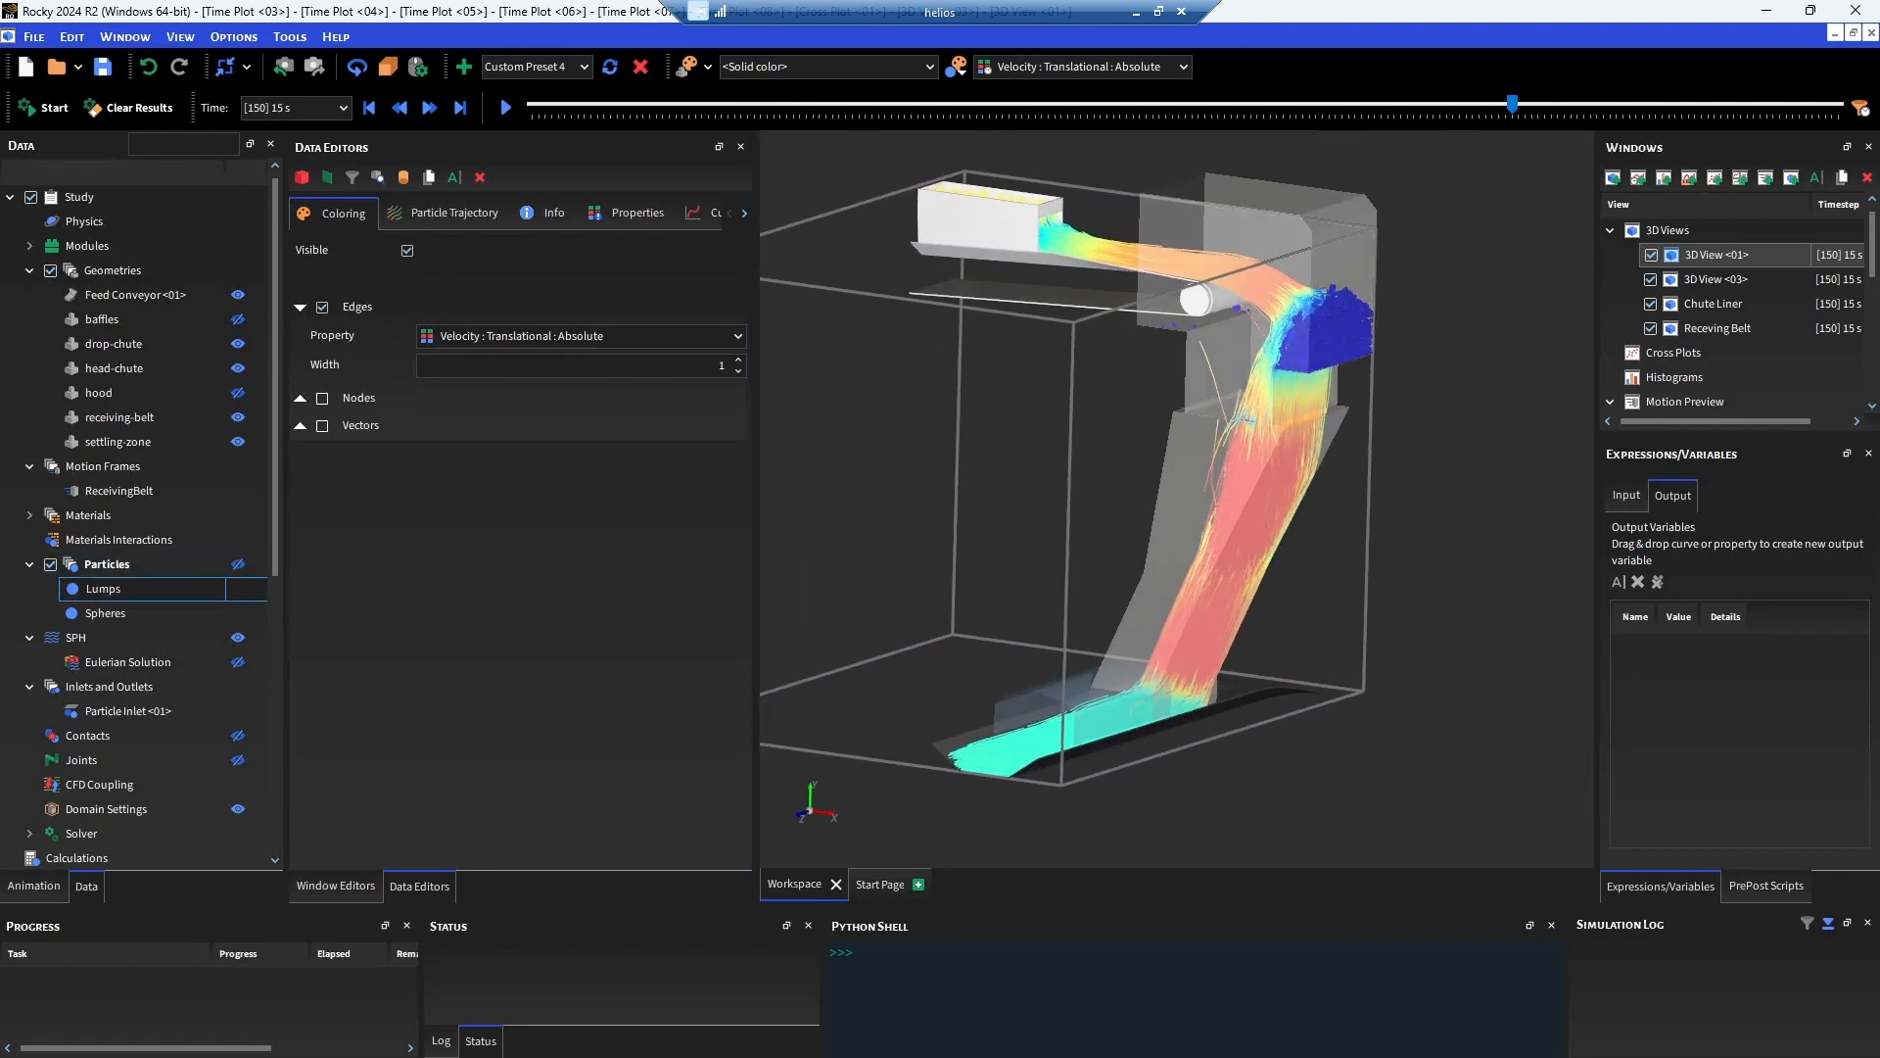
pyautogui.moveTo(1095, 597); pyautogui.dragTo(1172, 433)
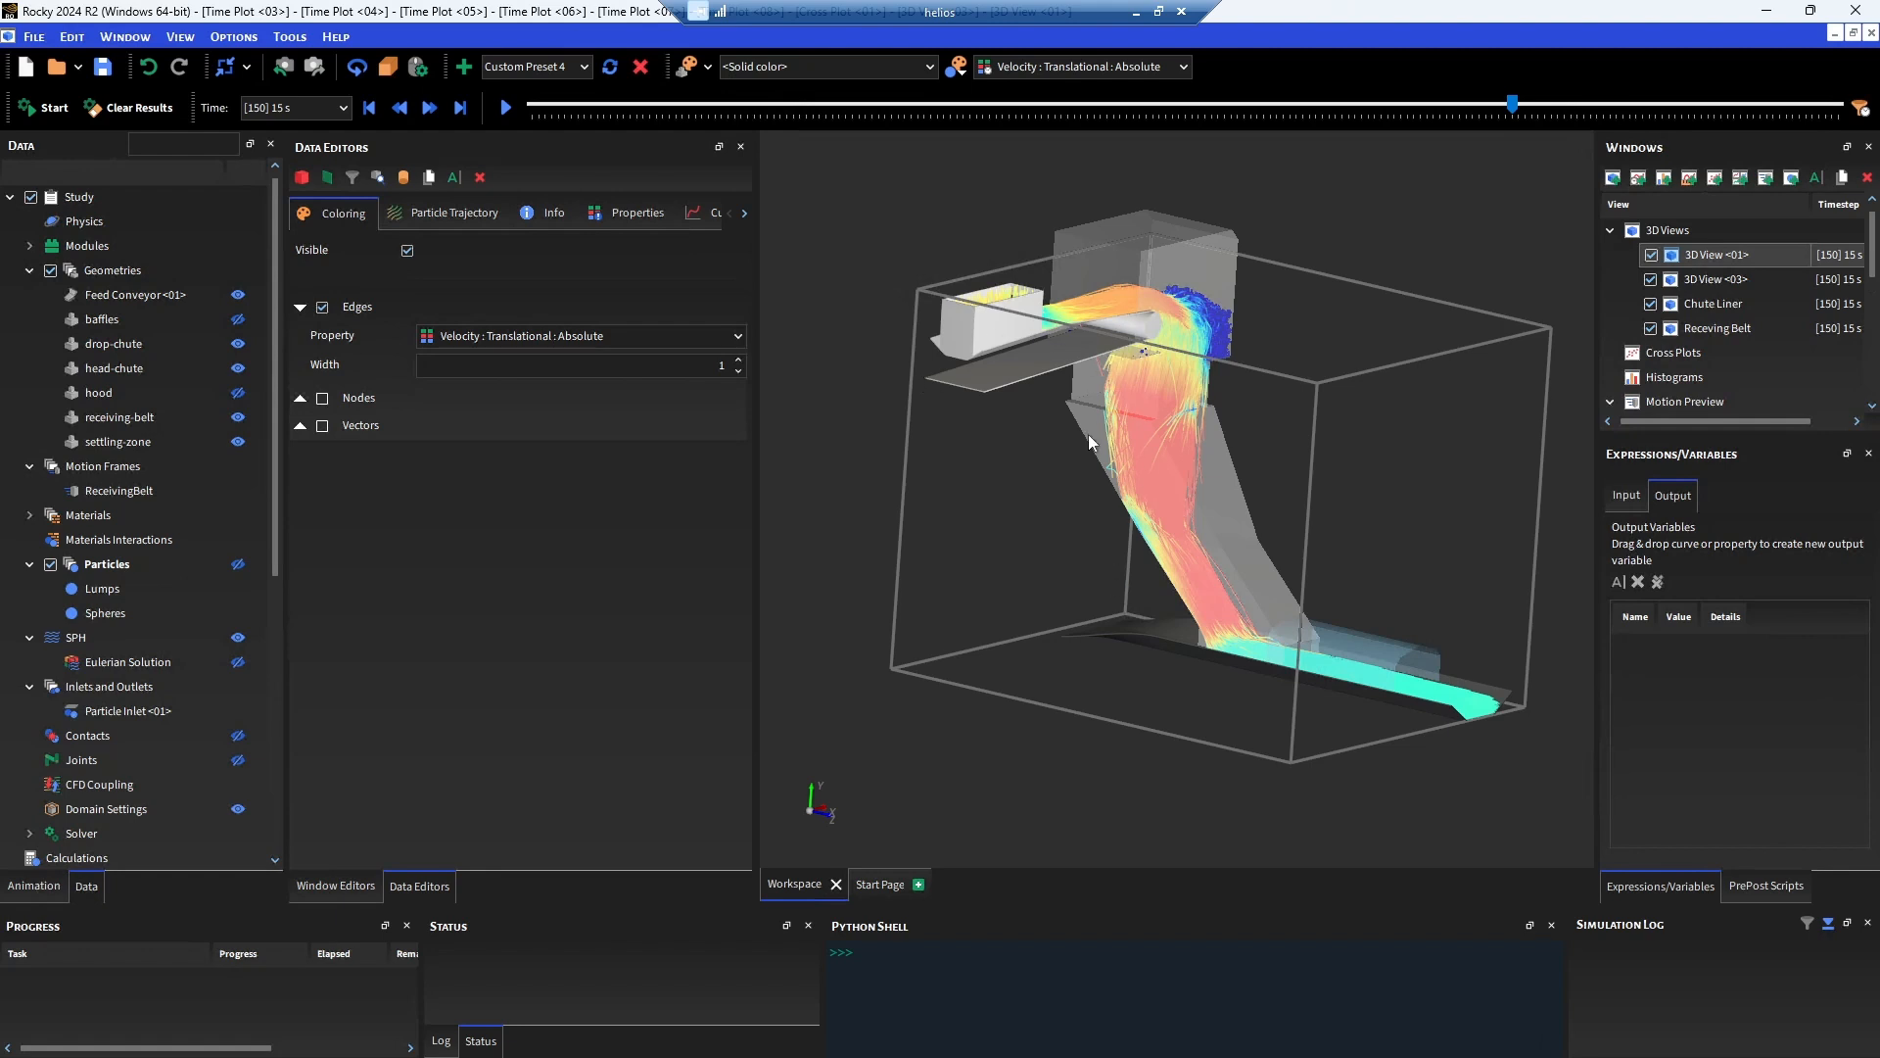
pyautogui.moveTo(1038, 467); pyautogui.dragTo(1024, 425)
pyautogui.moveTo(1022, 425); pyautogui.dragTo(1015, 406, button='middle')
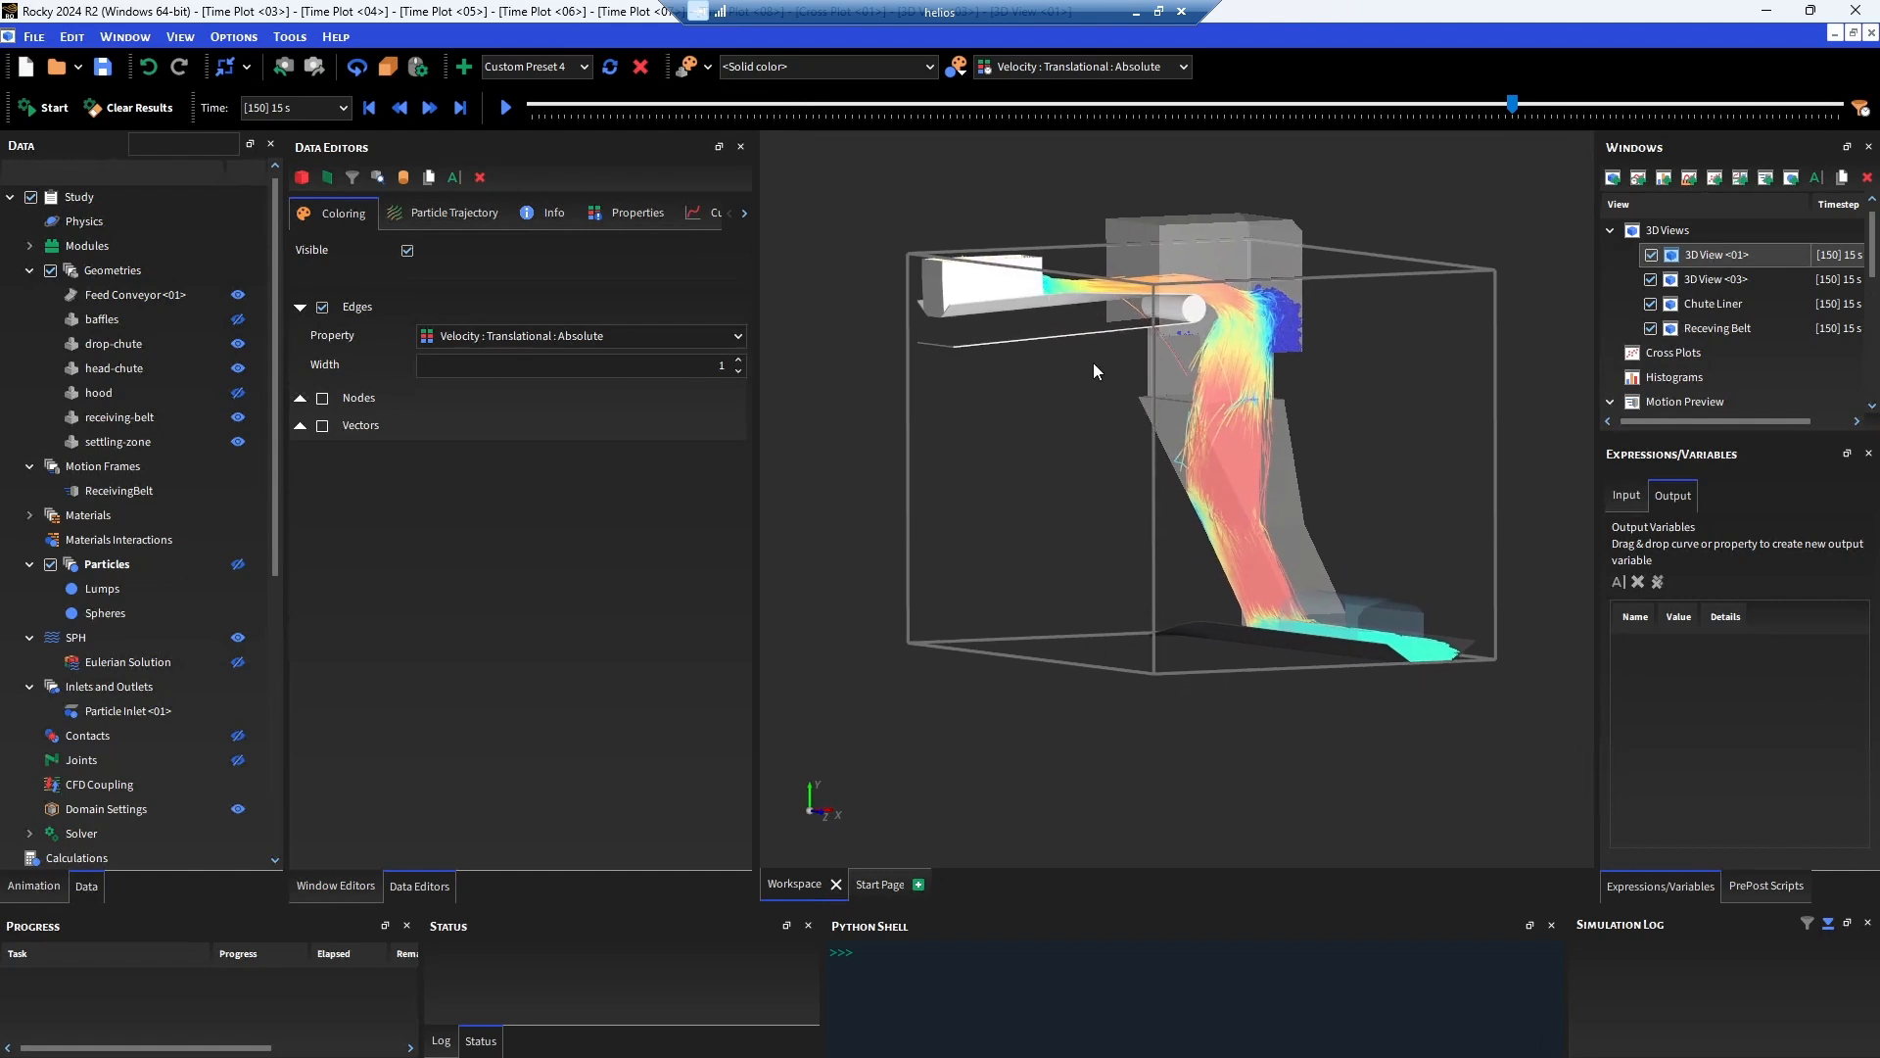
# Add a Cube process to the Particles.
pyautogui.rightClick(138, 568)
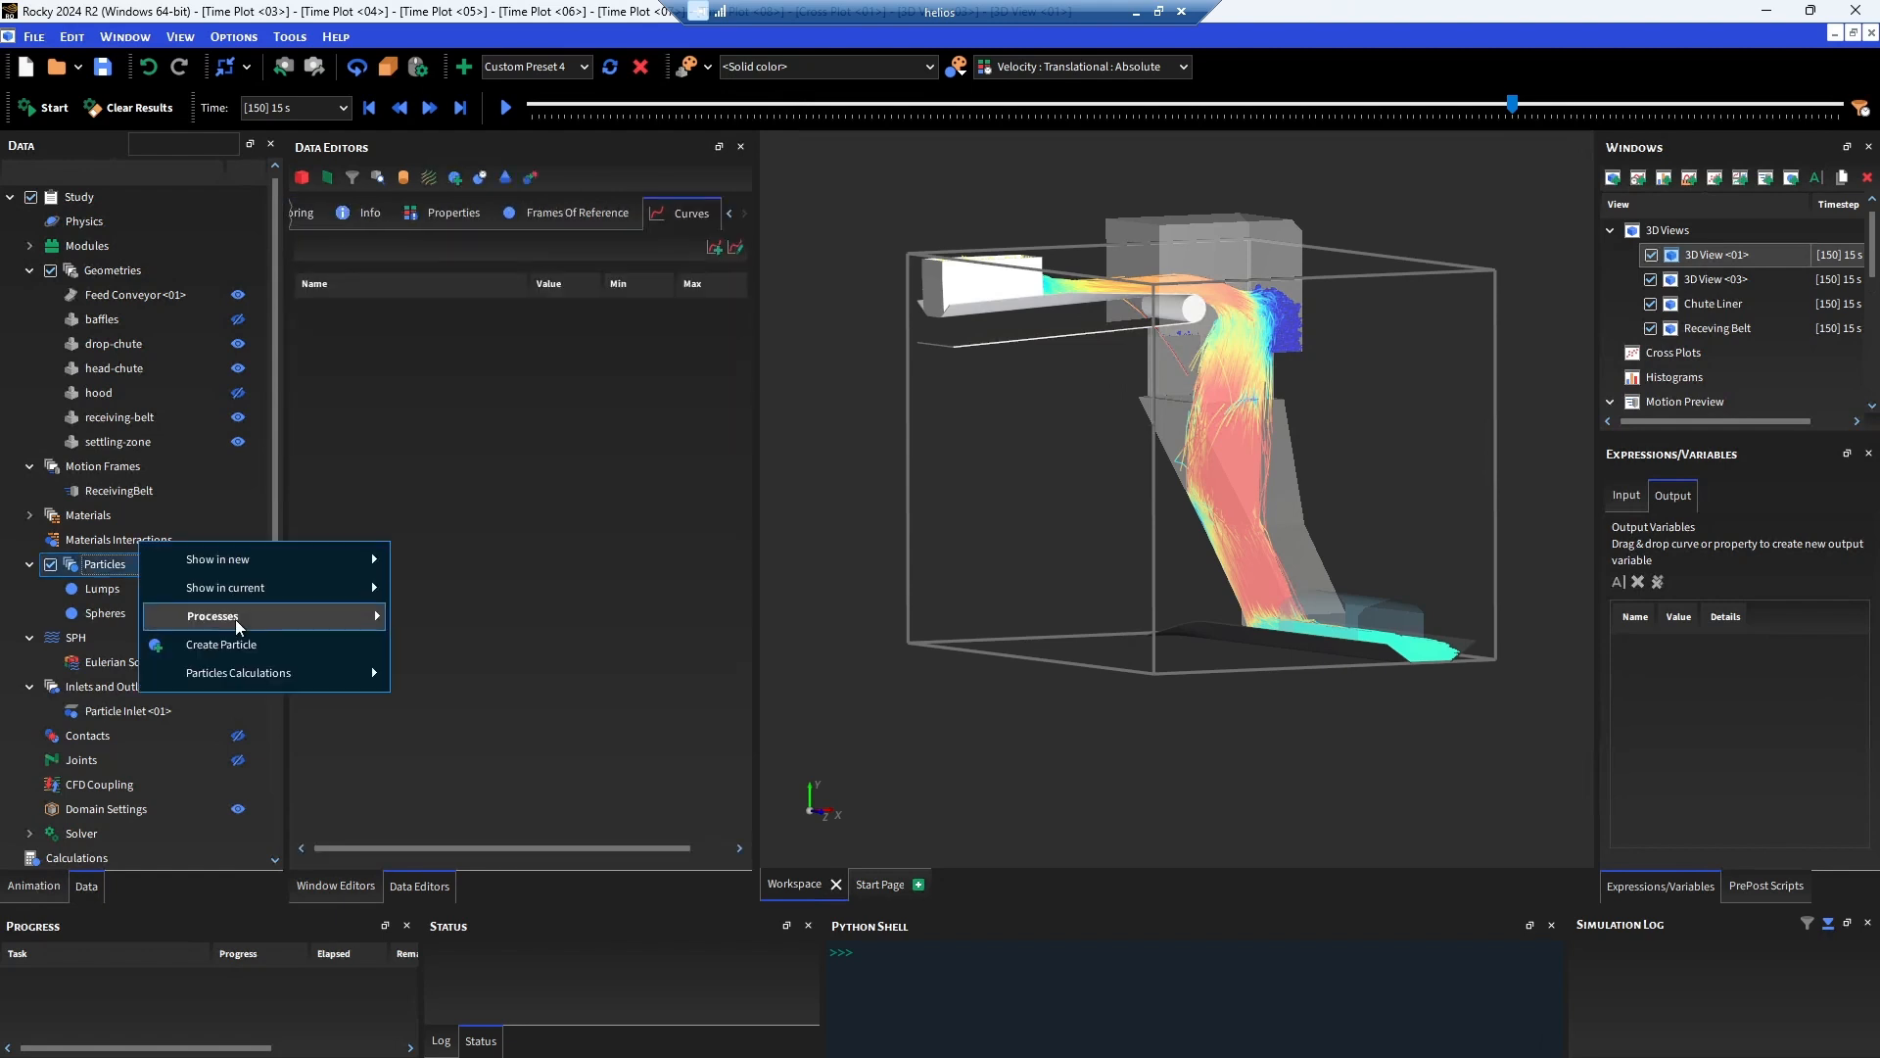
pyautogui.moveTo(235, 616)
pyautogui.click(462, 623)
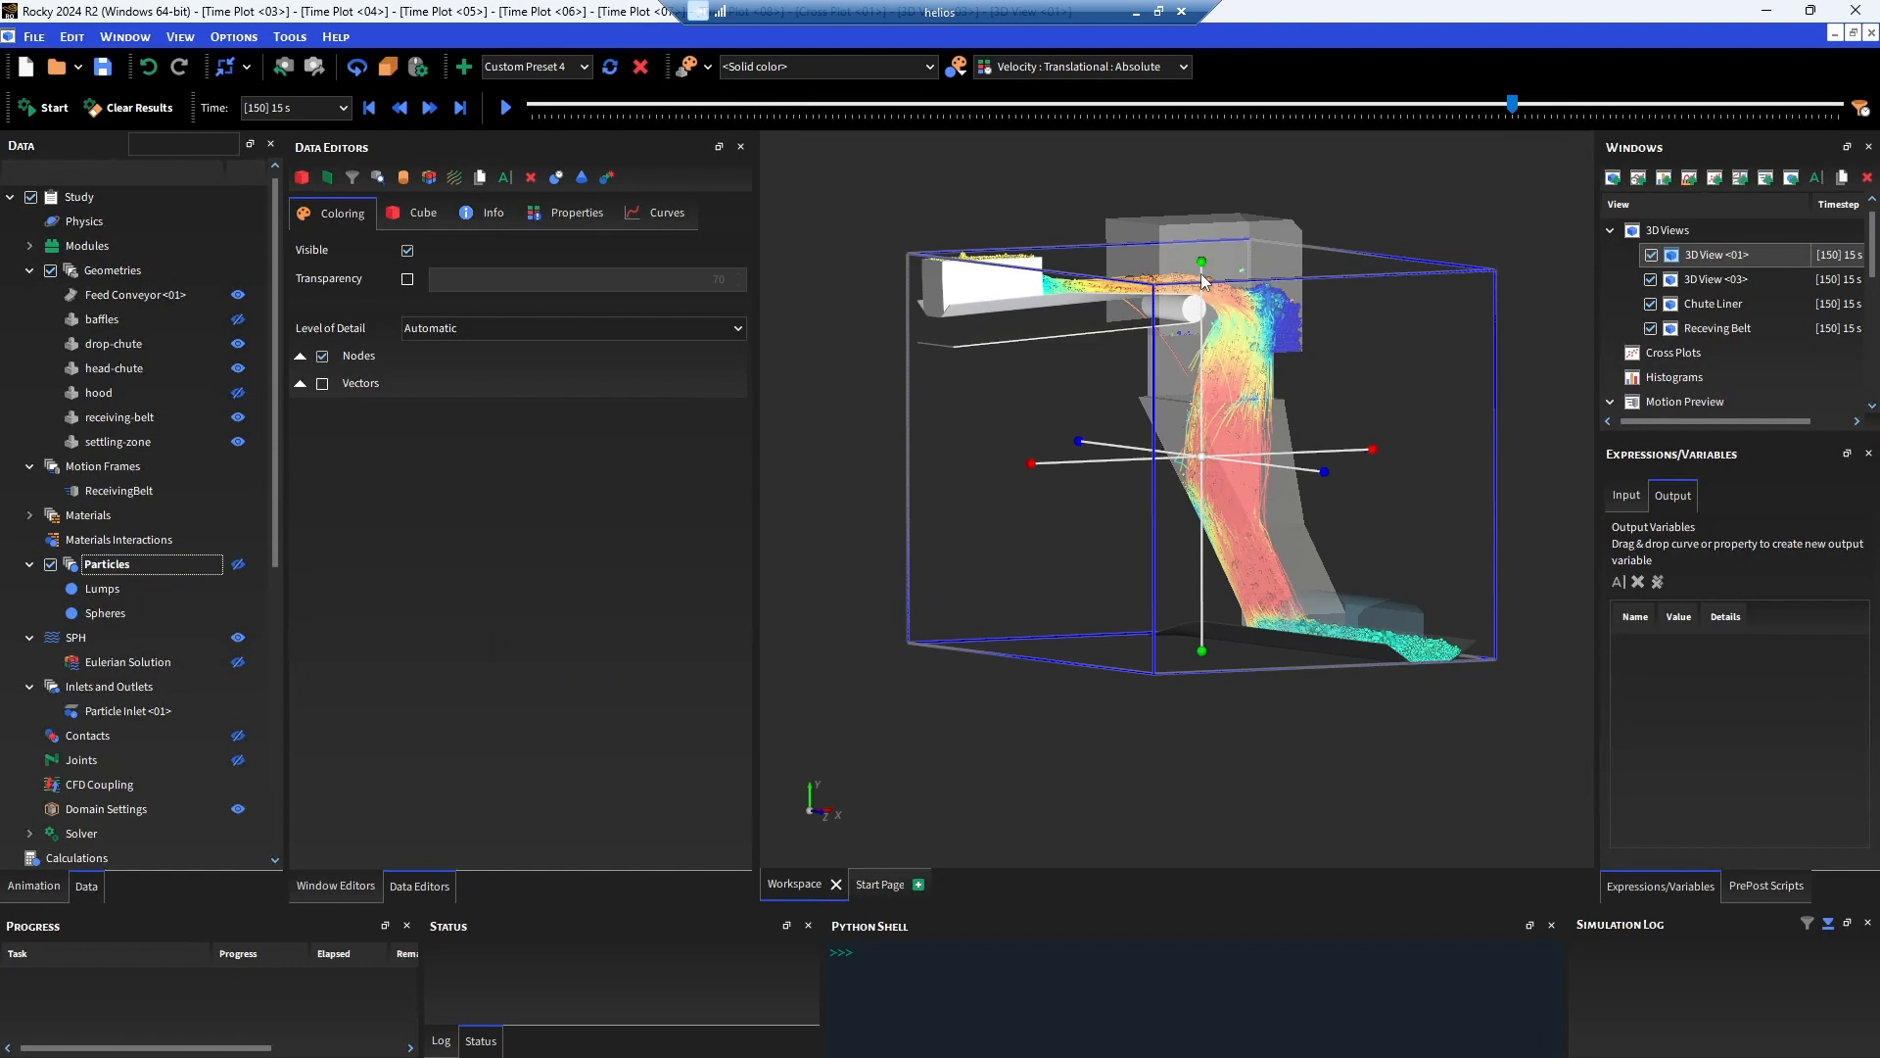
pyautogui.click(838, 420)
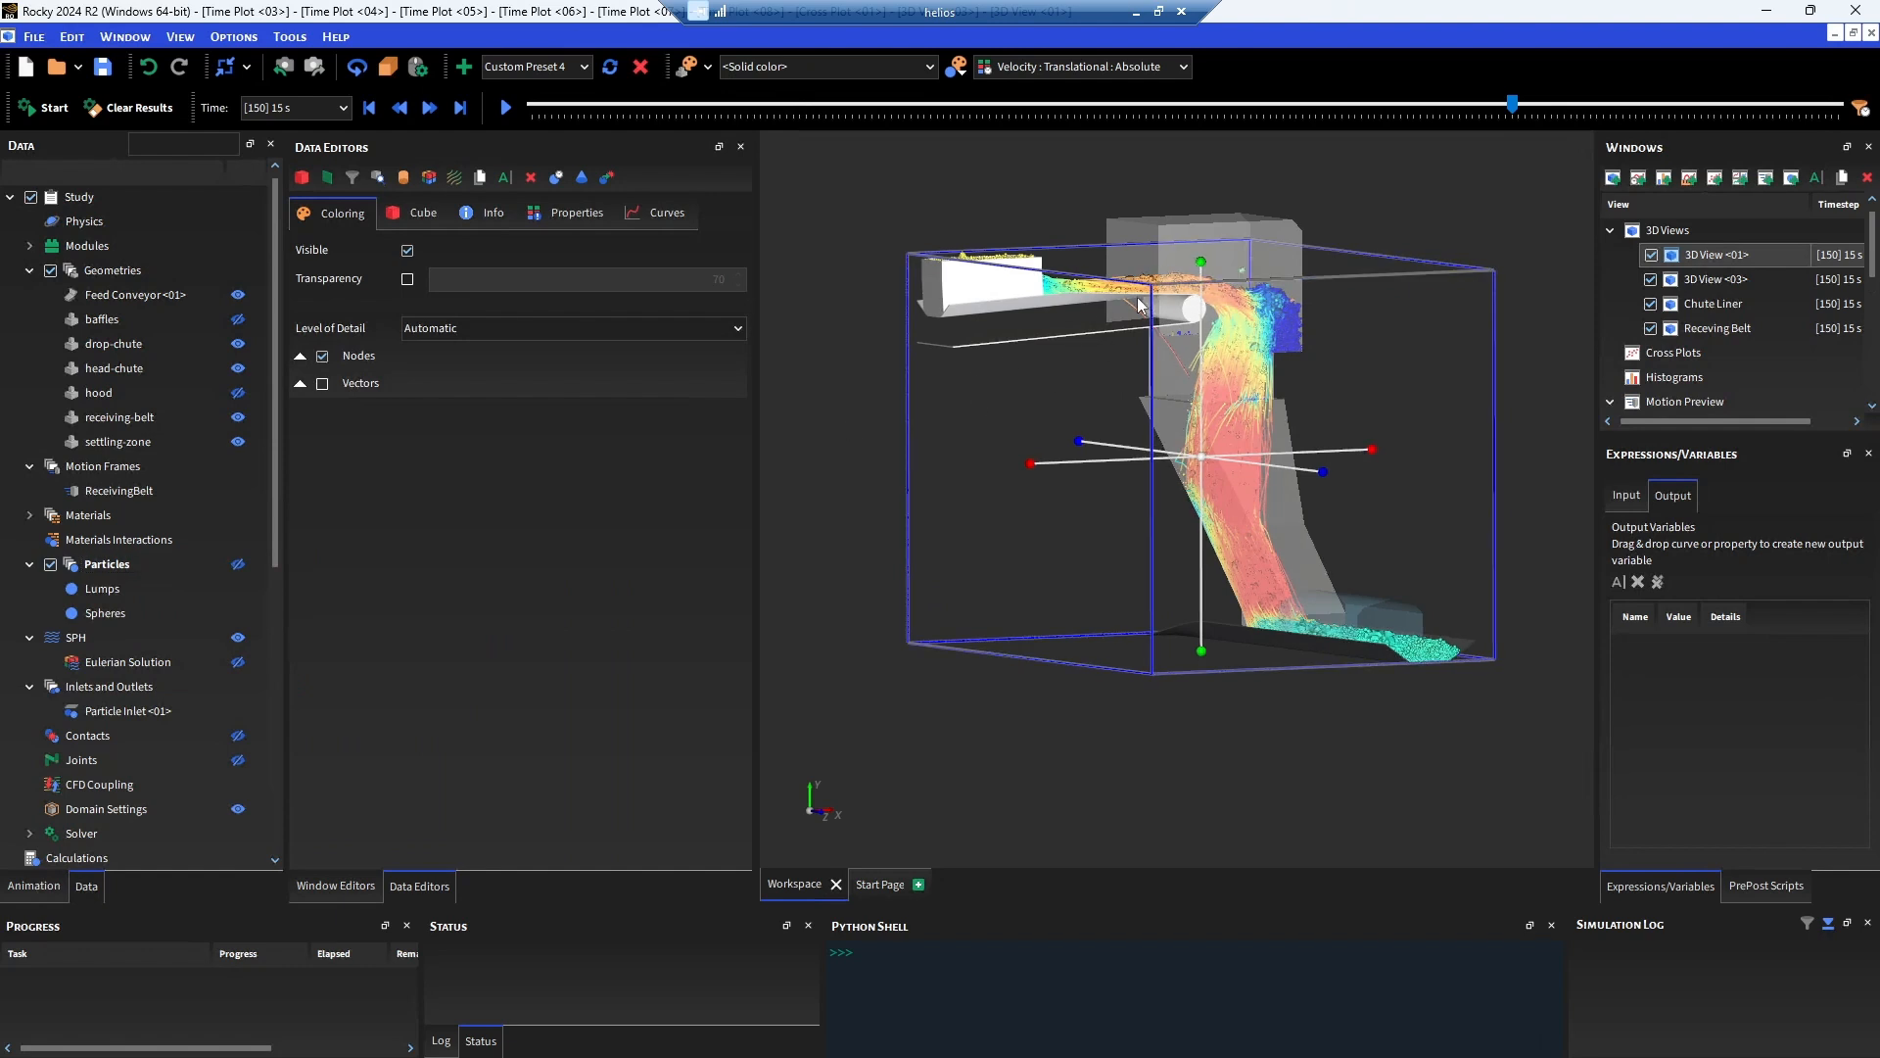
# Resize the cube, using the Z and X views, into a flat box just beneath the feed conveyor.
pyautogui.press('z')
pyautogui.moveTo(1178, 323); pyautogui.dragTo(1161, 478)
pyautogui.moveTo(1370, 449); pyautogui.dragTo(1230, 449)
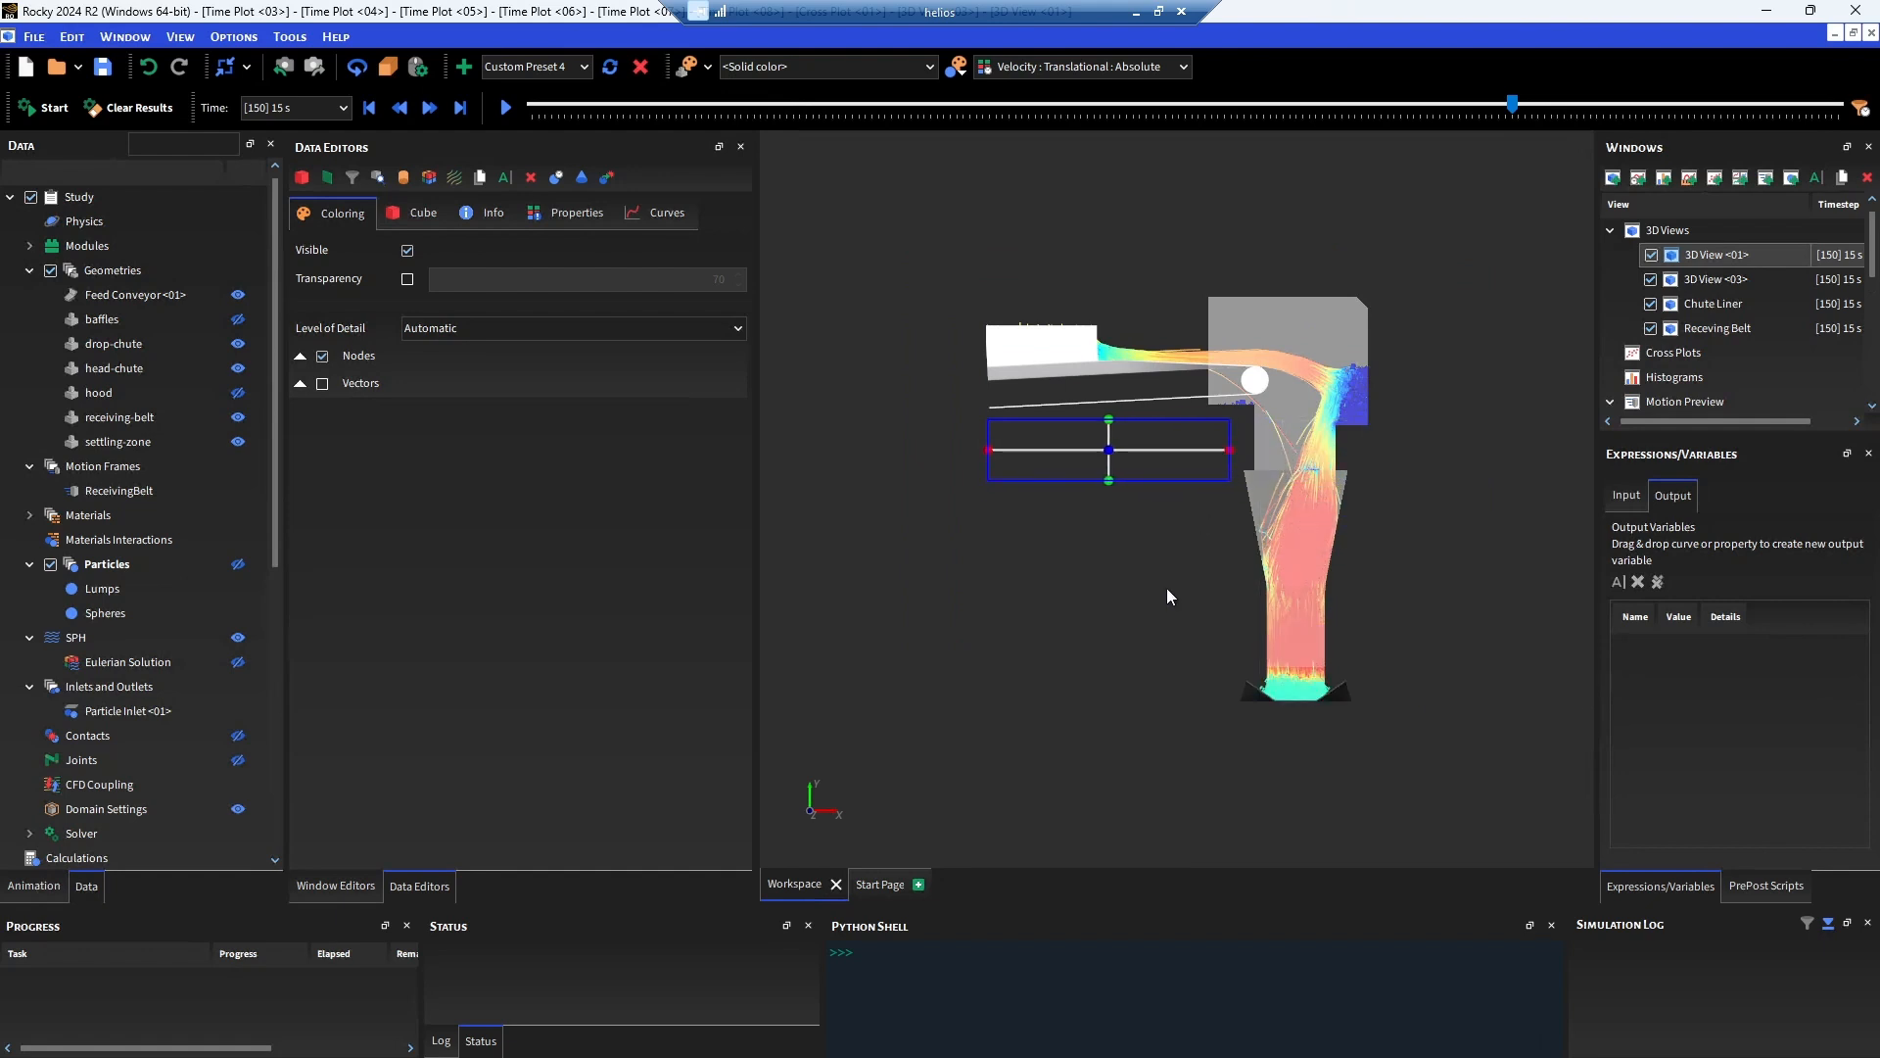
pyautogui.press('x')
pyautogui.moveTo(936, 449); pyautogui.dragTo(822, 450)
pyautogui.moveTo(1418, 450); pyautogui.dragTo(1122, 449)
pyautogui.moveTo(1299, 464); pyautogui.dragTo(1024, 648)
# Add a Particles Time Selection process to Cube <01> and set its Domain Range to All.
pyautogui.scroll(-6, 212, 621)
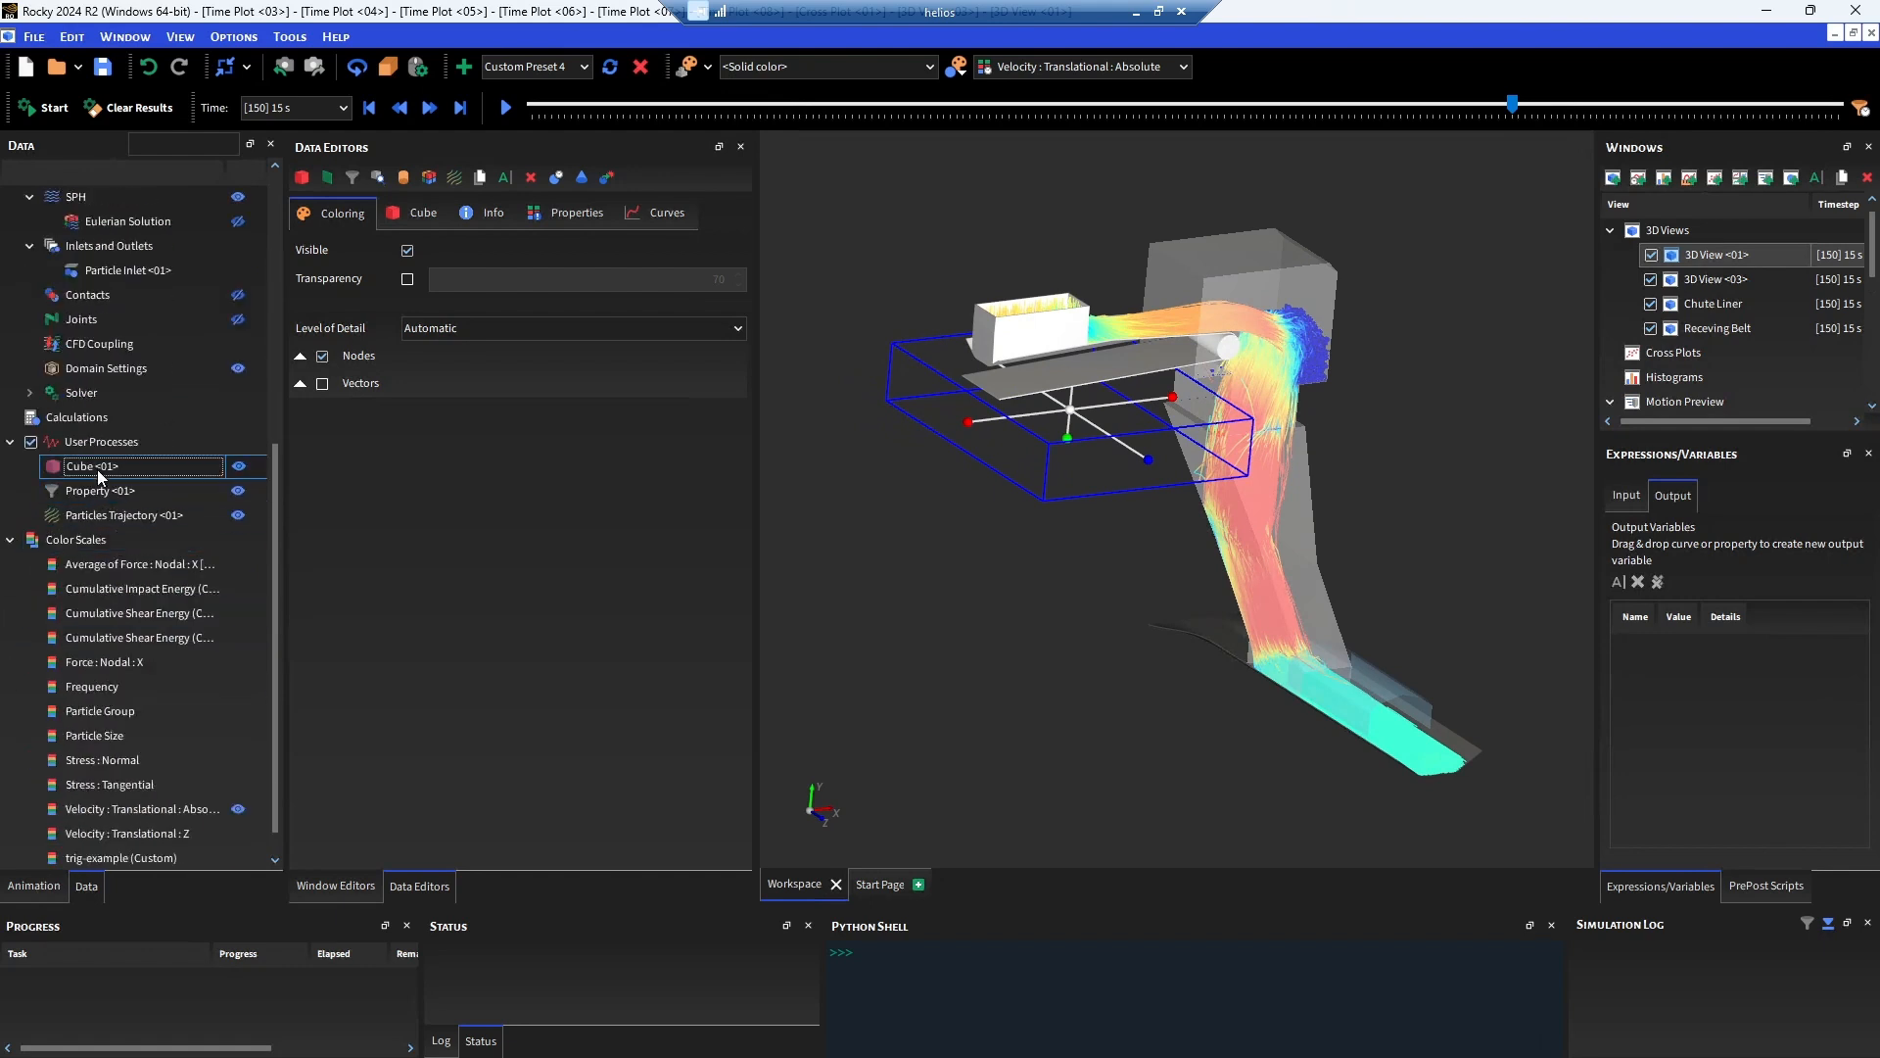
pyautogui.scroll(1, 100, 489)
pyautogui.rightClick(119, 538)
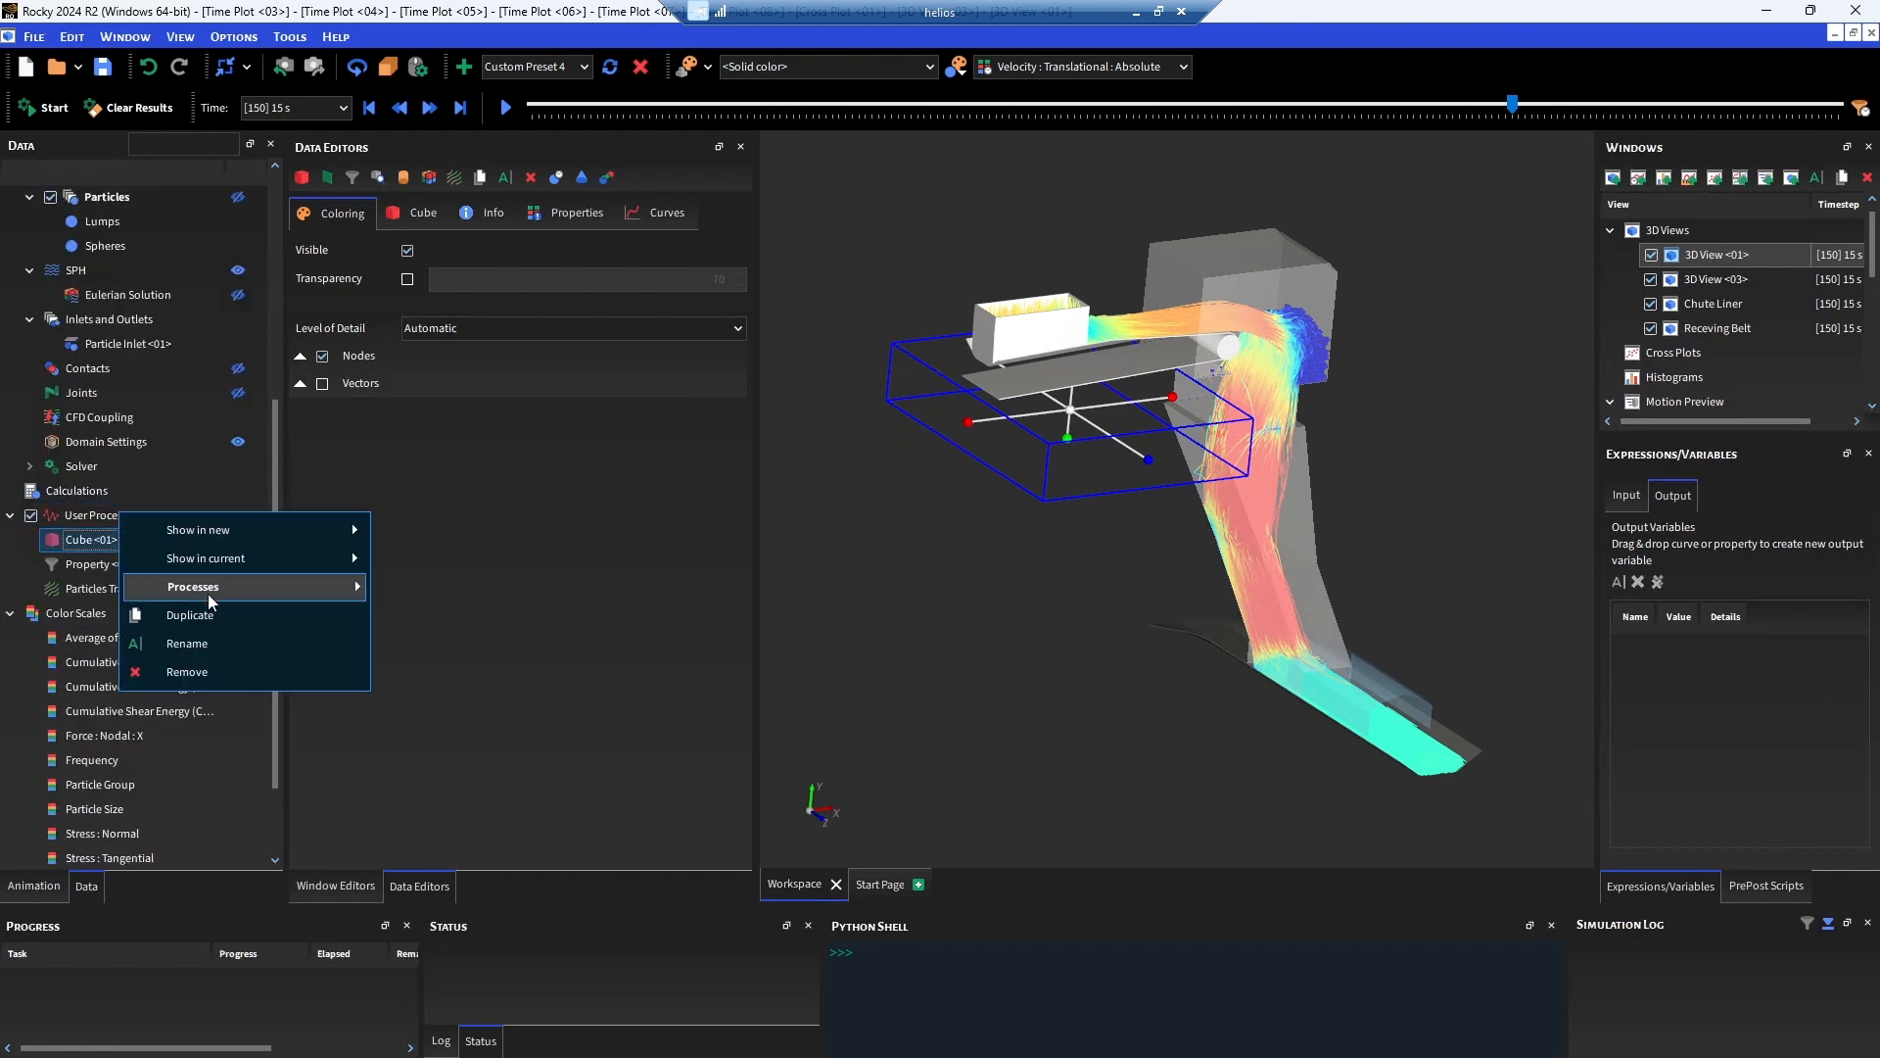
pyautogui.moveTo(218, 586)
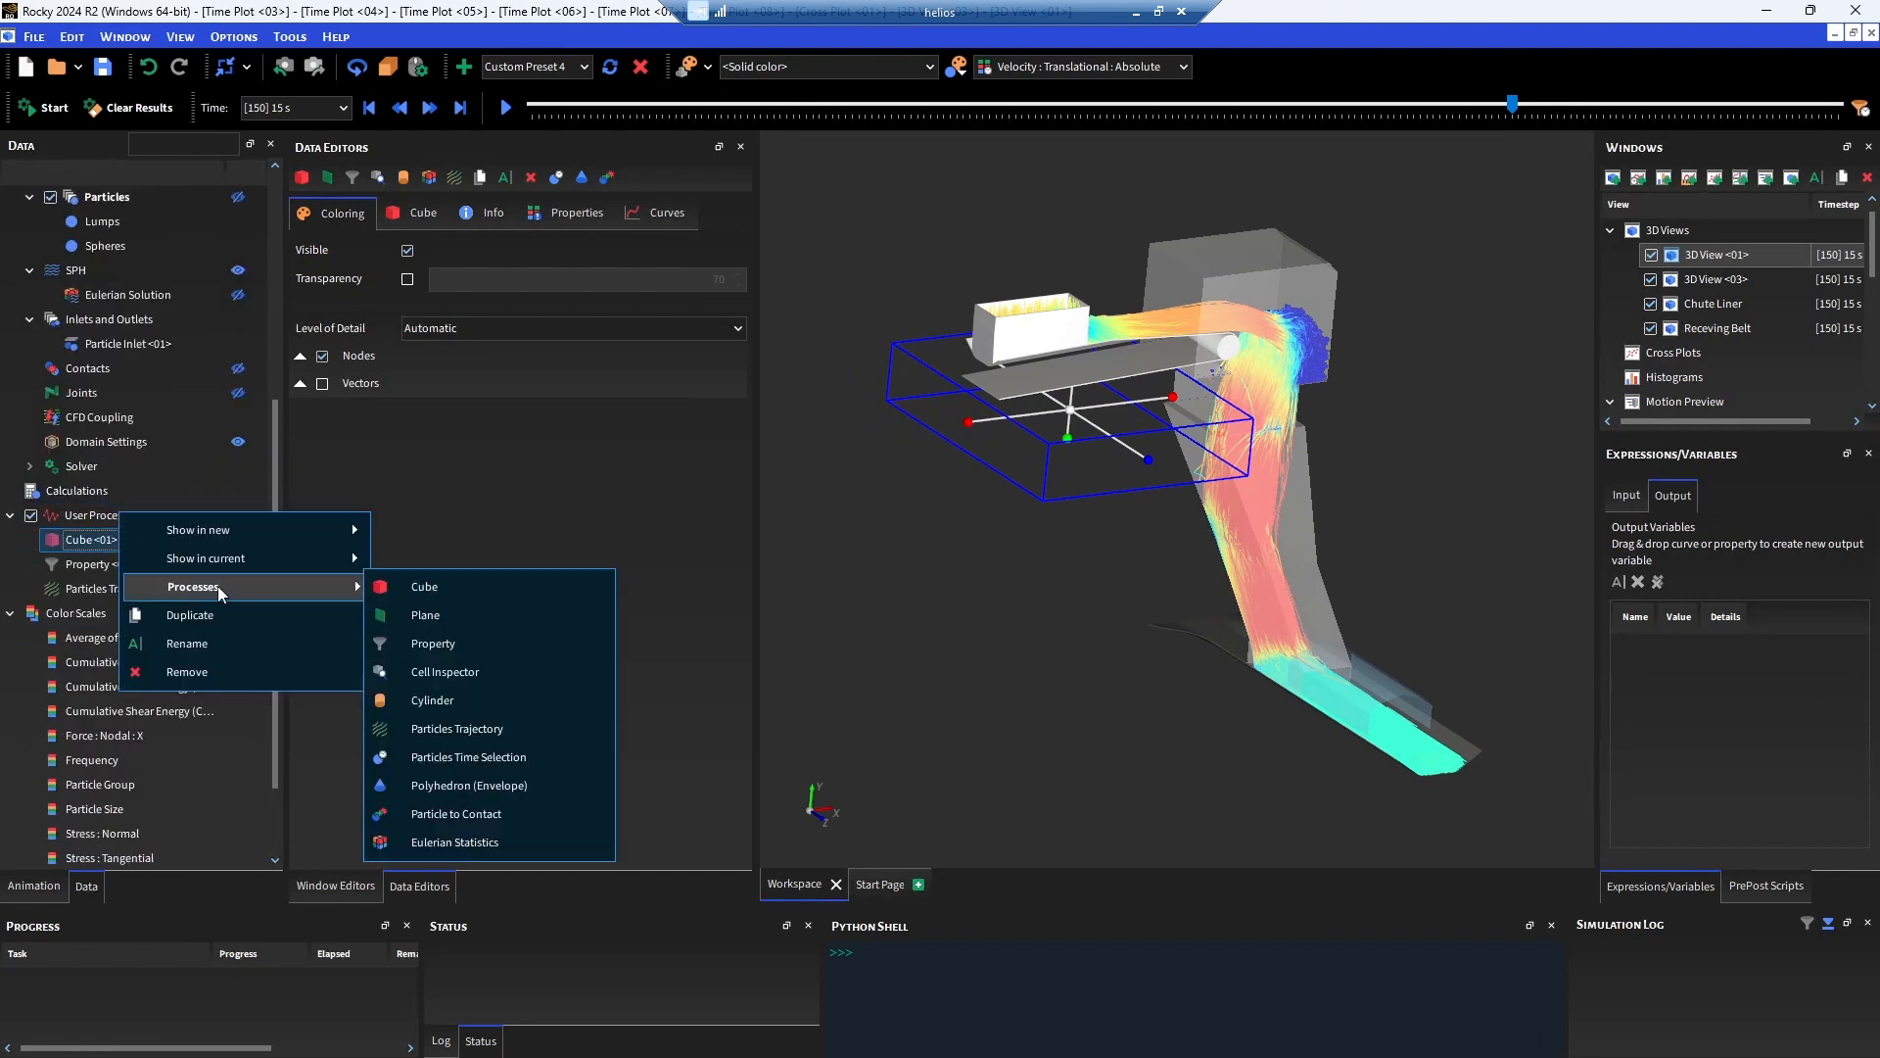
pyautogui.click(467, 758)
pyautogui.click(490, 302)
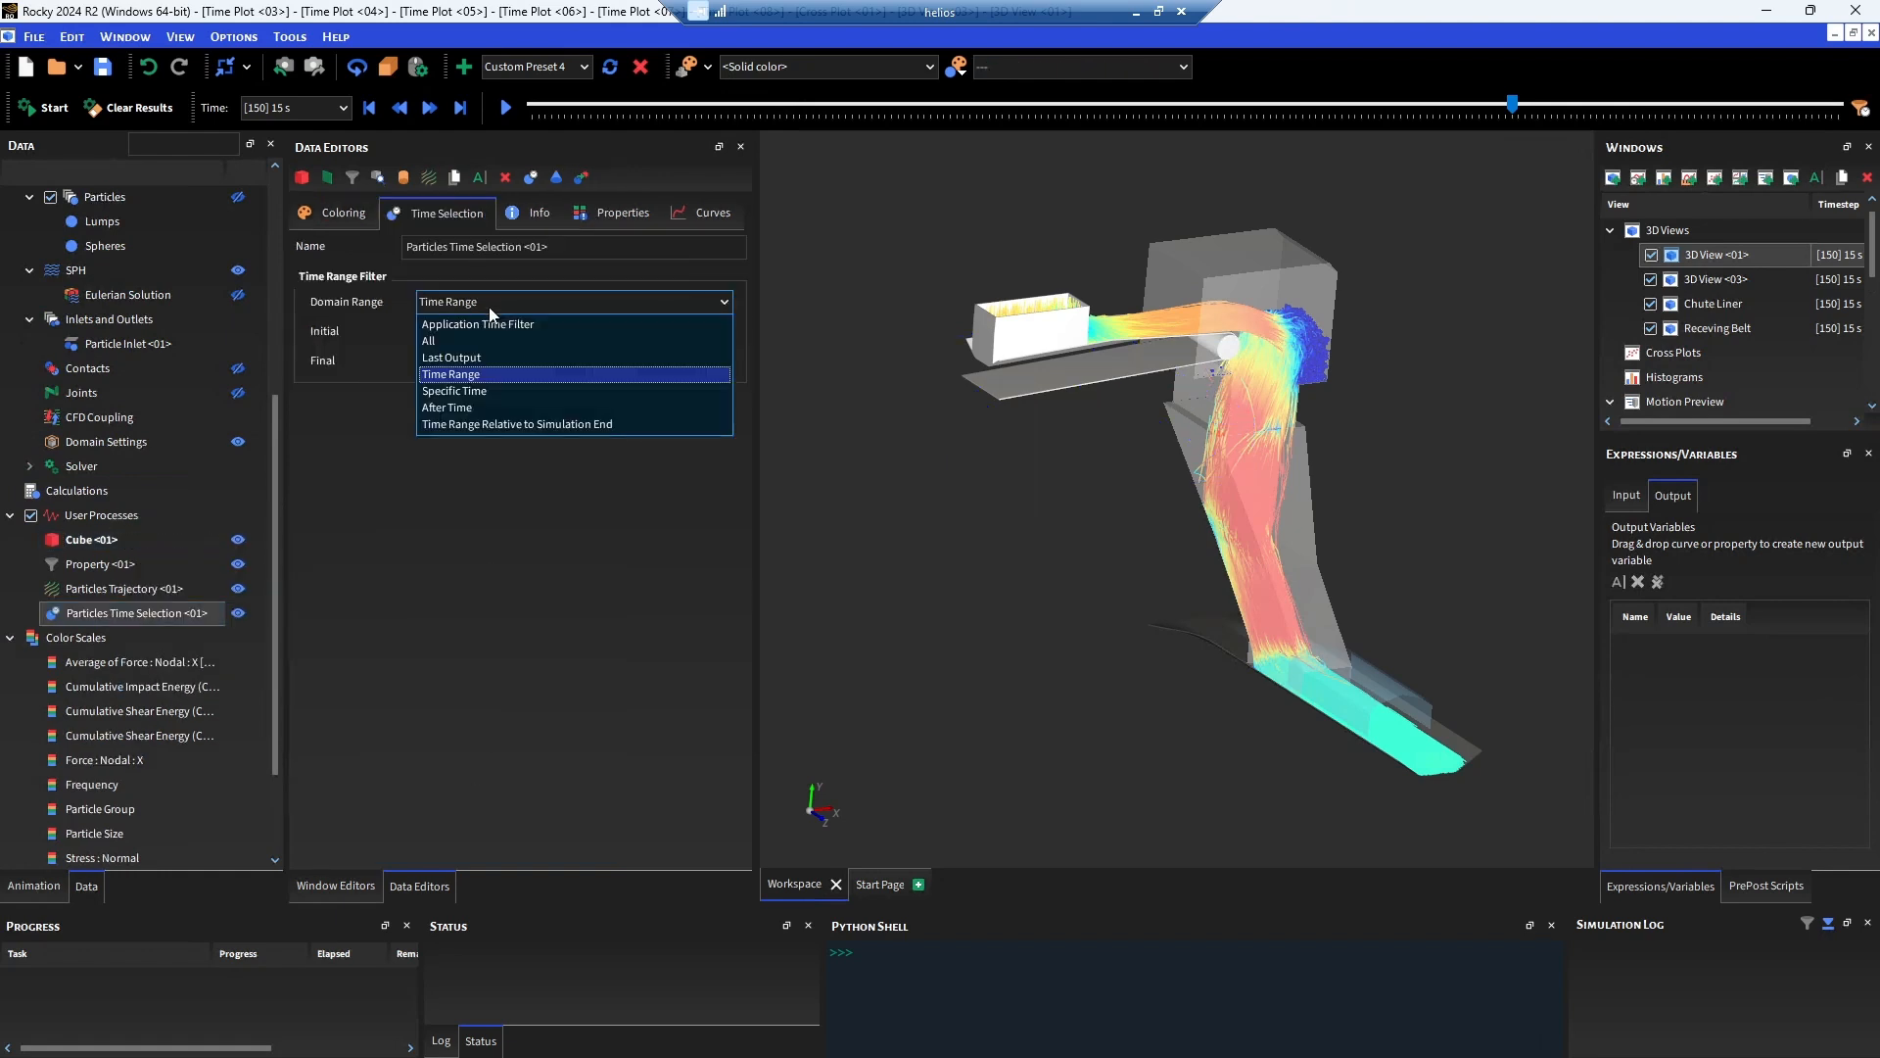
pyautogui.click(461, 341)
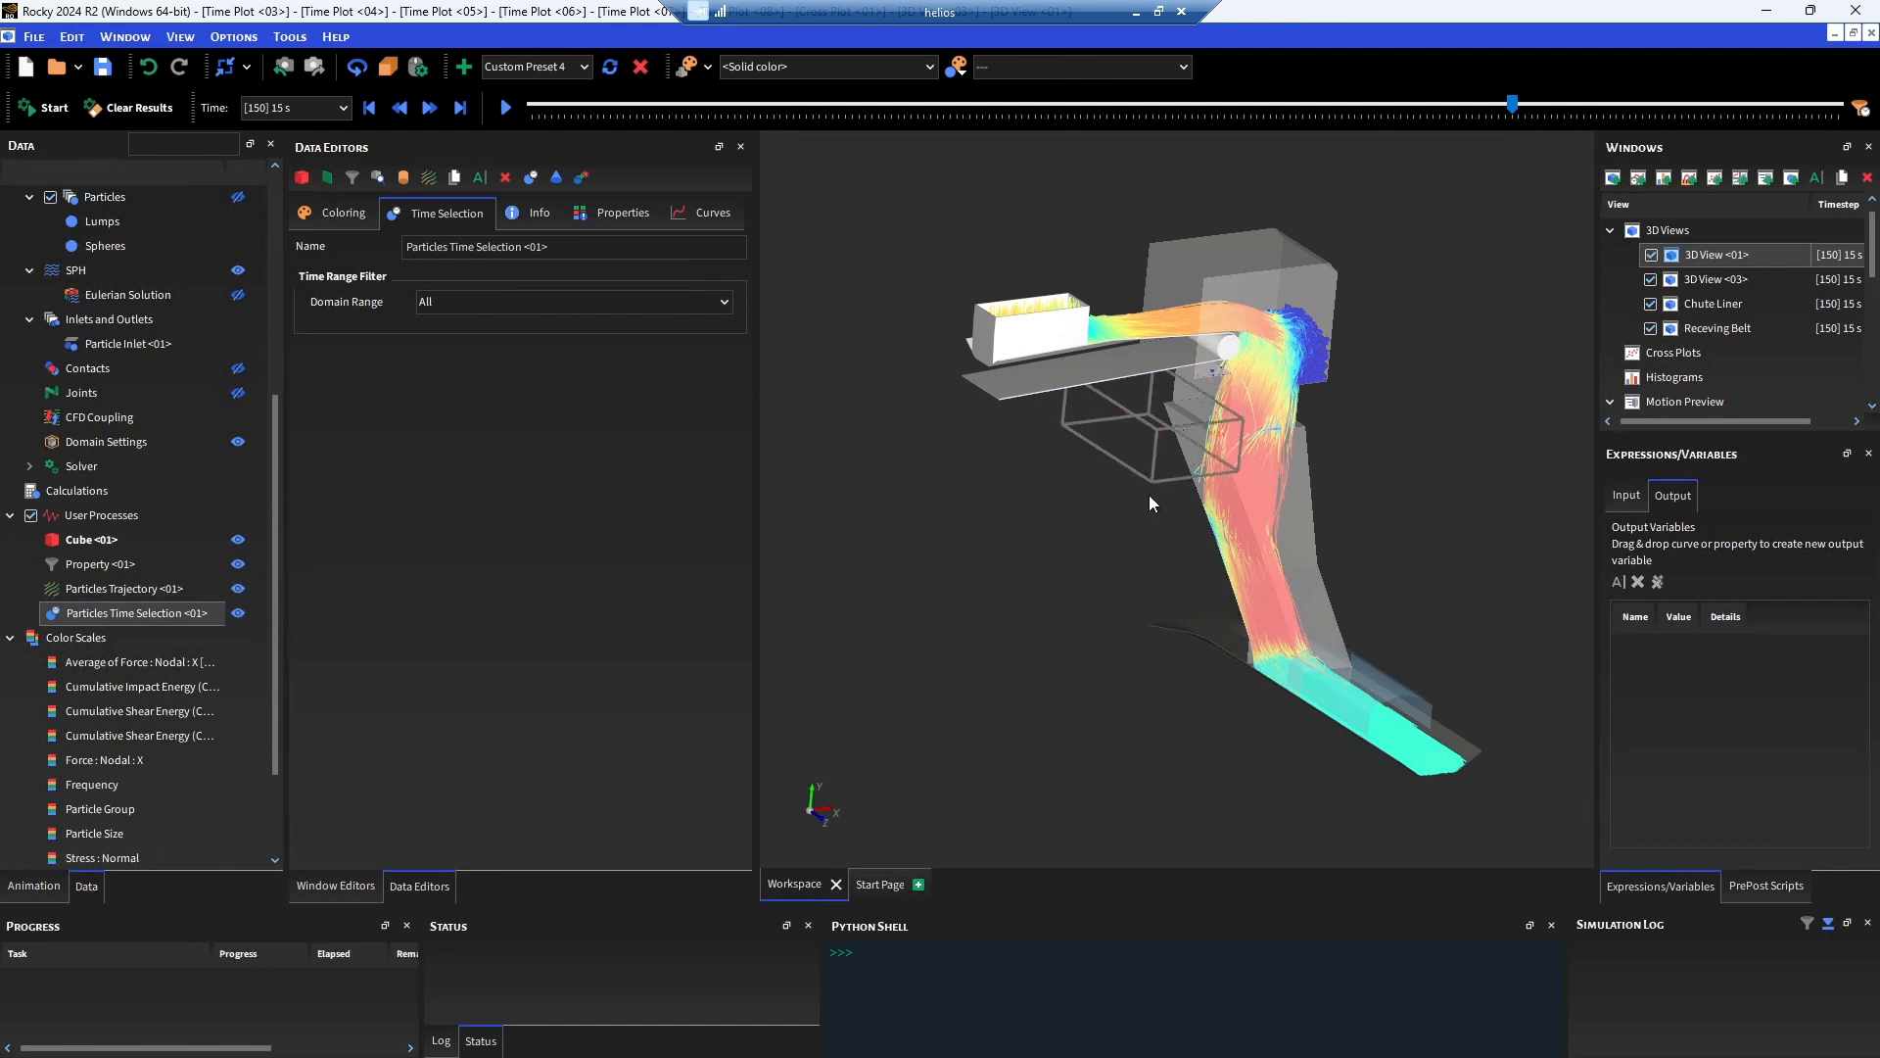
# Go to the last output time and inspect the selected particles inside the cube beneath the feed conveyor up close.
pyautogui.scroll(10, 1148, 496)
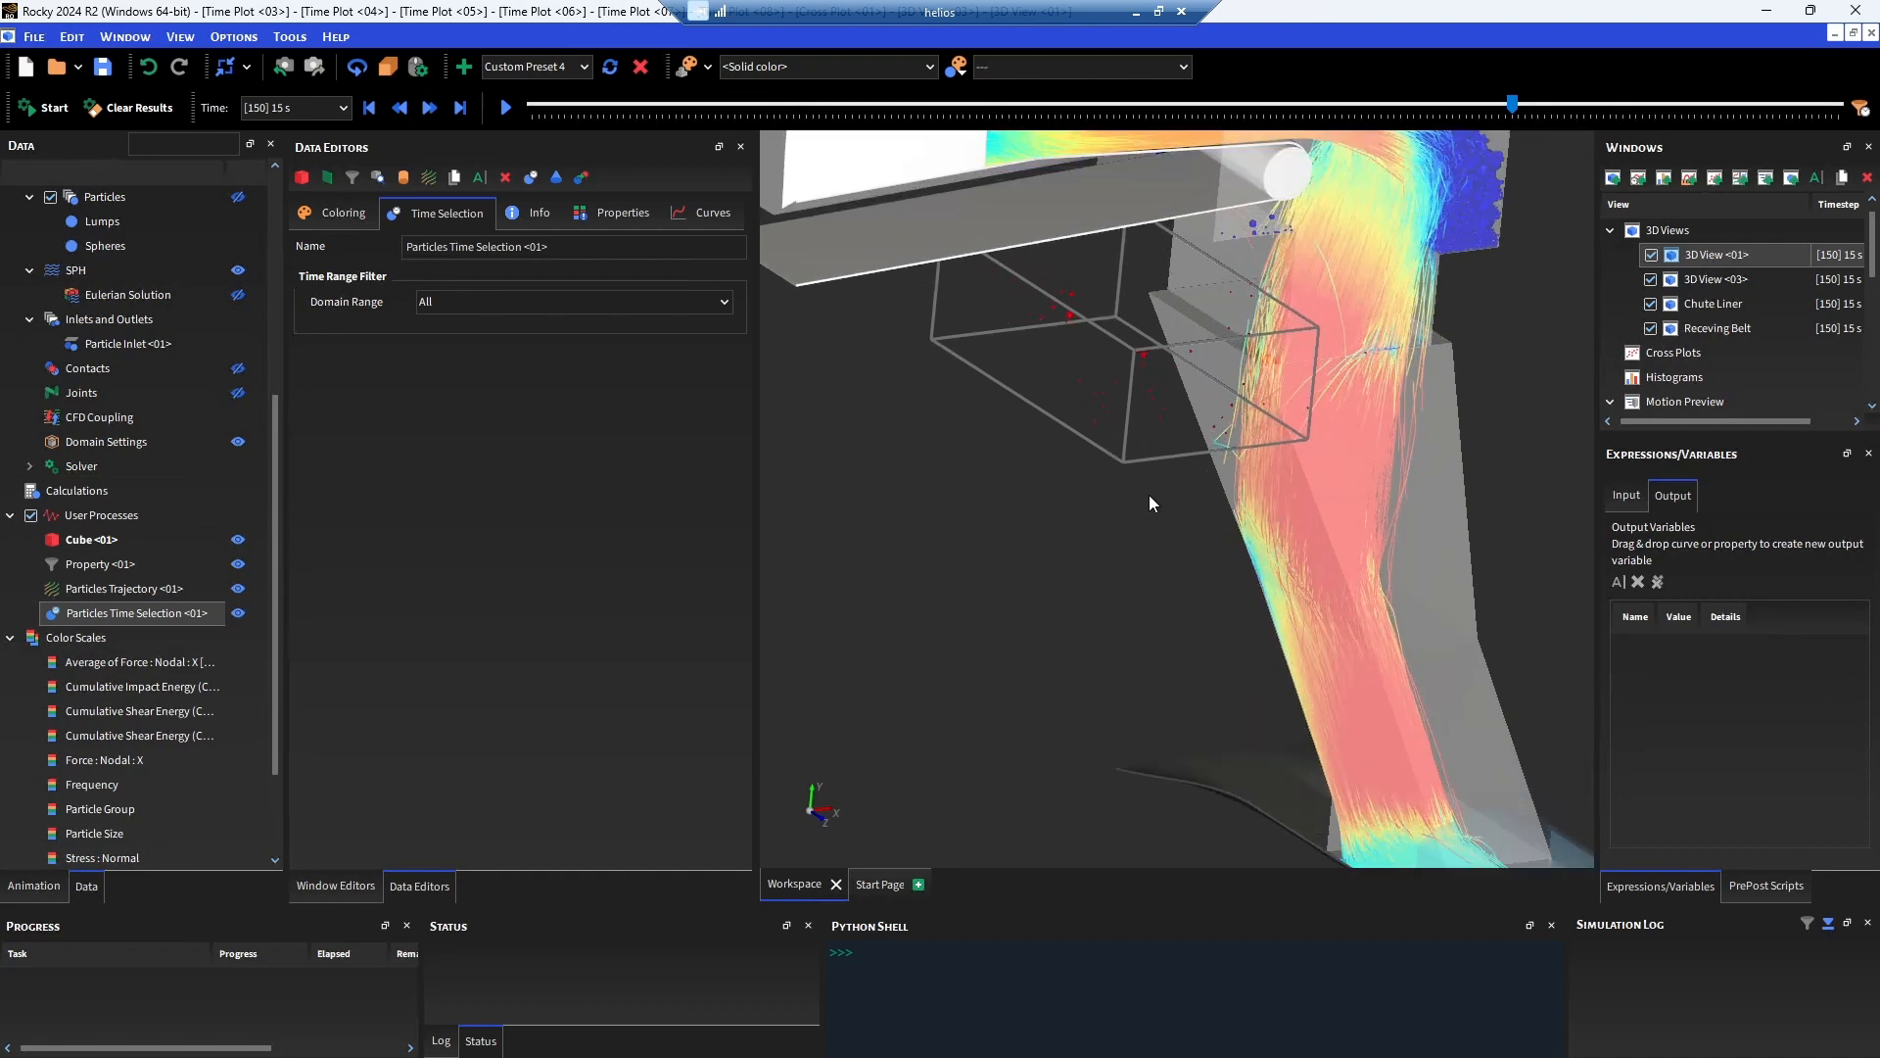
pyautogui.moveTo(1101, 590); pyautogui.dragTo(1061, 558)
pyautogui.click(460, 108)
pyautogui.moveTo(1209, 537); pyautogui.dragTo(1078, 480)
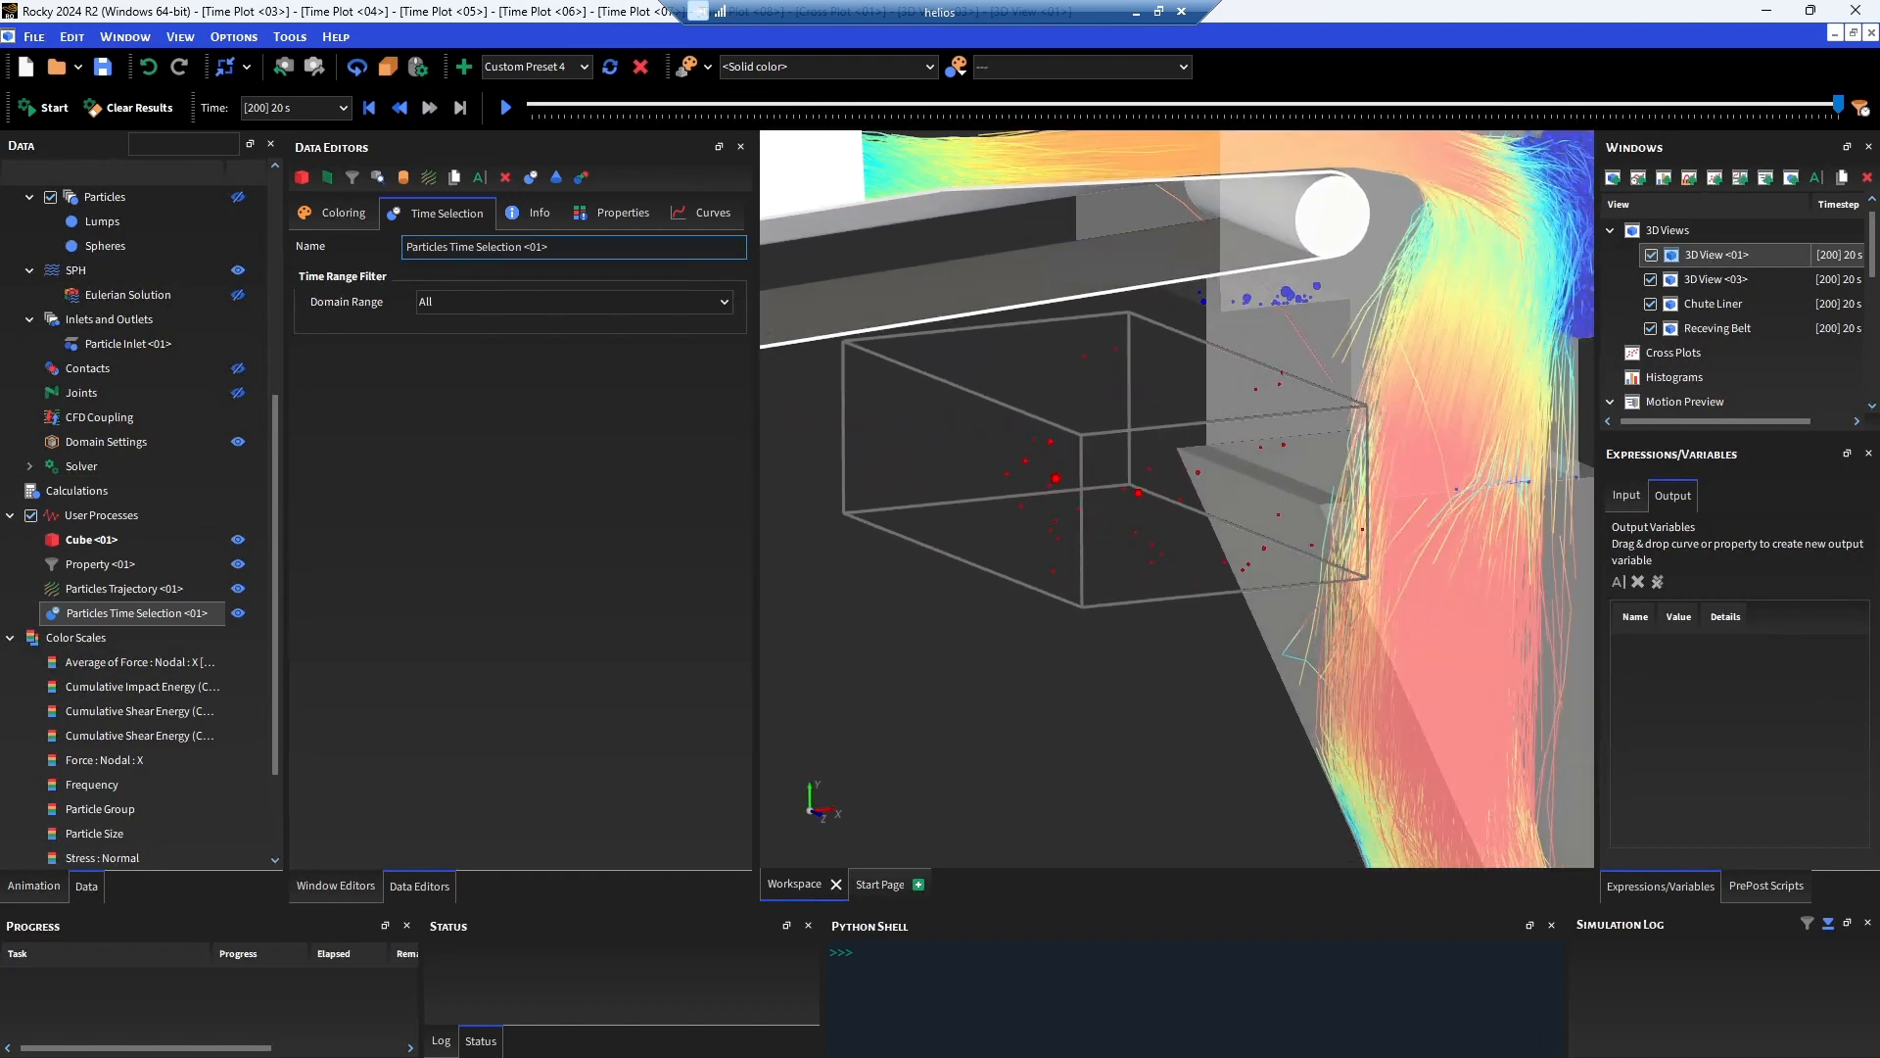
# Plot the time selection's Particles Mass curve in a new time plot, read it, and close the plot.
pyautogui.click(697, 221)
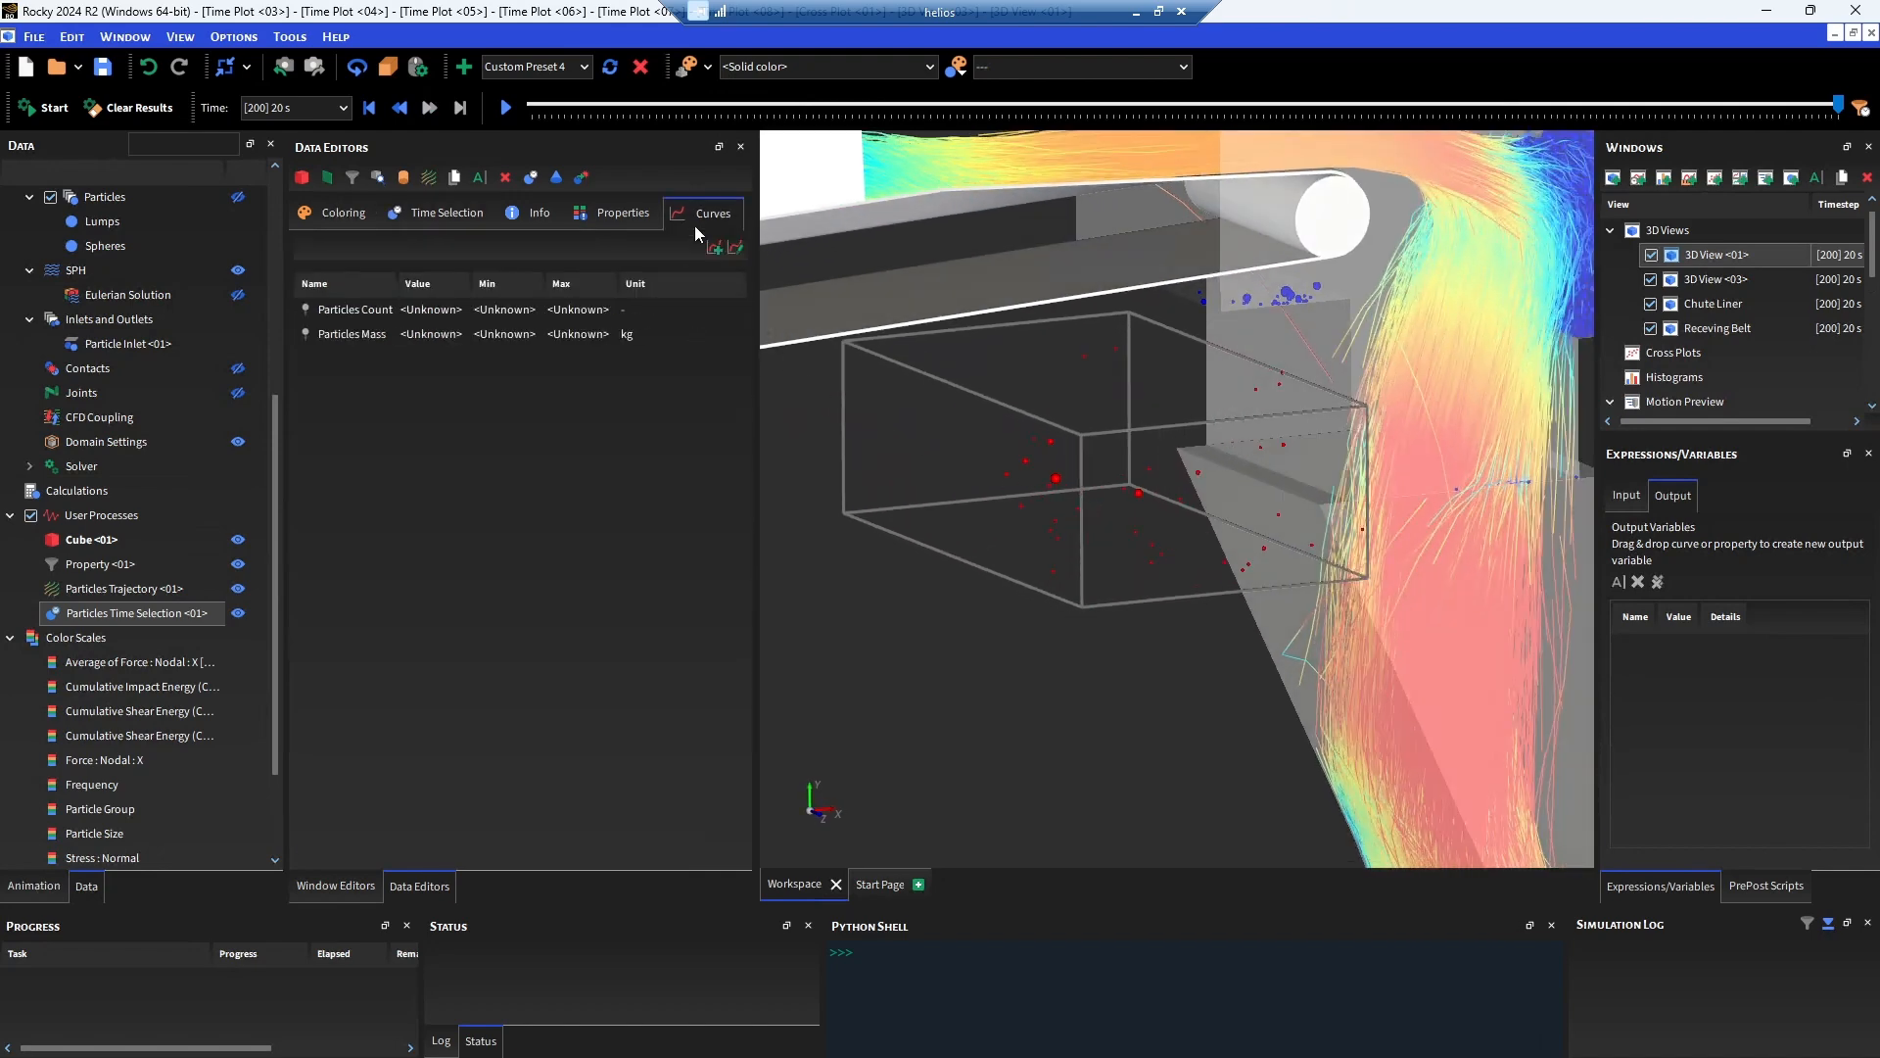
pyautogui.rightClick(355, 337)
pyautogui.click(394, 351)
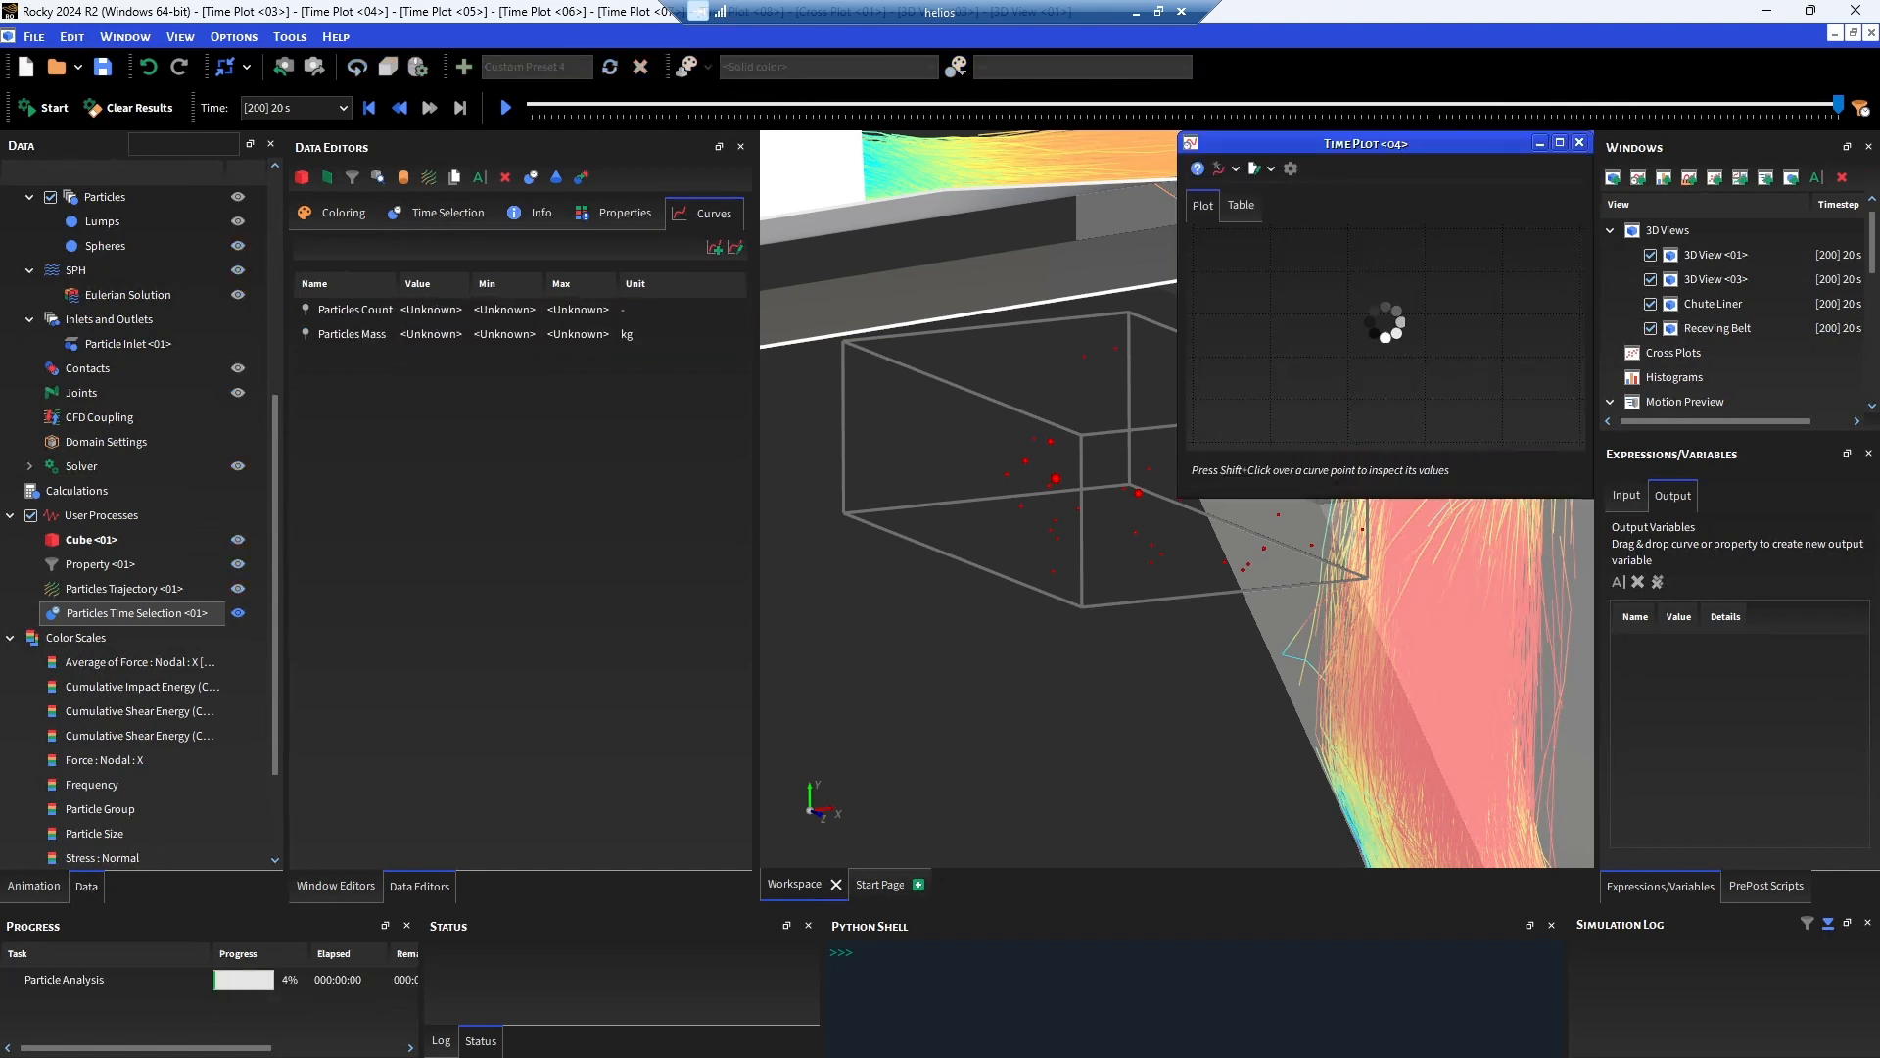
pyautogui.moveTo(1451, 145); pyautogui.dragTo(1326, 223)
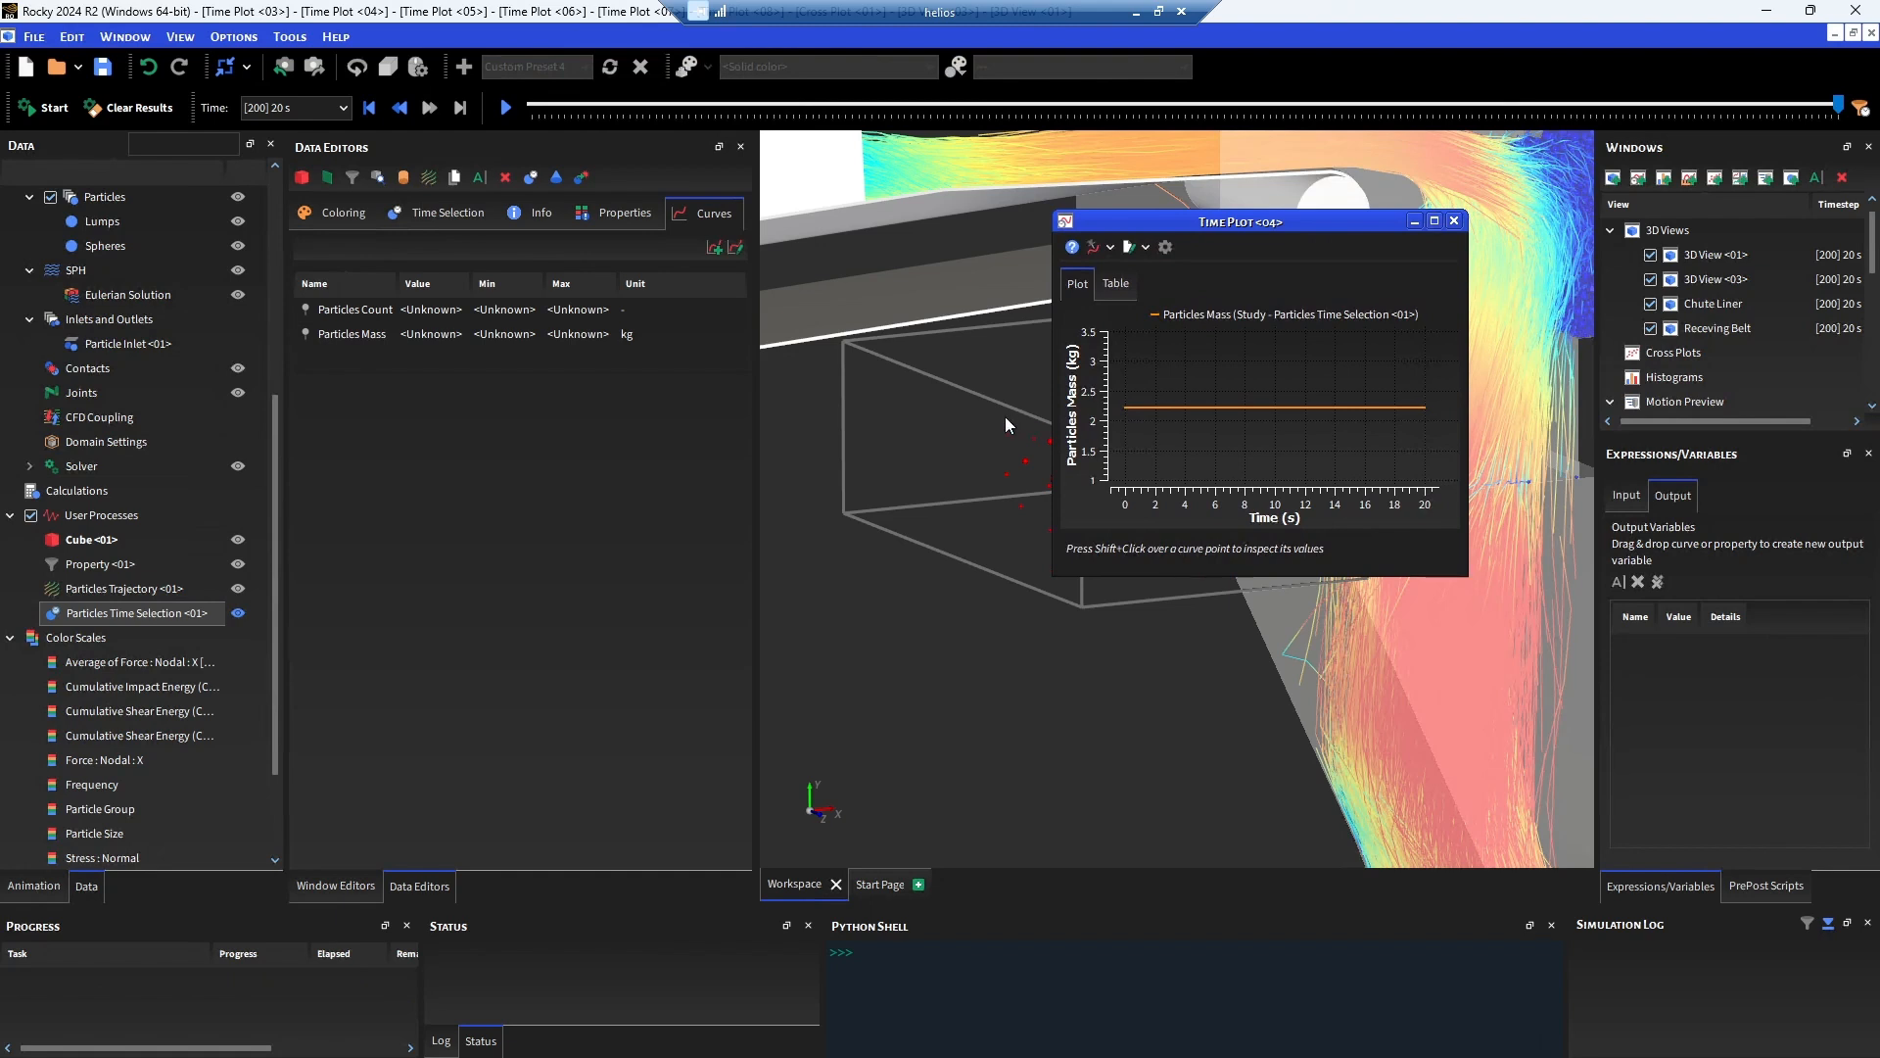
pyautogui.click(1453, 221)
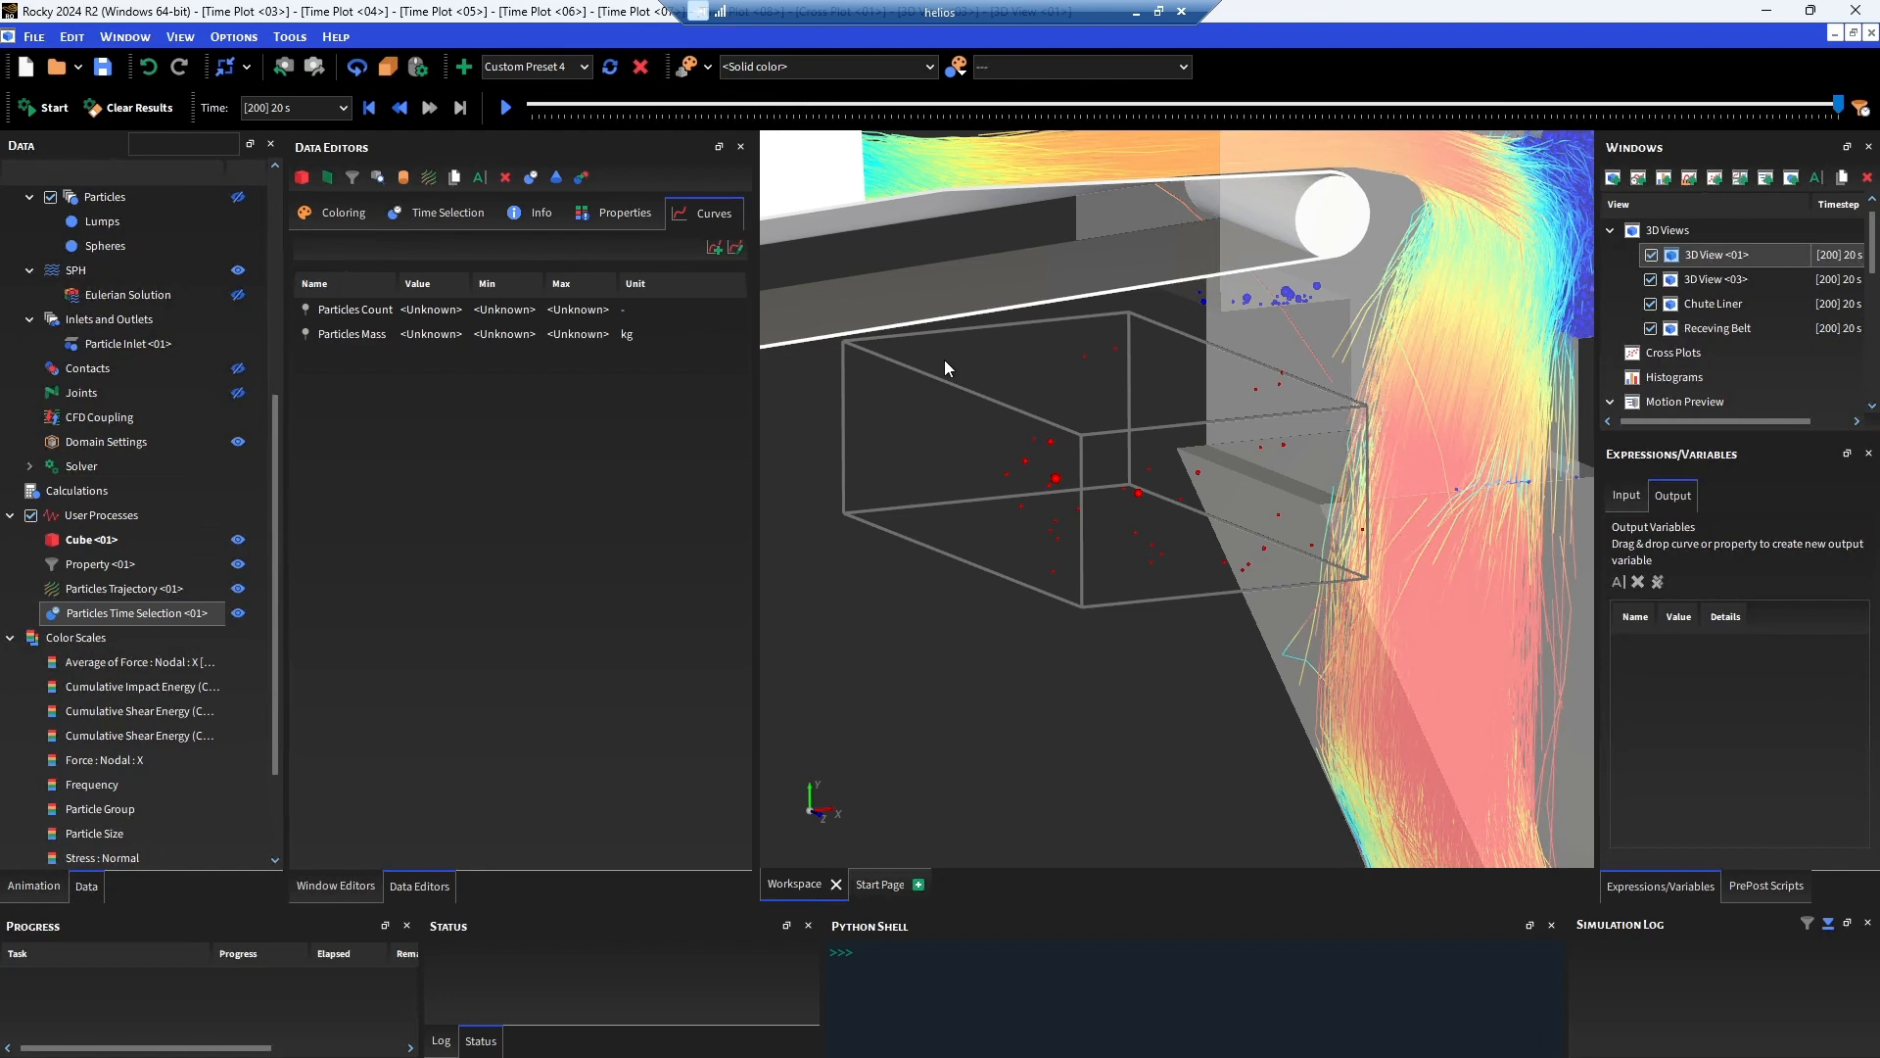
# Bring up the Chute Liner view and examine the cumulative shear energy on the drop-chute from several sides.
pyautogui.doubleClick(1711, 284)
pyautogui.doubleClick(1714, 304)
pyautogui.moveTo(1277, 413); pyautogui.dragTo(776, 370)
pyautogui.scroll(5, 979, 392)
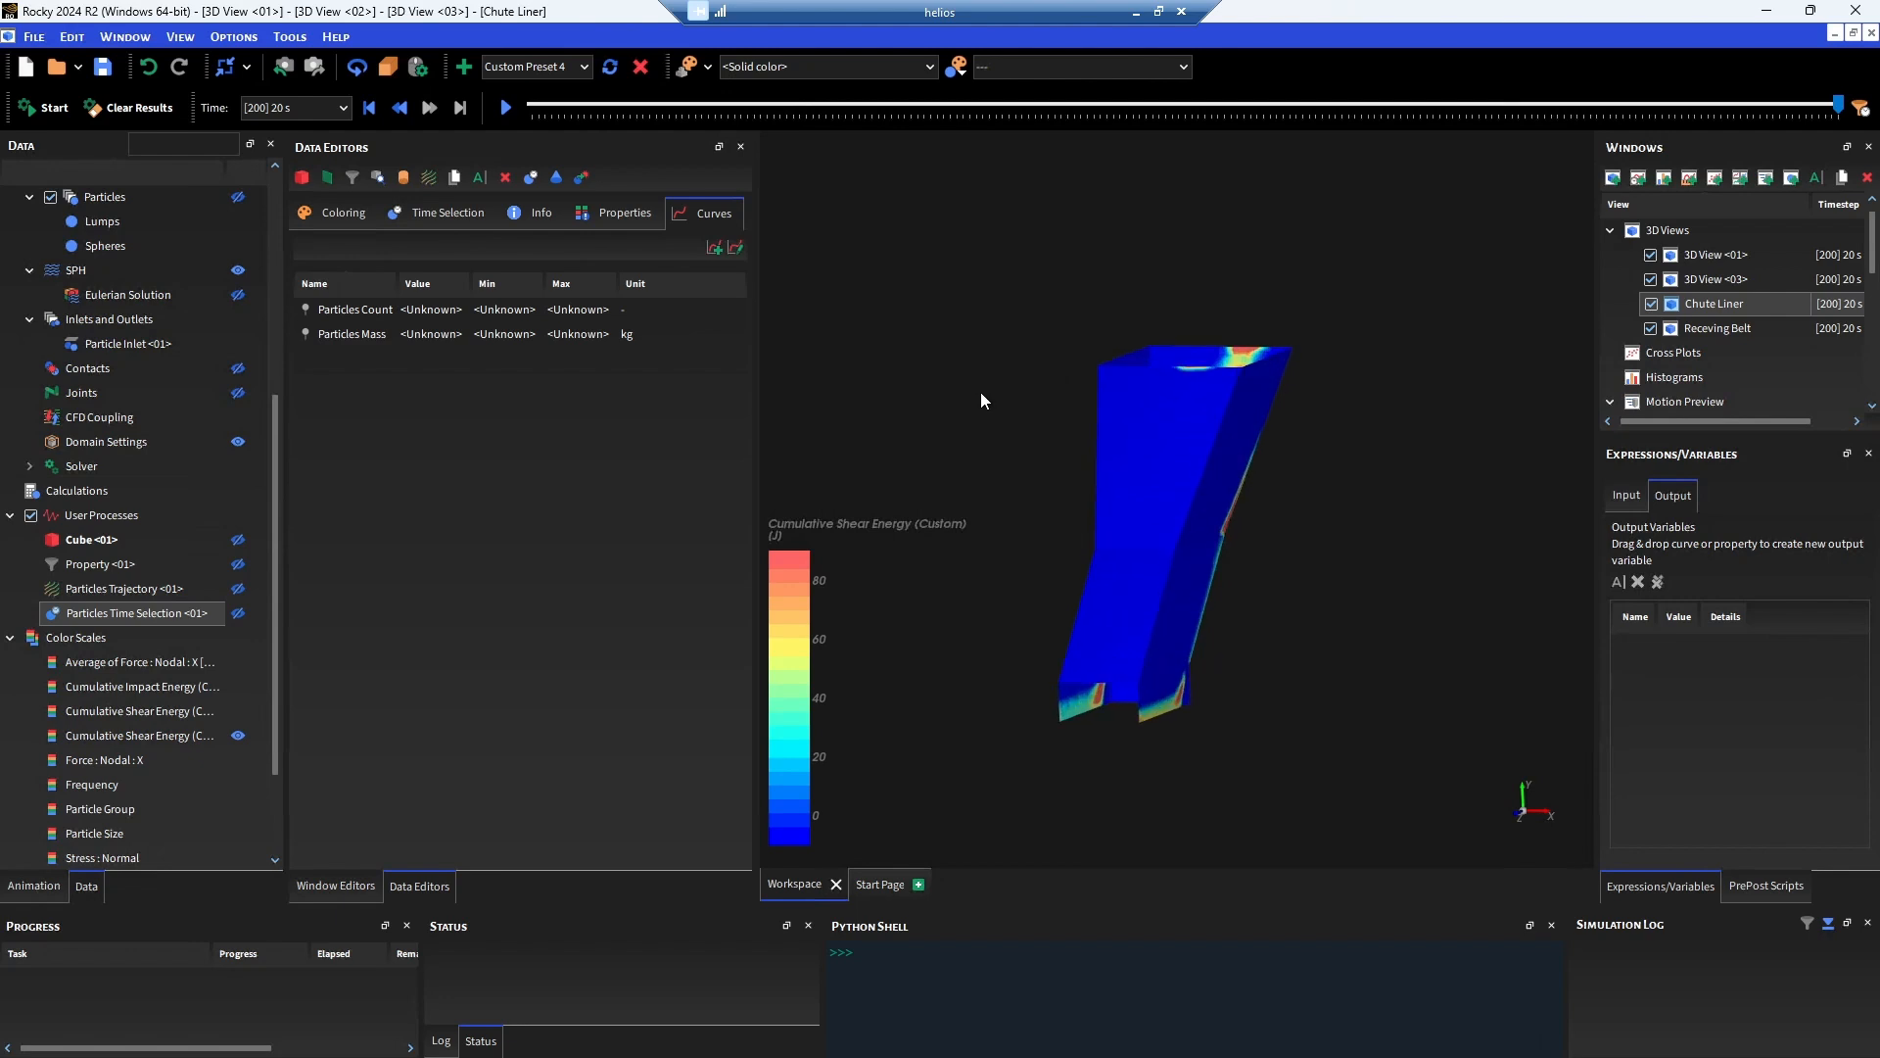
pyautogui.moveTo(1031, 360); pyautogui.dragTo(1061, 354)
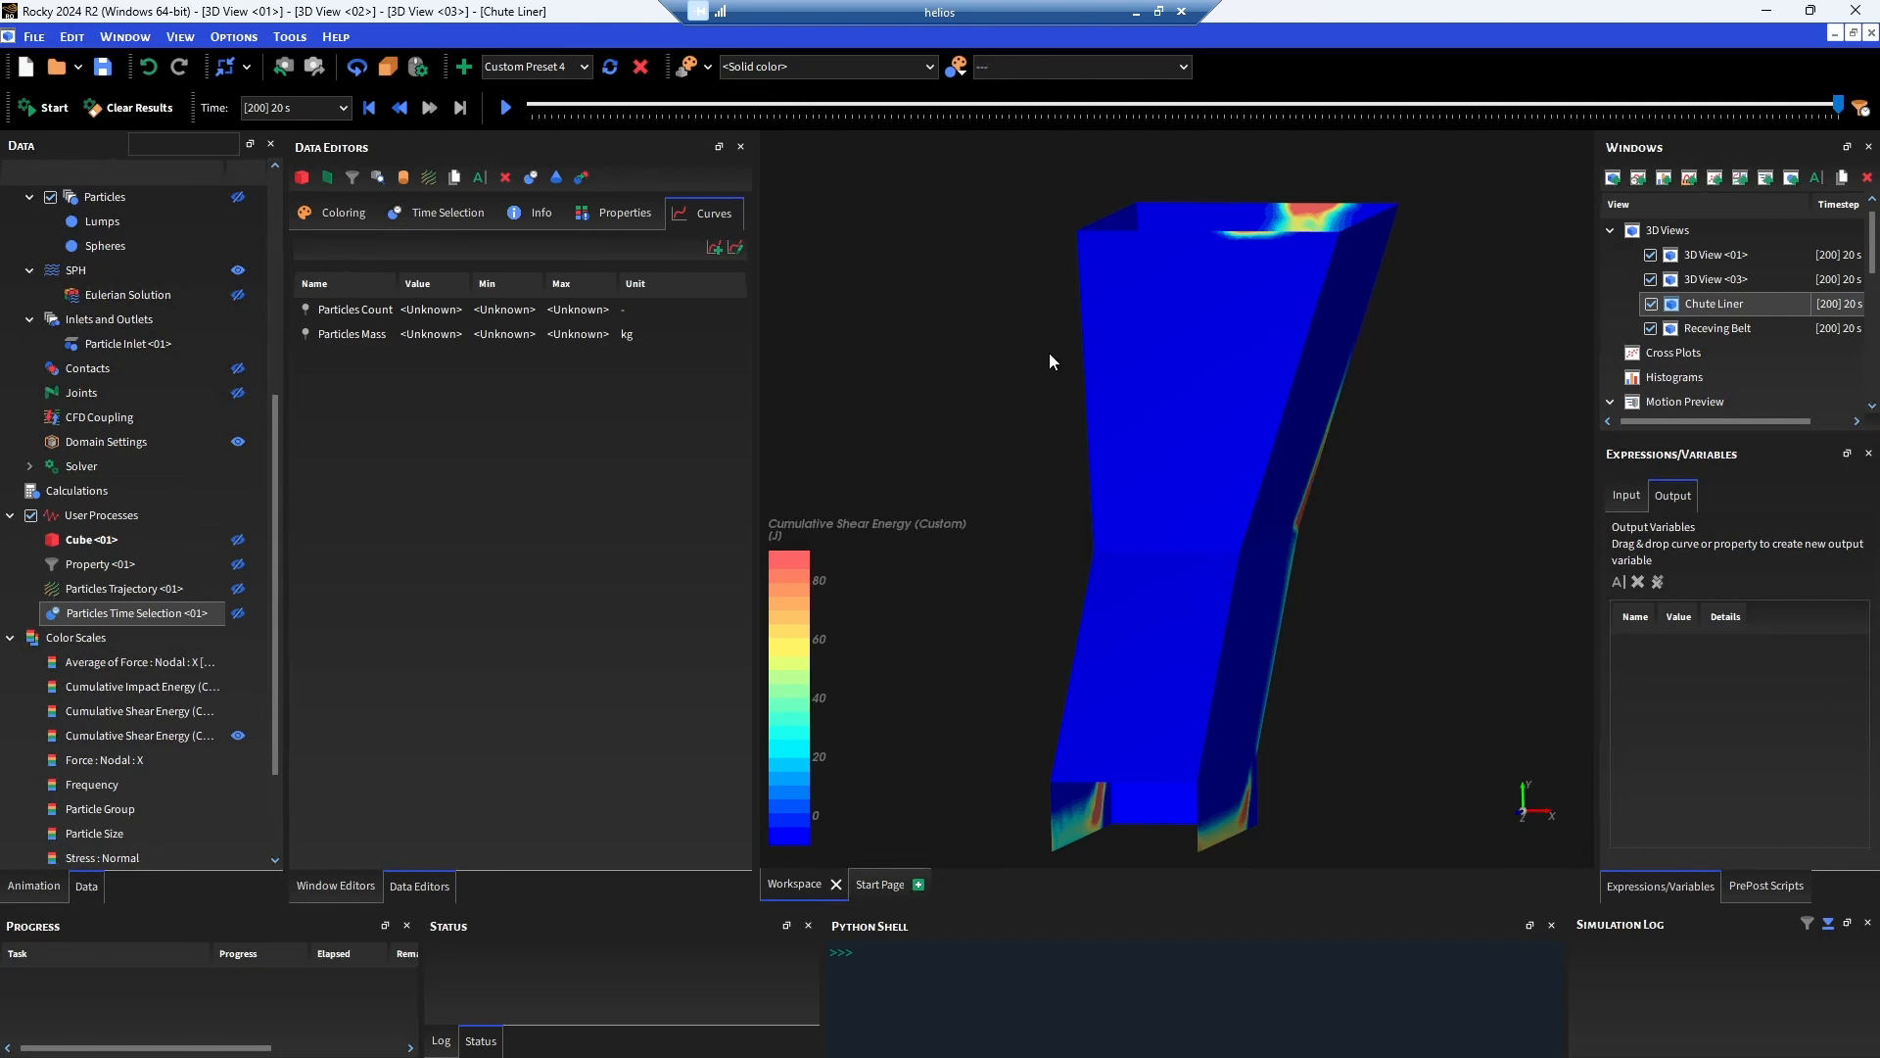
pyautogui.moveTo(1049, 353); pyautogui.dragTo(1378, 380)
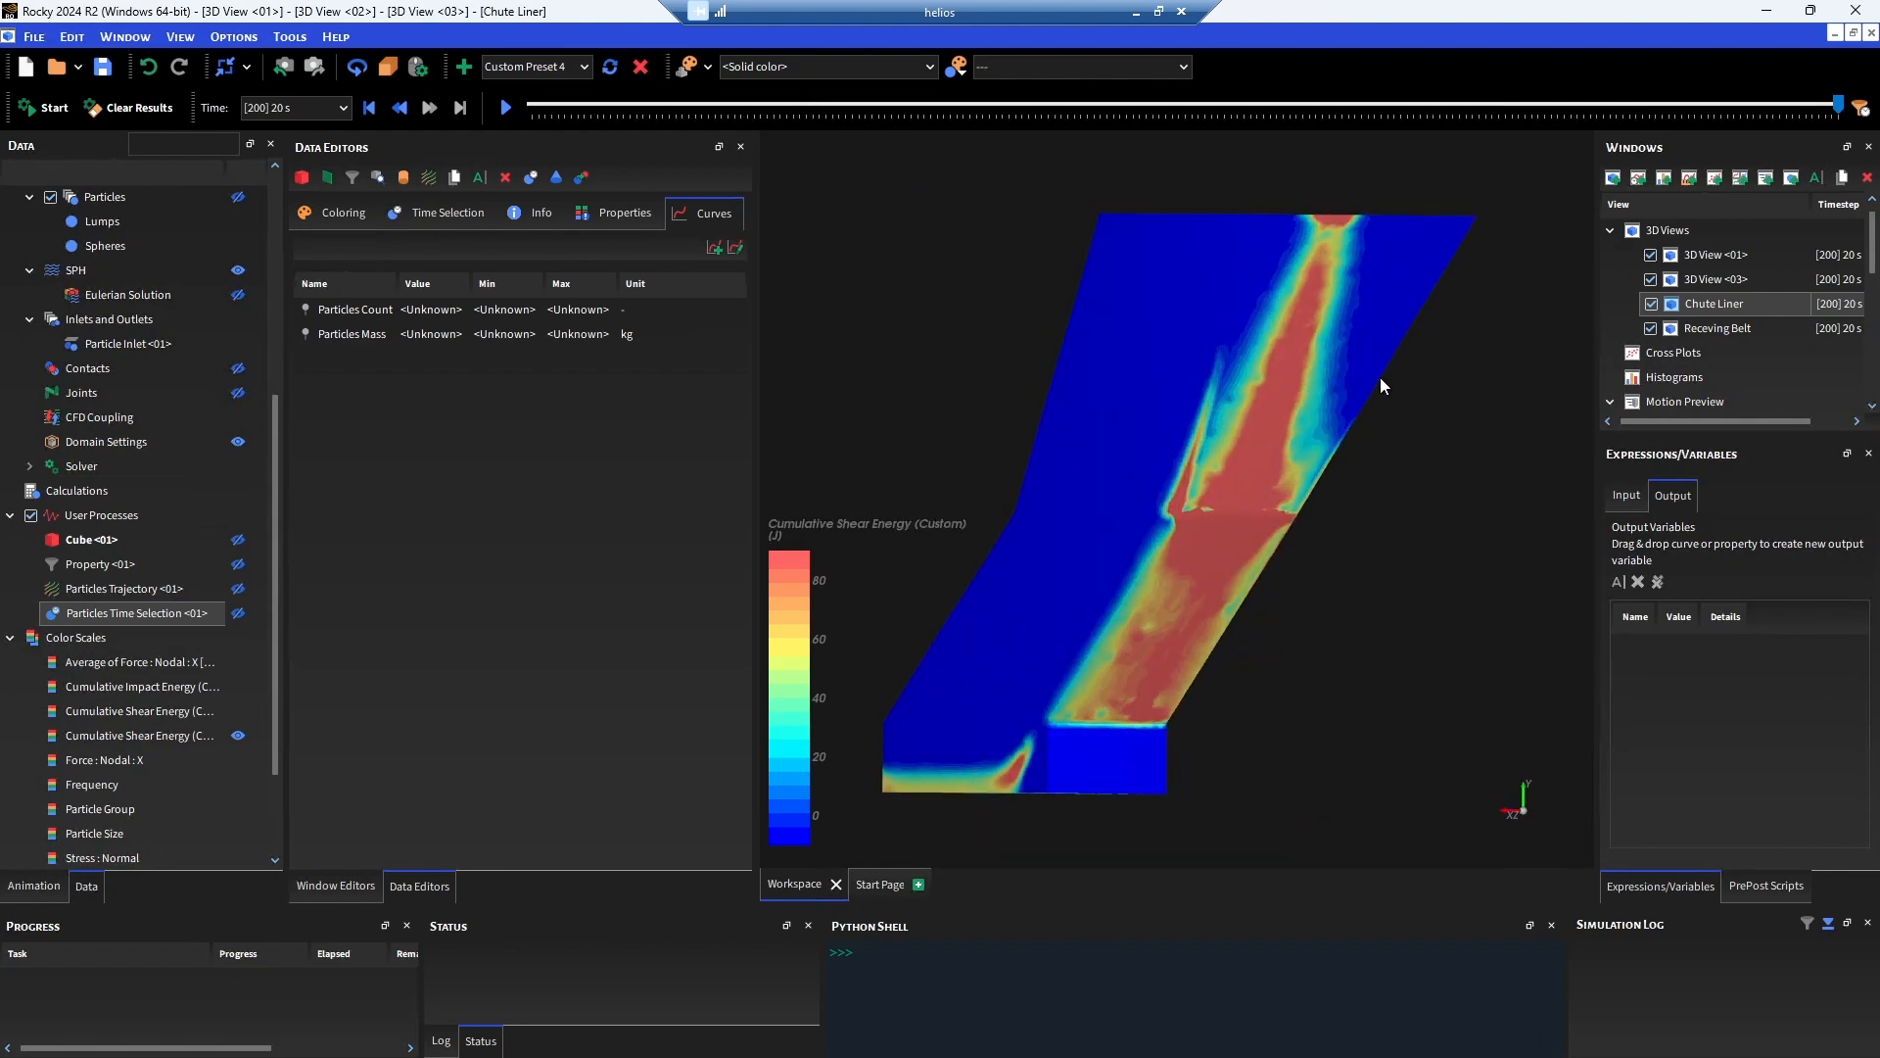
# Check the drop-chute's available coloring properties and the statistics of its Cumulative Impact Energy and Cumulative Shear Energy.
pyautogui.scroll(5, 155, 450)
pyautogui.click(154, 345)
pyautogui.click(139, 343)
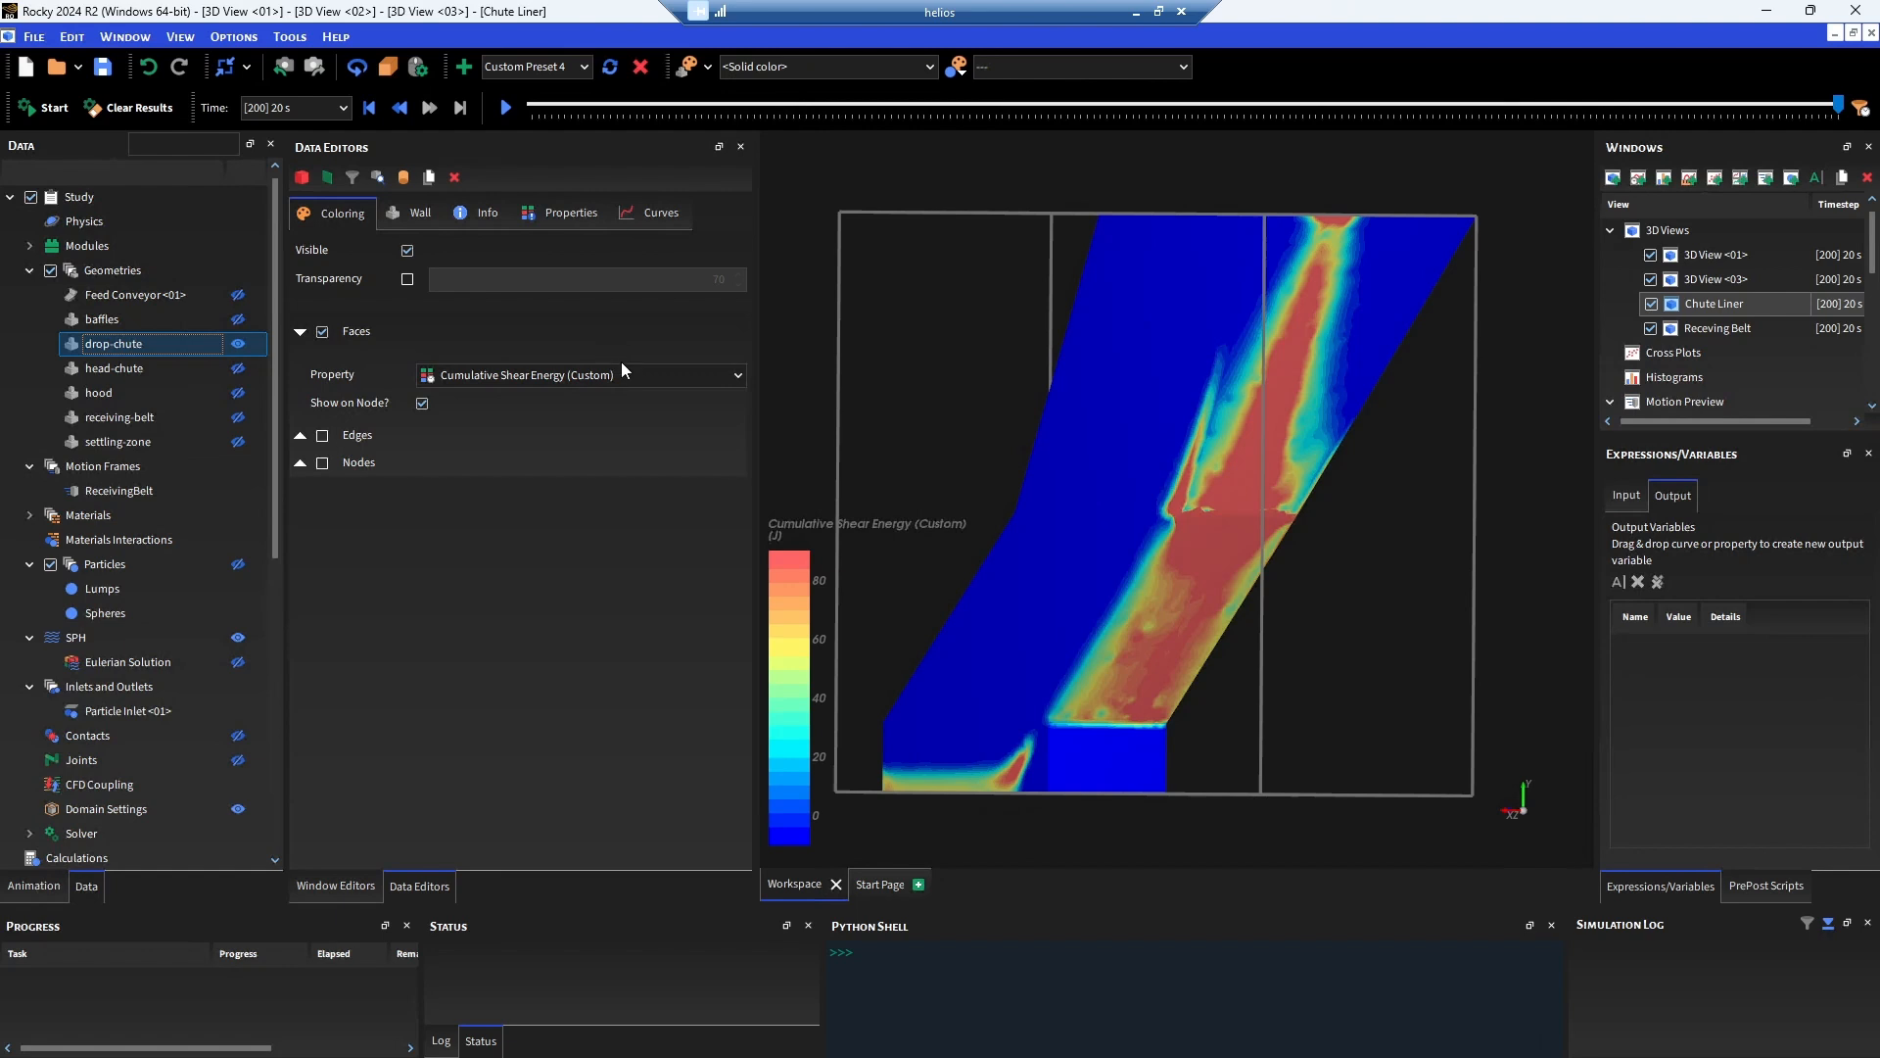
pyautogui.click(705, 376)
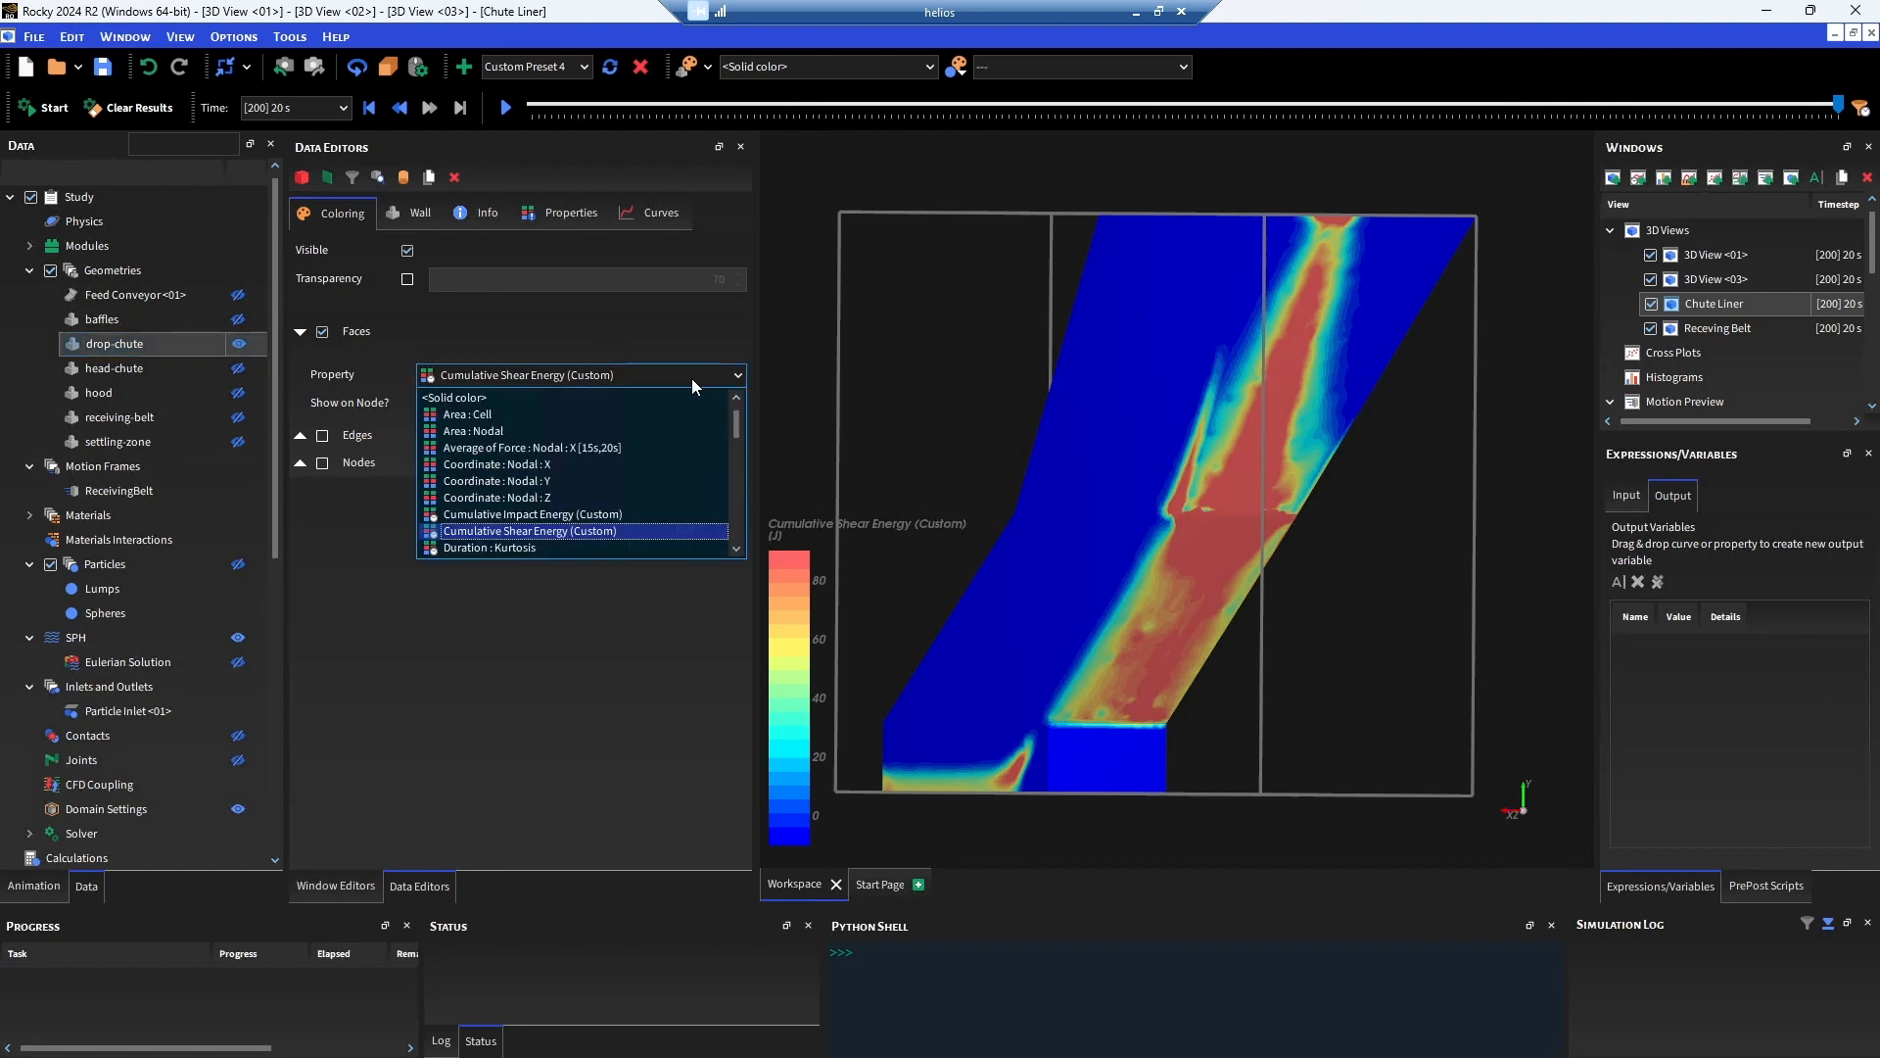
pyautogui.click(693, 378)
pyautogui.click(550, 221)
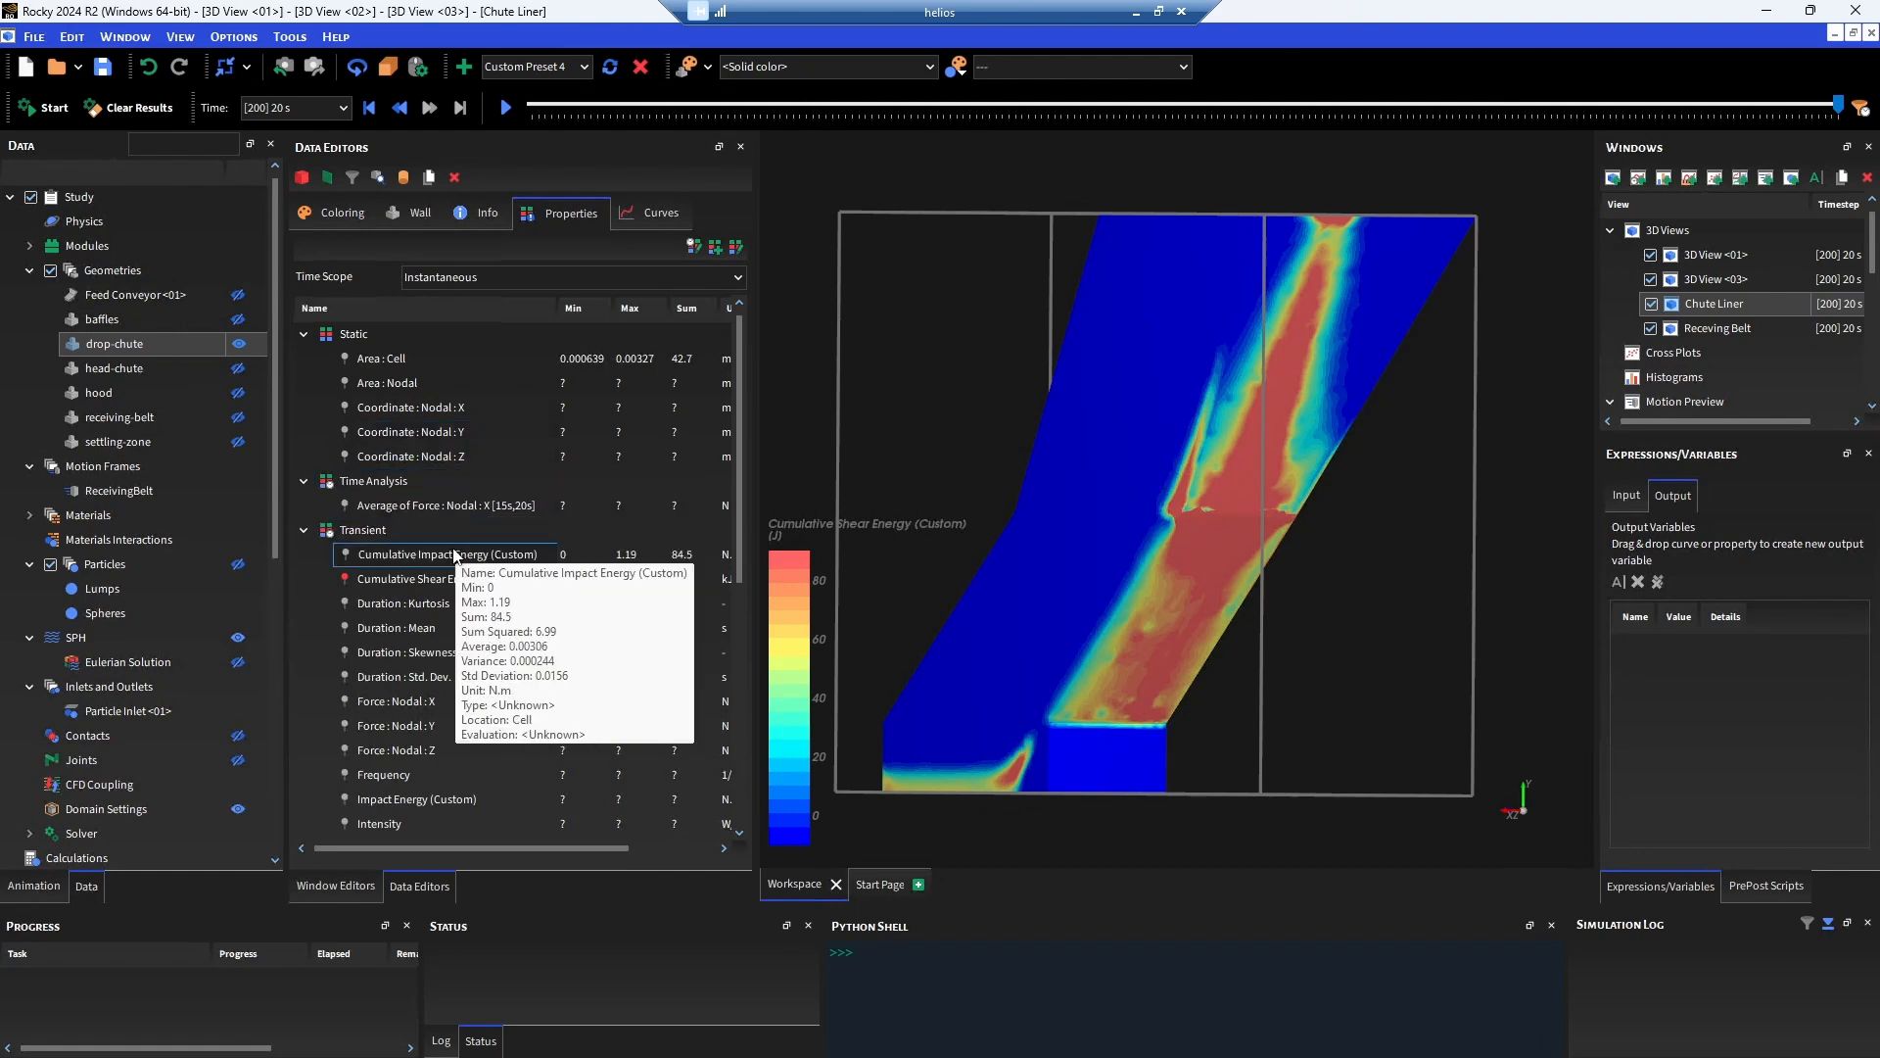
pyautogui.scroll(-2, 455, 554)
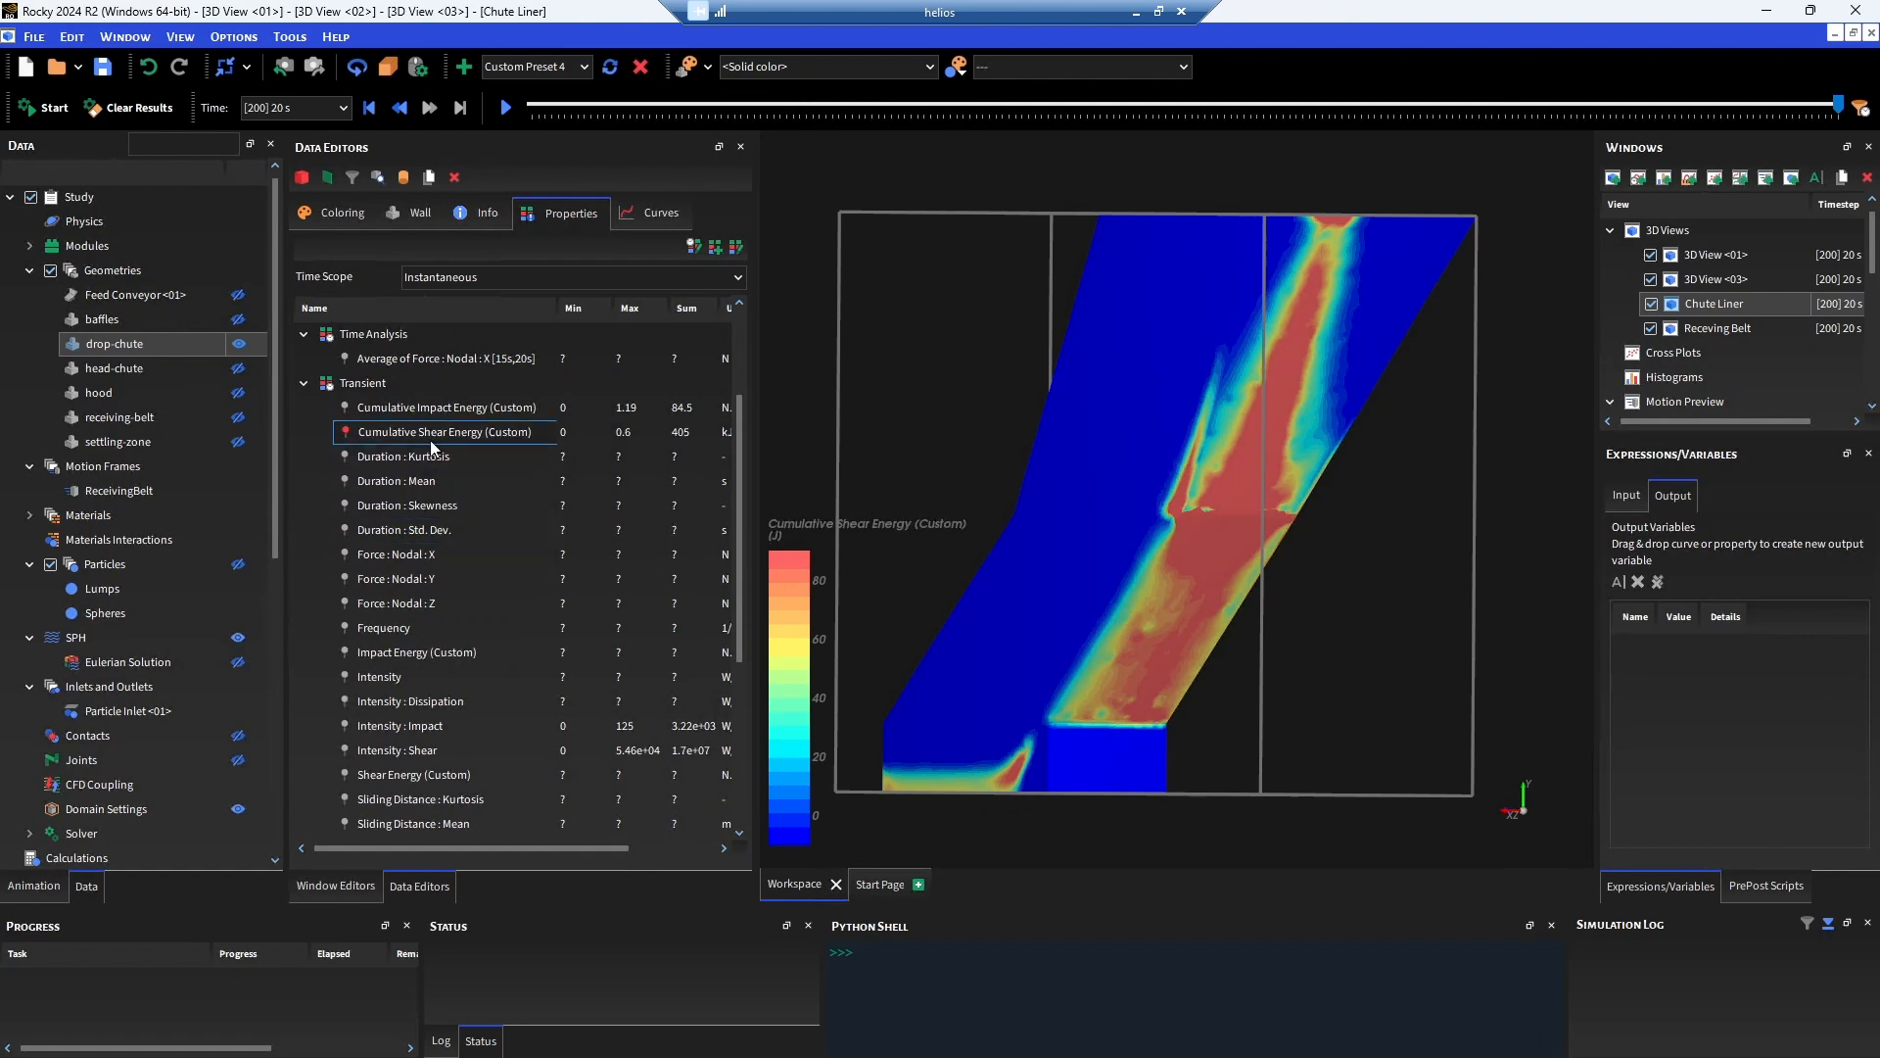
pyautogui.moveTo(431, 443)
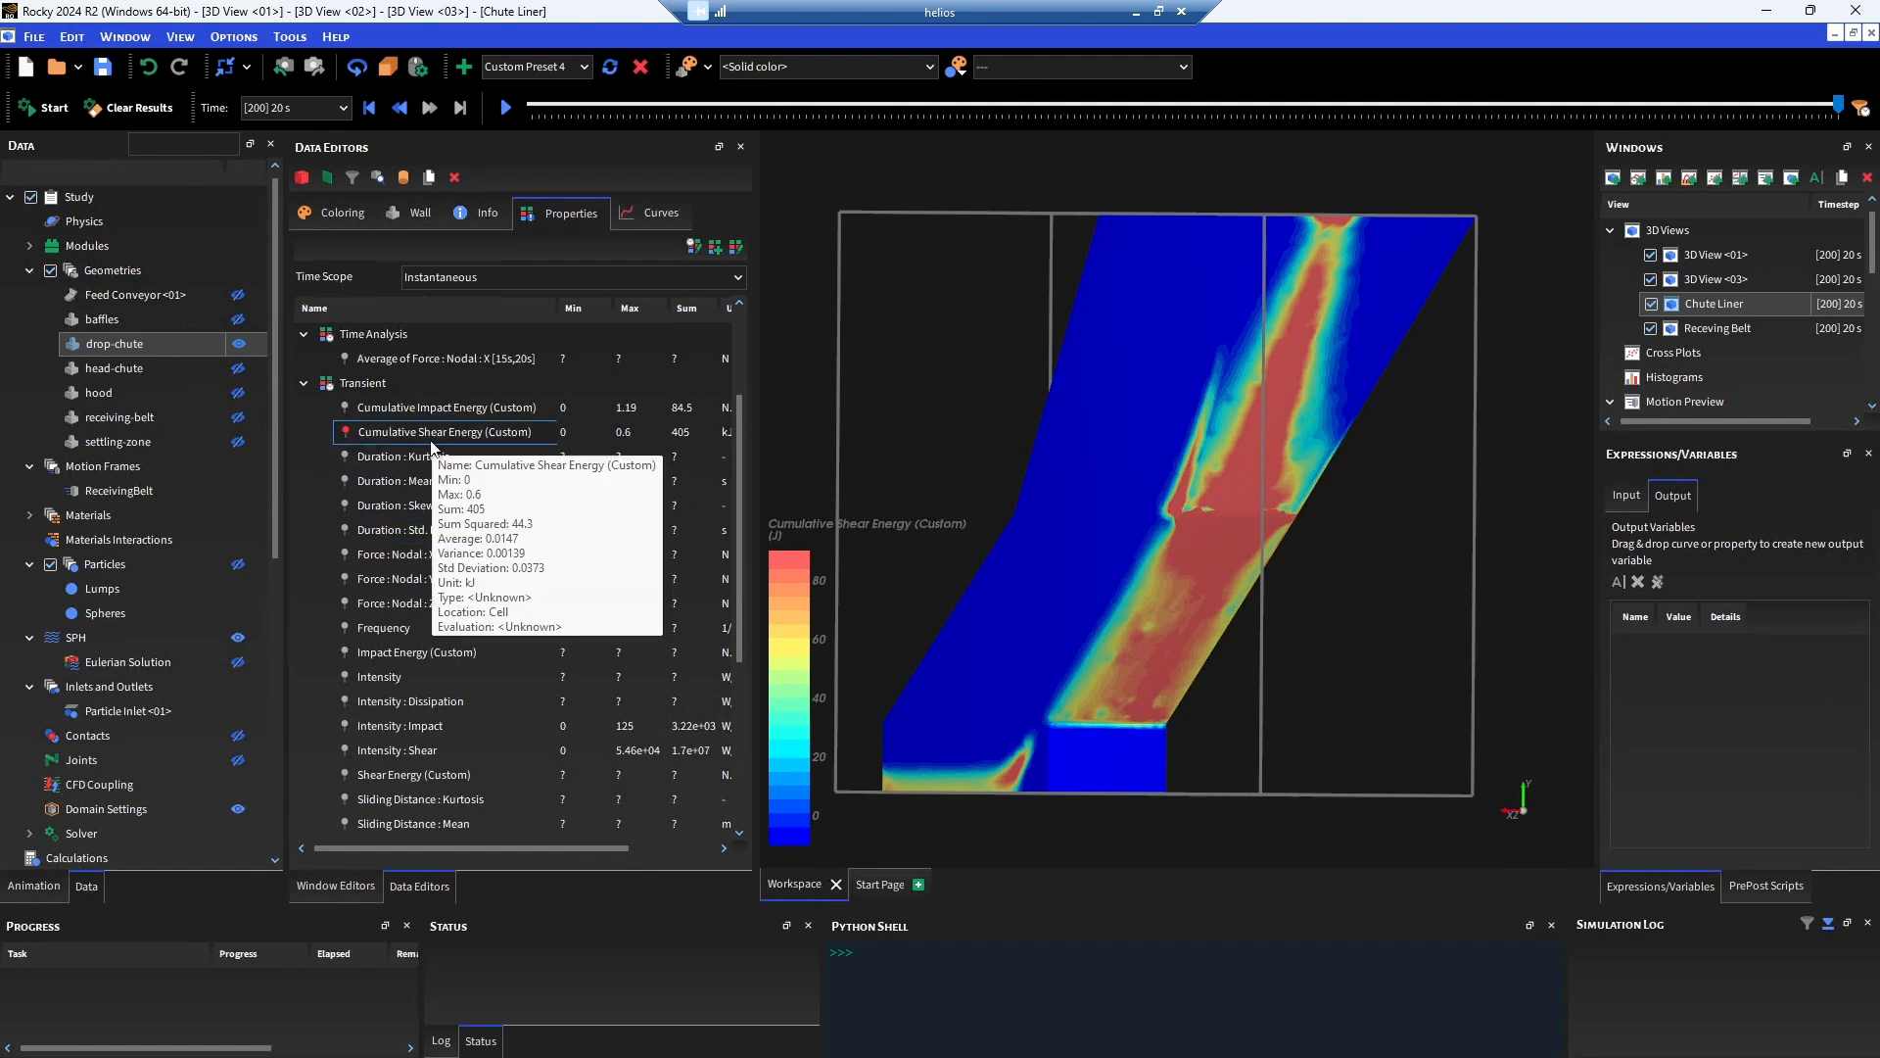
# Color the drop-chute faces by Cumulative Impact Energy (Custom).
pyautogui.click(351, 225)
pyautogui.click(495, 377)
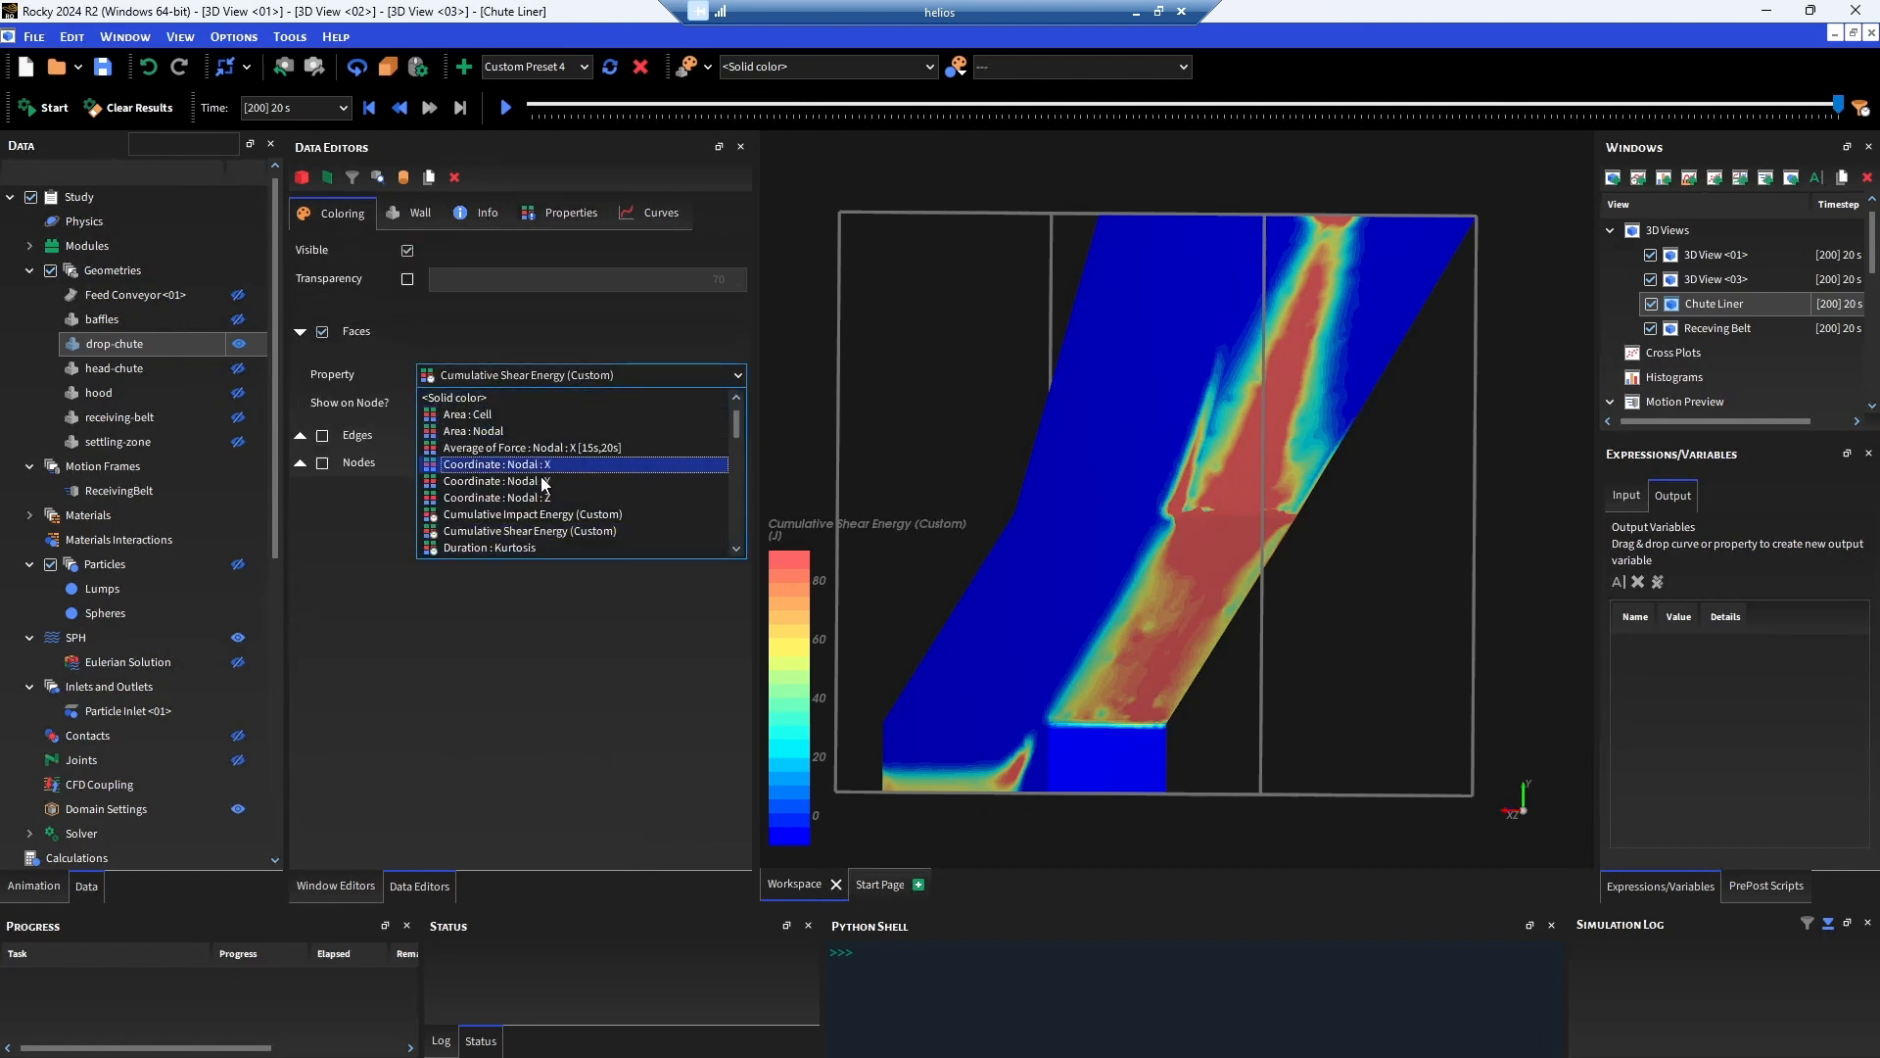
pyautogui.click(531, 514)
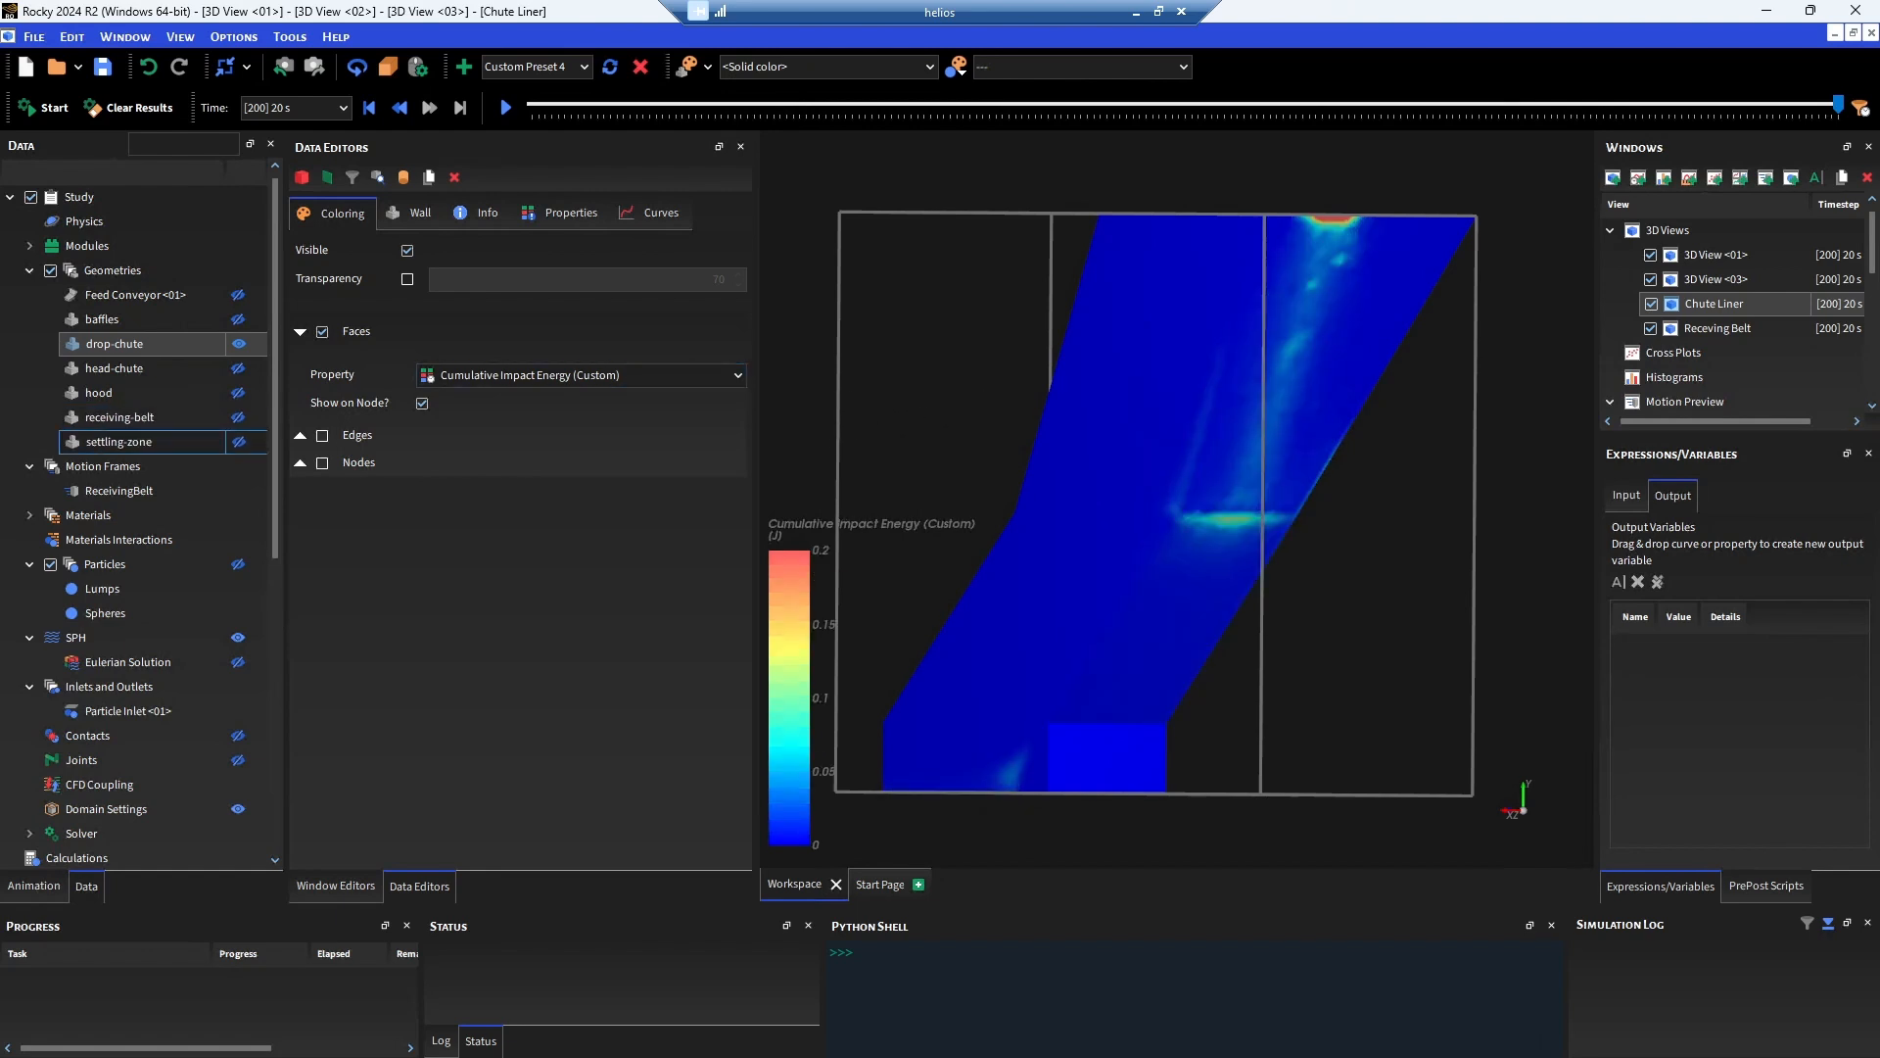
# Color the drop-chute faces by Cumulative Shear Energy (Custom) and examine the wear pattern from the opposite side.
pyautogui.click(626, 375)
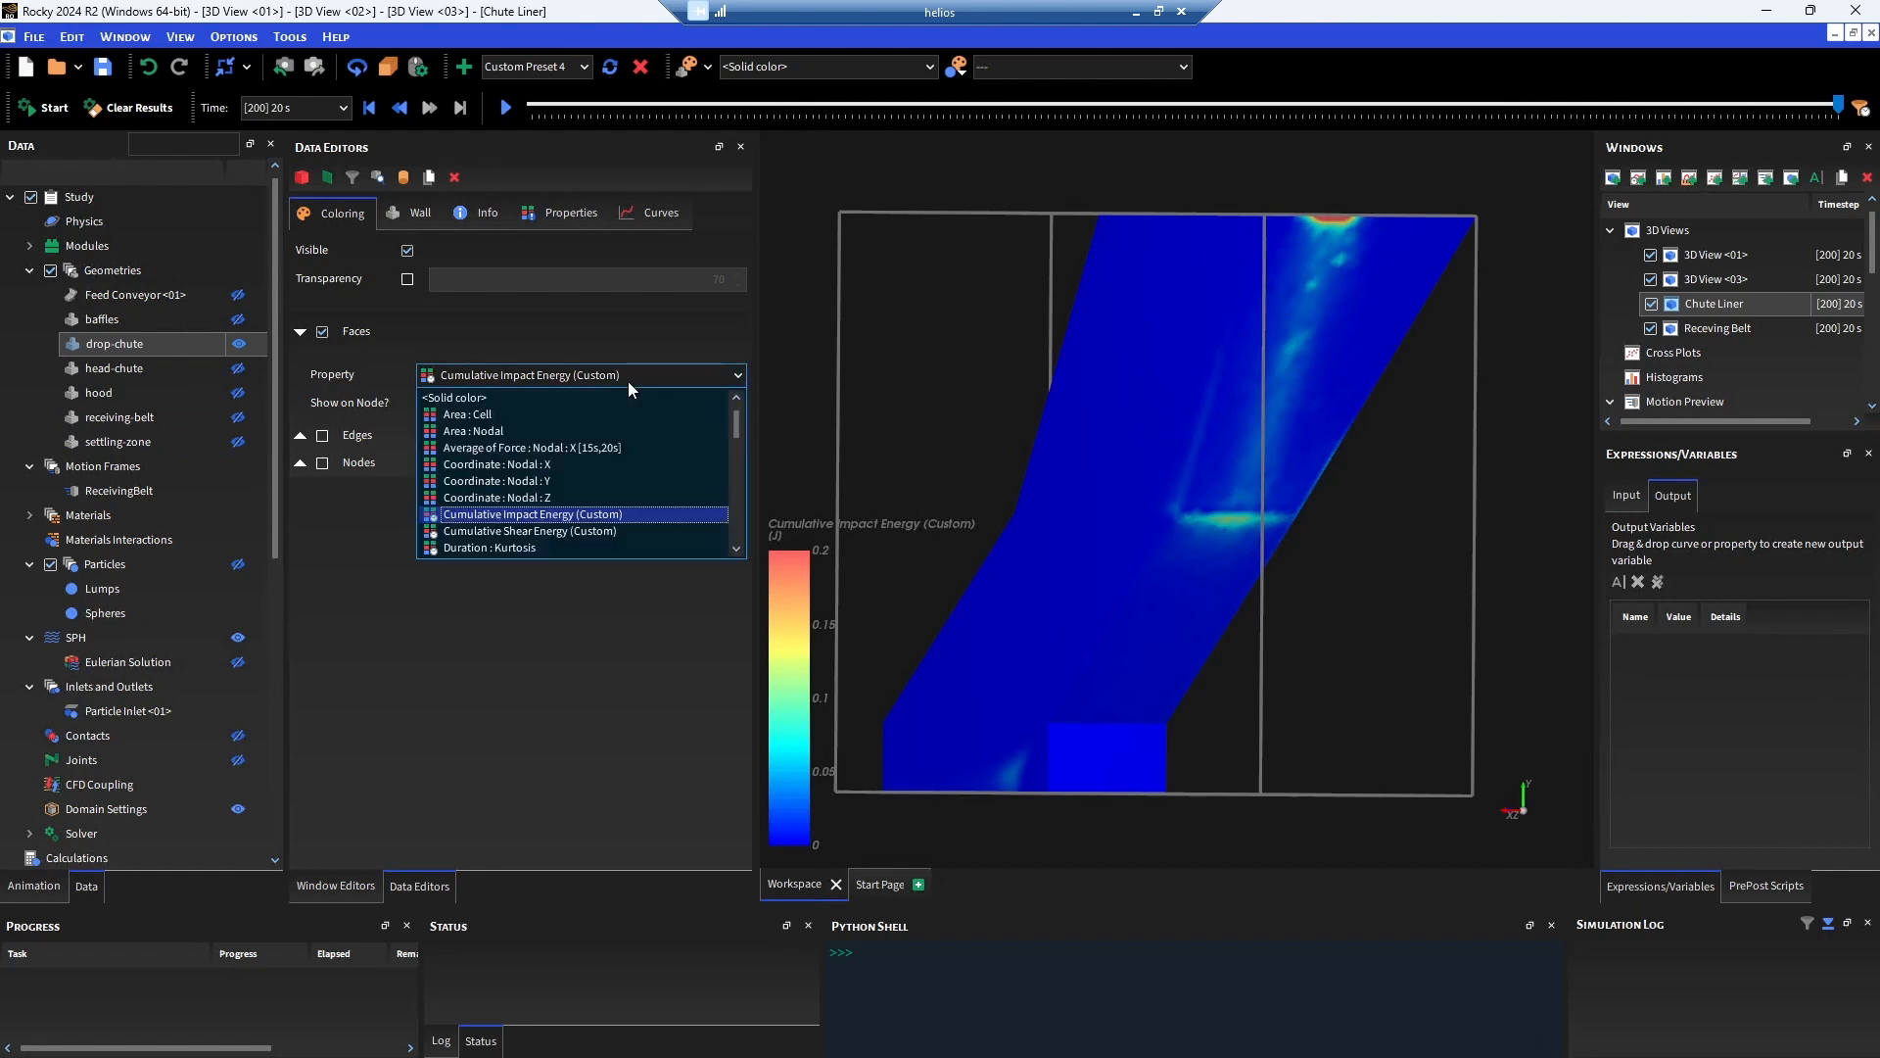
pyautogui.click(534, 531)
pyautogui.moveTo(1237, 495); pyautogui.dragTo(988, 441)
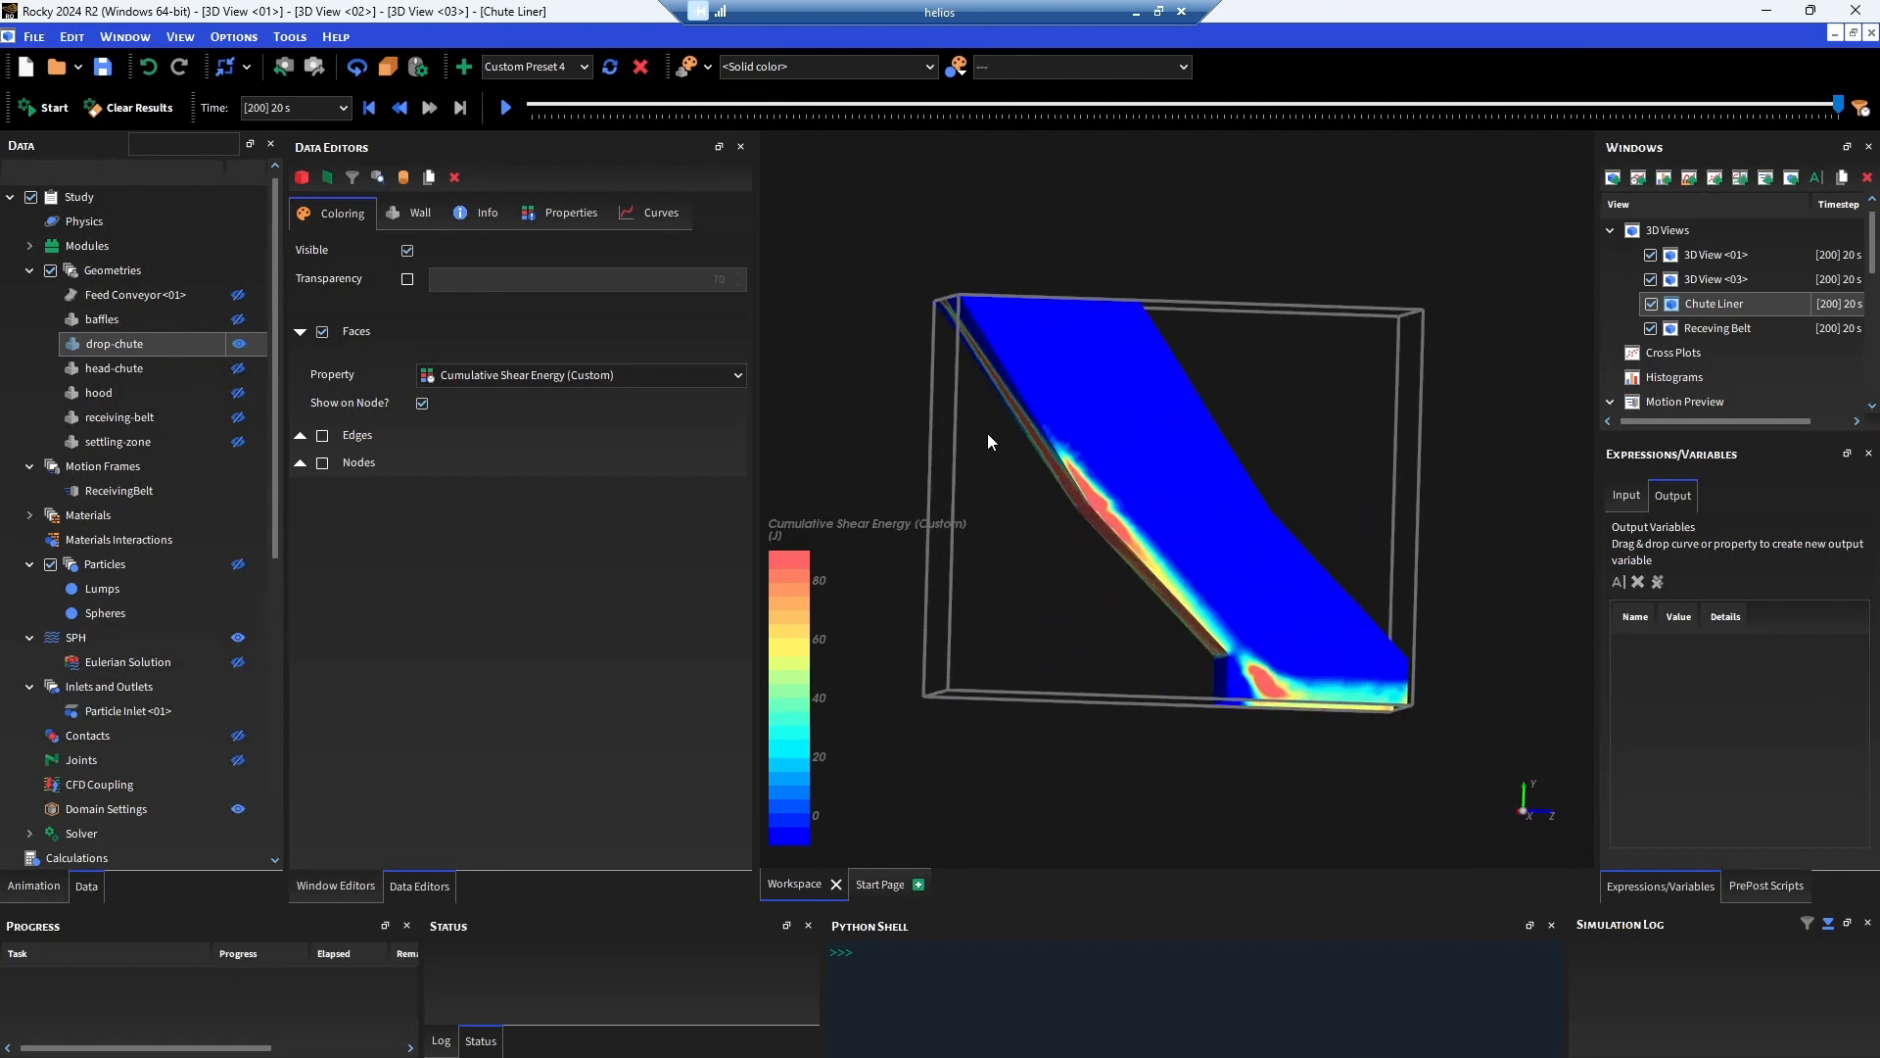
pyautogui.moveTo(988, 434); pyautogui.dragTo(1069, 467)
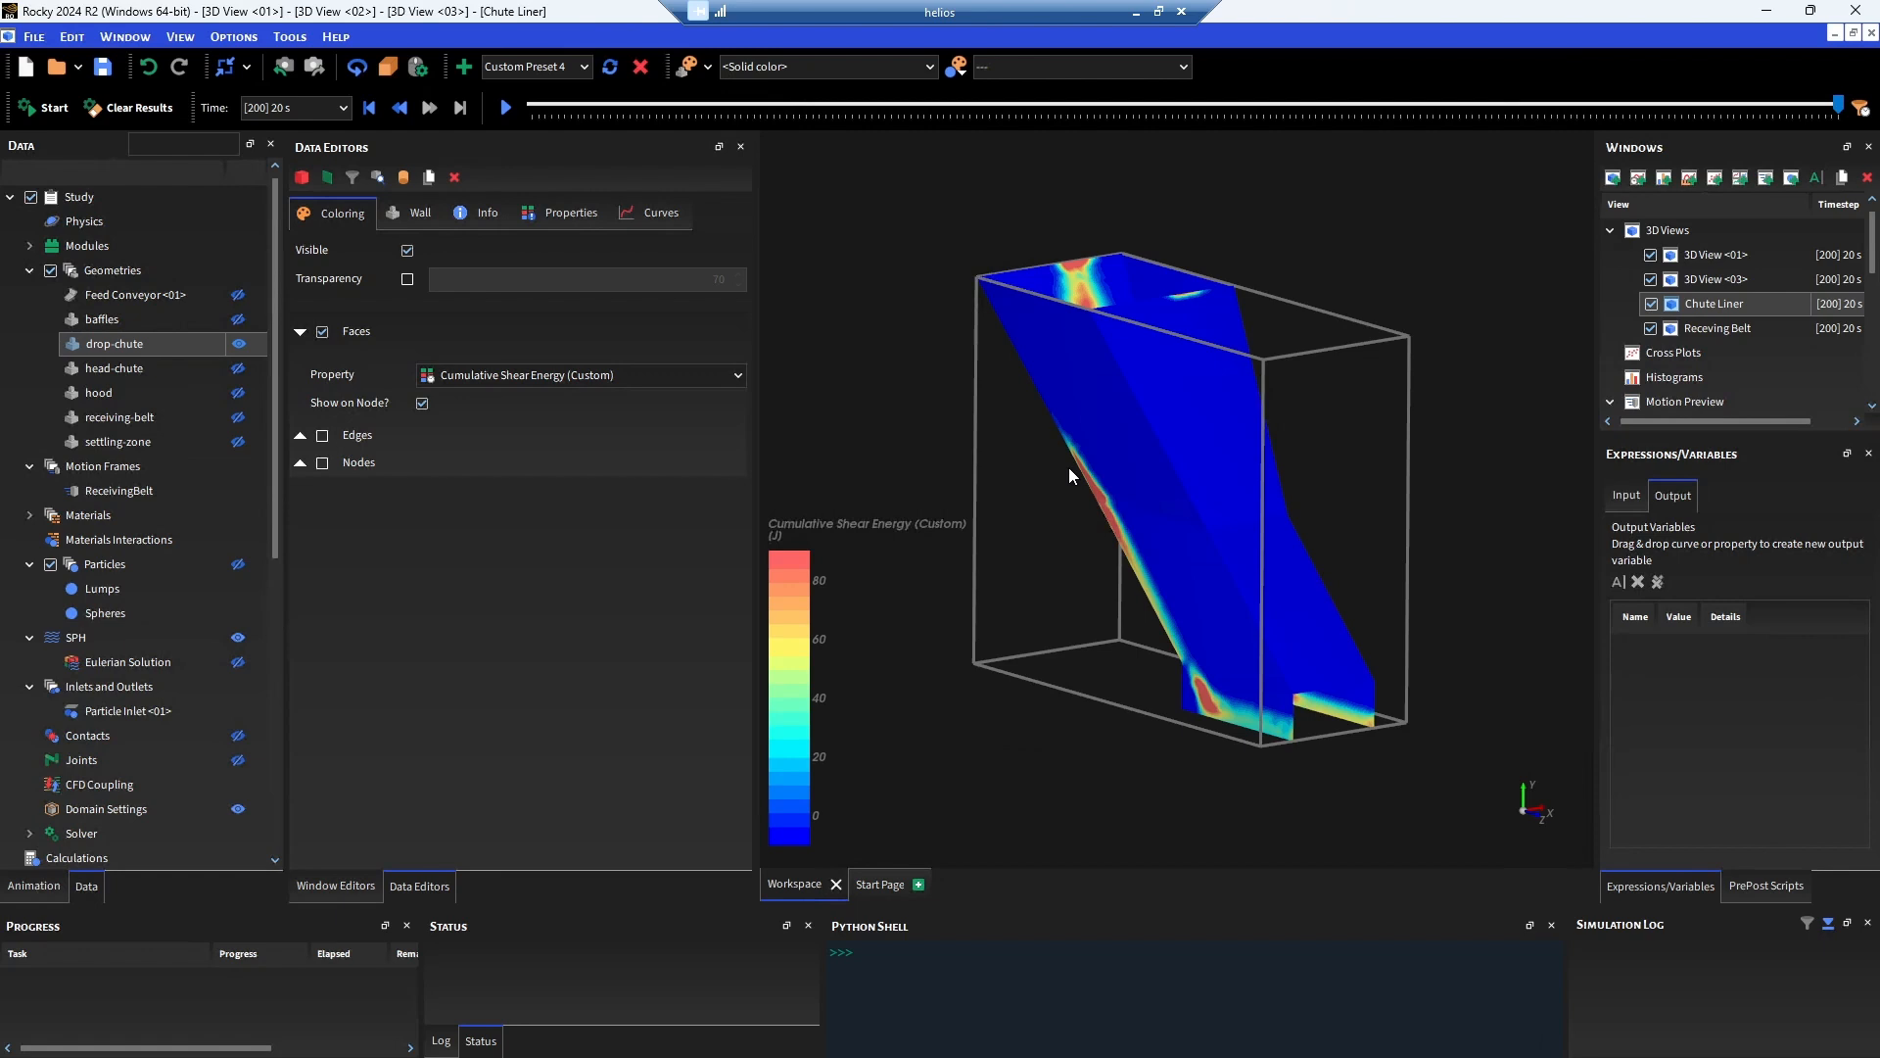
pyautogui.scroll(-2, 1070, 470)
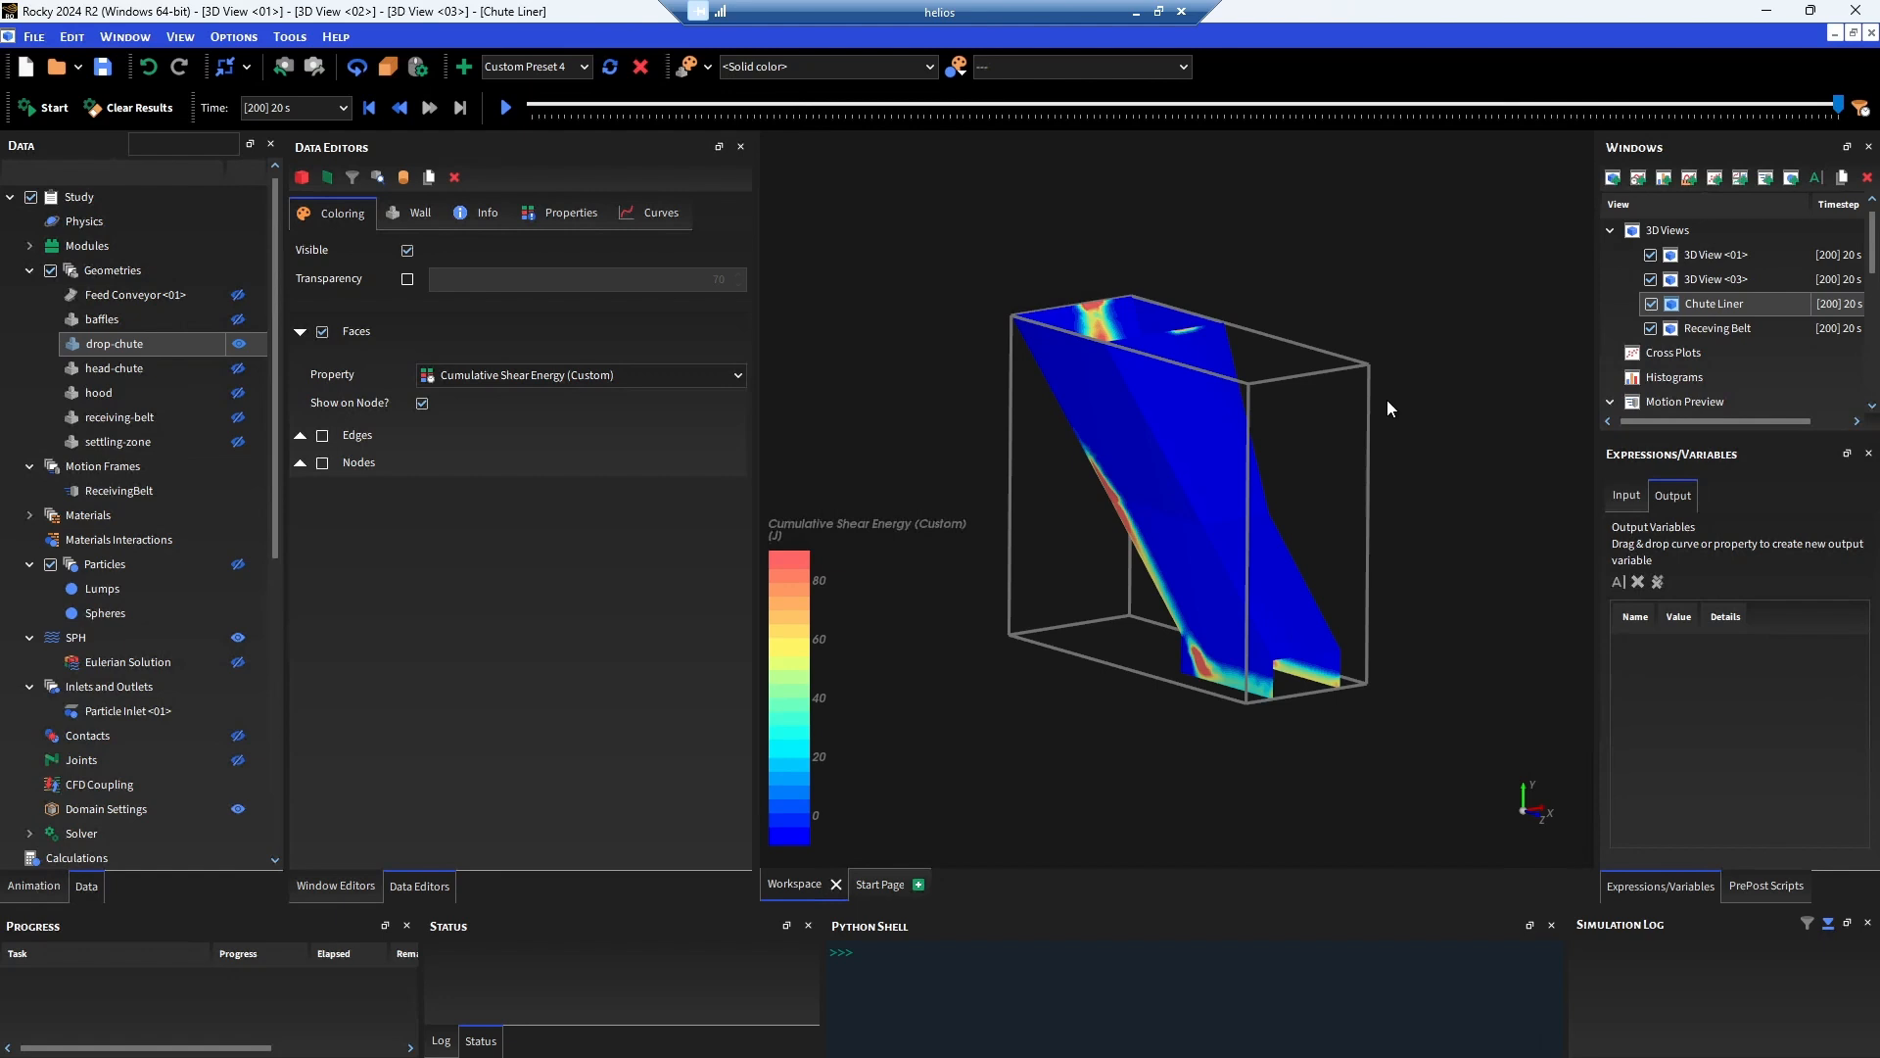
# Switch to 3D View <03> and hide the drop-chute so only the receiving belt is shown.
pyautogui.click(1719, 279)
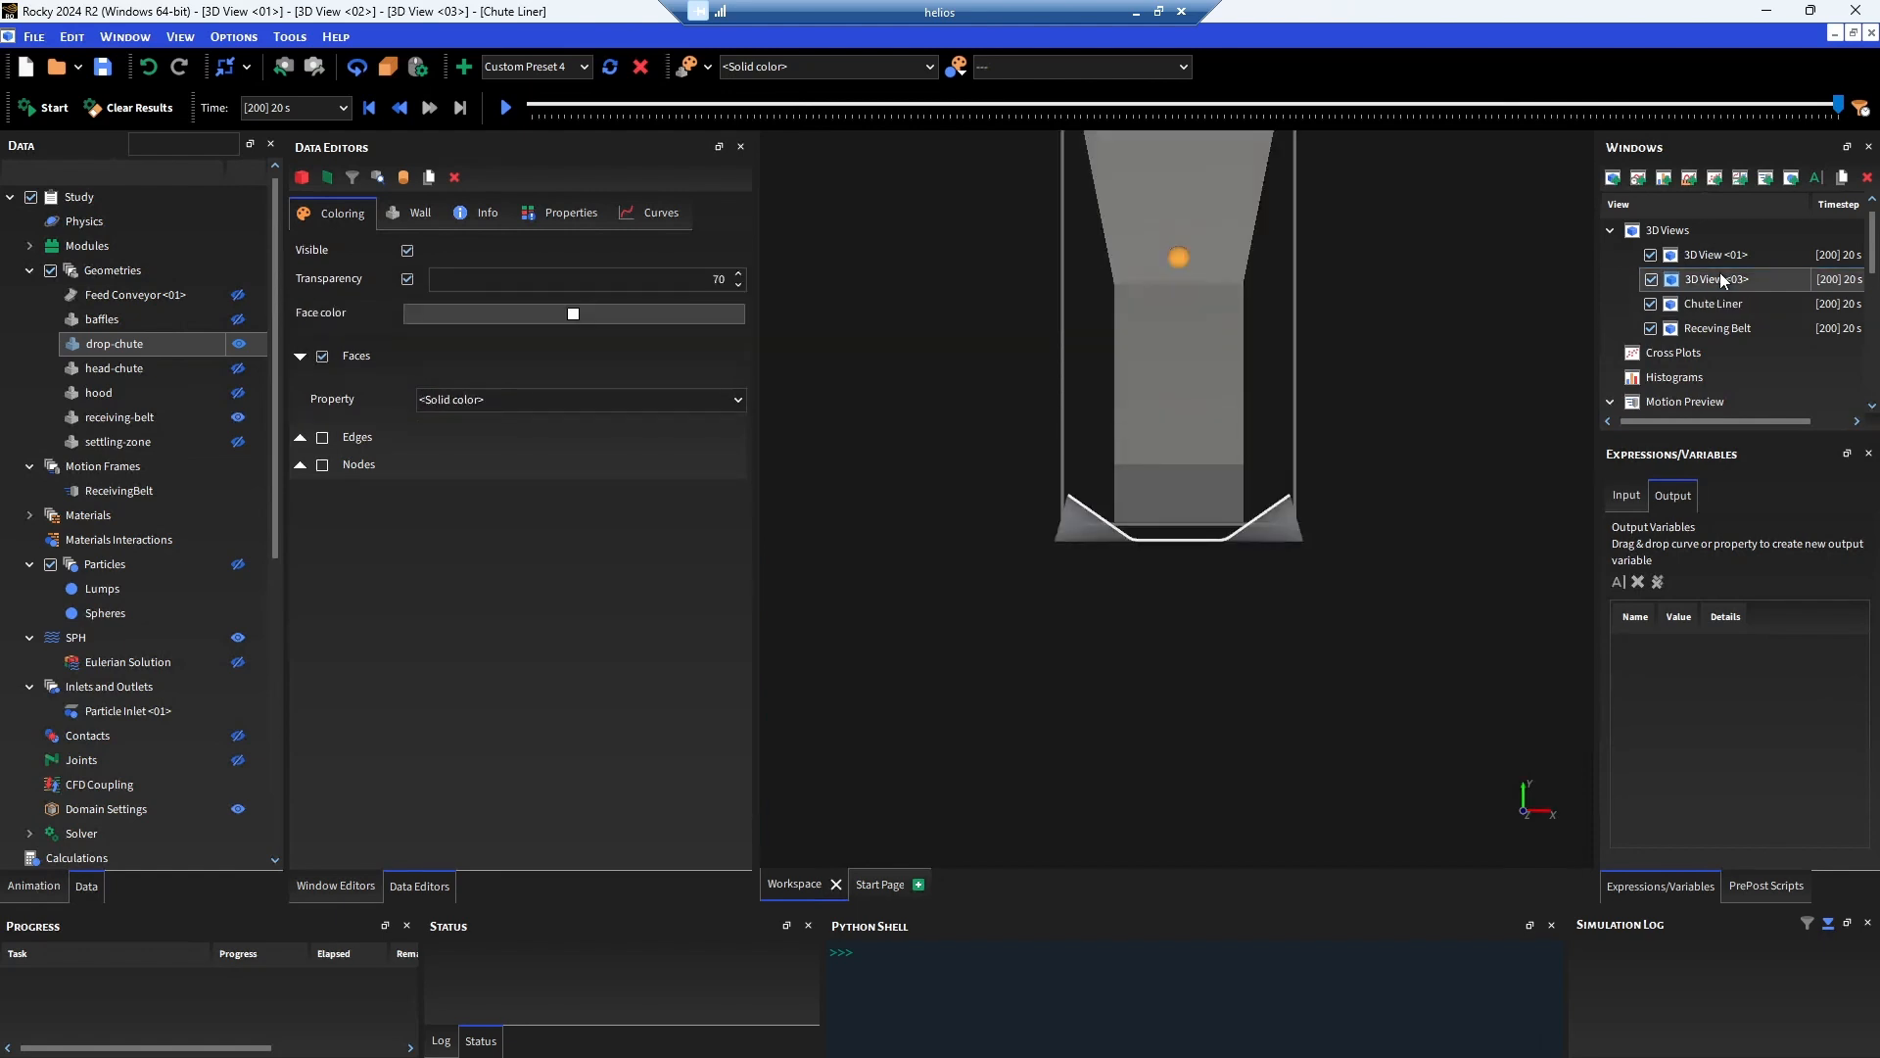
pyautogui.moveTo(1429, 331); pyautogui.dragTo(1374, 426)
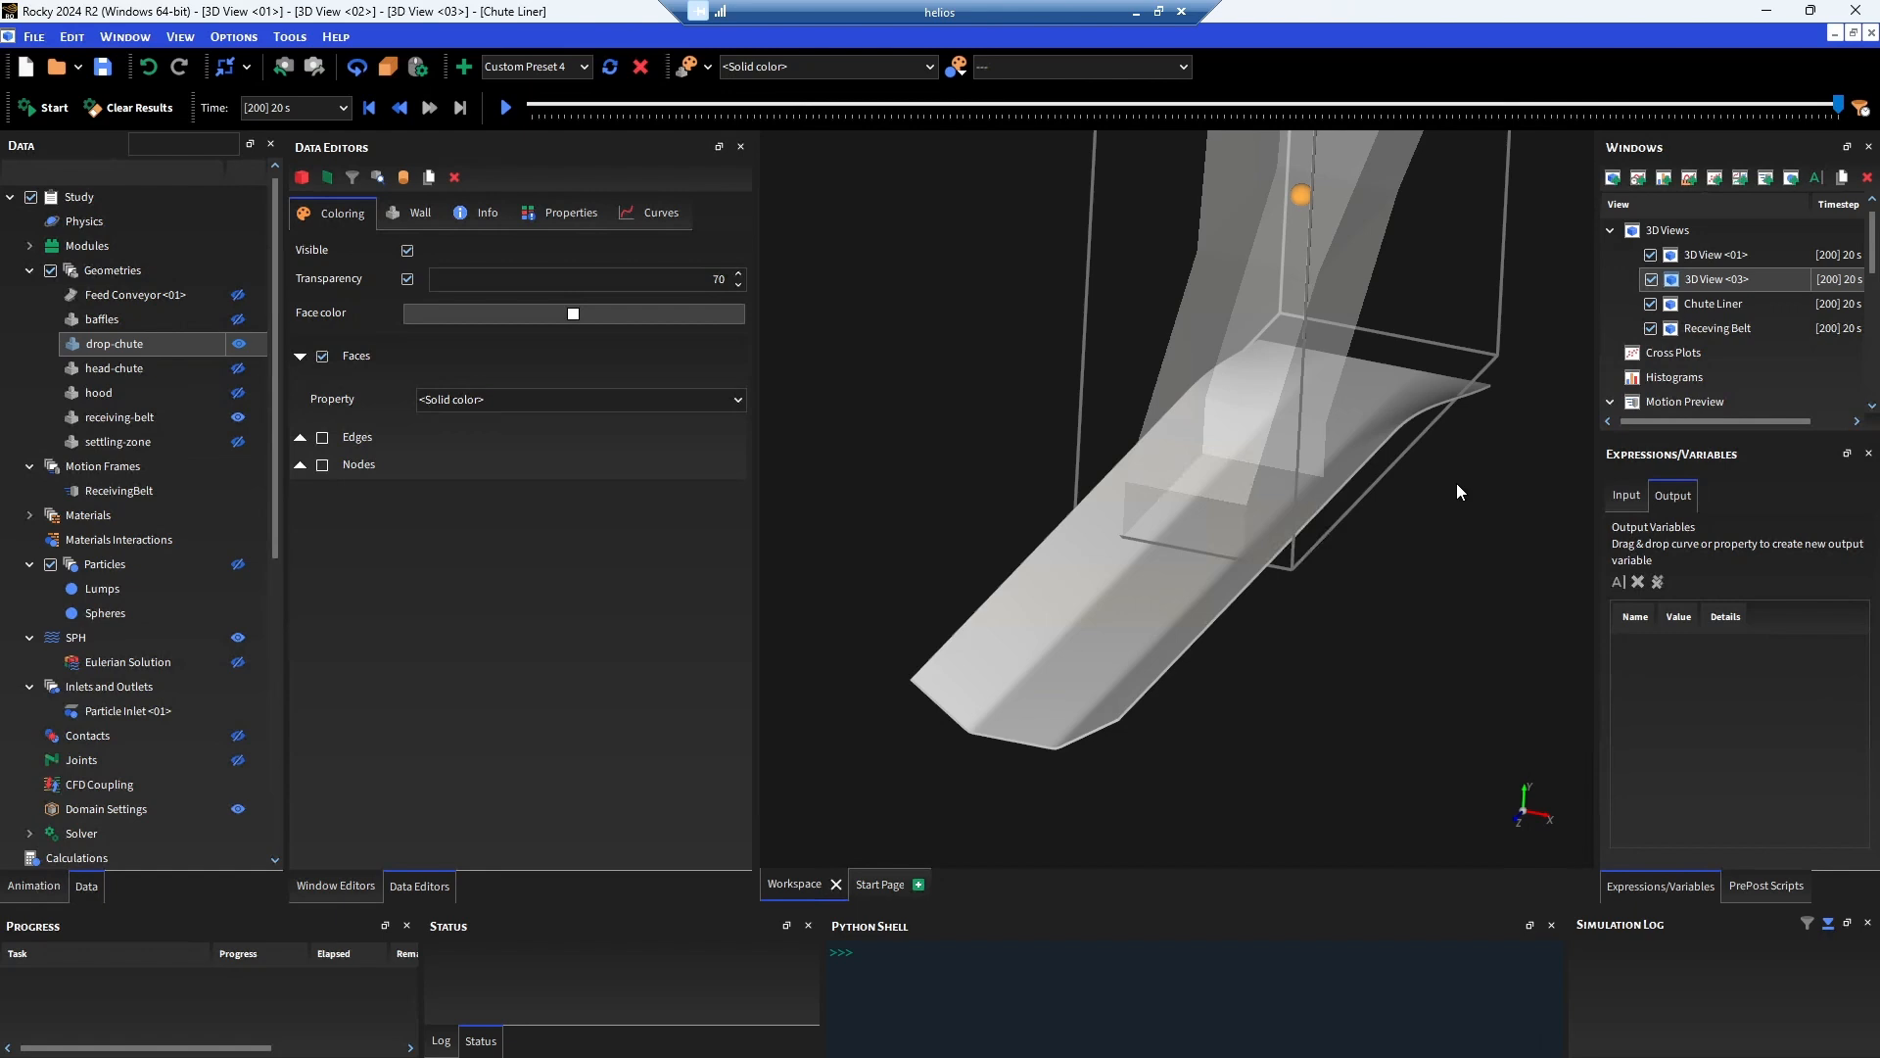
pyautogui.click(238, 344)
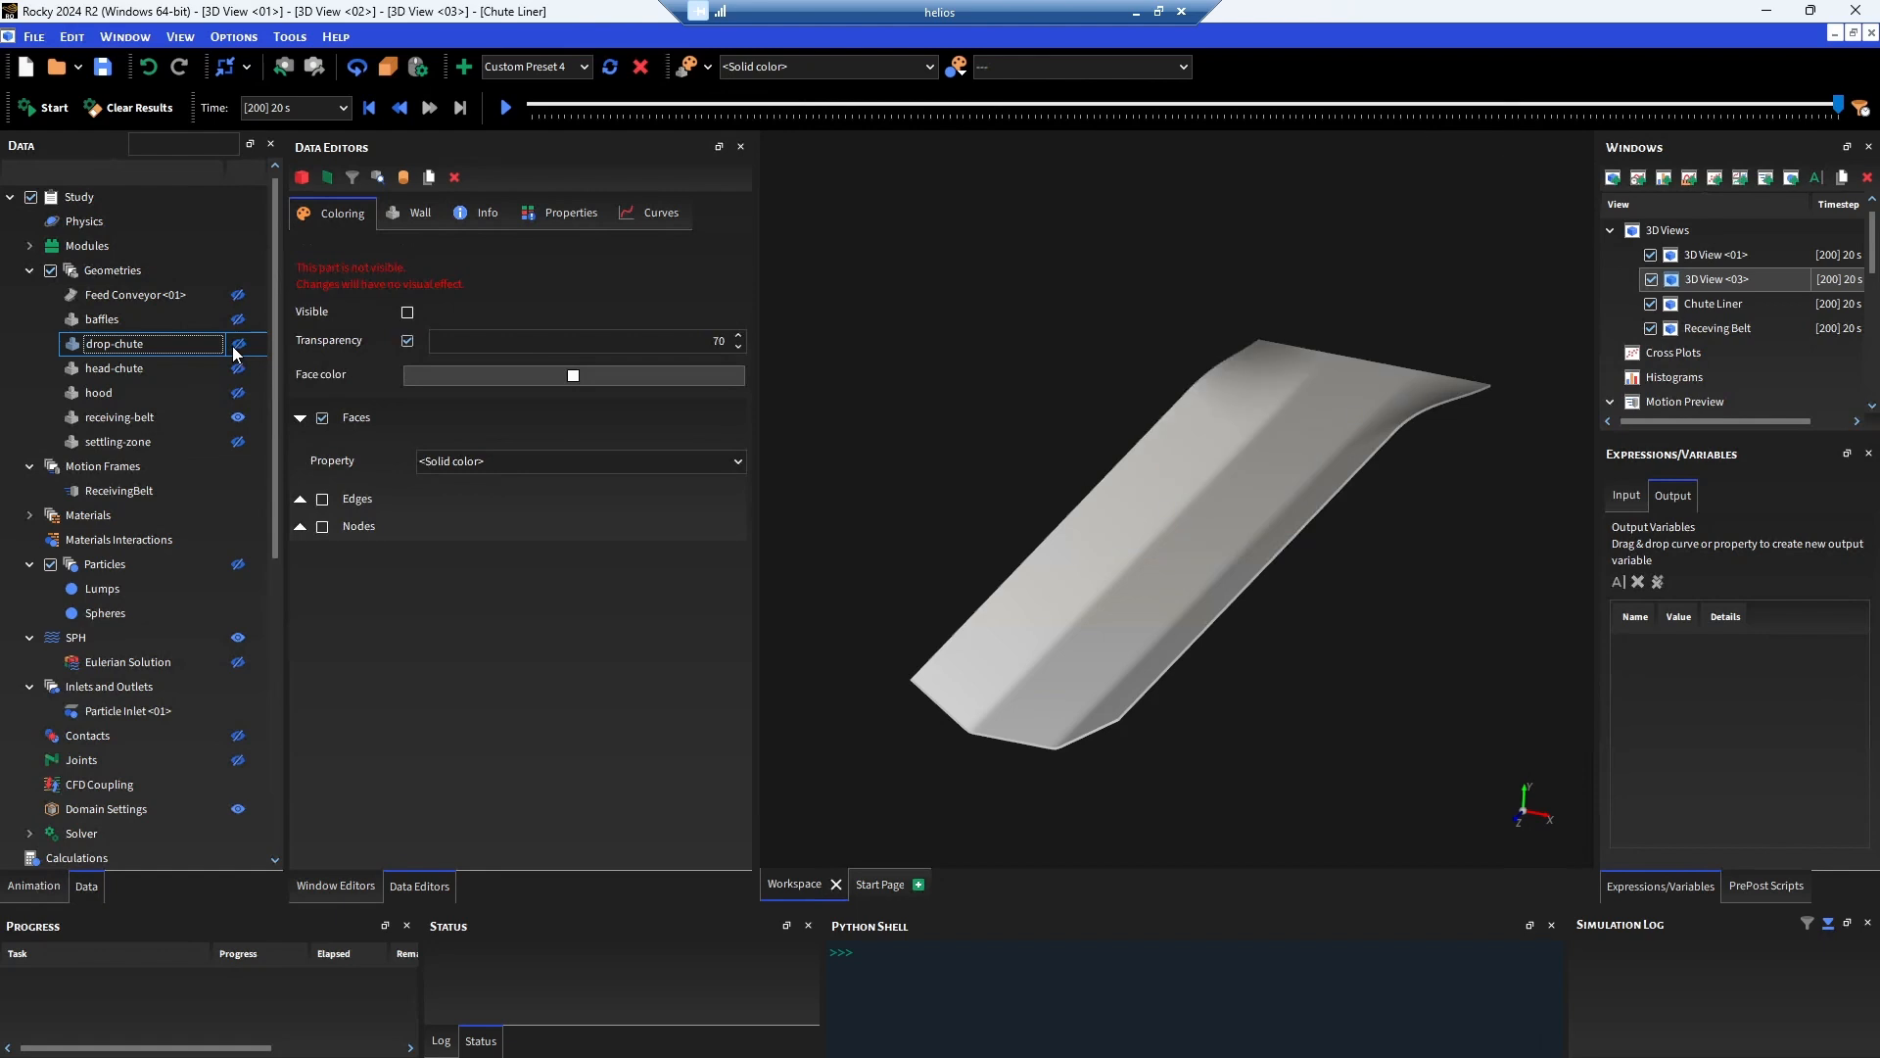
# Color the receiving-belt faces by Force : Nodal : Y and look at the loaded area from above.
pyautogui.click(176, 416)
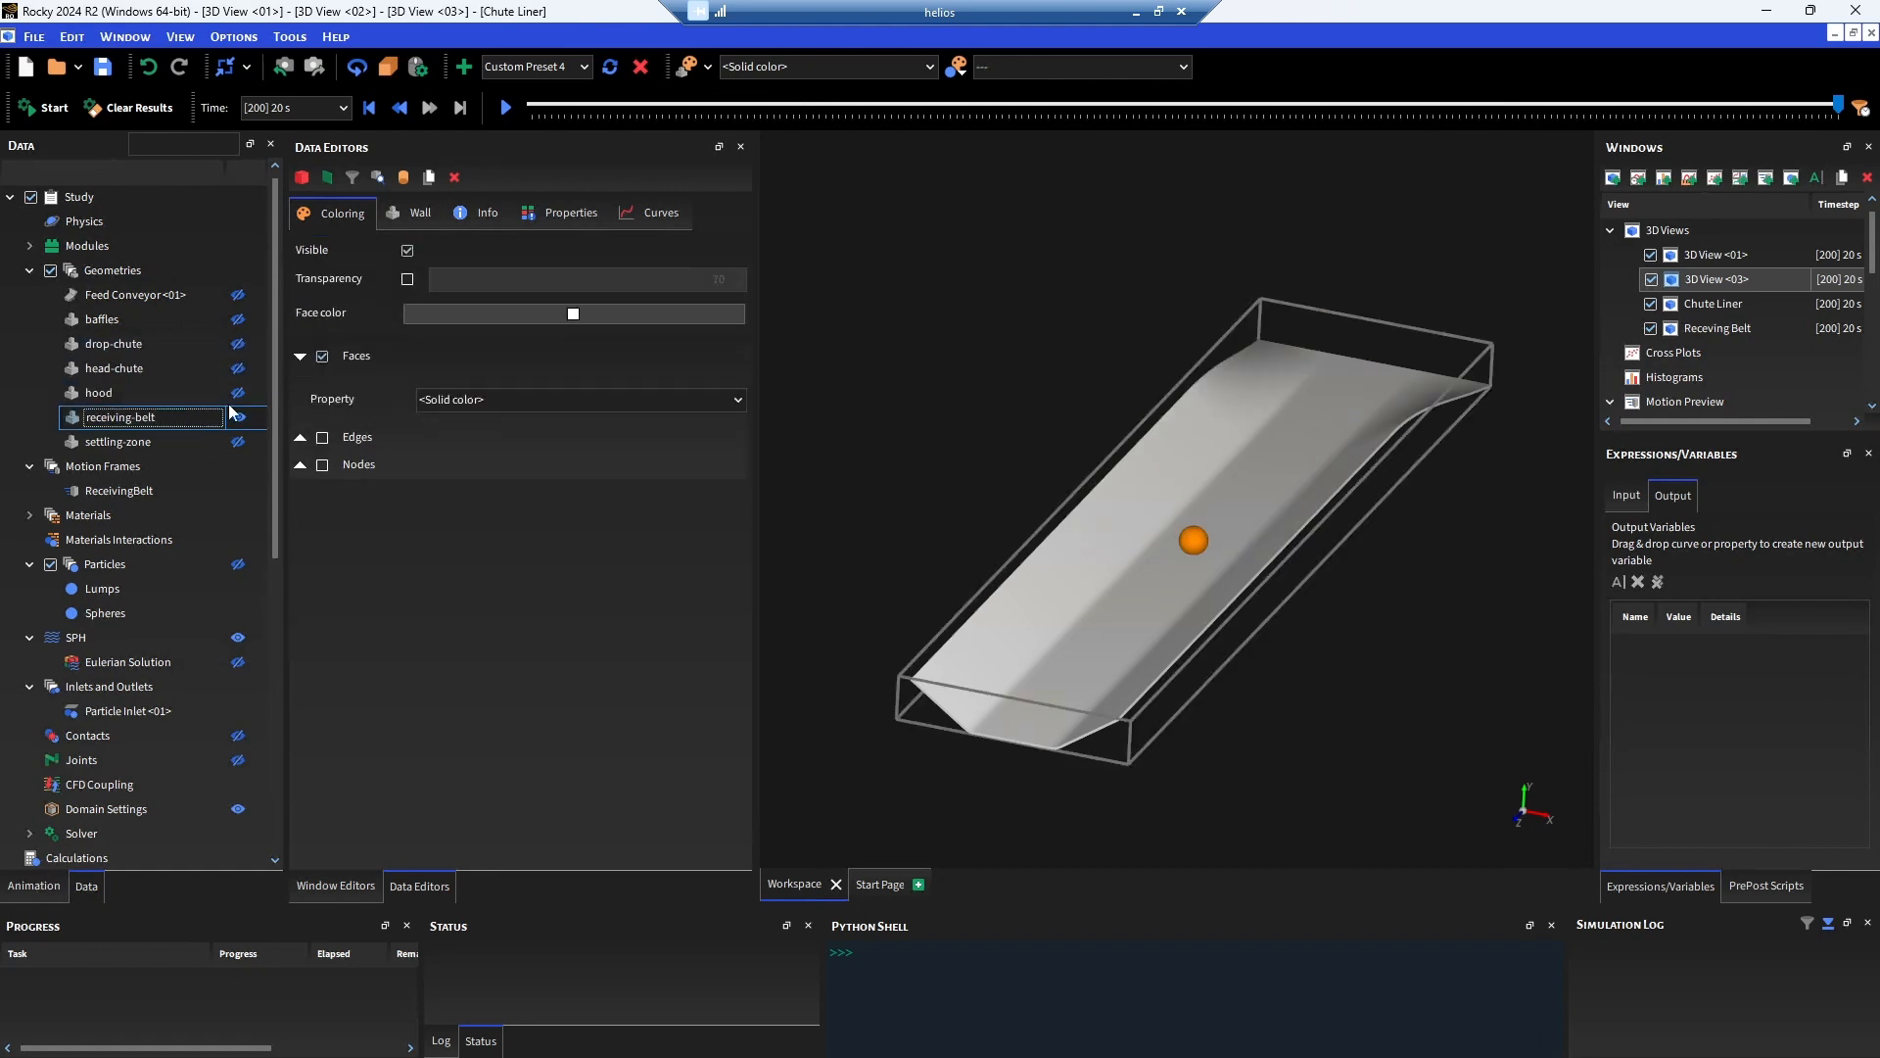
pyautogui.click(471, 401)
pyautogui.scroll(-5, 527, 468)
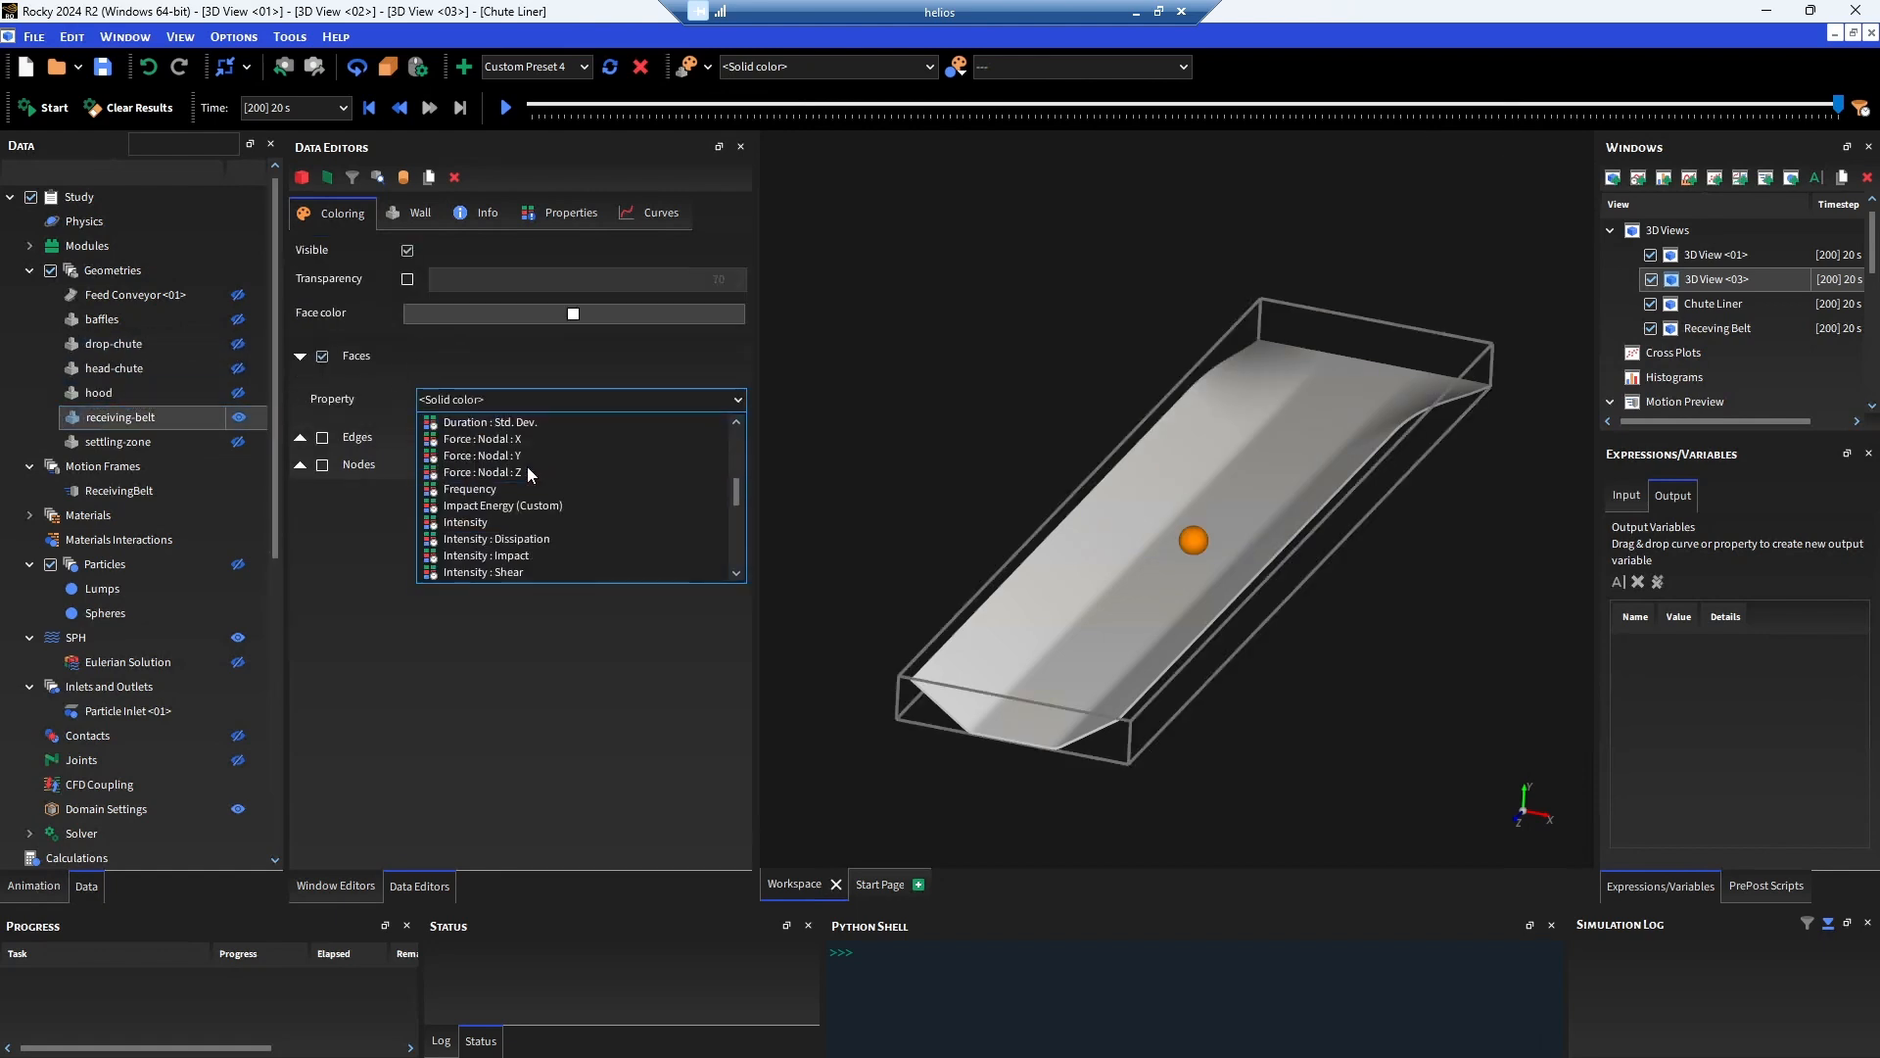
pyautogui.scroll(-6, 526, 467)
pyautogui.scroll(6, 527, 467)
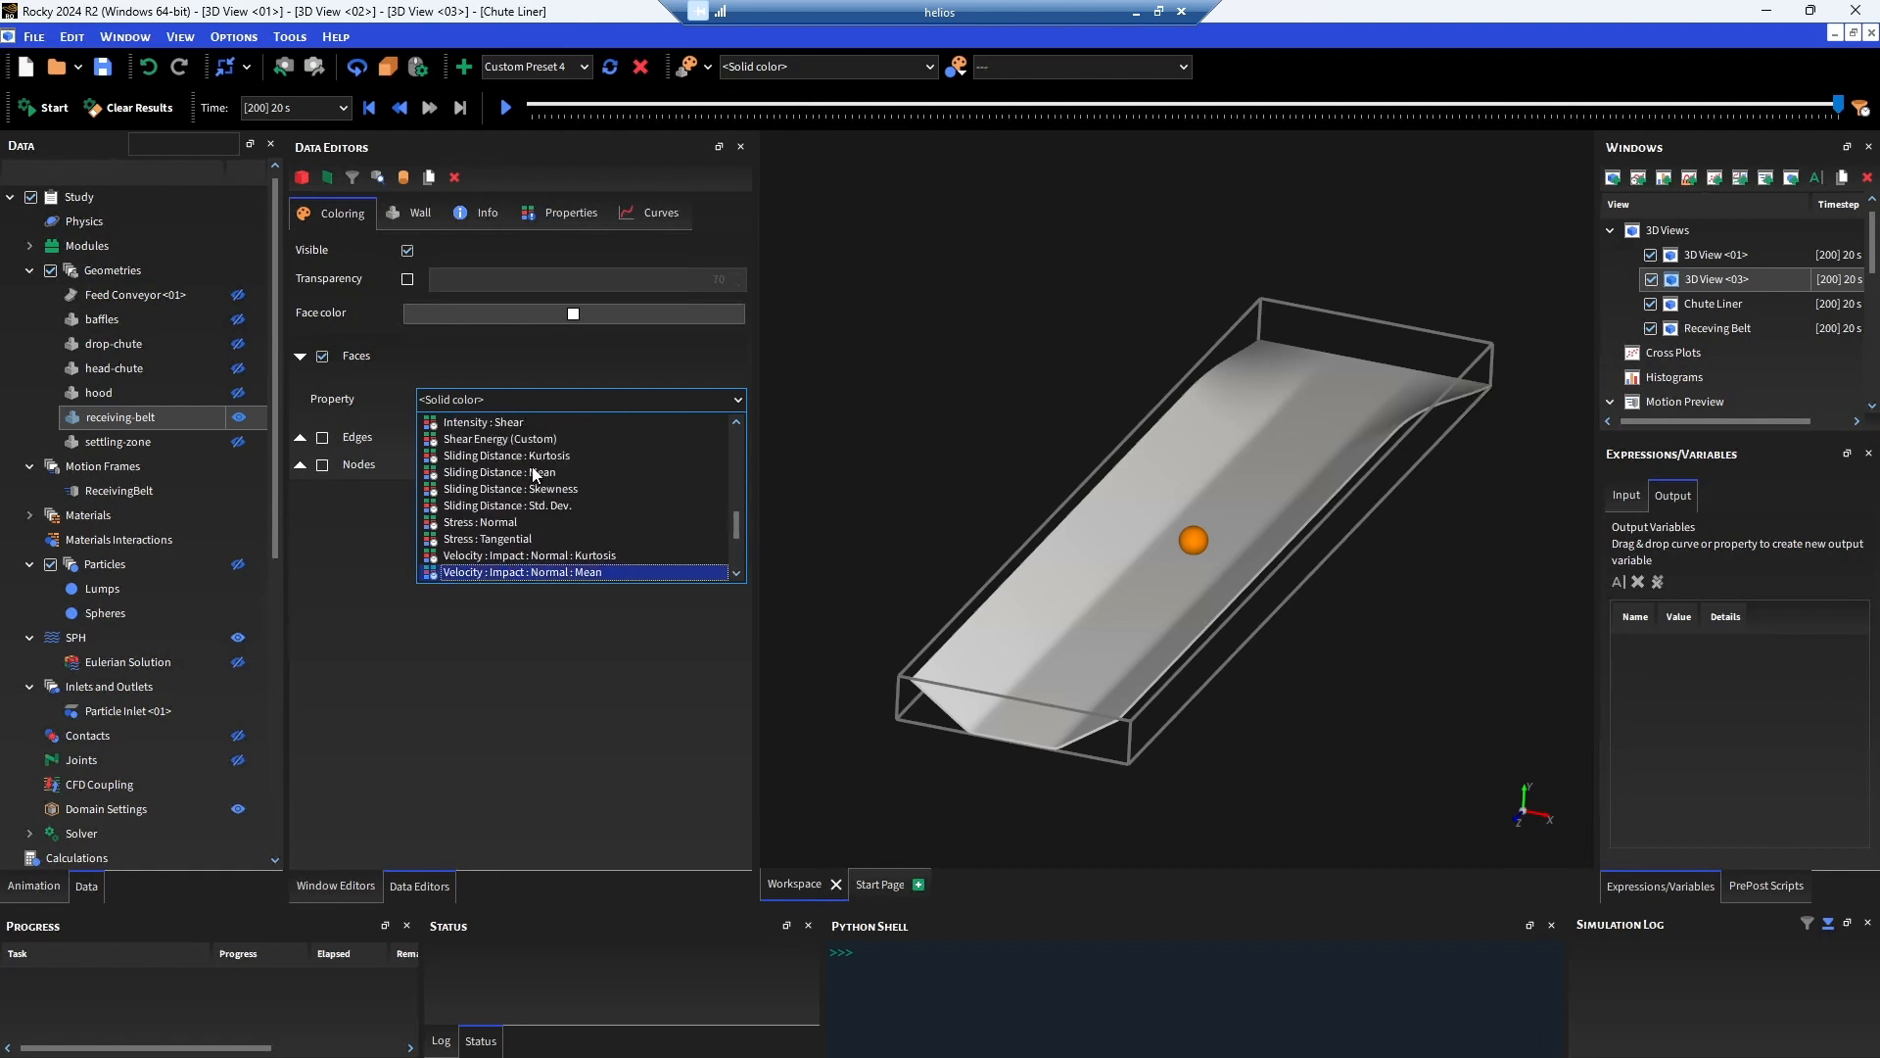
pyautogui.scroll(2, 532, 466)
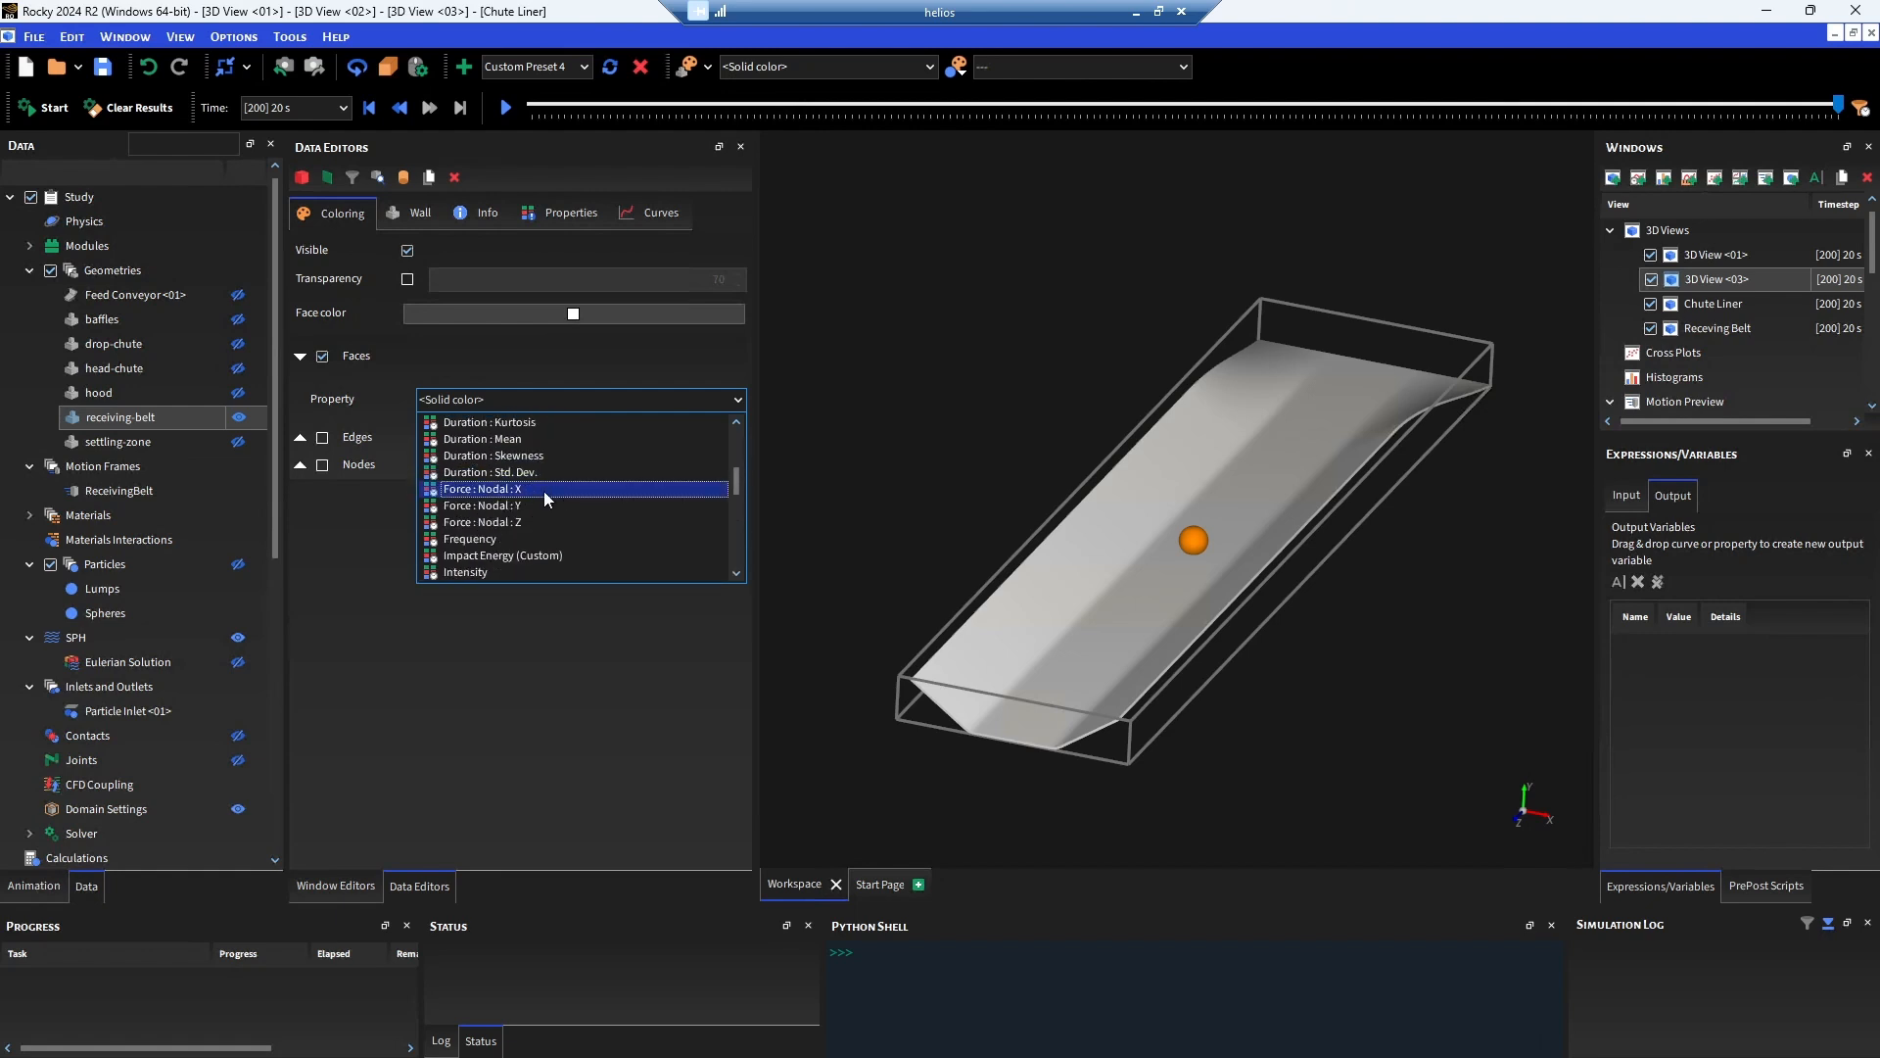
pyautogui.click(531, 505)
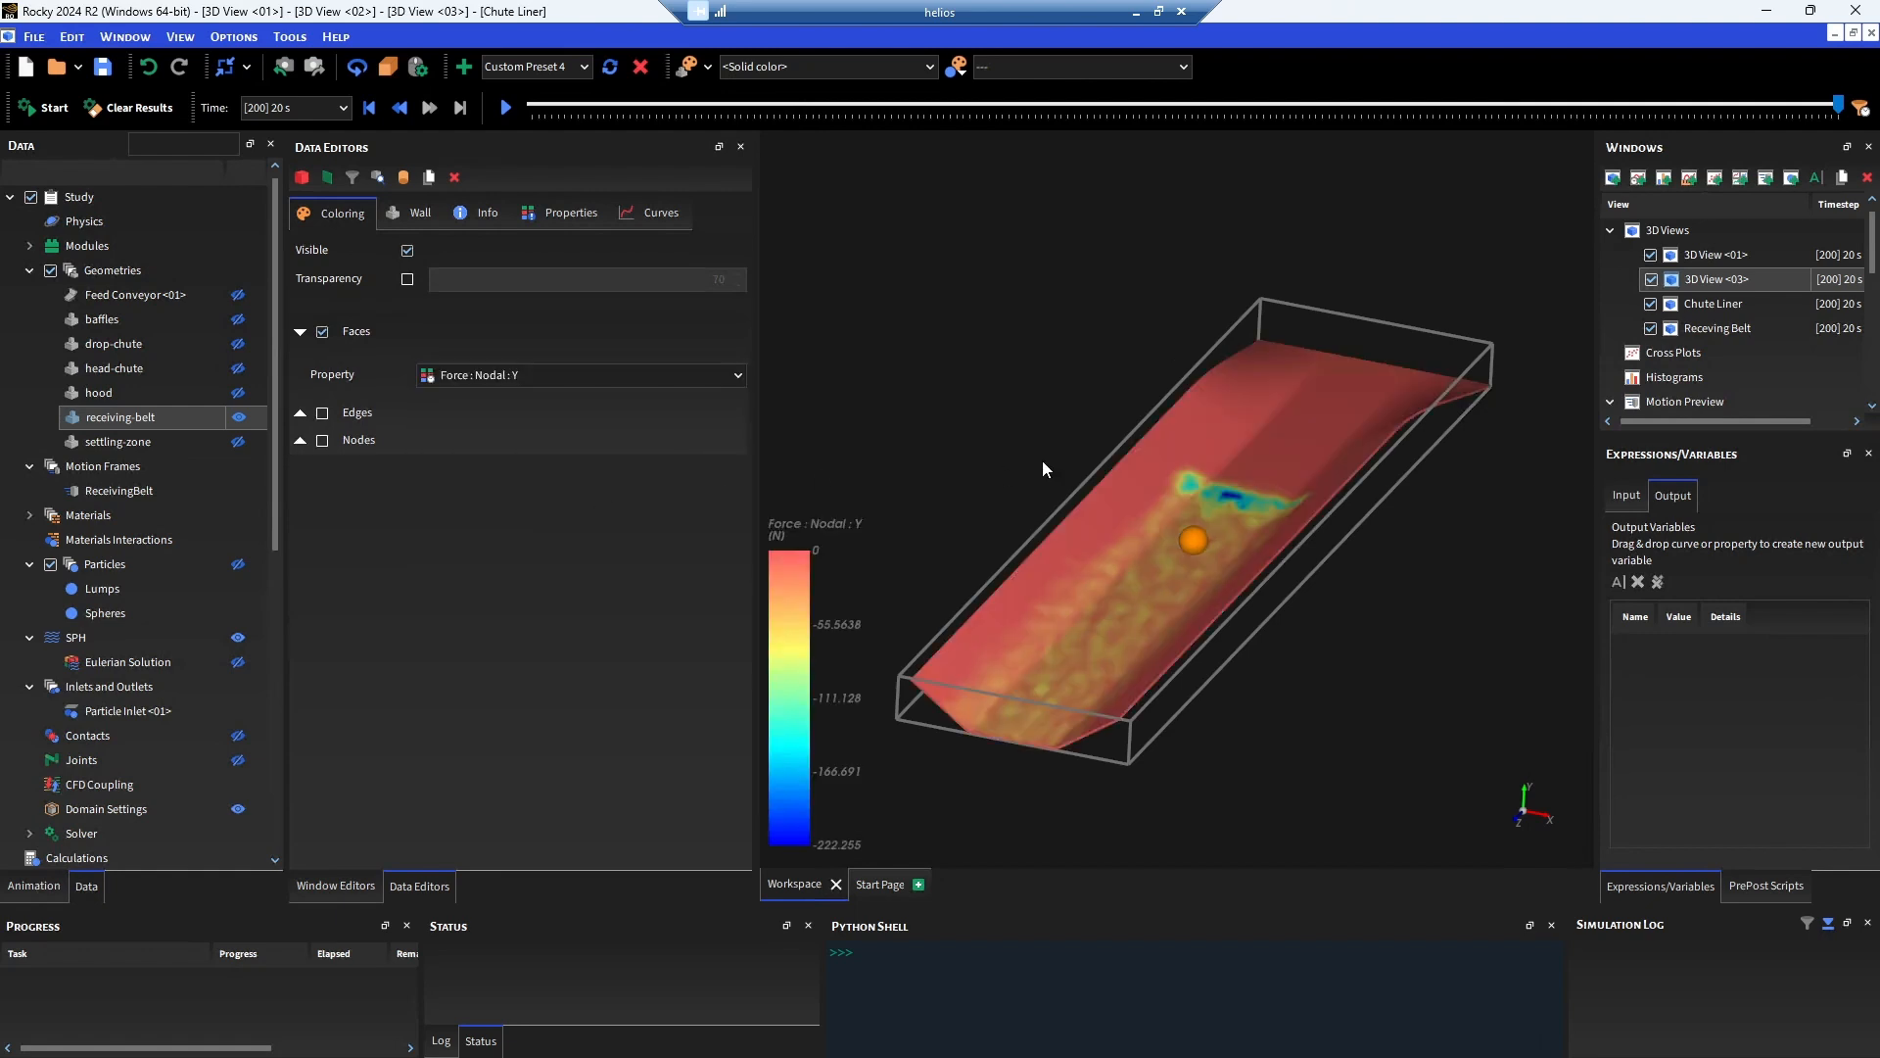
pyautogui.moveTo(1028, 411); pyautogui.dragTo(977, 436)
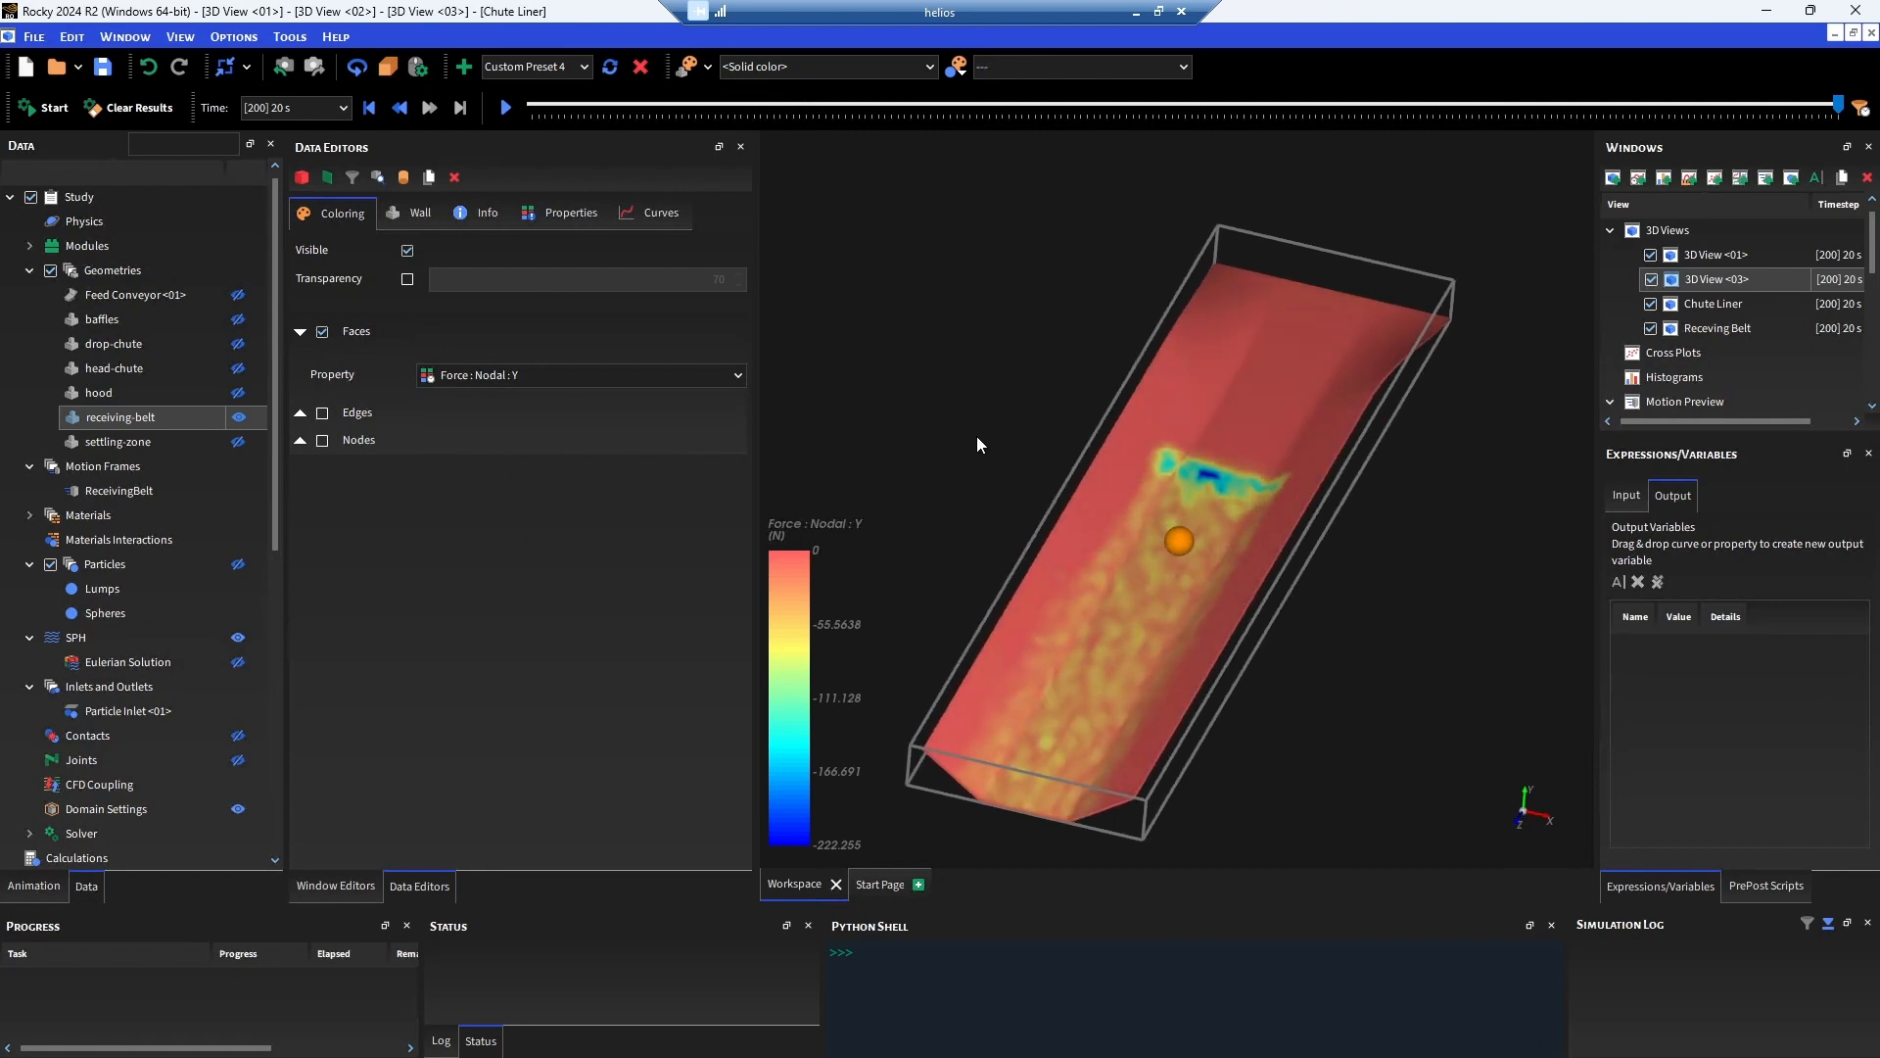
# Color the receiving-belt faces by Force : Nodal : X and examine the lateral loading along both edges.
pyautogui.click(525, 375)
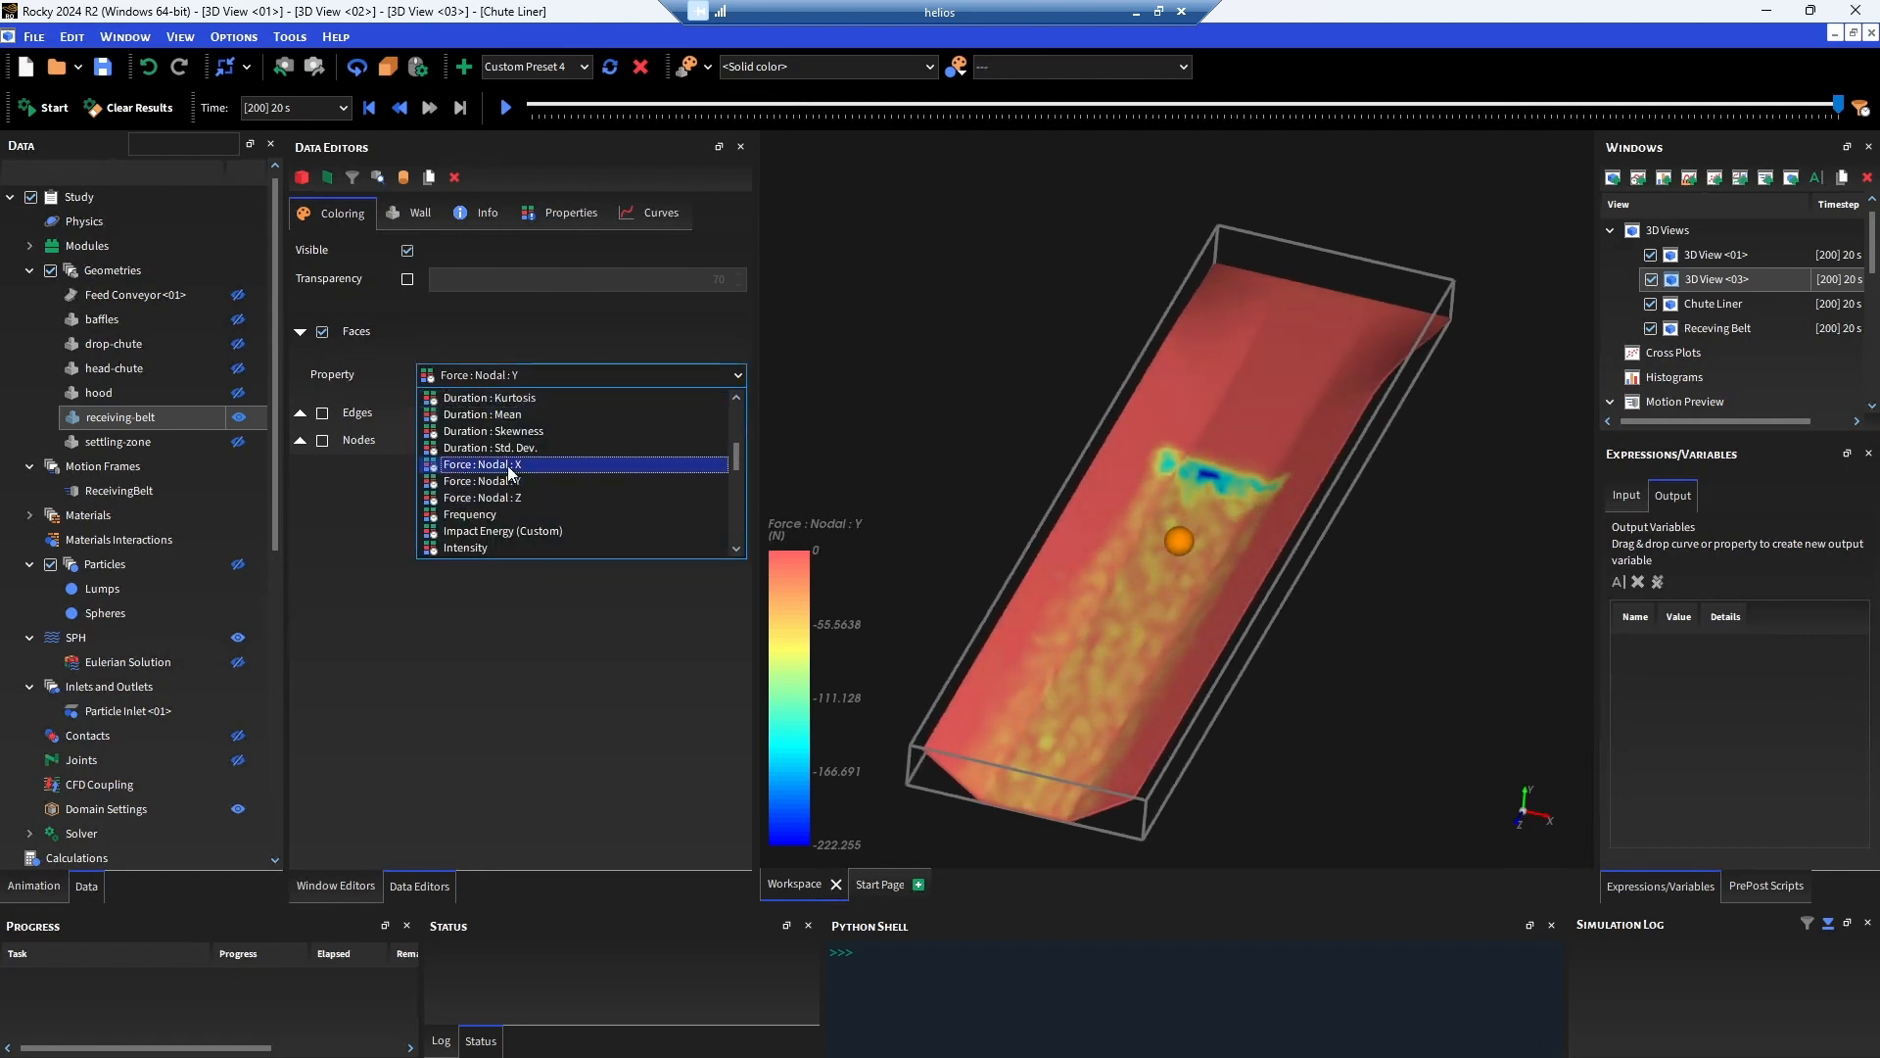
pyautogui.click(511, 465)
pyautogui.moveTo(974, 420); pyautogui.dragTo(1005, 369, button='middle')
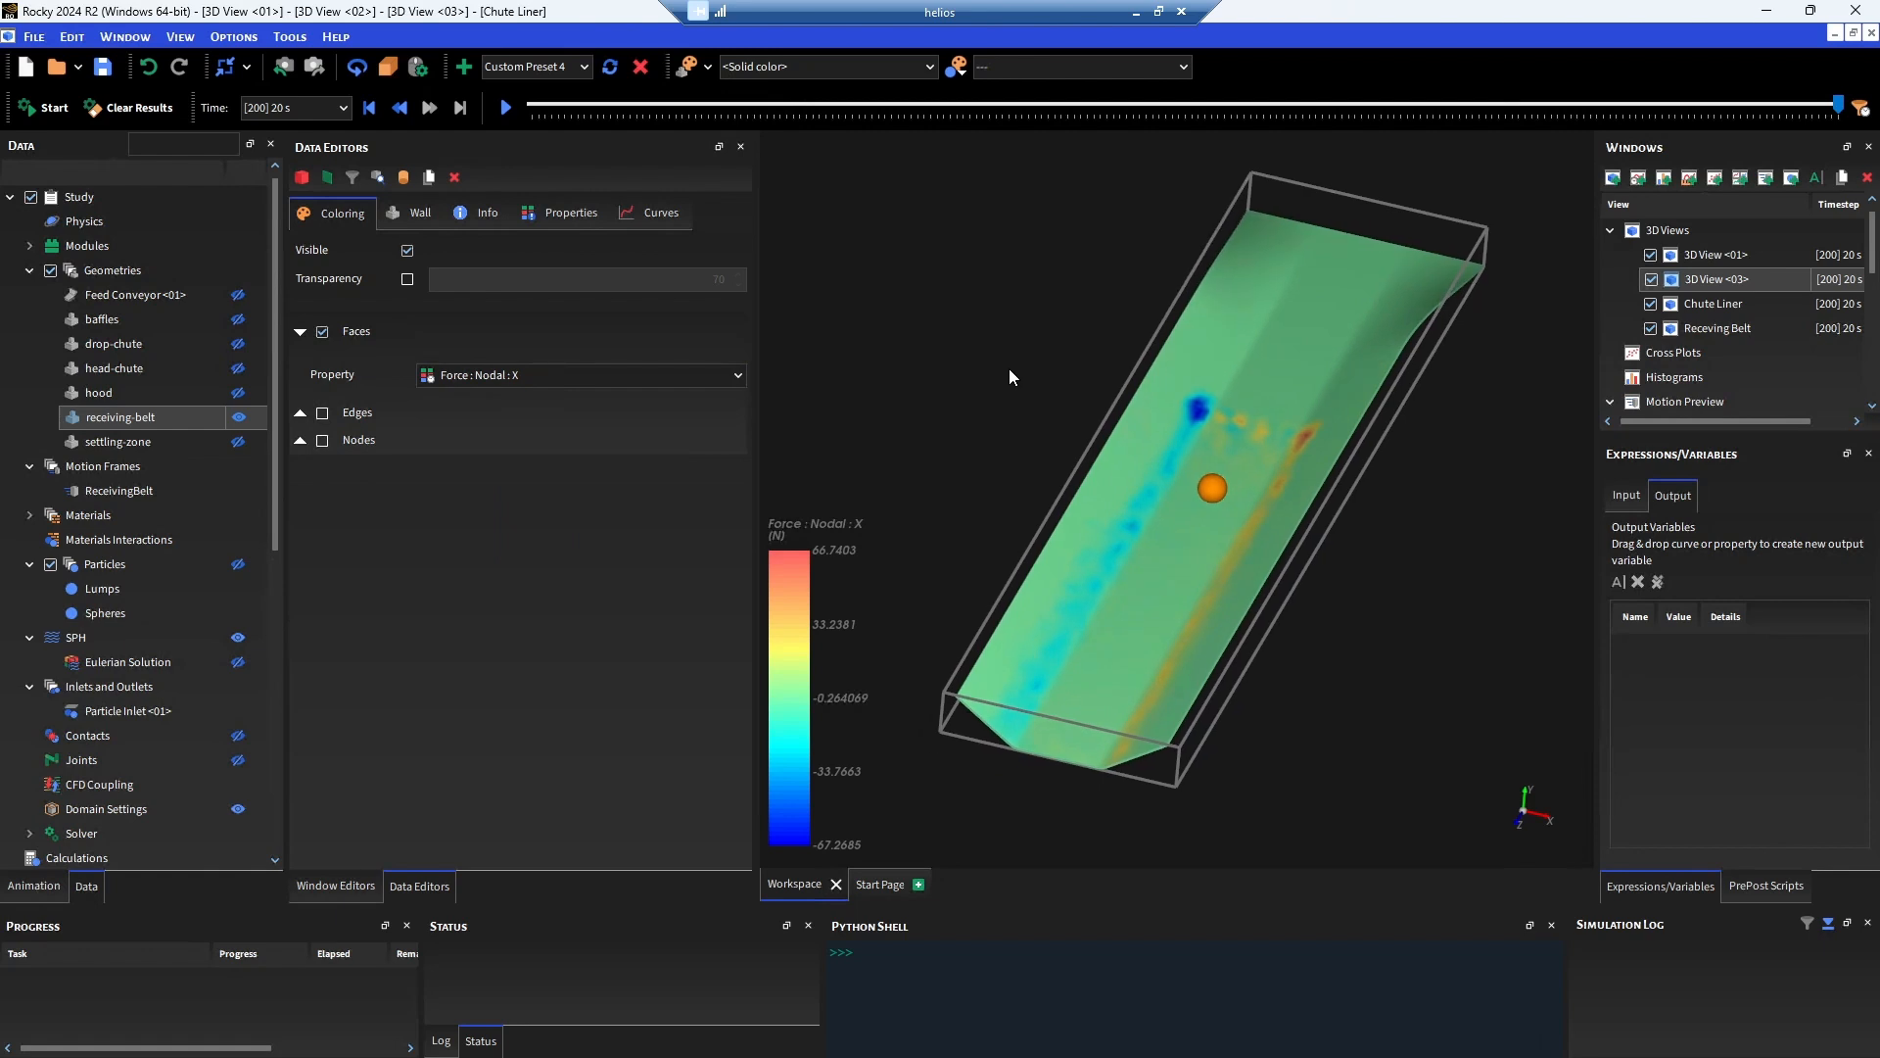
pyautogui.moveTo(1004, 368)
pyautogui.mouseDown()
pyautogui.moveTo(978, 374)
pyautogui.moveTo(1026, 366)
pyautogui.moveTo(1015, 394)
pyautogui.mouseUp()
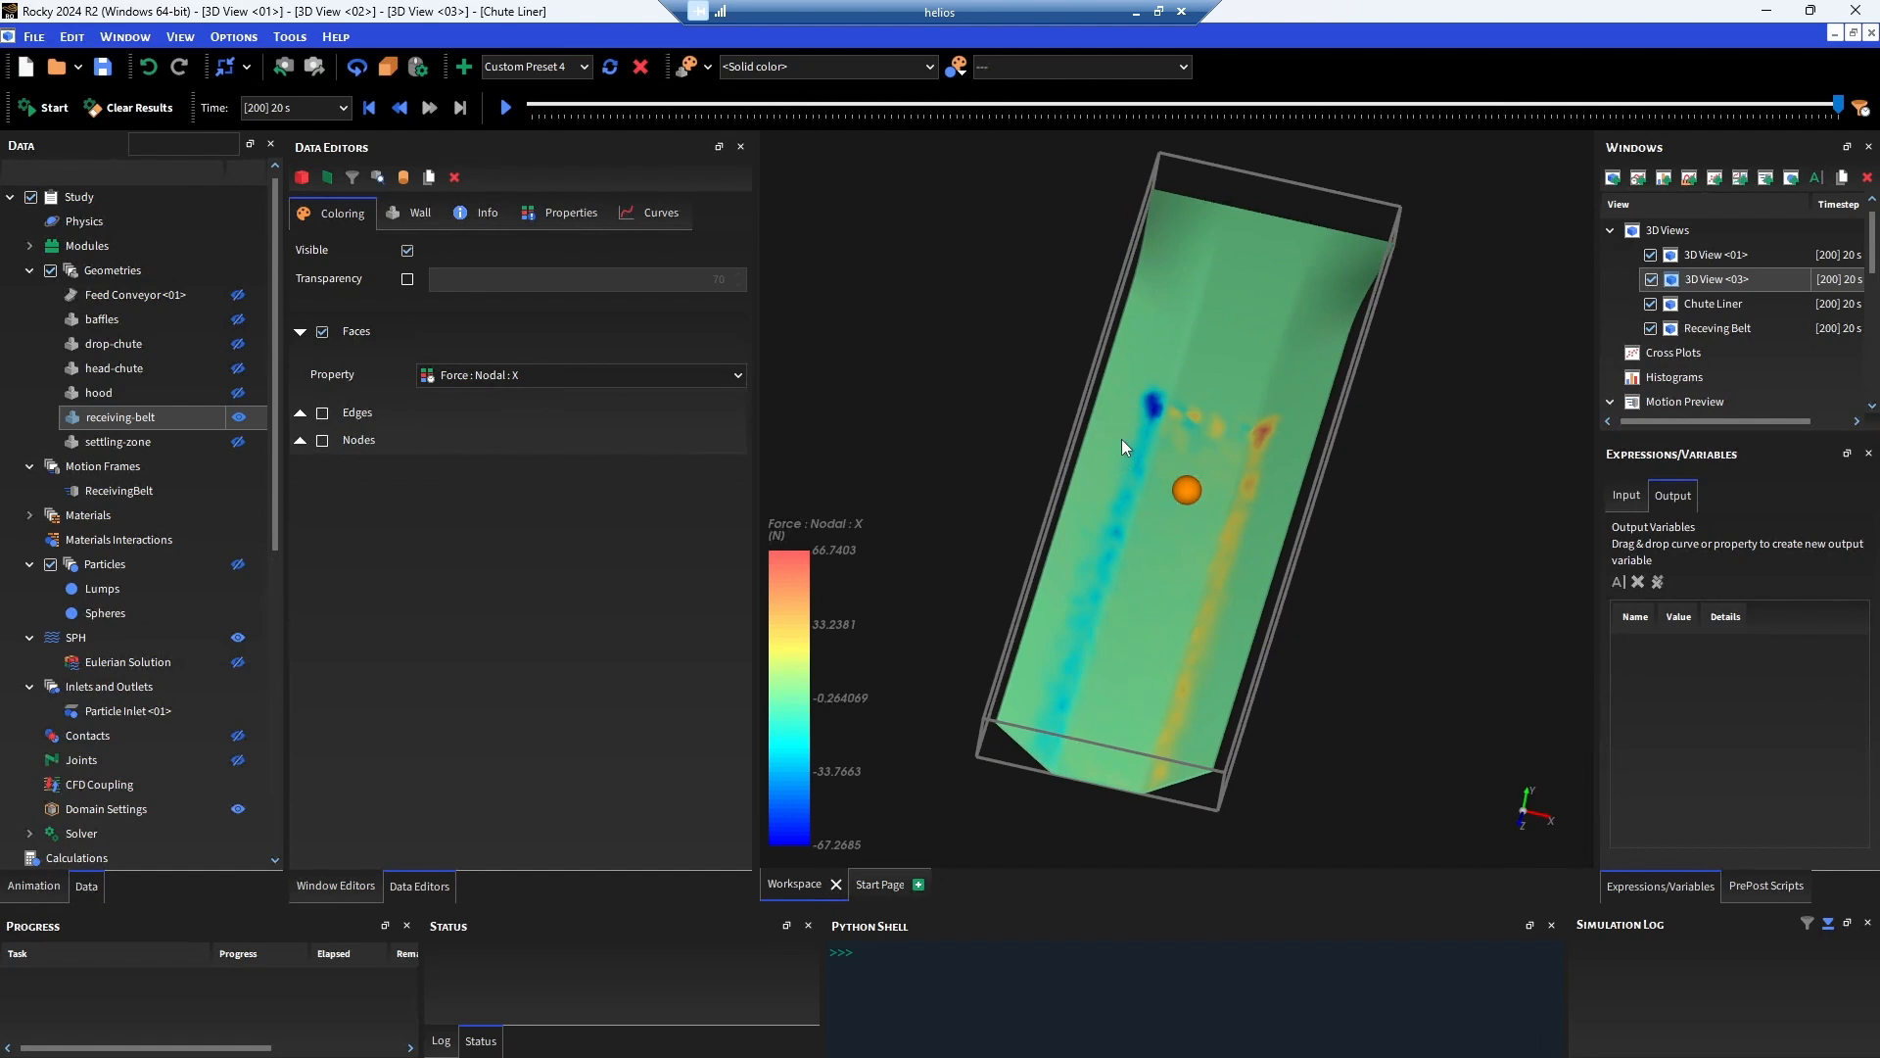
pyautogui.moveTo(1344, 528)
pyautogui.mouseDown()
pyautogui.moveTo(1347, 503)
pyautogui.moveTo(1329, 506)
pyautogui.mouseUp()
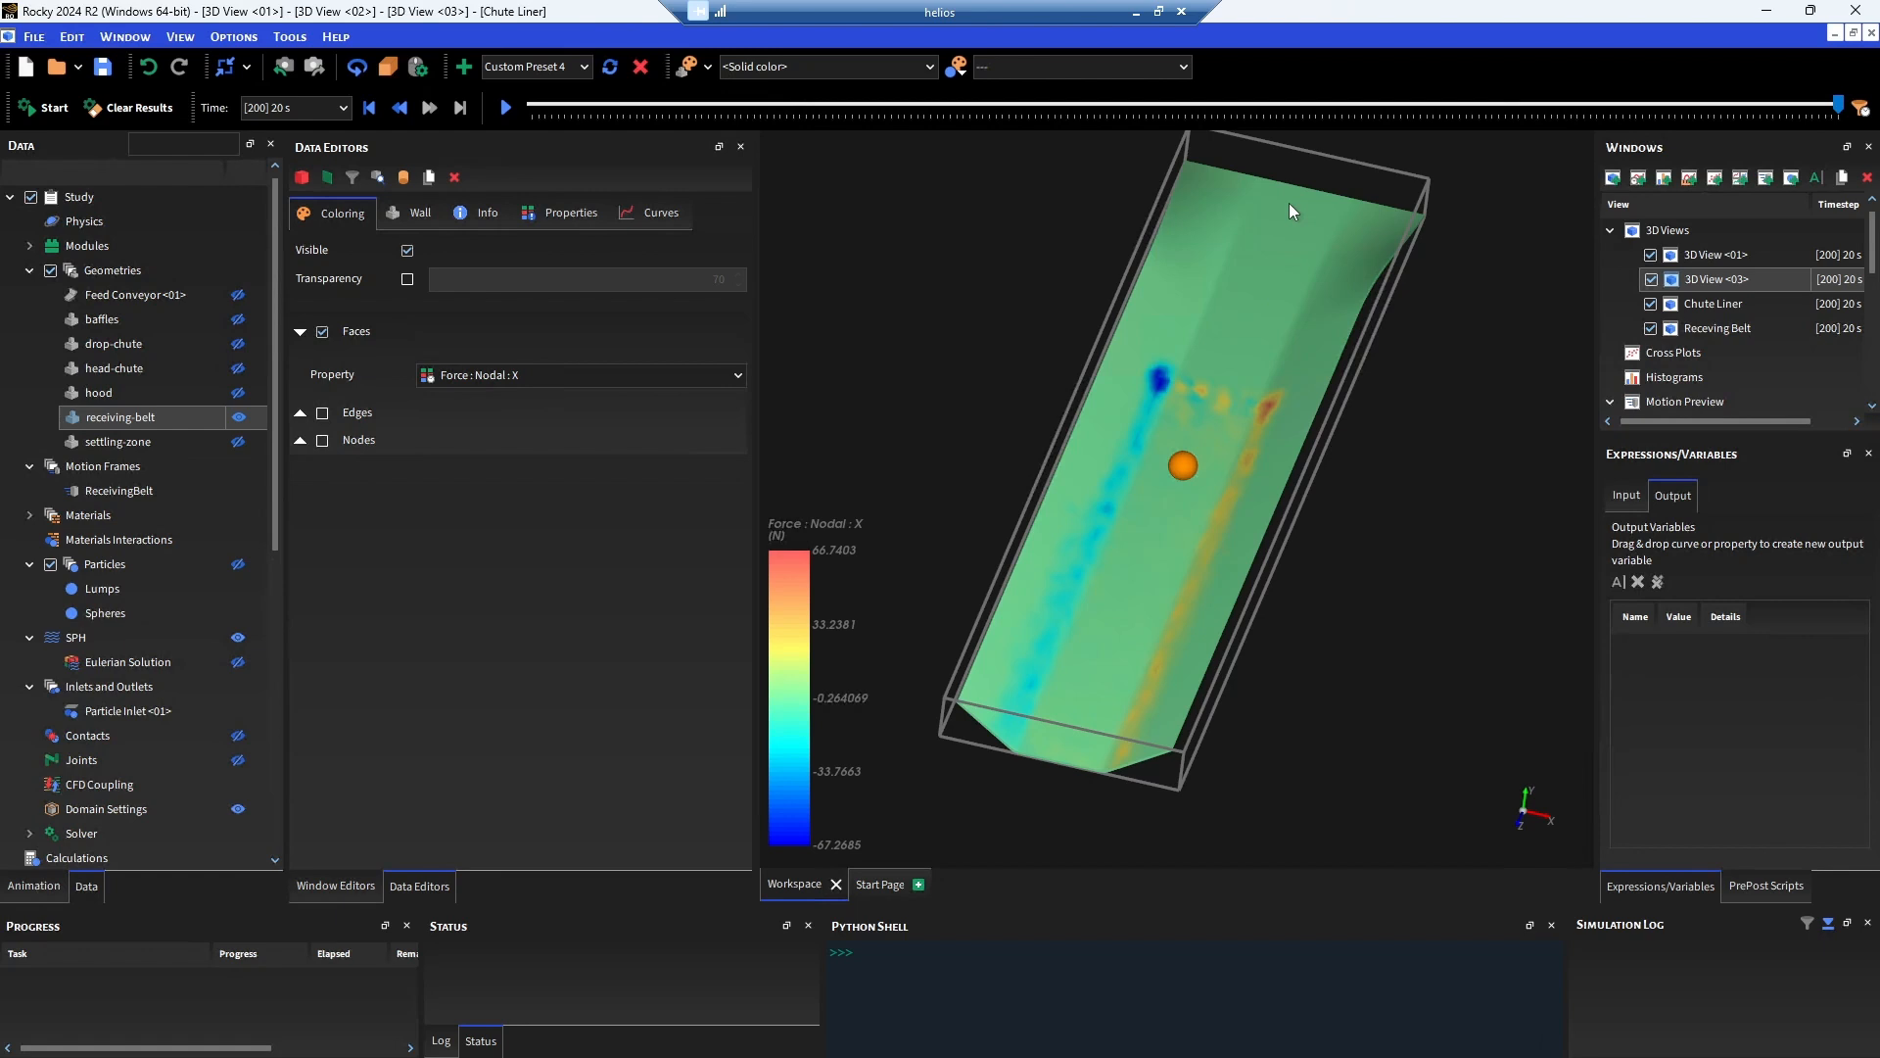
# Look up Force : Nodal : X among the receiving belt's transient properties.
pyautogui.click(574, 229)
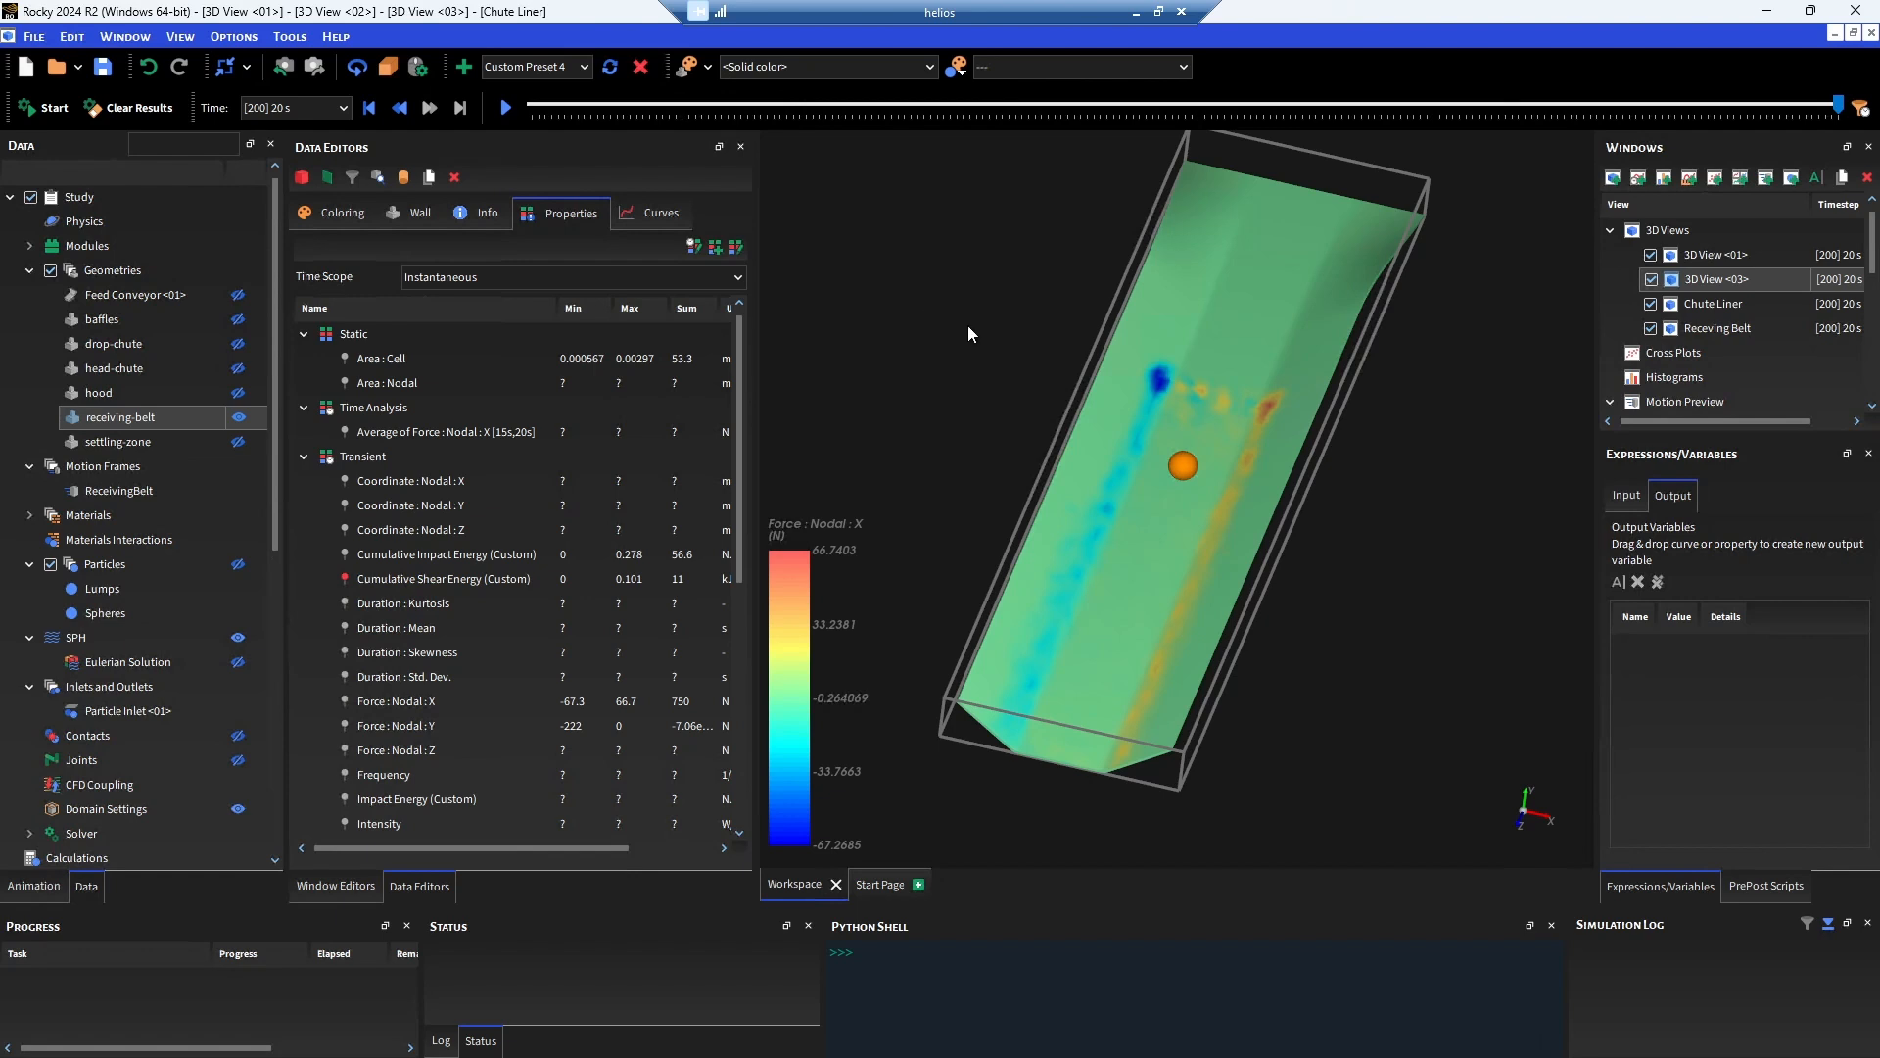
pyautogui.moveTo(1019, 331); pyautogui.dragTo(1025, 343, button='middle')
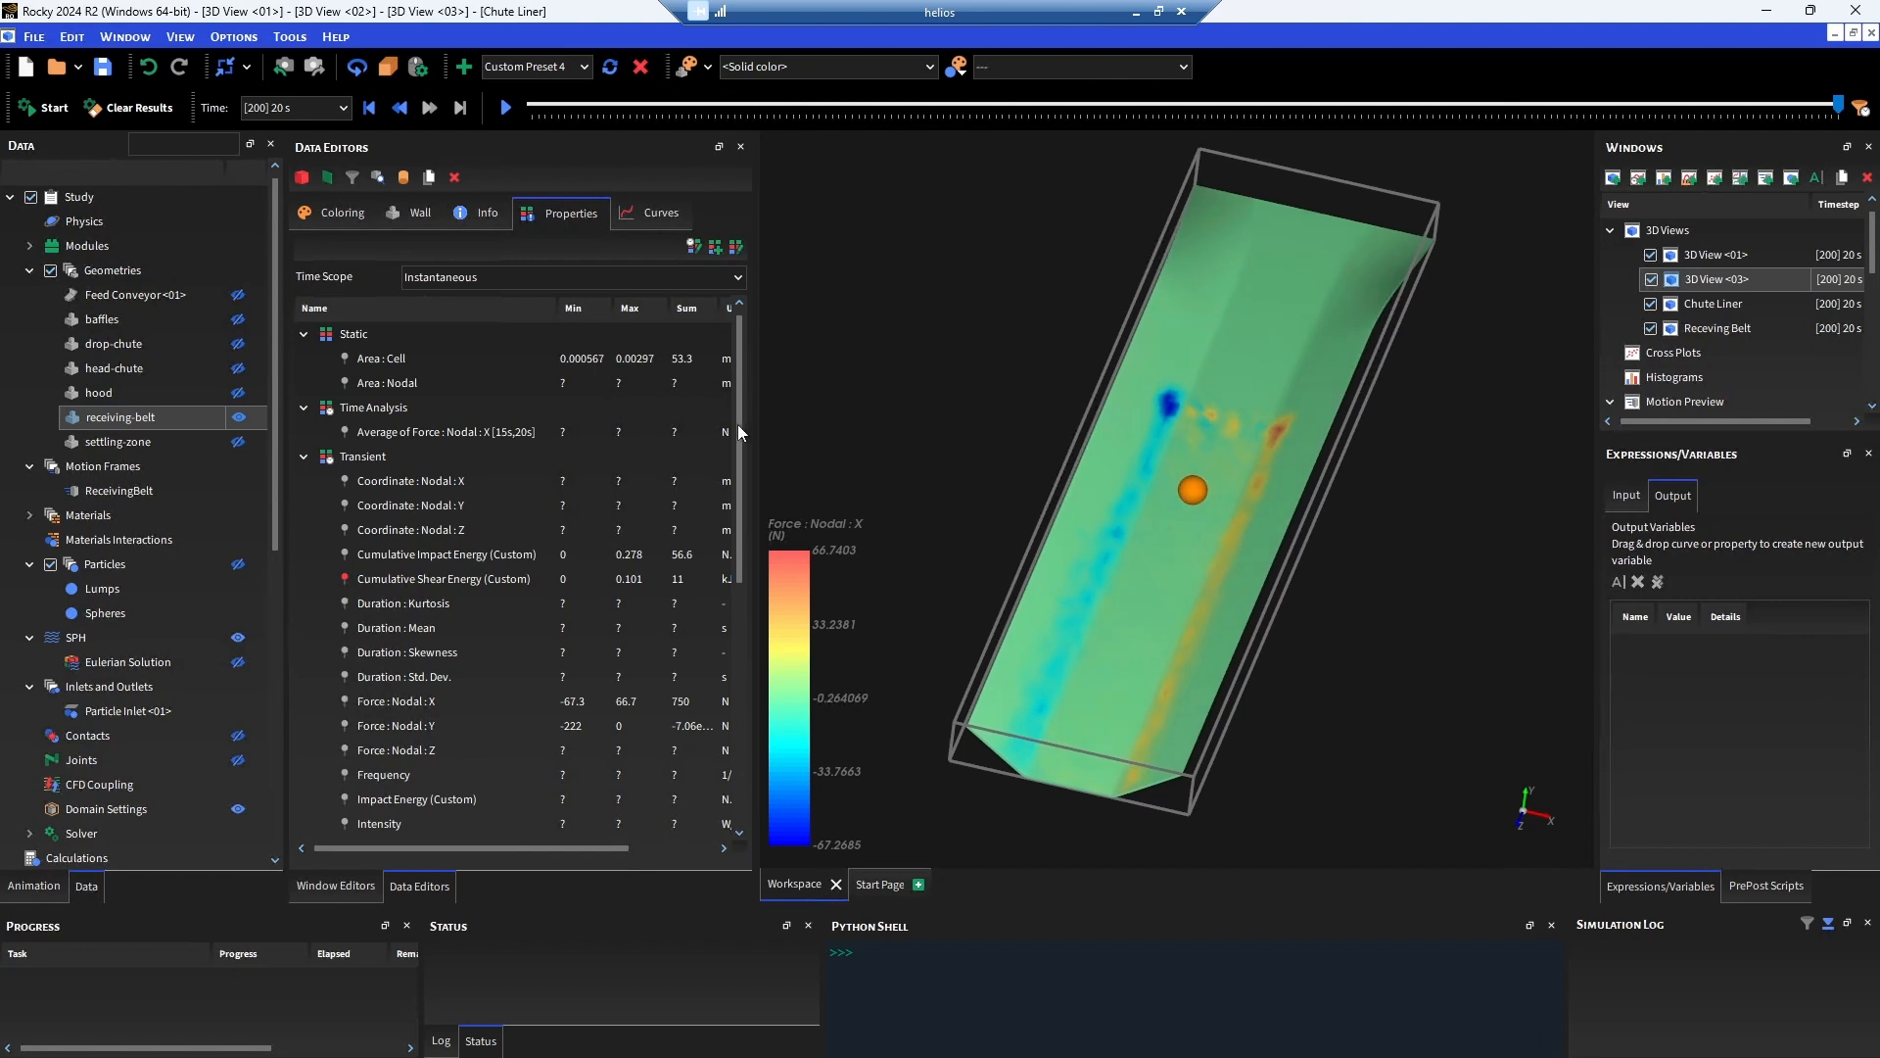
pyautogui.scroll(-3, 621, 480)
pyautogui.click(621, 479)
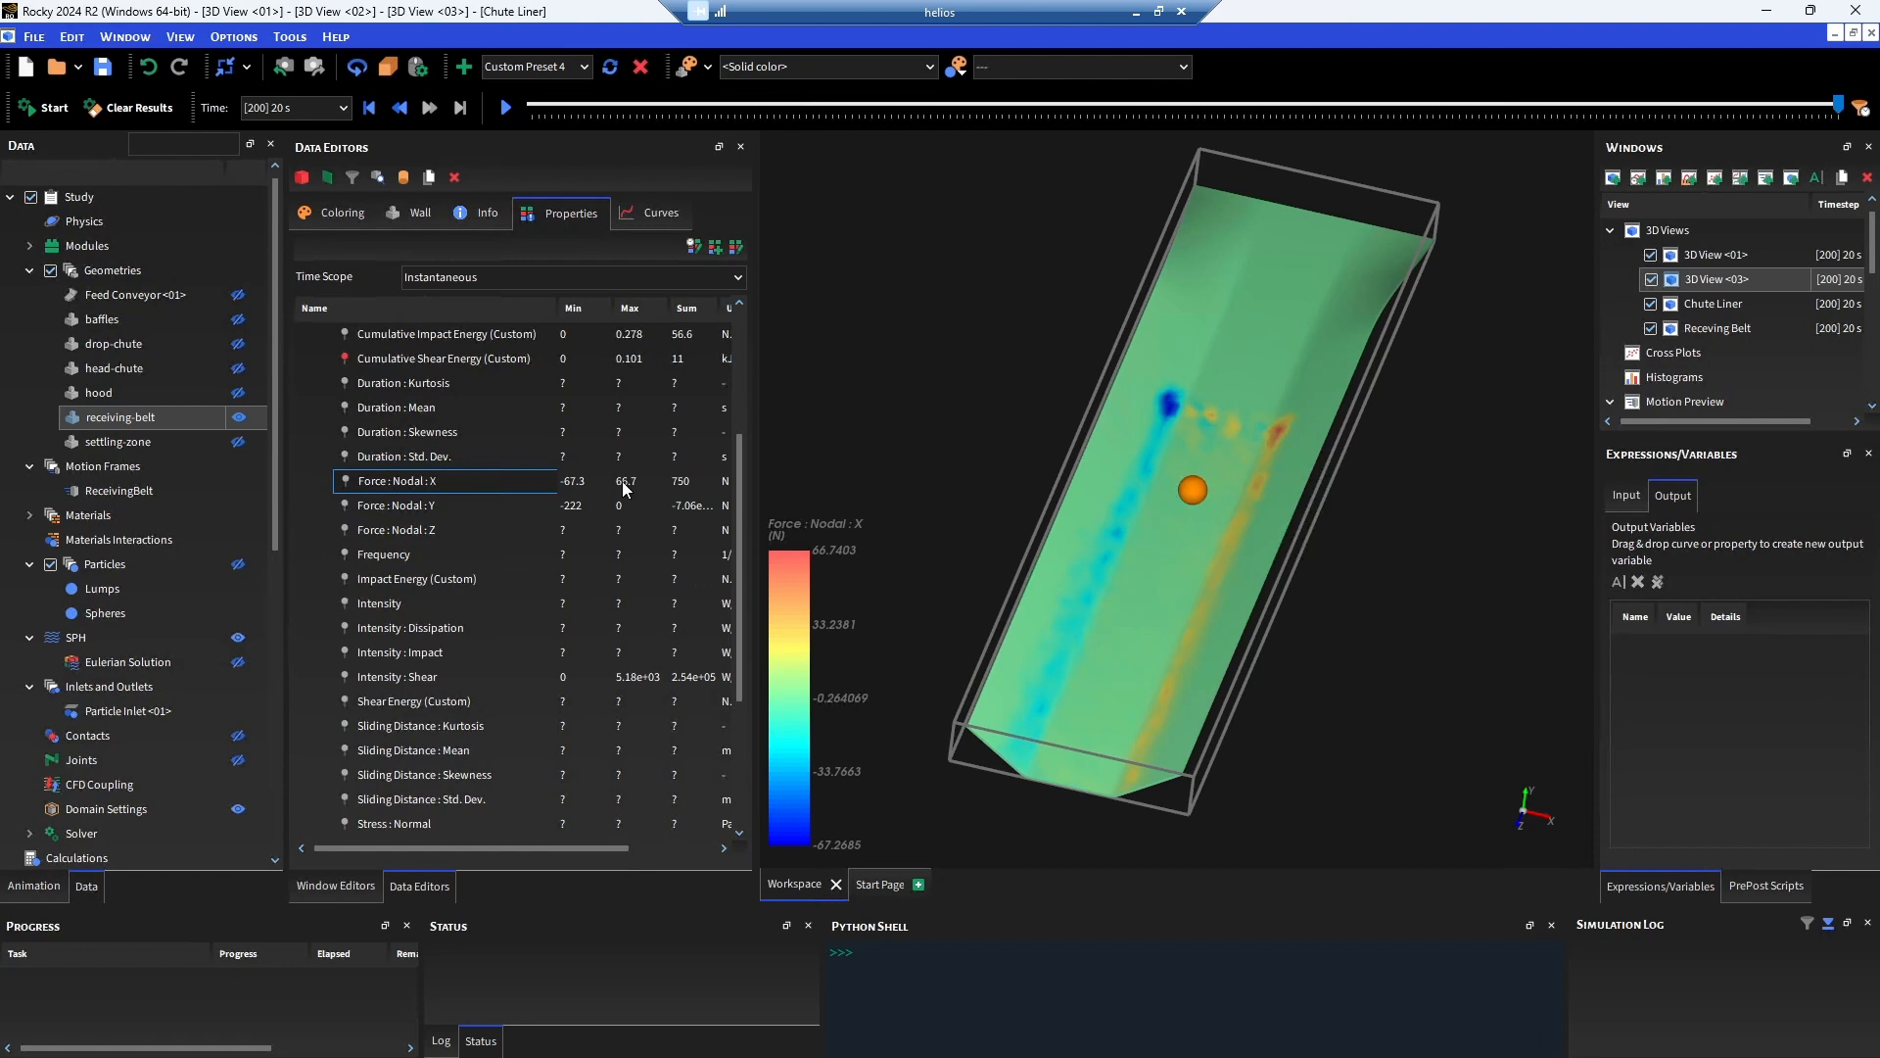
# Rewind the results, play the receiving-belt force animation and pause it at 14.5 s.
pyautogui.moveTo(1791, 115); pyautogui.dragTo(1459, 104)
pyautogui.click(506, 108)
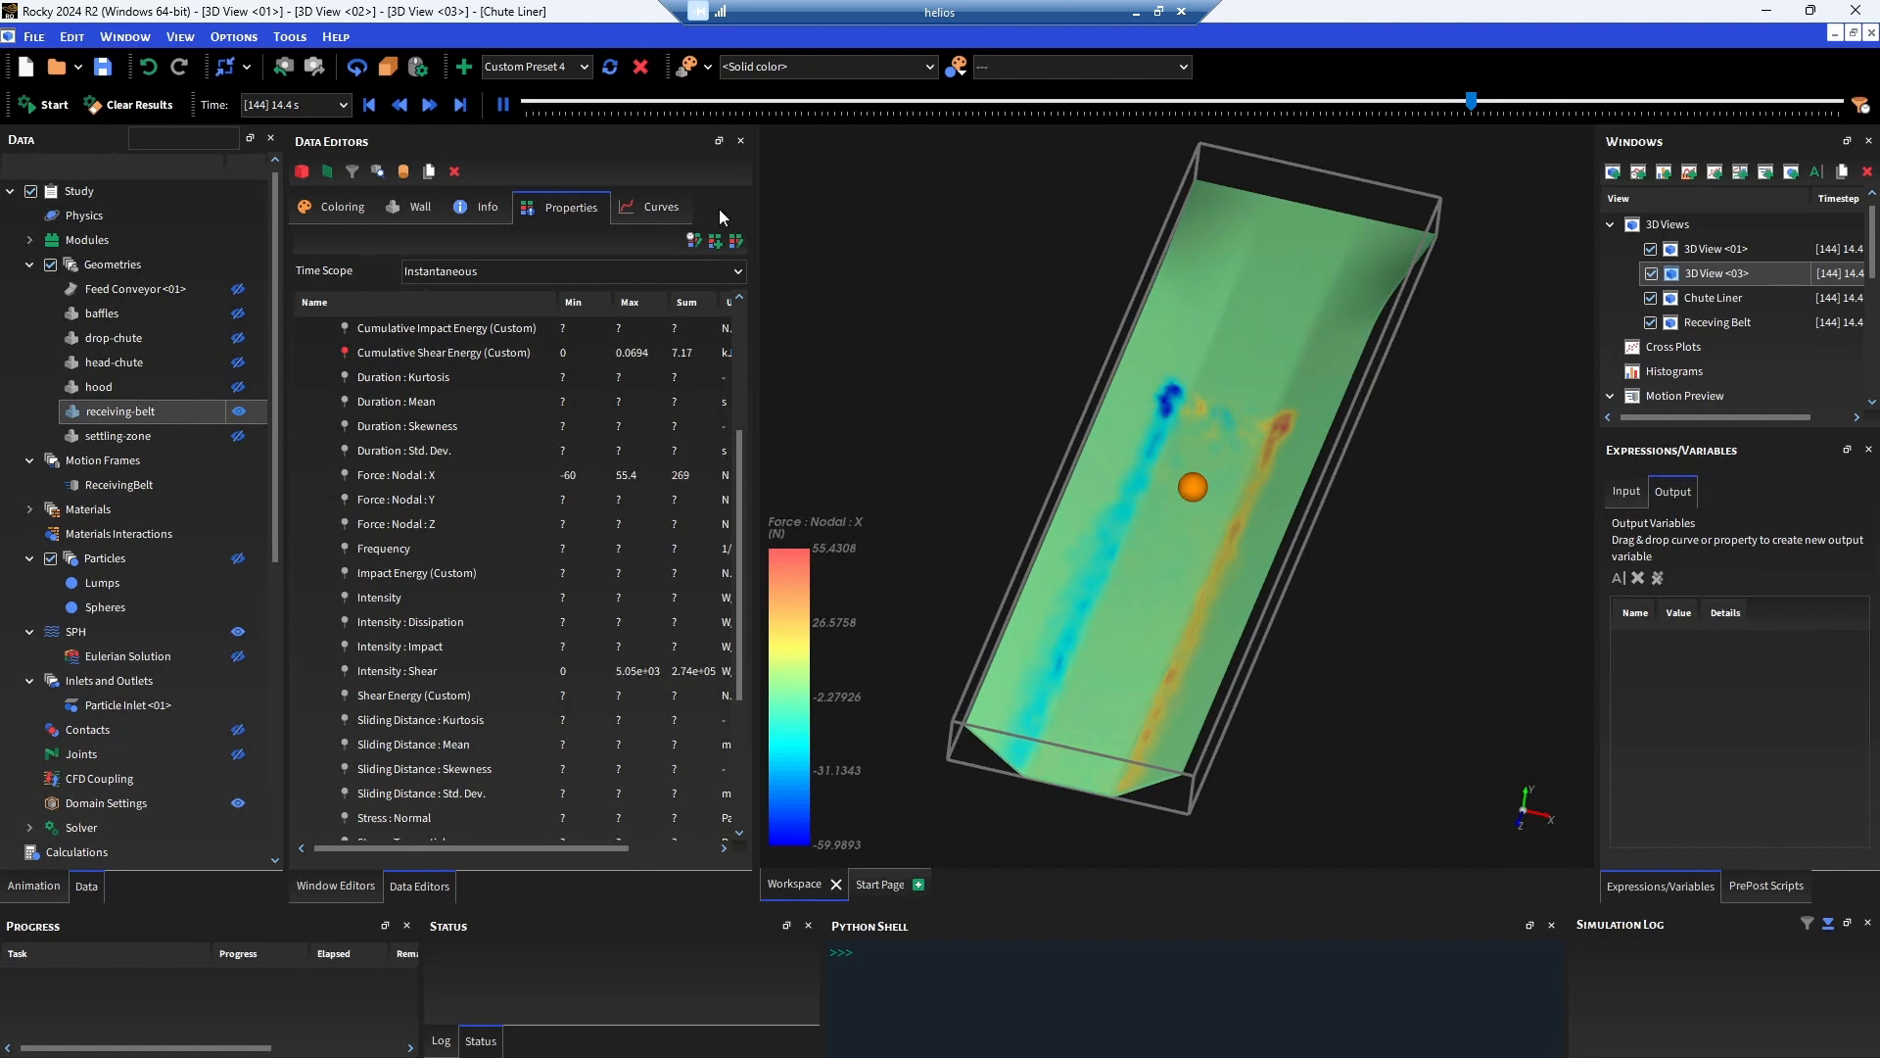
pyautogui.click(504, 104)
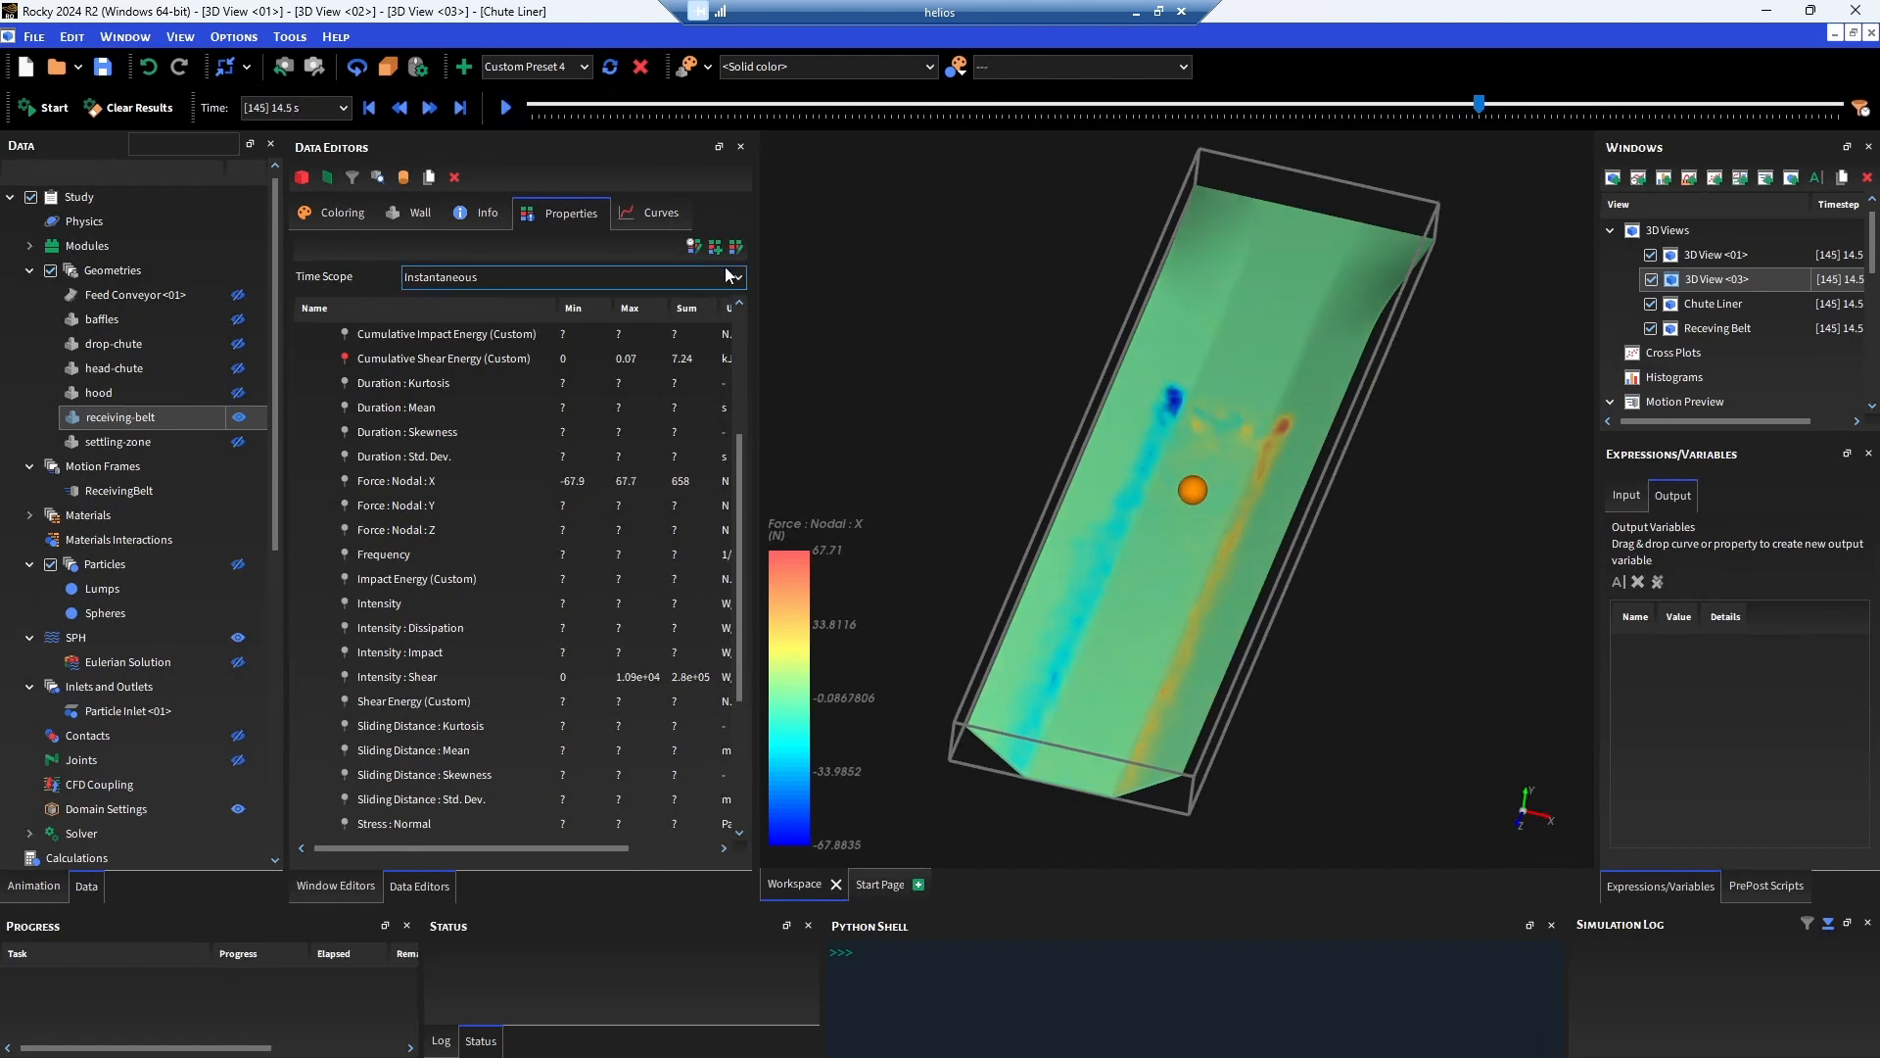
# Remove the existing Average of Force : Nodal : X [15s,20s] from the receiving belt's time statistics properties.
pyautogui.click(694, 241)
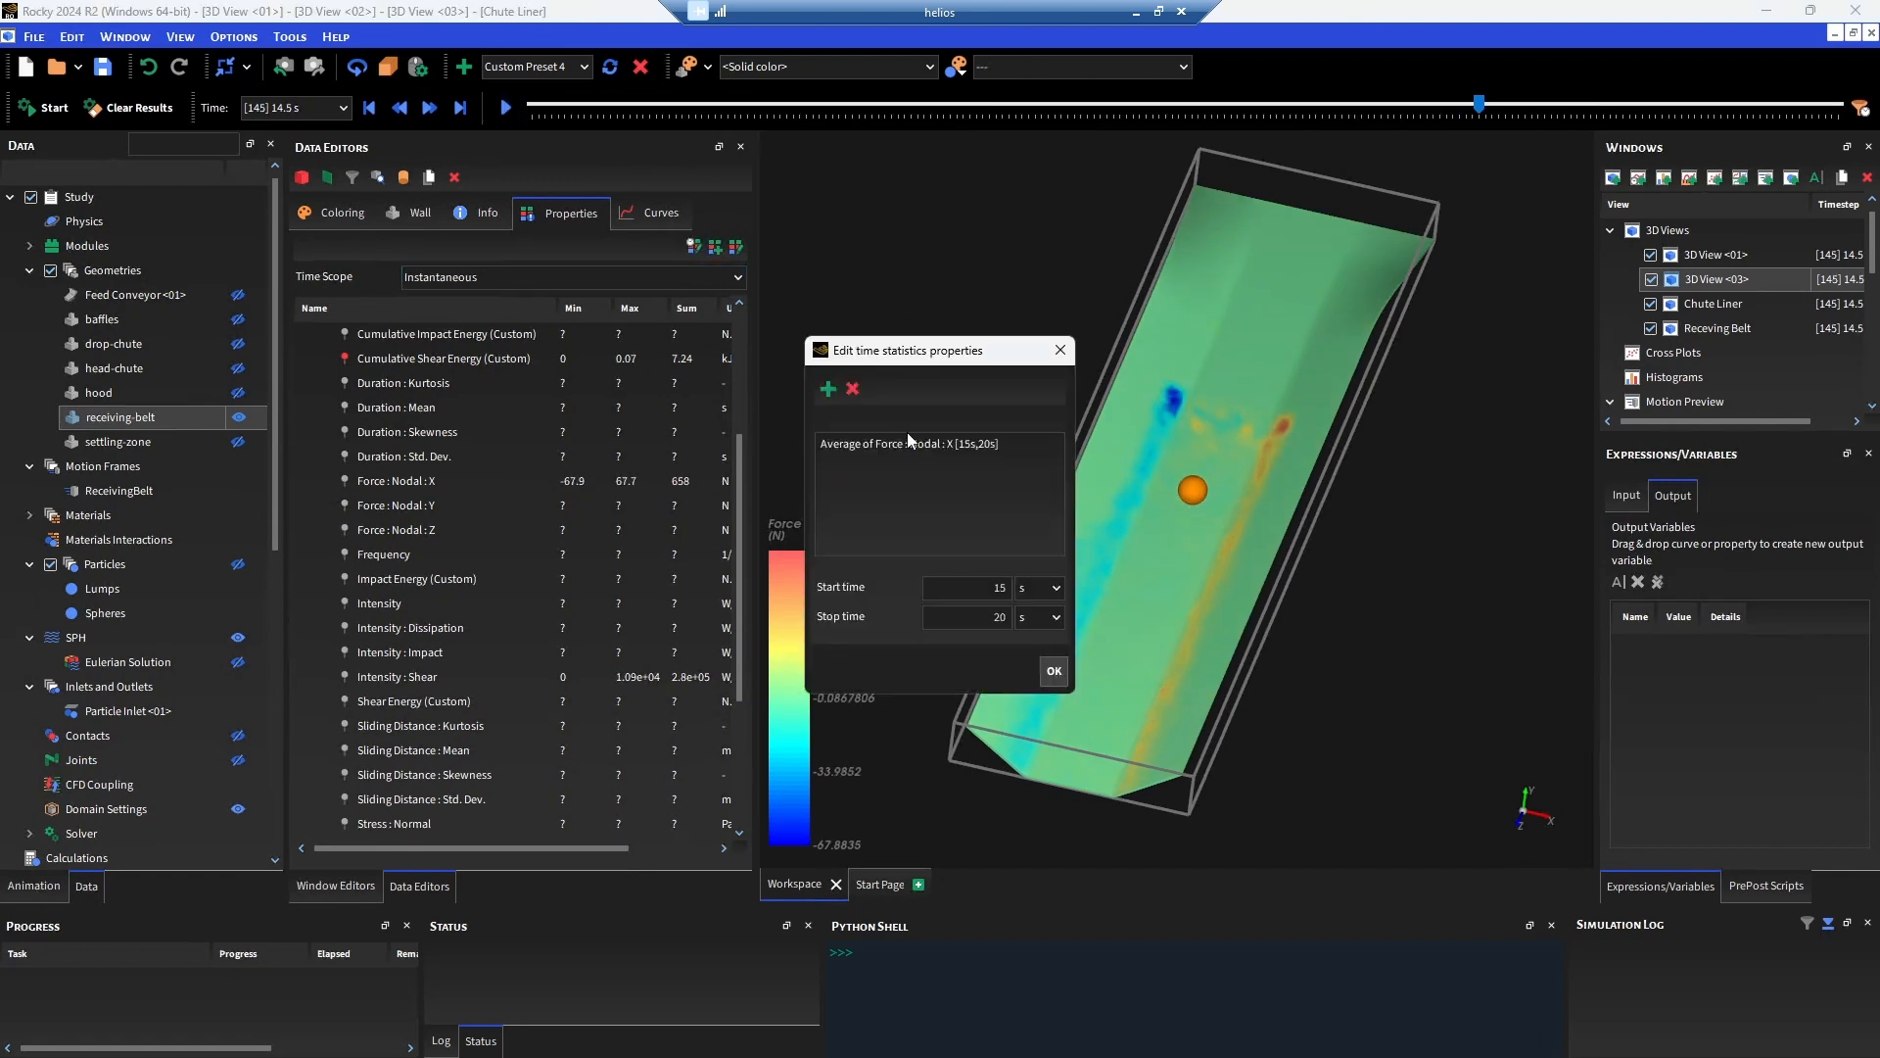
pyautogui.click(827, 390)
pyautogui.moveTo(997, 277); pyautogui.dragTo(1026, 277)
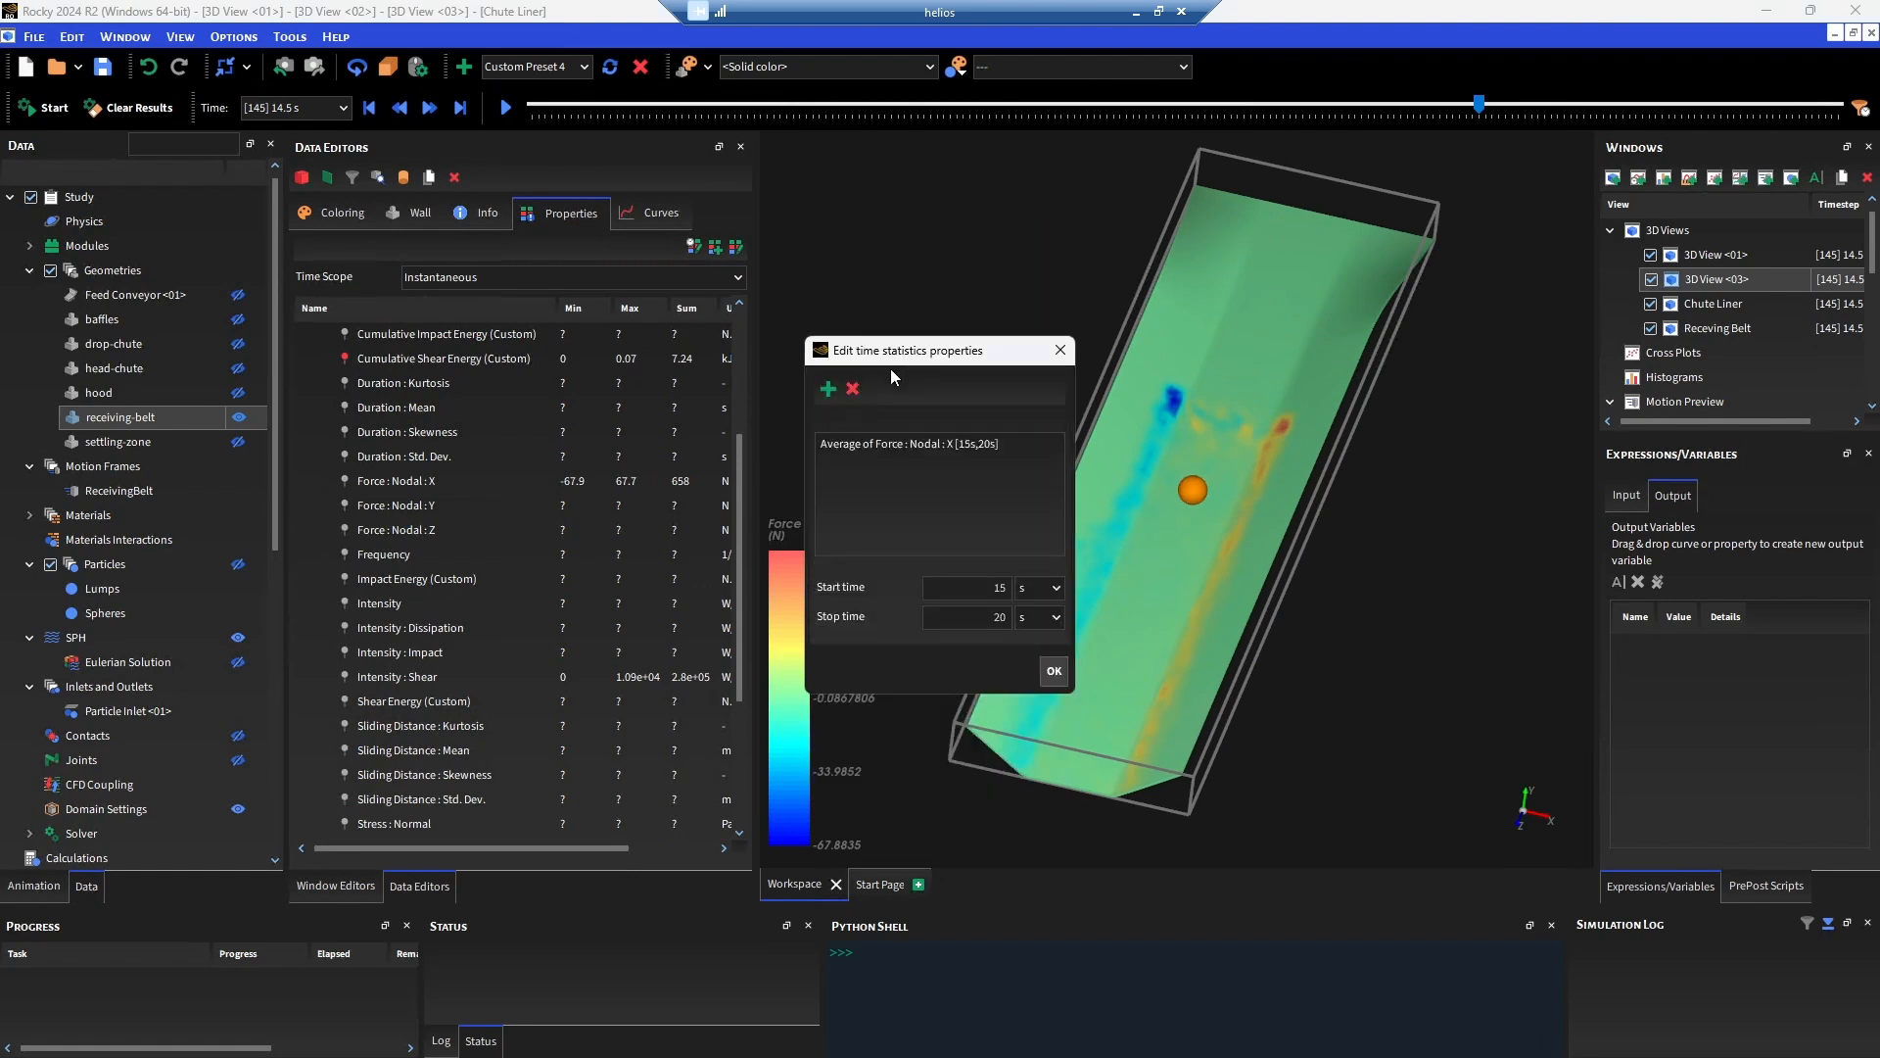
pyautogui.click(887, 445)
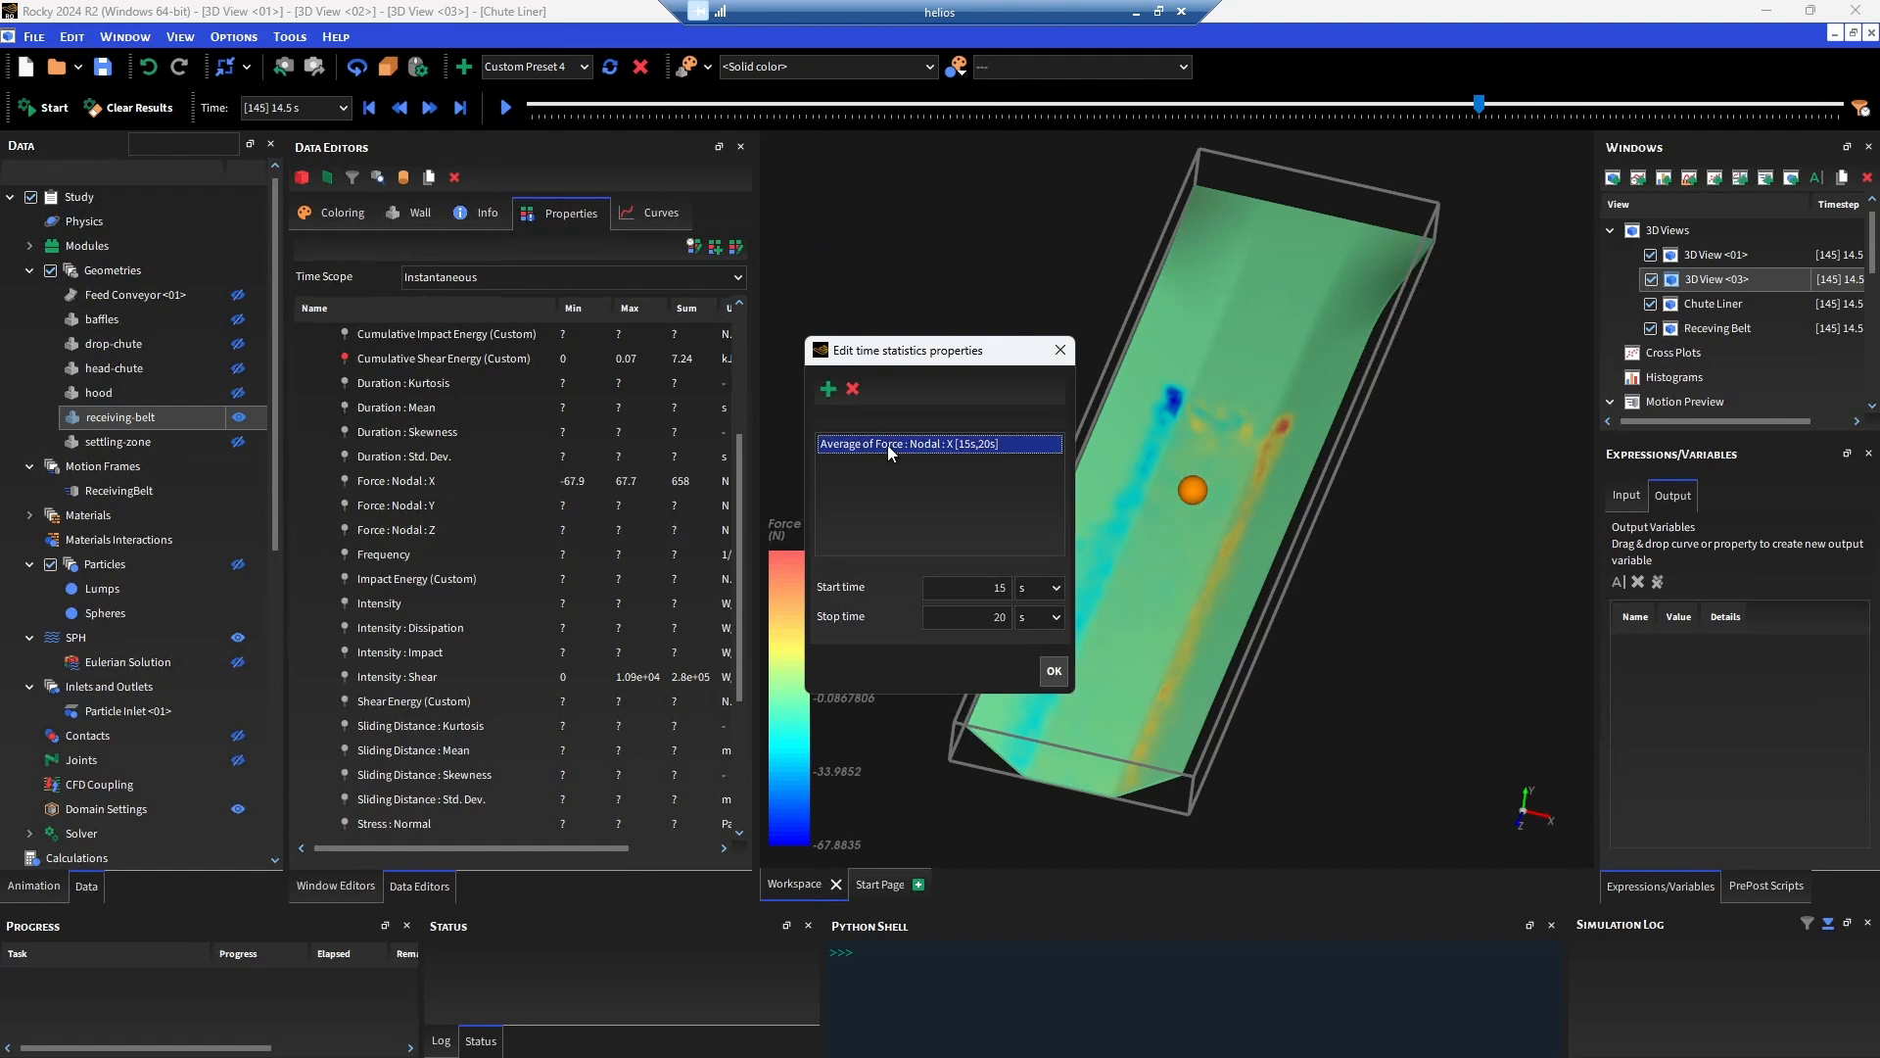
pyautogui.click(853, 389)
# Add a time statistics property to the receiving belt that averages Force : Nodal : X from 15 s to 20 s.
pyautogui.click(828, 389)
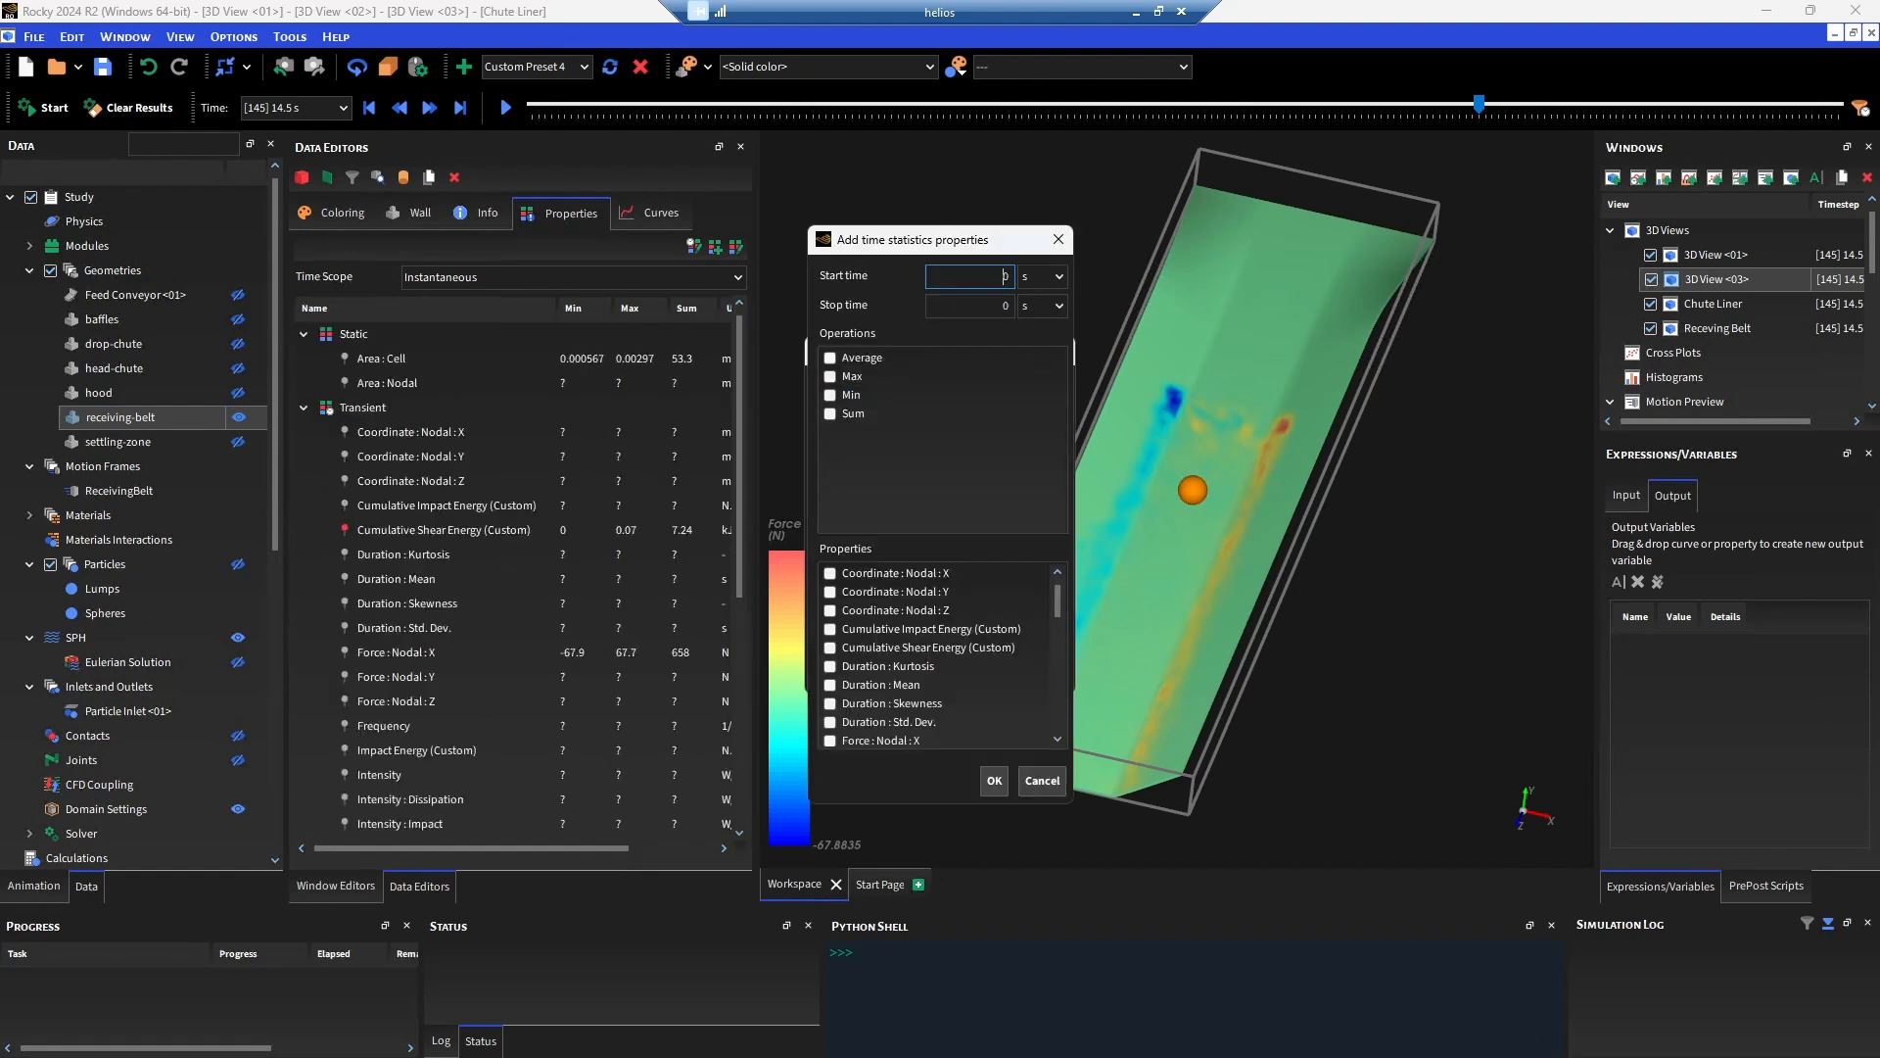
pyautogui.press('Tab')
pyautogui.write('20')
pyautogui.click(830, 359)
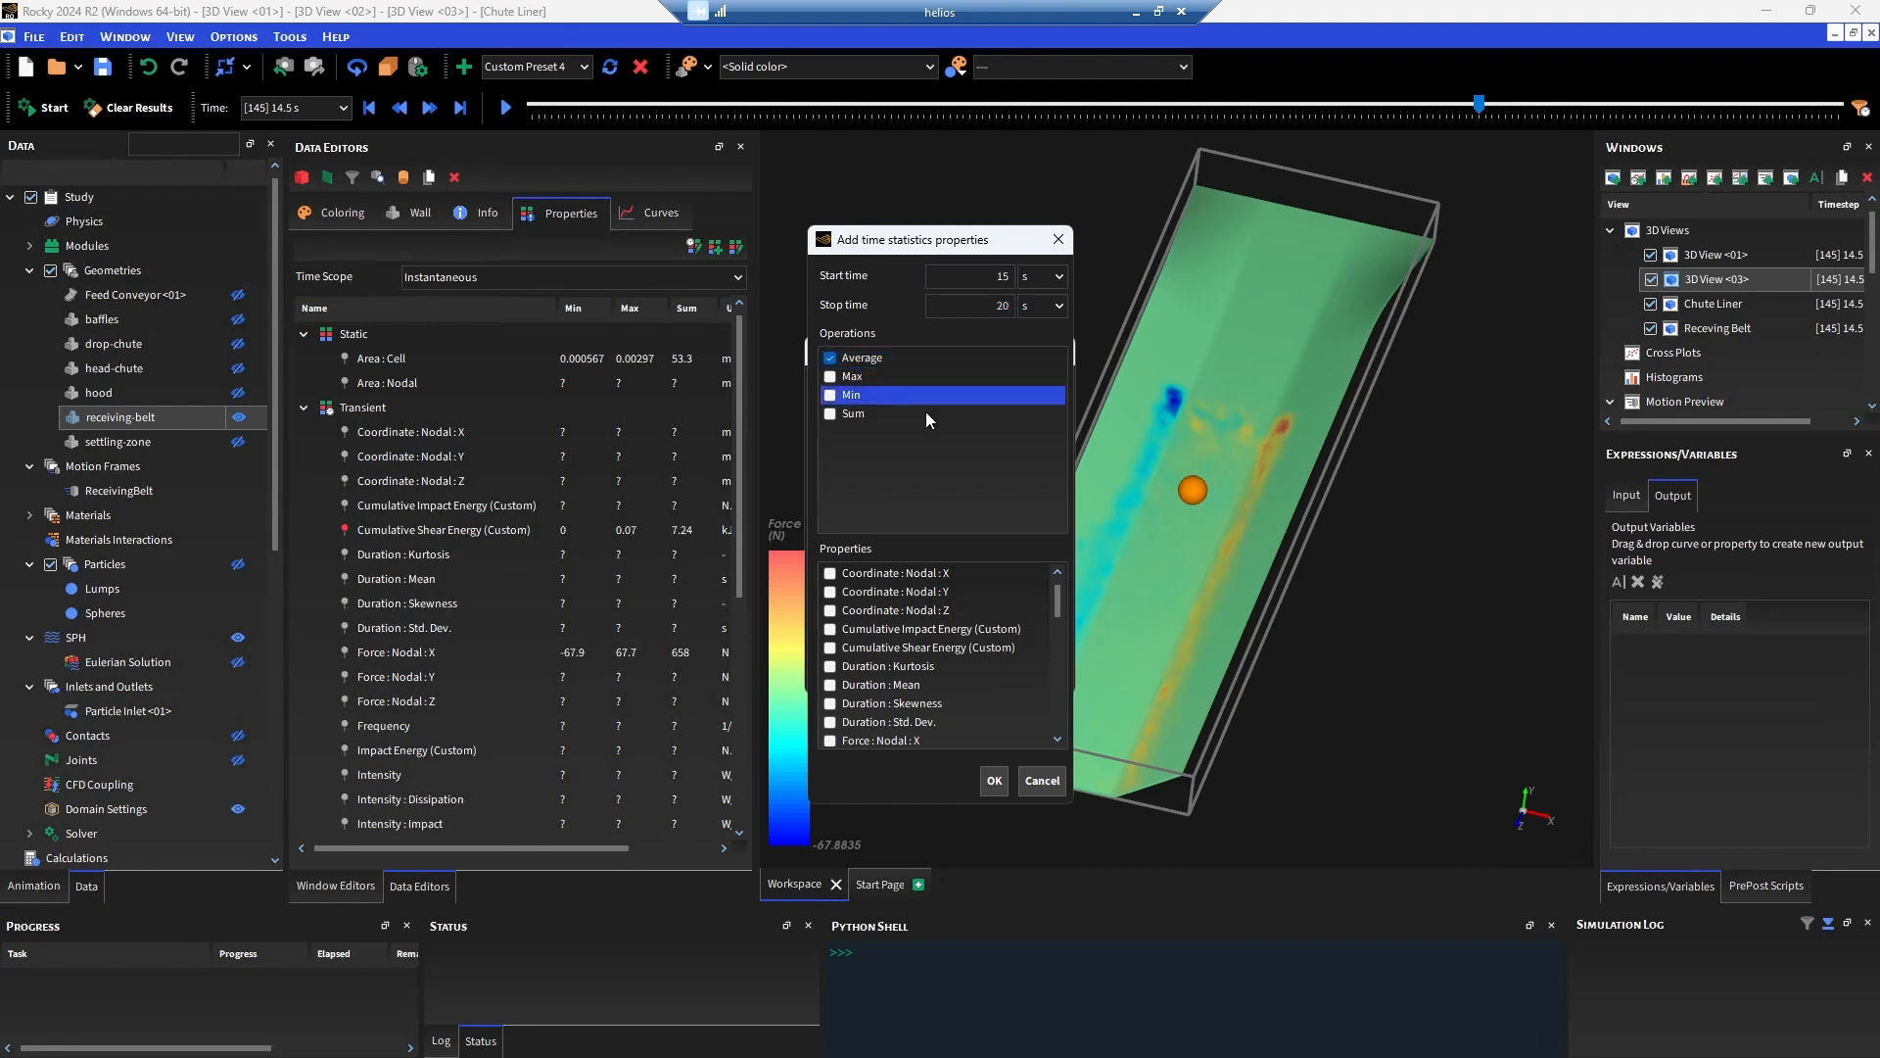
pyautogui.scroll(-2, 930, 667)
pyautogui.click(831, 628)
pyautogui.click(994, 780)
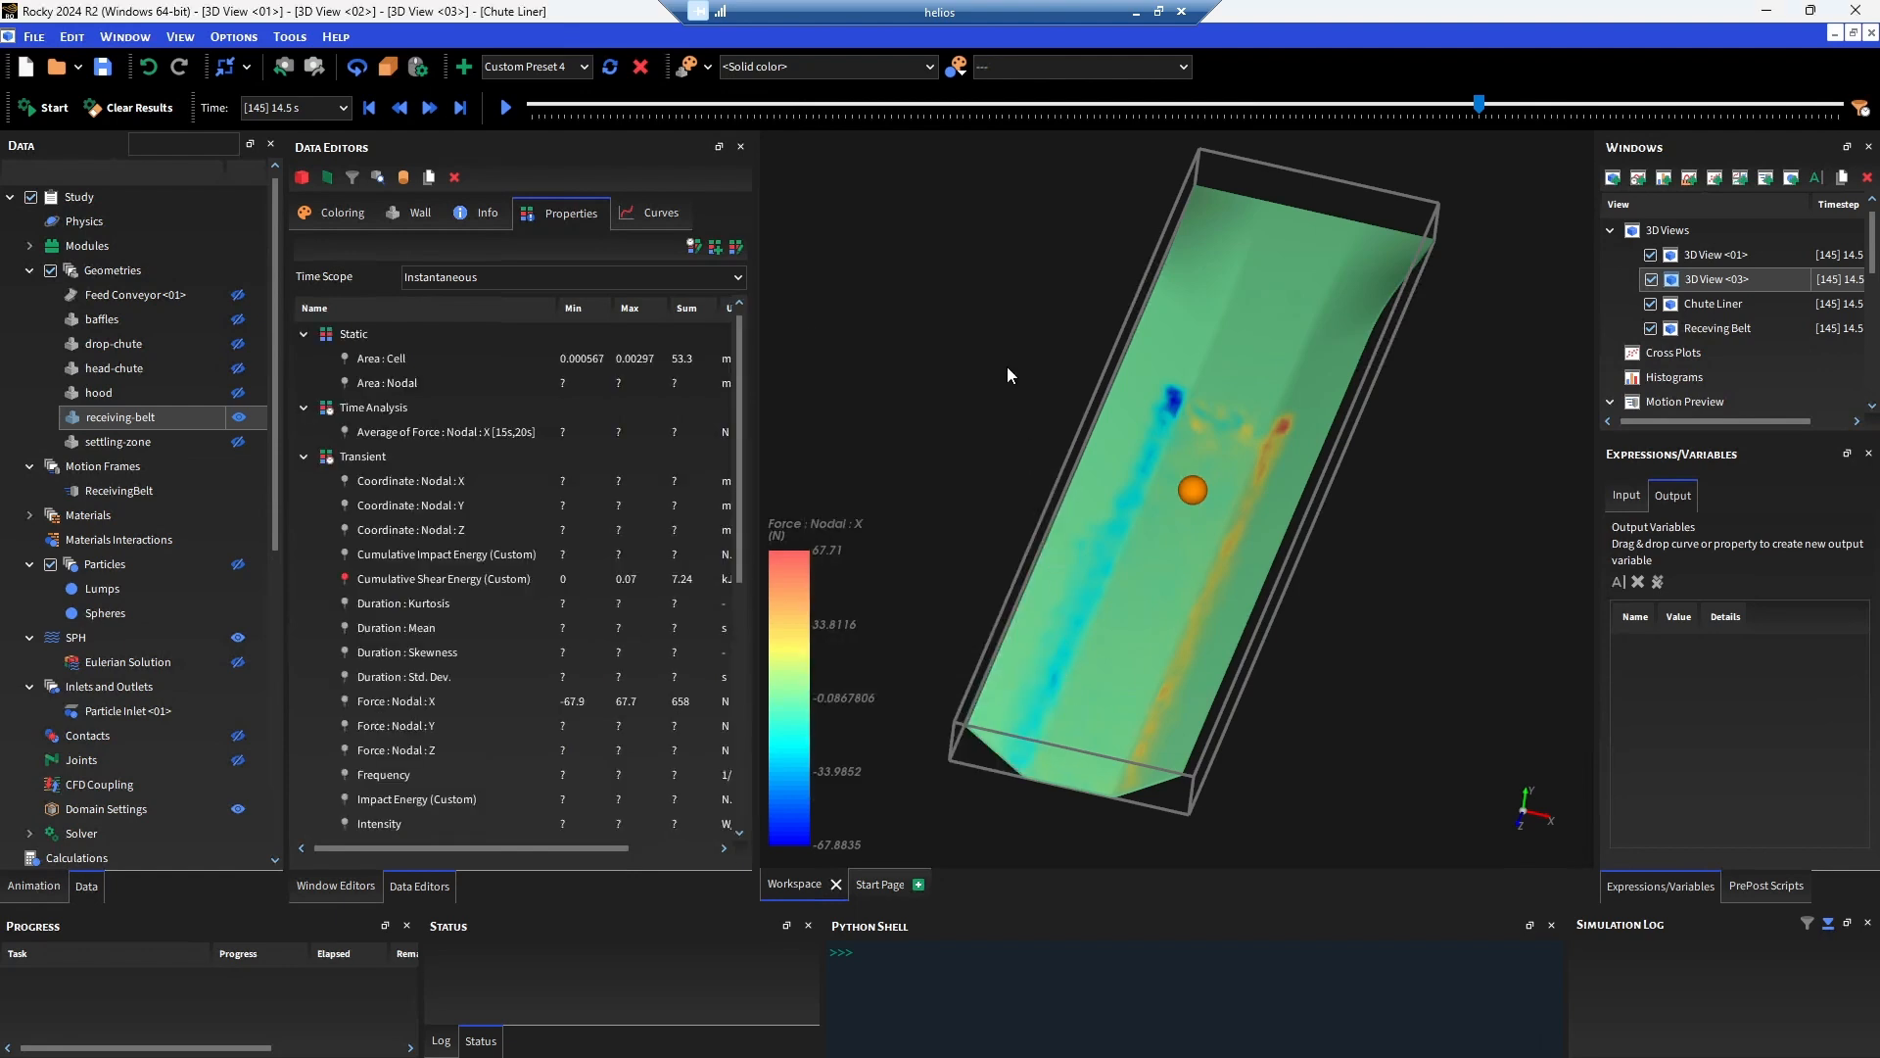
# Color the receiving belt by Average of Force : Nodal : X [15s,20s] and show the particles above it.
pyautogui.moveTo(394, 432); pyautogui.dragTo(1018, 358)
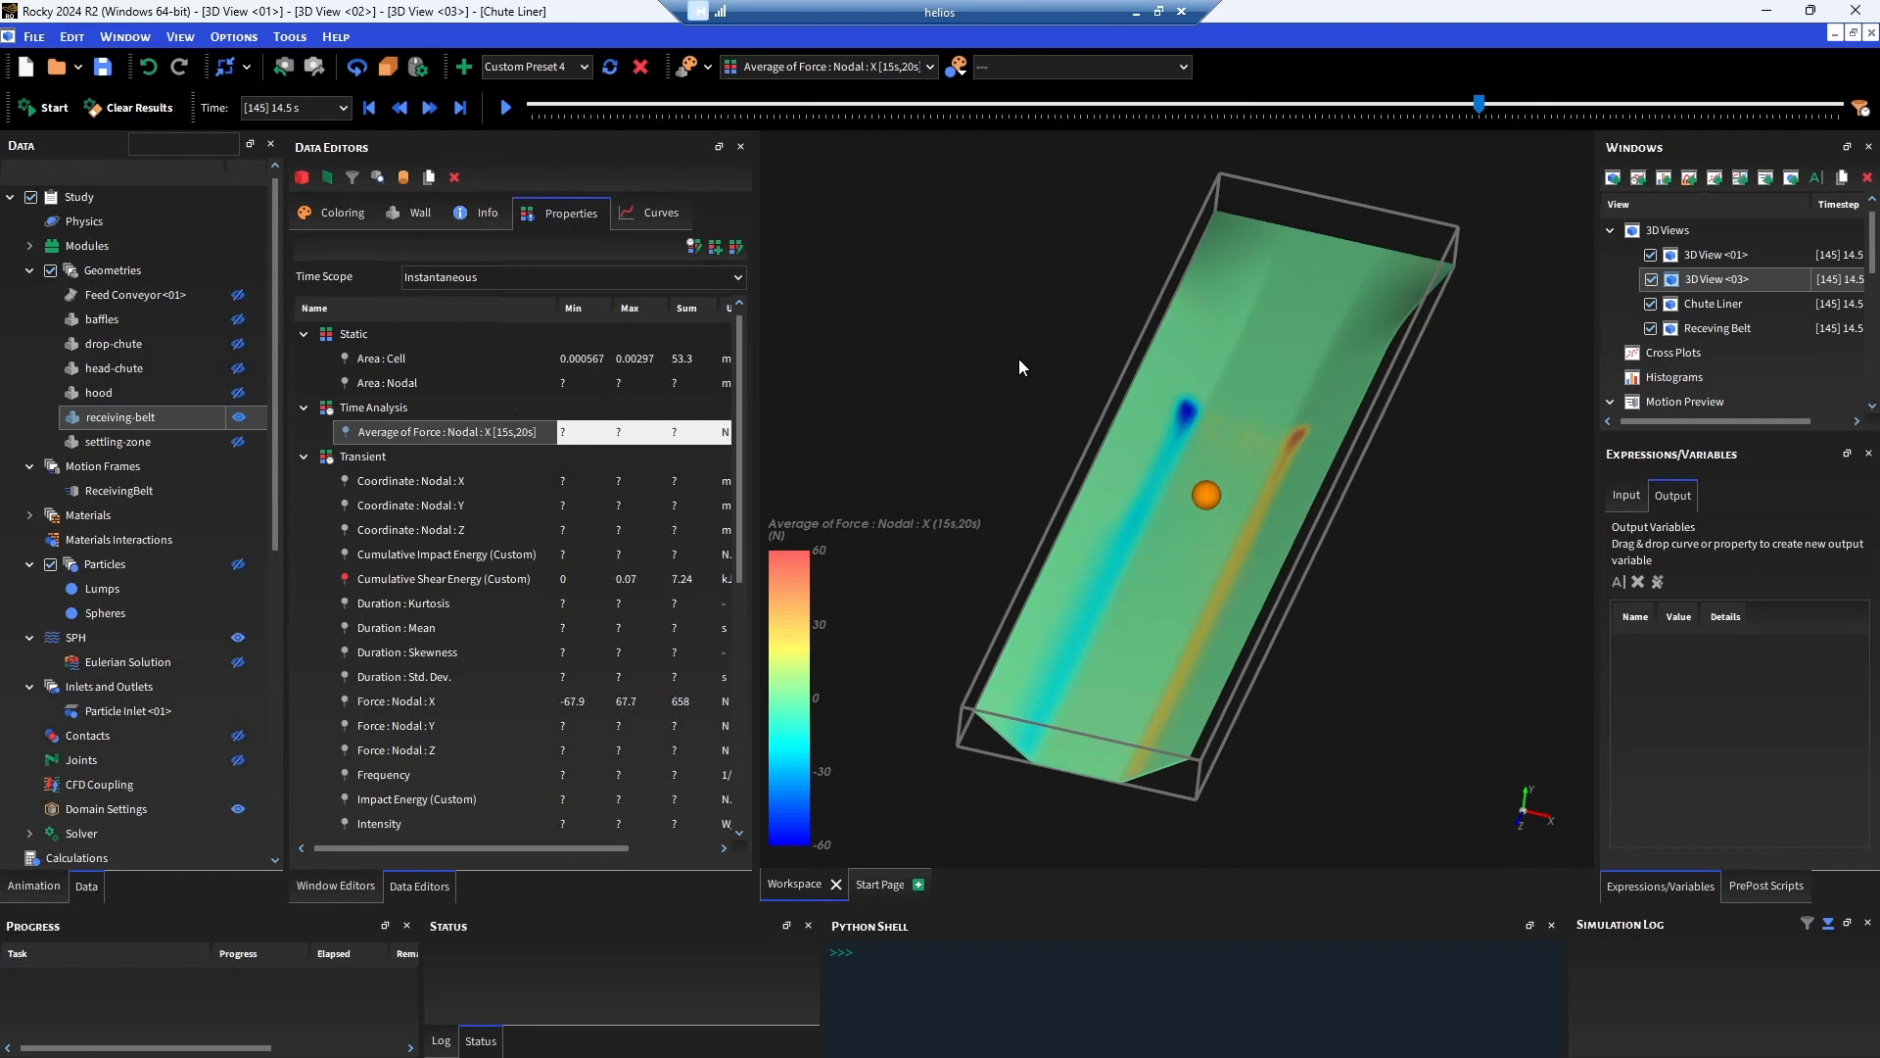
pyautogui.moveTo(1018, 358); pyautogui.dragTo(997, 401)
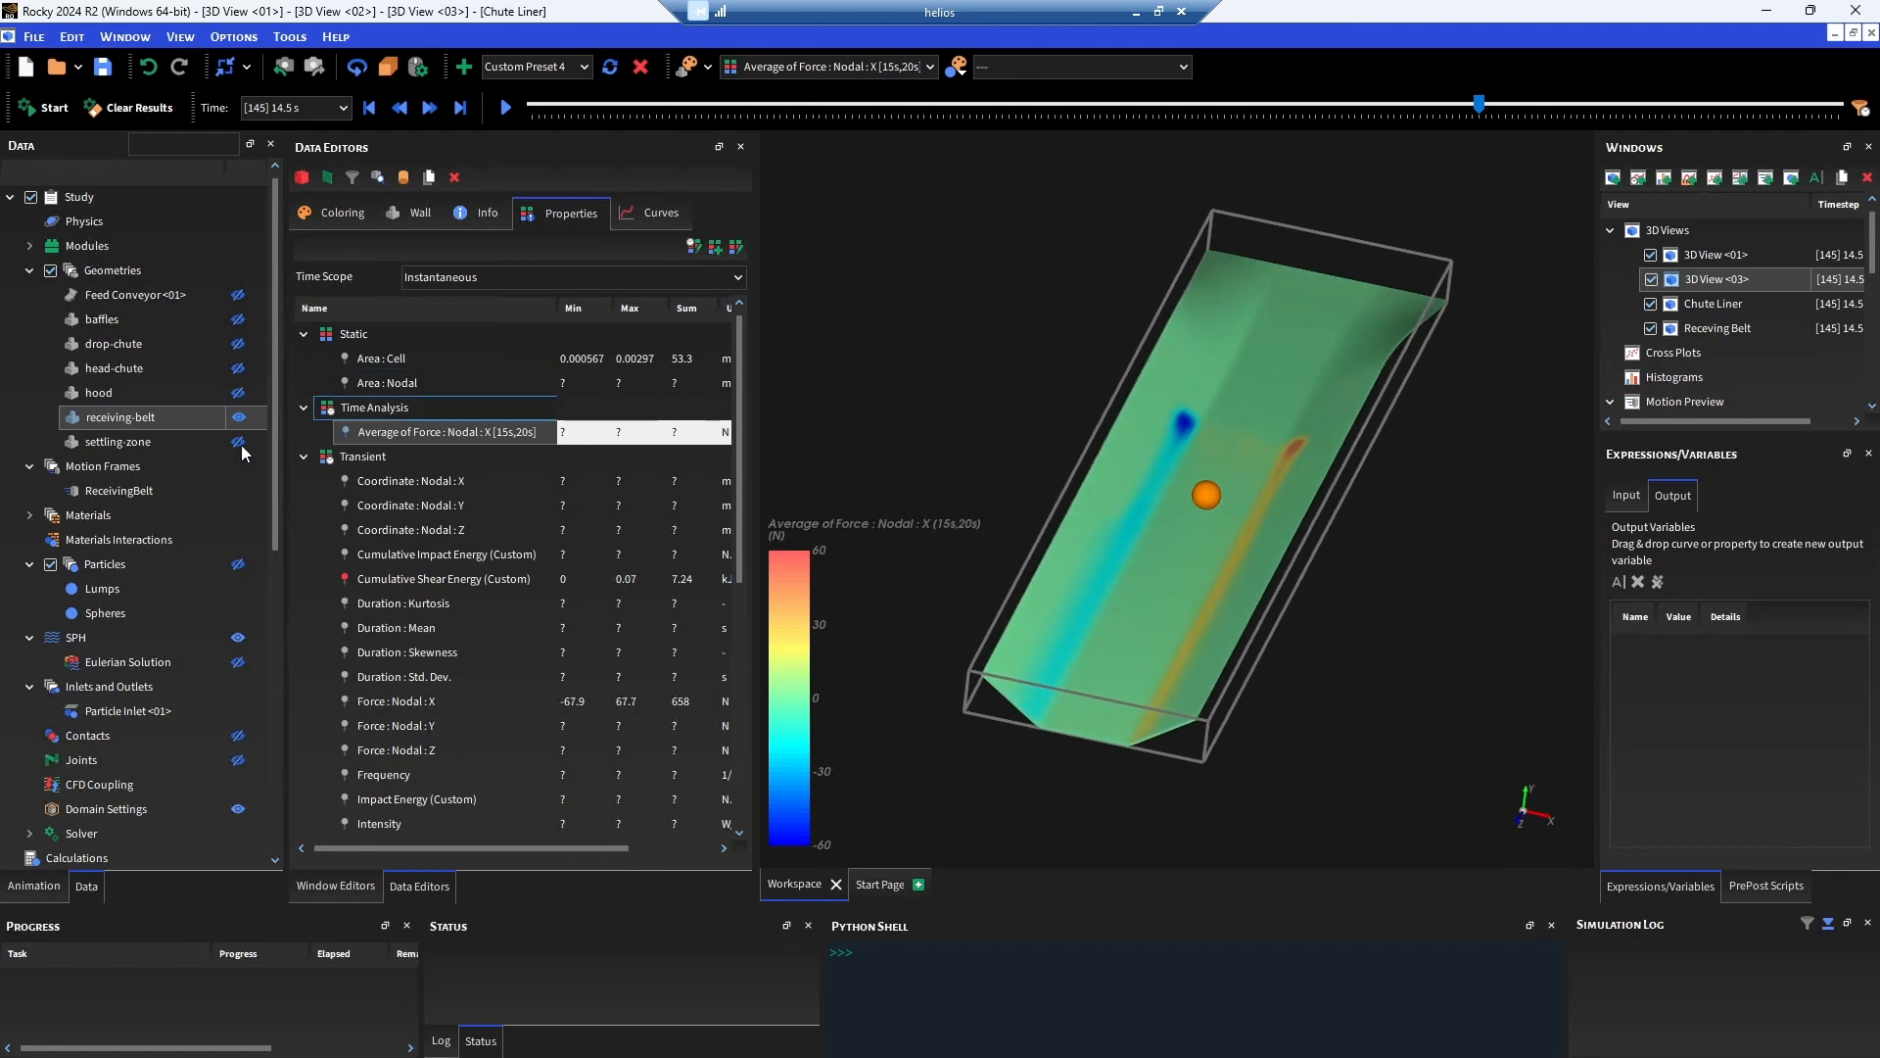
pyautogui.scroll(-1, 180, 531)
pyautogui.click(237, 490)
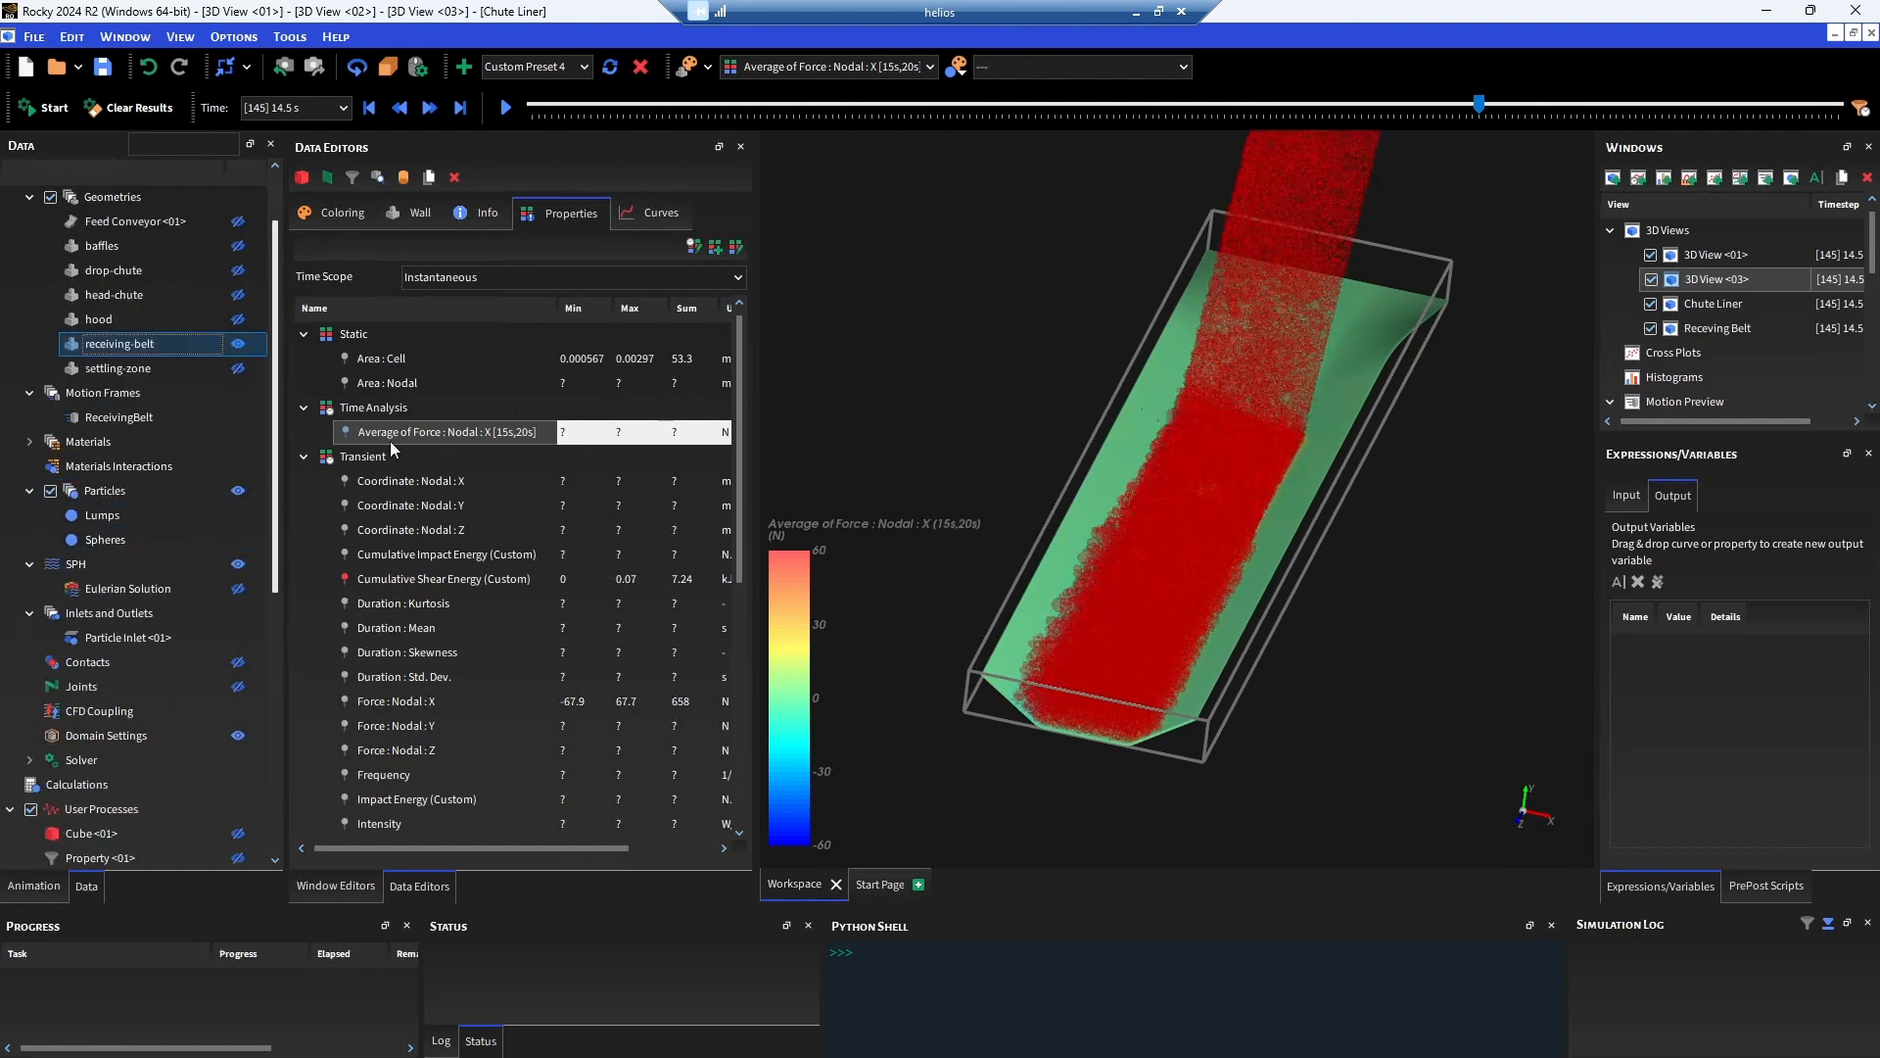
pyautogui.moveTo(951, 431); pyautogui.dragTo(1177, 538)
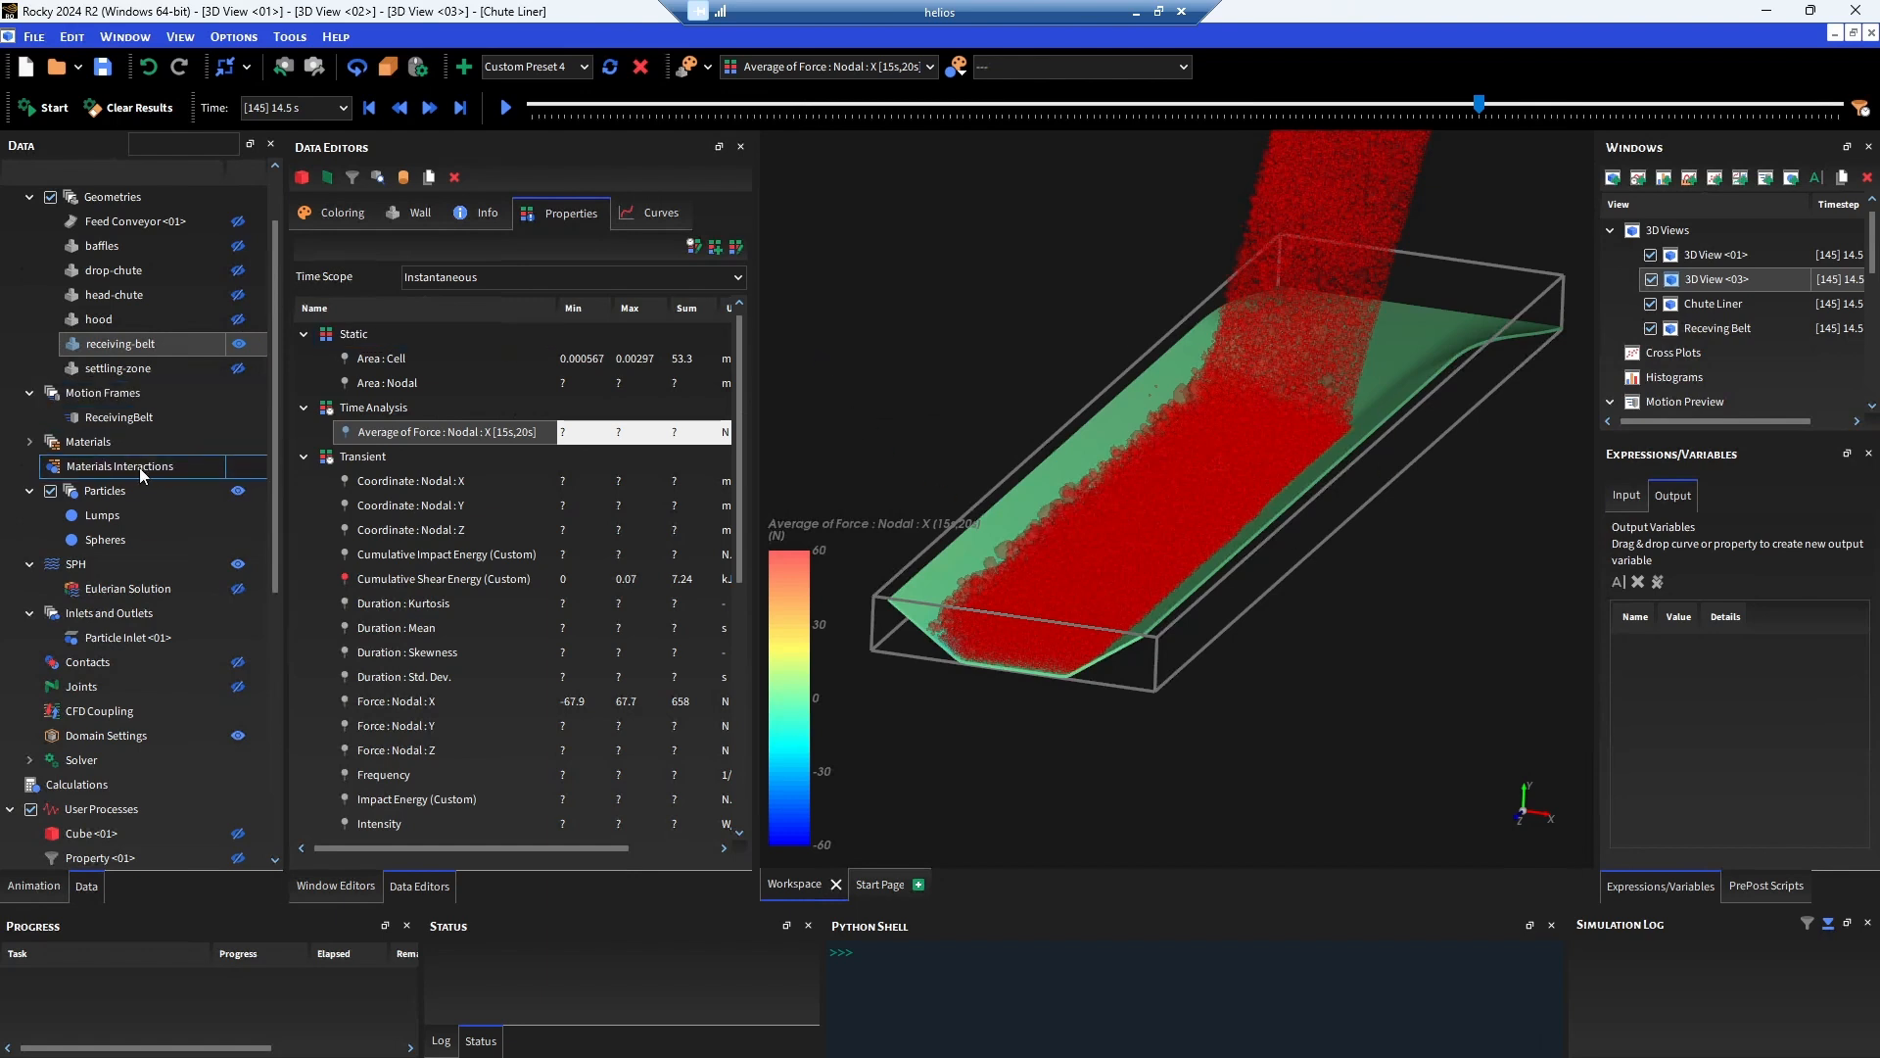
# Create a Cube process on Particles and fit it around the receiving belt area.
pyautogui.rightClick(110, 489)
pyautogui.moveTo(243, 541)
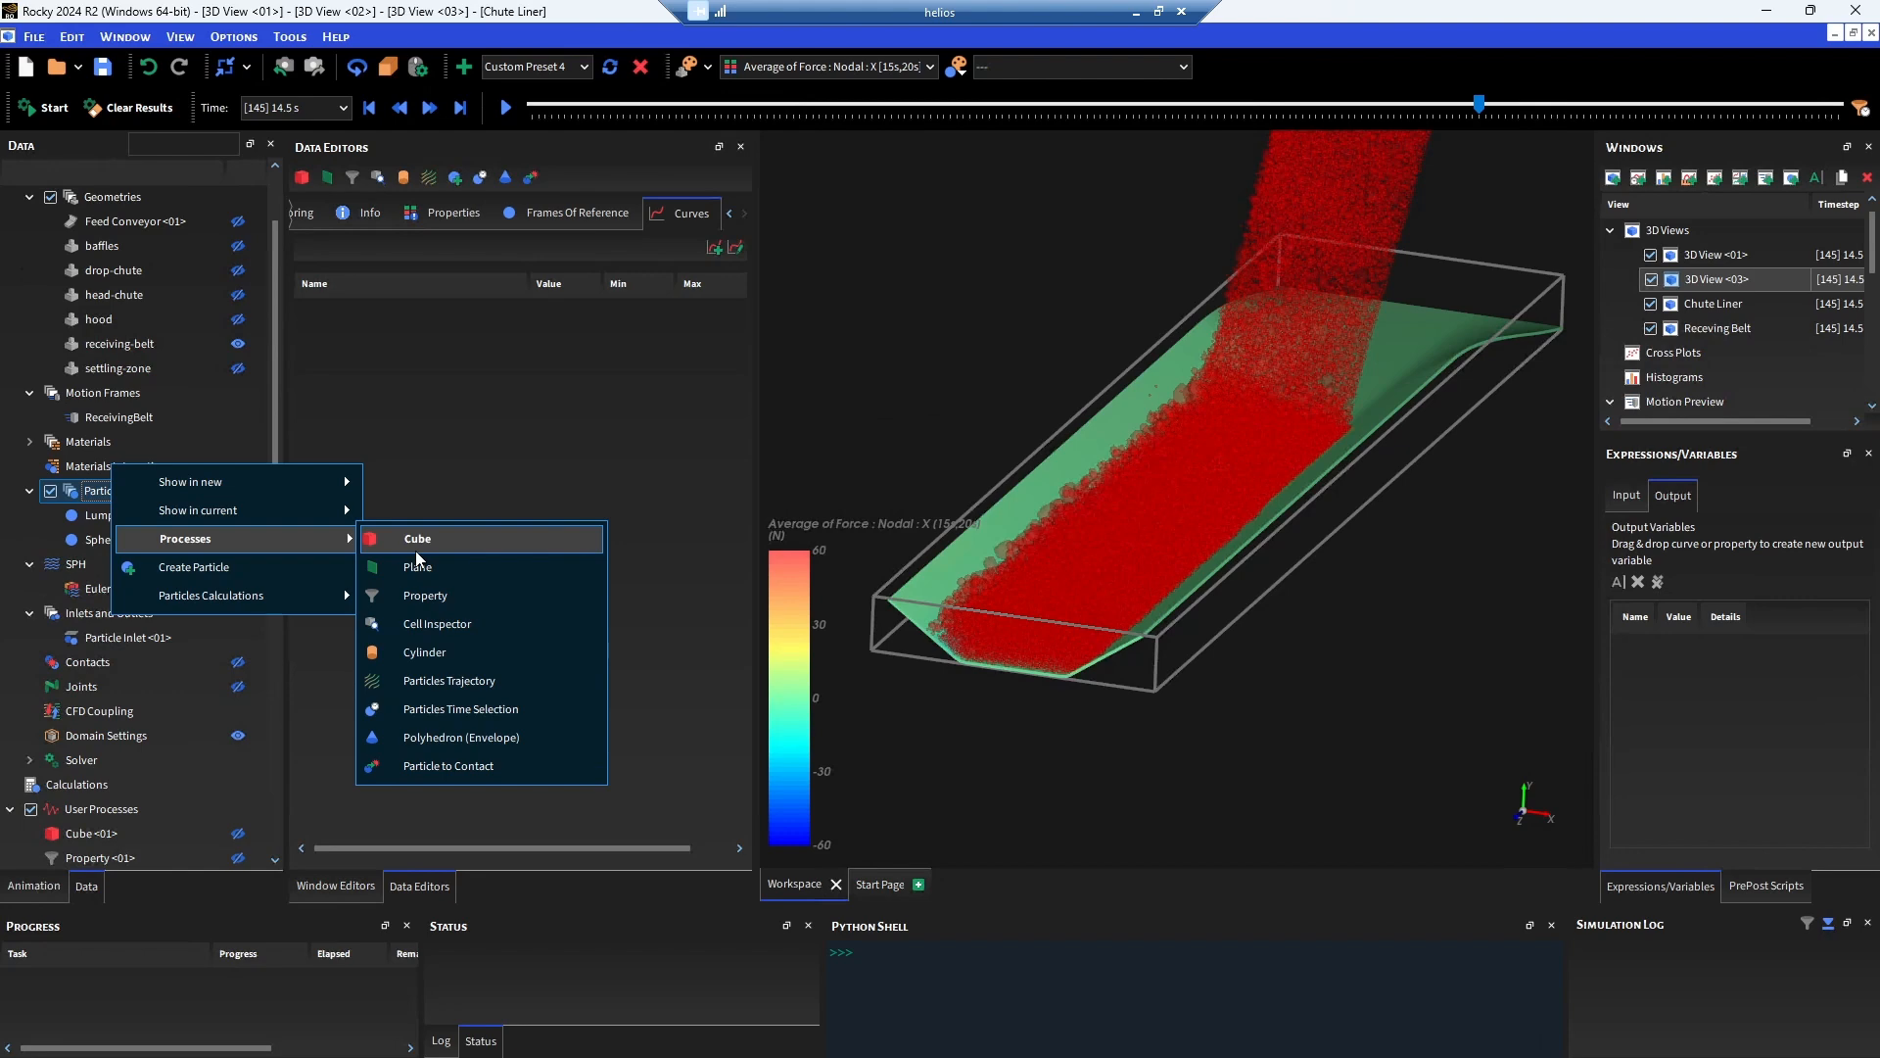
pyautogui.scroll(-7, 1040, 457)
pyautogui.moveTo(1120, 232); pyautogui.dragTo(1126, 472)
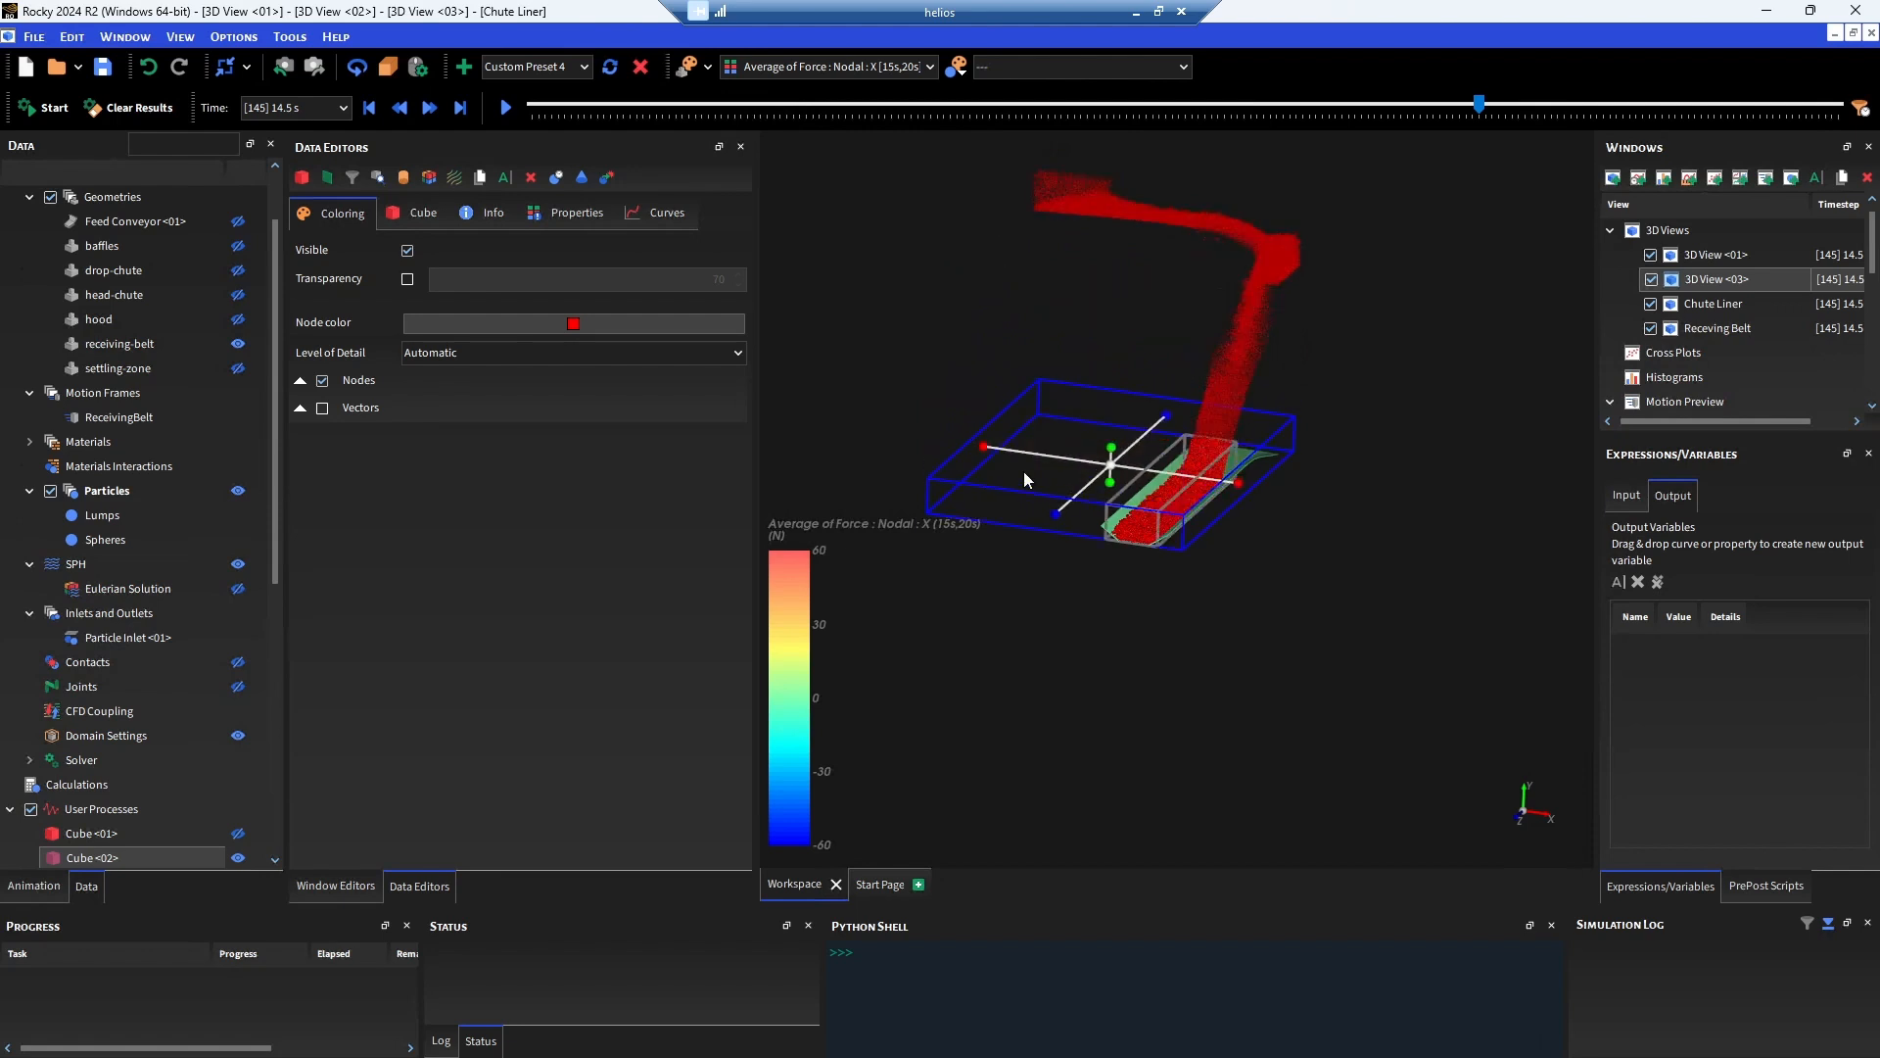
pyautogui.scroll(6, 1283, 581)
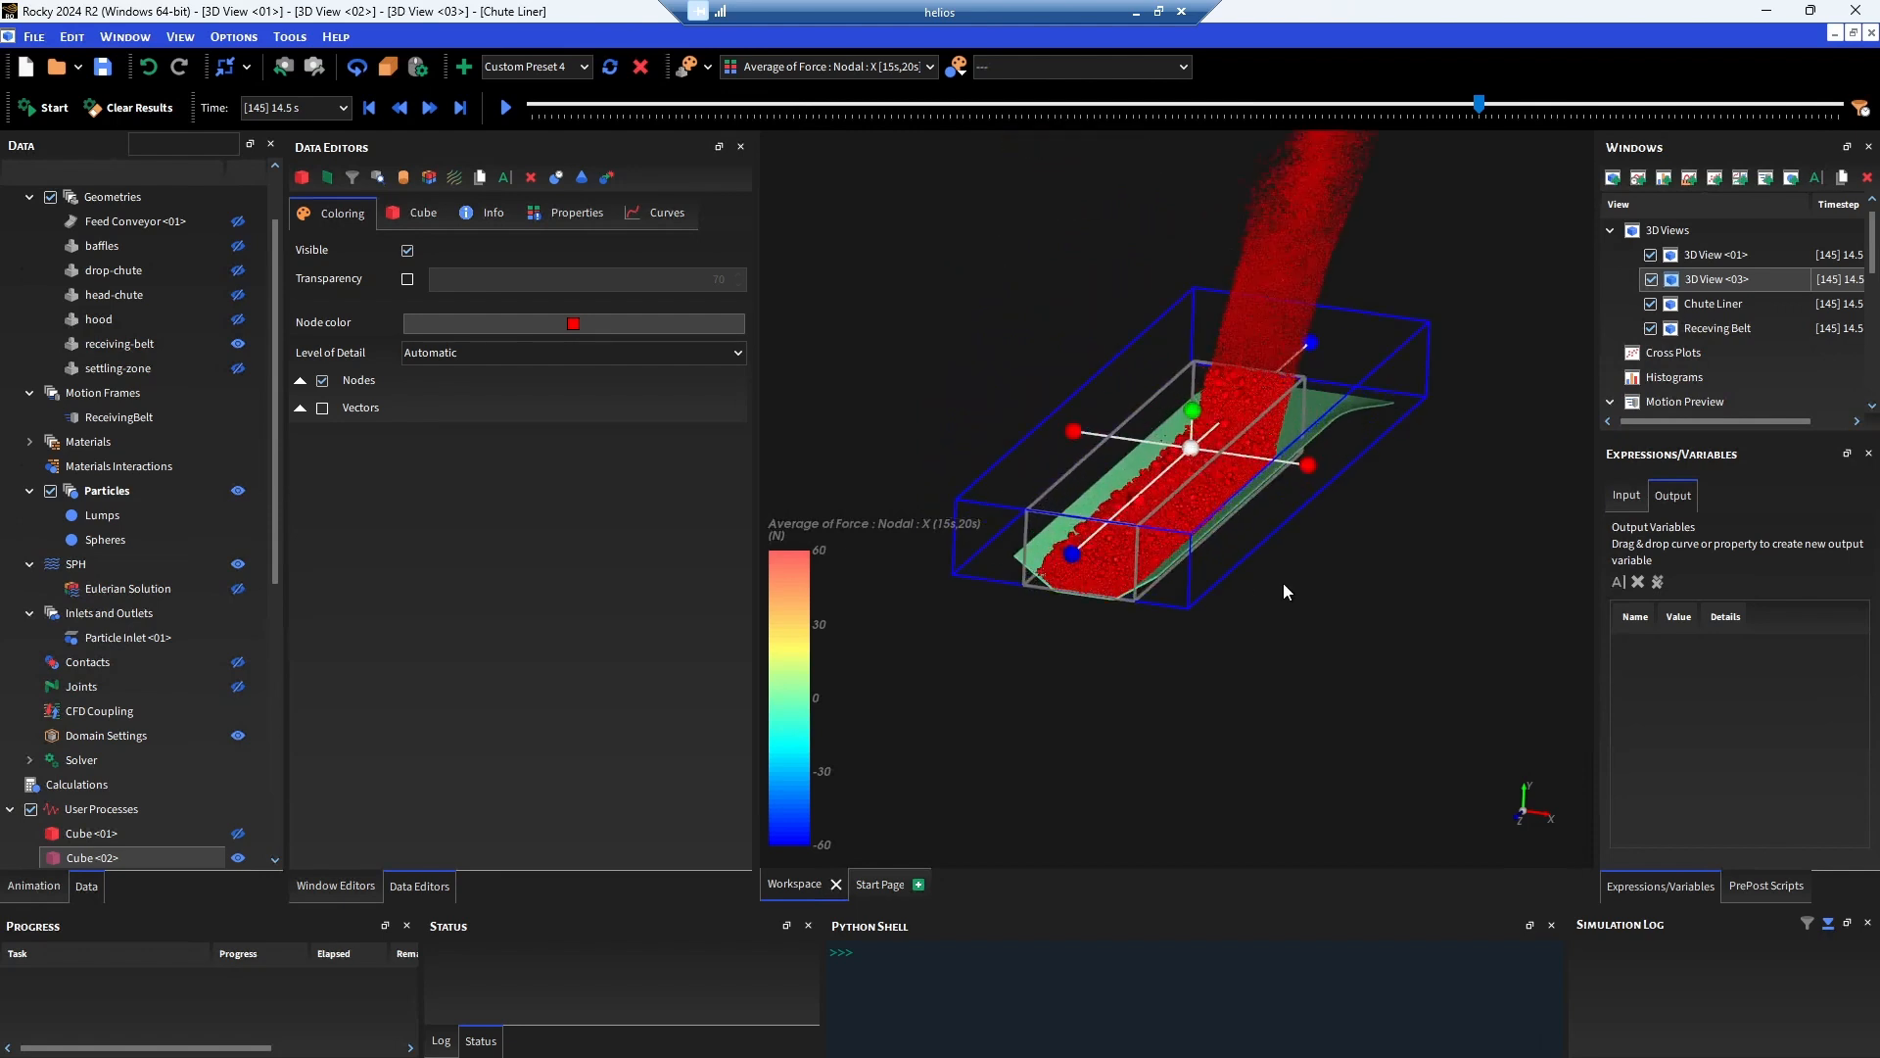
# Shorten the cube from both ends in the side view so it encloses only the belt section beyond the impact zone.
pyautogui.moveTo(1412, 233); pyautogui.dragTo(930, 718)
pyautogui.press('x')
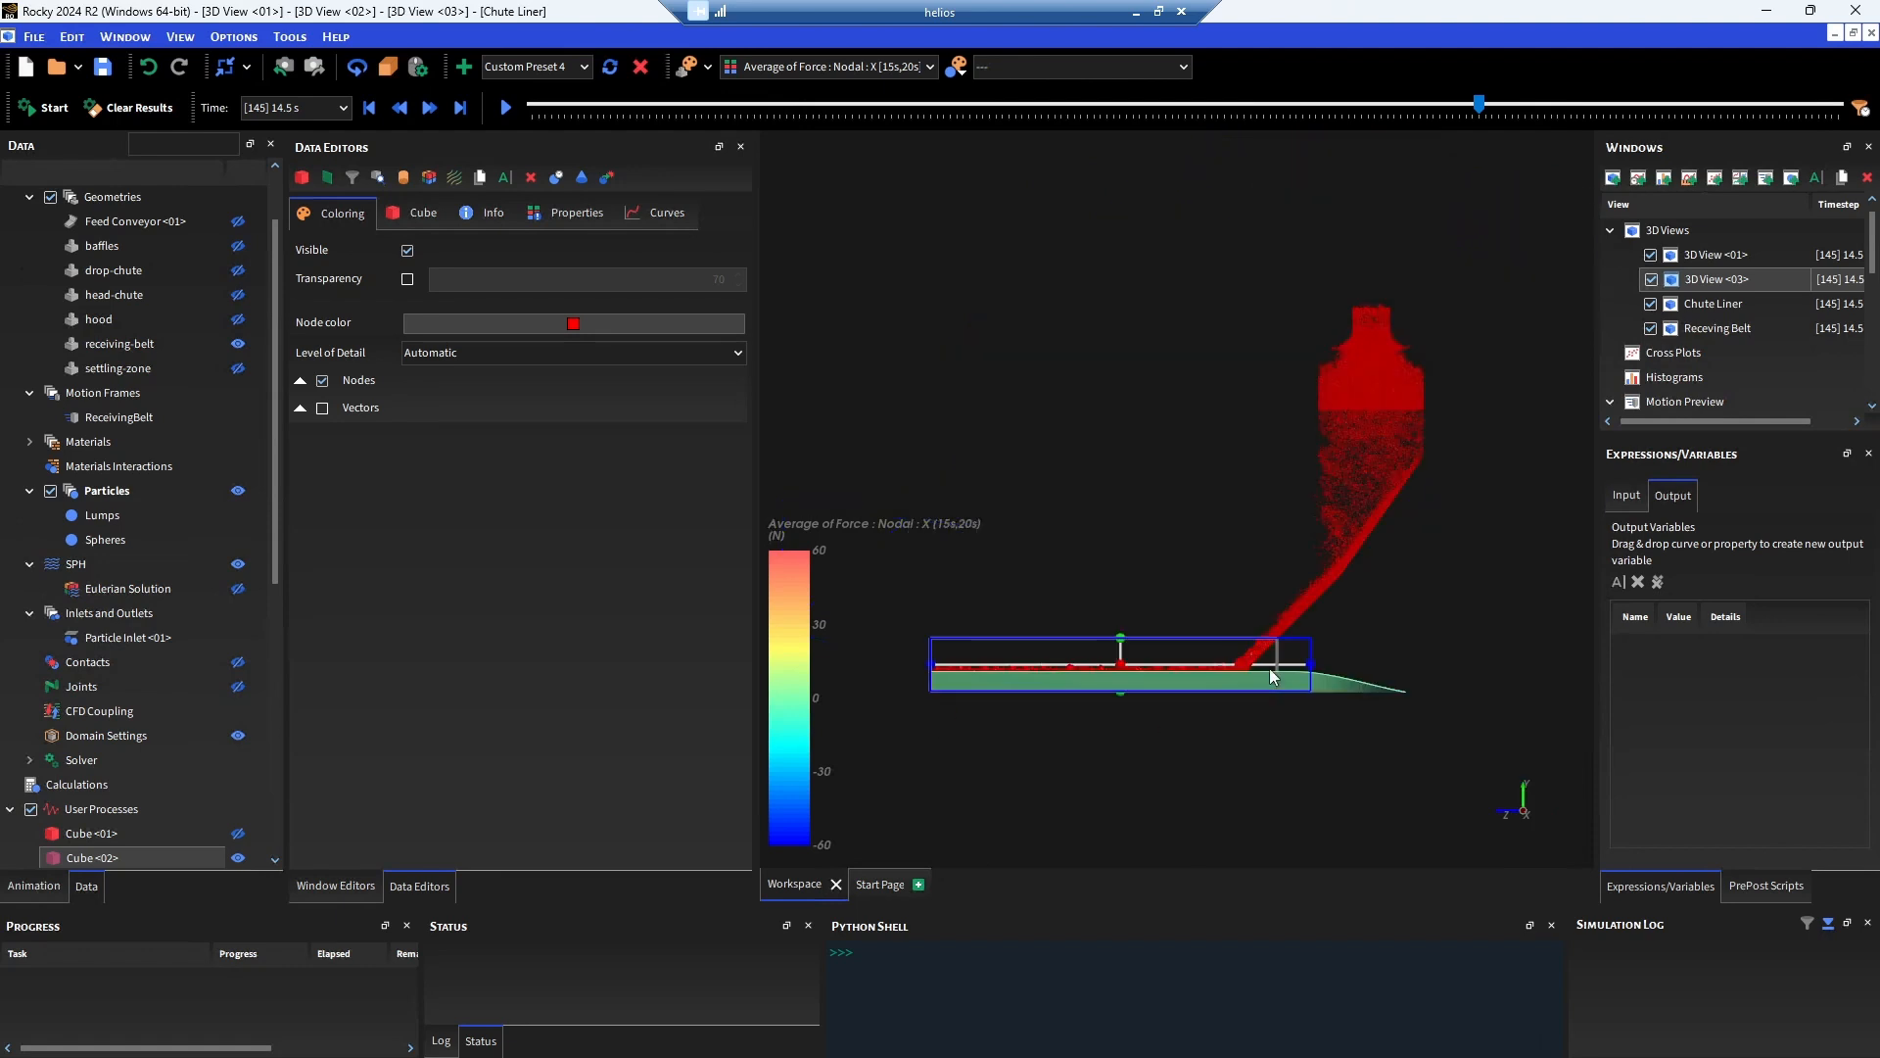
pyautogui.moveTo(1309, 672); pyautogui.dragTo(1214, 687)
pyautogui.moveTo(1032, 529); pyautogui.dragTo(1069, 457, button='middle')
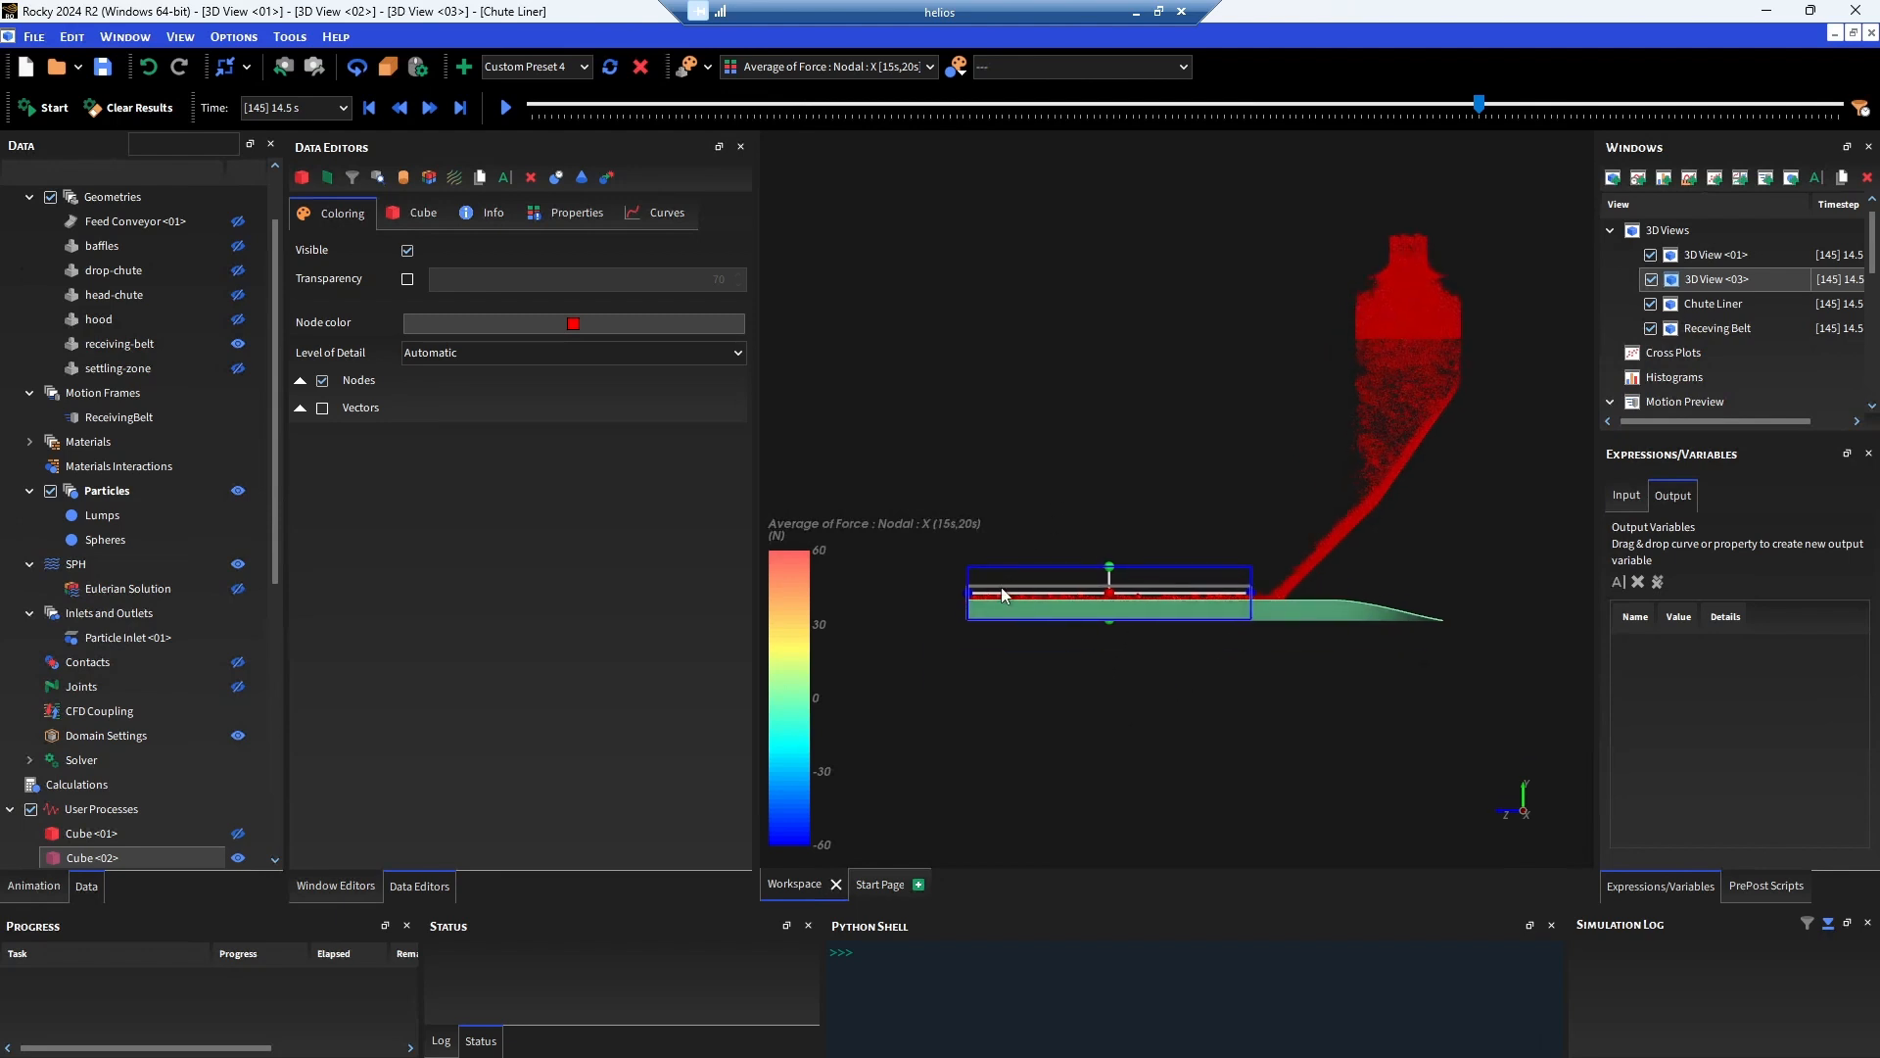
pyautogui.moveTo(973, 604); pyautogui.dragTo(1025, 591)
pyautogui.moveTo(1051, 529); pyautogui.dragTo(1046, 407, button='middle')
pyautogui.moveTo(1046, 399); pyautogui.dragTo(1315, 488)
pyautogui.scroll(5, 1046, 373)
pyautogui.moveTo(1046, 373); pyautogui.dragTo(1007, 203, button='middle')
pyautogui.scroll(2, 897, 237)
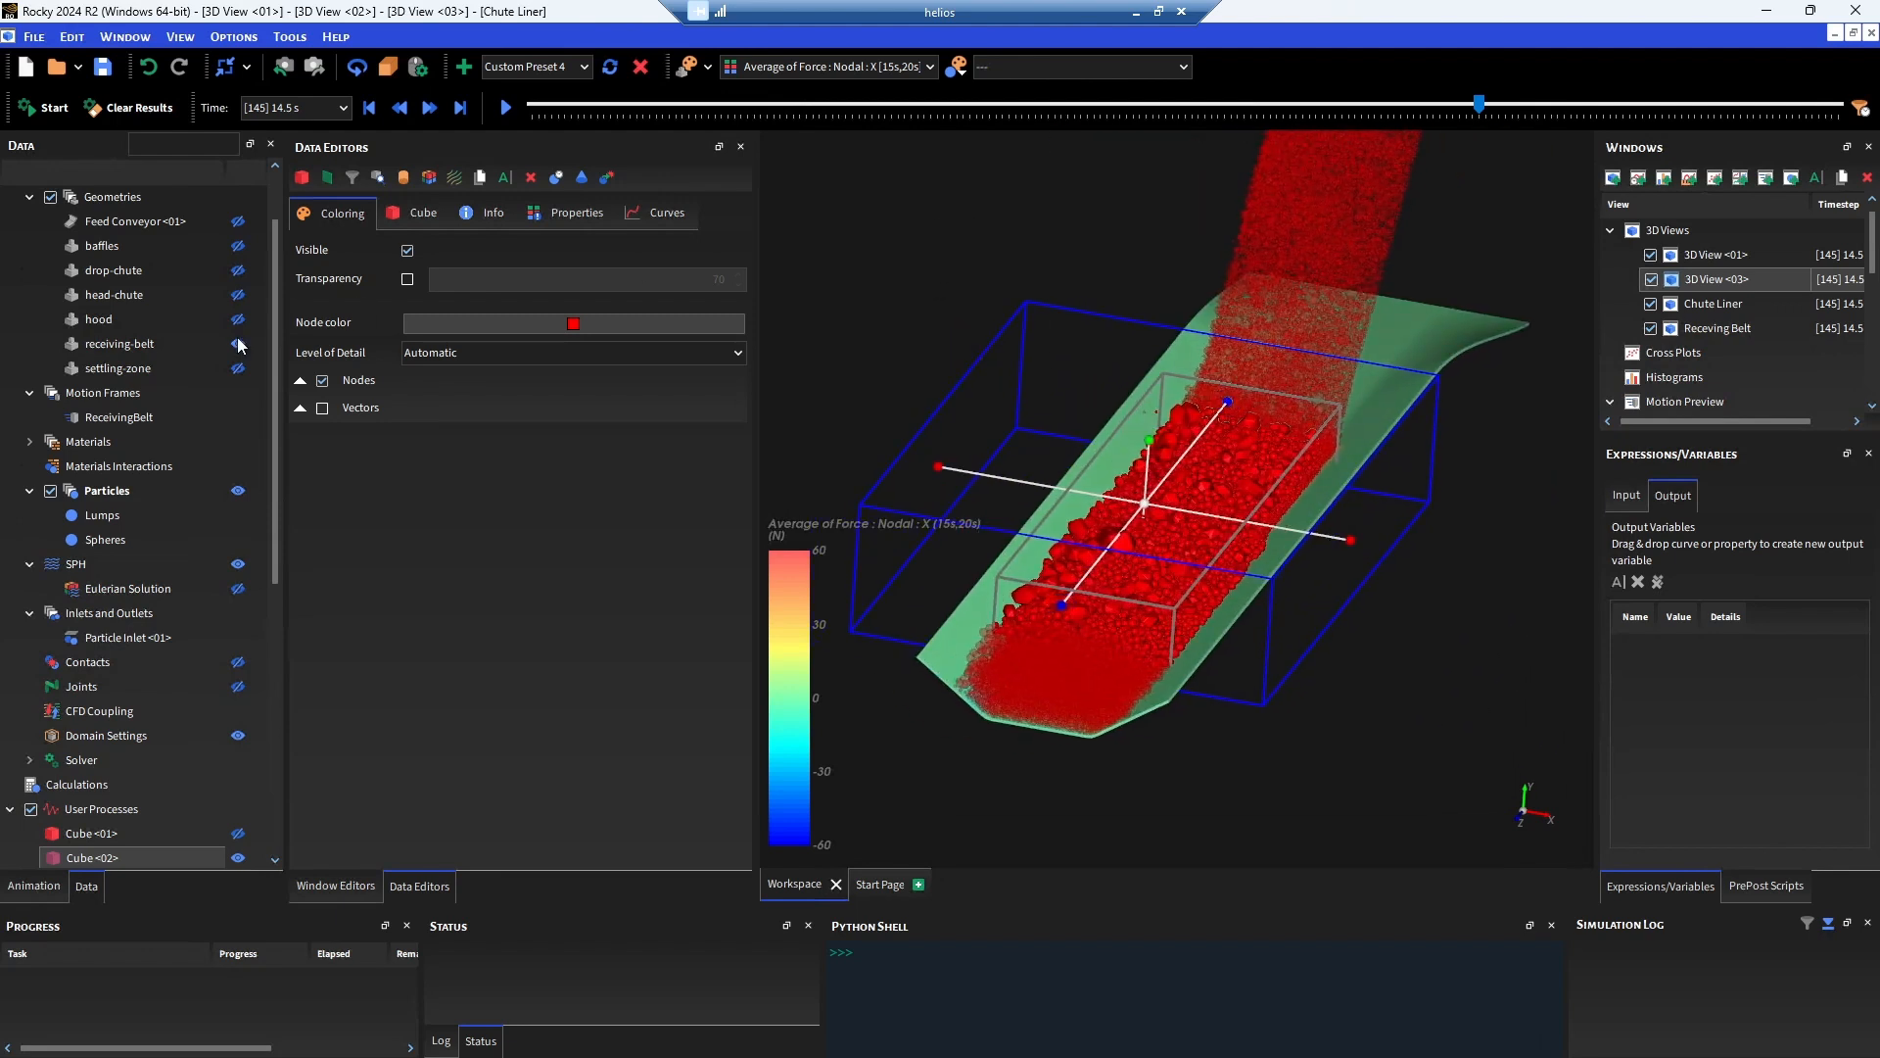
# Hide the full particle set and examine how the material inside the cube lies across the receiving belt.
pyautogui.click(238, 491)
pyautogui.moveTo(893, 390); pyautogui.dragTo(946, 322, button='middle')
pyautogui.moveTo(1015, 736); pyautogui.dragTo(1141, 696)
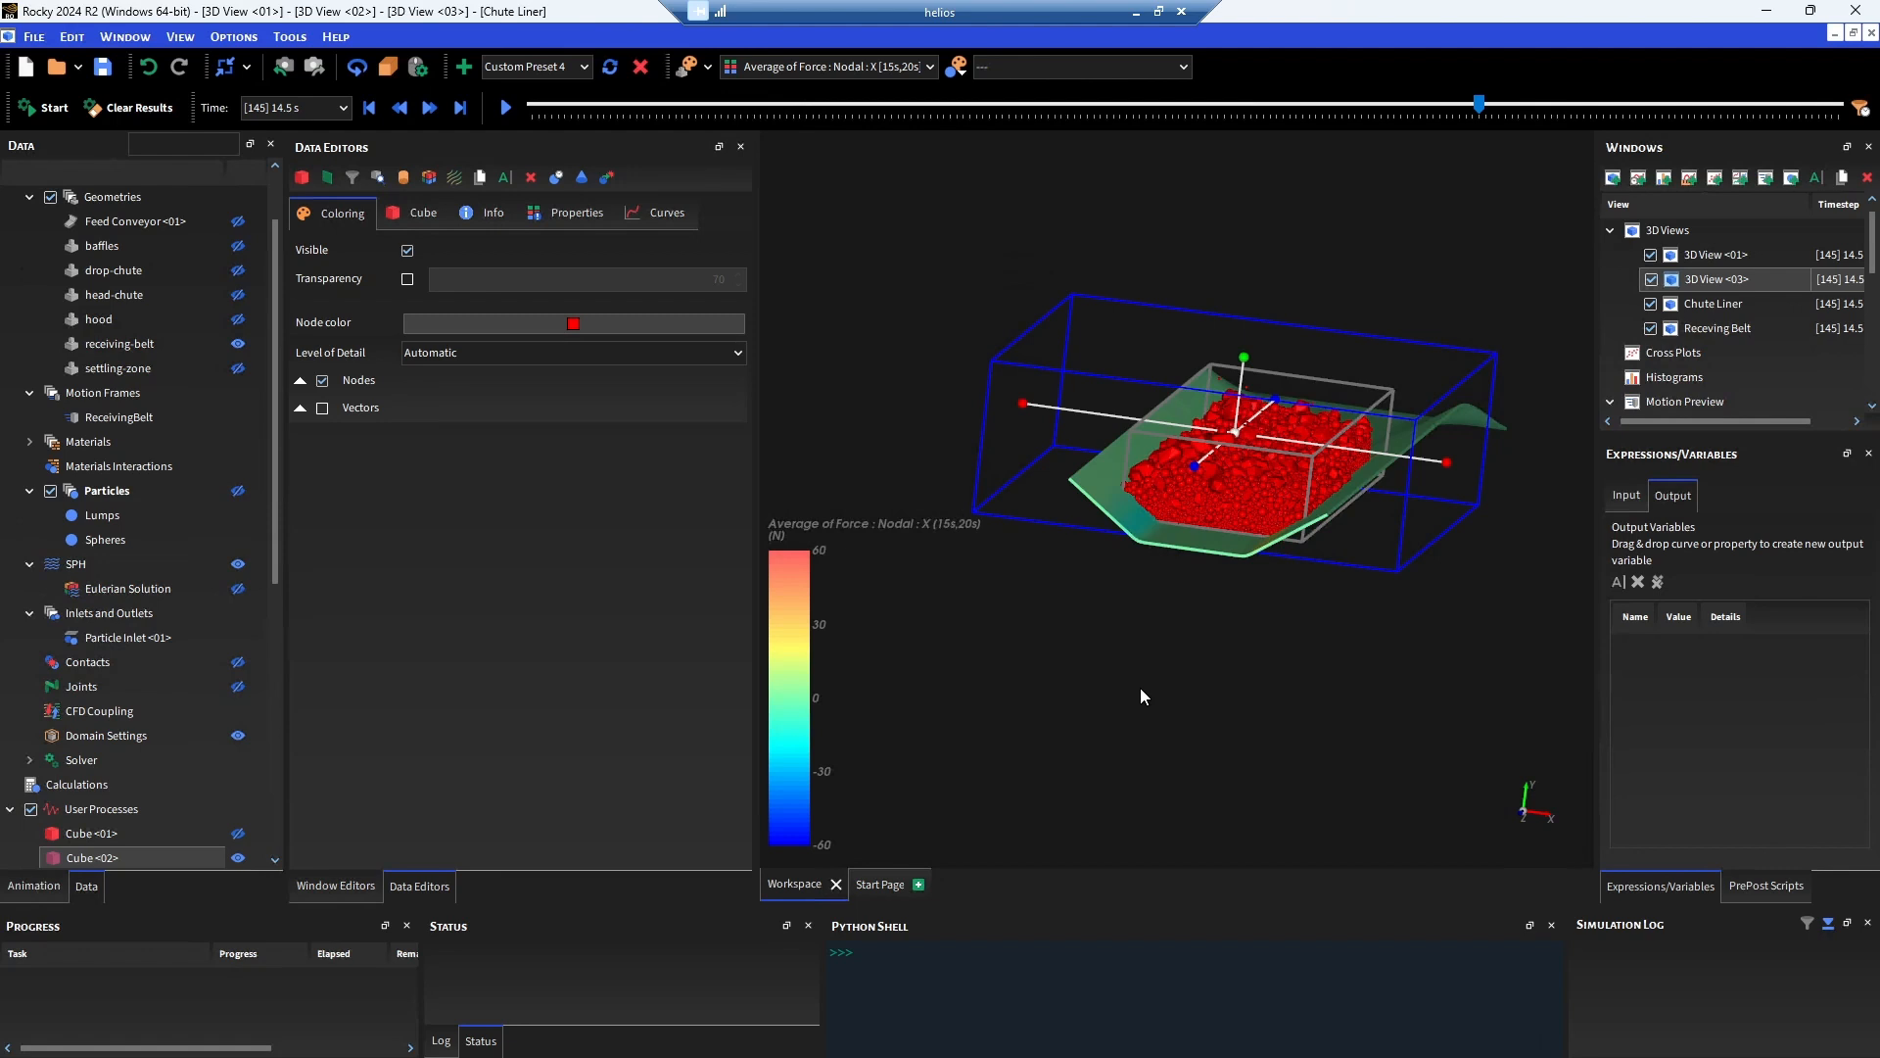
pyautogui.scroll(5, 1140, 688)
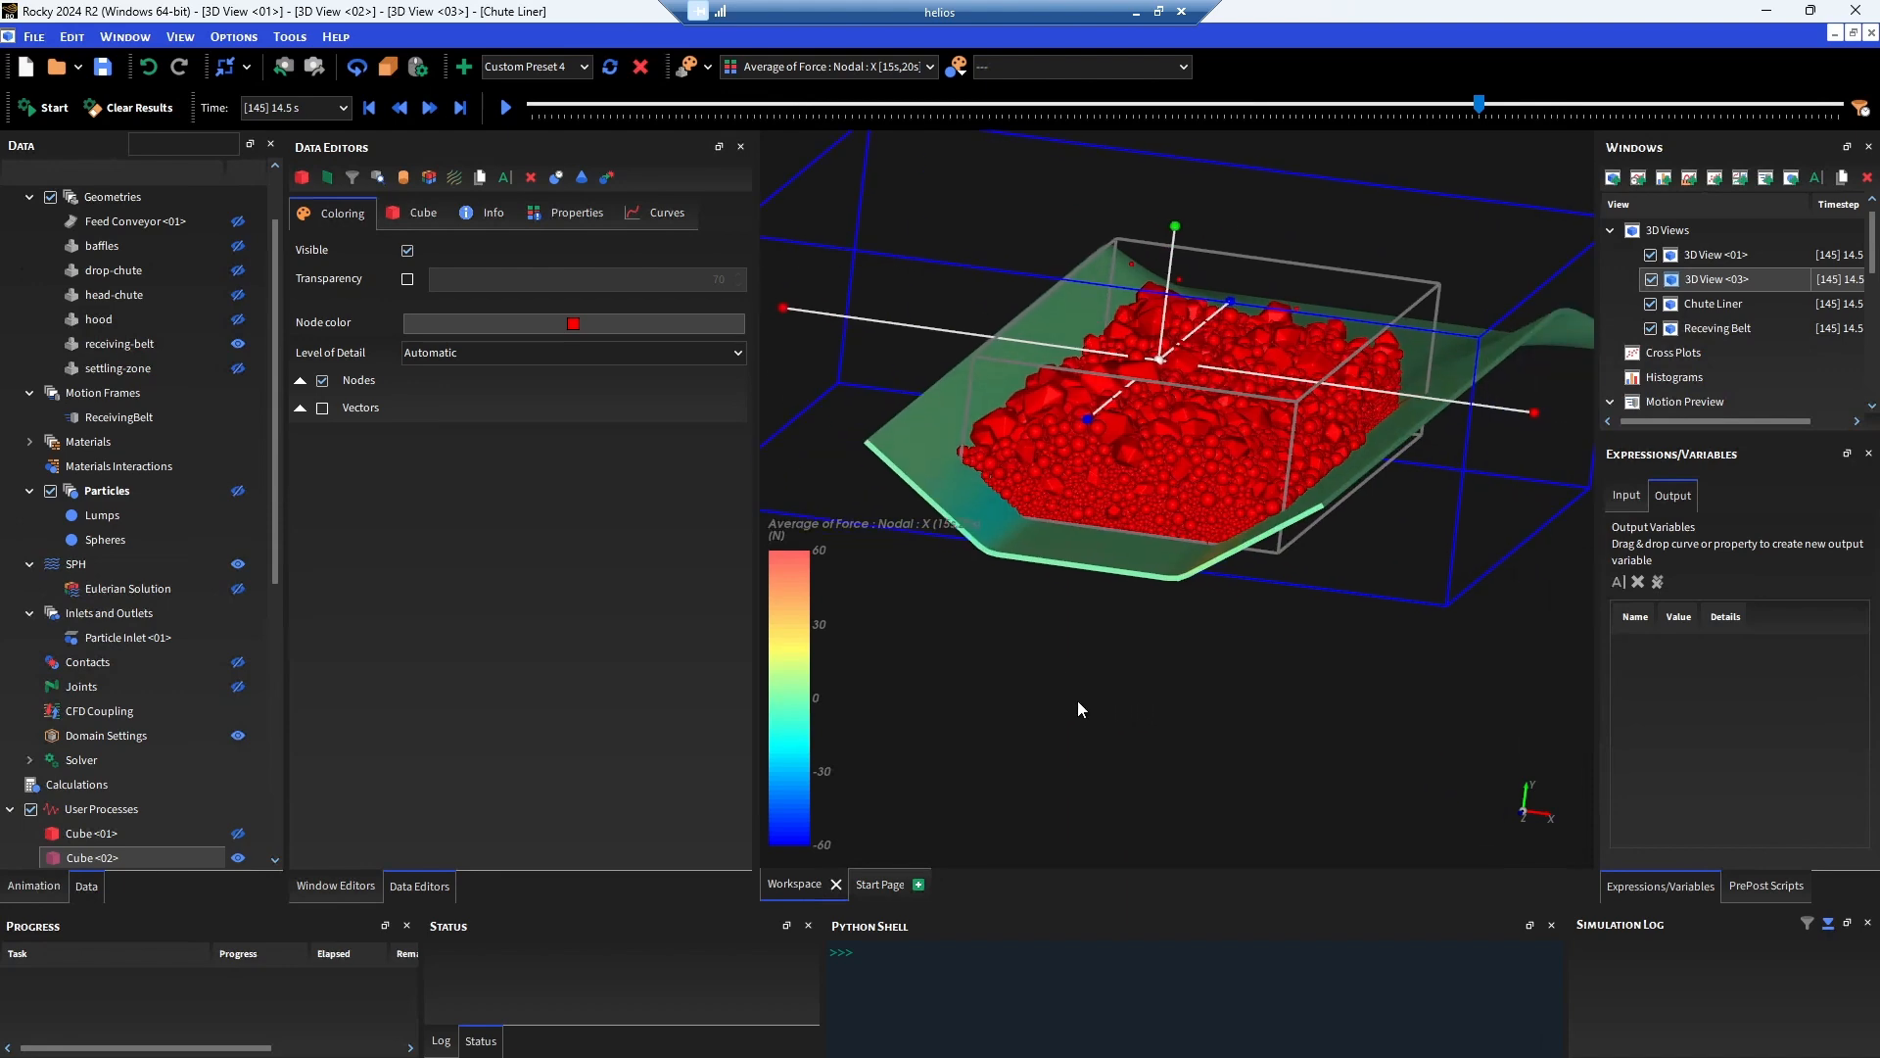
pyautogui.moveTo(1114, 682); pyautogui.dragTo(1120, 673)
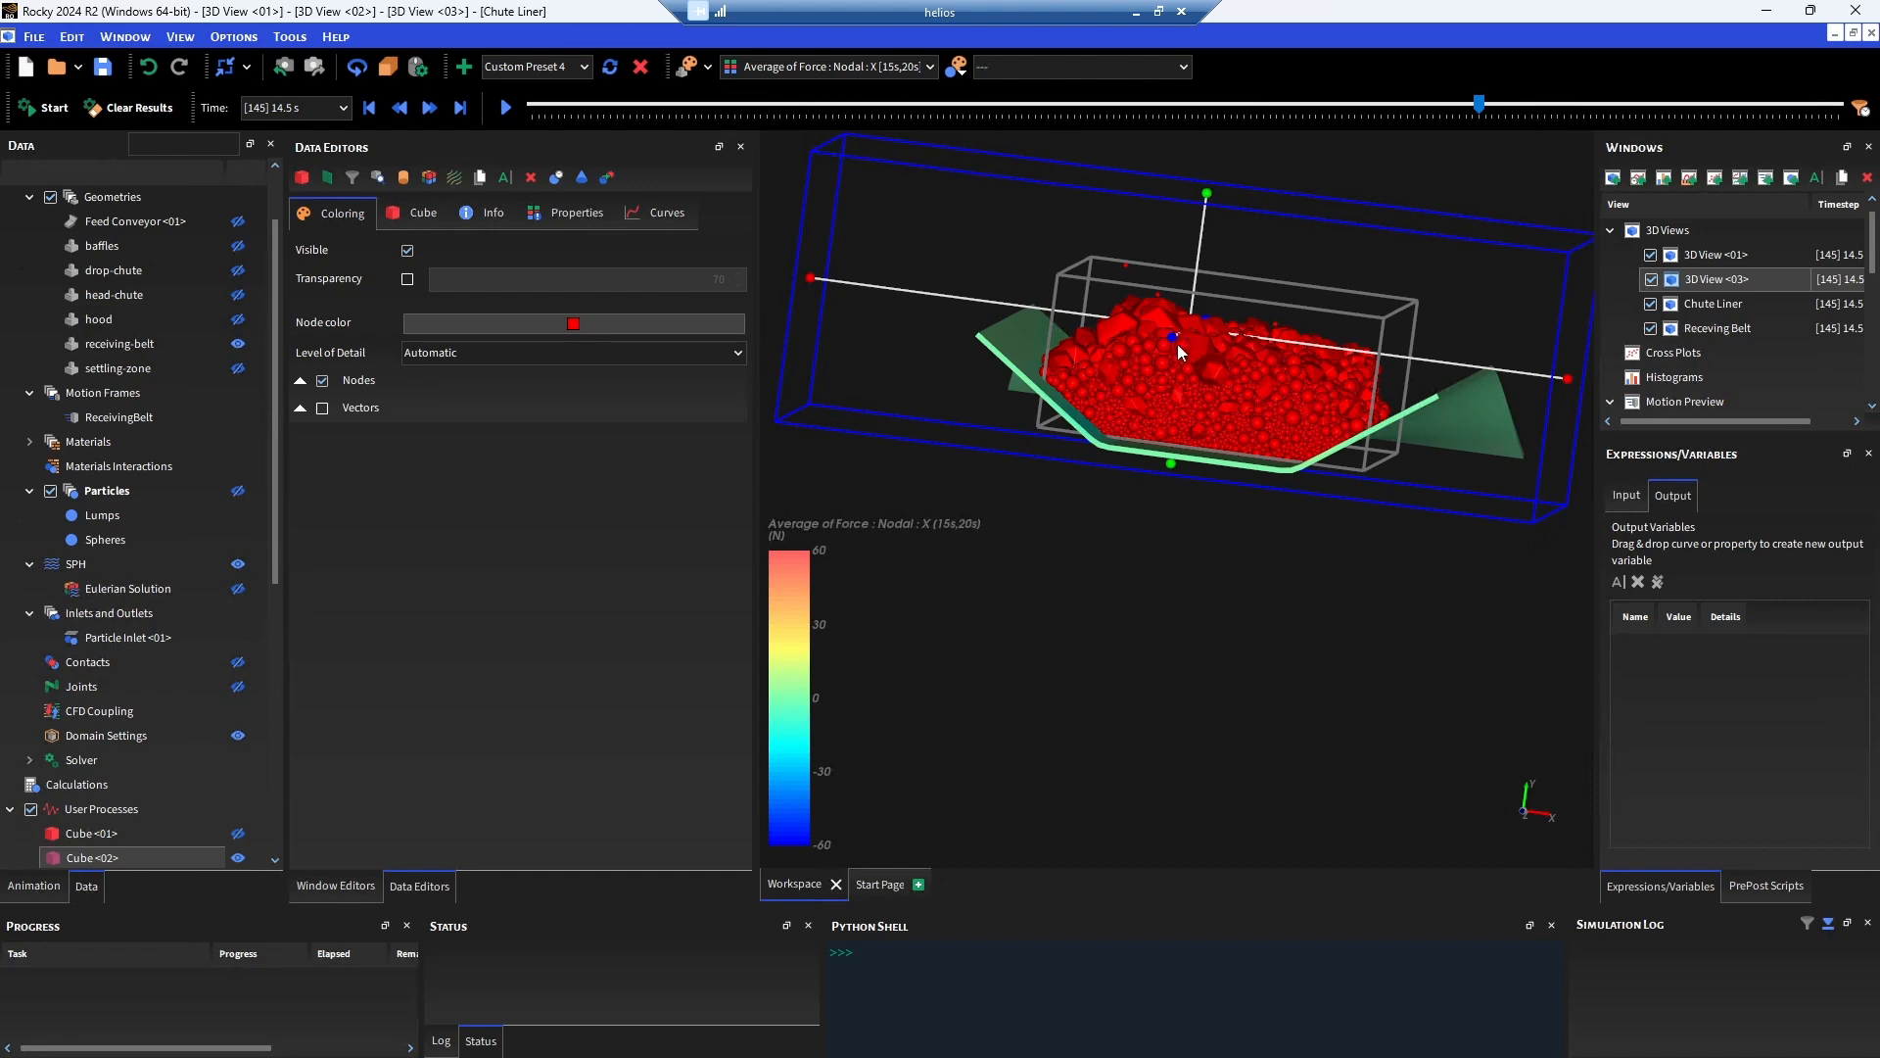
pyautogui.moveTo(1162, 500); pyautogui.dragTo(1104, 584)
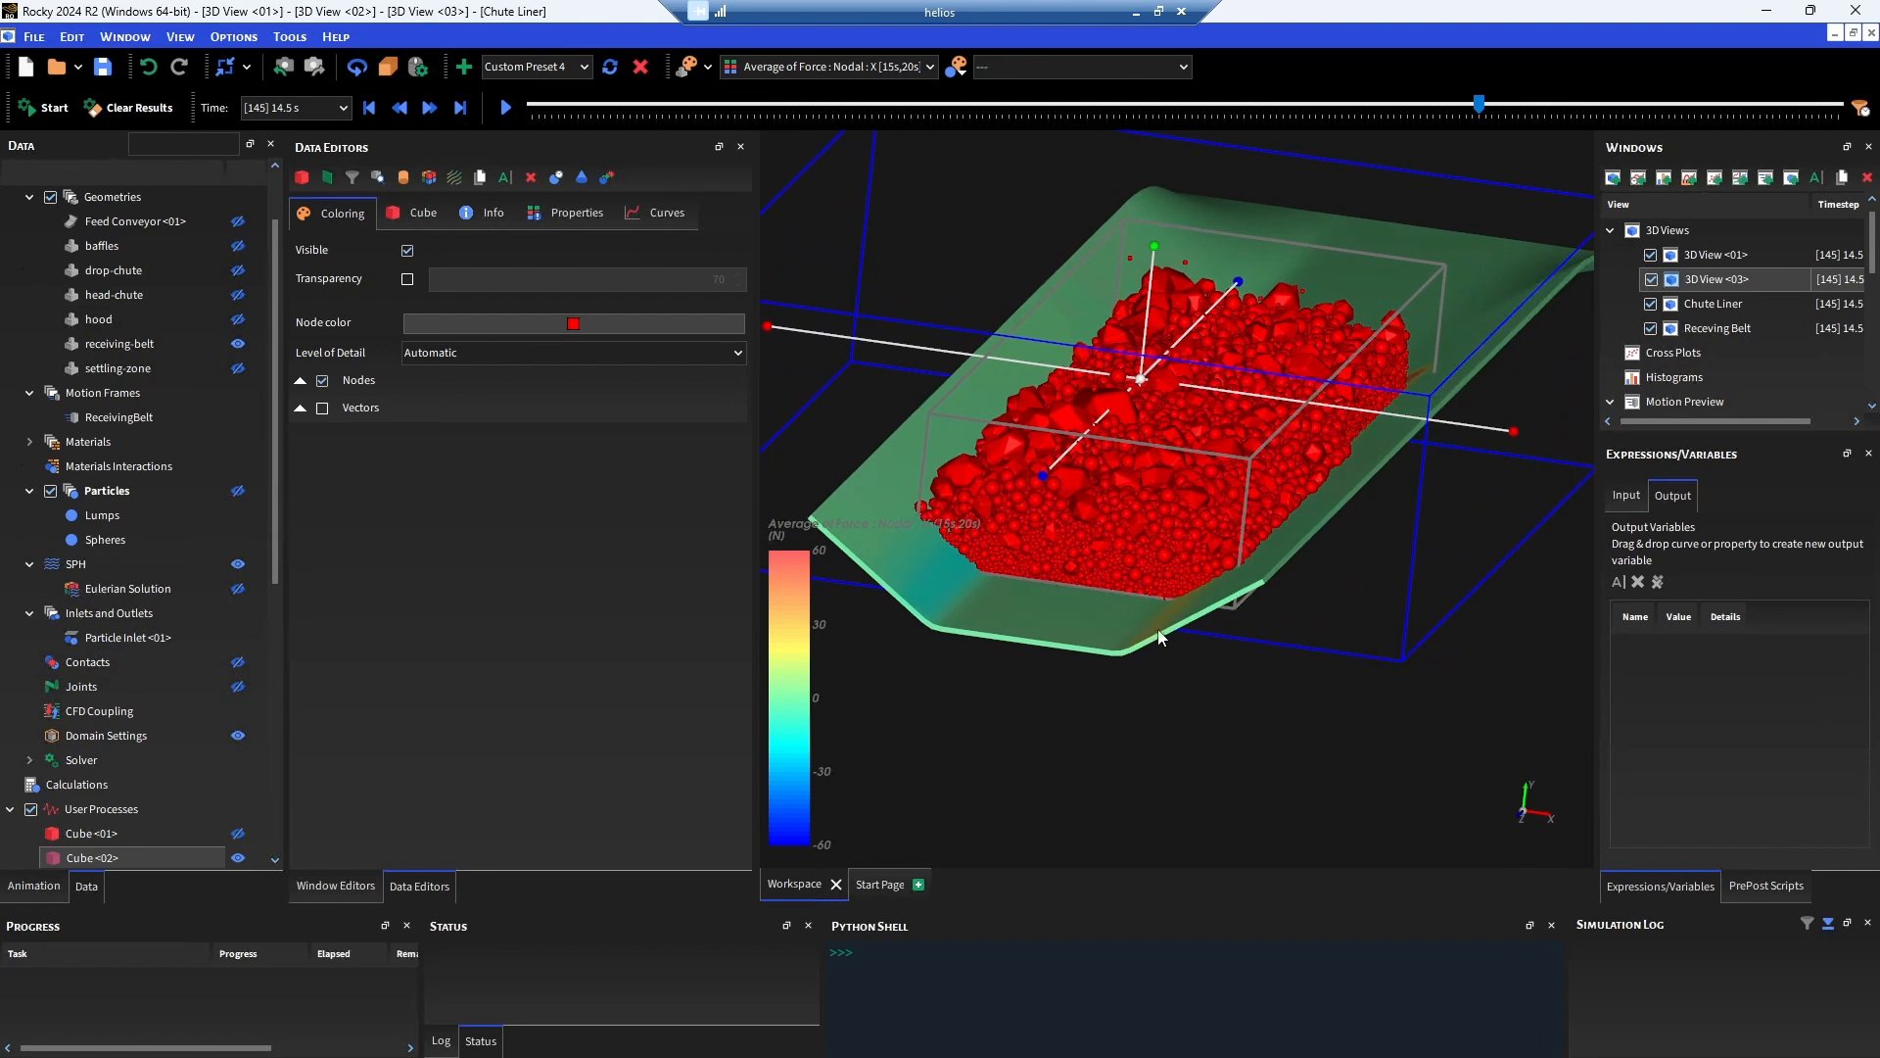
pyautogui.scroll(-5, 1157, 630)
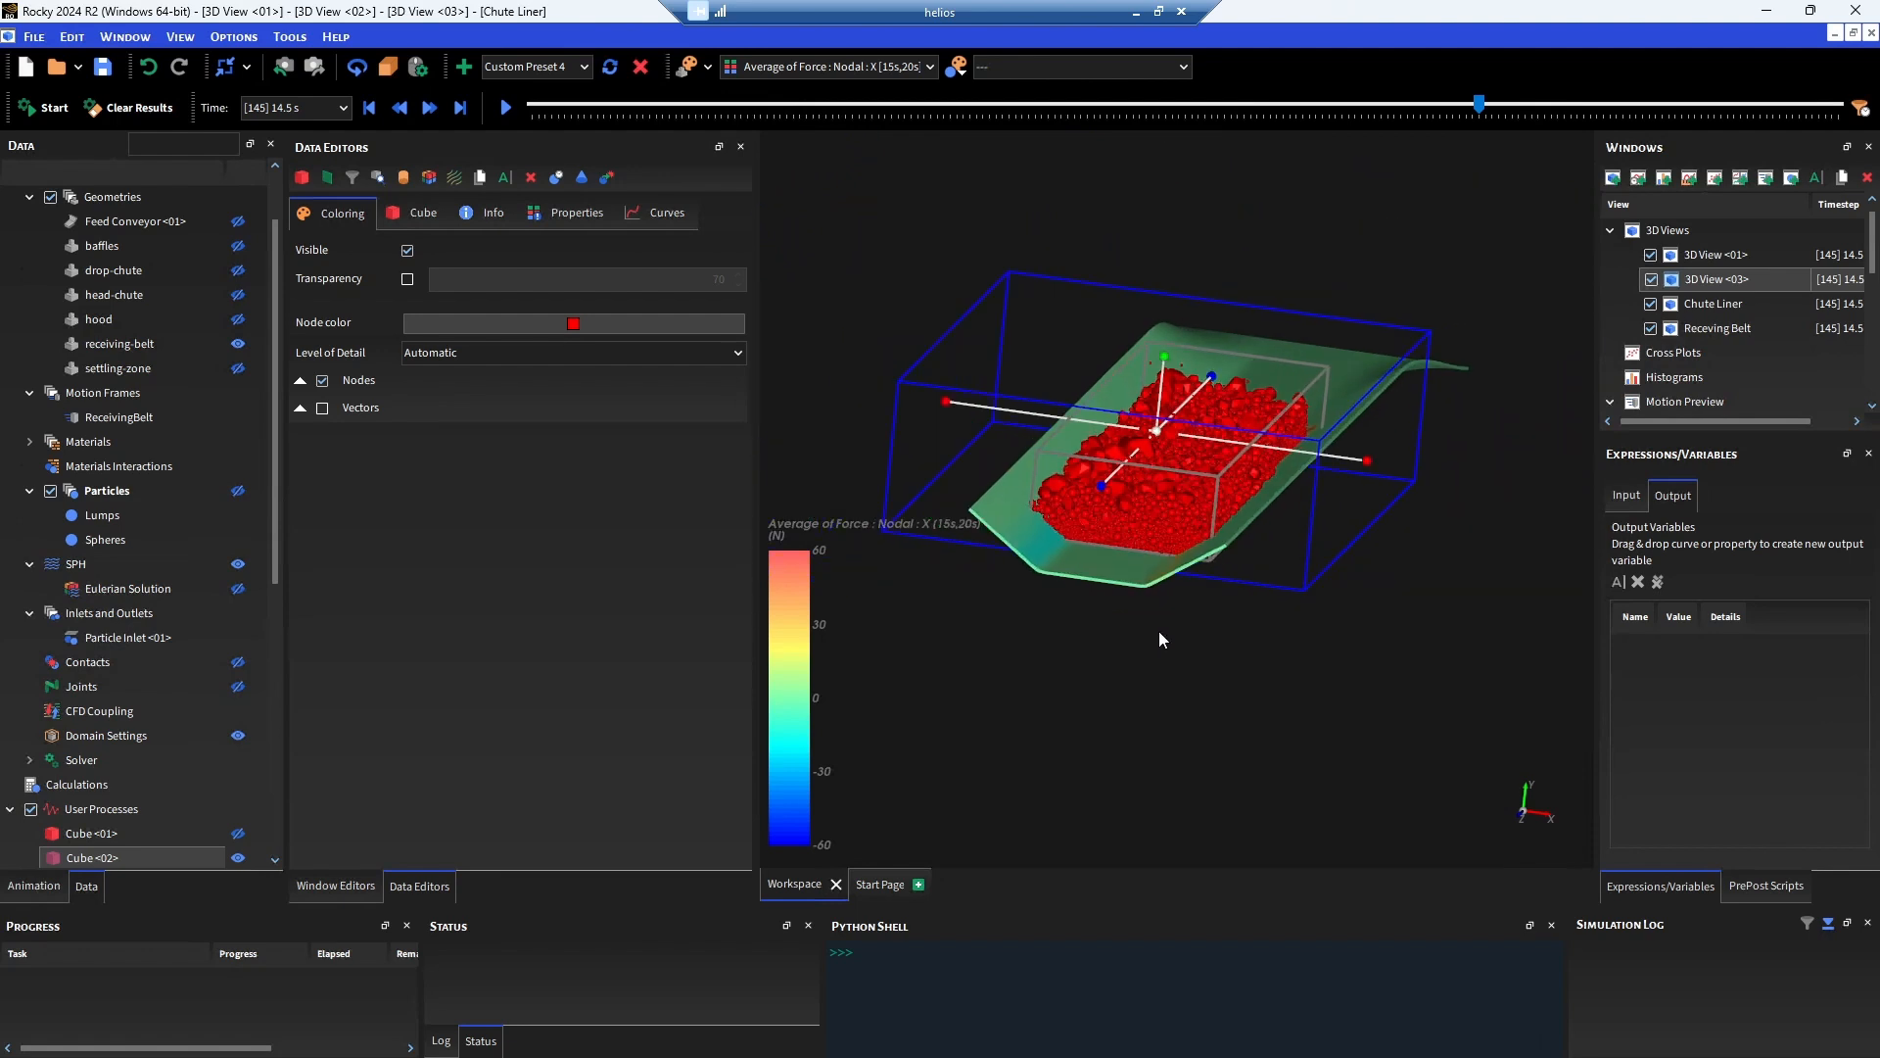
pyautogui.moveTo(1095, 656); pyautogui.dragTo(1166, 589)
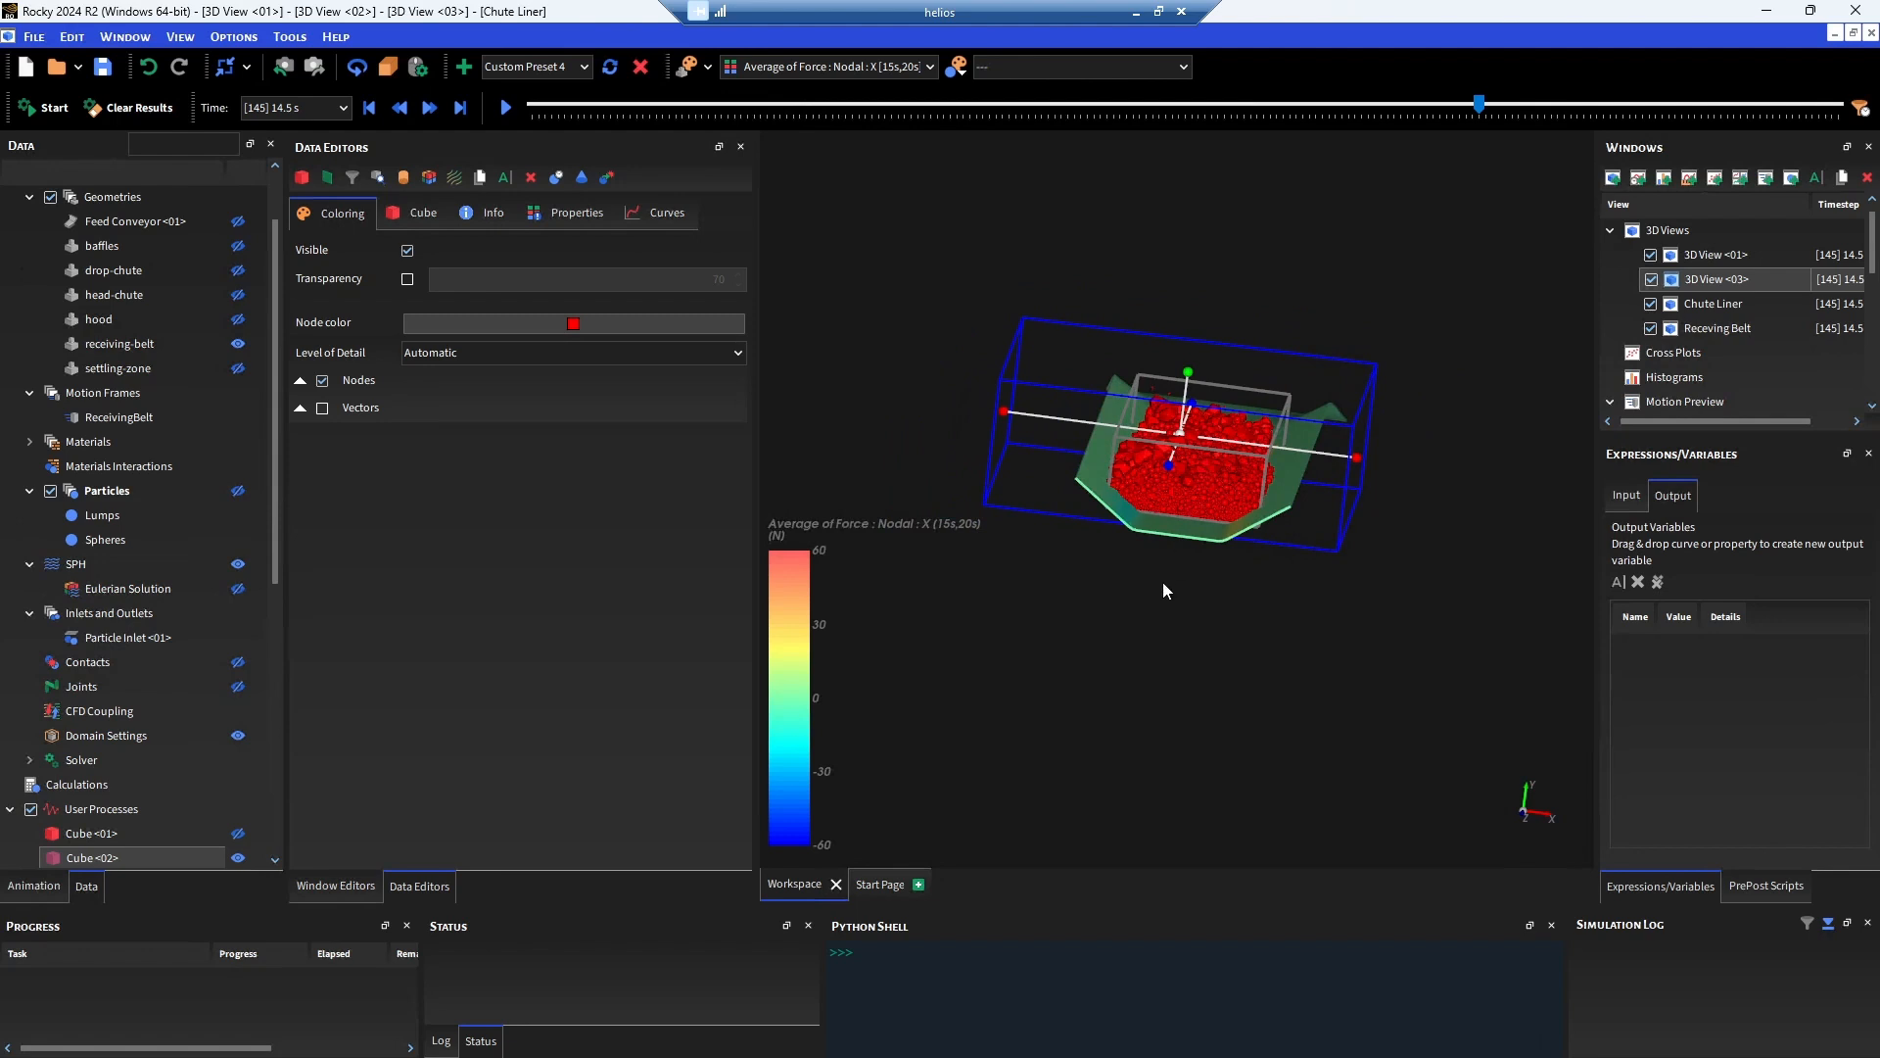
# Plot CoG : X : Local (Custom) of Cube <02> in a new time plot and maximize the plot window.
pyautogui.scroll(-4, 157, 647)
pyautogui.click(122, 568)
pyautogui.click(568, 214)
pyautogui.click(413, 359)
pyautogui.rightClick(413, 361)
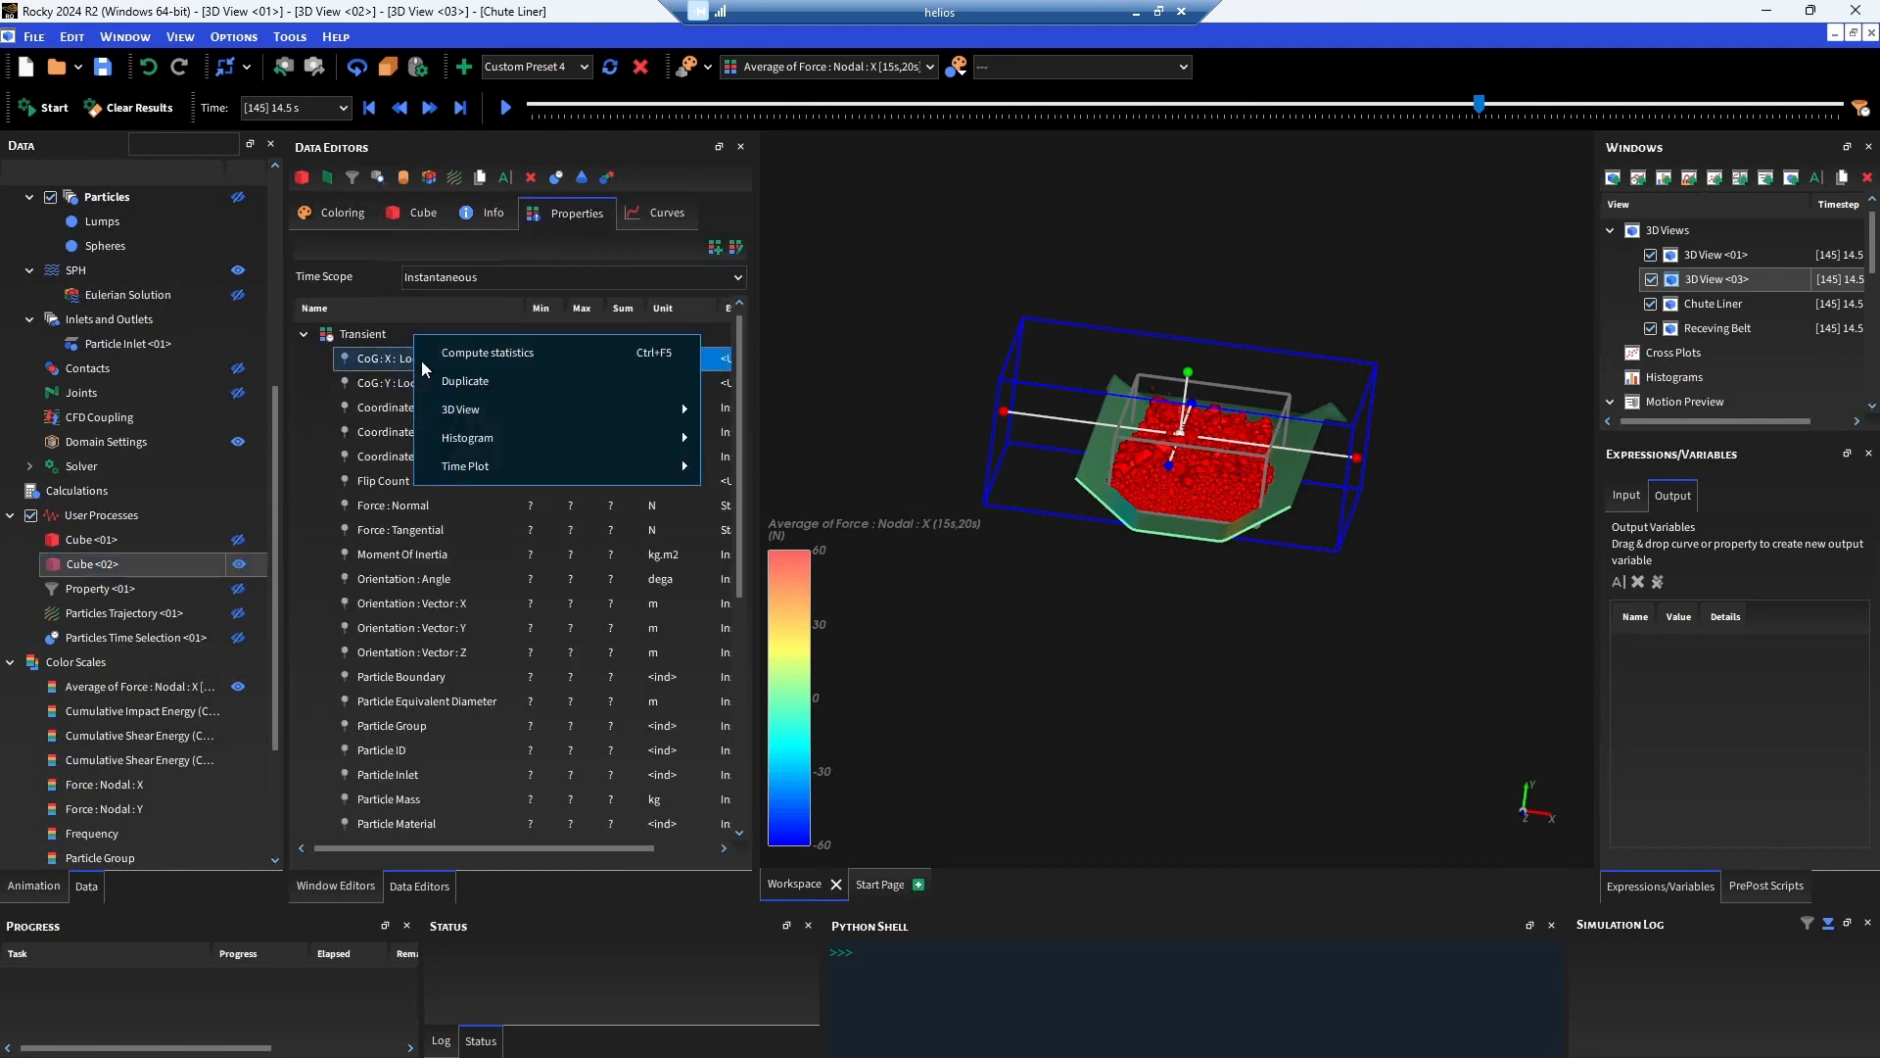
pyautogui.moveTo(519, 466)
pyautogui.moveTo(792, 467)
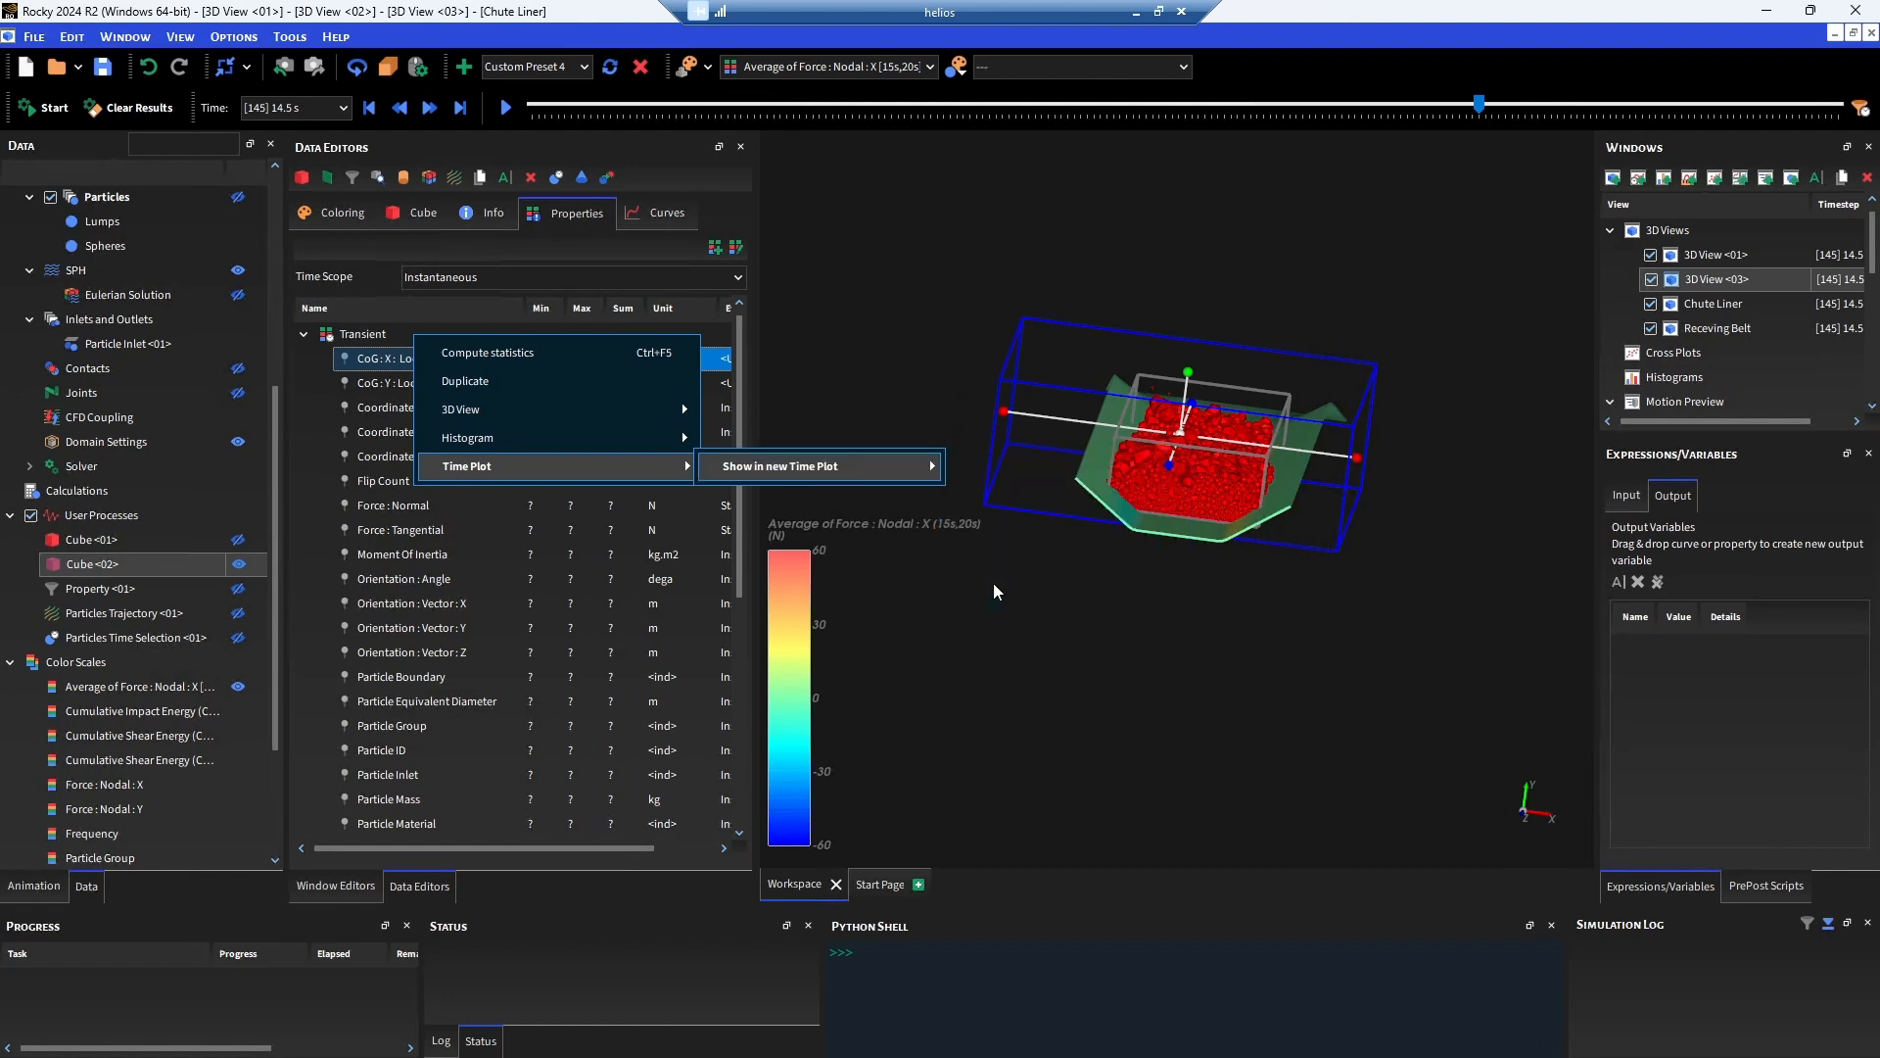
pyautogui.click(991, 582)
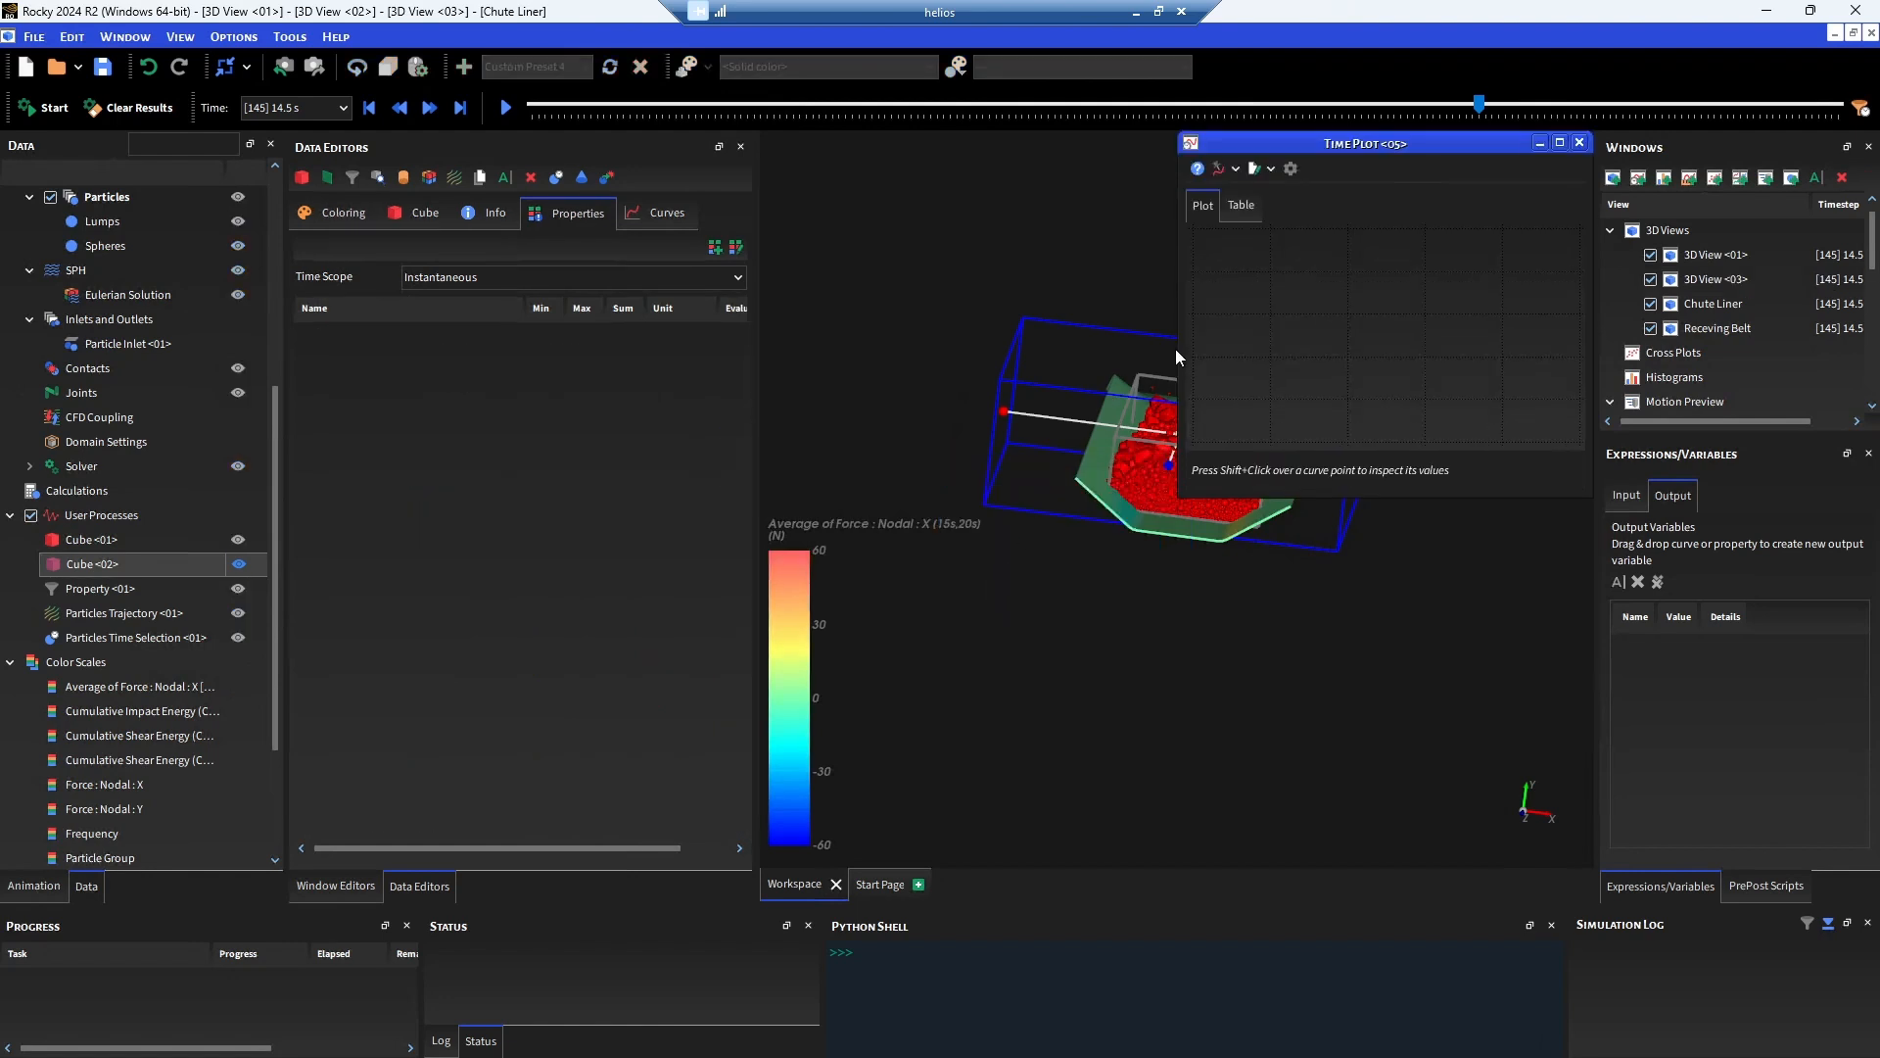
pyautogui.click(1560, 144)
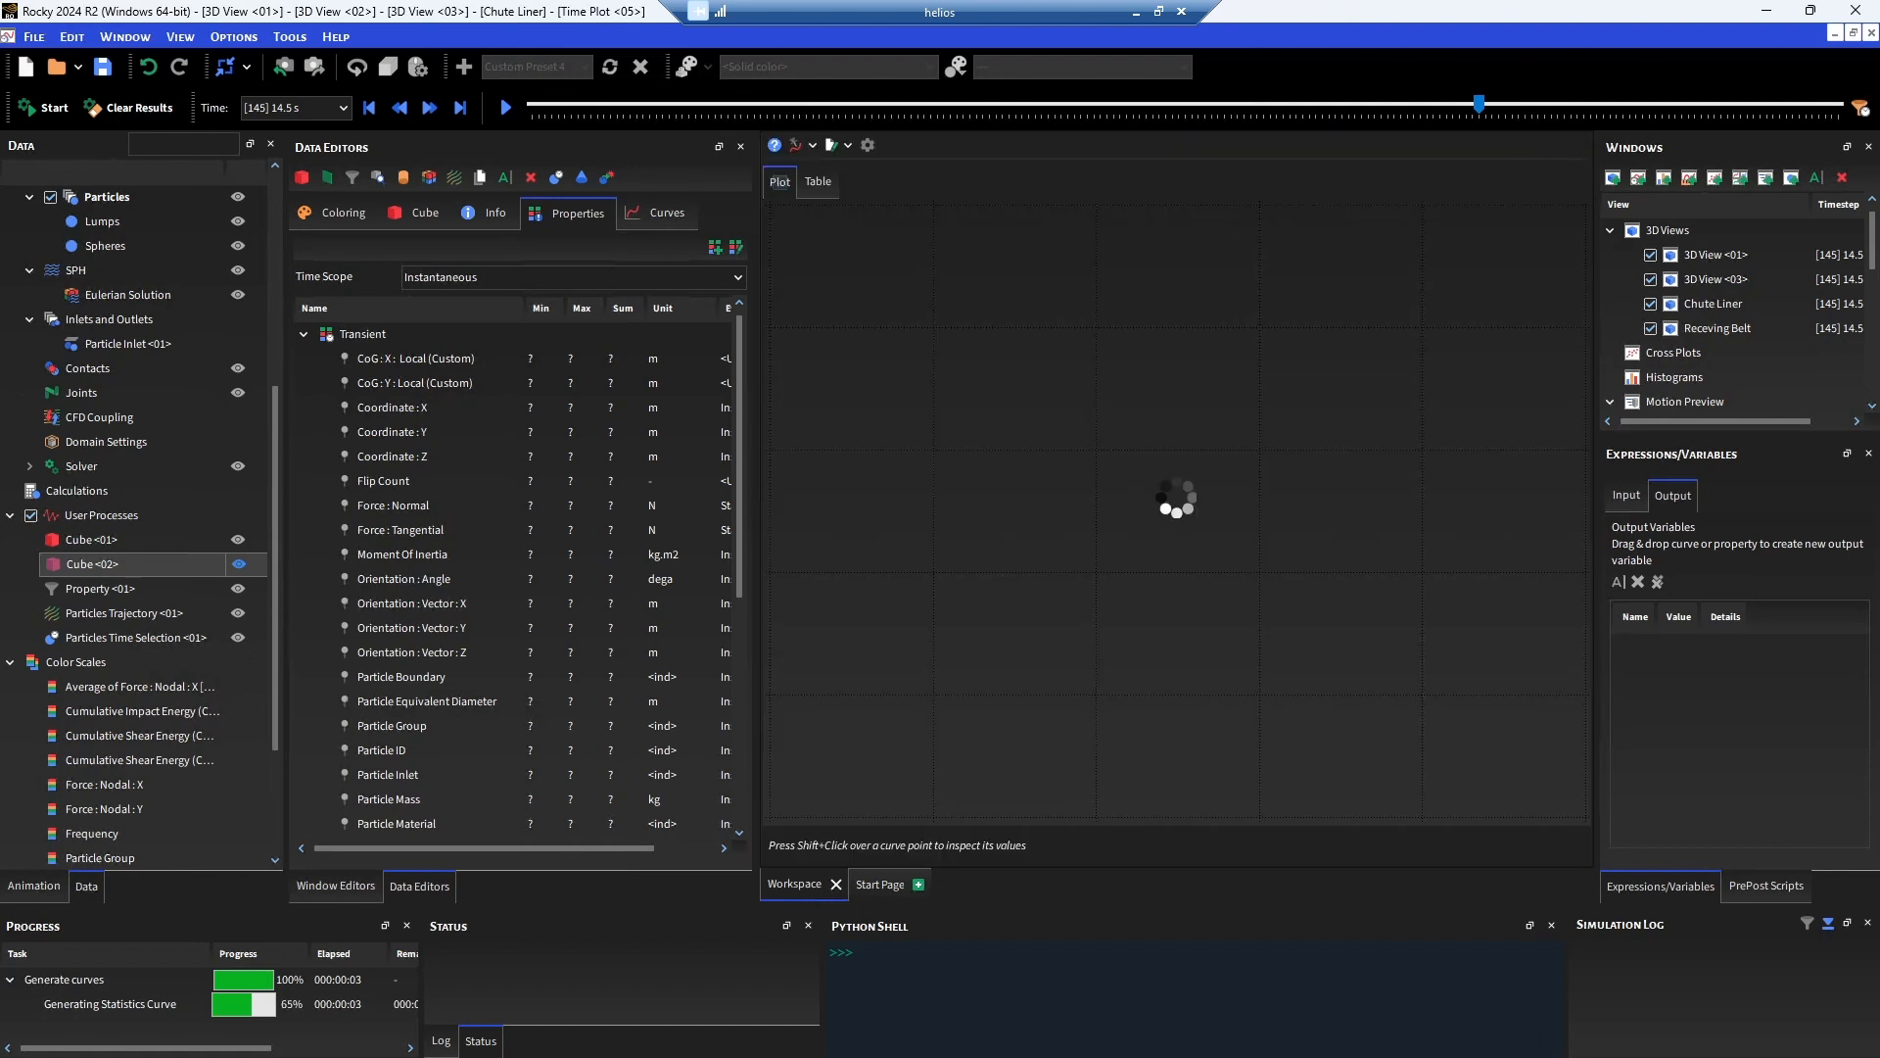